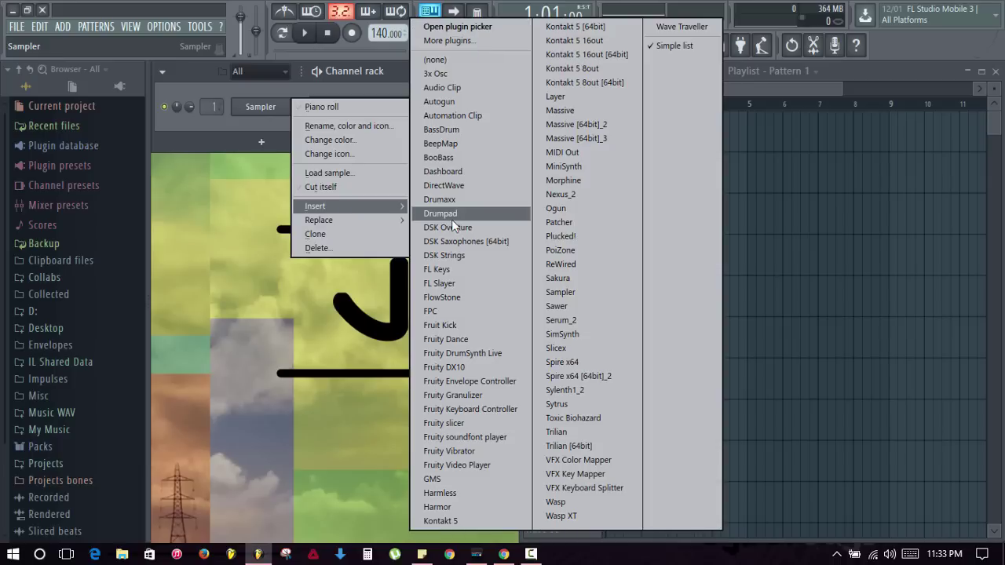
Insert an FL Keys channel, hide its channel settings, reposition its window and set the velocity sensitivity knob to its middle position
click(437, 270)
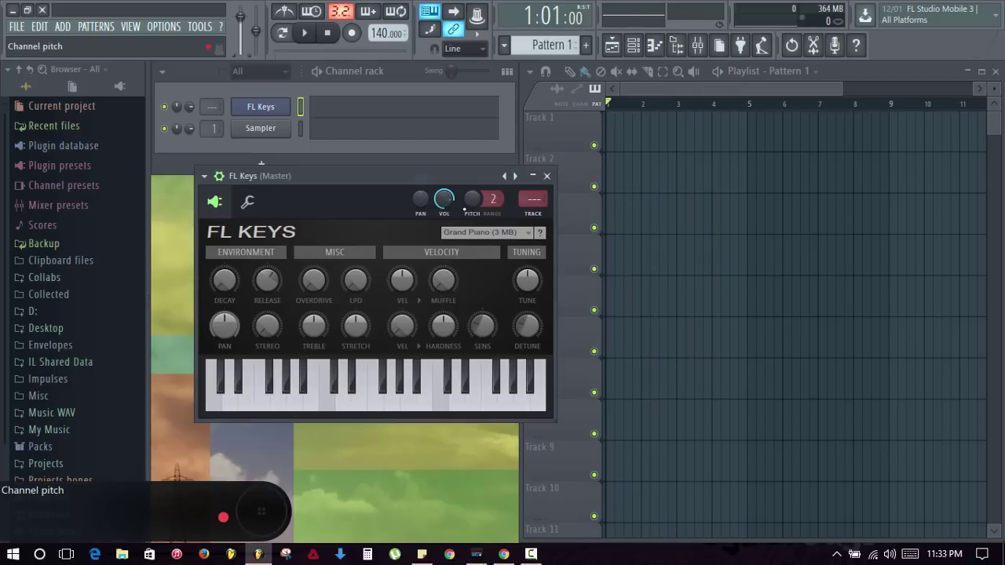
click(220, 176)
drag(328, 175, 293, 192)
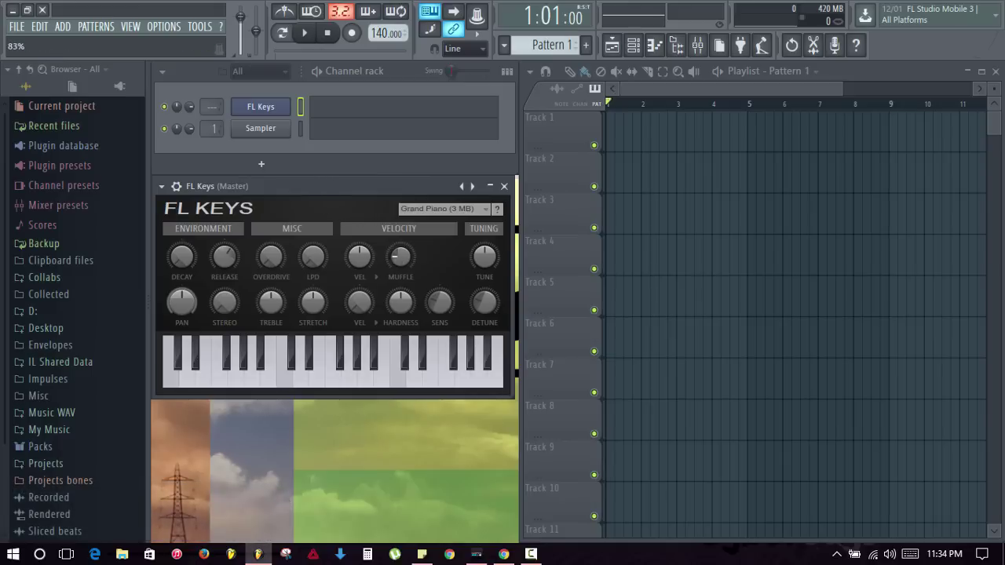
mouse_move(356, 189)
mouse_down()
mouse_move(380, 190)
mouse_move(356, 192)
mouse_up()
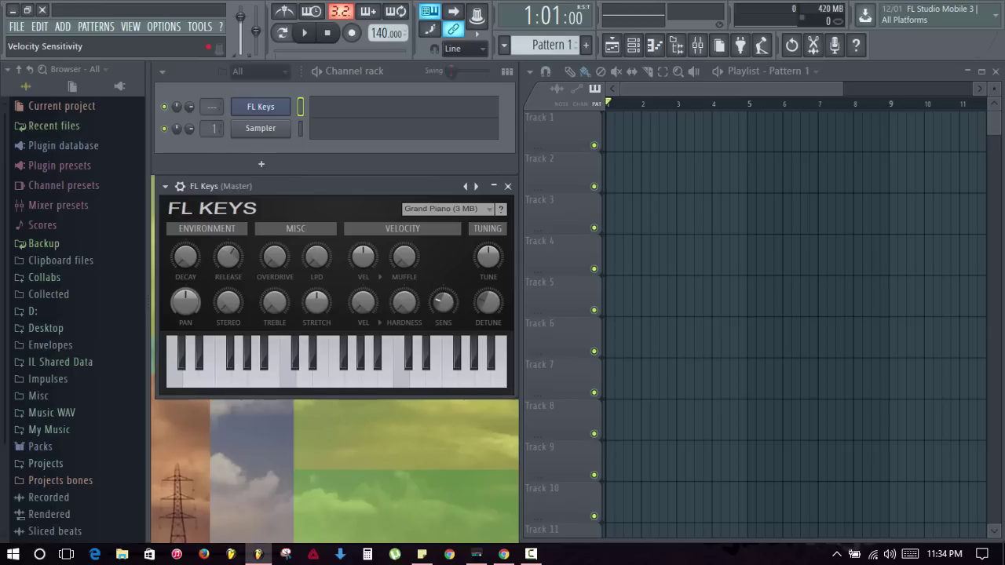
drag(444, 301, 444, 310)
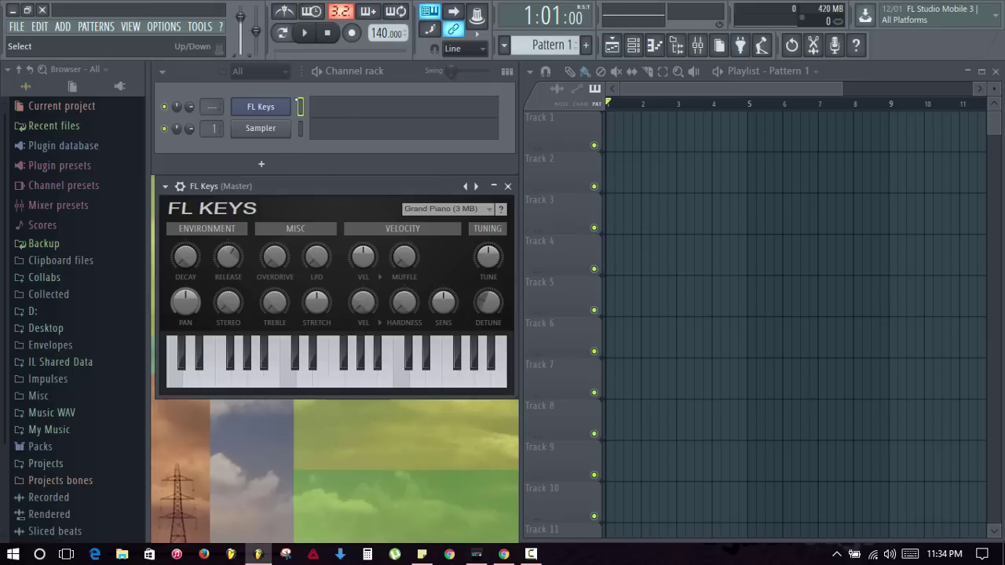
Route FL Keys to mixer insert 10 and lower that track's fader slightly while auditioning notes
click(697, 45)
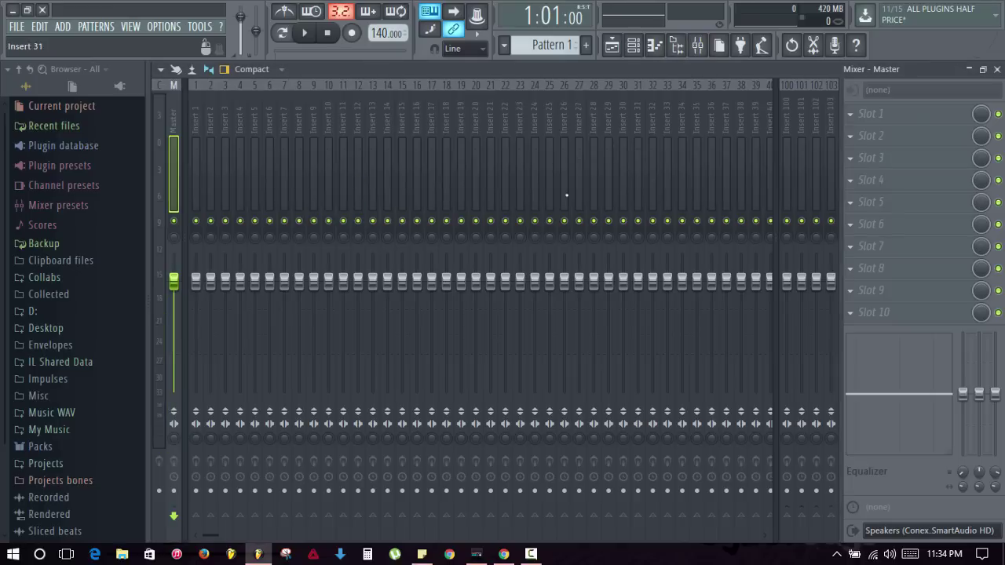
click(328, 171)
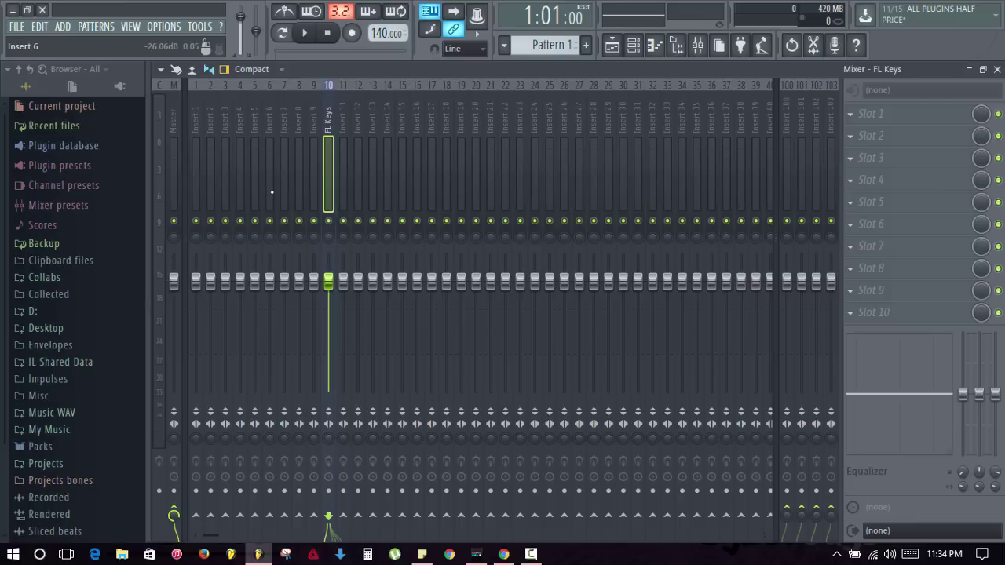
key(n)
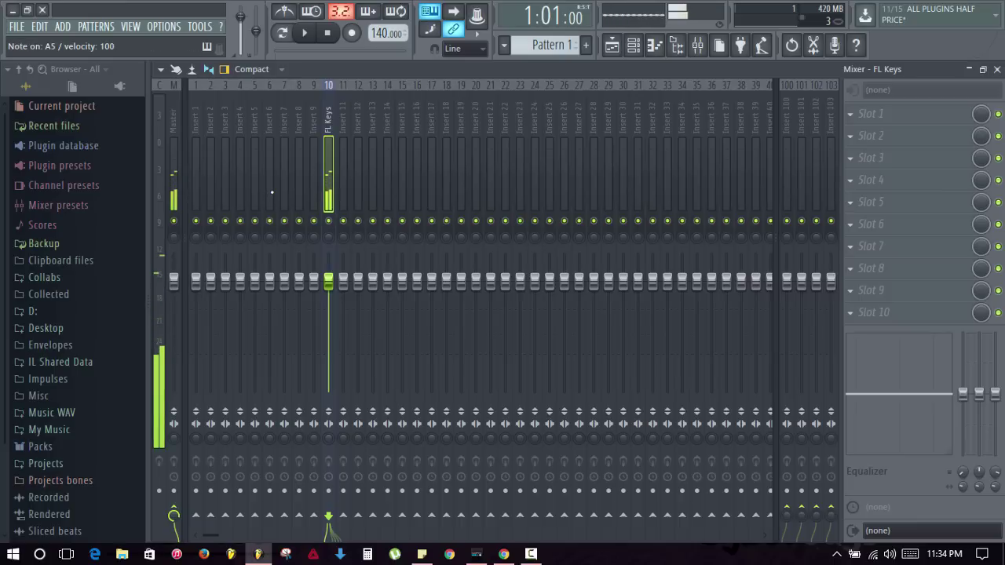
key(n)
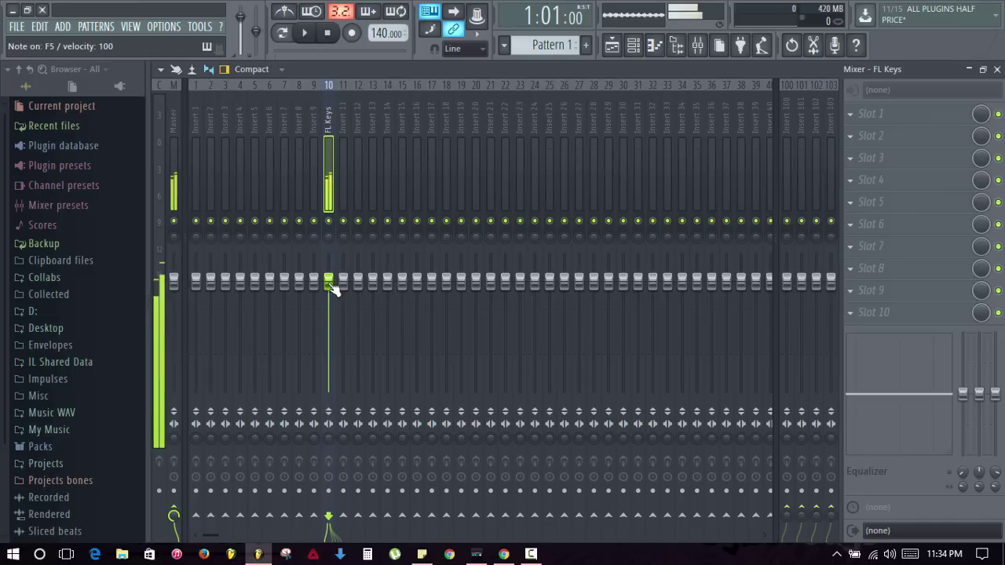
drag(333, 289, 328, 307)
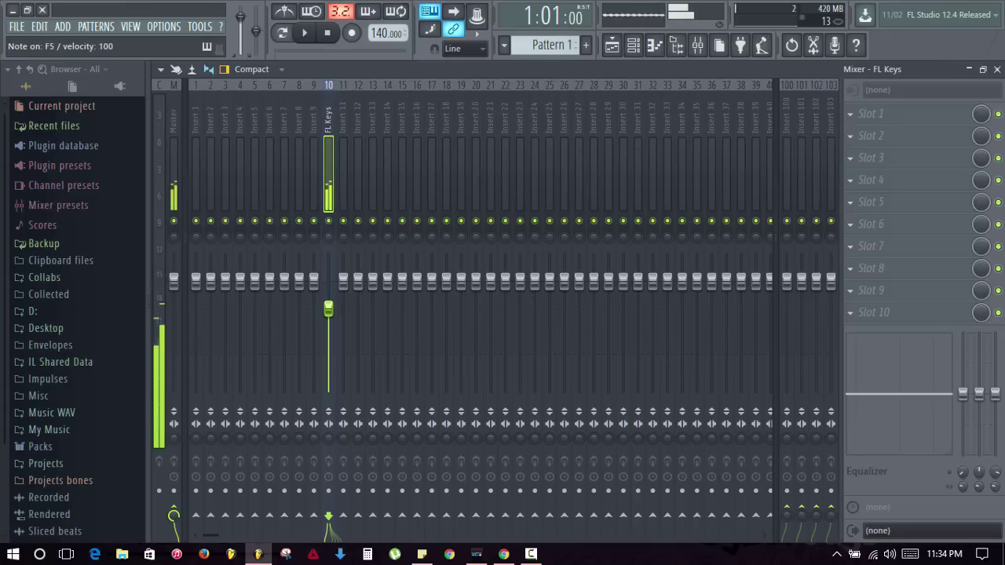
click(998, 71)
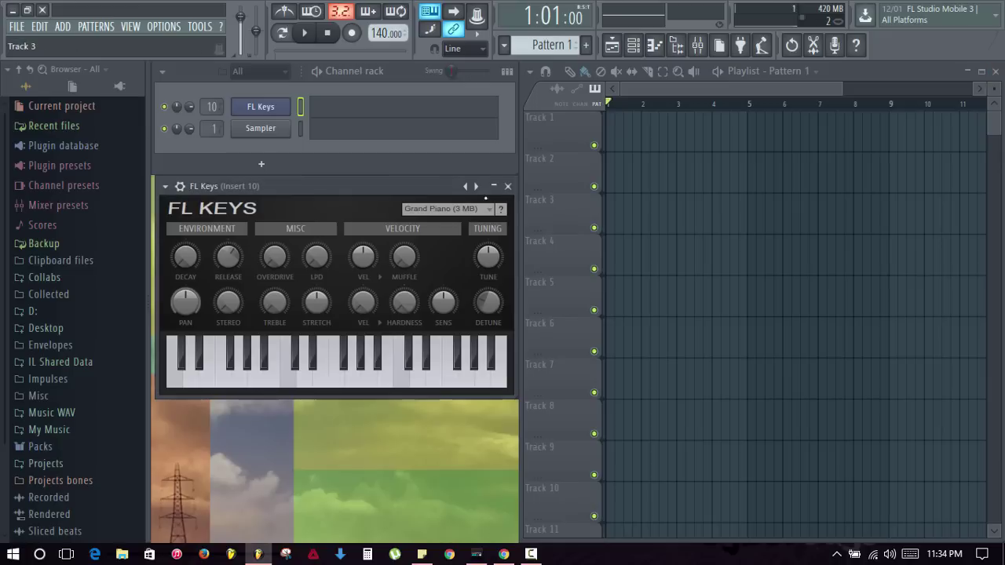
Open the FL Keys piano roll and draw a one-bar E3 note at the start of bar 1
click(348, 111)
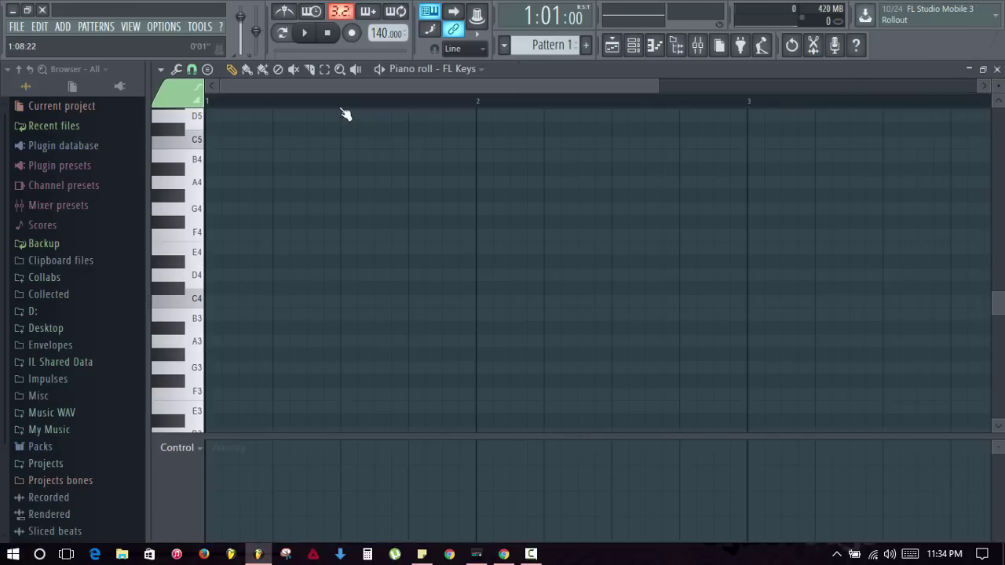
scroll(292, 246, up, 3)
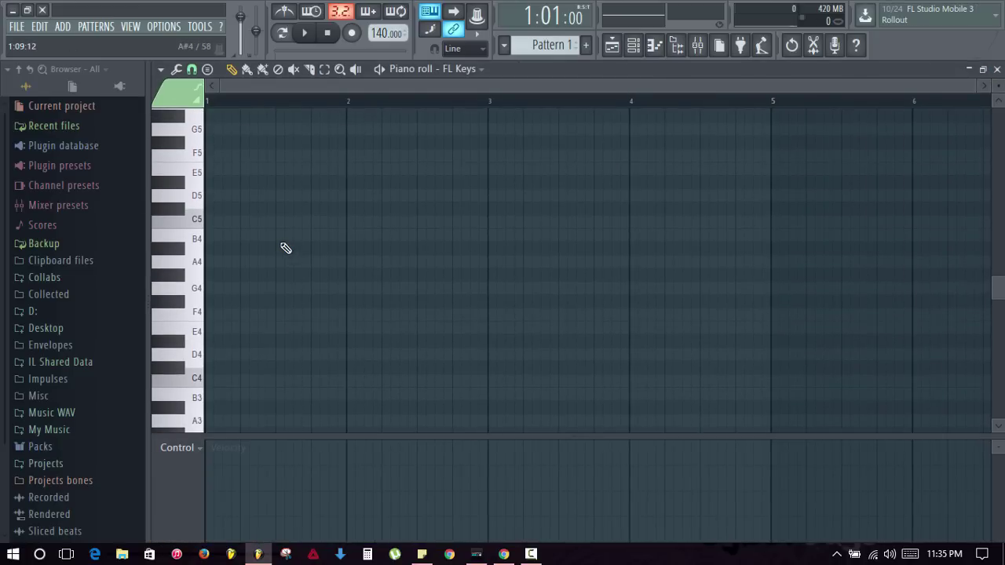
scroll(286, 248, up, 3)
click(211, 249)
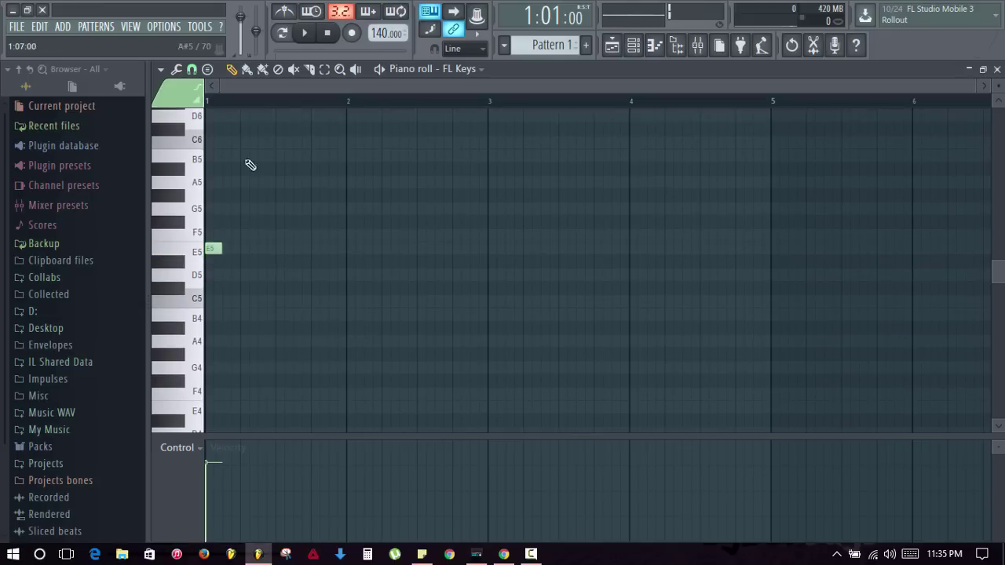
right_click(220, 250)
scroll(223, 249, down, 9)
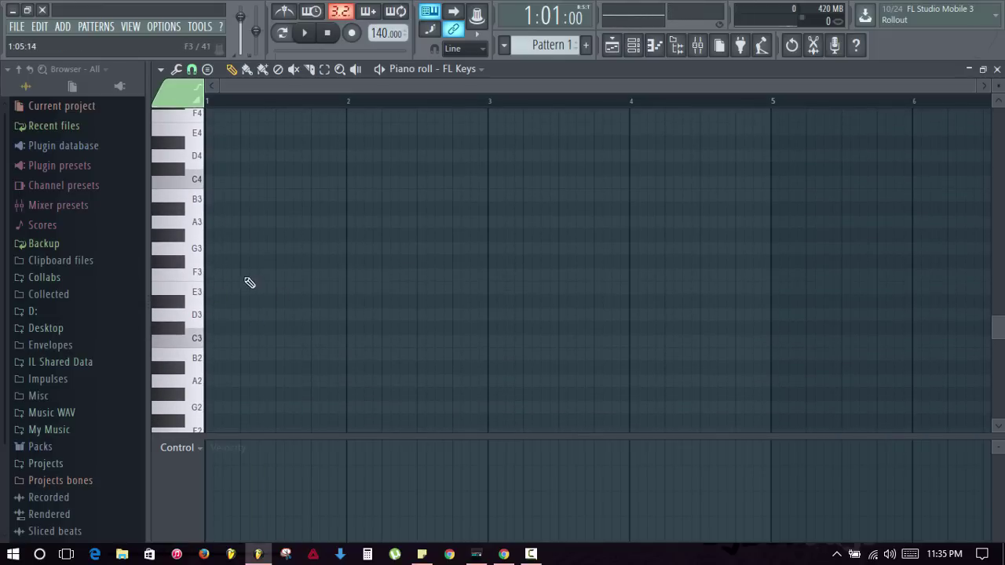
scroll(220, 298, down, 4)
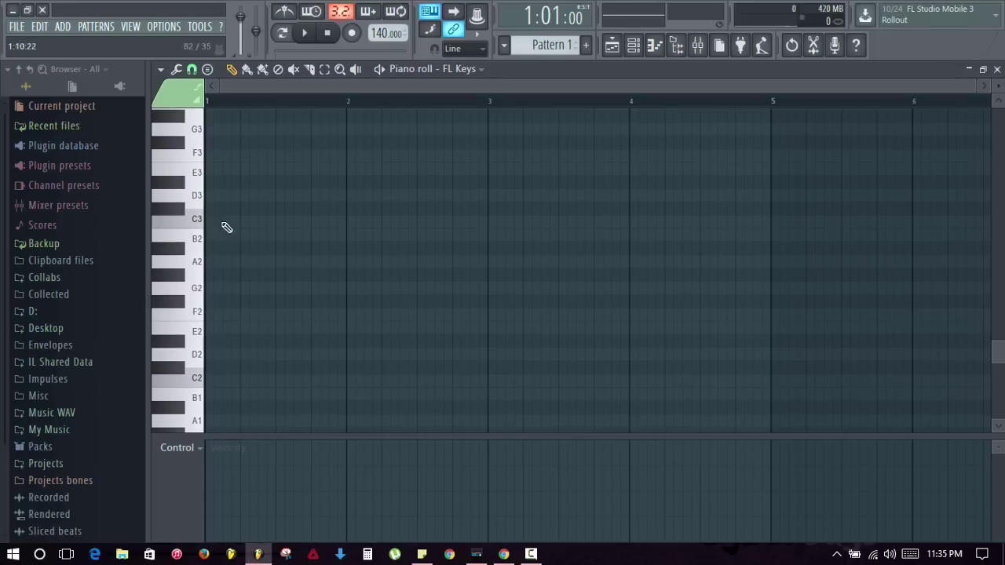
click(197, 335)
scroll(230, 312, up, 3)
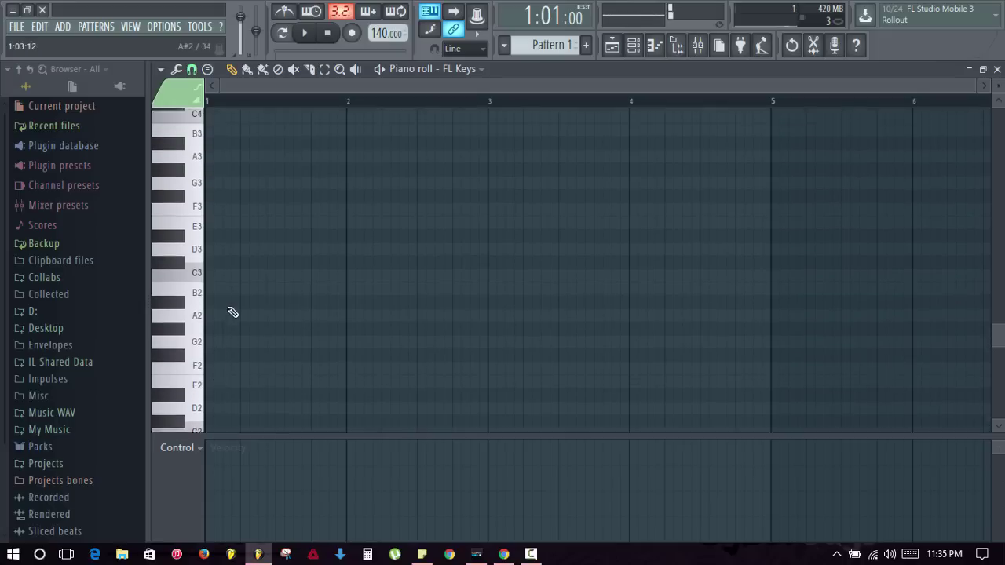
click(197, 252)
click(214, 250)
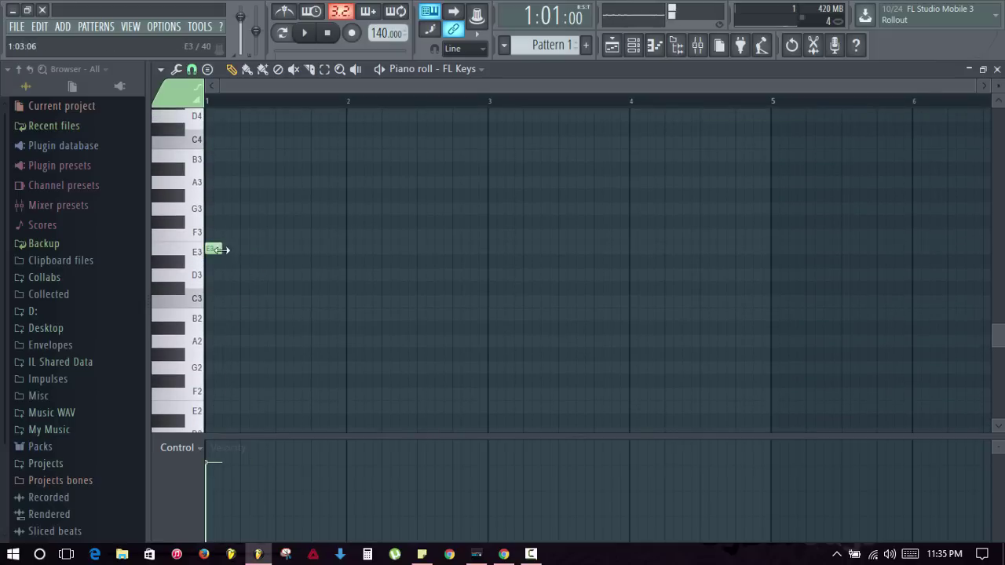
drag(223, 250, 344, 255)
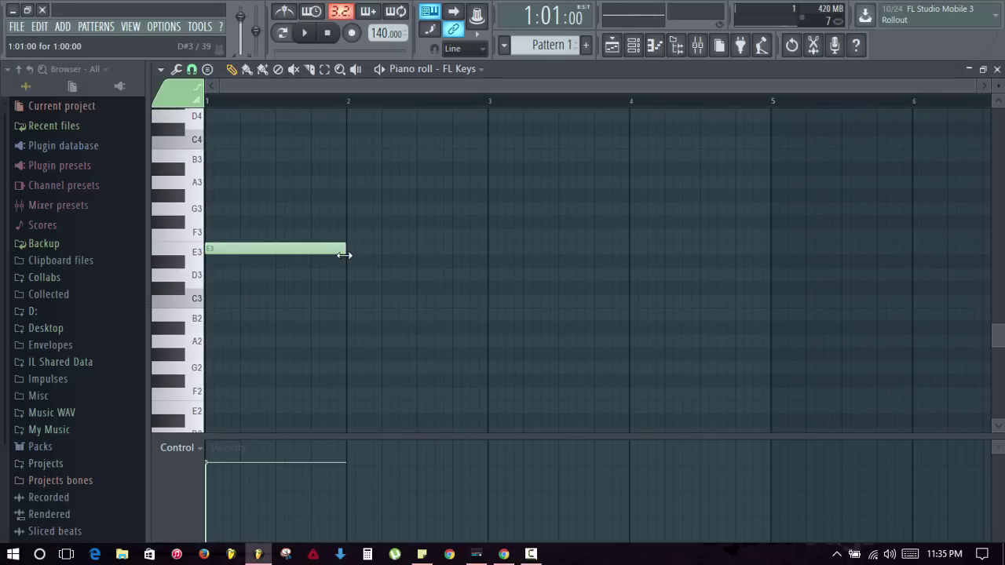
Switch playback from song mode to pattern mode and audition the E3 note
click(305, 33)
click(328, 32)
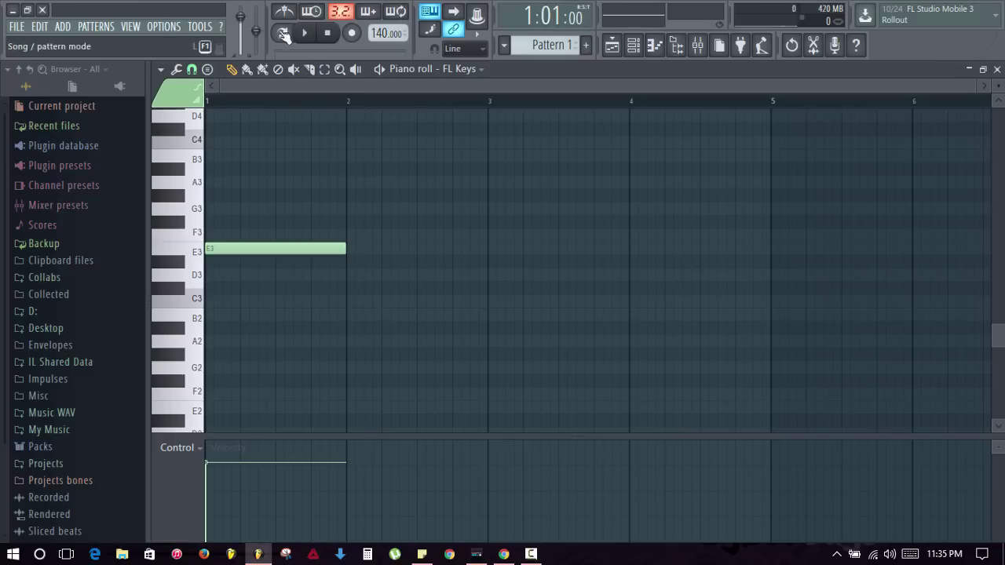
click(284, 35)
key(space)
key(space)
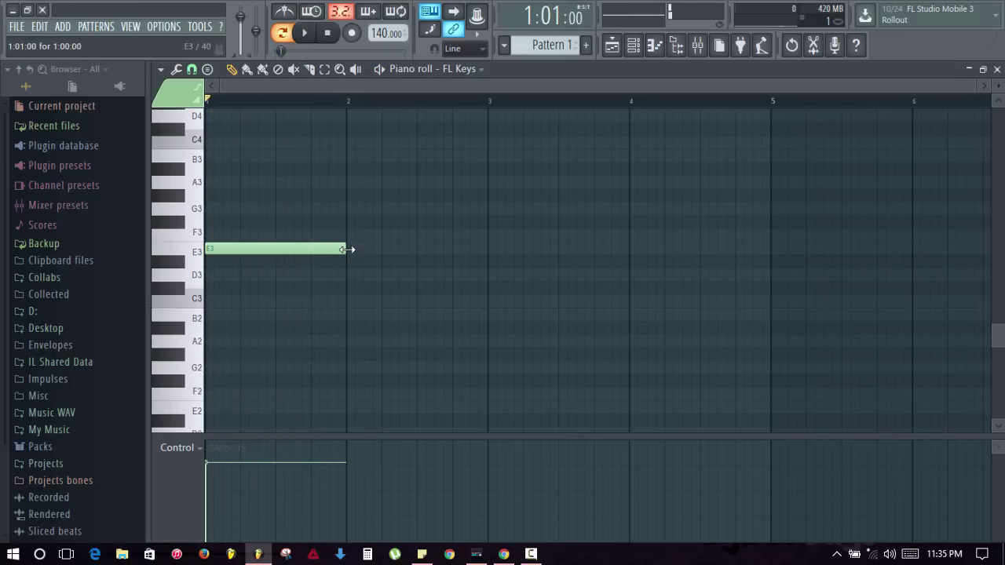
Add one-bar notes E3 in bar 2, G3 in bar 3 and A3 in bar 4, auditioning the pattern
click(353, 250)
key(space)
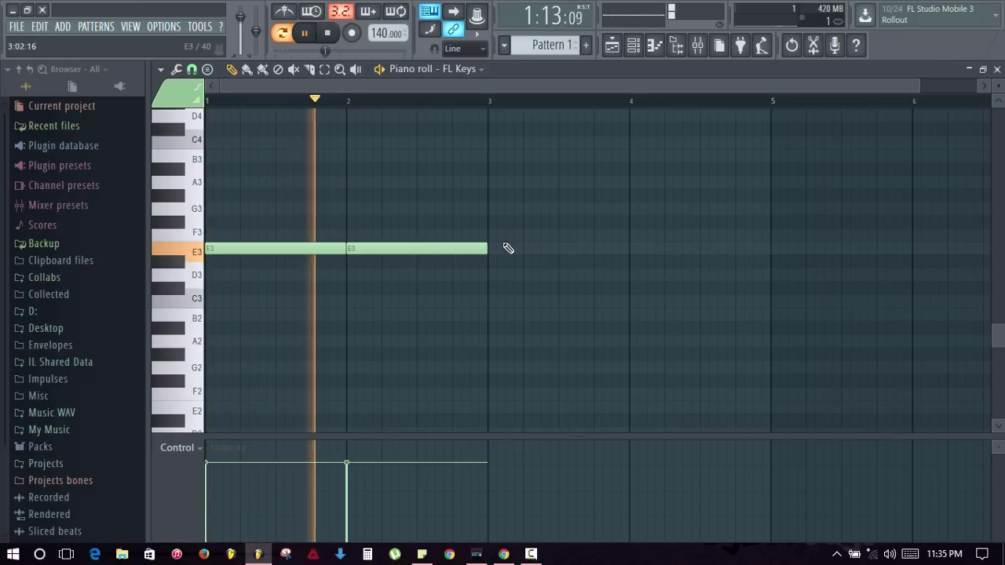
click(496, 209)
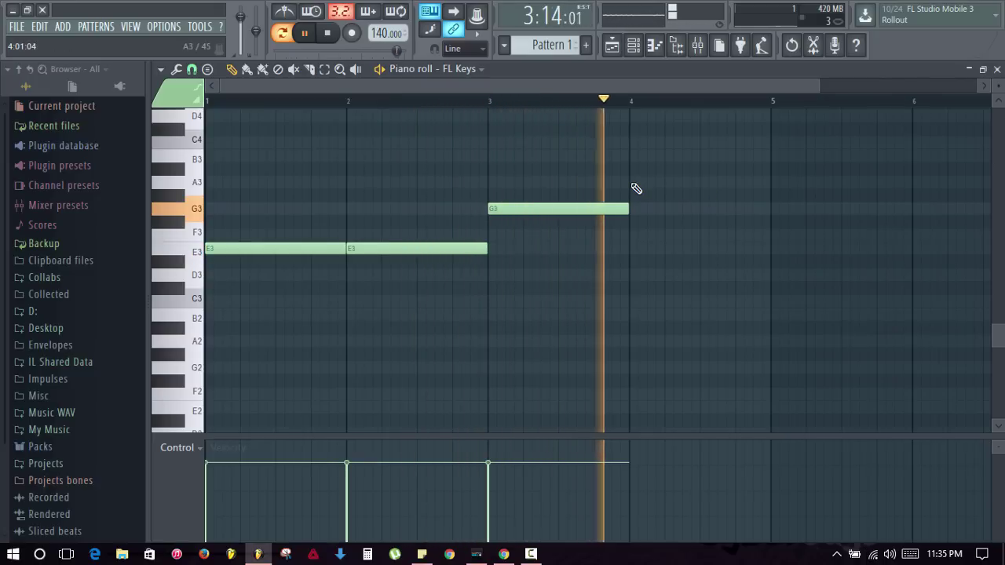
key(space)
click(633, 183)
key(space)
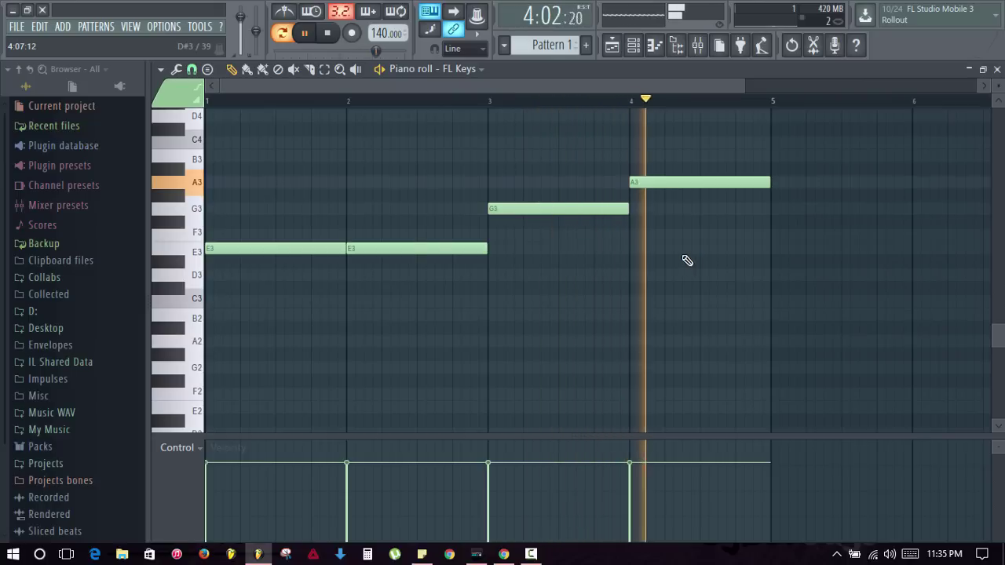
key(space)
Transpose all four root notes up one octave so the sequence starts on E4
key(ctrl+a)
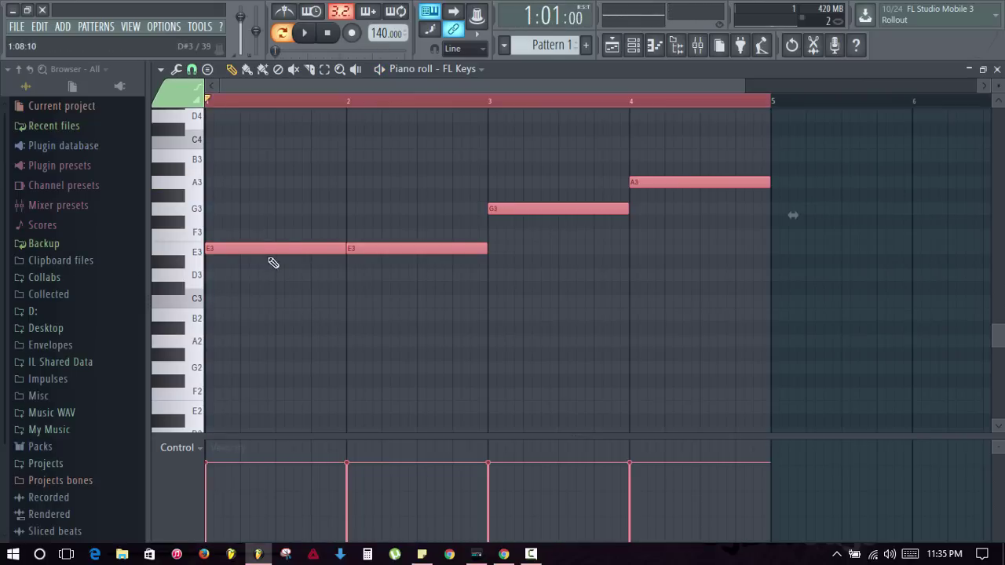
drag(253, 250, 175, 291)
click(315, 225)
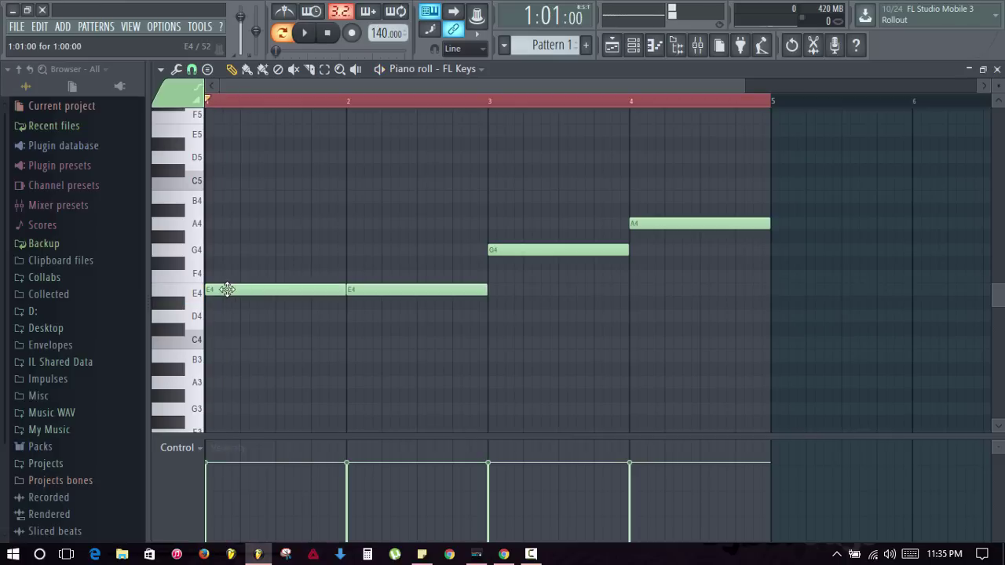
Add one-bar G4 and B3 notes around the E4 in bar 1 to form a chord, and audition it
click(227, 290)
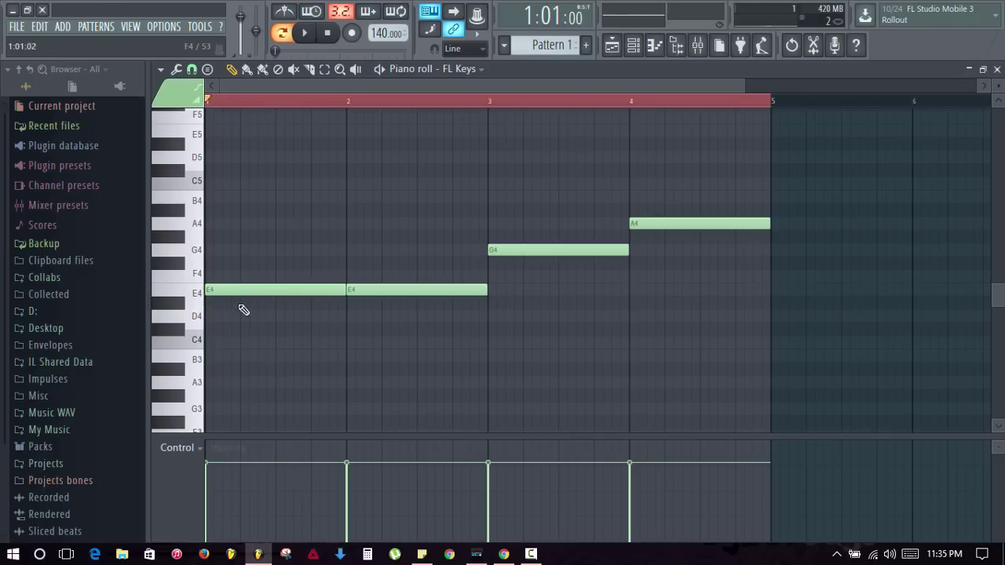
drag(311, 260, 180, 251)
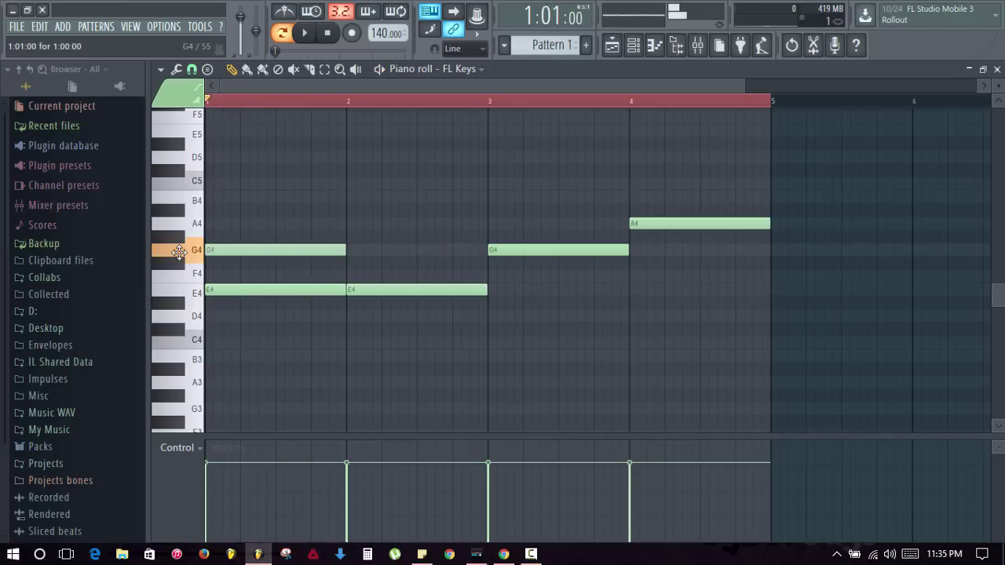
scroll(258, 280, down, 2)
drag(228, 318, 206, 317)
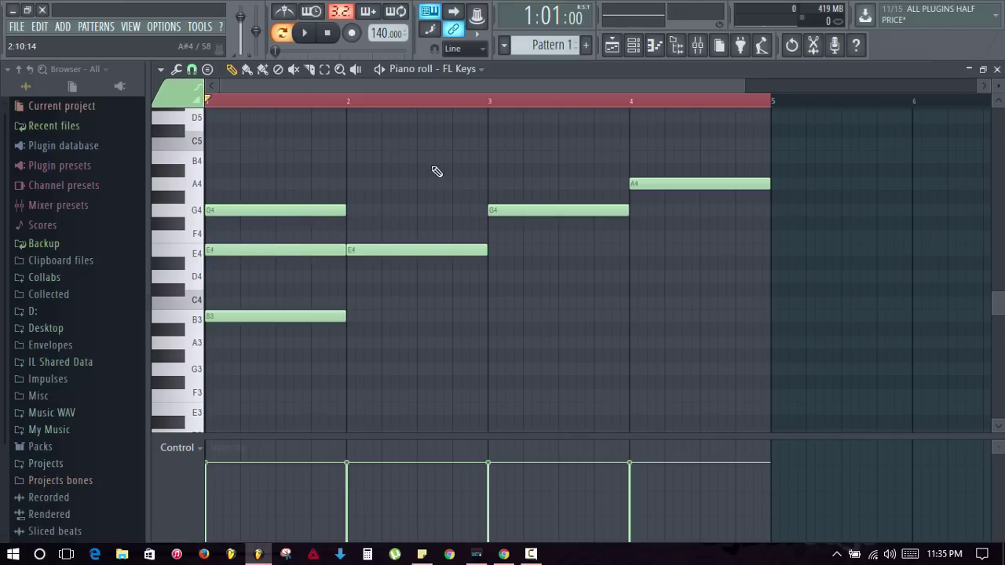
key(space)
key(space)
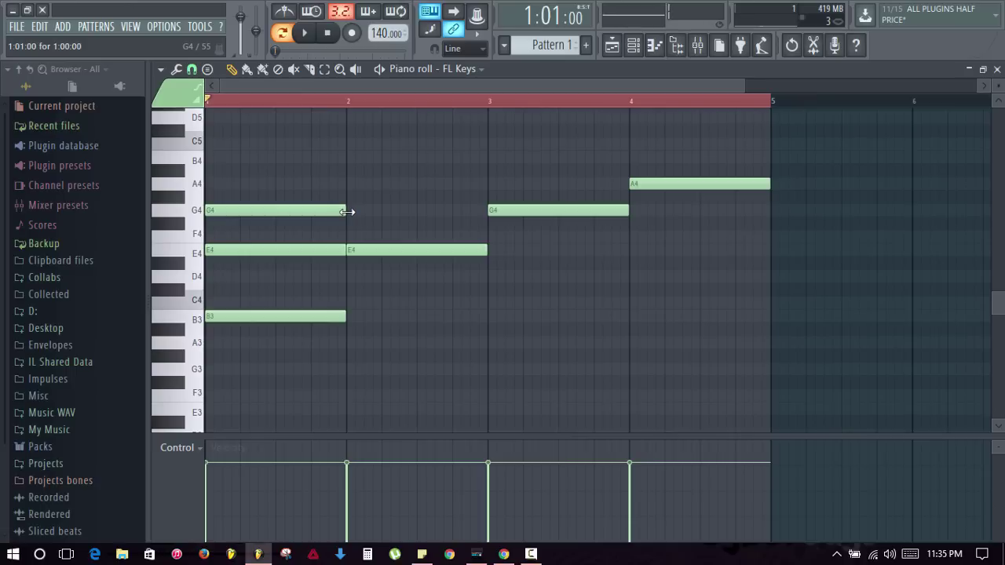
Add one-bar chord notes G4 and B3 in bar 2, and B4 and D4 in bar 3
click(350, 212)
click(350, 318)
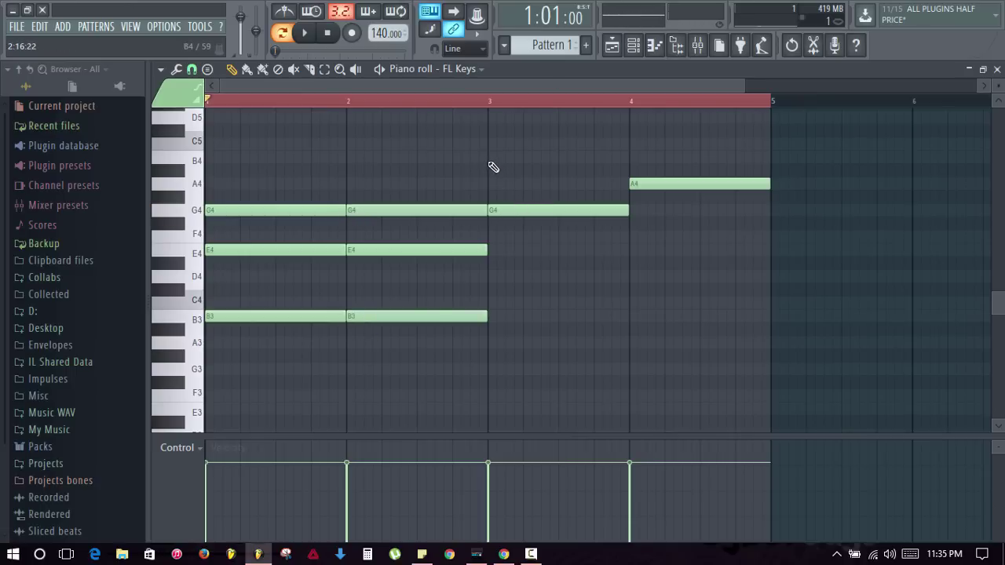
click(490, 160)
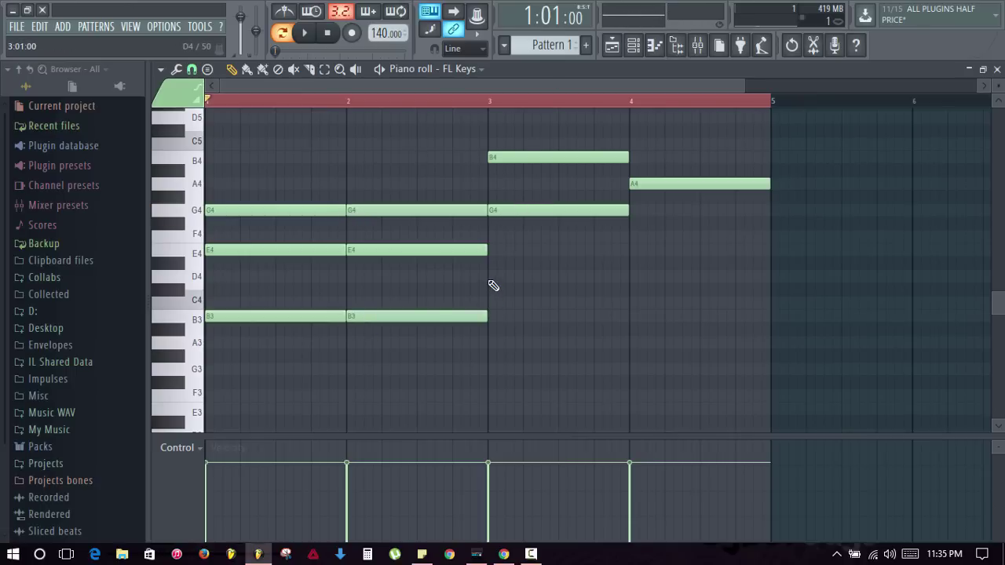
click(490, 278)
Add one-bar C5 and E4 notes around the A4 in bar 4 and play back the chord progression
click(633, 145)
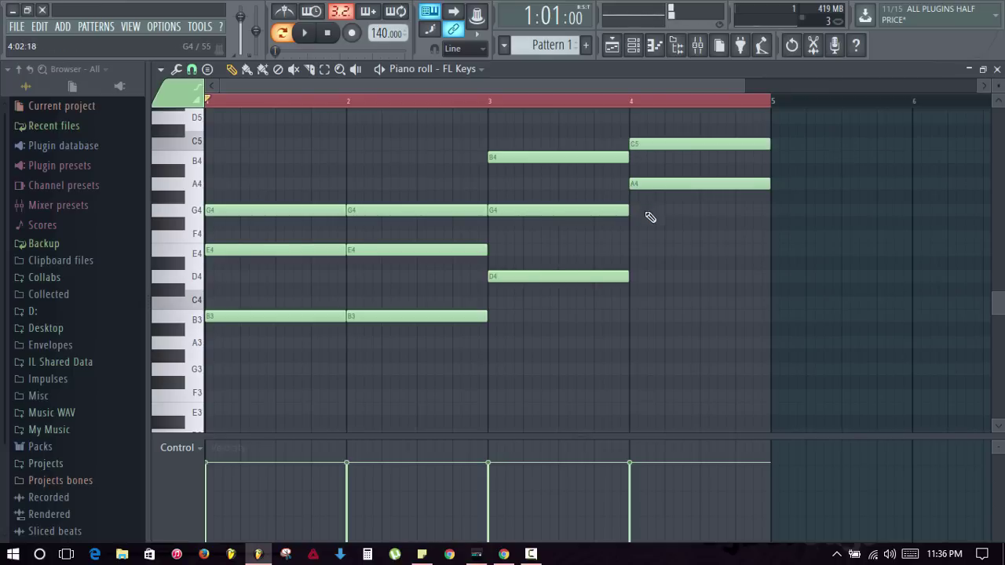
drag(637, 243, 662, 250)
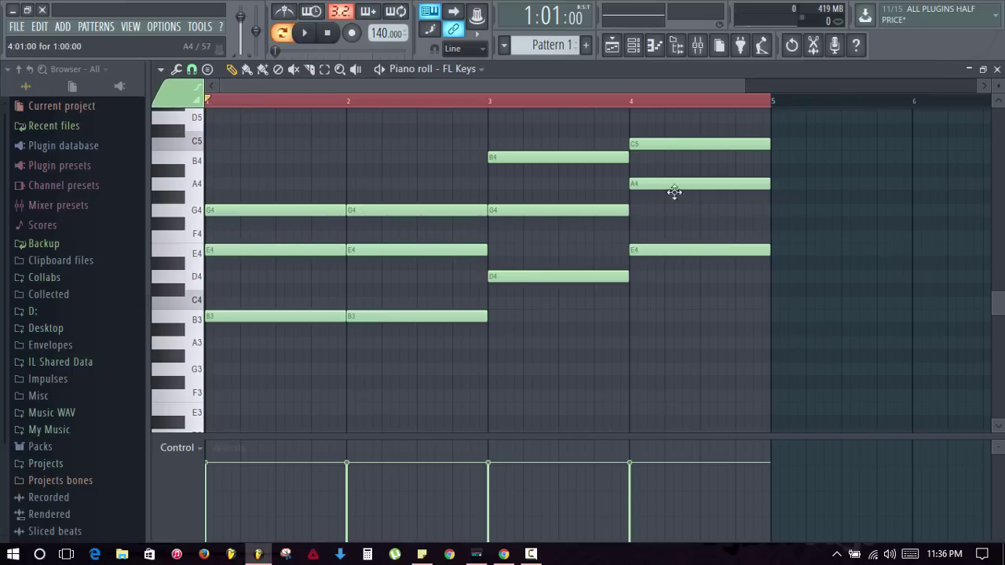
key(space)
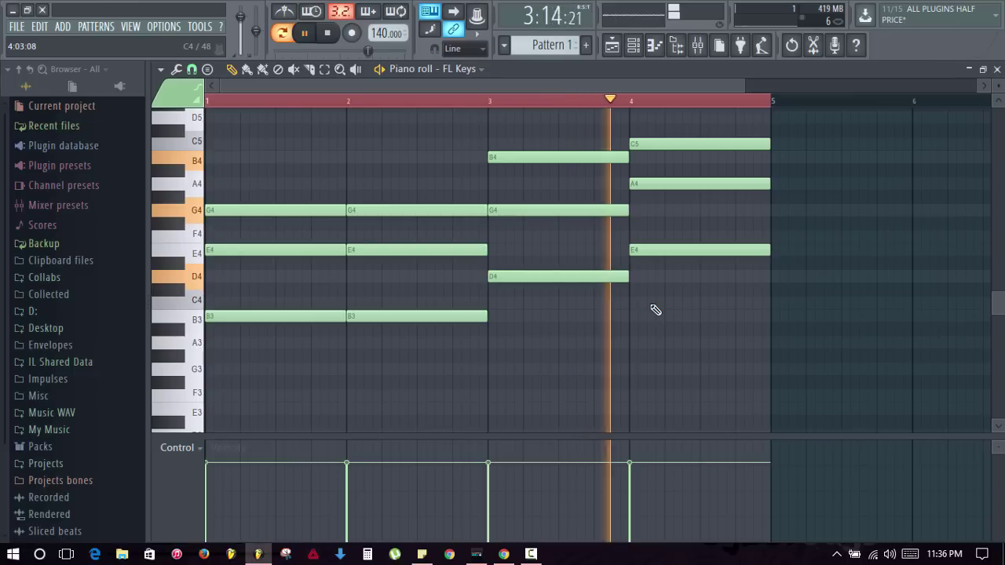
key(space)
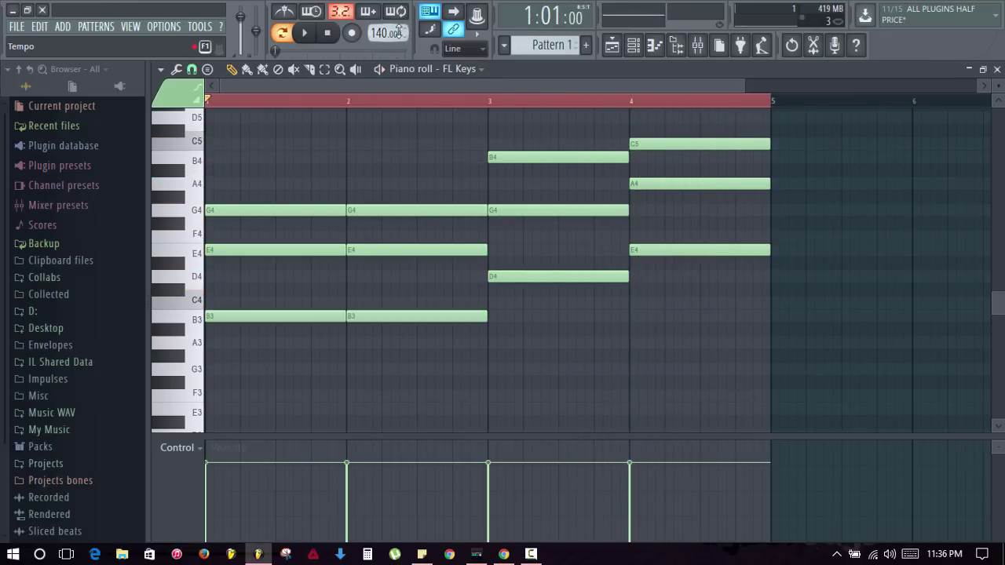
Set the project tempo to 120 BPM and play back the chord progression
drag(381, 30, 381, 42)
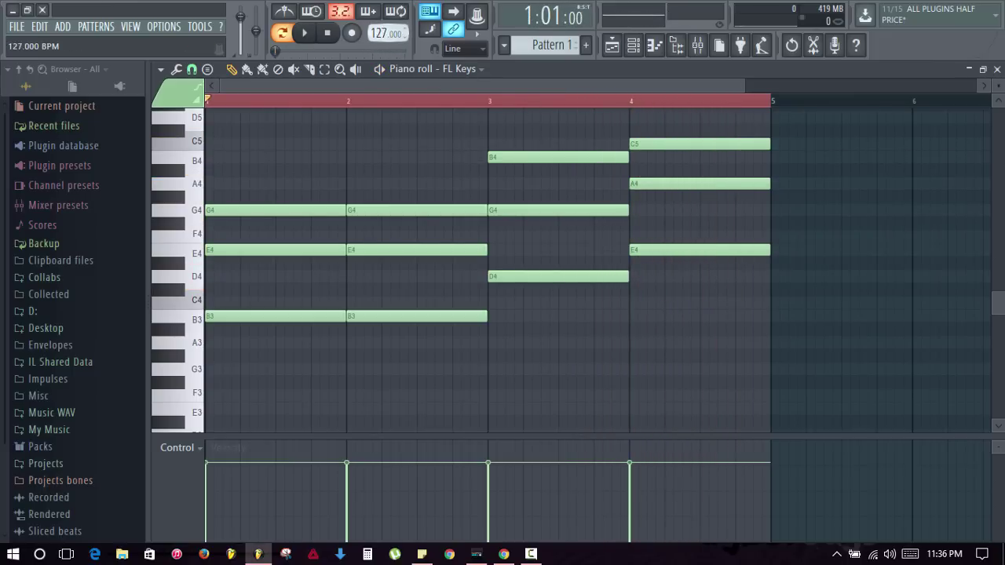
key(space)
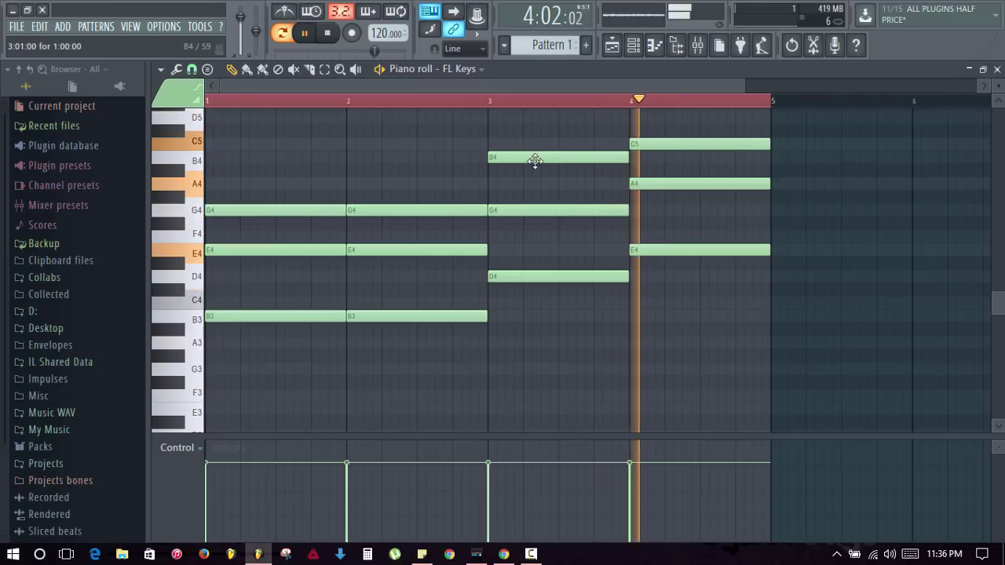
key(space)
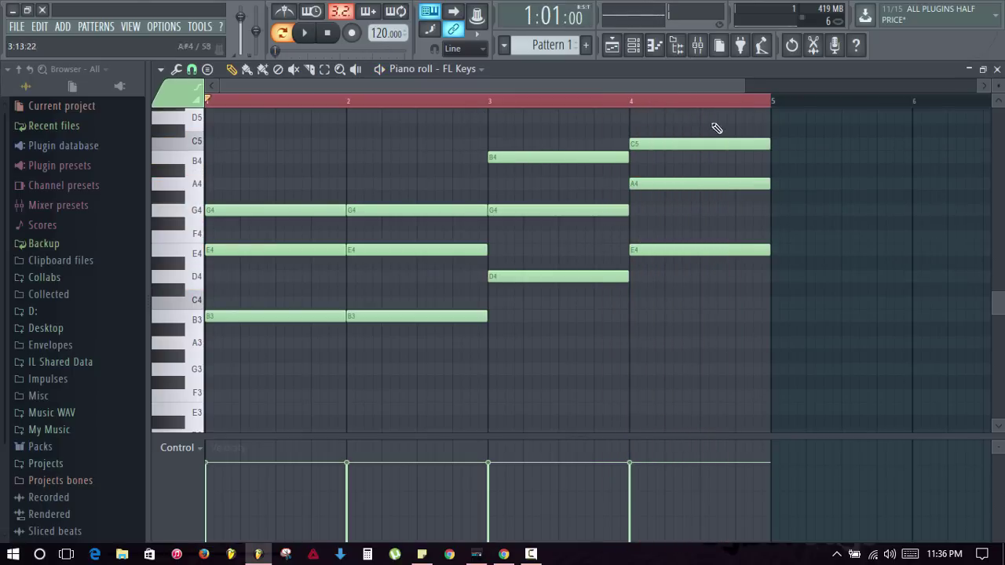
Slice all three bar 4 chord notes at the start of the bar's last beat
drag(786, 277, 722, 139)
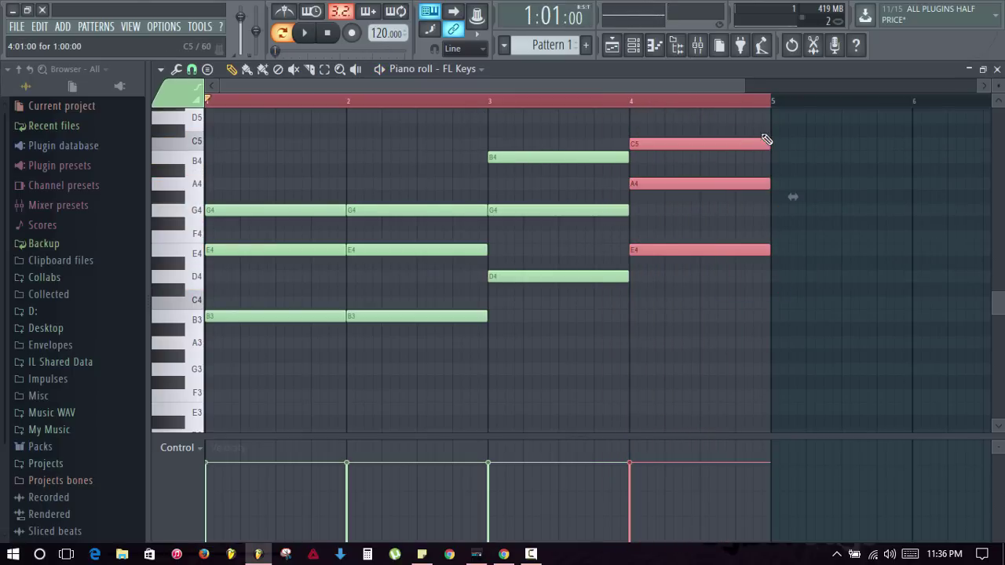
click(746, 286)
click(312, 73)
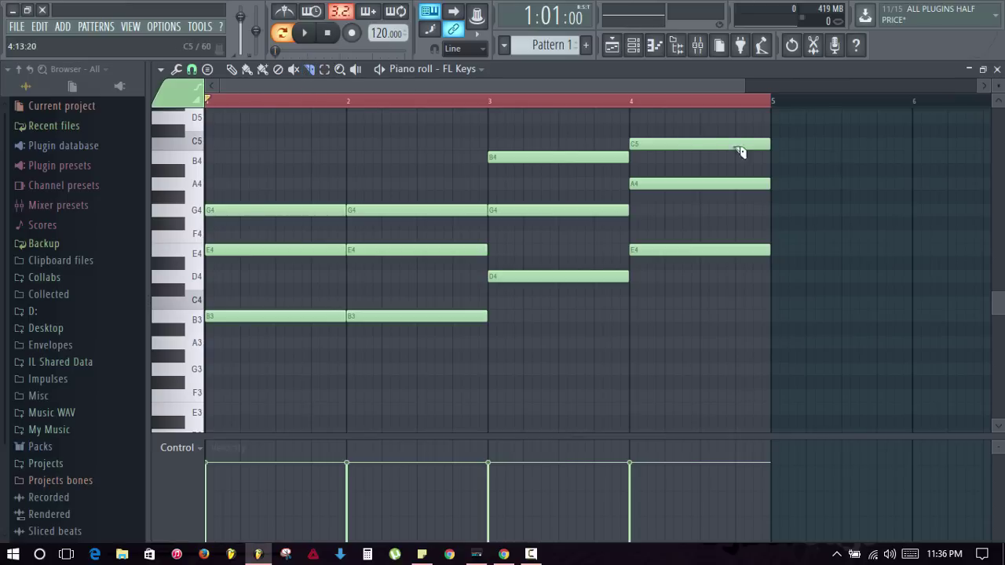
drag(743, 140, 743, 275)
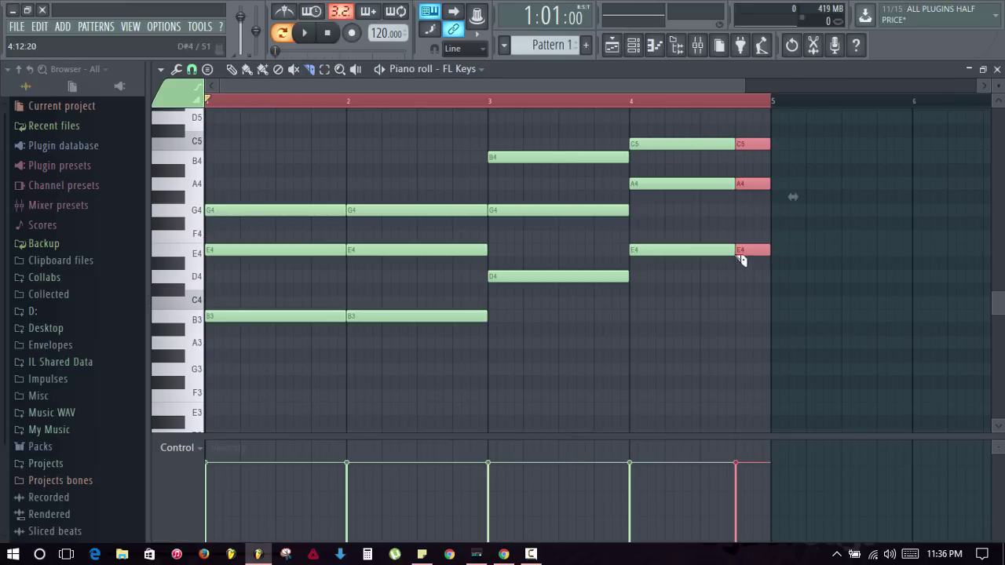
Move the sliced last-beat notes to B4, G4 and D4, and play back from bar 4
click(232, 69)
drag(747, 196, 747, 212)
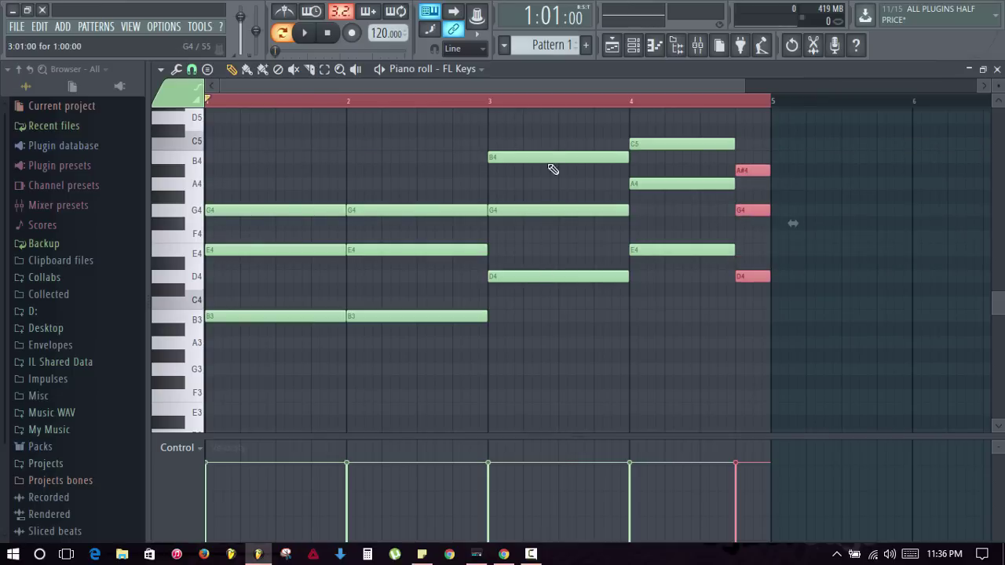
mouse_move(550, 132)
mouse_down()
mouse_move(557, 322)
mouse_move(550, 114)
mouse_up()
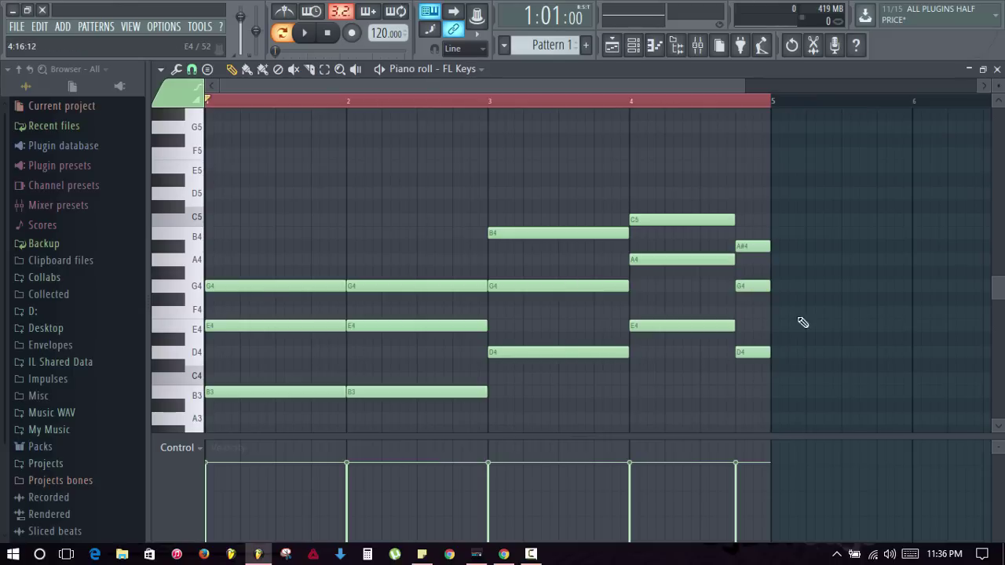
drag(743, 247, 742, 231)
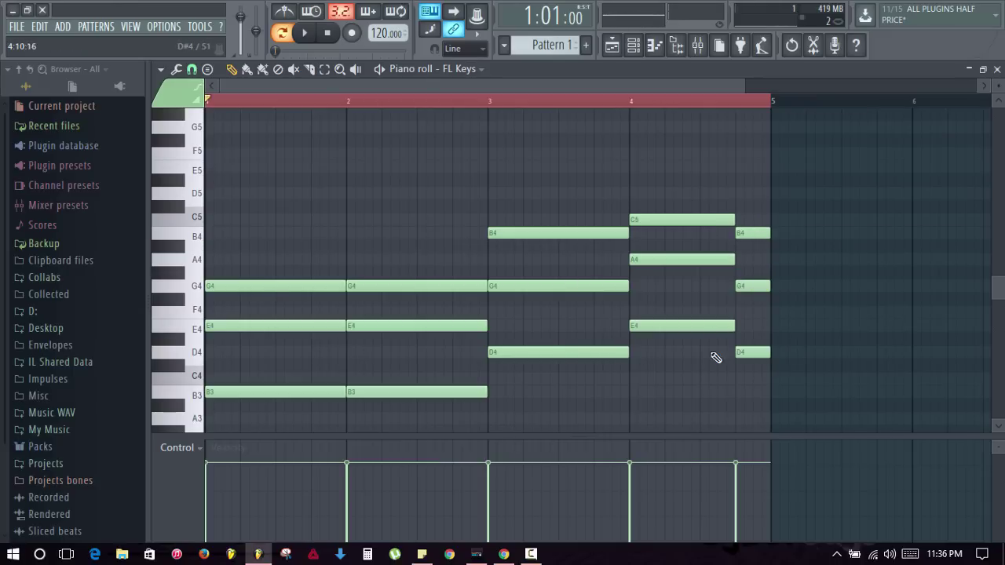
click(631, 101)
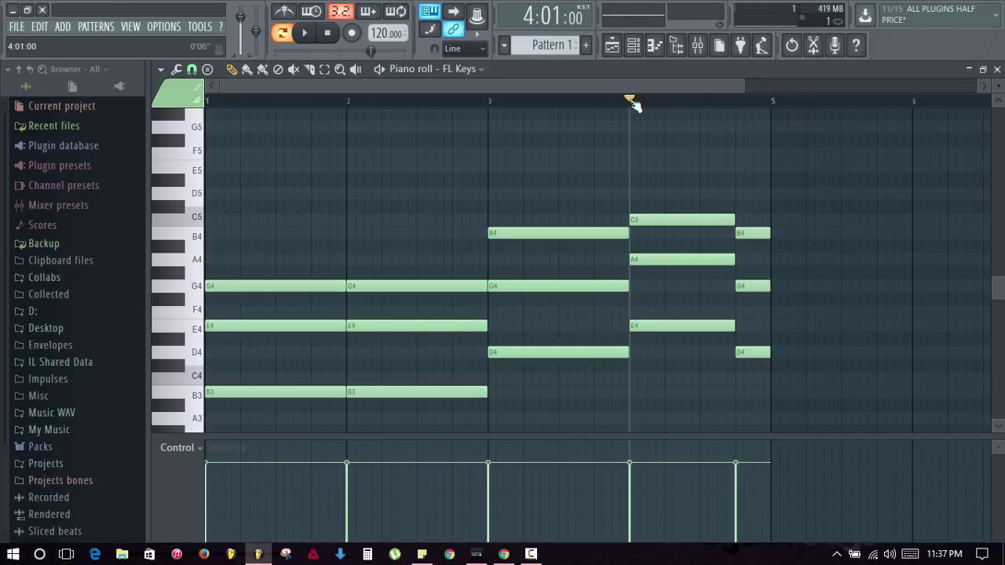
key(space)
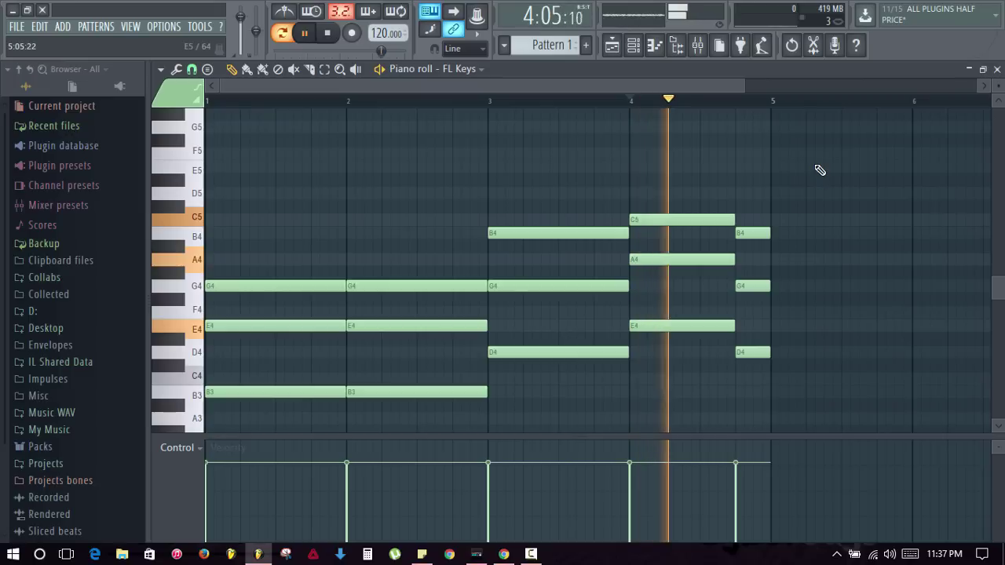
key(space)
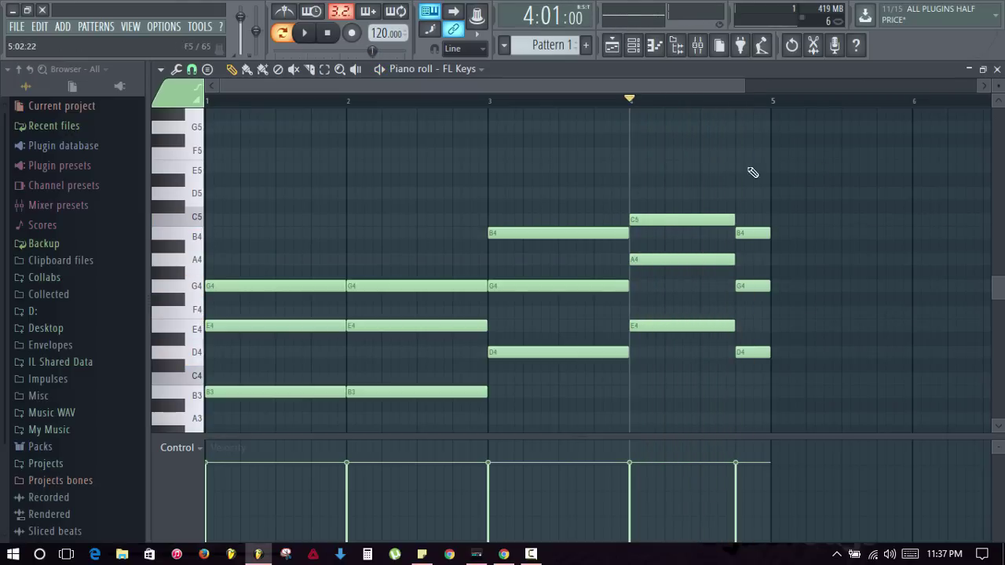
Enlarge the control lane, show note velocity and lower the last short chord's velocity to about 70%
scroll(794, 244, down, 3)
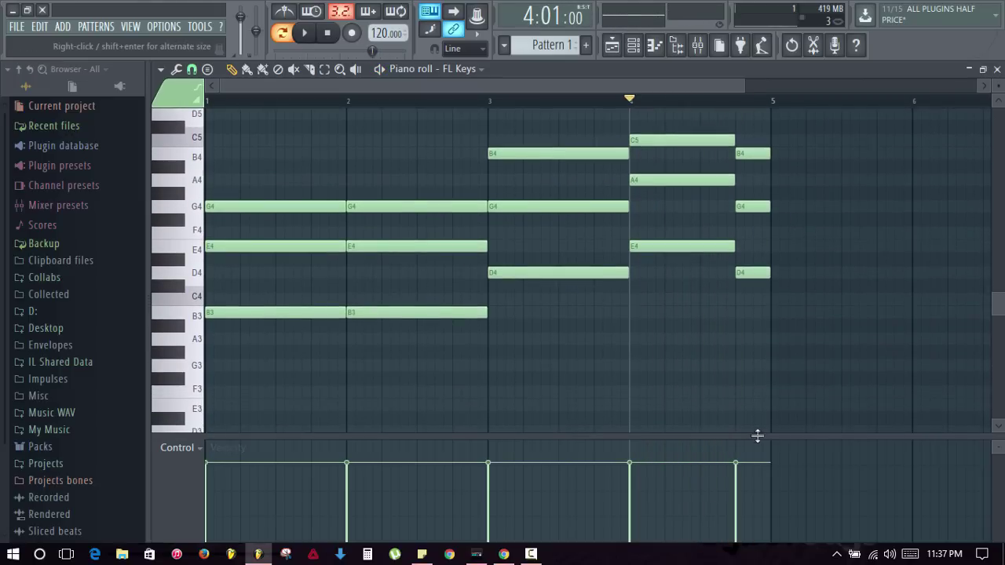
drag(758, 433, 762, 369)
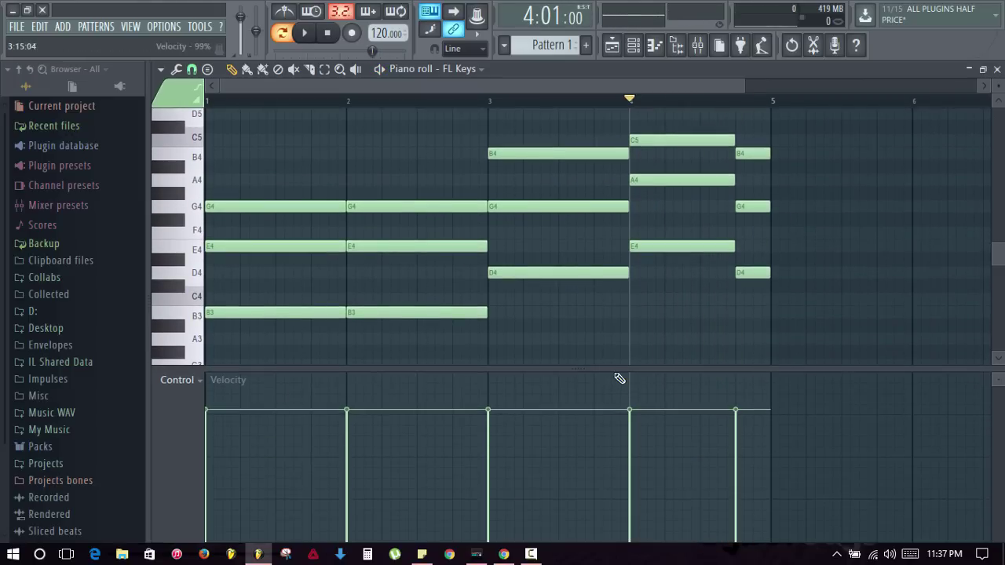
drag(621, 377, 660, 551)
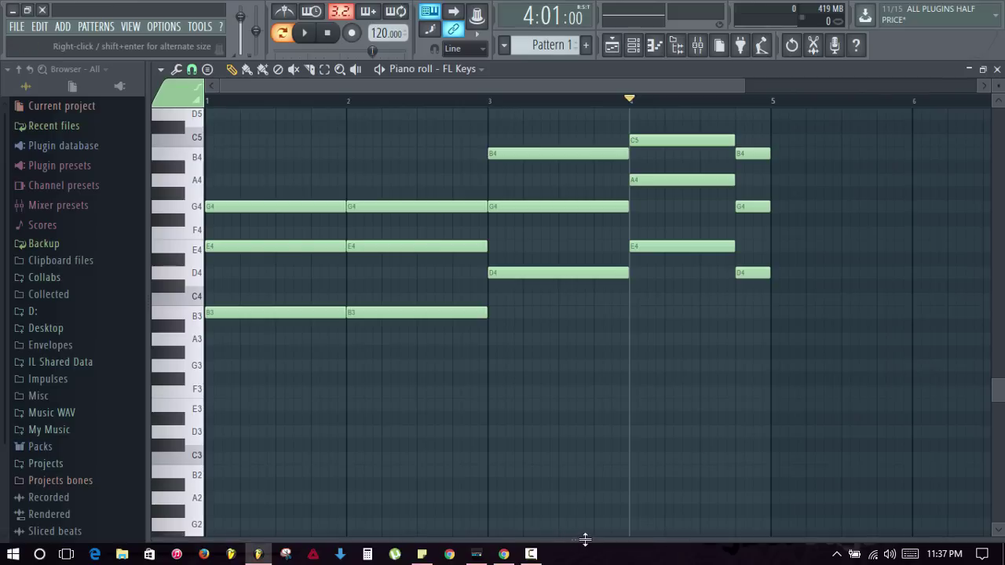
drag(586, 541, 570, 361)
click(192, 372)
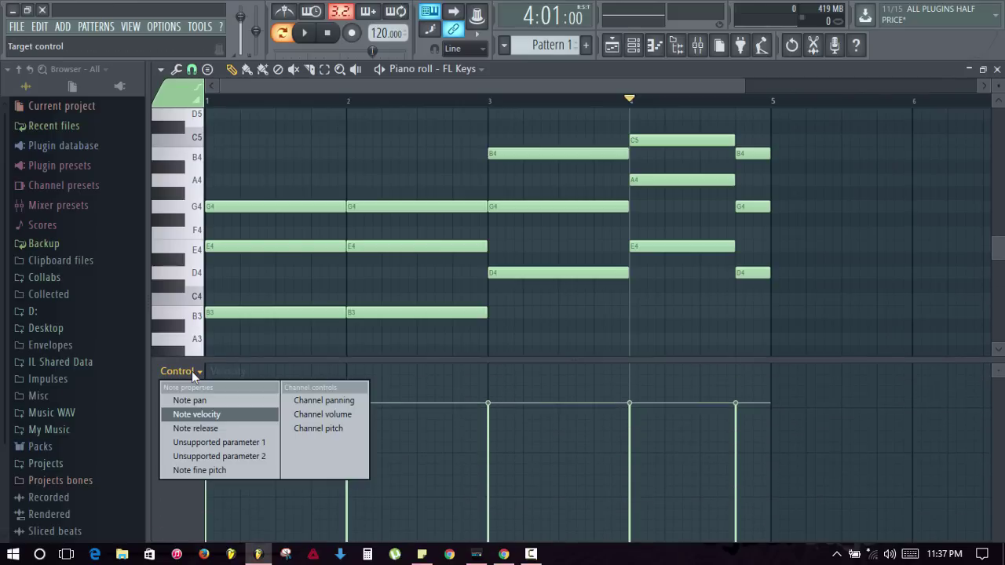
click(198, 414)
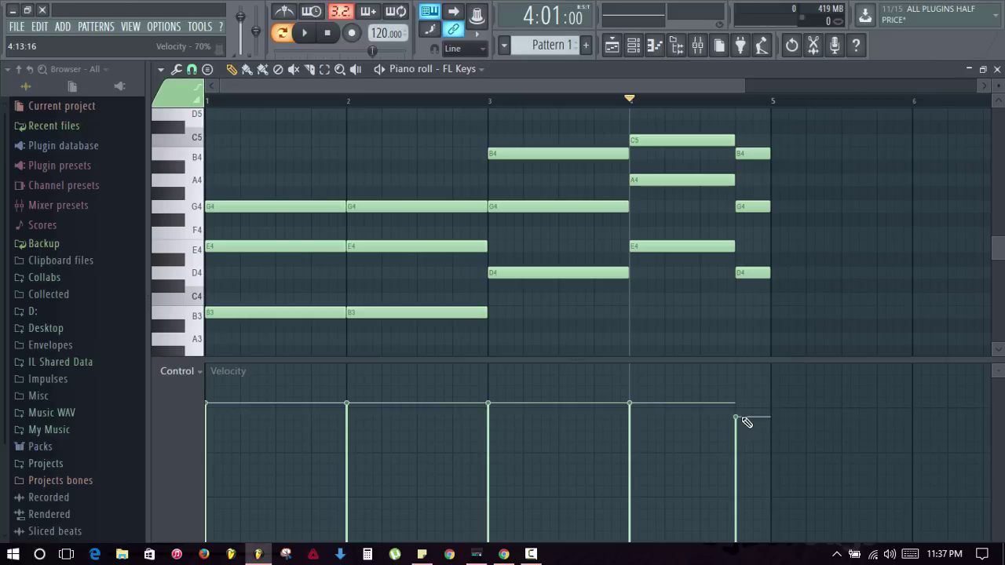
Play back from bar 3 and slightly raise the last short chord's velocity, keeping it below the other chords
click(487, 104)
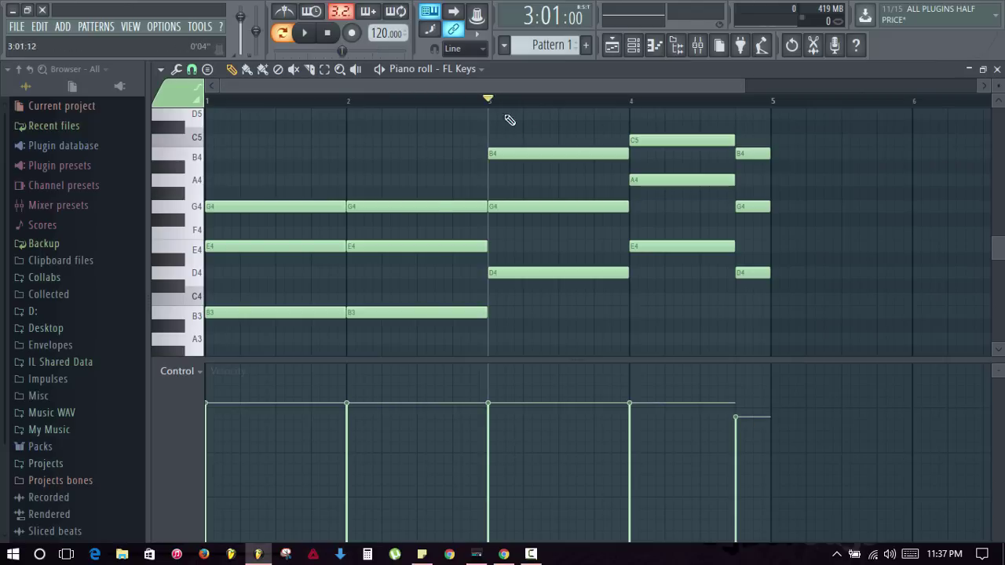
key(space)
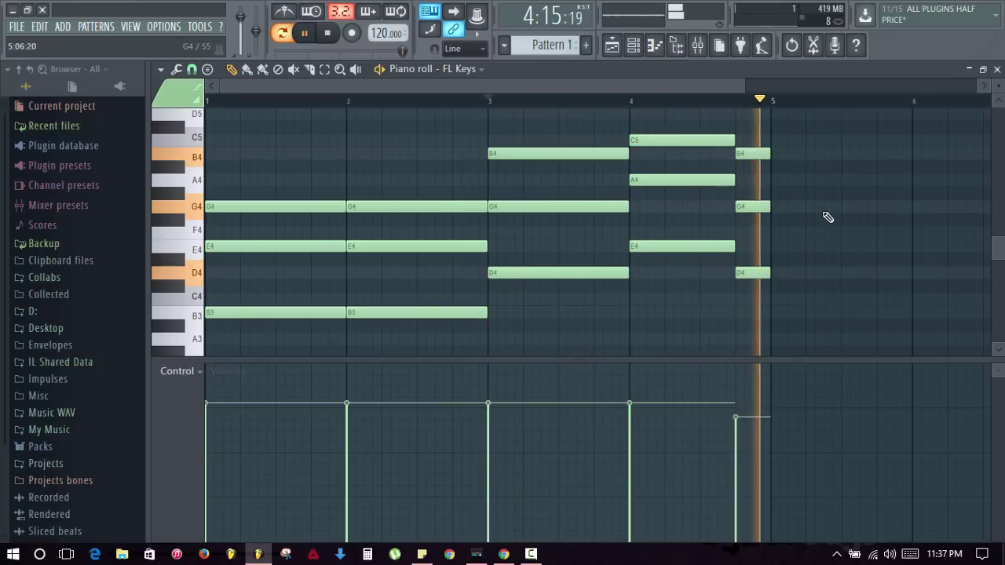
click(750, 411)
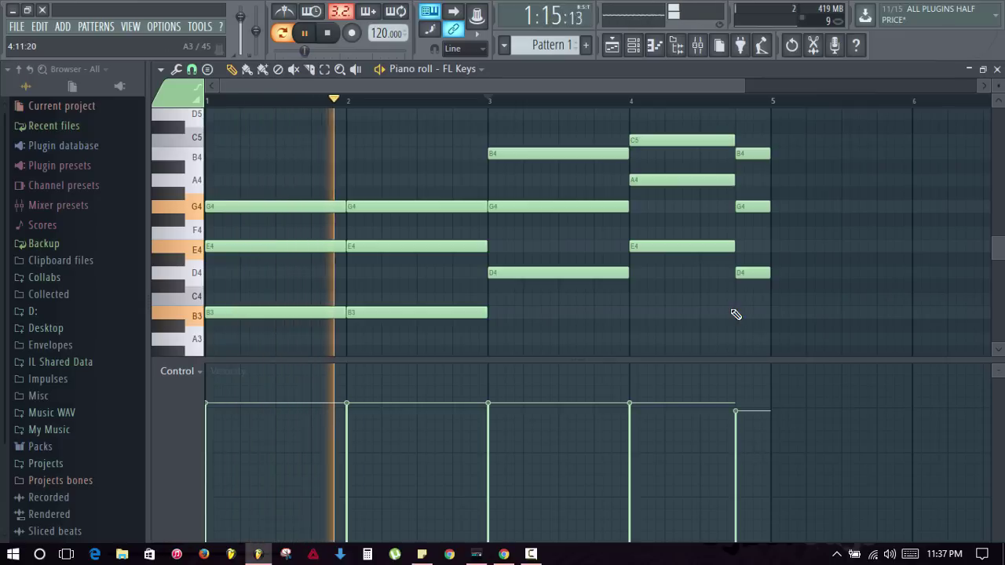
ctrl+shift+click(336, 247)
ctrl+shift+click(437, 246)
ctrl+shift+click(567, 206)
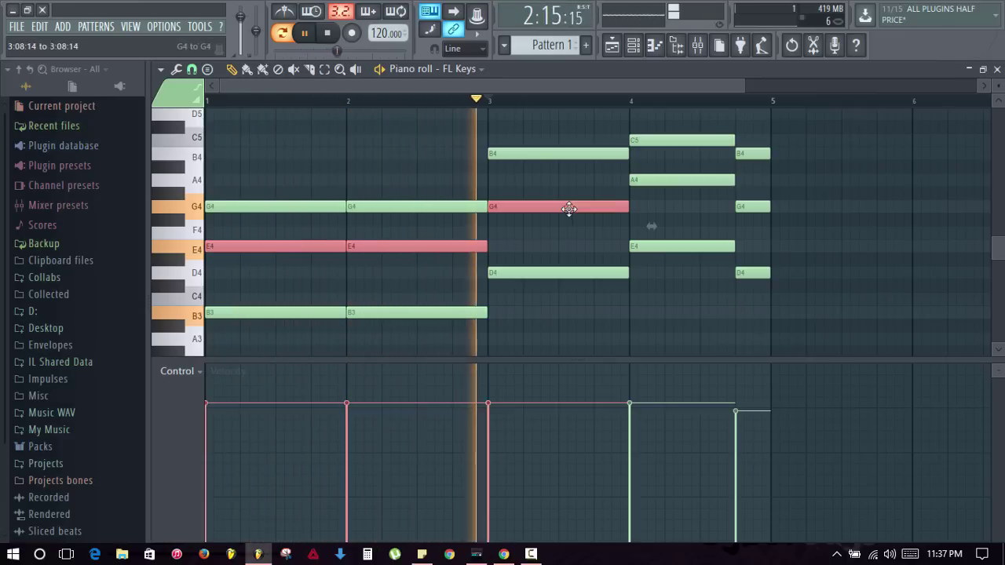
ctrl+shift+click(657, 180)
ctrl+shift+click(742, 206)
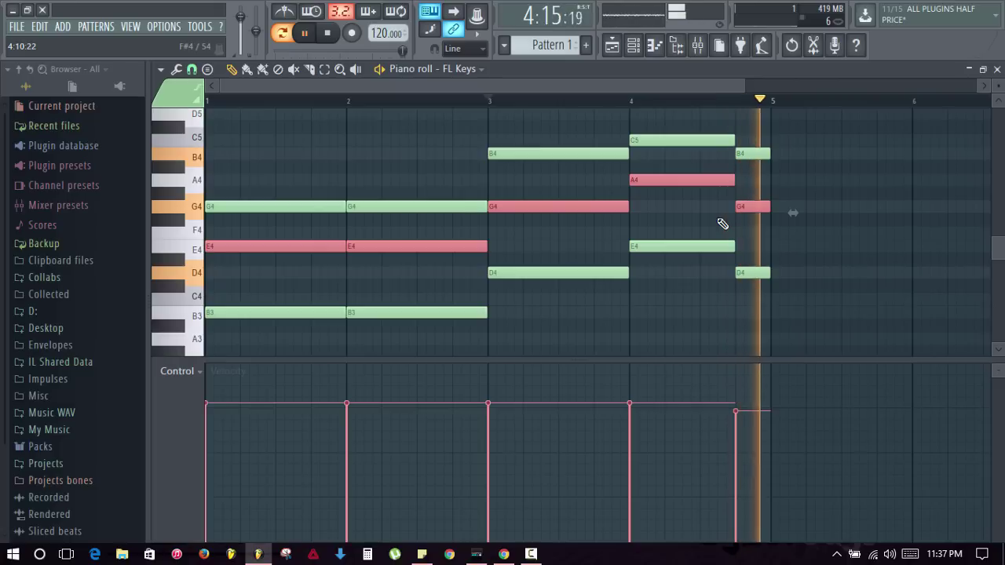
key(space)
click(685, 306)
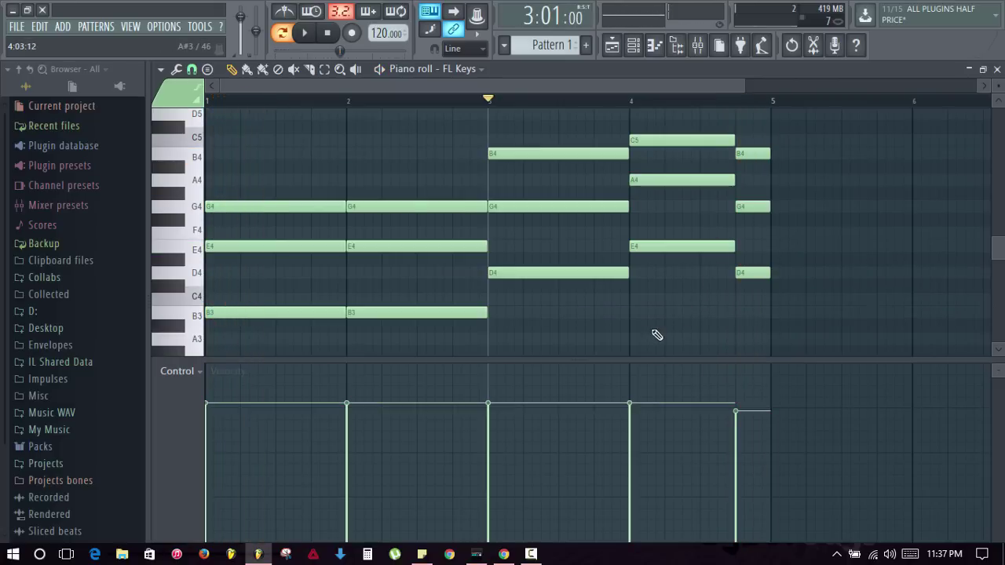
Collapse the velocity lane and duplicate the root notes one octave down as bass notes E3, E3, G3, A3 and G3
drag(531, 358, 556, 541)
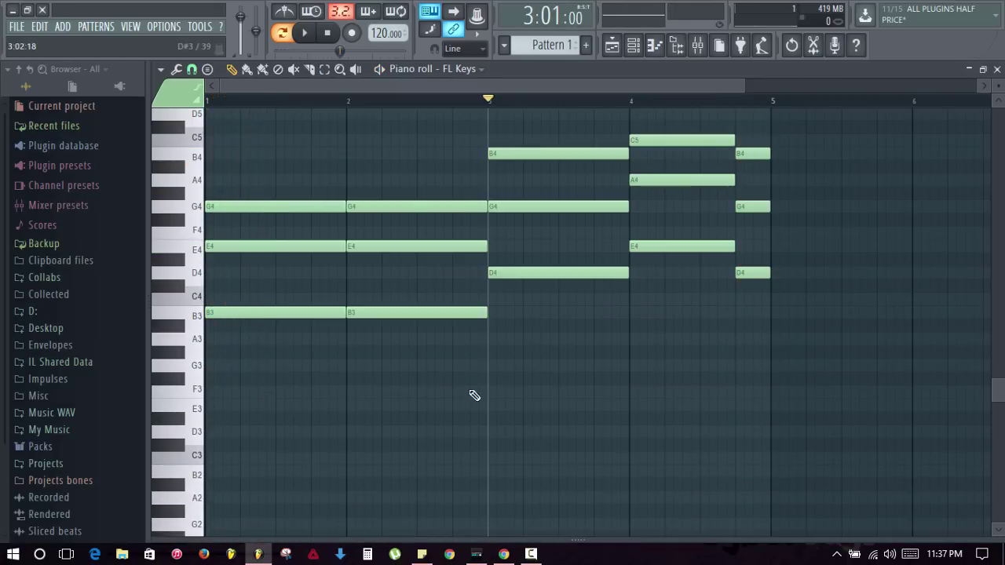
click(287, 250)
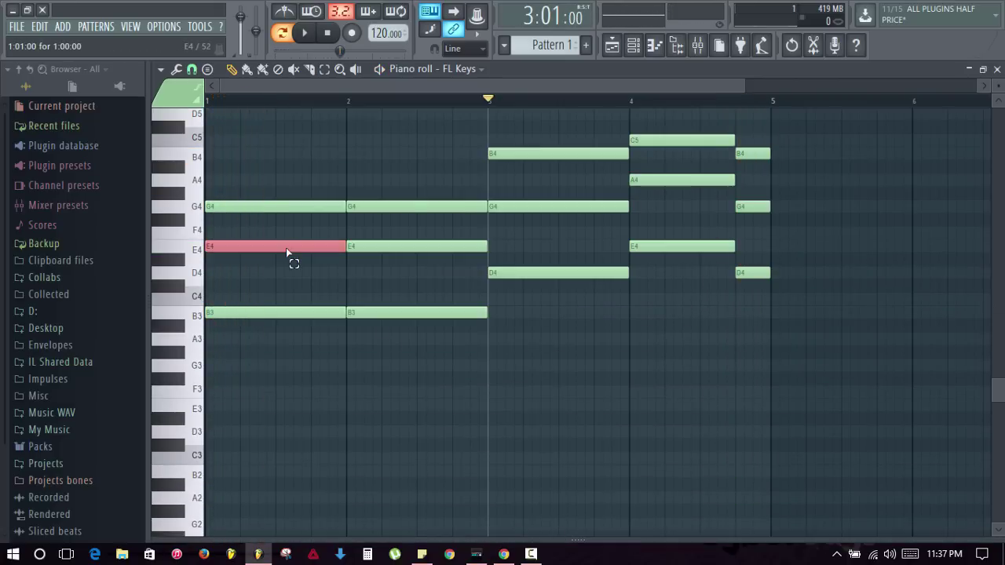
click(423, 249)
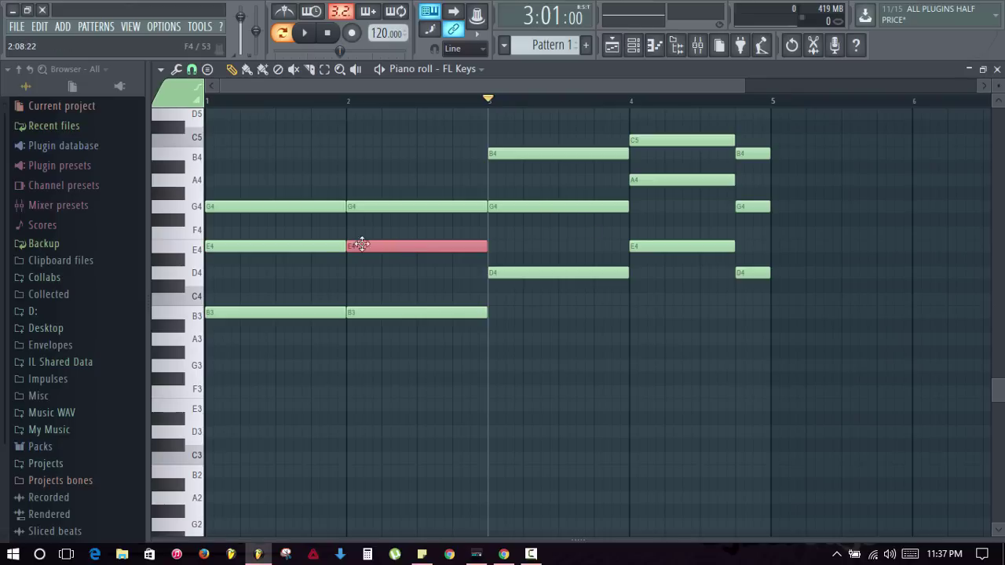
ctrl+click(313, 249)
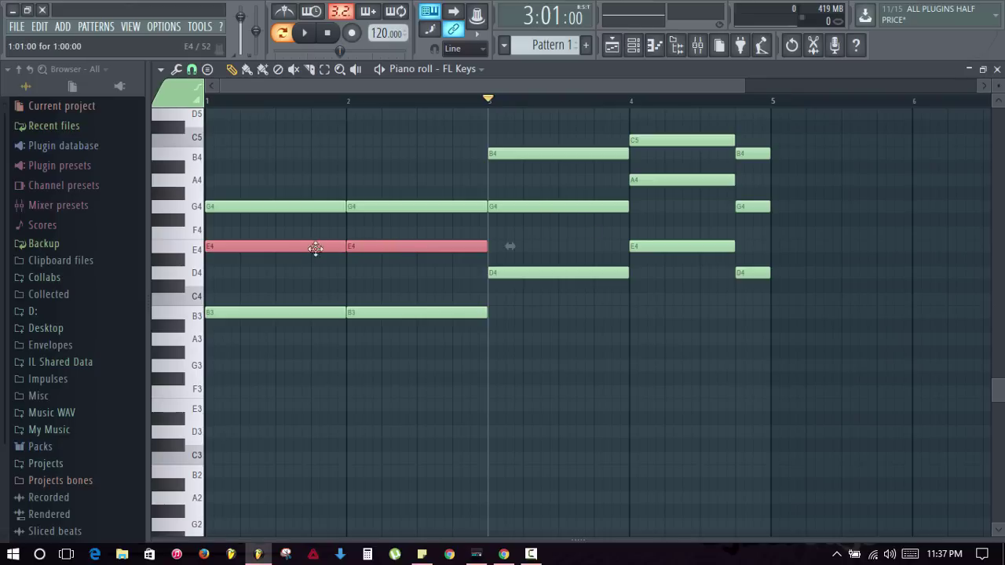
ctrl+click(542, 208)
ctrl+click(677, 180)
ctrl+click(755, 207)
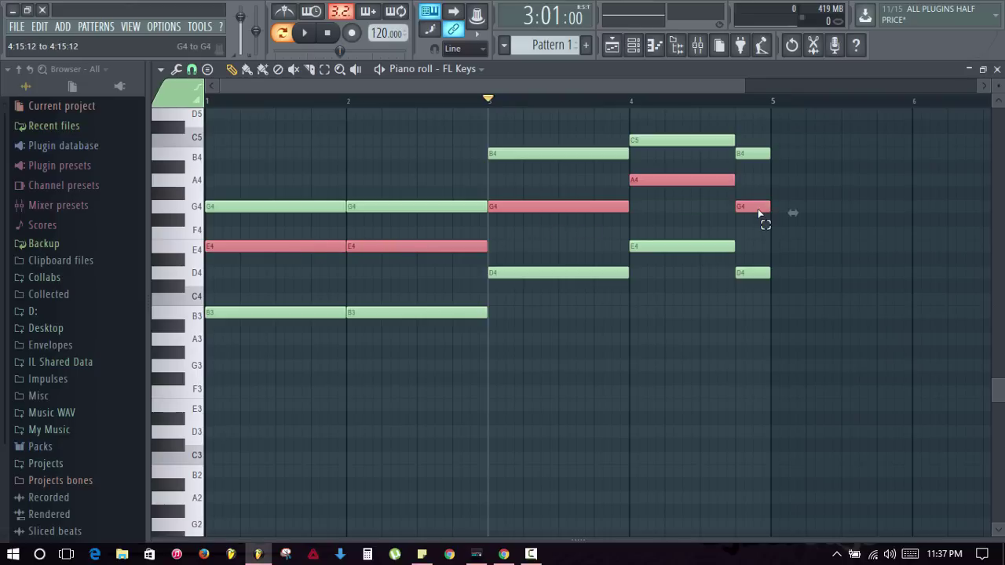
key(shift+Right)
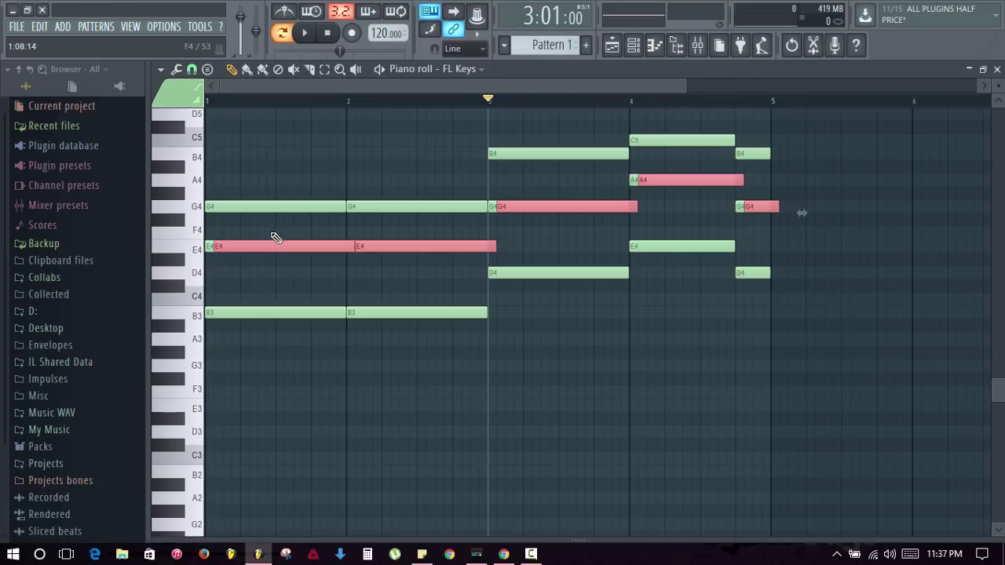
drag(249, 246, 185, 405)
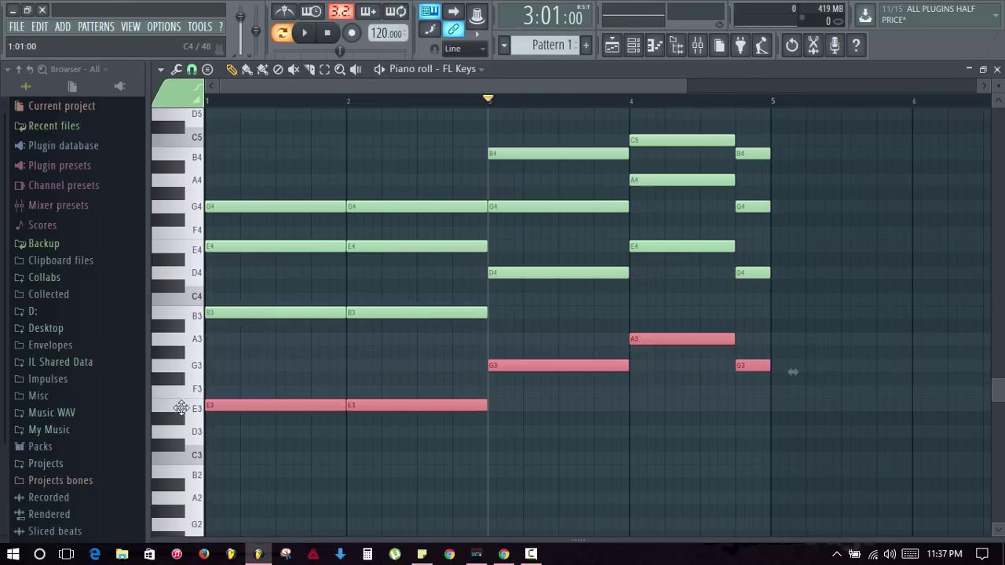
Play back the full progression with the bass notes from bar 1
click(211, 102)
key(space)
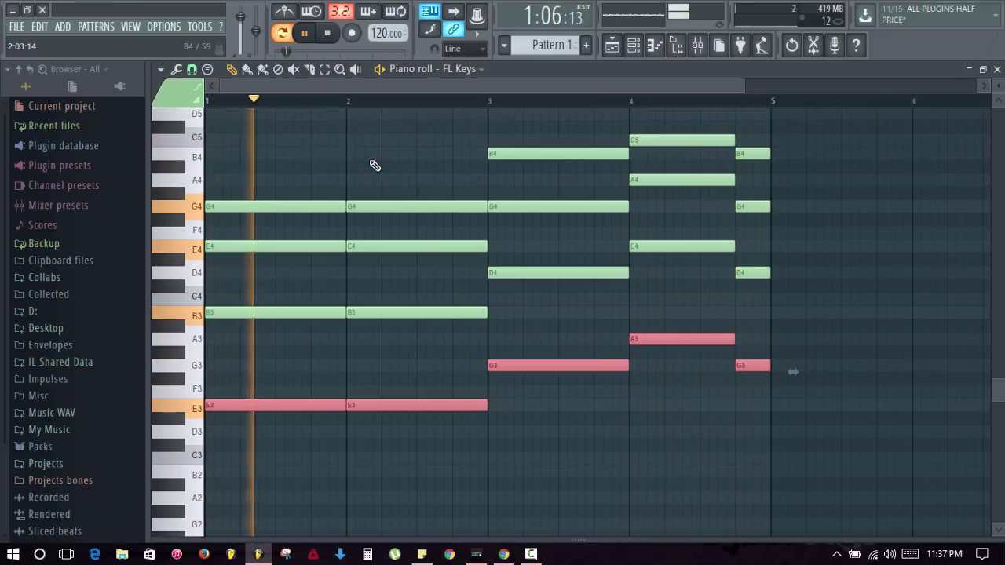
key(space)
Close the piano roll and FL Keys, and insert a Massive [64bit]_2 channel before the Sampler
key(F7)
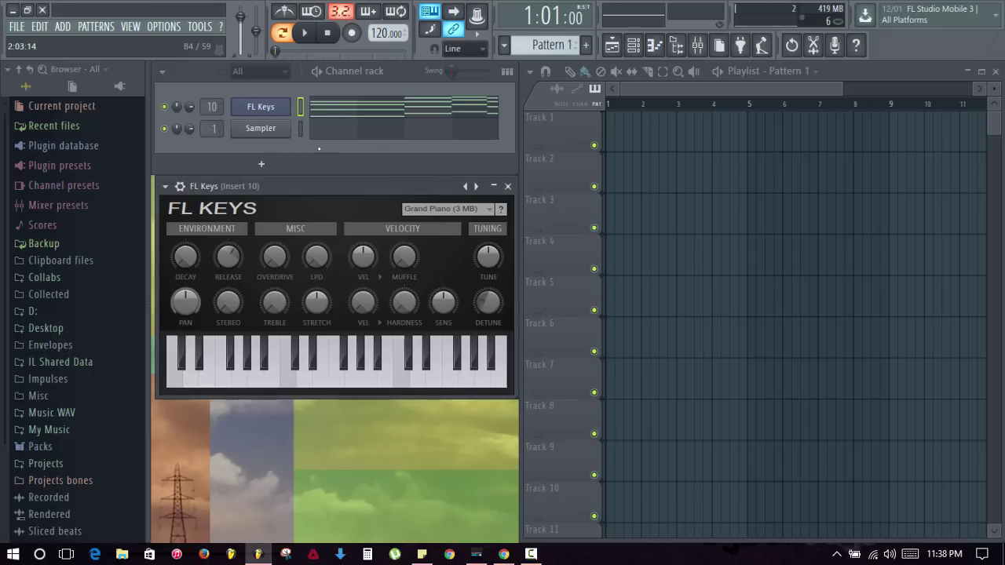
click(508, 188)
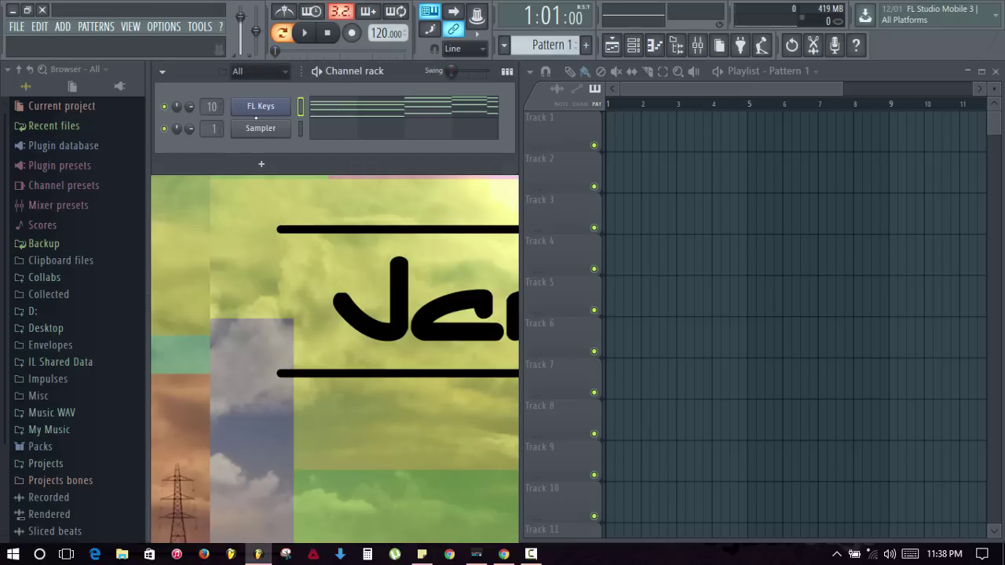
right_click(257, 130)
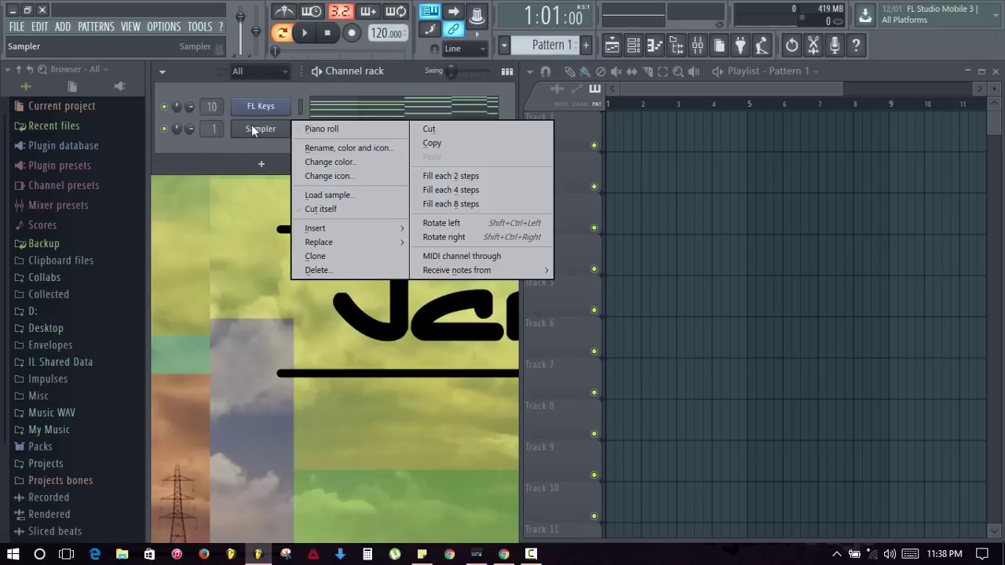
click(240, 153)
right_click(254, 132)
mouse_move(340, 229)
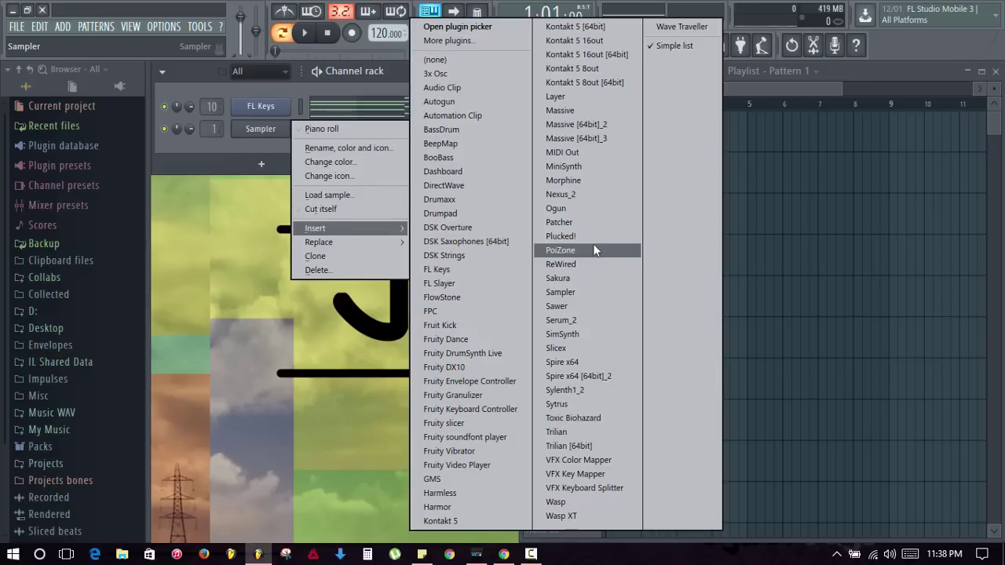
click(609, 138)
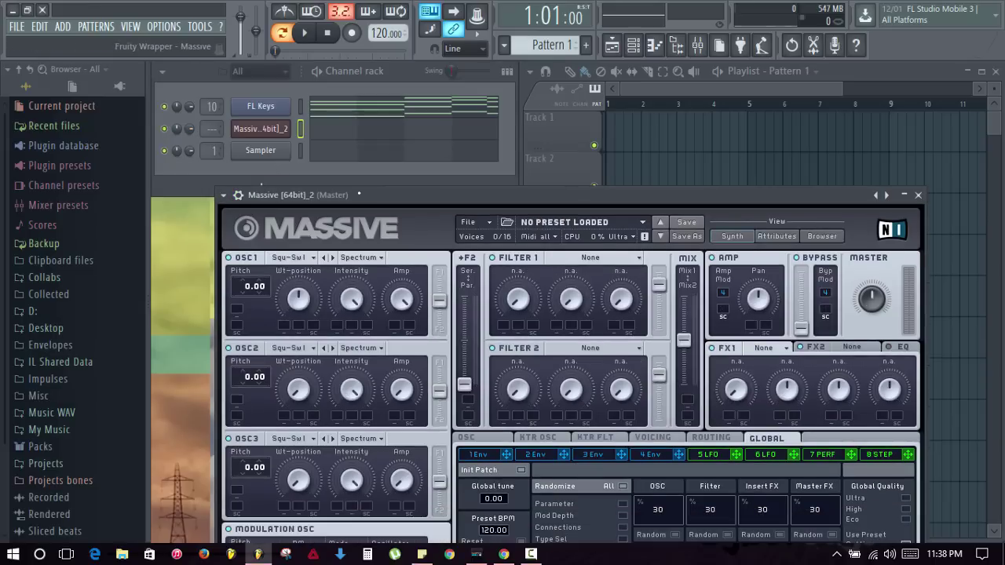
drag(397, 195, 333, 71)
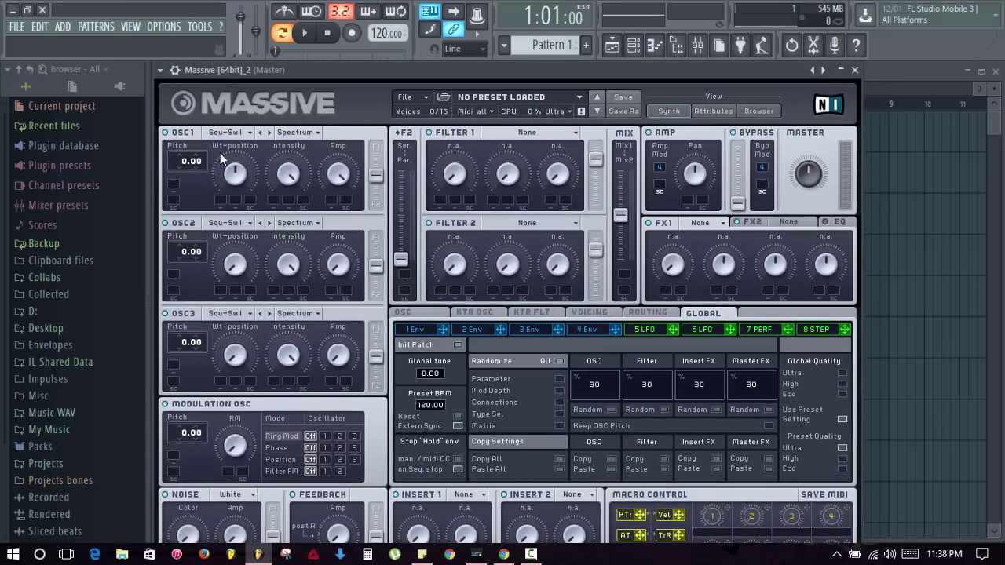
Load the Deep House Bass 1 preset into Massive
click(160, 70)
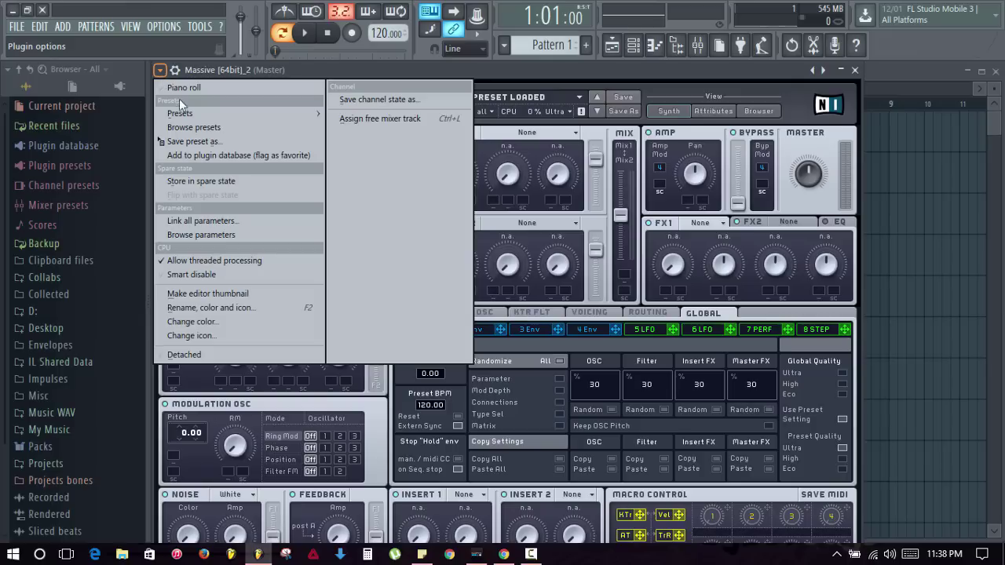
mouse_move(187, 116)
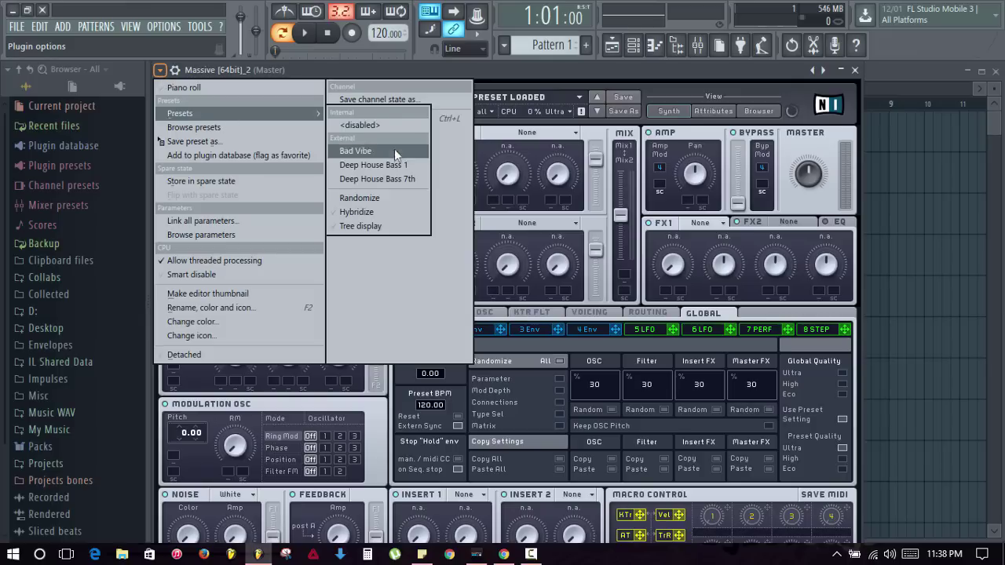
click(363, 167)
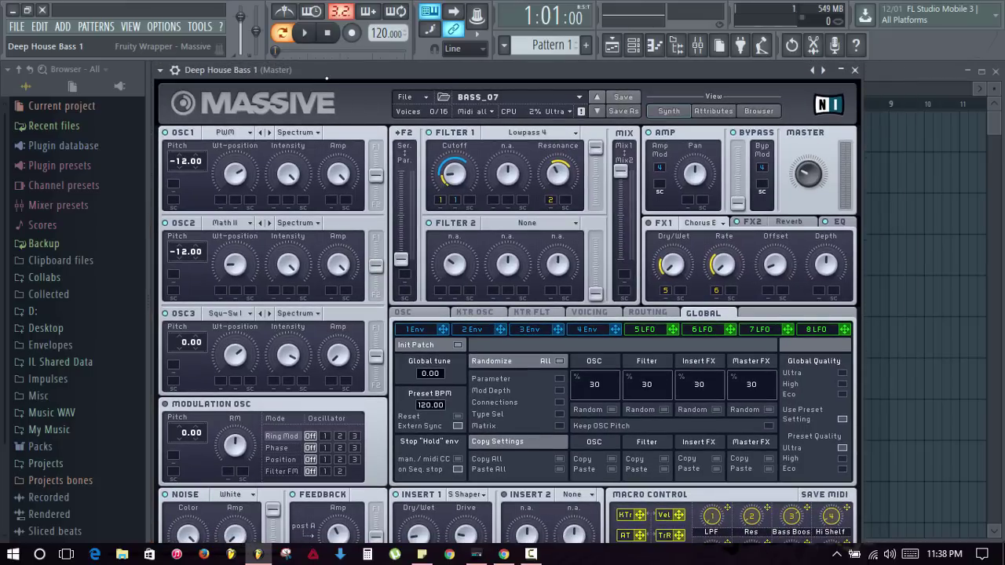
Route the Deep House Bass 1 channel to mixer track 11
drag(327, 76, 495, 76)
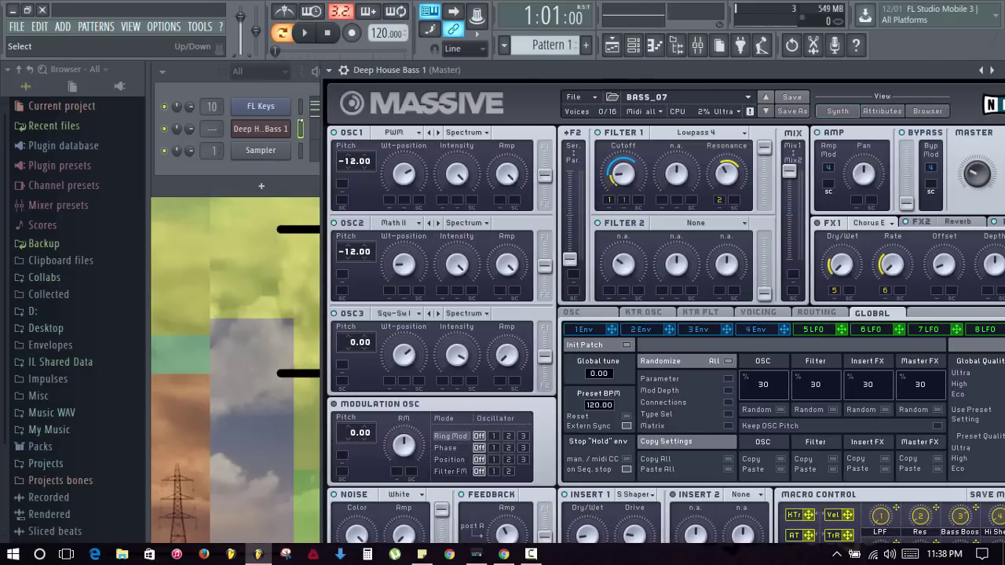
click(300, 128)
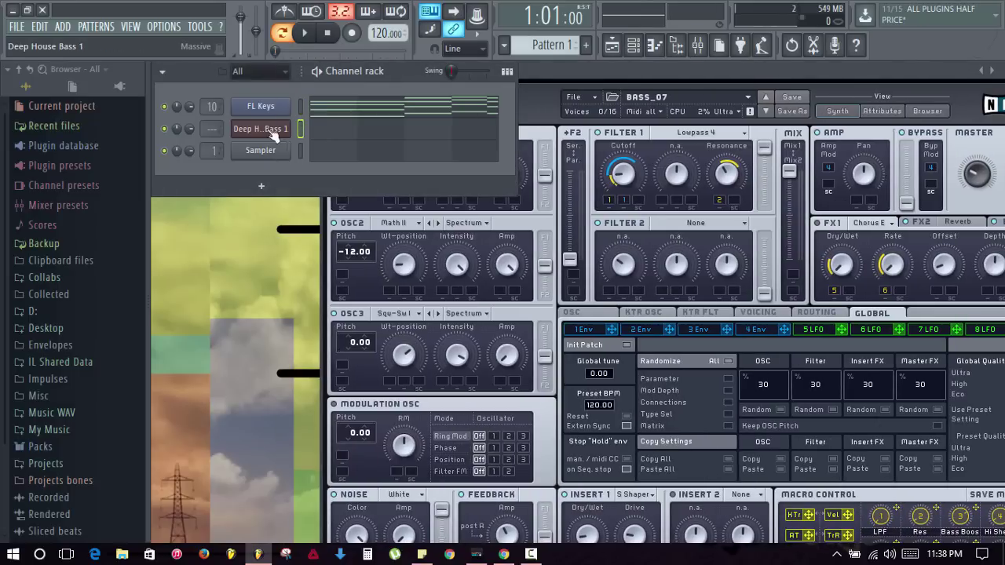
click(698, 49)
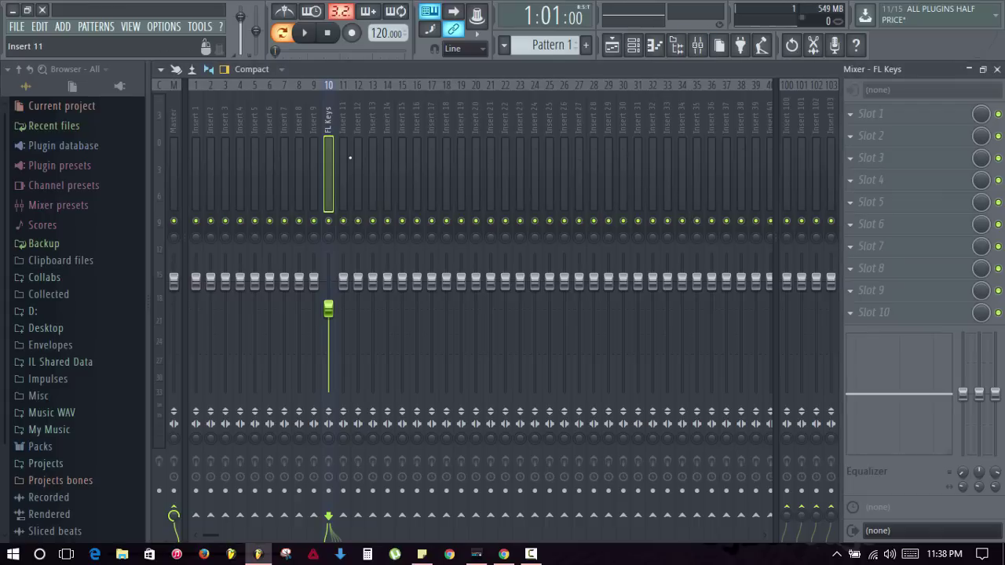
click(346, 157)
key(ctrl+l)
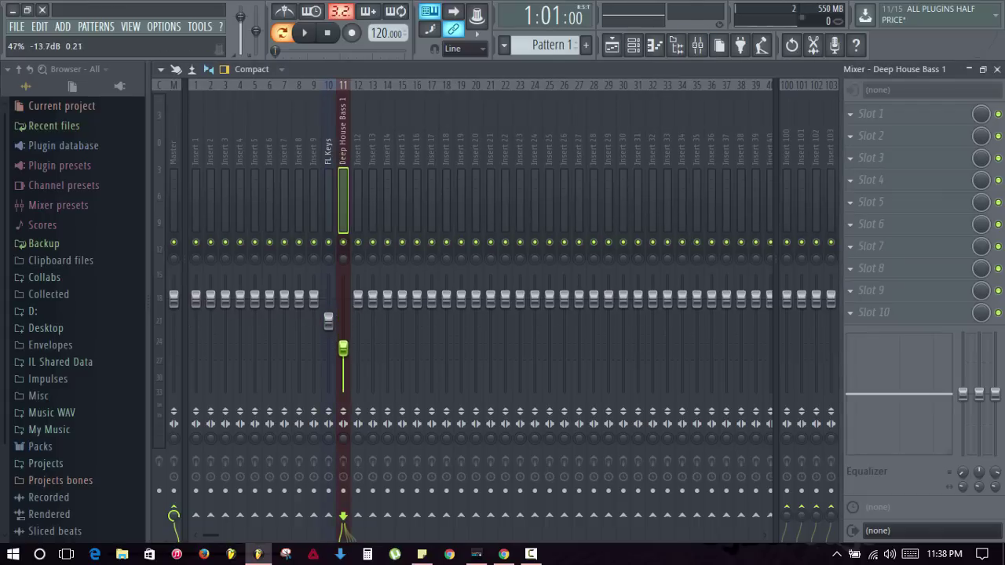
Lower the Deep House Bass 1 mixer fader below the FL Keys level while auditioning the bass with repeated C4 notes
key(z)
drag(343, 350, 344, 346)
key(z)
key(z)
key(z)
key(z)
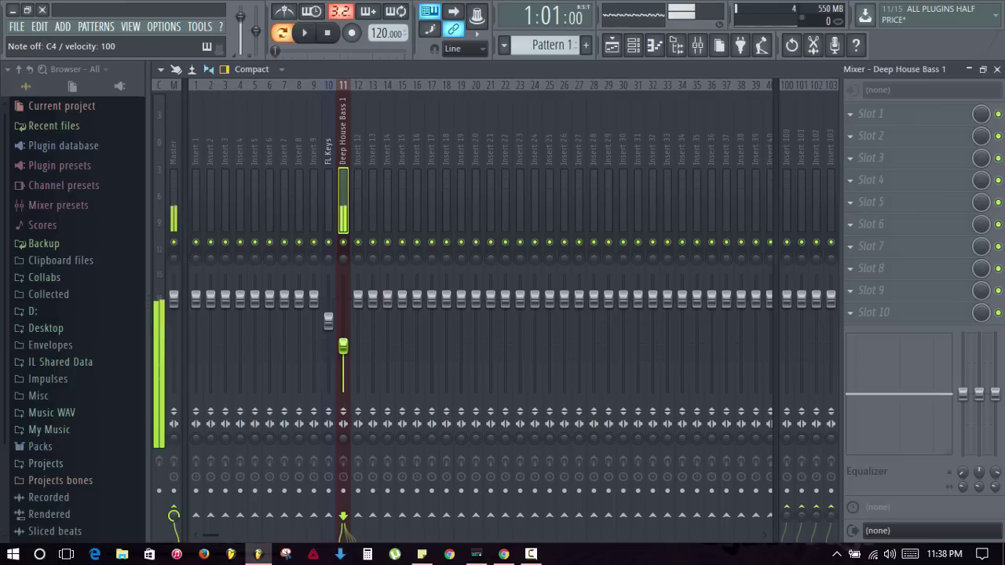
key(z)
key(z)
key(z)
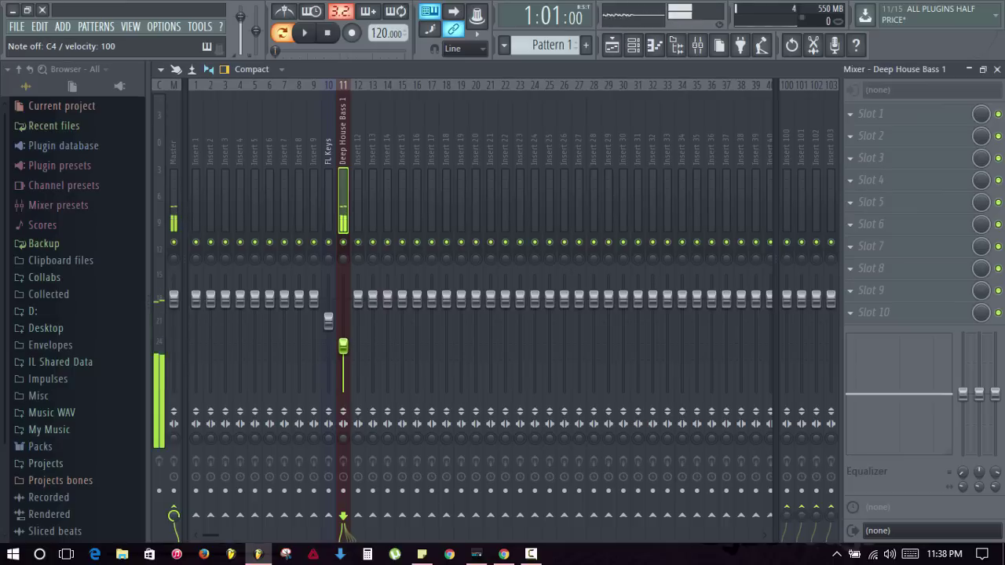
click(997, 70)
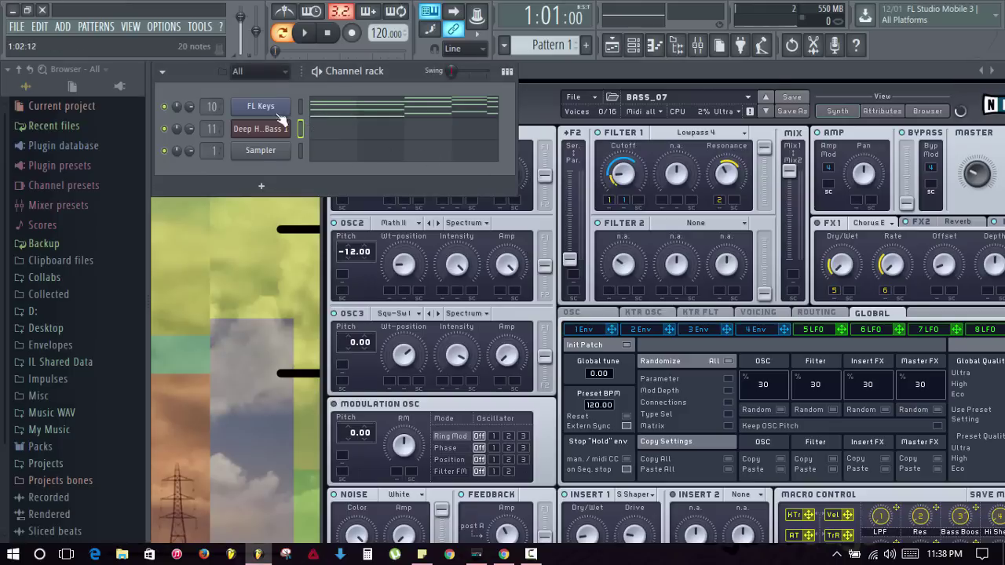
Enter five short, evenly spaced E3 notes across bar 1 in the Deep House Bass 1 piano roll
click(929, 174)
click(876, 71)
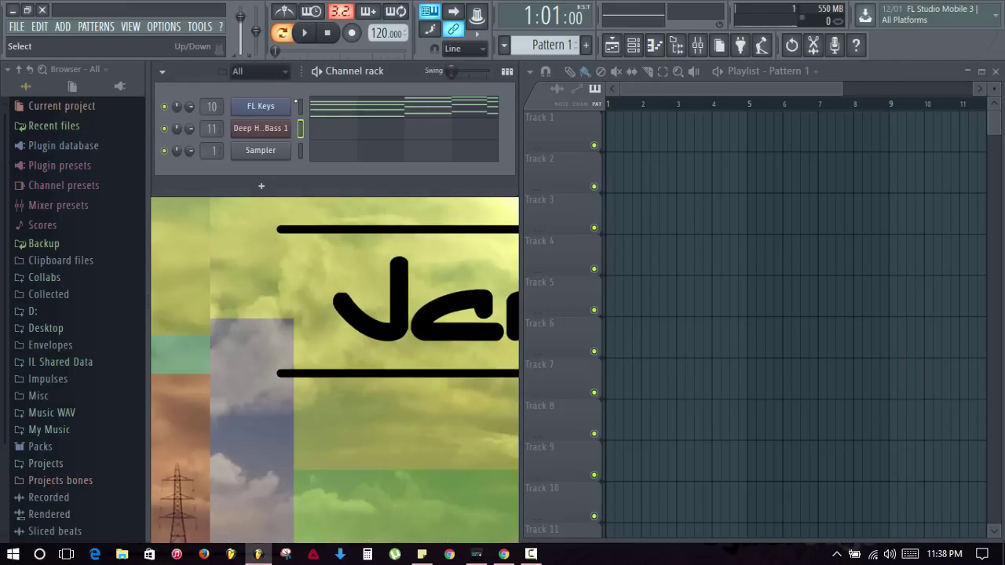
click(327, 132)
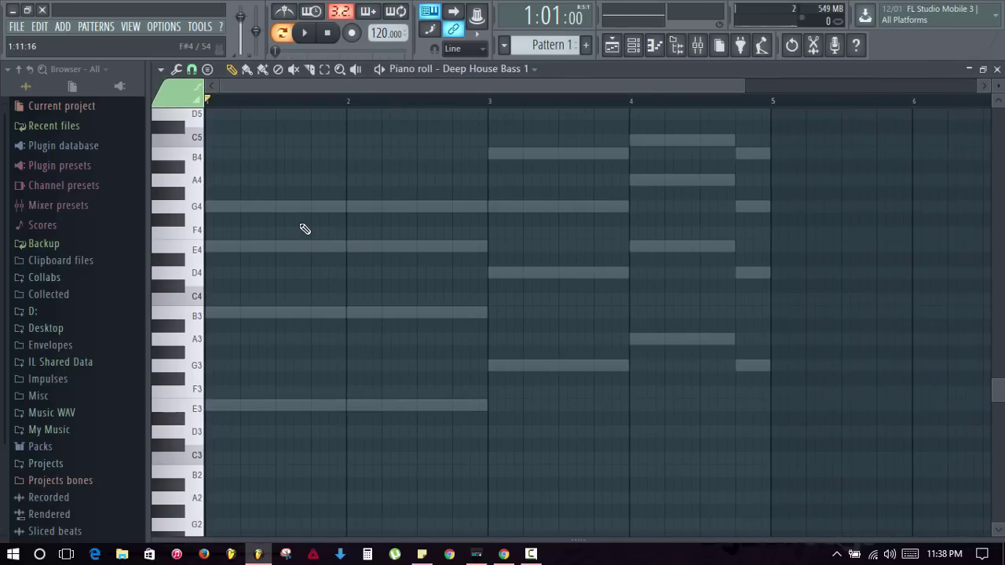
scroll(275, 299, down, 4)
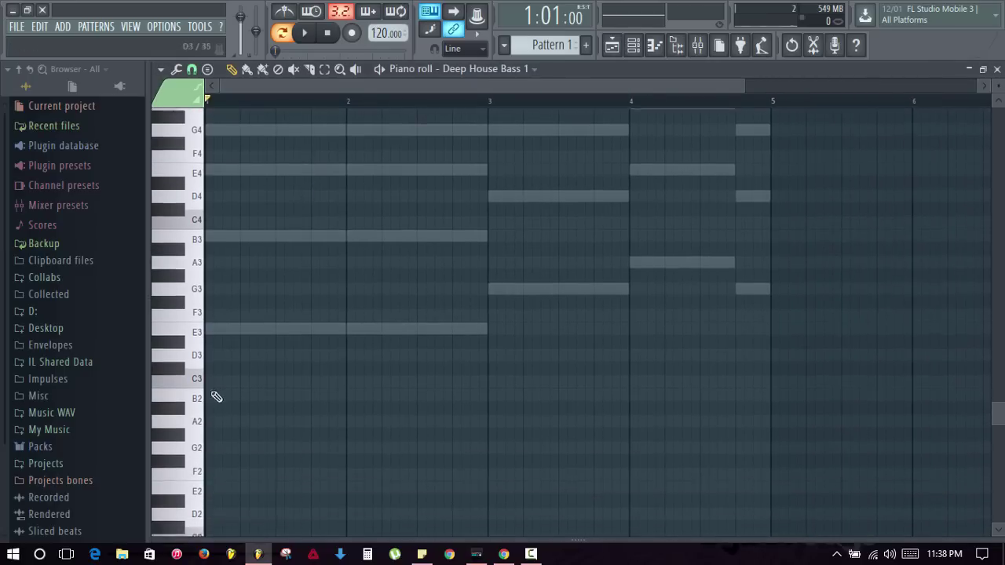
click(236, 328)
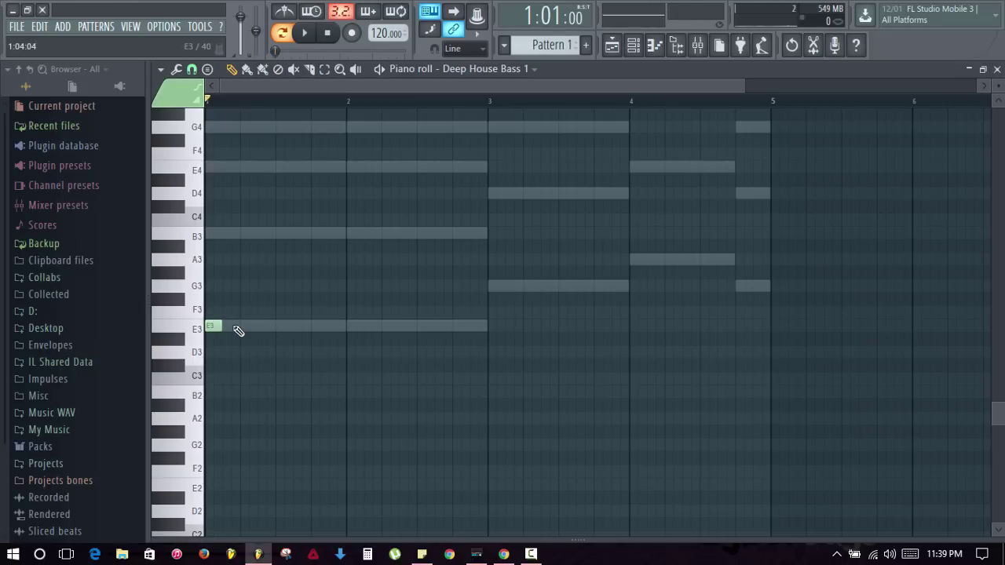
click(240, 328)
click(291, 330)
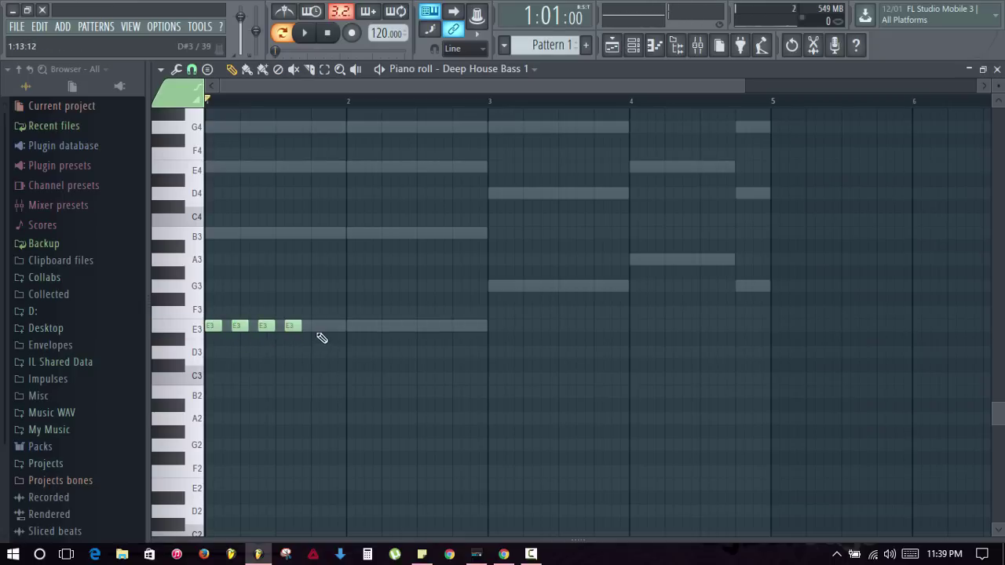
click(314, 328)
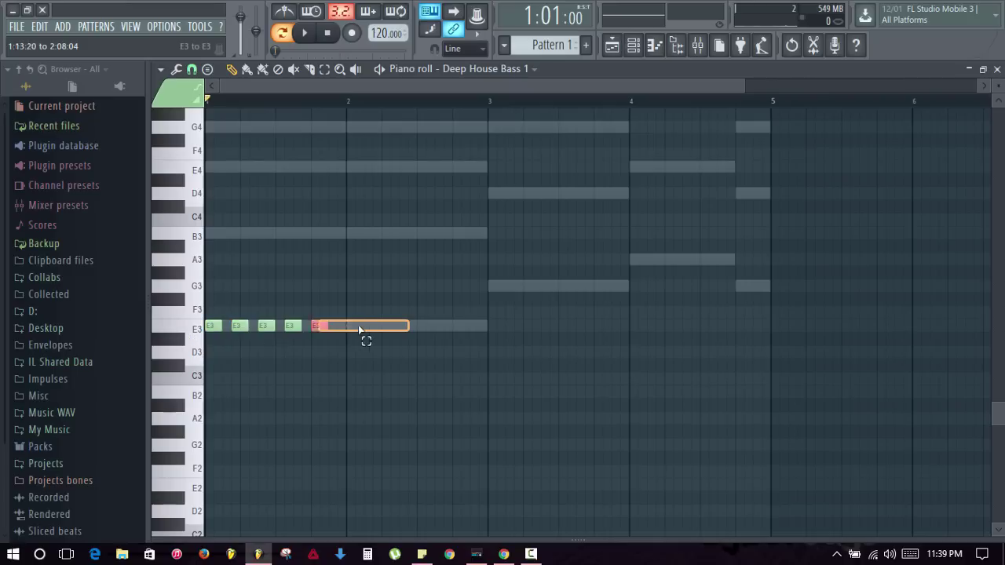
Copy the five-note bass rhythm to bar 2 on E3 and to the start of bar 3 on G3
drag(378, 340, 197, 321)
drag(269, 325, 349, 328)
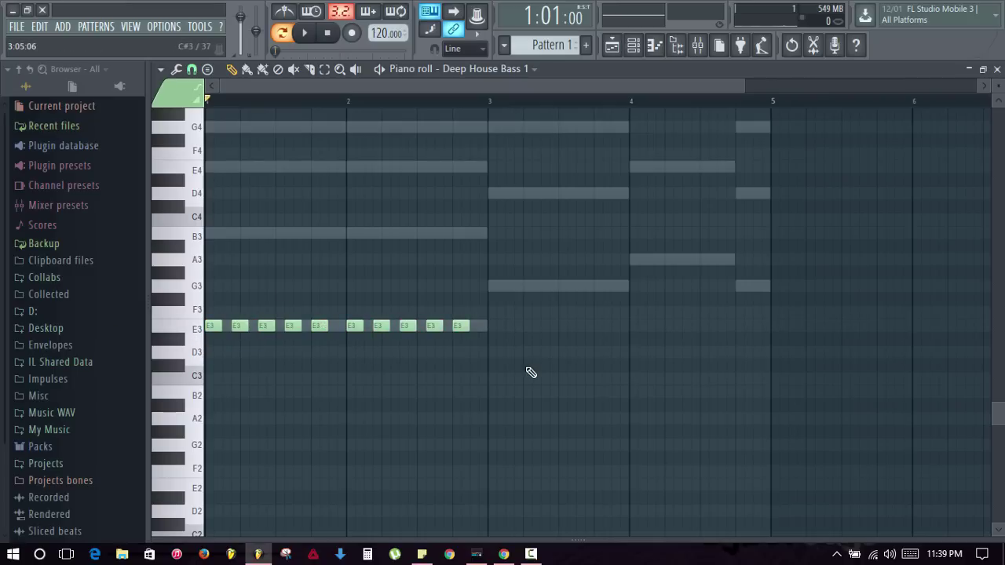
drag(539, 371, 256, 268)
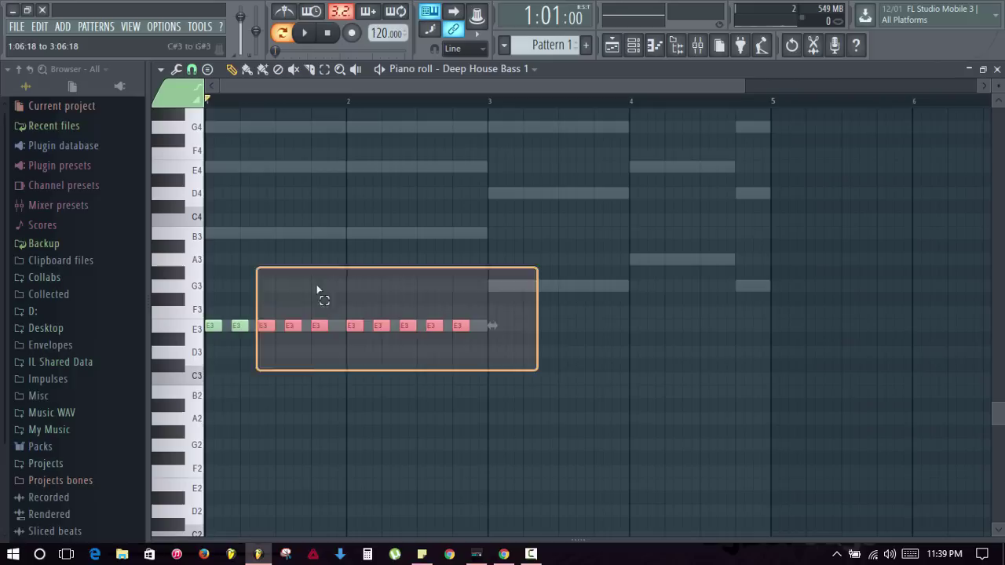
drag(317, 291, 625, 302)
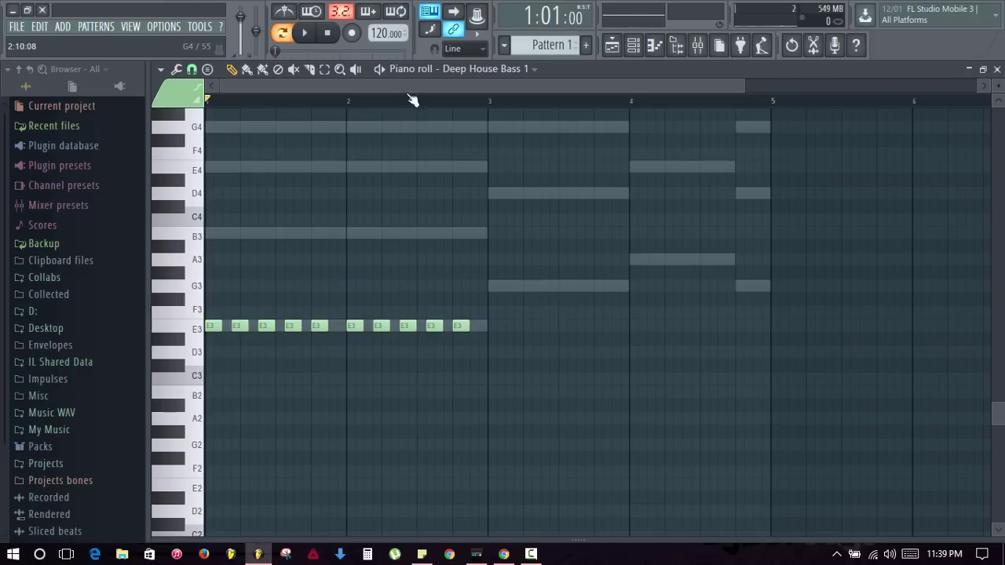
drag(391, 87, 516, 88)
key(ctrl+v)
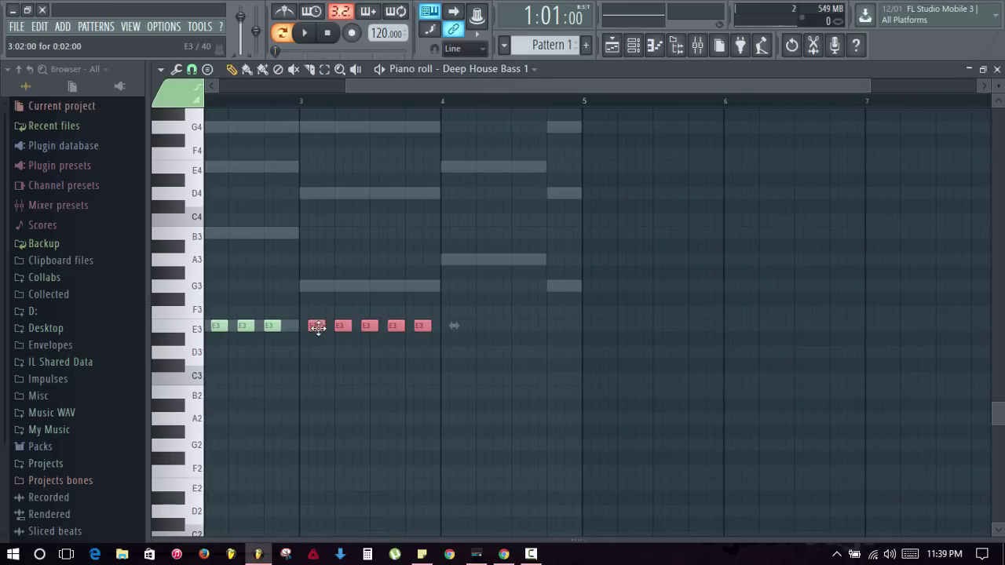
drag(317, 327, 306, 279)
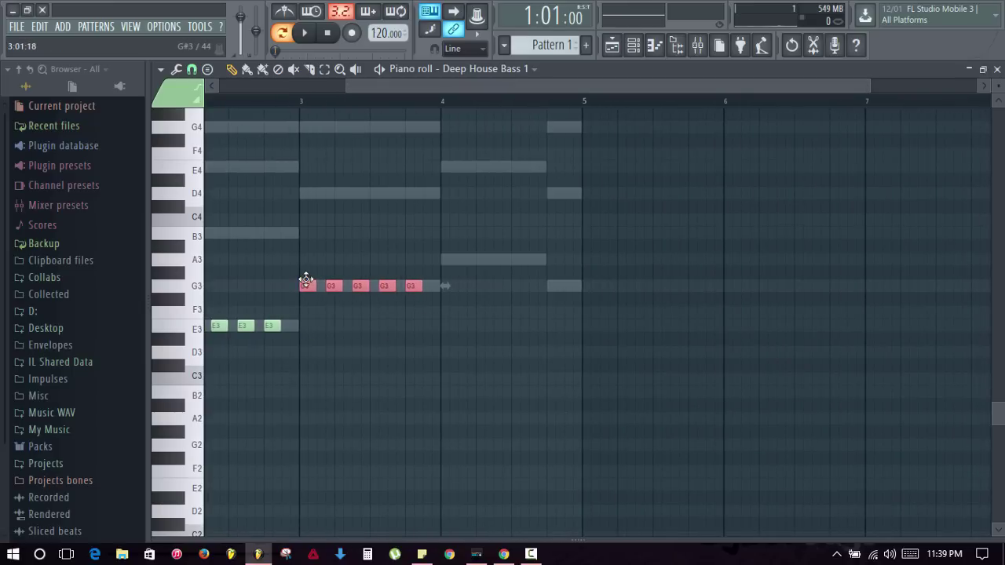
Duplicate the five bass notes into bar 4 on A3, with the last note moved down to G3
drag(417, 85, 283, 83)
key(ctrl+b)
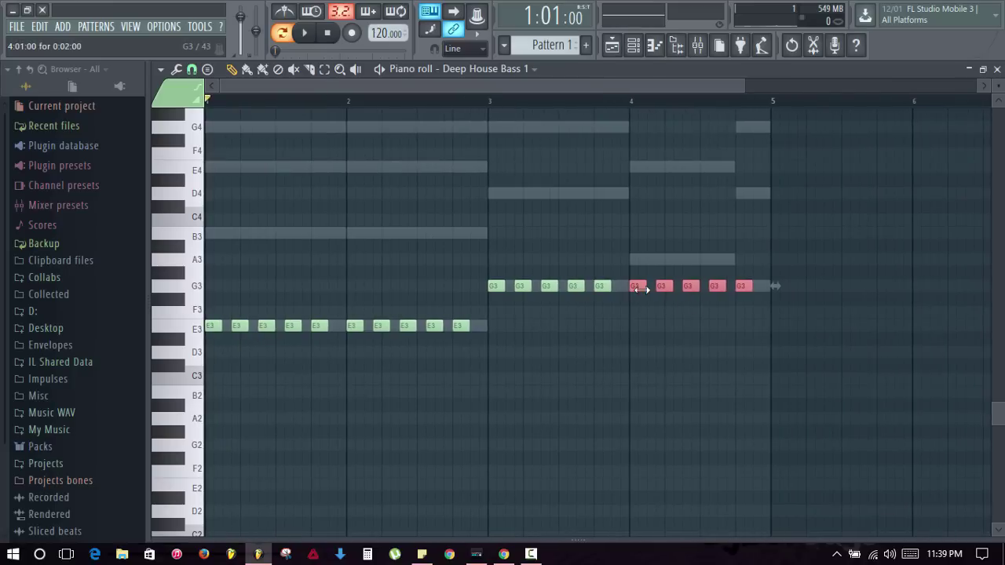
drag(638, 283, 640, 259)
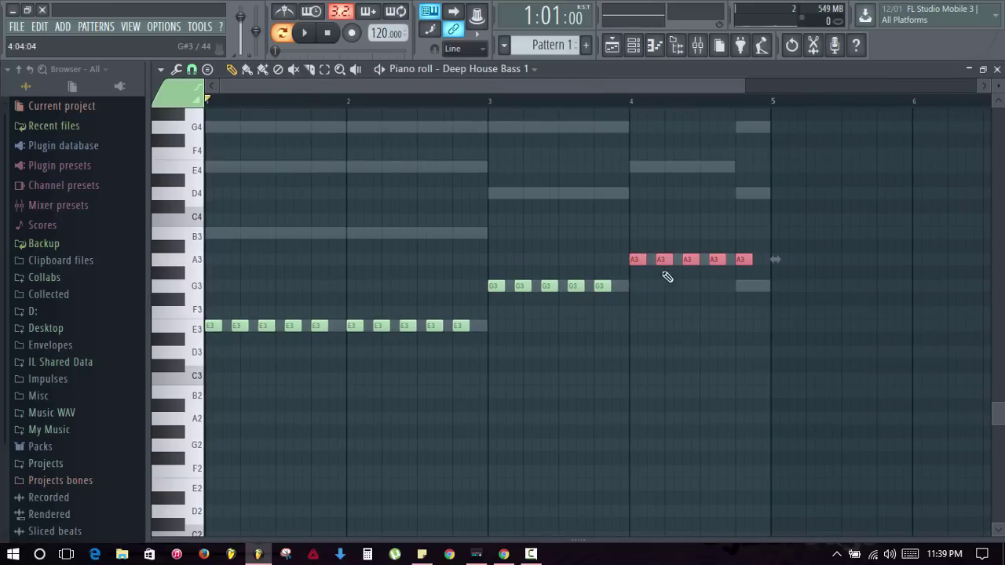
click(744, 263)
drag(744, 262, 745, 289)
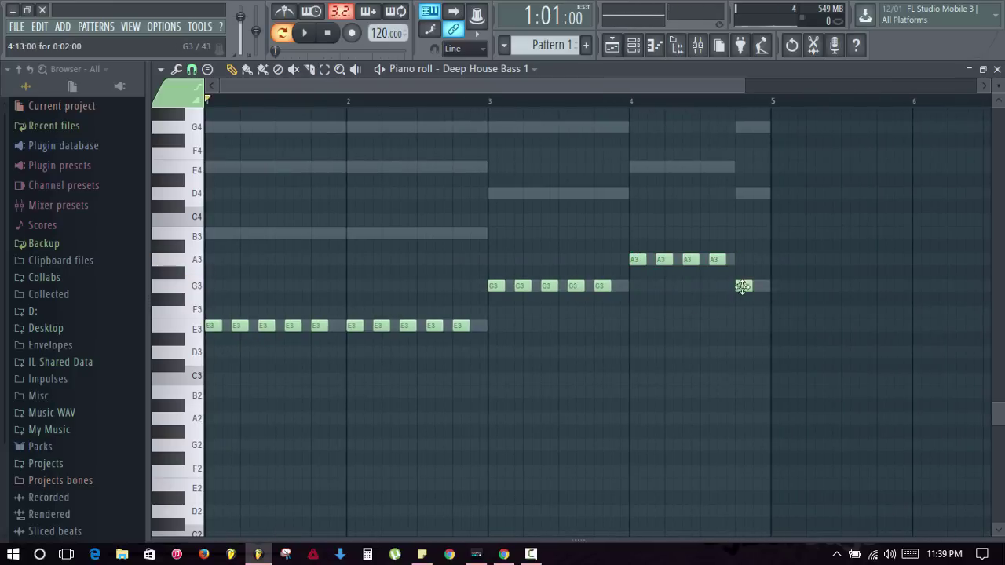
Return to the channel rack, mute FL Keys and play back the bass line alone
key(F7)
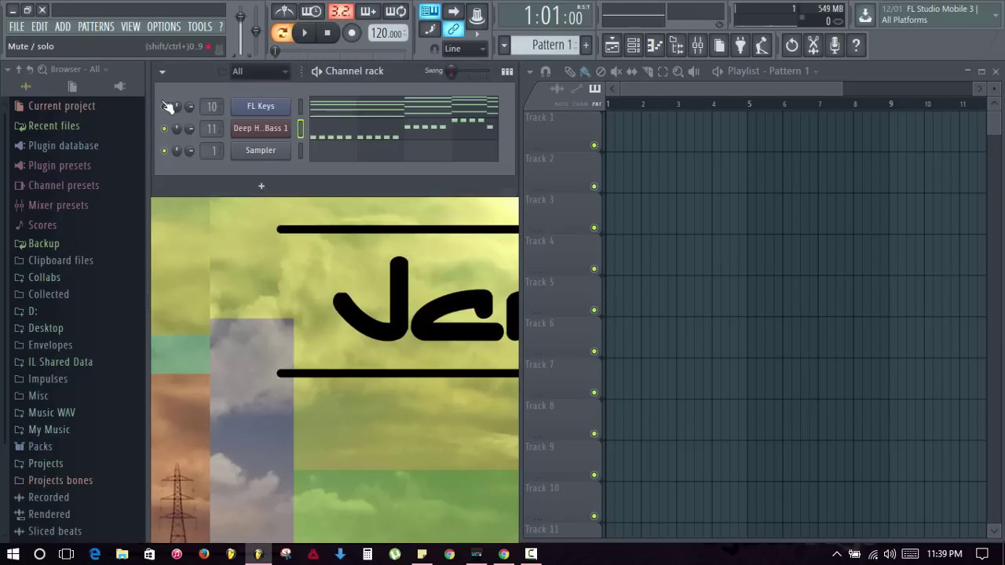
click(367, 128)
key(space)
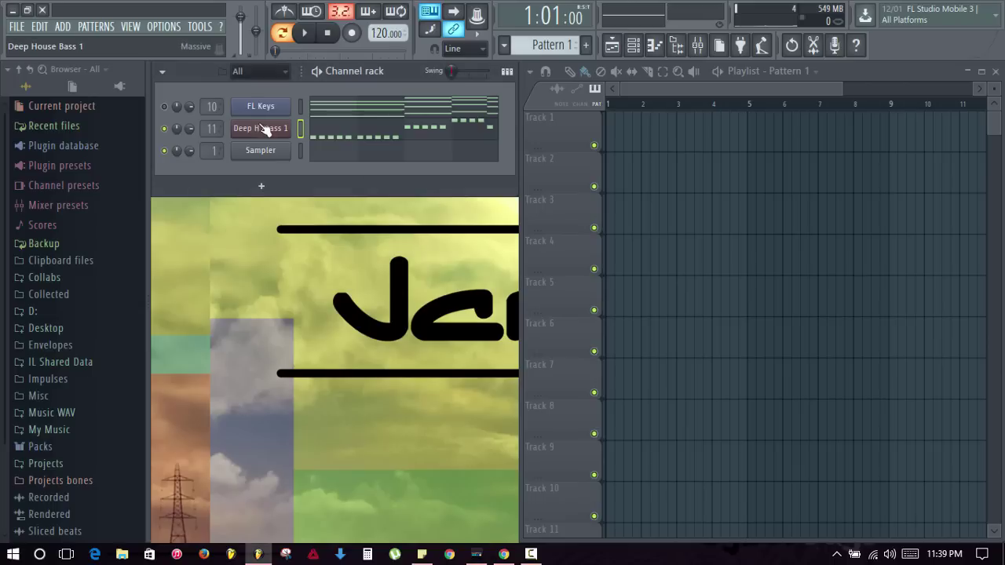
Slightly adjust the envelope 1 release in Massive, view envelope 4, and play back the bass line again
click(263, 129)
click(441, 330)
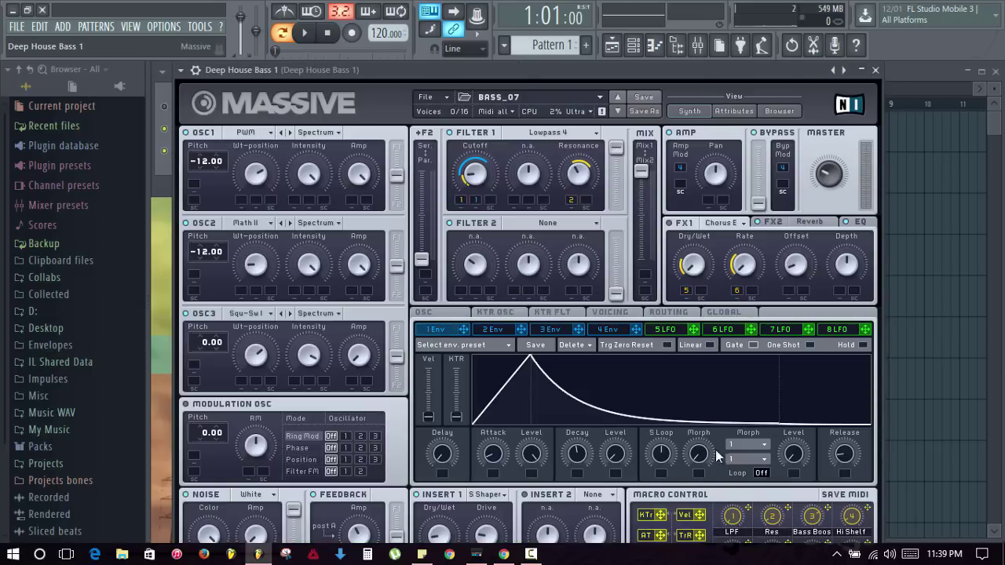
drag(845, 452, 849, 454)
click(609, 330)
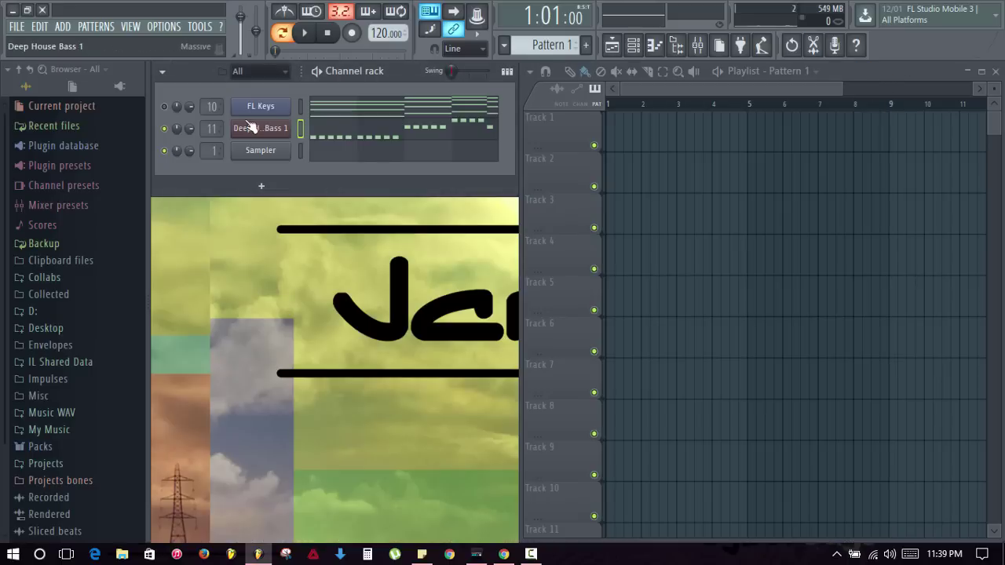
click(877, 70)
key(space)
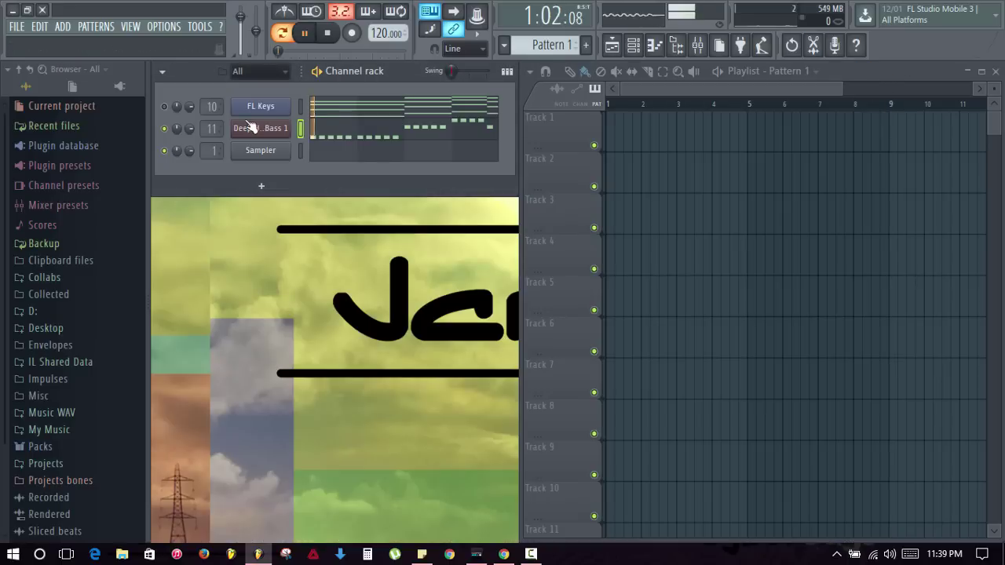
Reopen Deep House Bass 1 in Massive, reduce the envelope 1 release slightly and switch back to envelope 4
click(263, 128)
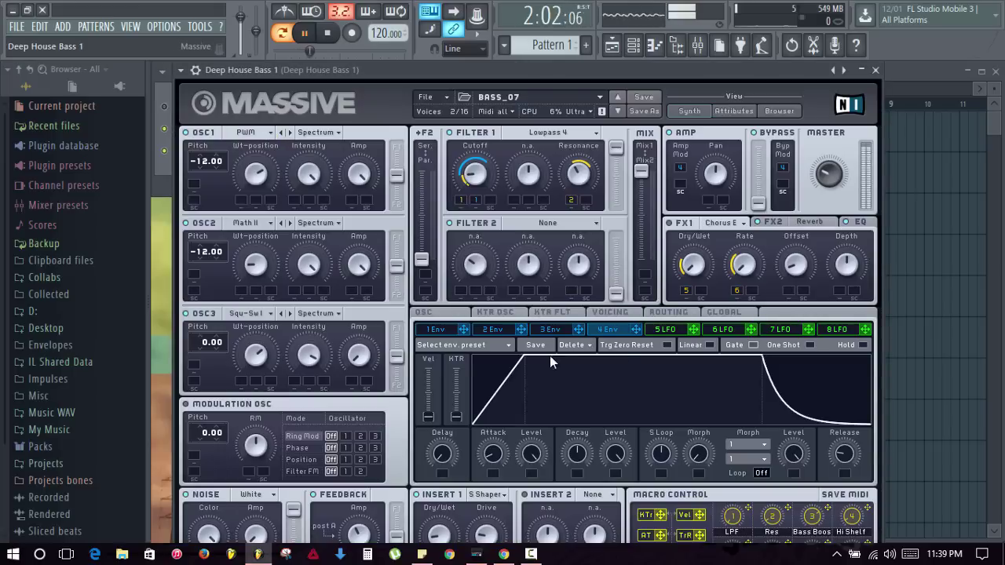
click(436, 329)
drag(844, 452, 848, 463)
click(610, 330)
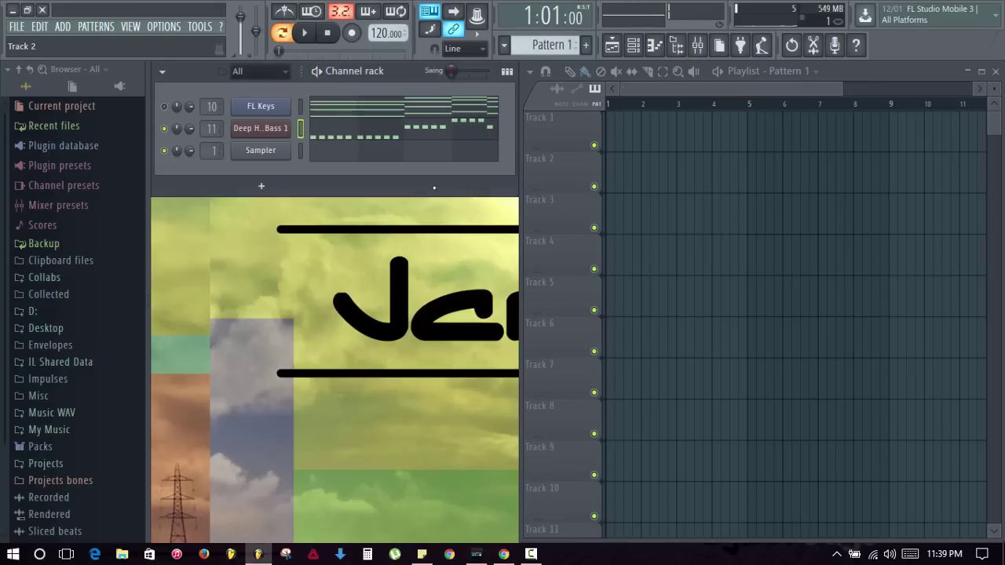
Clone the Deep House Bass 1 channel and close the clone's Massive window
right_click(254, 124)
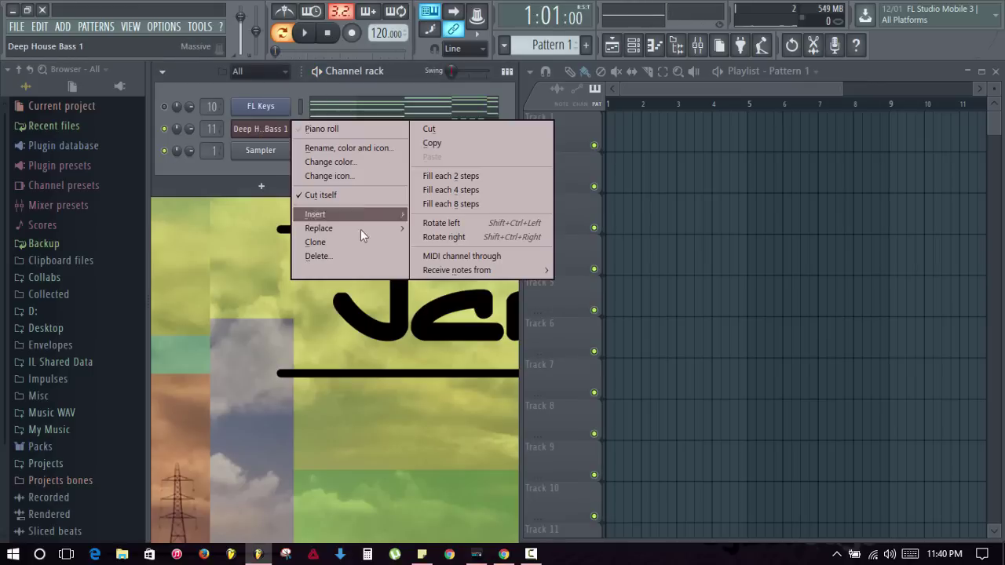
click(323, 243)
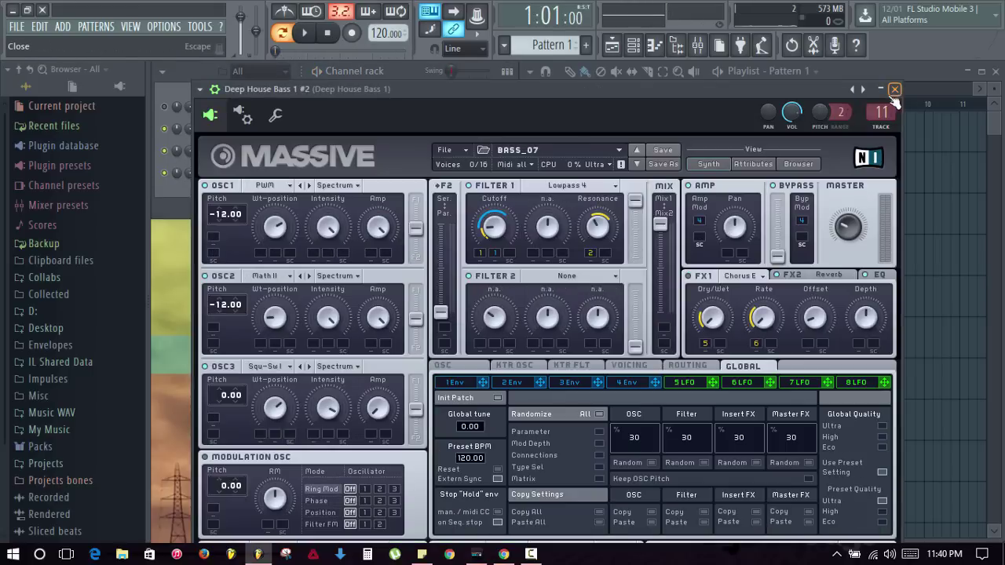
click(894, 89)
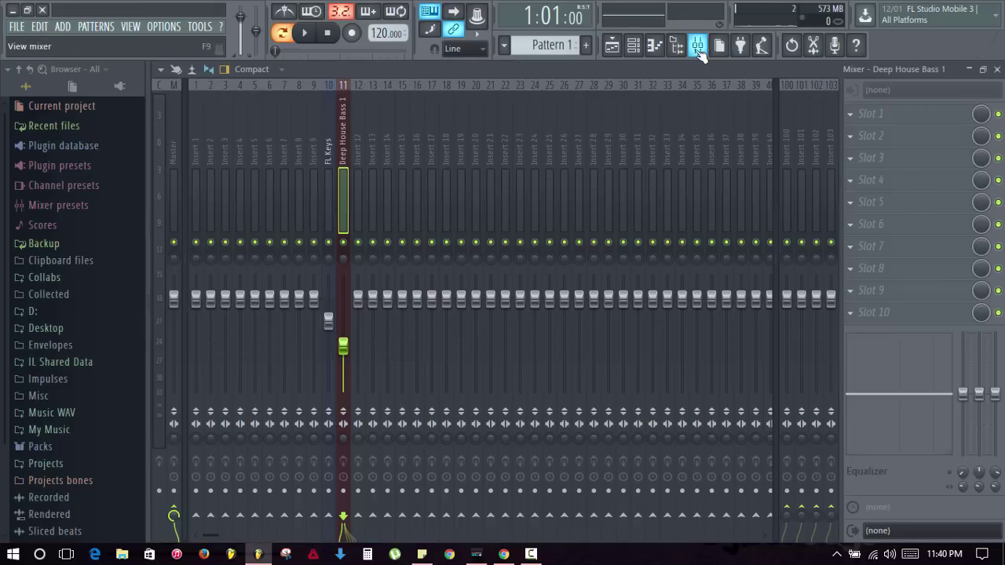
Route the cloned bass channel to mixer insert 12 and lower that track's fader to about -14.2 dB
click(697, 44)
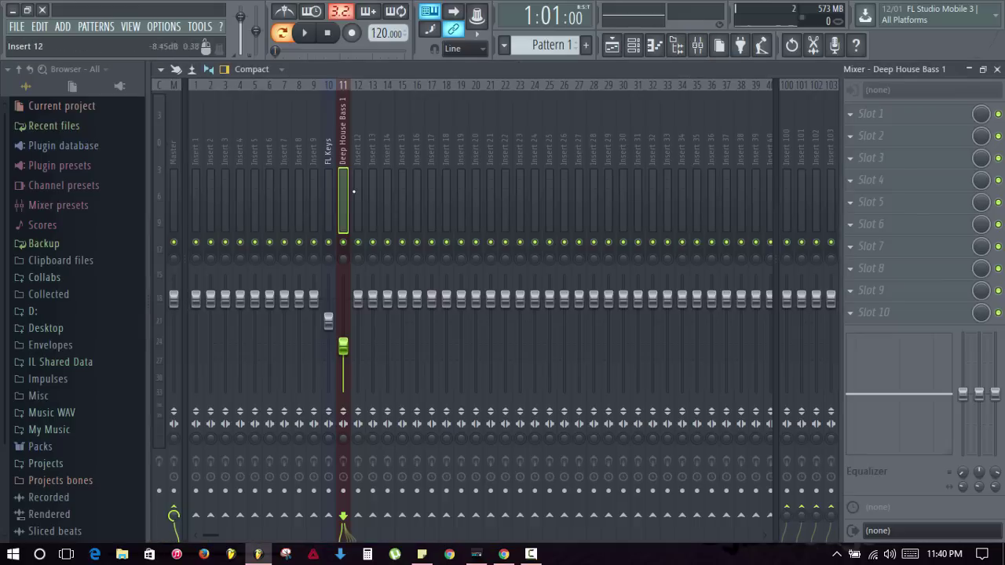
click(359, 192)
key(ctrl+l)
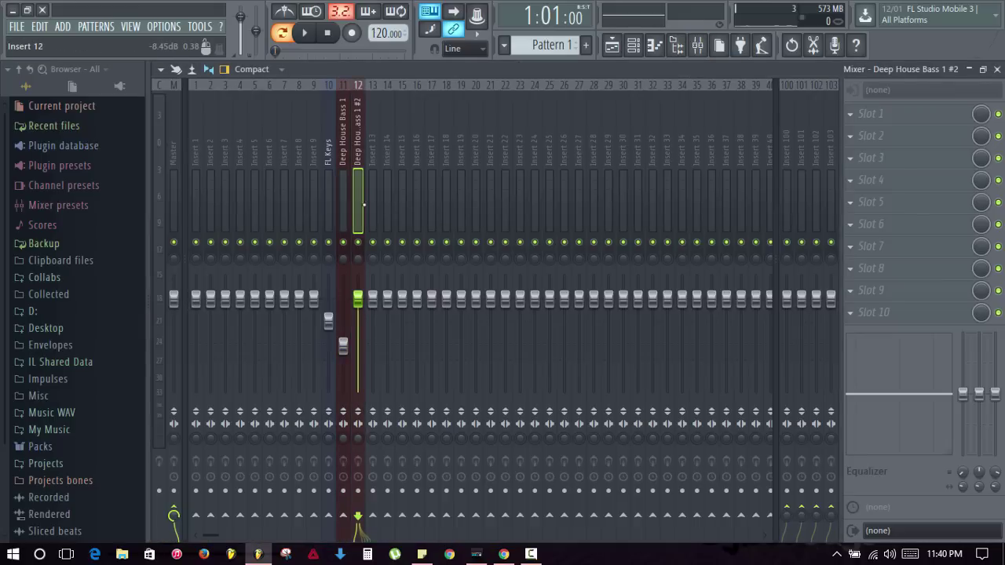
drag(360, 300, 360, 350)
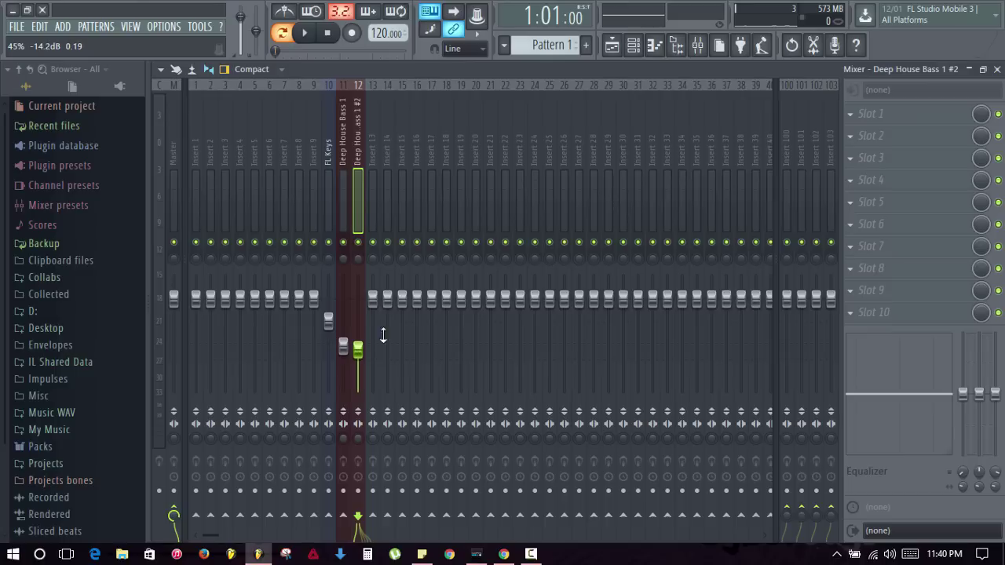
click(998, 69)
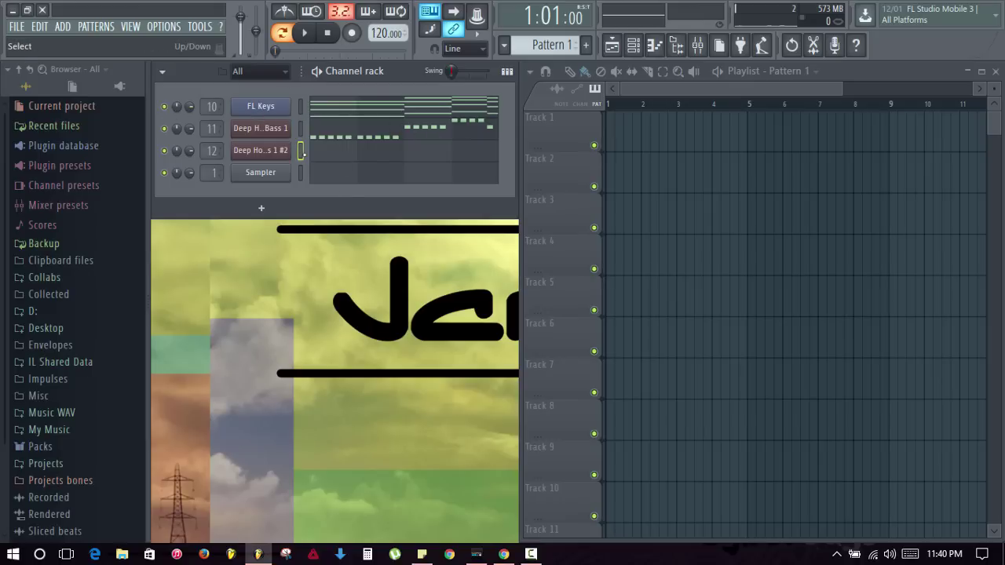
Paste the bass notes into the cloned channel, mute FL Keys and the original bass, and open the clone's piano roll with all four bars in view
key(ctrl+v)
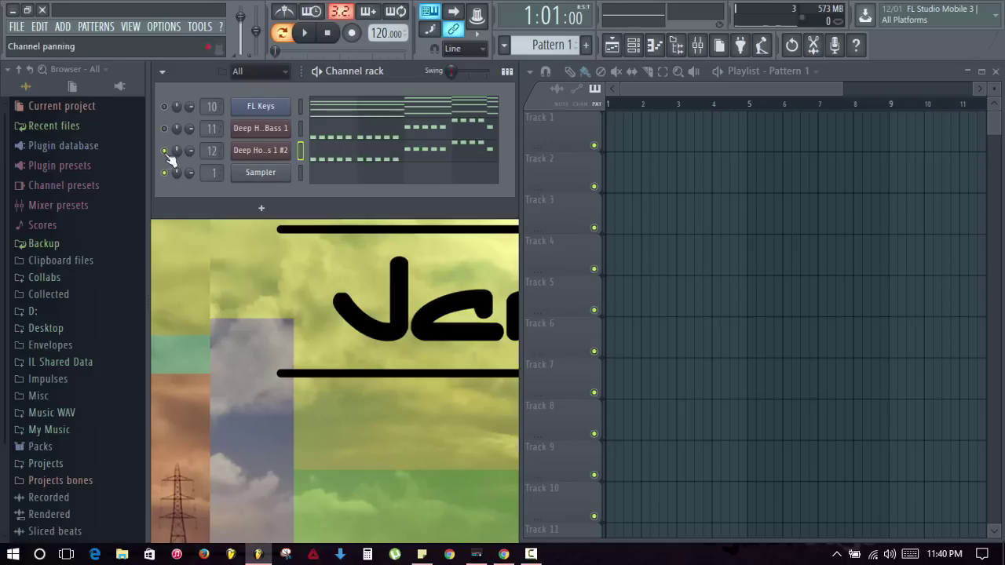
click(350, 161)
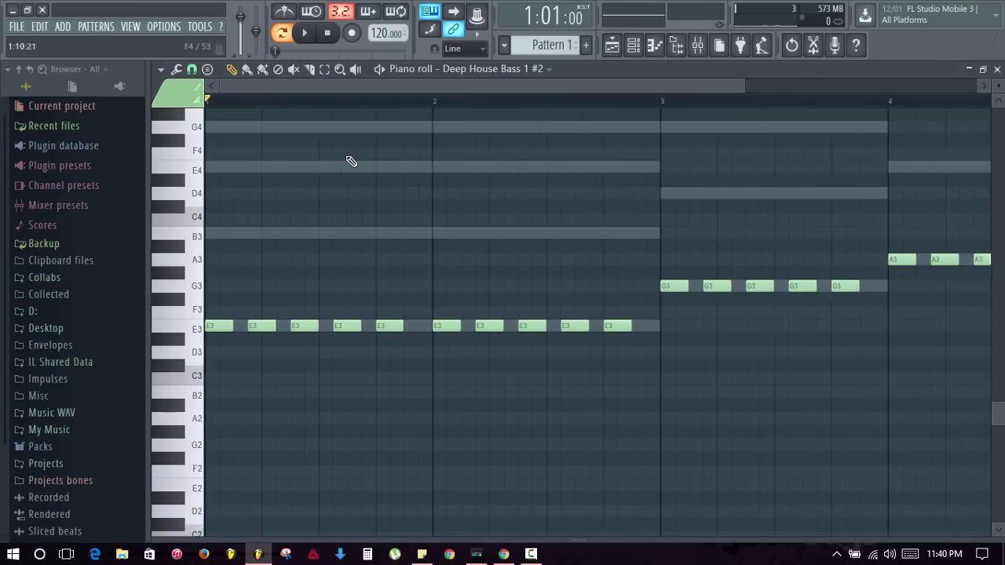
key(Page_Up)
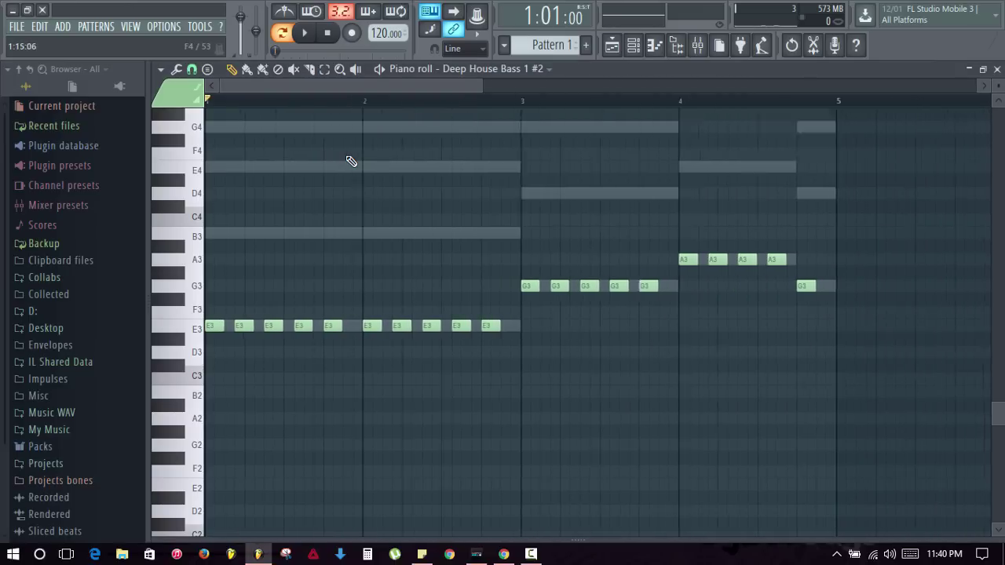
key(Page_Down)
key(Page_Down)
key(Page_Down)
key(Page_Up)
key(Page_Up)
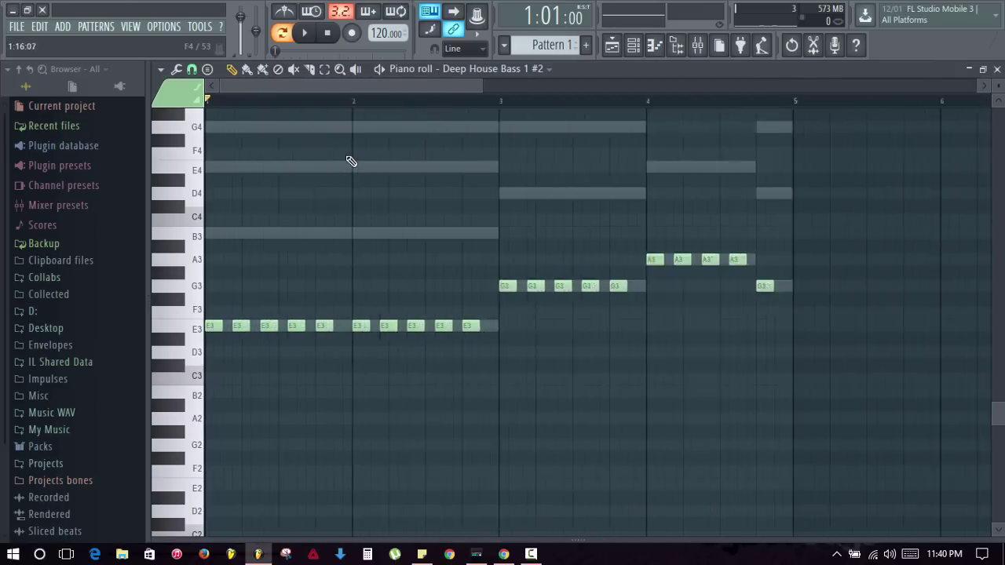
key(Page_Up)
key(Page_Down)
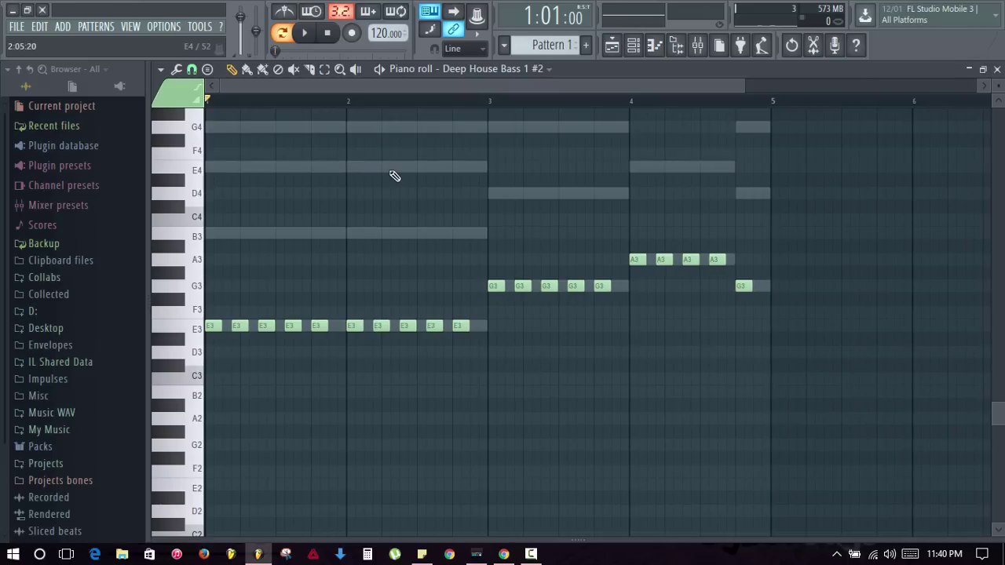
Transpose all the cloned bass notes up two octaves so the line starts on E5, auditioning the pitch along the way
key(ctrl+a)
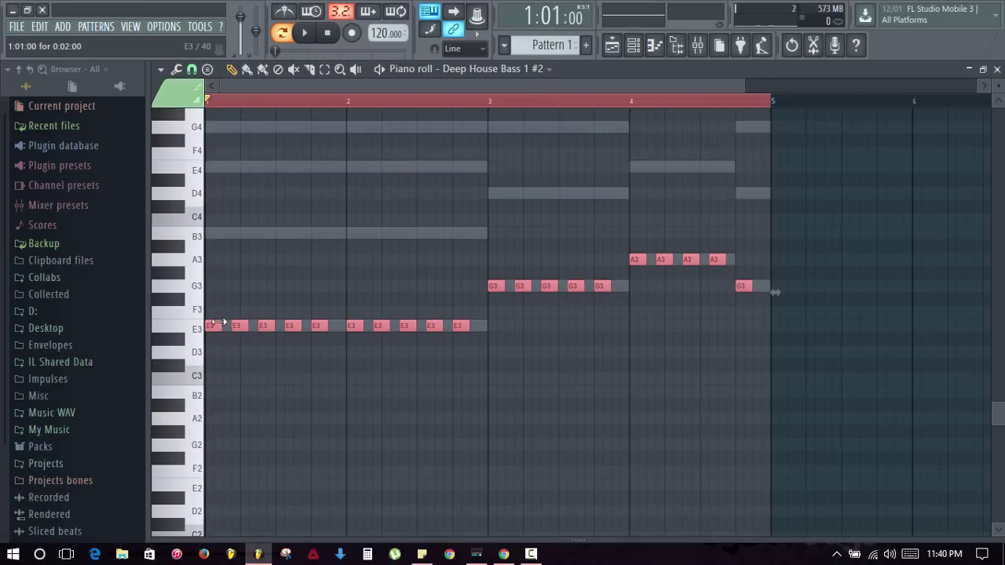
drag(214, 322, 215, 163)
key(space)
key(space)
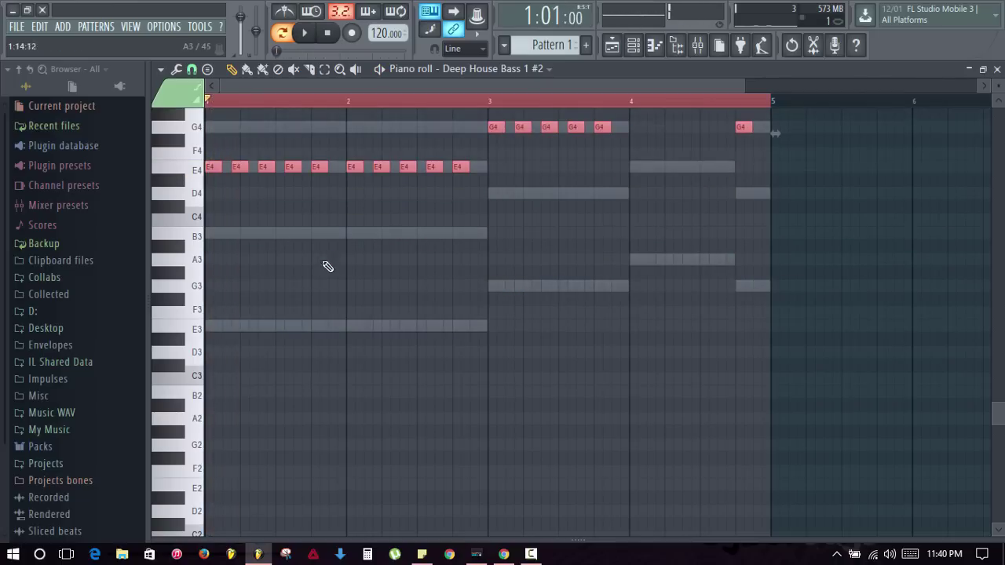
scroll(327, 270, up, 6)
drag(210, 367, 160, 201)
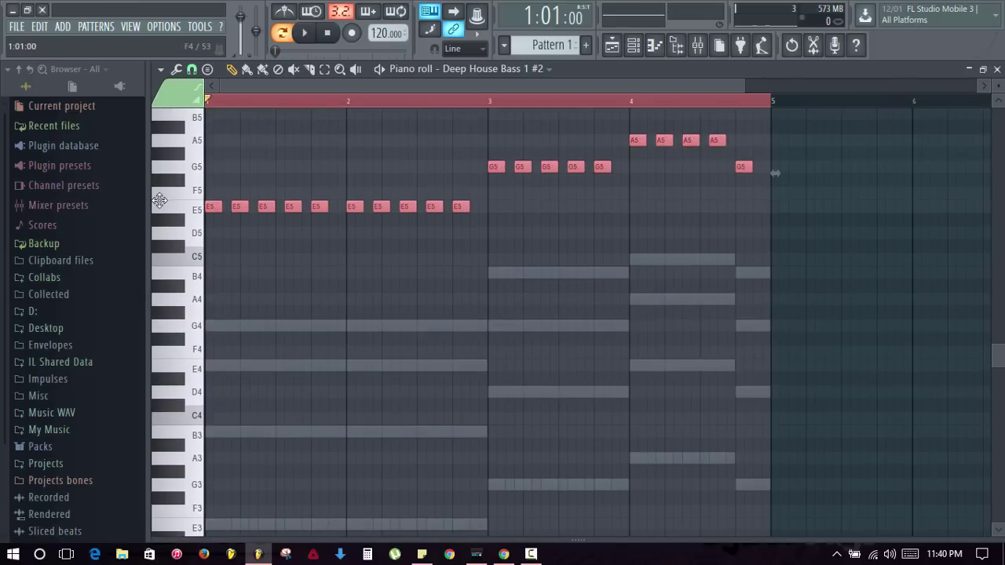
key(space)
Raise the whole cloned line further so it starts on B5, play it back and return to the channel rack
scroll(314, 310, up, 5)
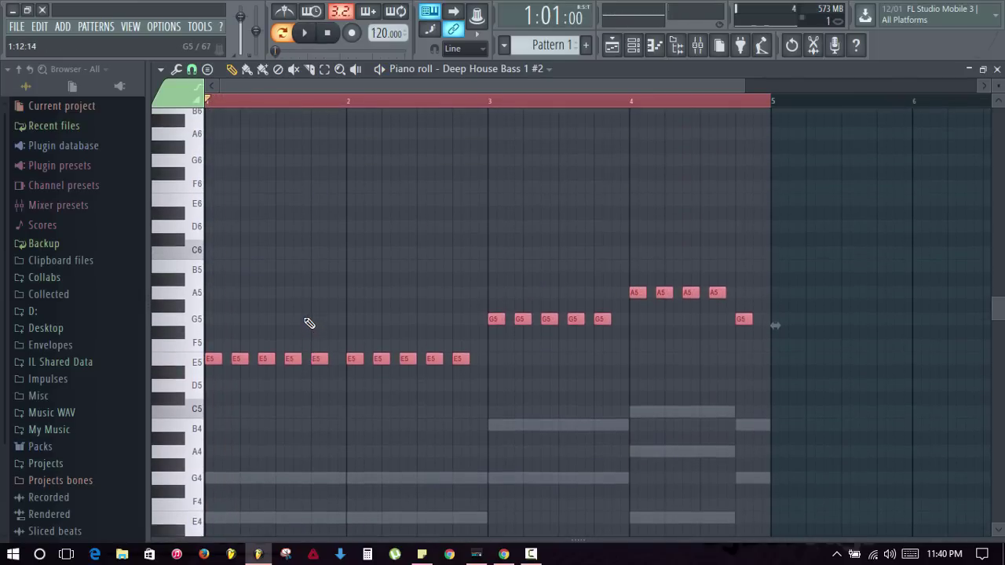
drag(210, 368, 175, 273)
key(space)
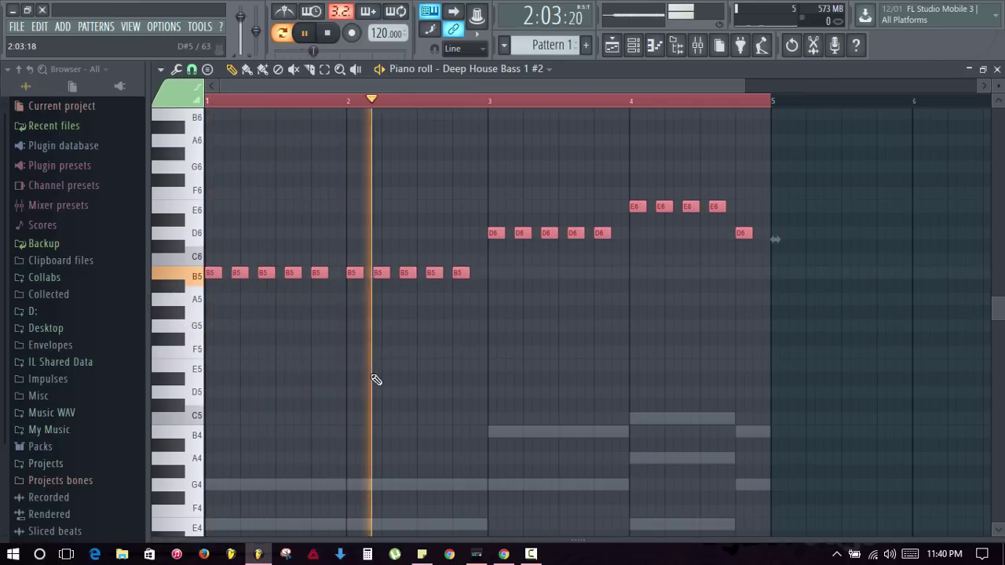
ctrl+click(535, 366)
key(Escape)
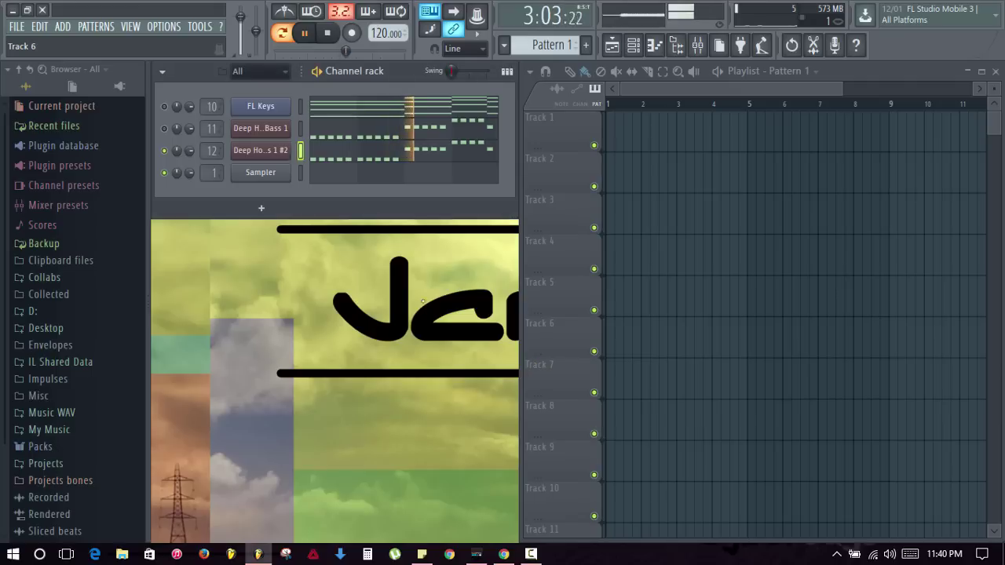
key(space)
In the cloned bass's Massive, lower the filter 1 cutoff and resonance while listening to playback, and view the EQ settings
click(259, 151)
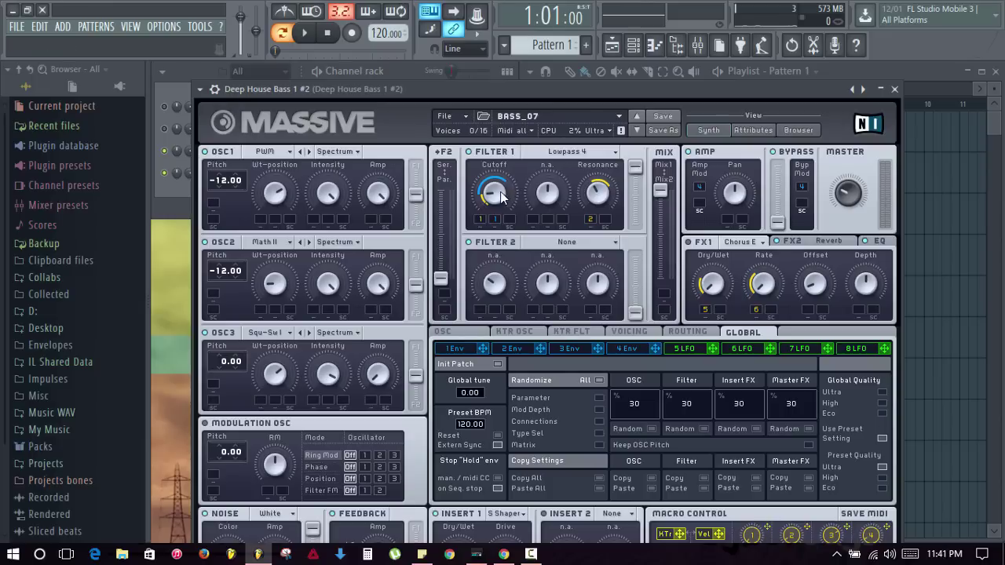
drag(502, 196, 496, 212)
key(space)
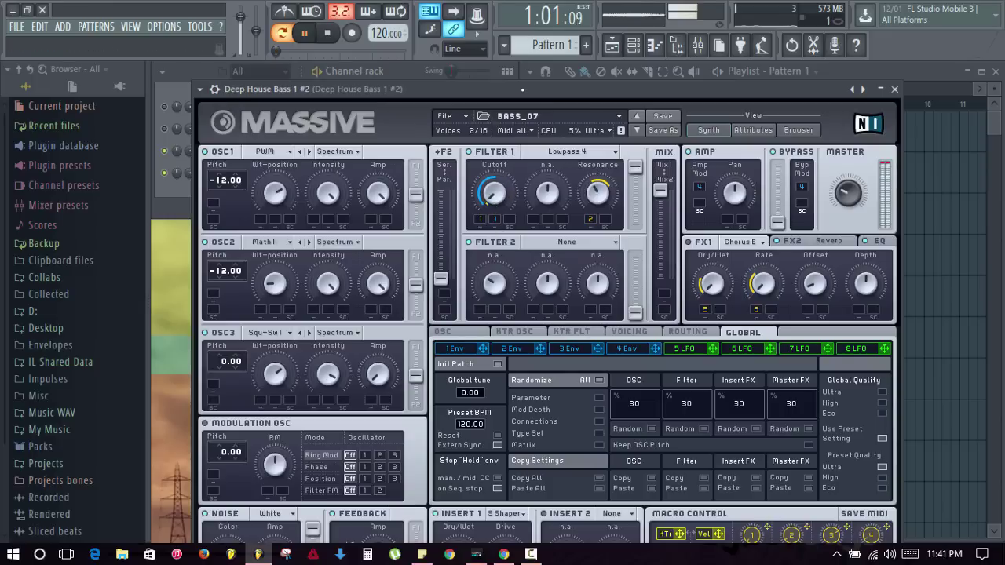
click(875, 242)
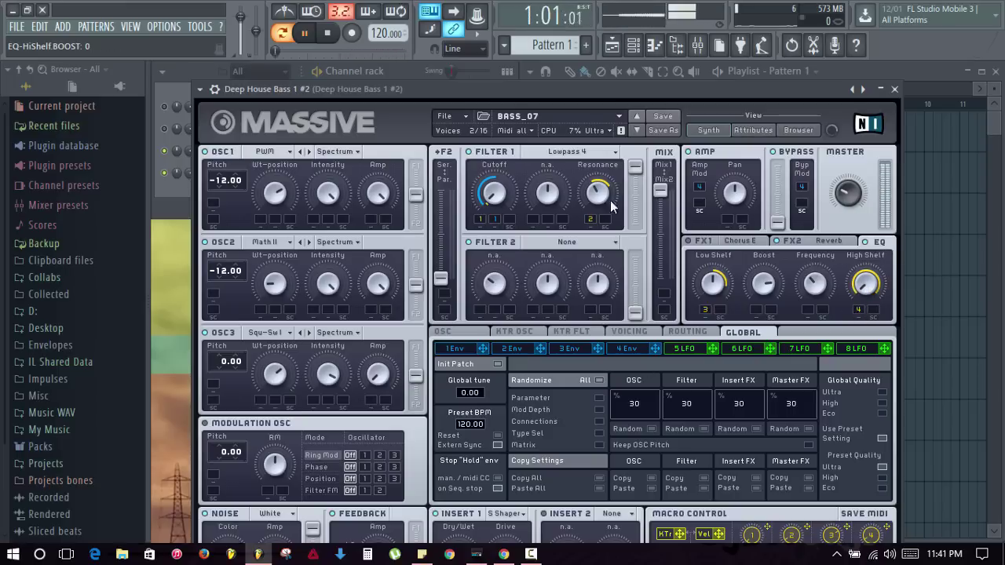
mouse_move(599, 188)
mouse_down()
mouse_move(598, 247)
mouse_move(599, 198)
mouse_up()
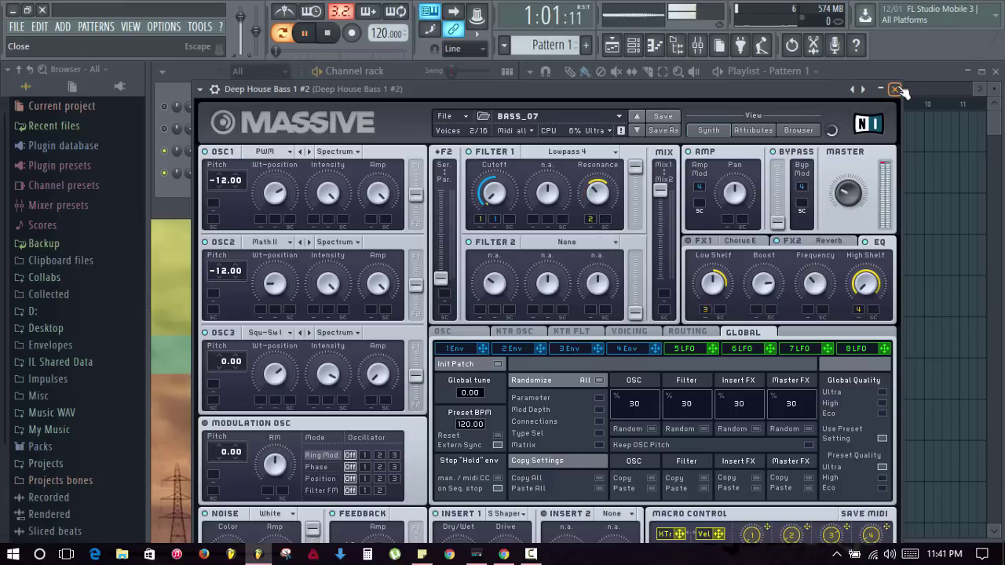
click(894, 88)
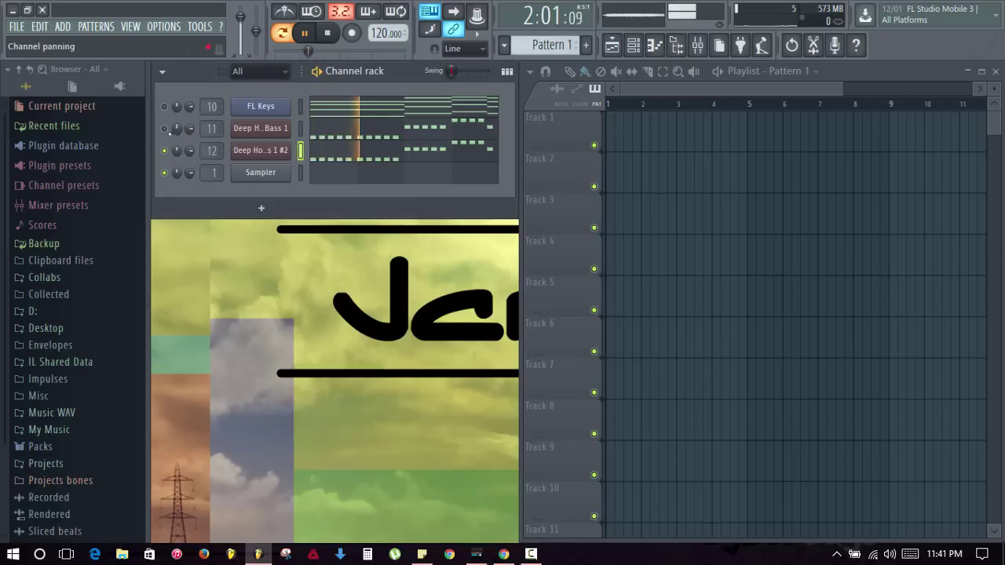
key(space)
Lower the cloned bass's mixer fader to about -15.4 dB during playback, and play it together with the unmuted Deep House Bass 1
click(698, 45)
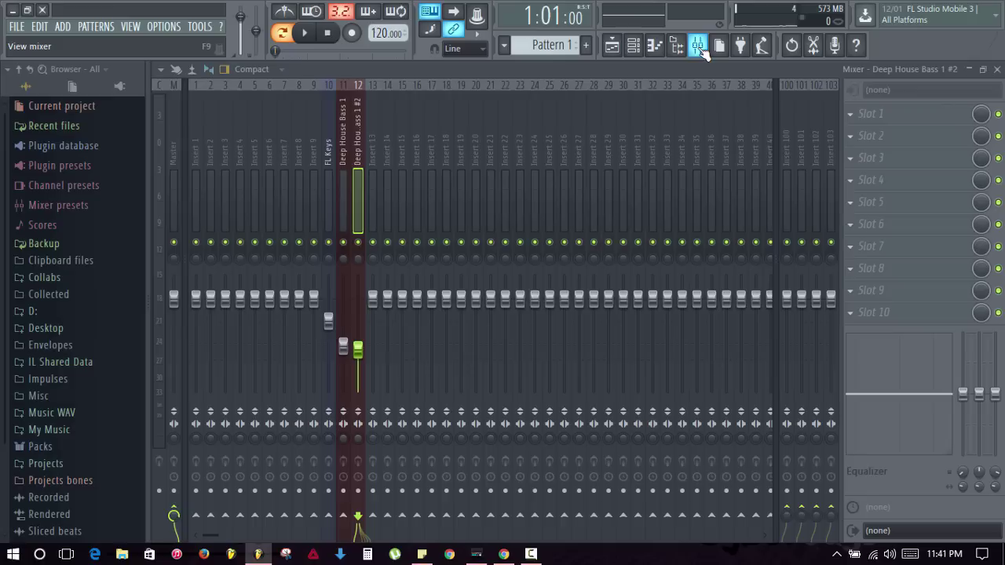
key(space)
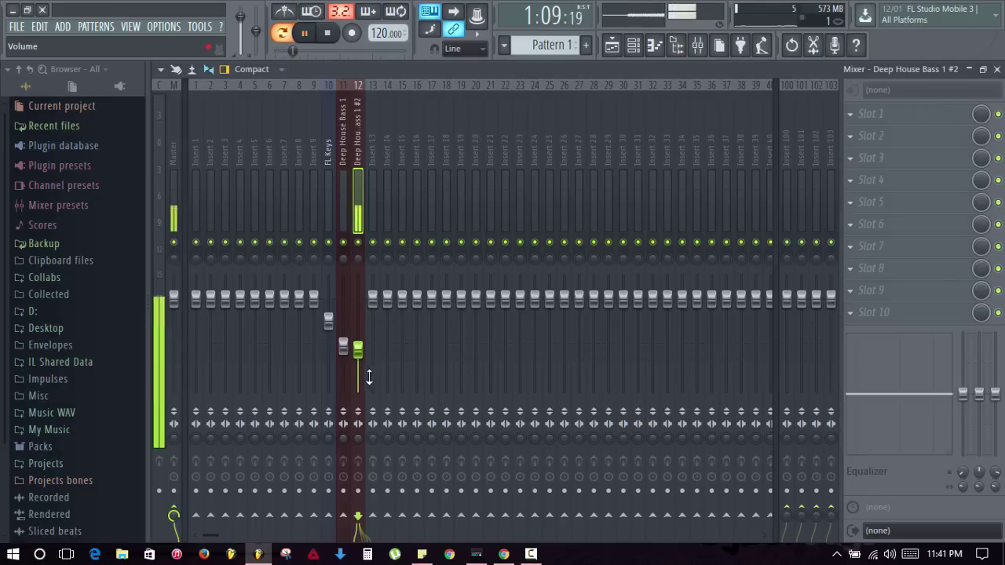
drag(358, 350, 358, 353)
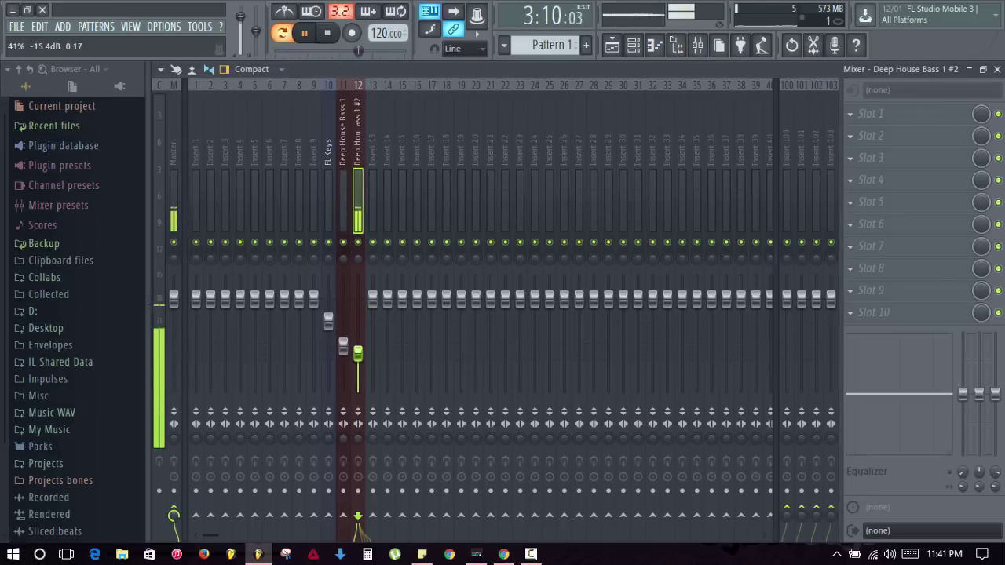
key(space)
click(998, 70)
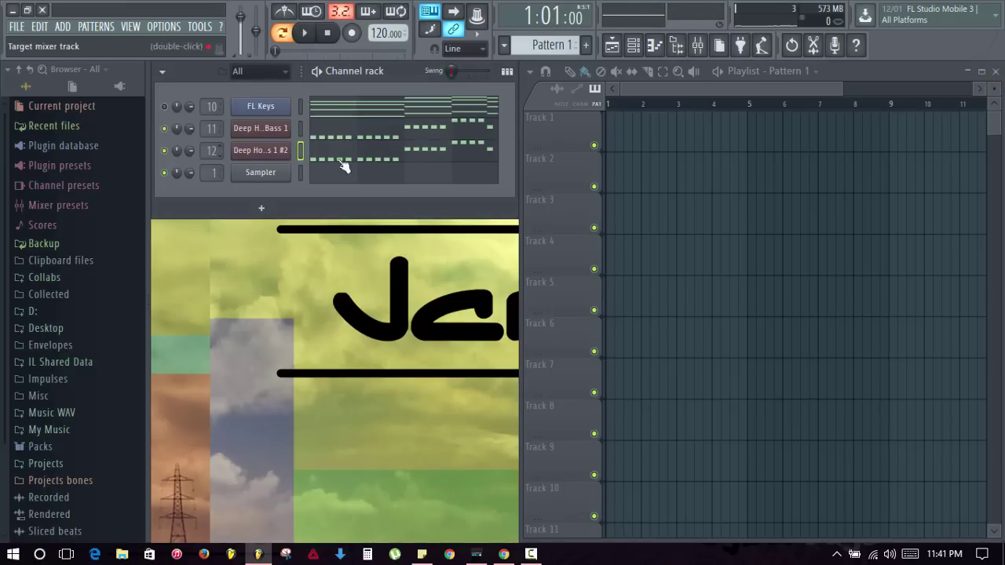
key(space)
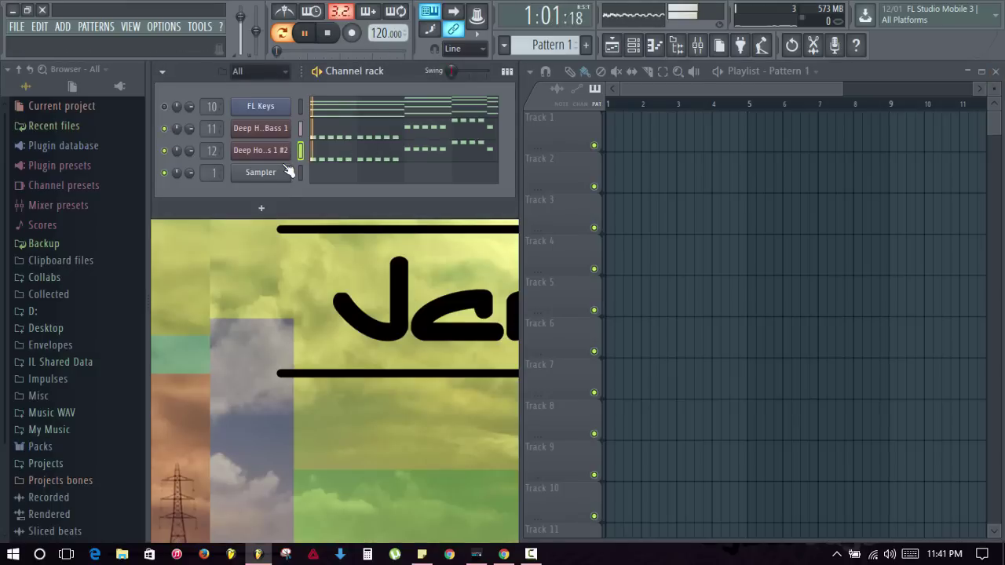
key(space)
Solo the cloned bass on mixer track 12 and play it back on its own
click(697, 49)
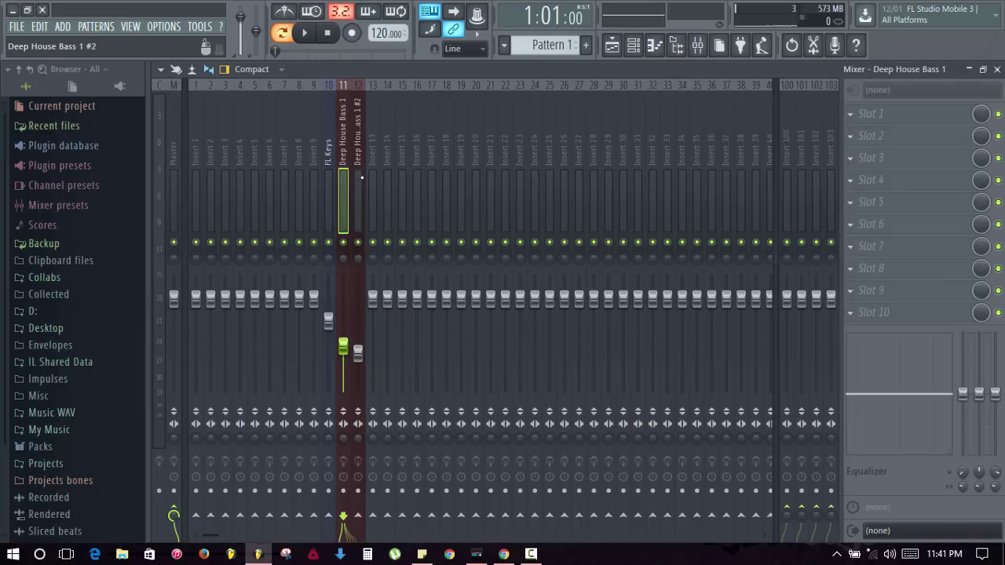
right_click(358, 243)
key(space)
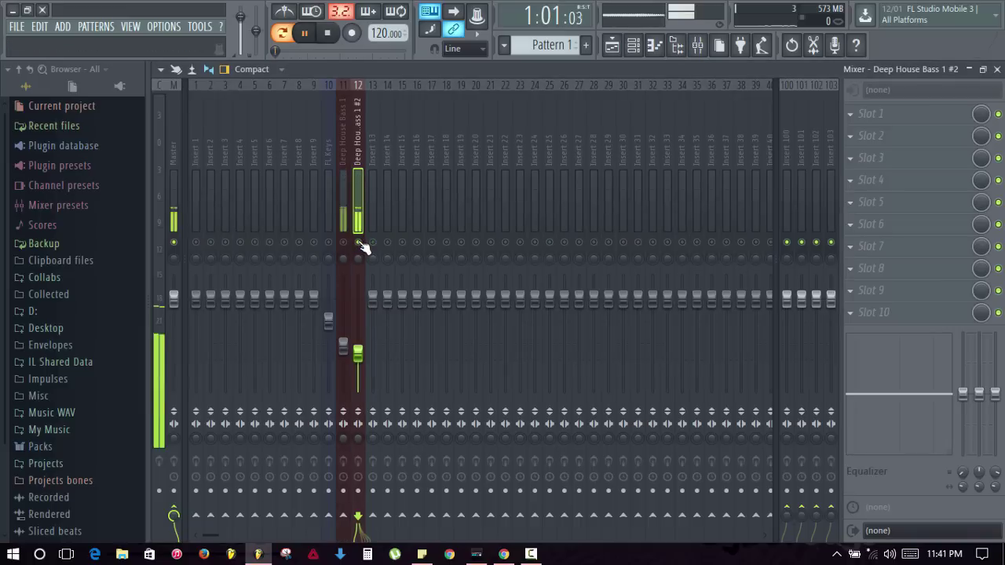
key(space)
right_click(359, 243)
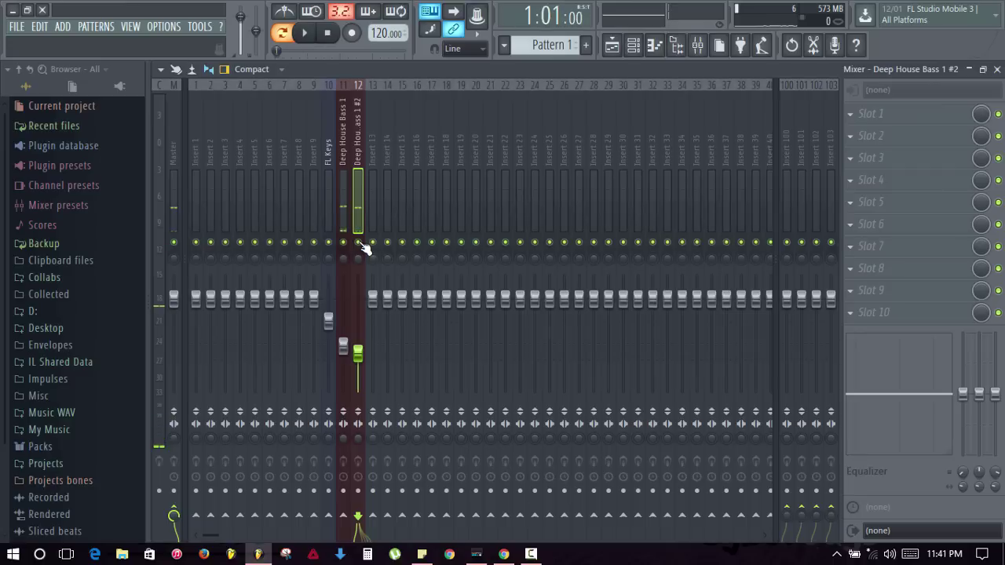
right_click(360, 243)
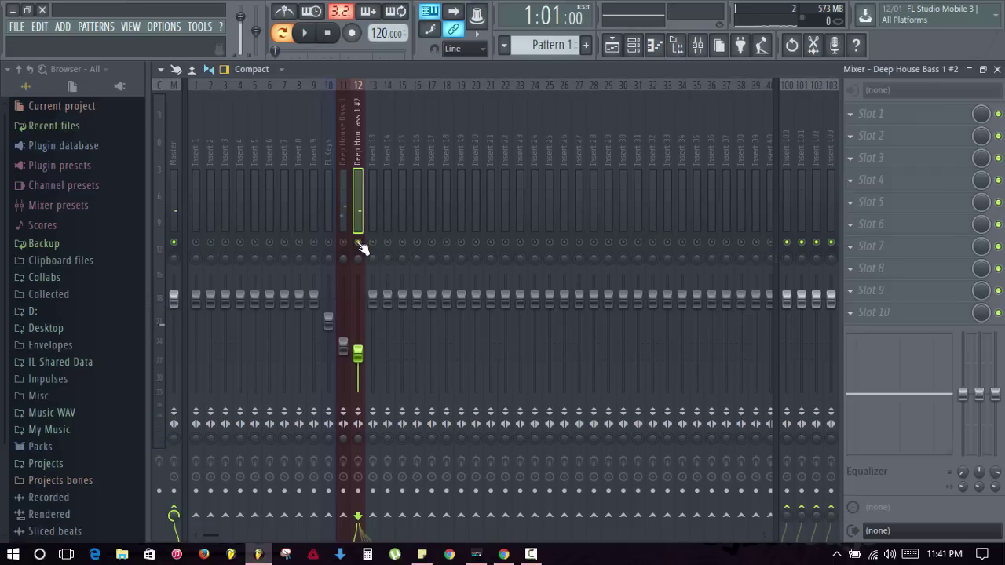
key(space)
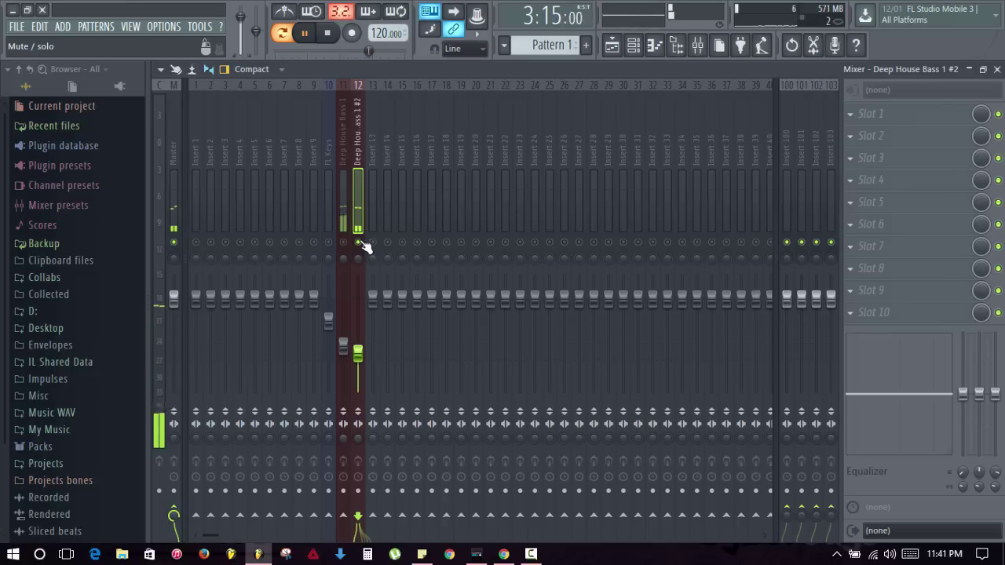
Stop playback and load Fruity Free Filter into the cloned bass's first effect slot, moving its window clear of the track
key(space)
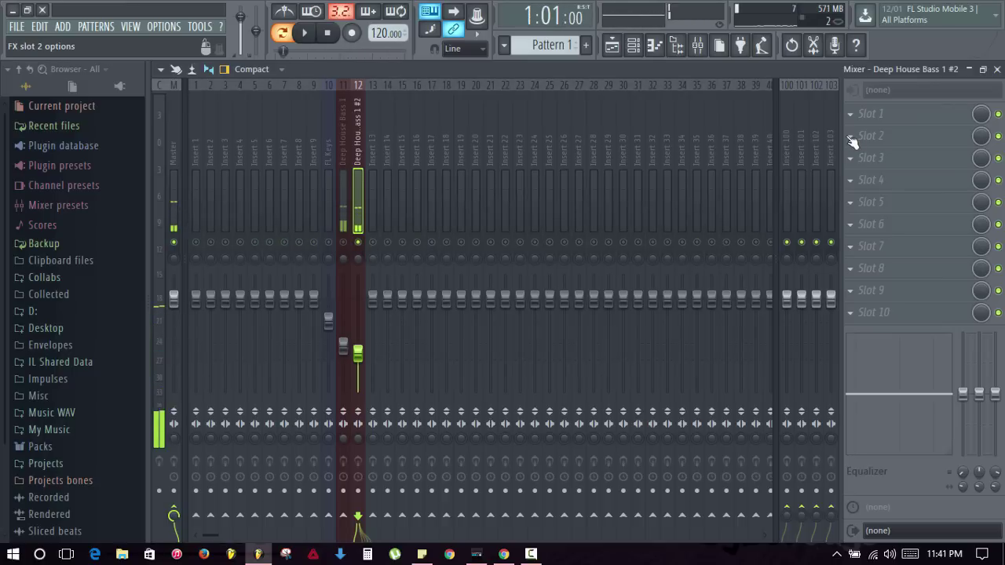
click(864, 117)
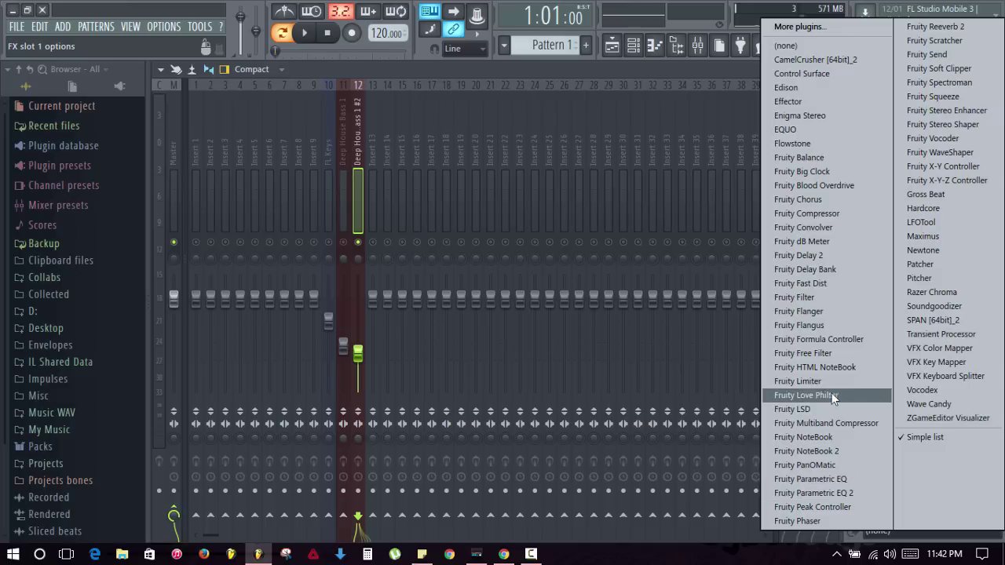
click(834, 351)
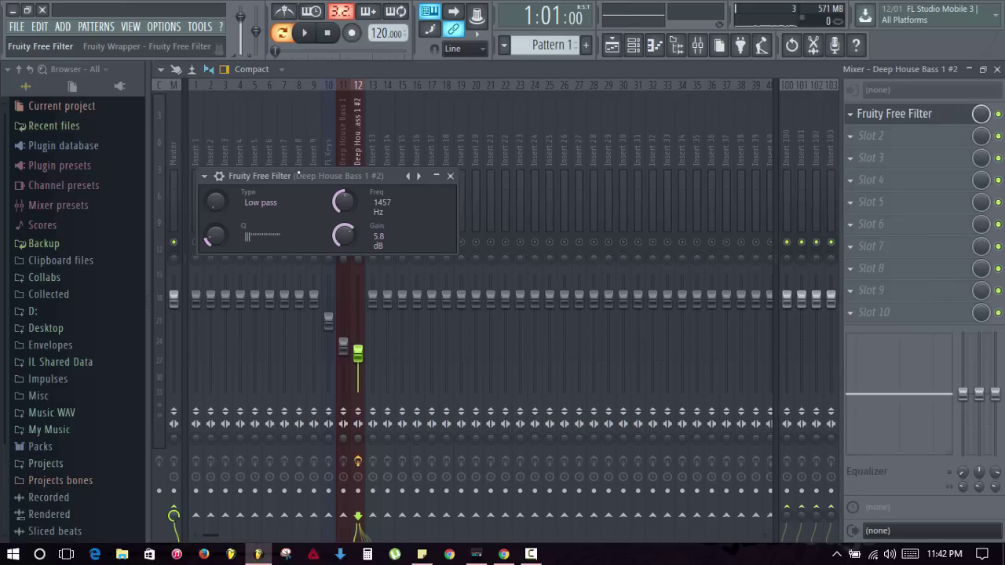
drag(303, 173, 517, 157)
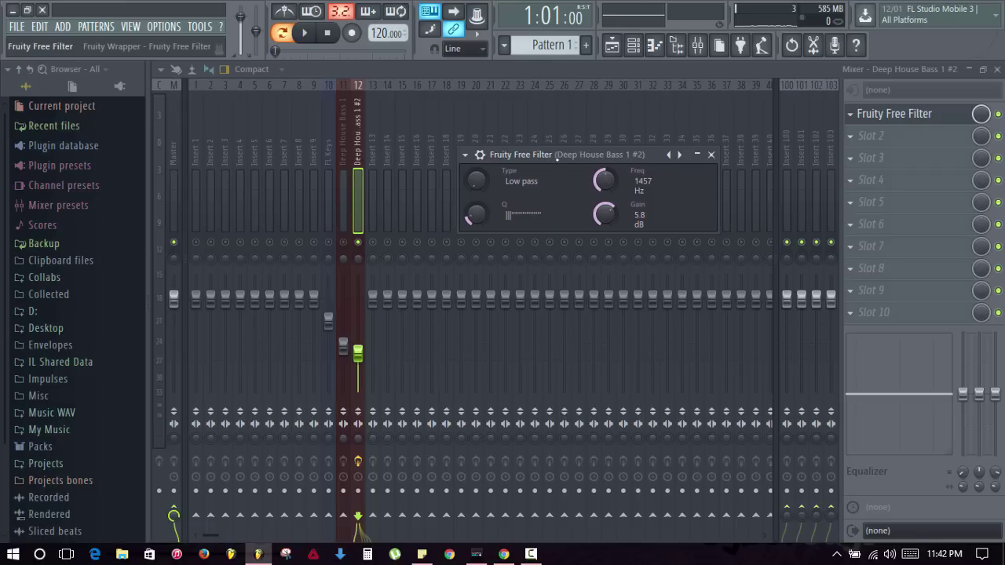
drag(556, 155, 525, 142)
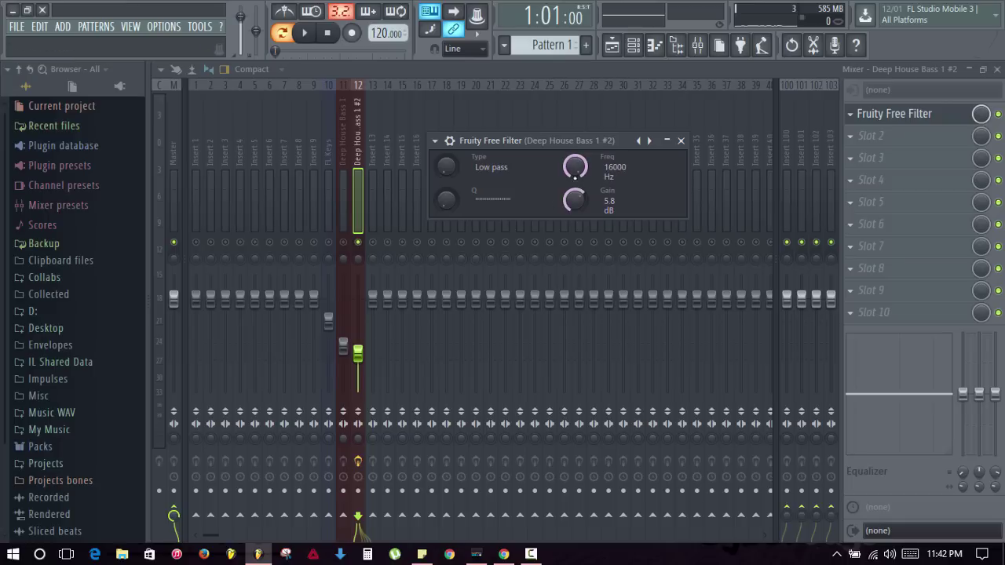
Set the low-pass Fruity Free Filter's frequency to 432 Hz on the cloned bass while listening to playback
key(space)
mouse_move(575, 167)
mouse_down()
mouse_move(574, 213)
mouse_move(575, 167)
mouse_up()
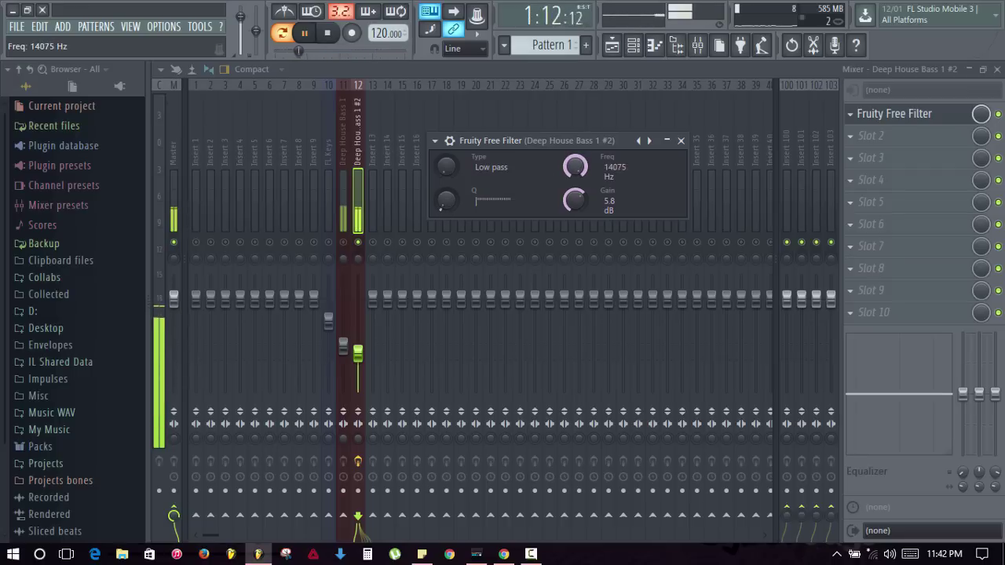
drag(574, 170, 574, 173)
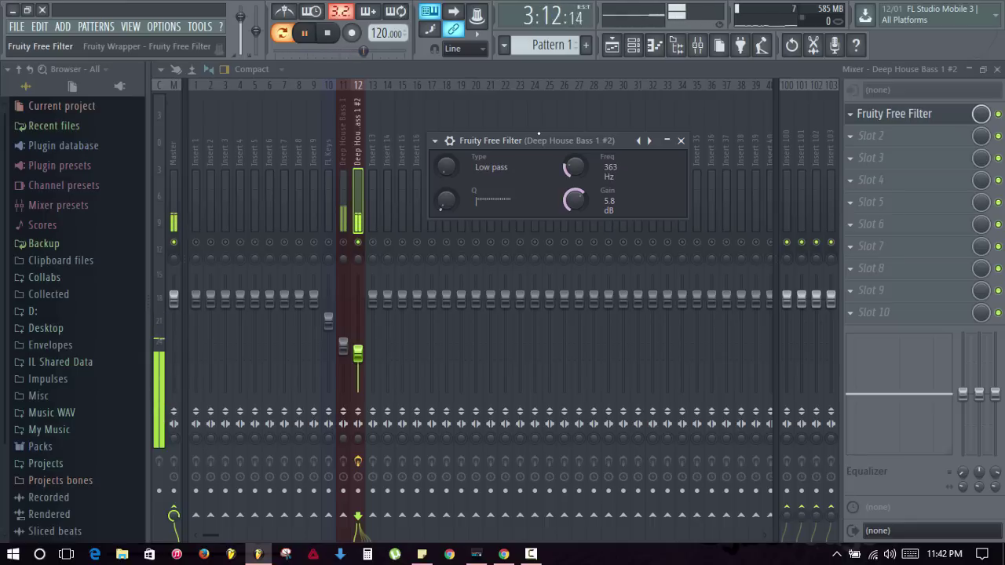
drag(574, 167, 574, 159)
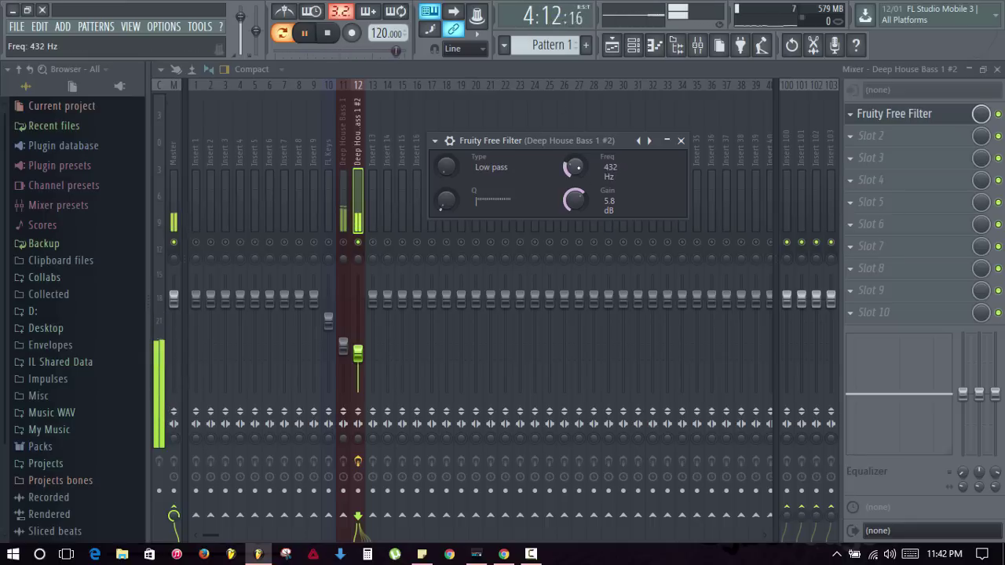
Raise the cloned bass's mixer fader to about -13.7 dB while balancing it against the unmuted Deep House Bass 1
drag(359, 358, 359, 354)
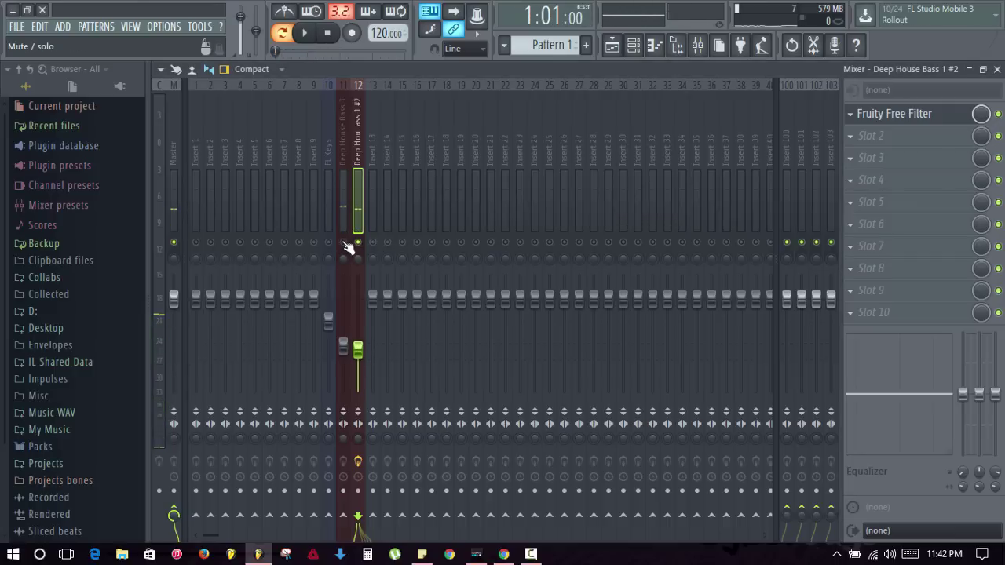
click(345, 243)
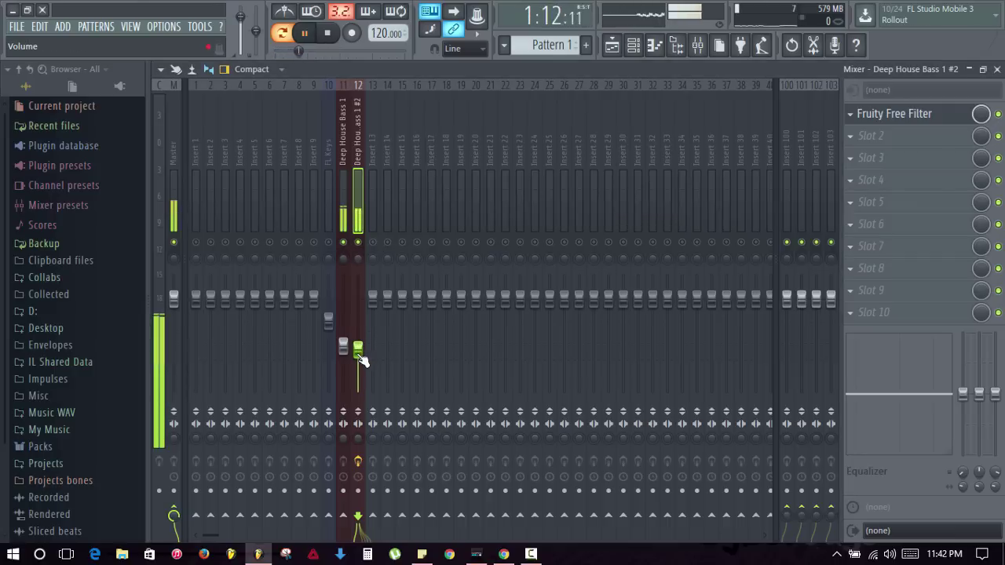
drag(359, 353, 358, 350)
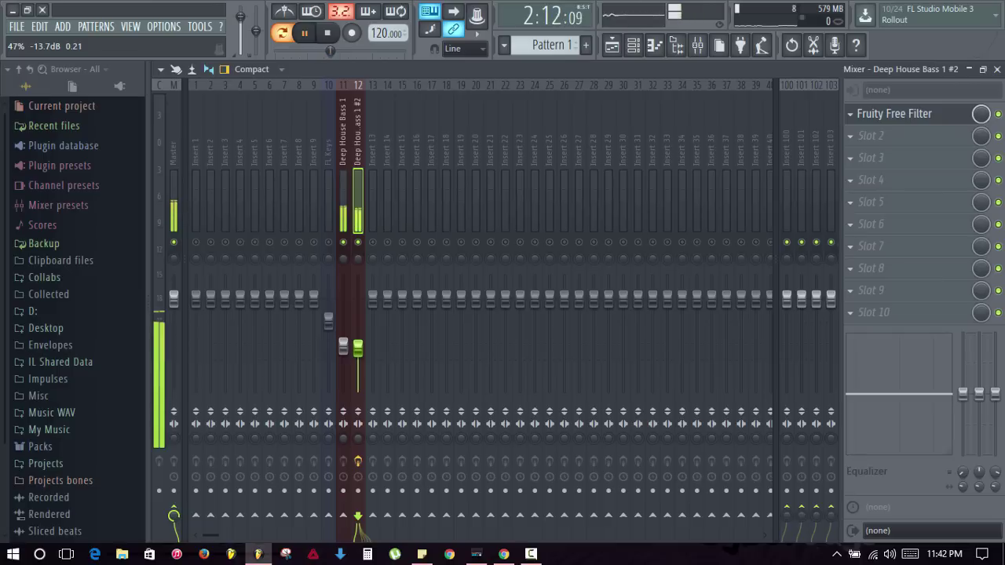
key(space)
Load Fruity Reeverb 2 into the cloned bass's second effect slot, solo the track and reposition the reverb window
click(859, 140)
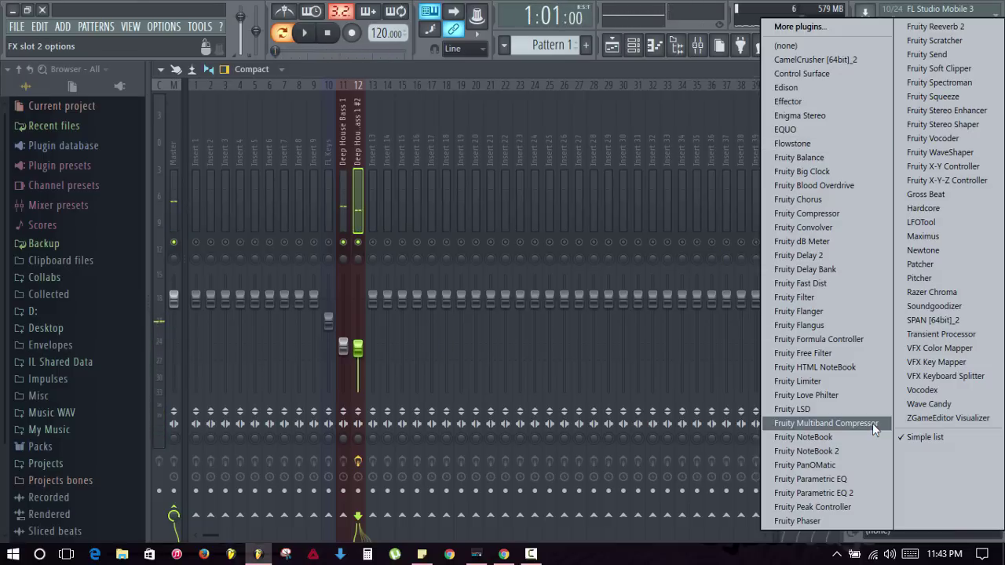
click(935, 26)
drag(422, 196, 391, 337)
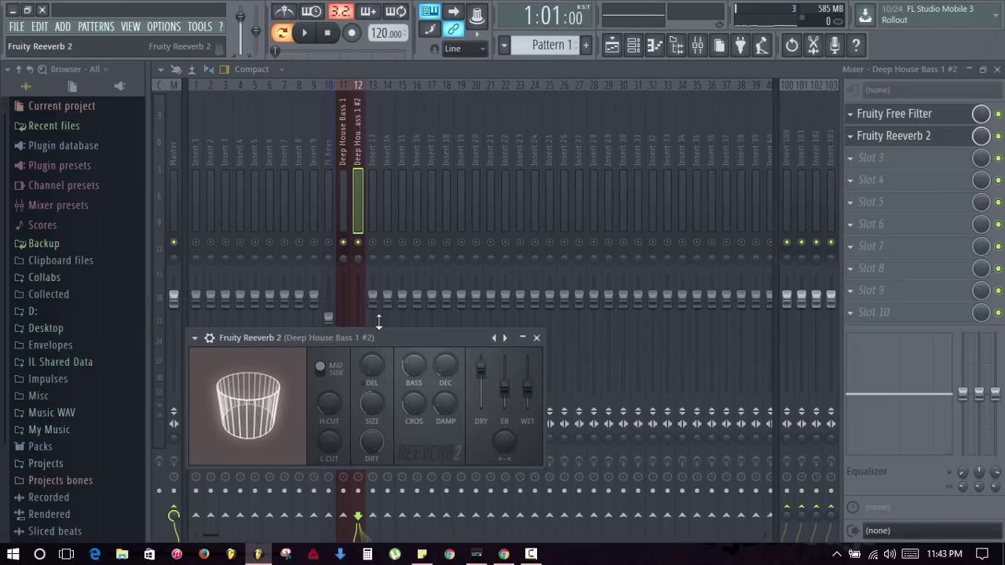
right_click(358, 245)
click(894, 135)
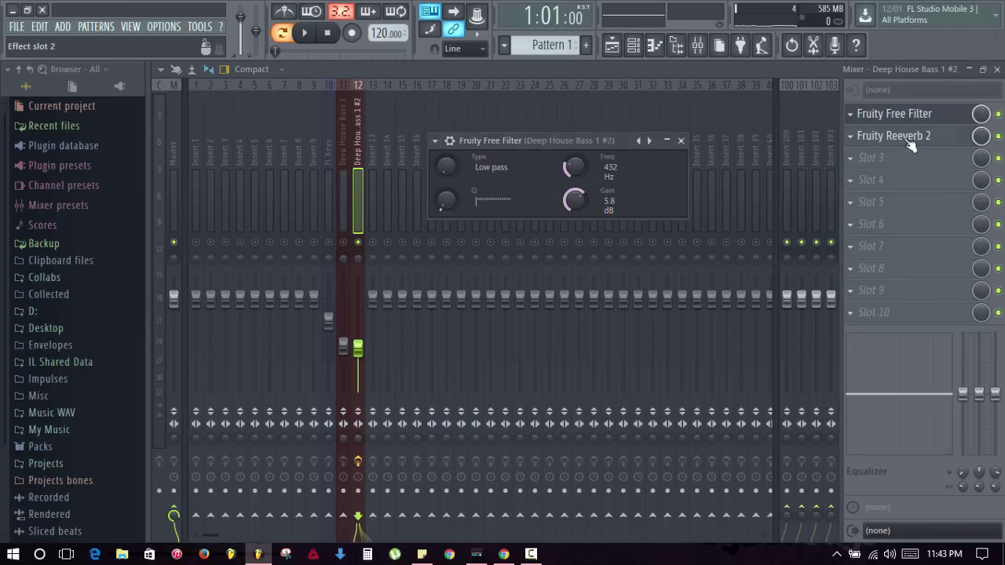
drag(398, 333, 459, 165)
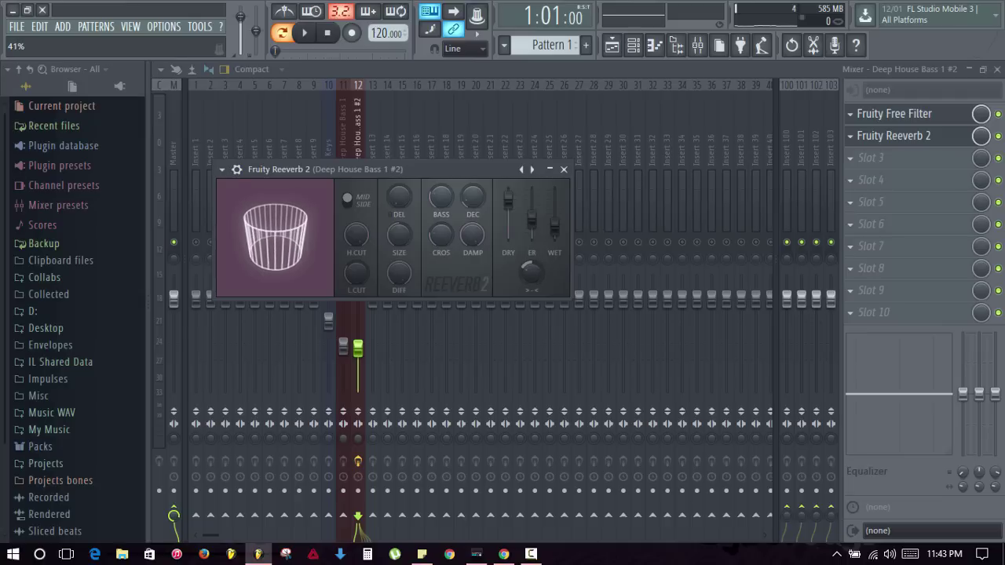
Play the soloed cloned bass with its reverb and close the Fruity Reeverb 2 and Fruity Free Filter windows
key(space)
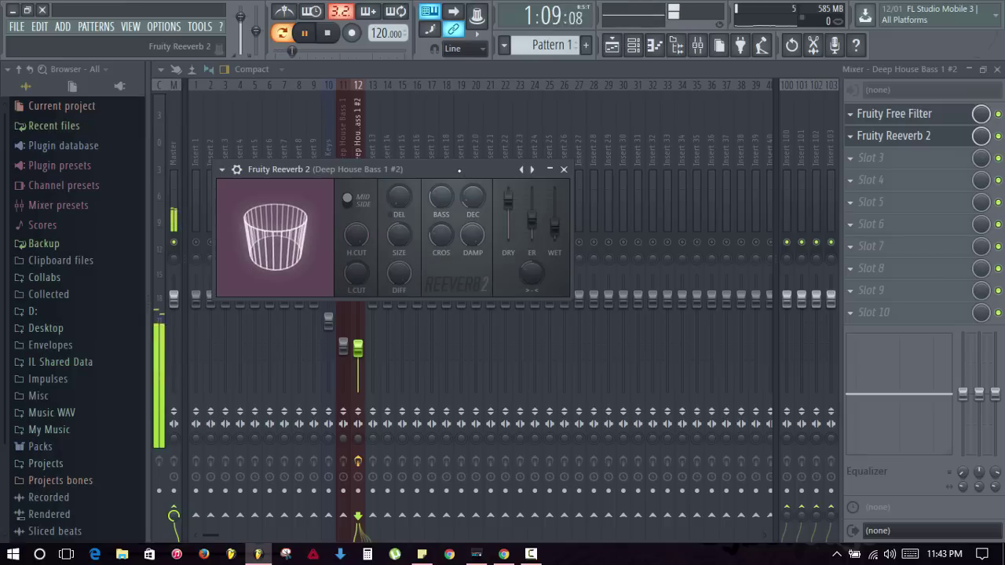
key(space)
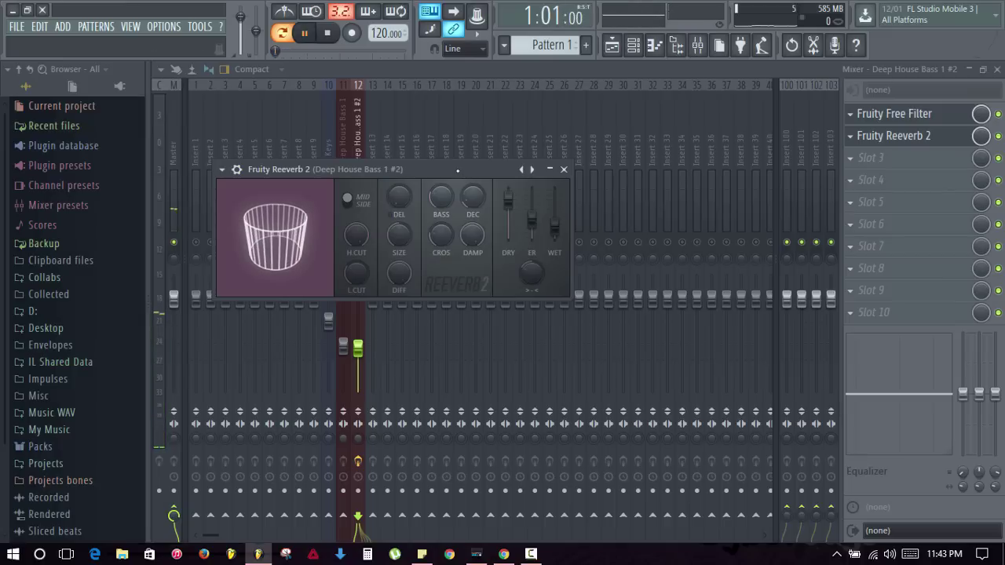
click(565, 168)
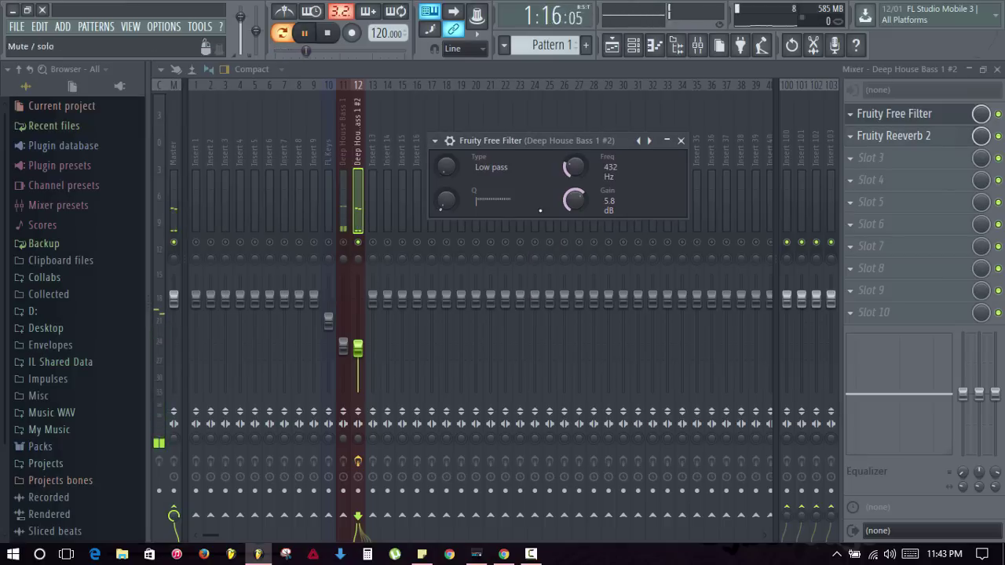
click(681, 140)
key(space)
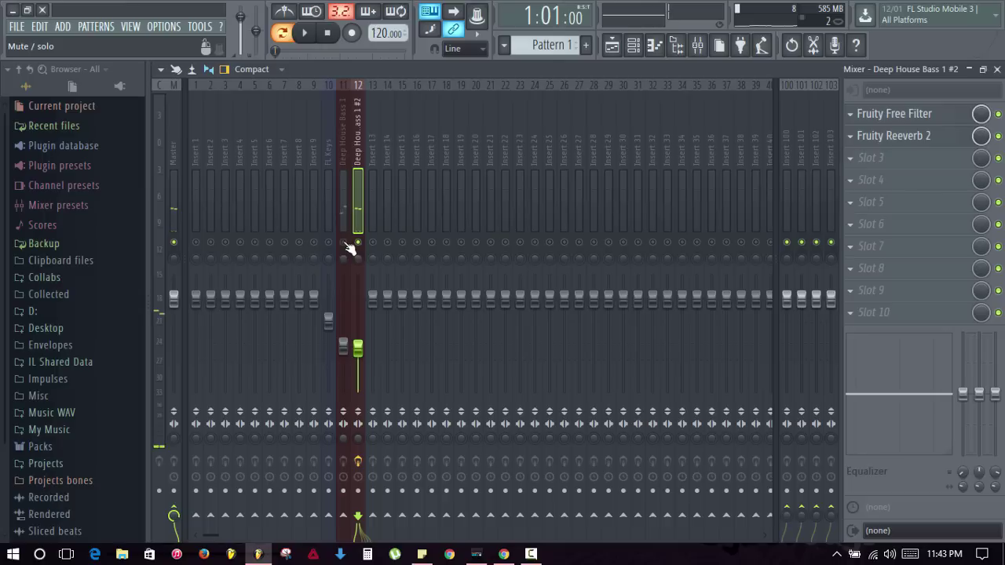
Unmute Deep House Bass 1, play it with the cloned bass, and re-enable all mixer tracks
click(344, 242)
key(space)
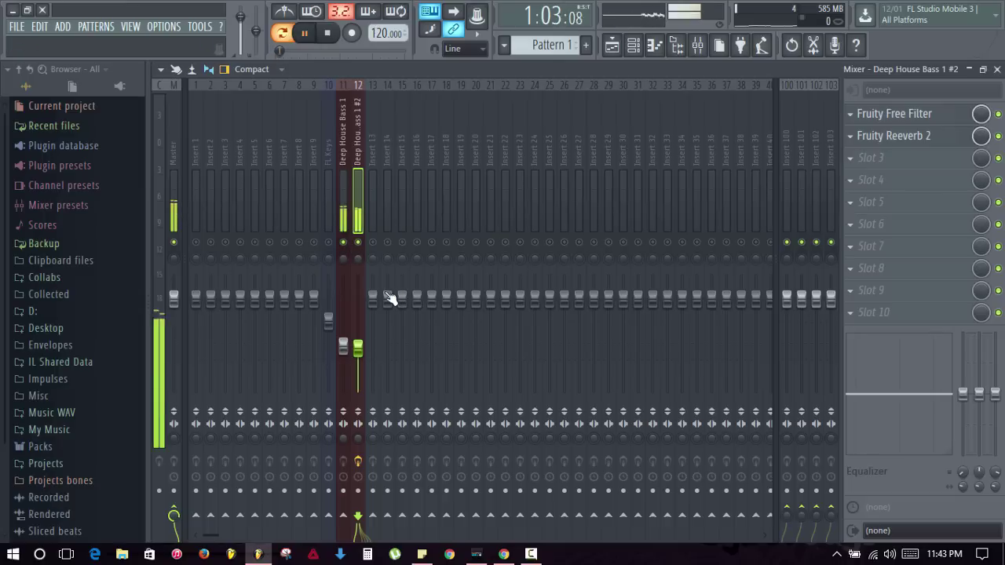
key(space)
right_click(345, 243)
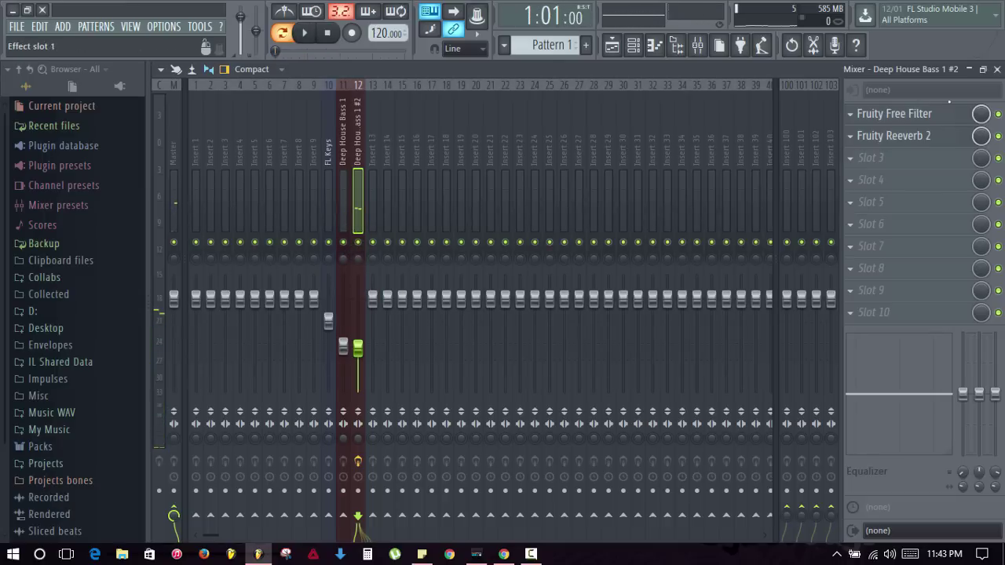
Return to the channel rack and play the full pattern with FL Keys unmuted
click(998, 69)
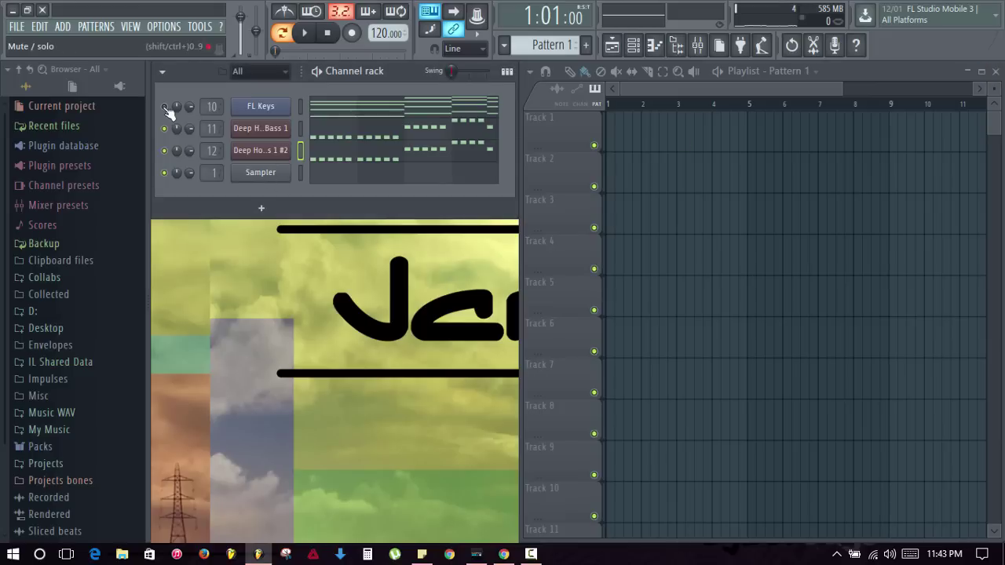
key(space)
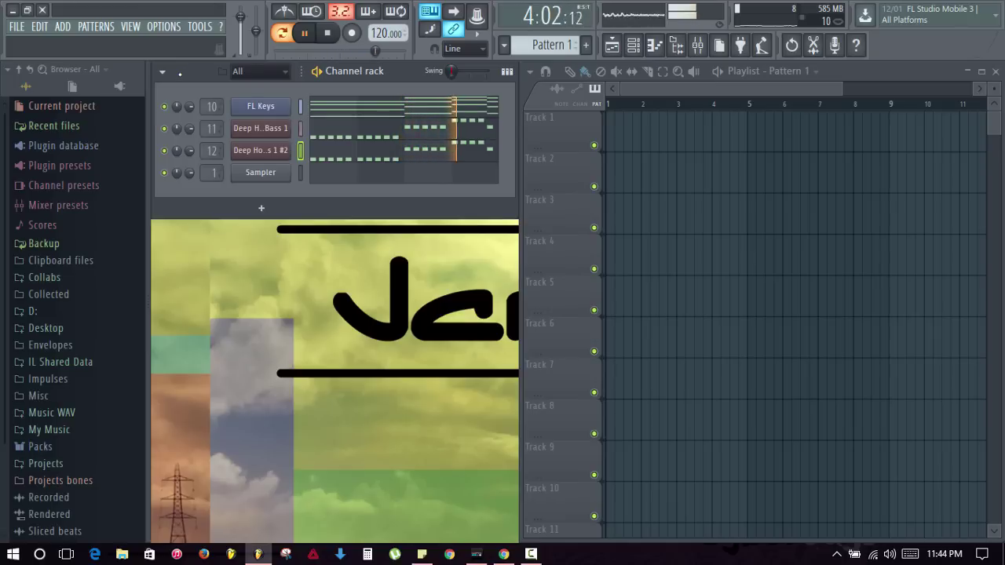
key(space)
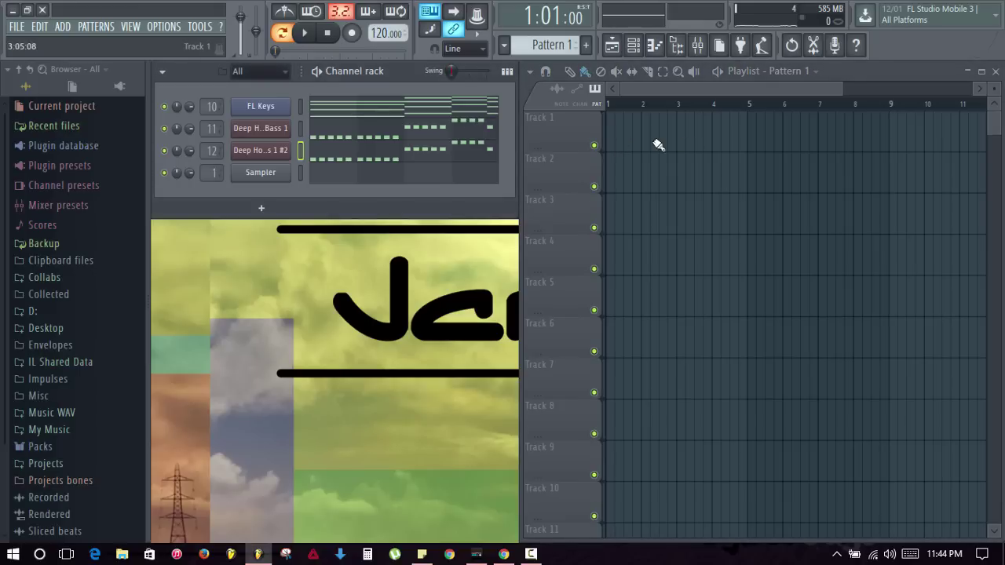
Place two Pattern 1 clips in a row on playlist Track 1 and duplicate them so the sequence continues from bar 9
click(617, 141)
click(774, 139)
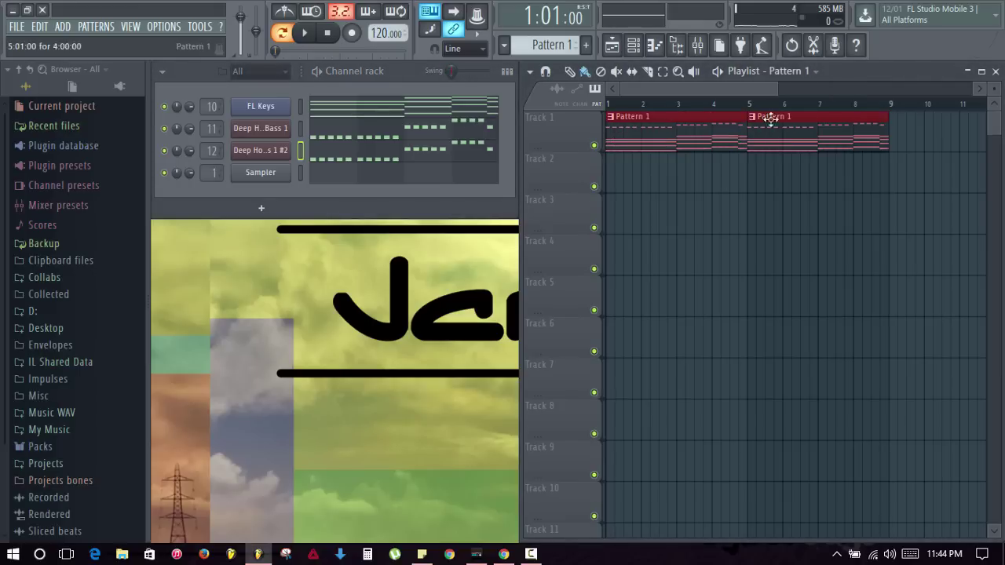
scroll(774, 107, down, 3)
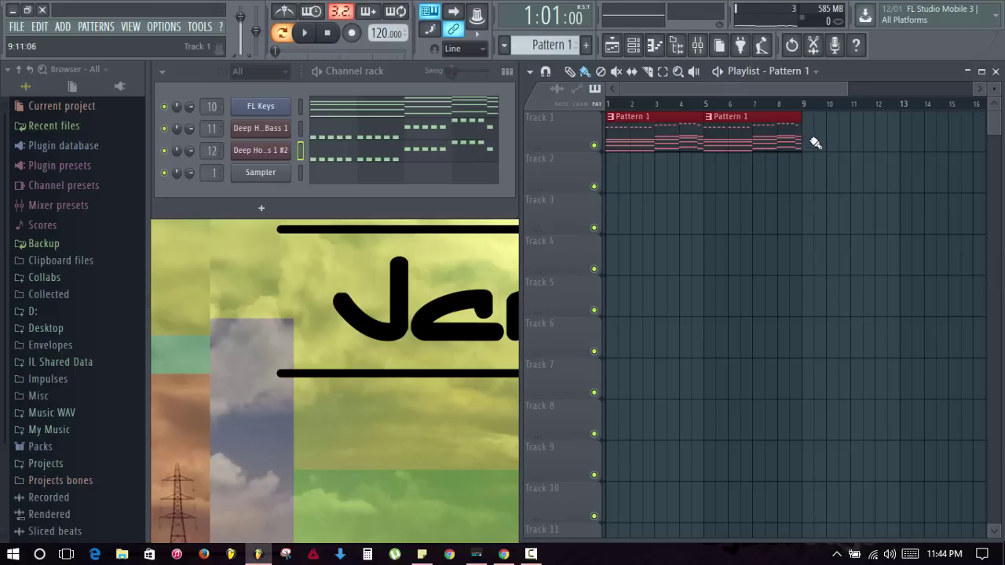
key(ctrl+b)
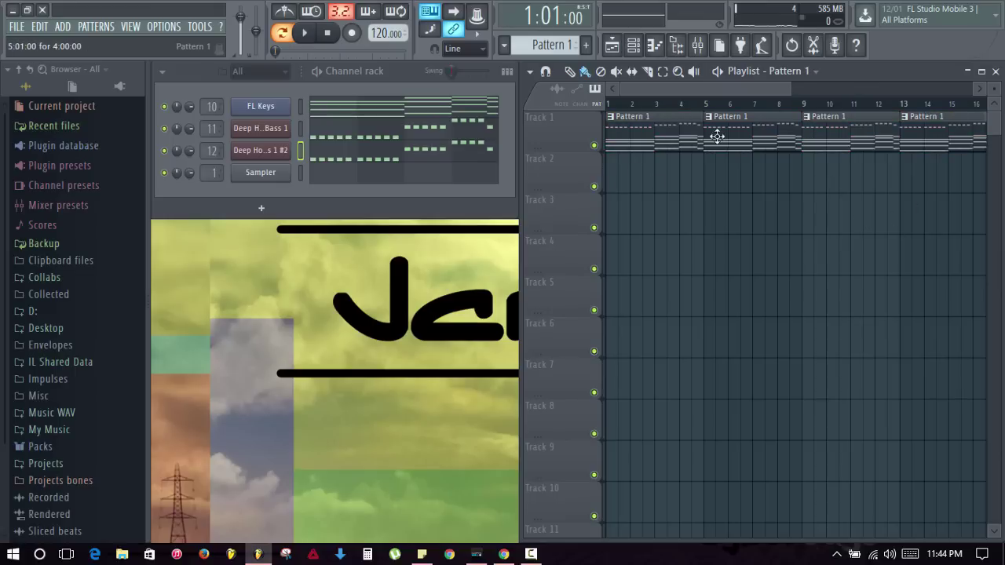
Make the first playlist clip unique as Pattern 2 and cut the FL Keys notes from it
click(617, 124)
click(642, 210)
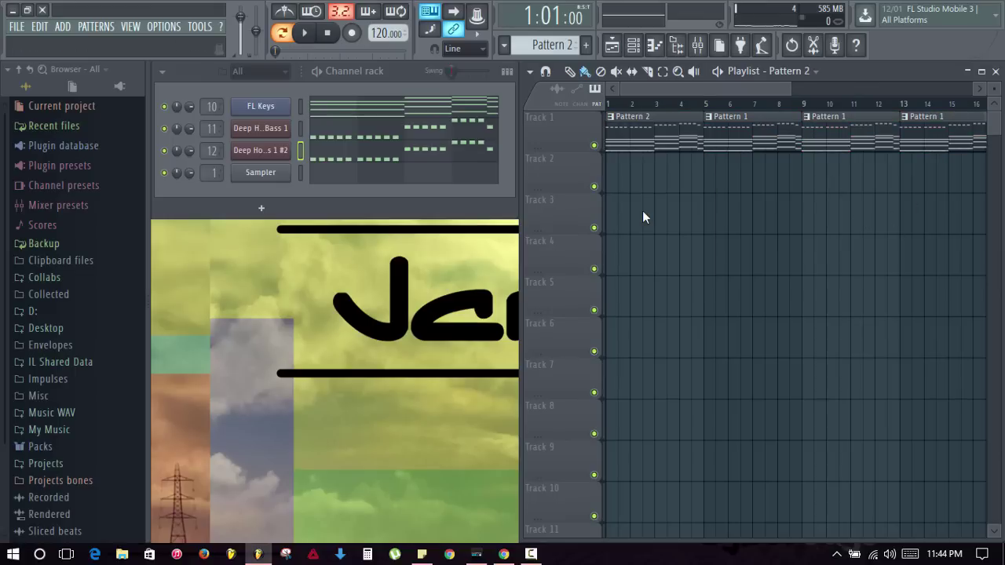
double_click(664, 134)
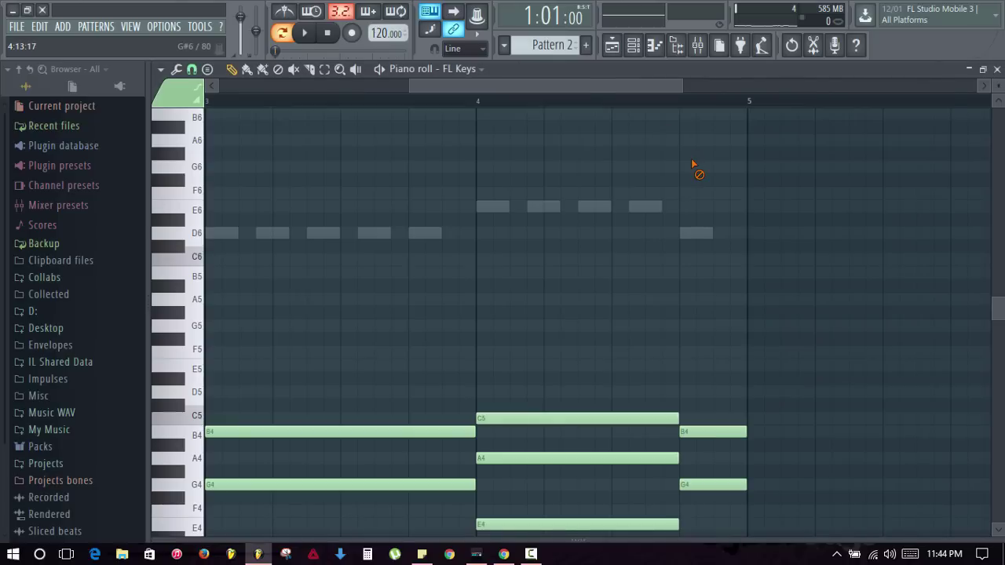
key(Escape)
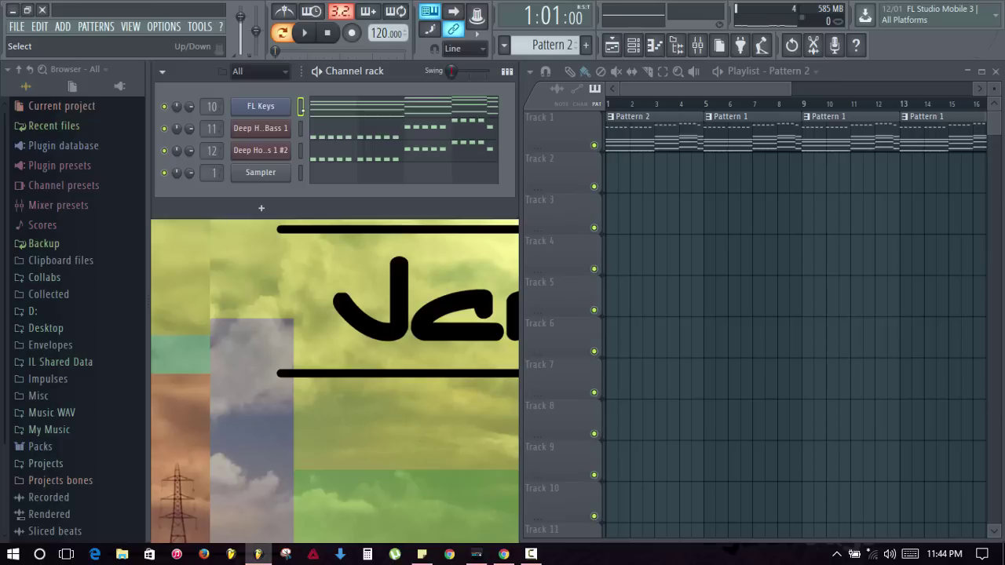
key(ctrl+x)
Remove the Pattern 2 clip and surplus copies from Track 1, keeping only two Pattern 1 clips across bars 1 to 8
right_click(664, 137)
drag(710, 136, 610, 133)
click(718, 140)
right_click(852, 146)
right_click(907, 146)
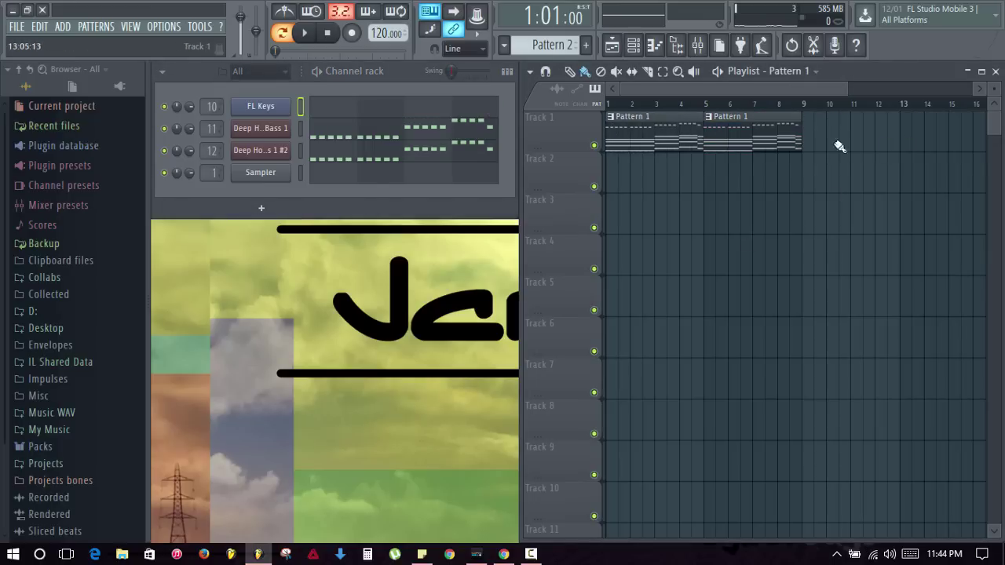
click(810, 141)
right_click(812, 142)
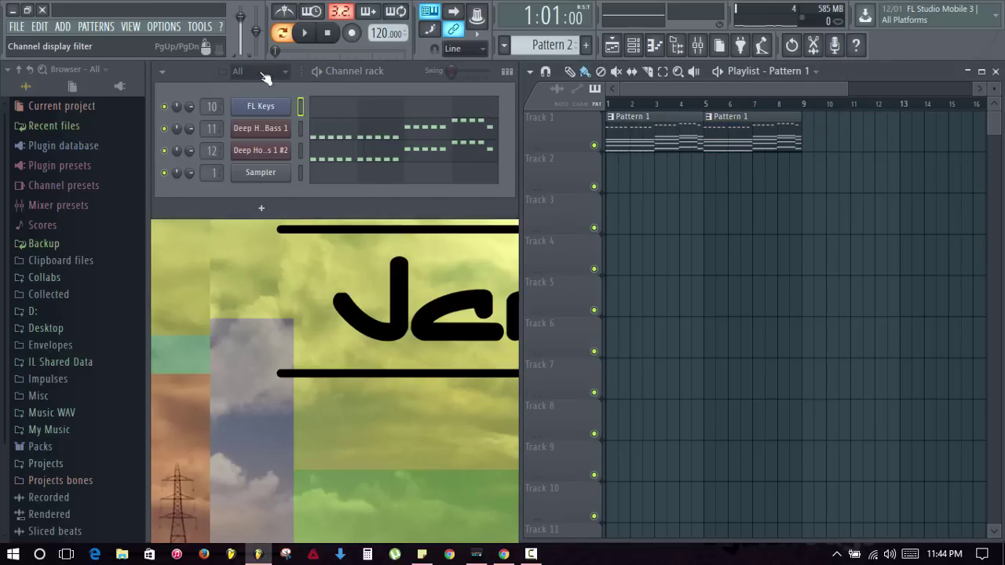
Switch to Pattern 1 and cut the notes of Deep House Bass 1 and its clone, keeping only the FL Keys chords
key(KP_Subtract)
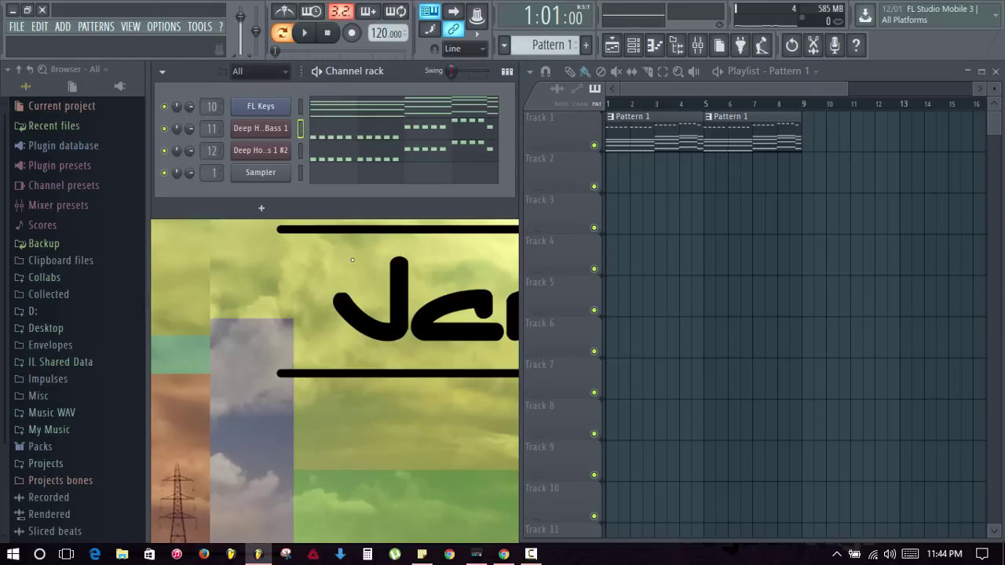
key(ctrl+x)
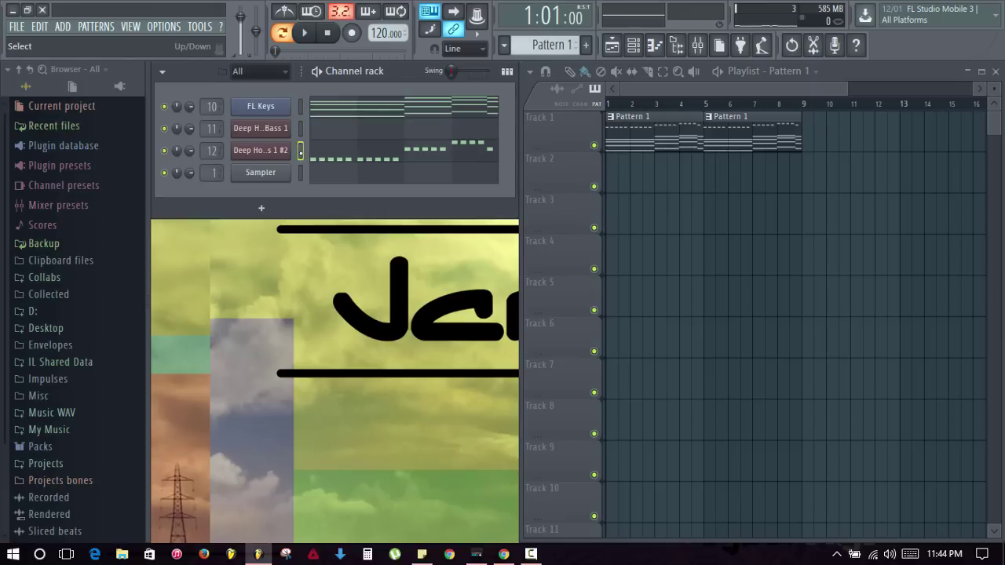
key(ctrl+x)
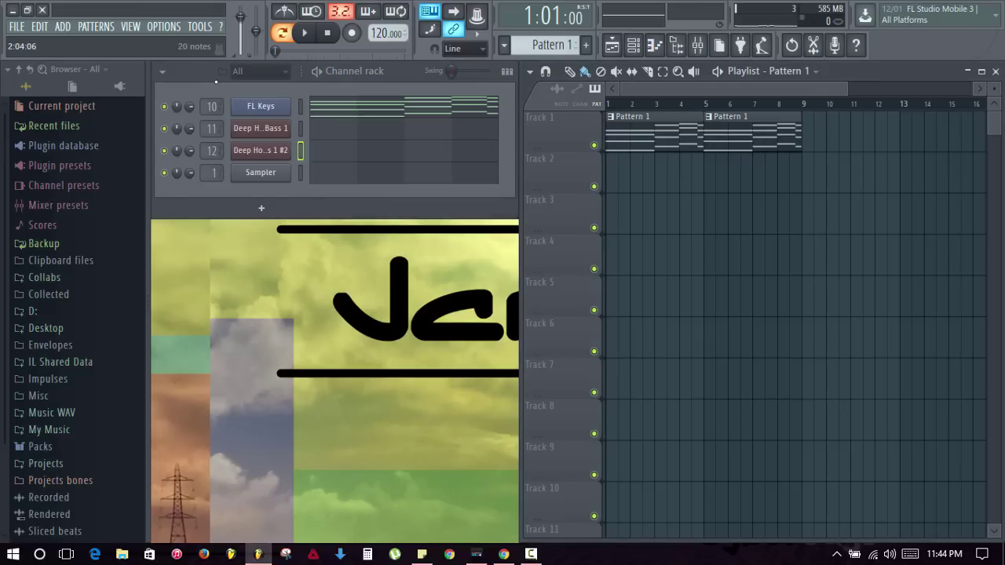
Switch to Pattern 2 and place two of its clips in a row on playlist Track 2 from bar 9
key(Right)
click(197, 76)
key(Right)
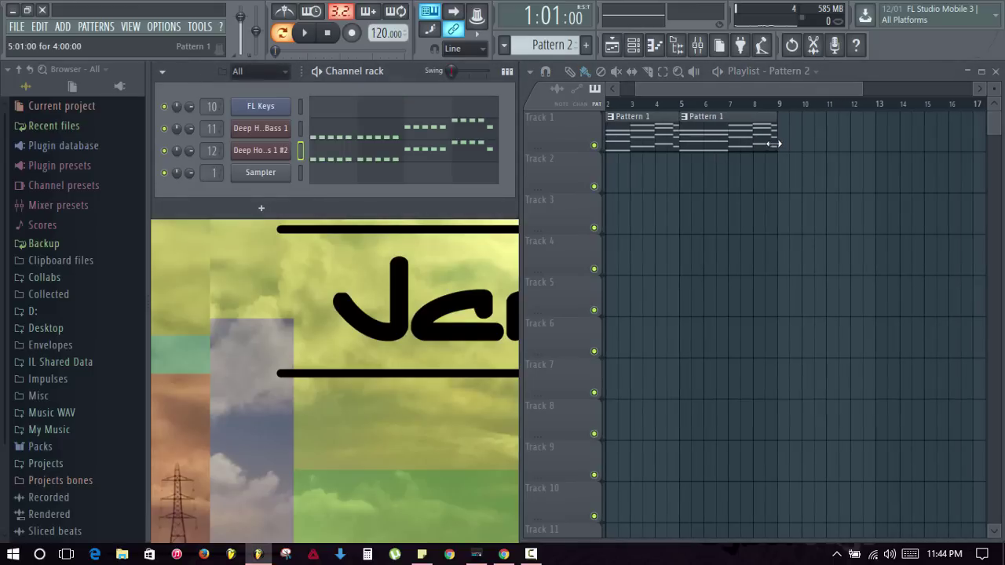
click(785, 185)
click(932, 186)
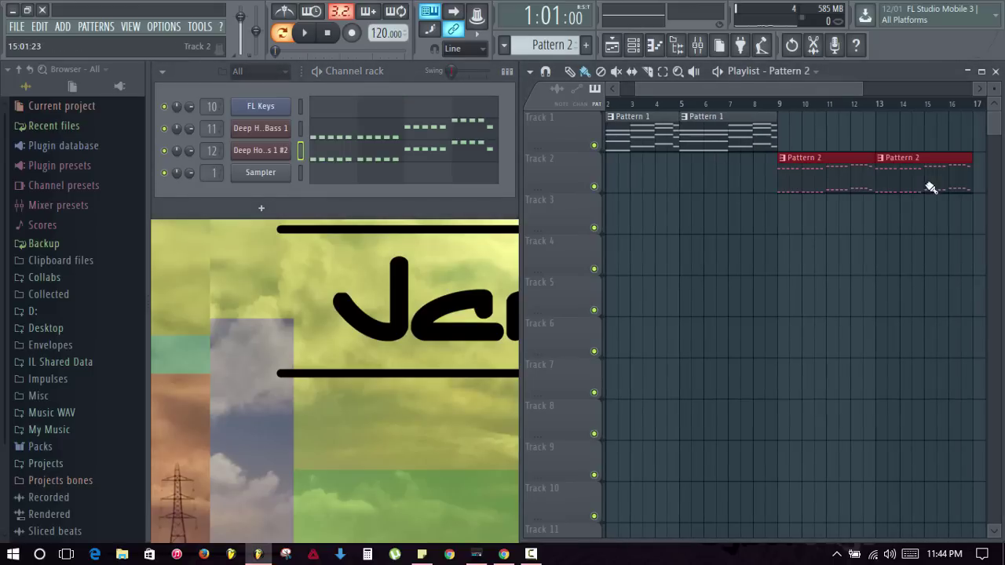
Pick Pattern 1 from its existing clip and place two more in a row on Track 1 from bar 9
click(762, 124)
click(787, 137)
click(885, 139)
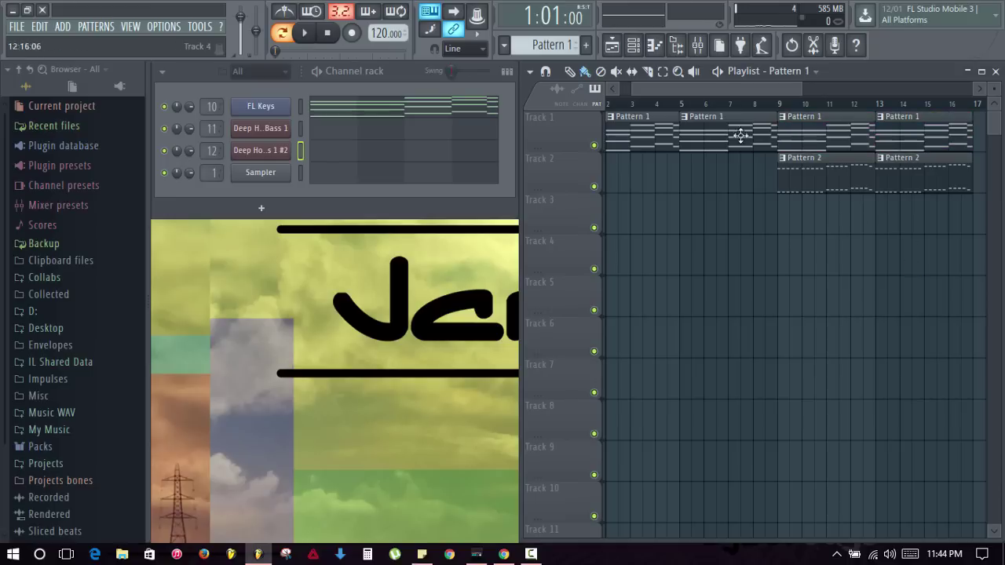
scroll(866, 226, left, 1)
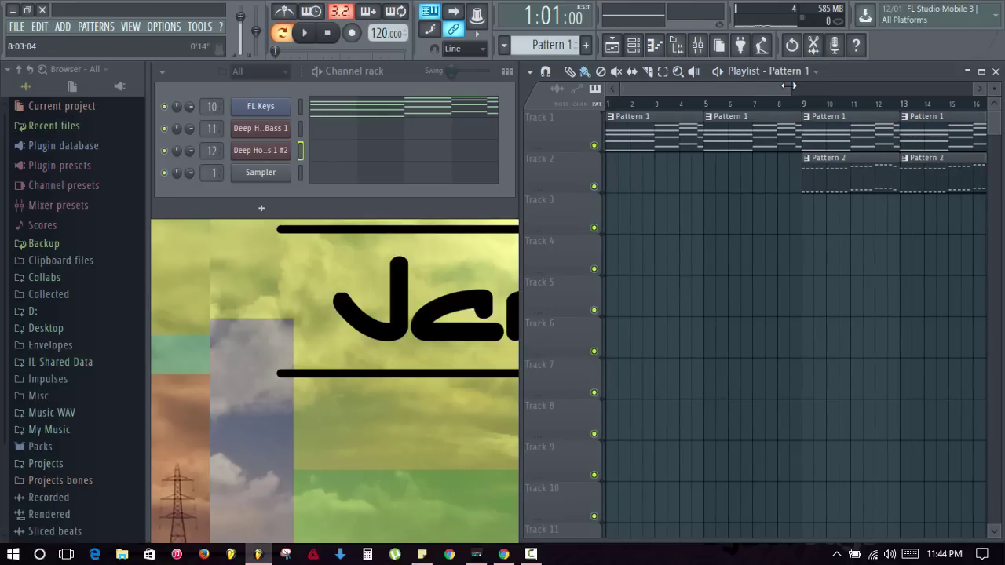
mouse_move(789, 85)
mouse_down()
mouse_move(798, 86)
mouse_move(779, 88)
mouse_move(789, 88)
mouse_up()
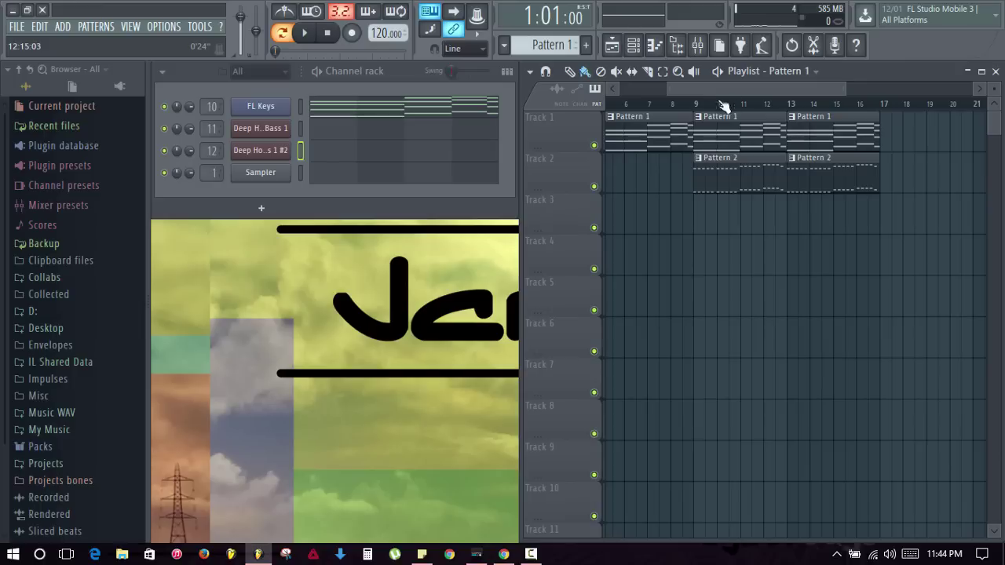
scroll(702, 115, up, 4)
drag(710, 88, 736, 88)
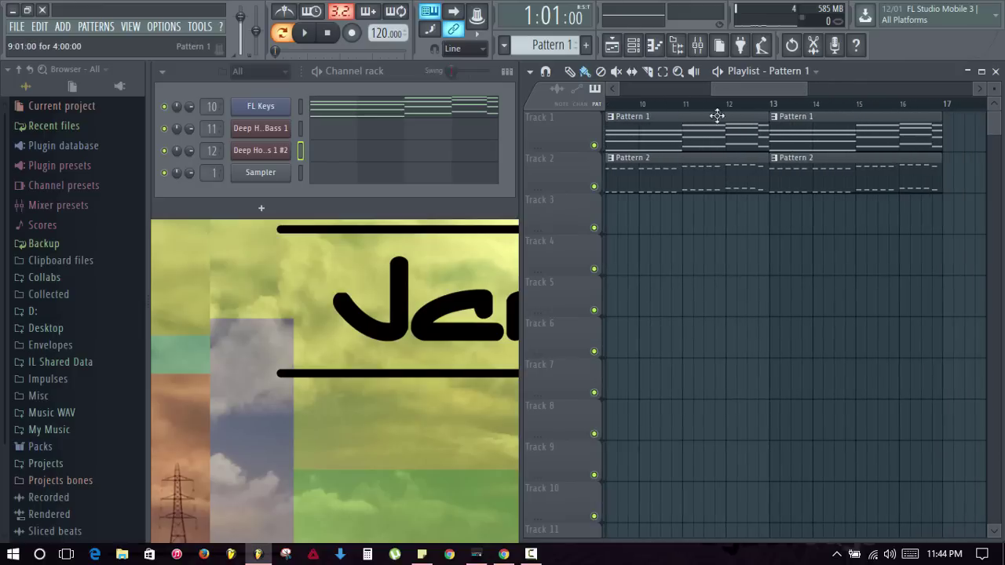
scroll(724, 148, left, 3)
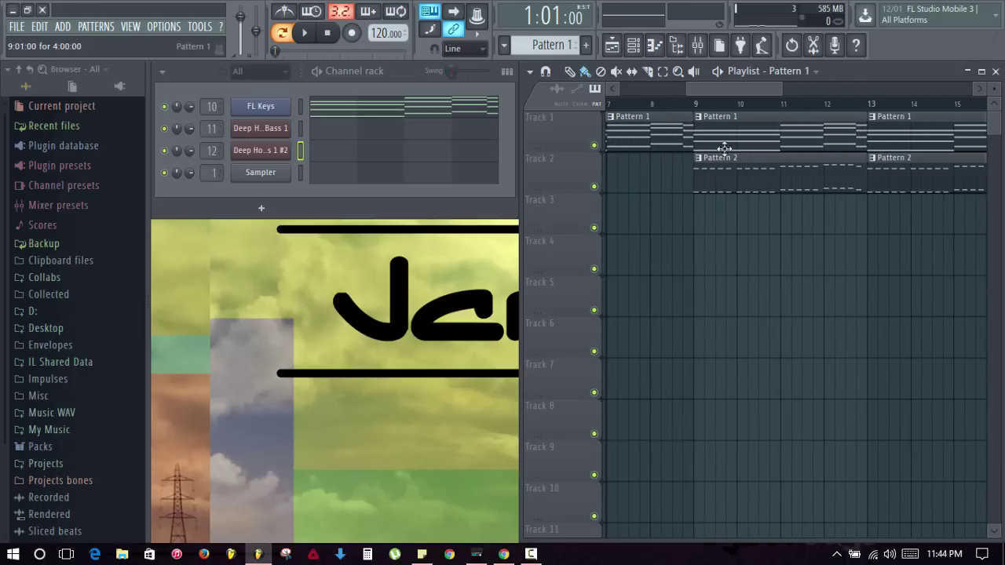
scroll(722, 204, right, 3)
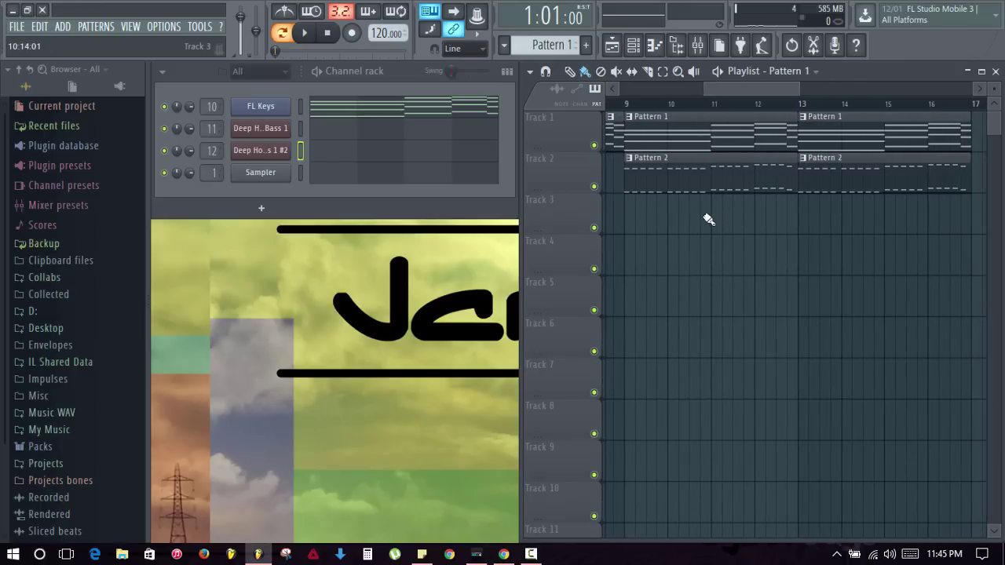
scroll(709, 219, up, 2)
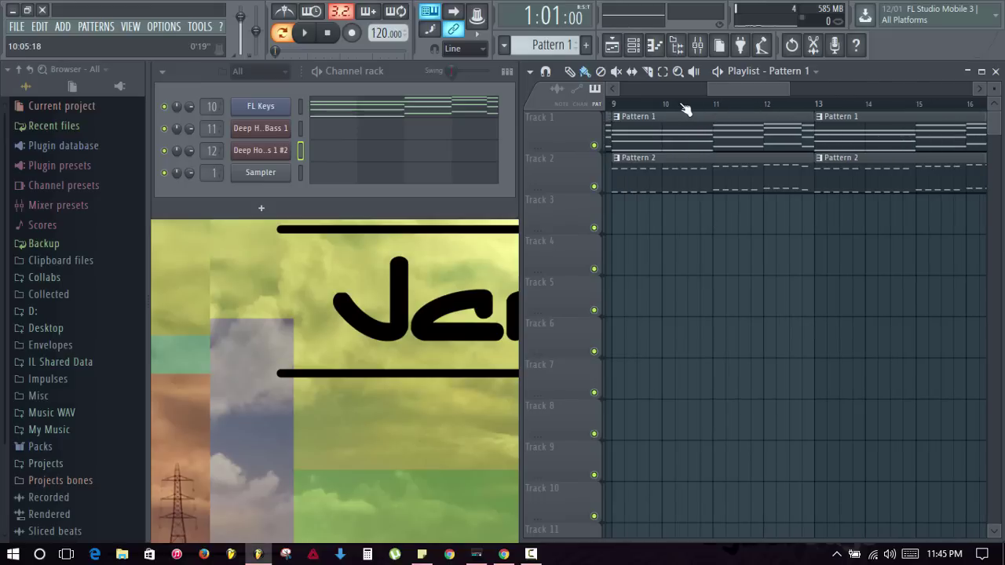
scroll(706, 111, down, 1)
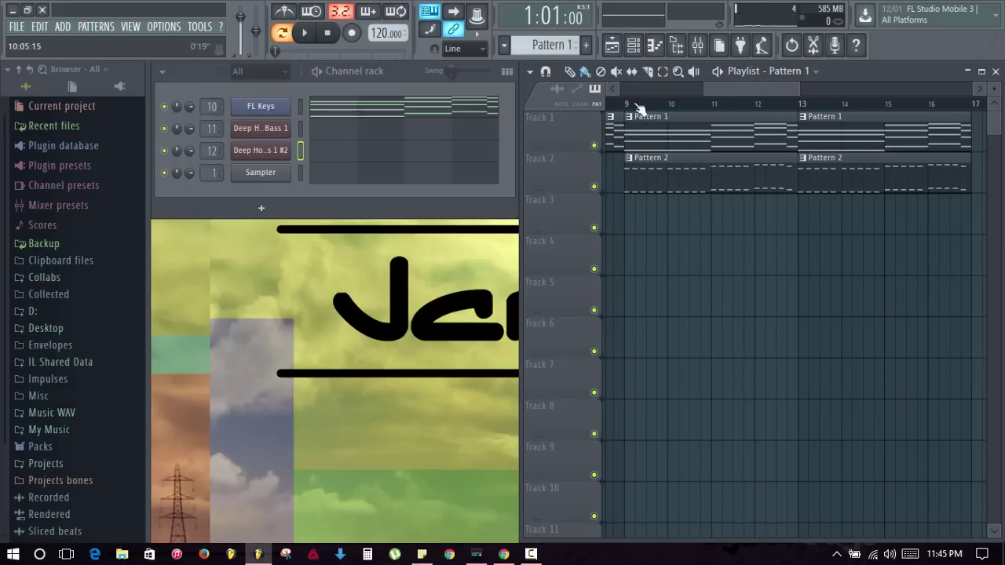
Move the song position to bar 9 and select a one-beat time range starting there in the playlist
drag(741, 88, 728, 89)
click(676, 105)
scroll(676, 105, up, 3)
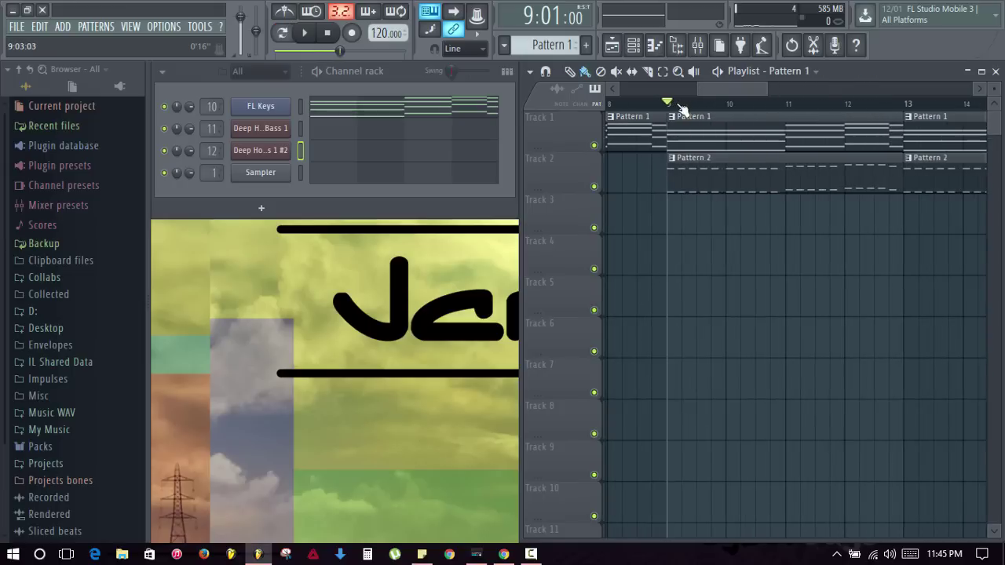
drag(662, 106, 692, 108)
scroll(681, 107, down, 4)
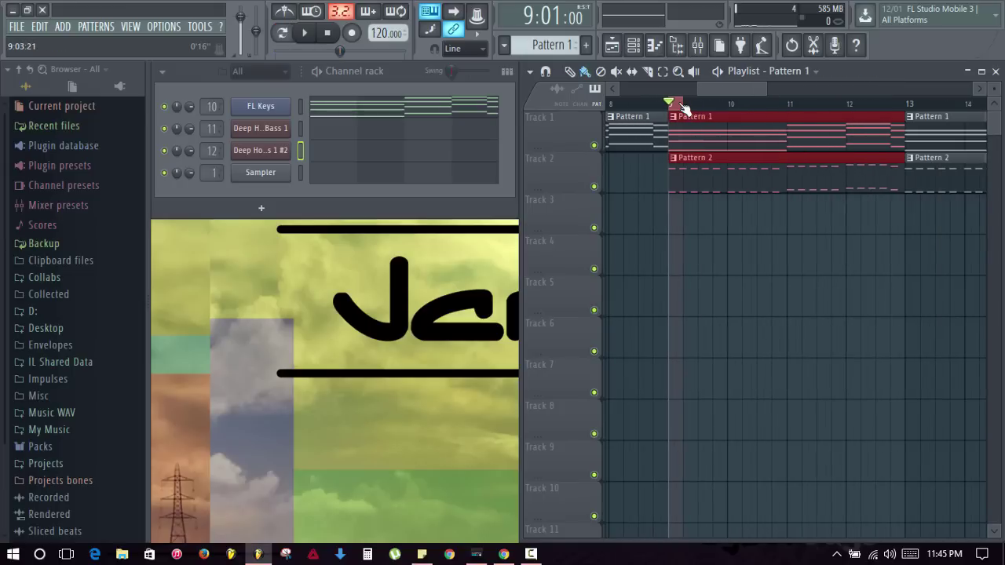
Load Fruity Balance into effect slot 1 of the FL Keys mixer insert
click(698, 45)
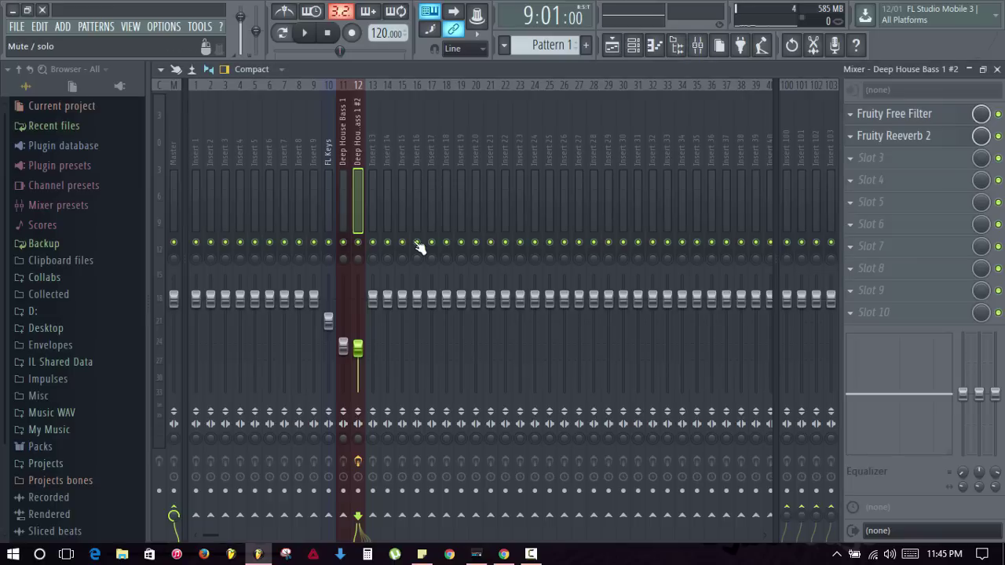
click(345, 202)
click(330, 202)
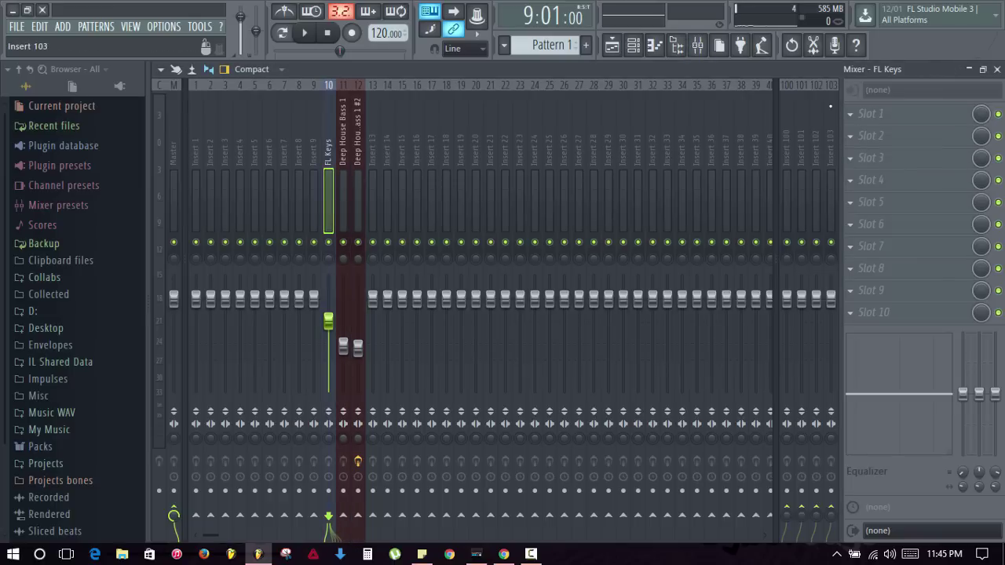
click(861, 119)
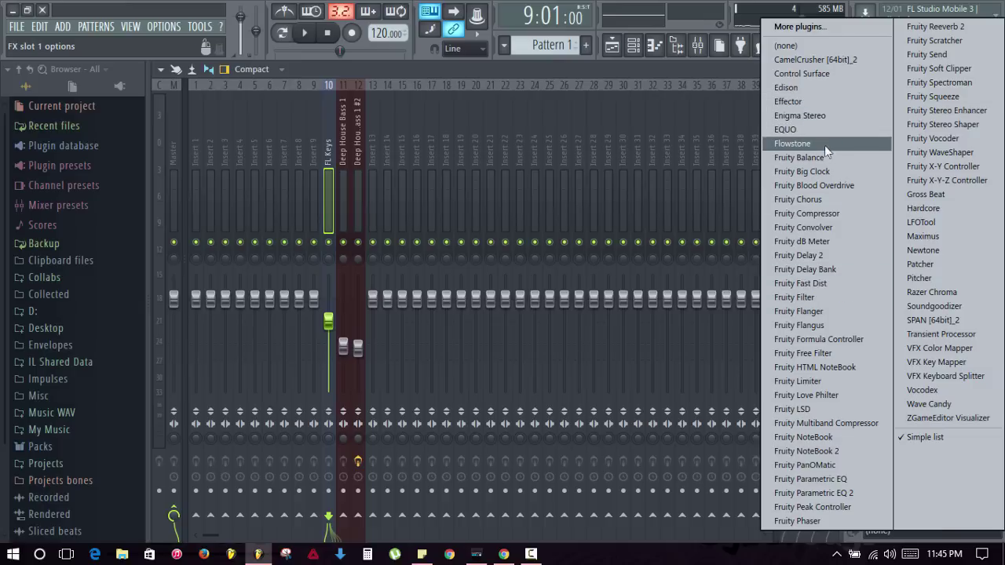
click(789, 158)
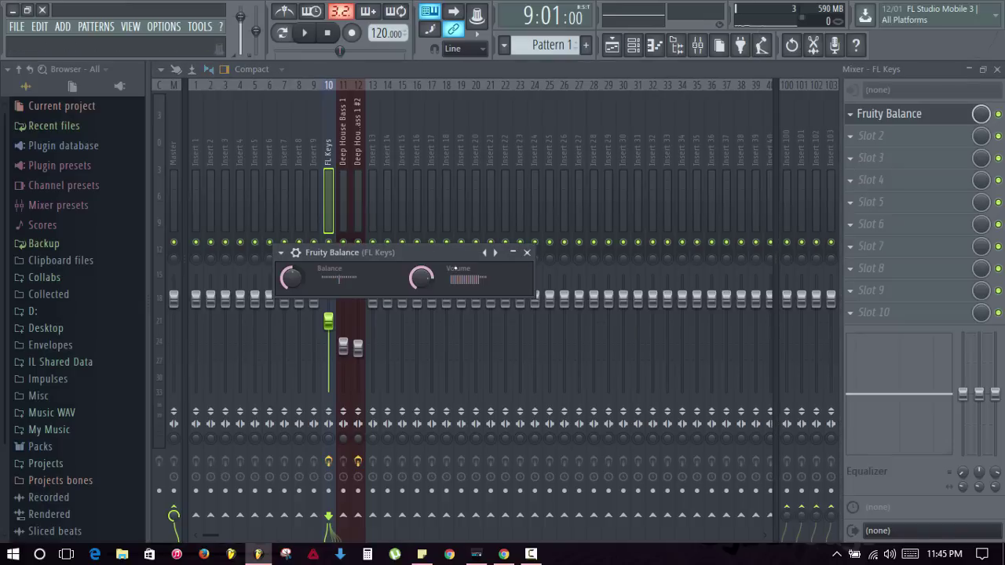
Create an automation clip for the Volume knob of FL Keys' Fruity Balance and close the plugin
right_click(421, 278)
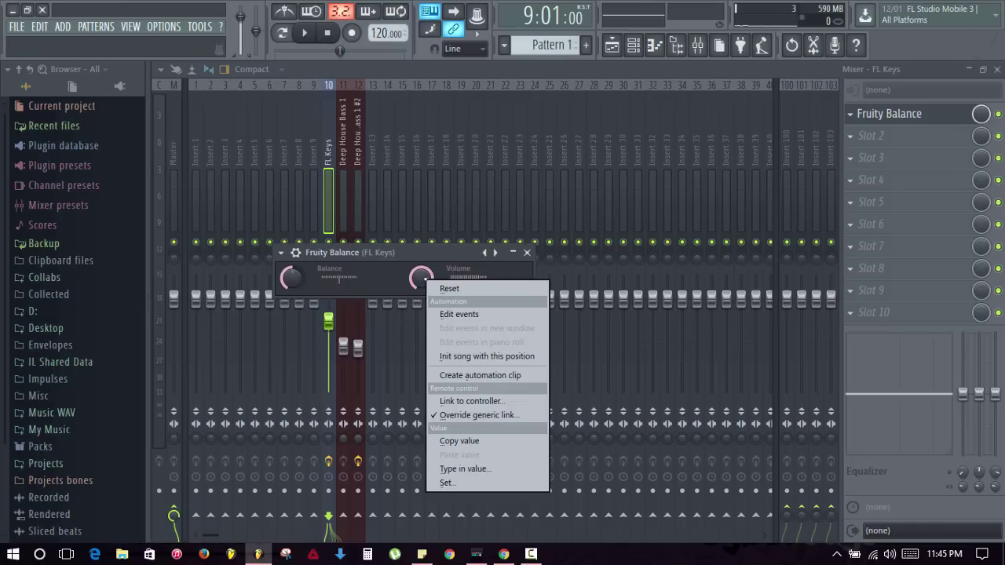
click(462, 376)
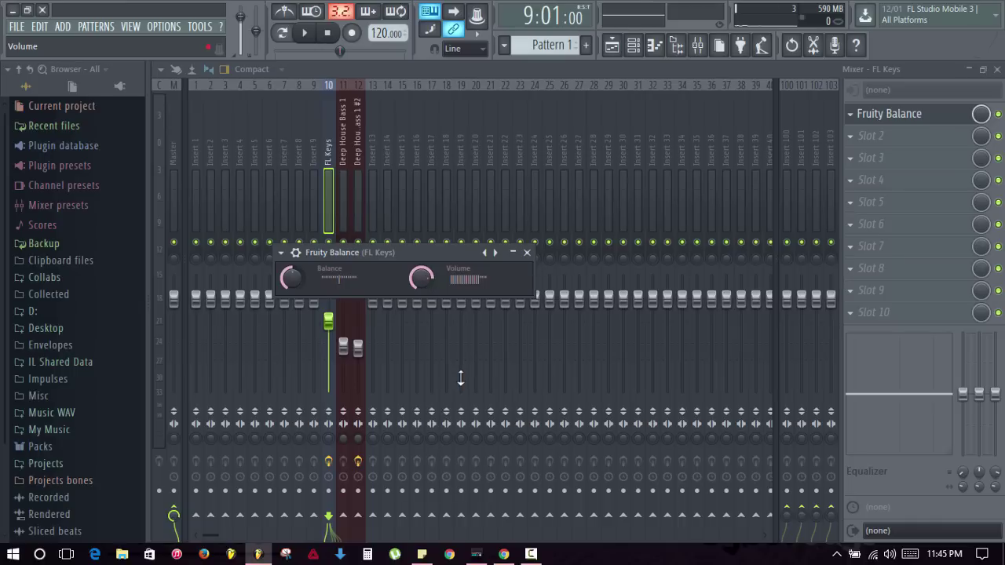
click(527, 252)
Load Fruity Balance into effect slot 1 of the Deep House Bass 1 mixer insert
click(343, 188)
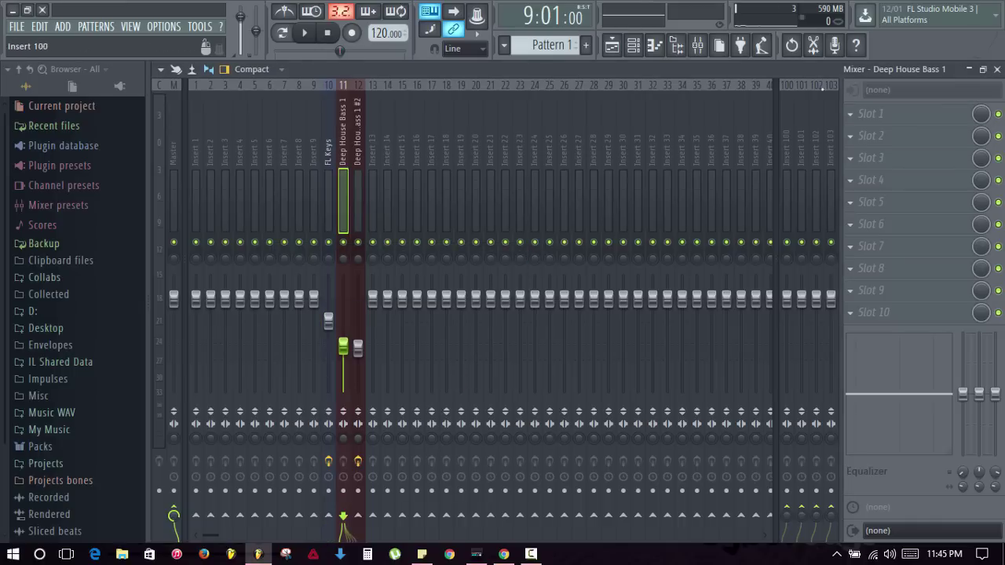
click(862, 116)
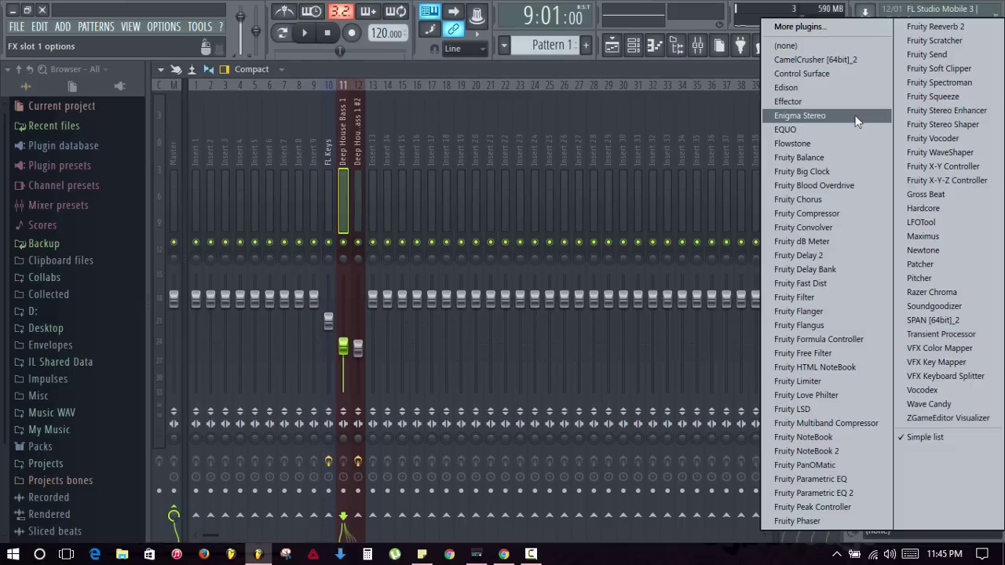
click(817, 157)
right_click(577, 144)
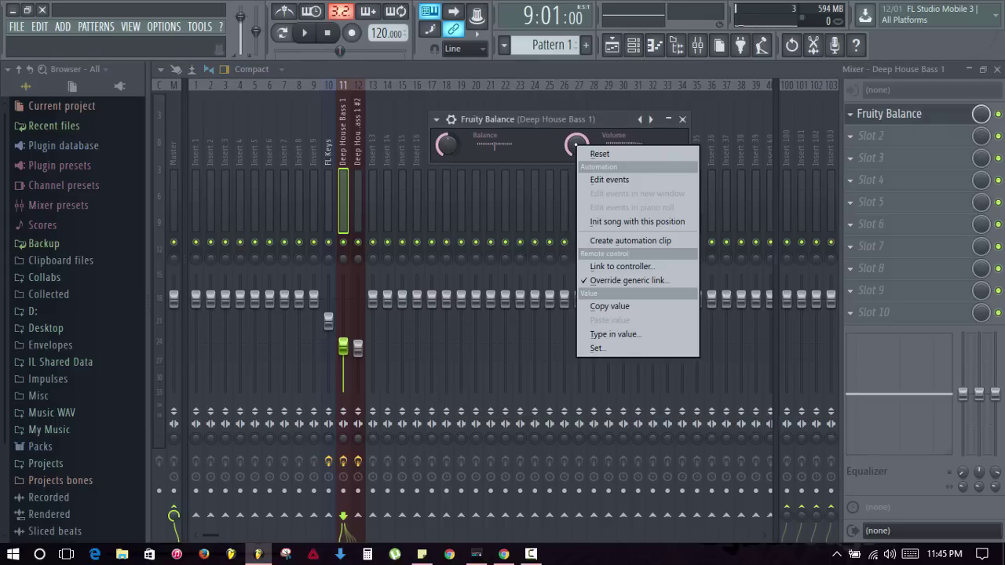
click(627, 265)
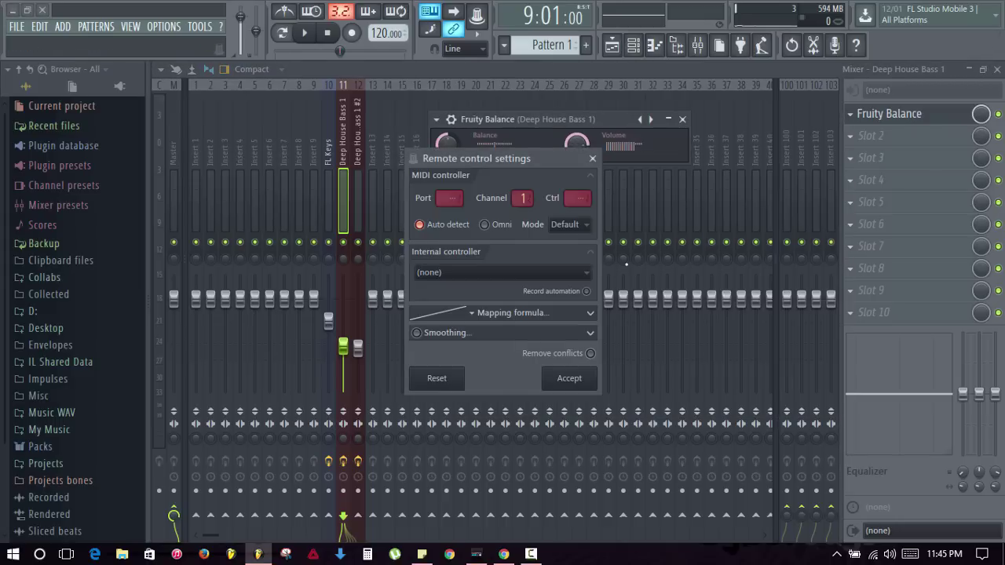
click(592, 158)
Link the Volume knob of Deep House Bass 1's Fruity Balance to the internal controller "Balance - FL Keys - Volume" and close the plugin
right_click(584, 148)
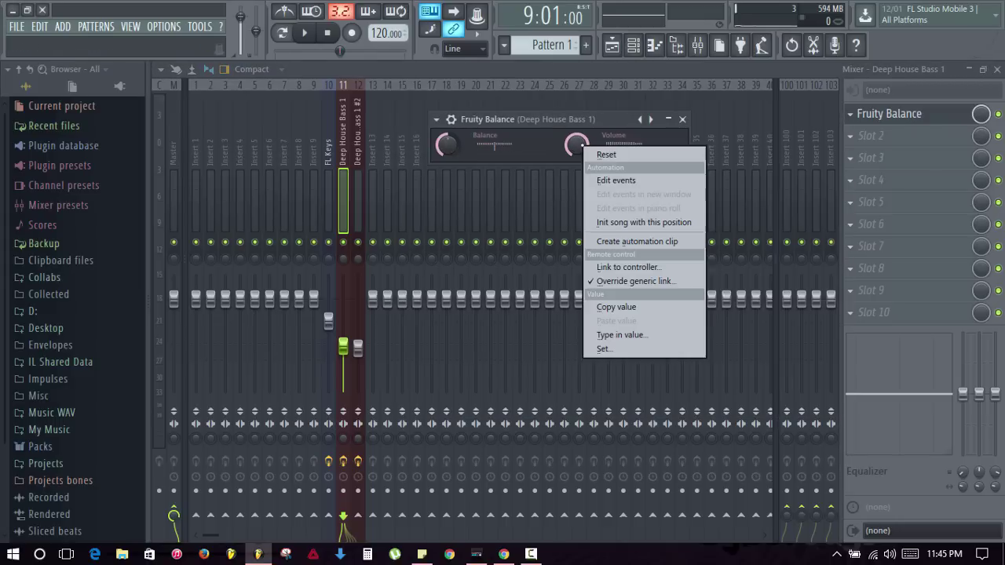
click(627, 267)
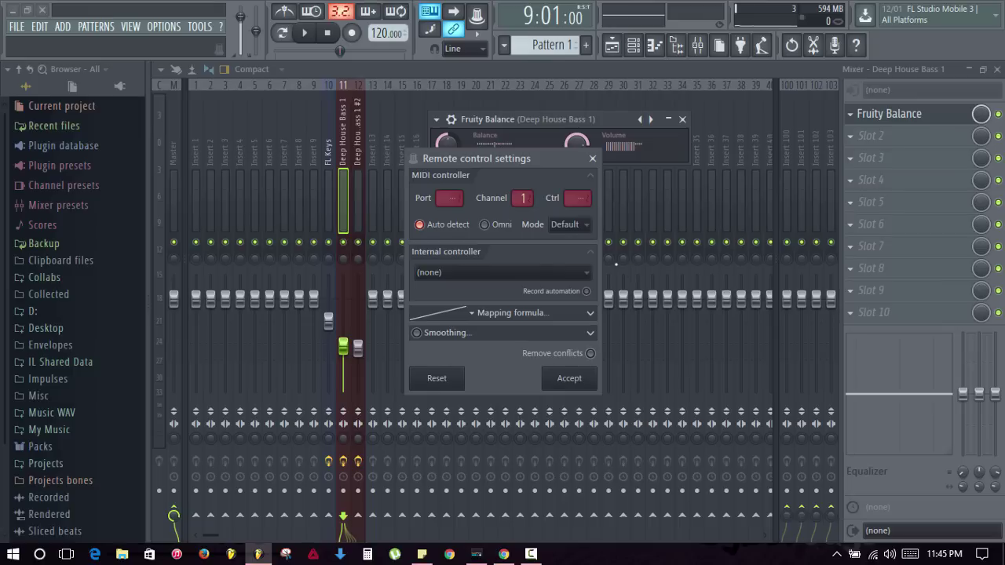
click(486, 274)
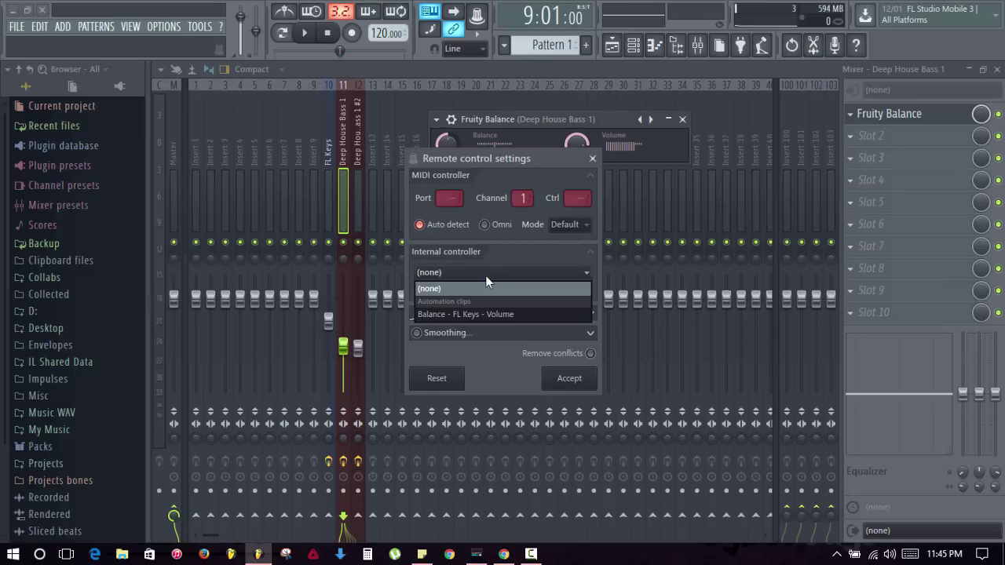
click(476, 315)
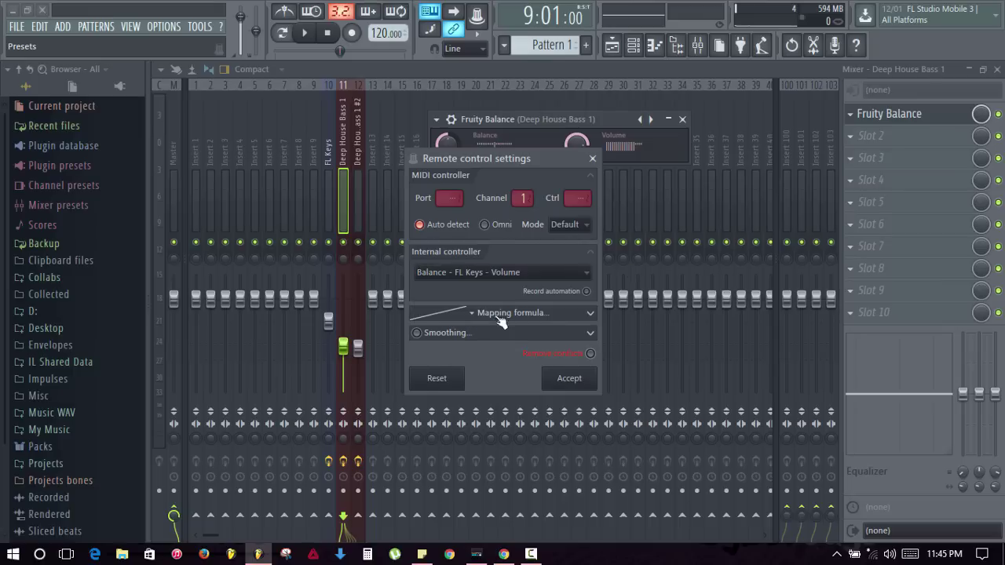
click(570, 379)
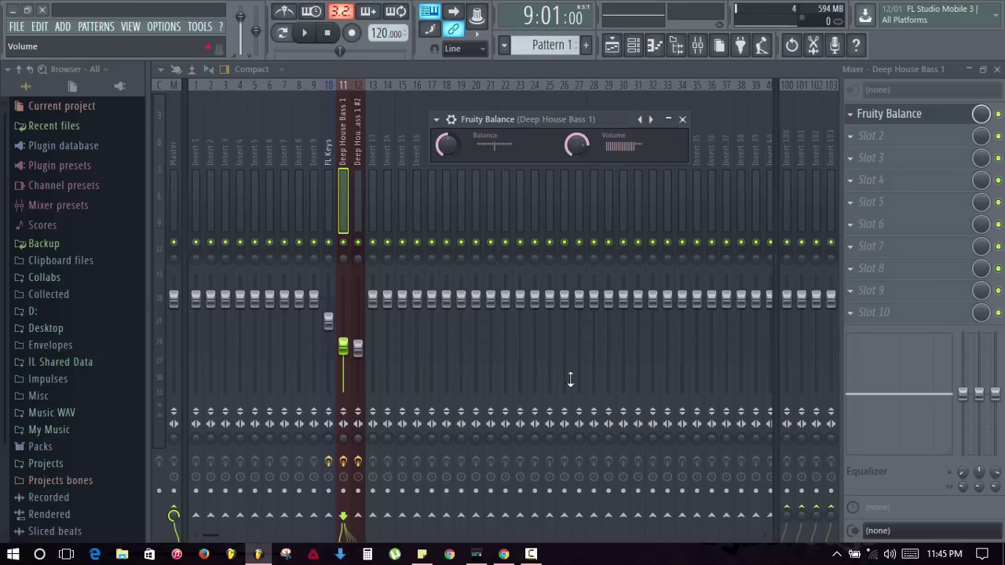
click(683, 120)
Load Fruity Balance into effect slot 3 of the Deep House Bass 1 #2 mixer insert
click(362, 193)
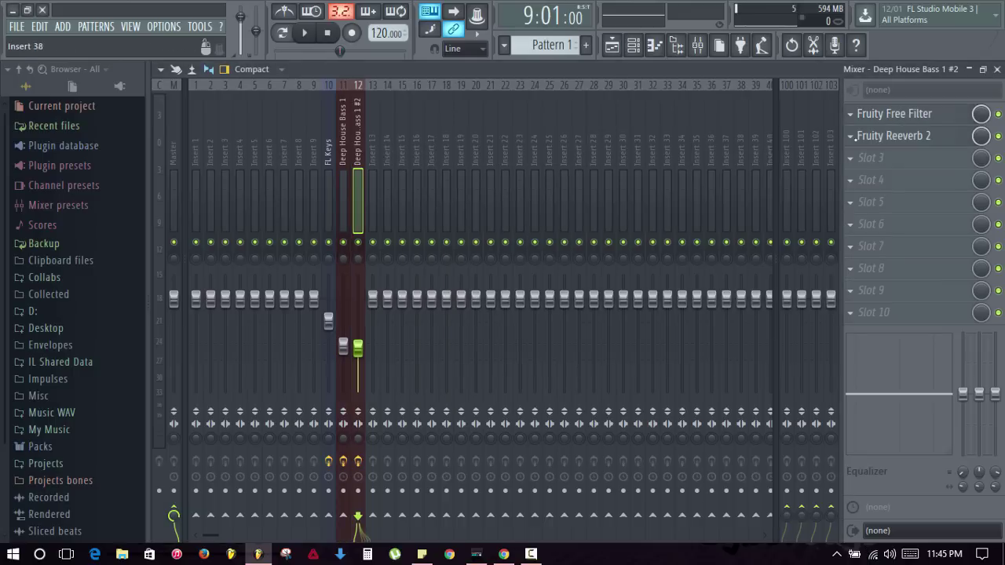
click(856, 161)
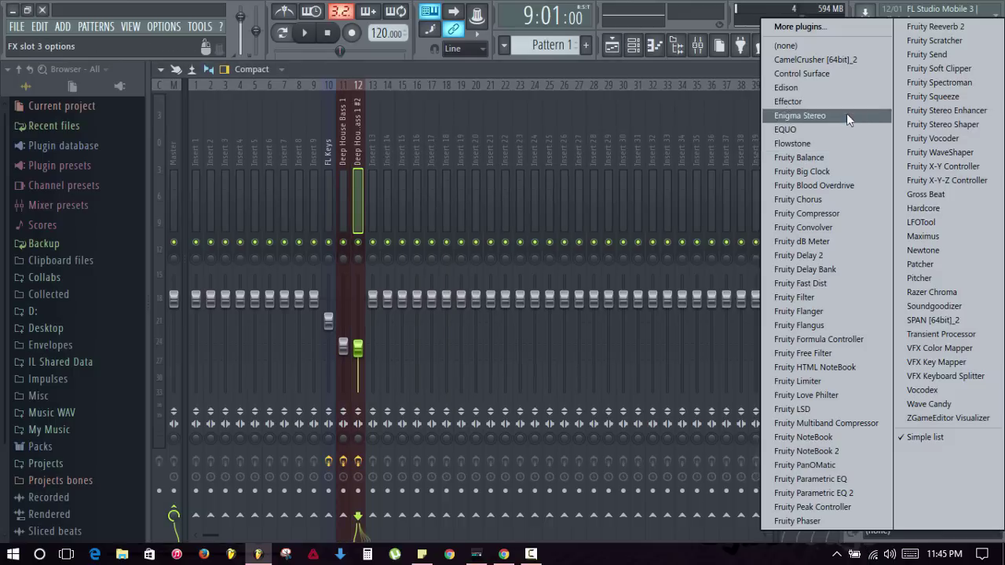
click(841, 155)
Link the Volume knob of Deep House Bass 1 #2's Fruity Balance to the internal controller "Balance - FL Keys - Volume" and close the plugin
right_click(378, 232)
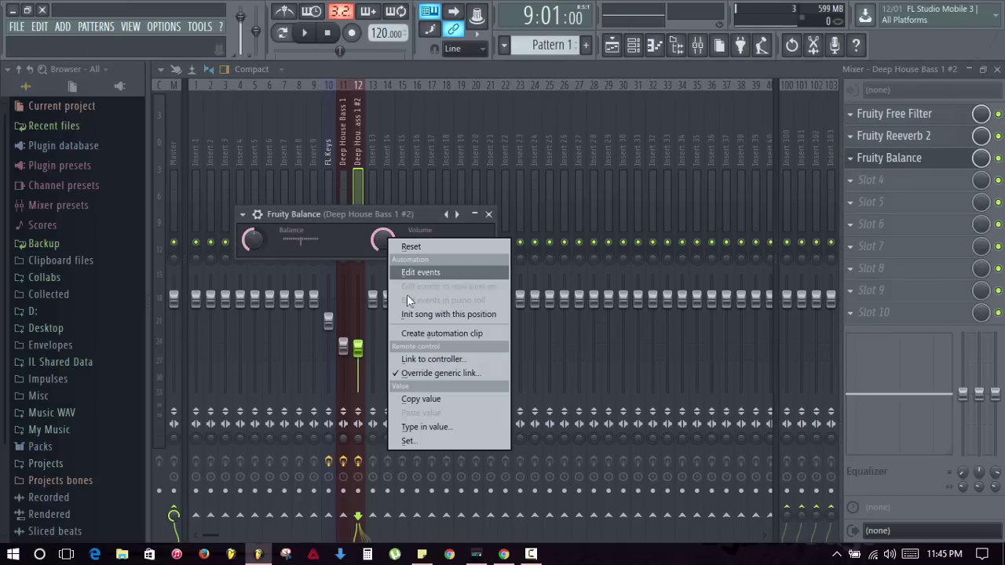
click(430, 358)
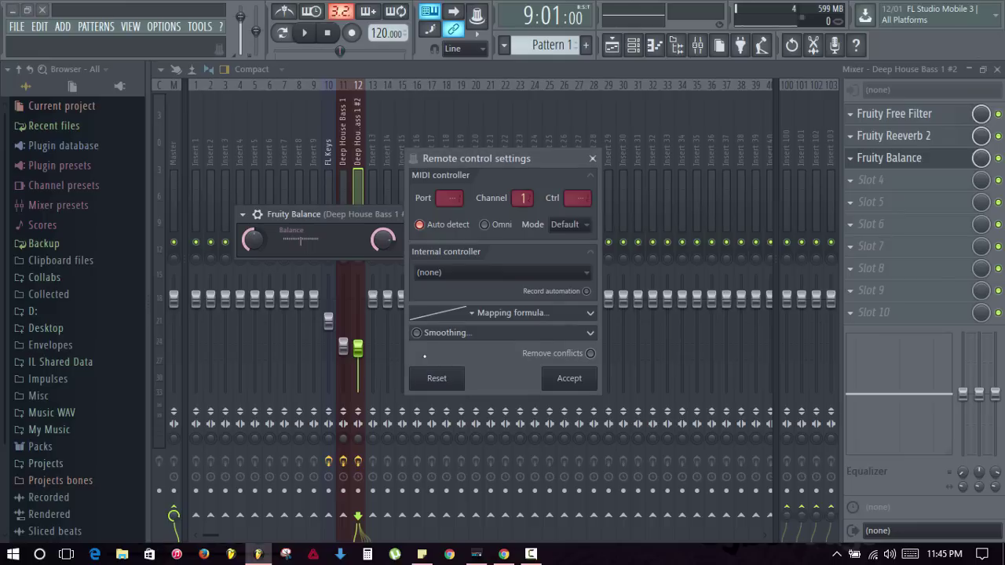
click(593, 358)
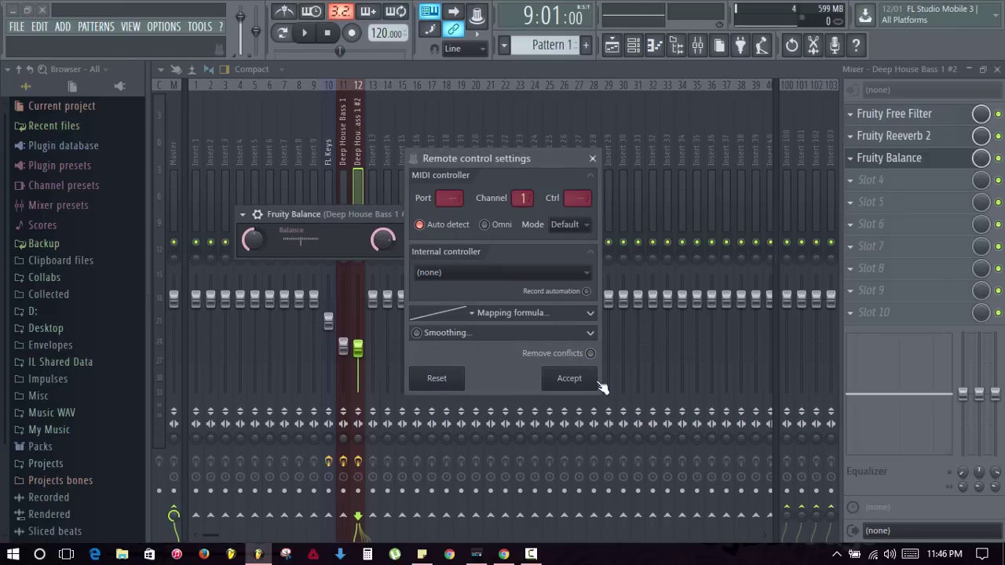
click(459, 283)
click(451, 308)
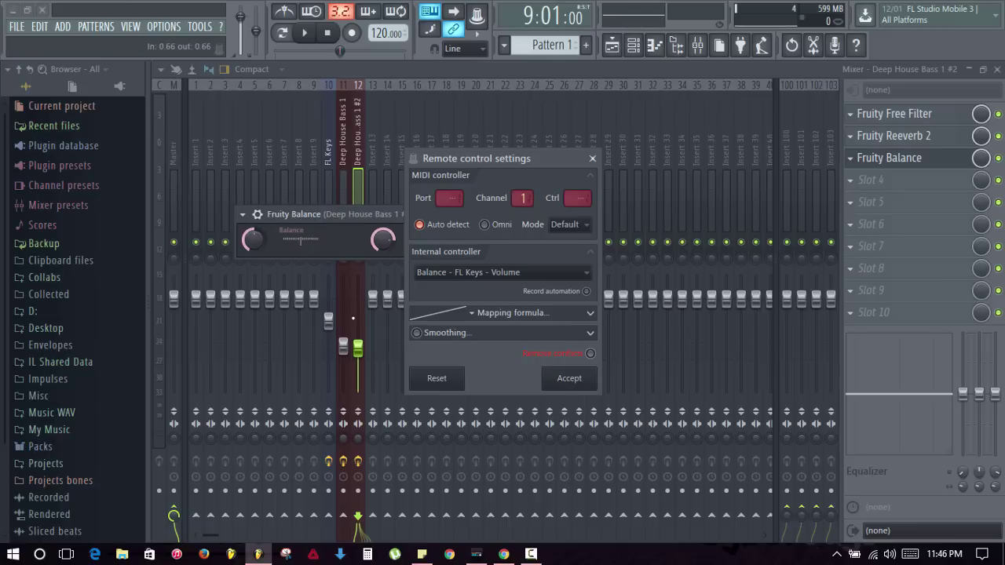
click(579, 381)
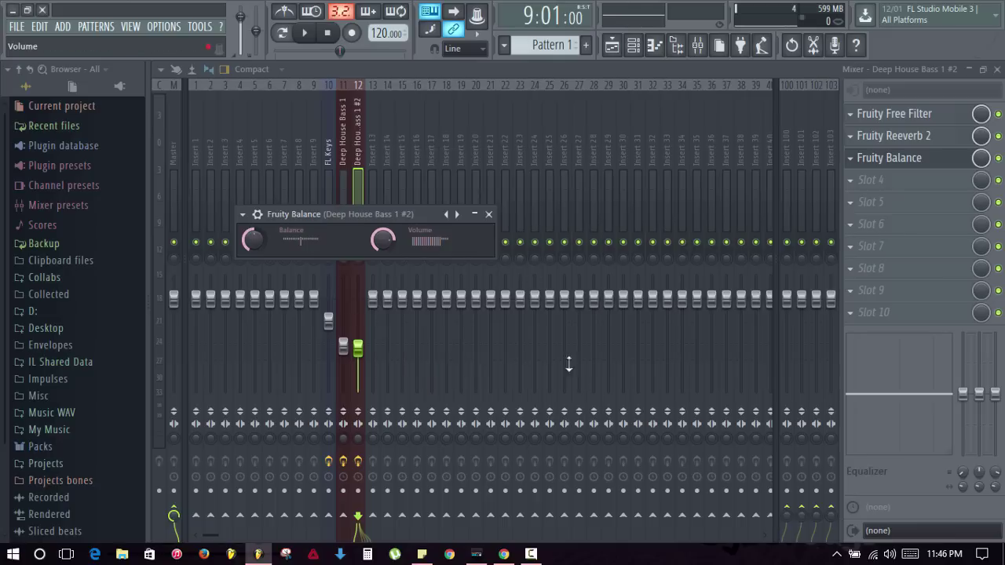
click(493, 218)
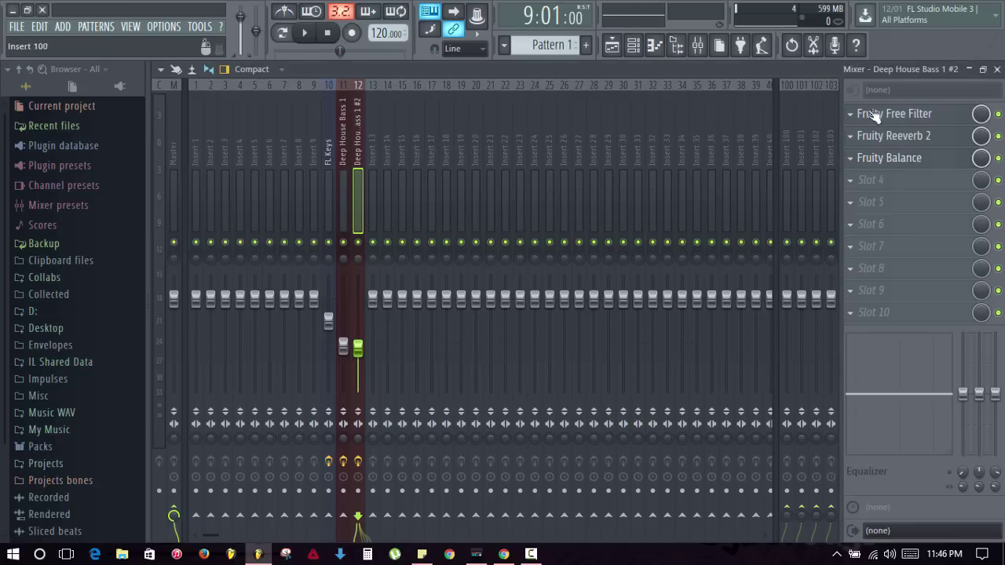
Lower the volume automation clip's first point to the minimum and bend its line into a fast-rising curve, then clear the playlist's time selection
click(997, 70)
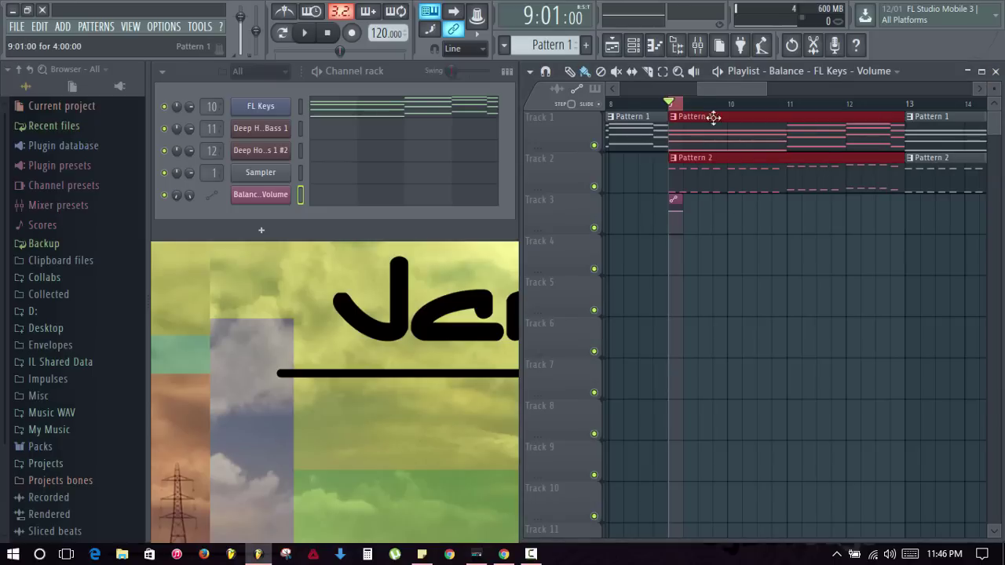
scroll(673, 113, up, 3)
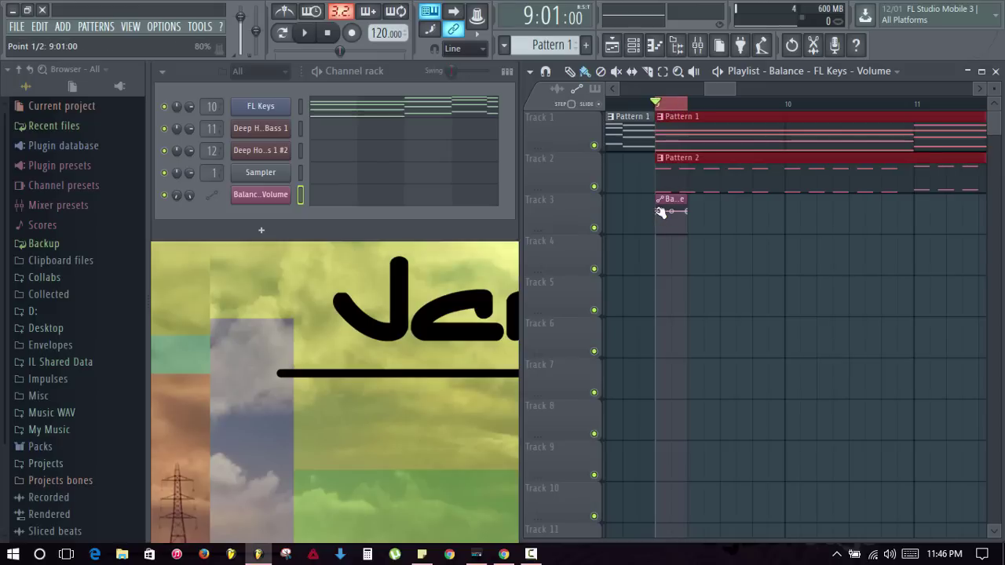
drag(660, 212, 655, 236)
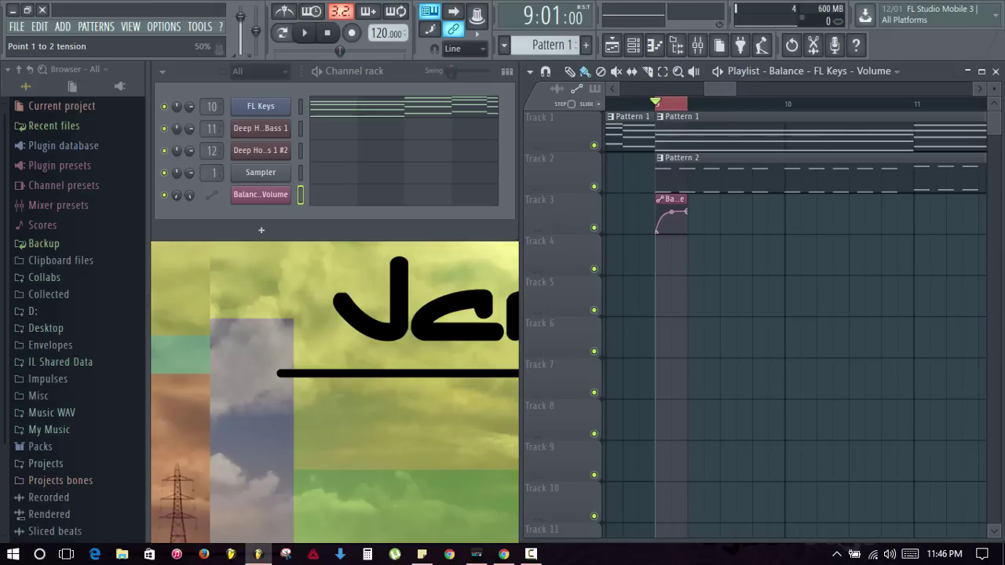
click(683, 108)
drag(682, 109, 658, 108)
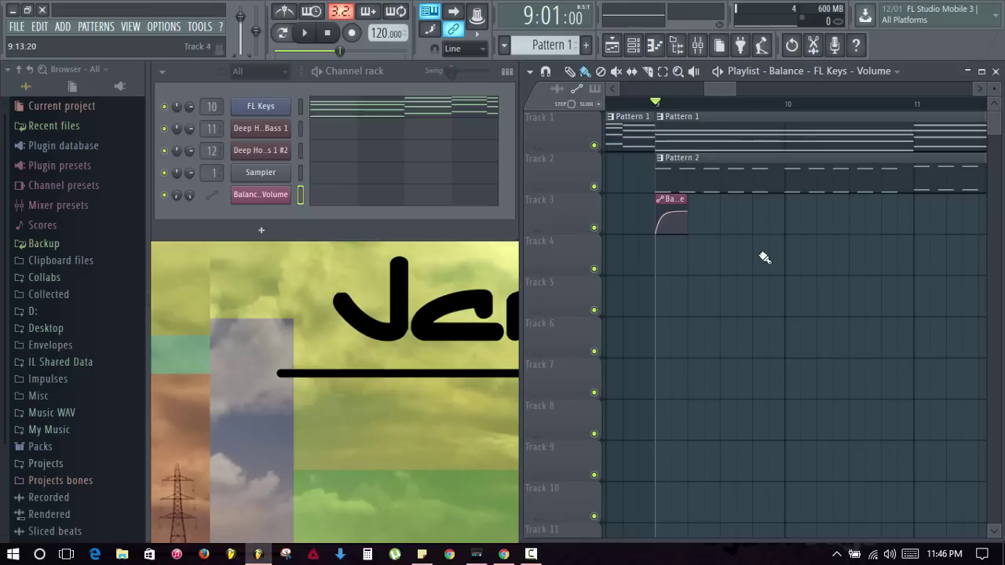
Repeat the shaped volume automation clip back to back along Track 3 from bar 9 up to bar 16
scroll(765, 259, up, 1)
scroll(758, 248, up, 1)
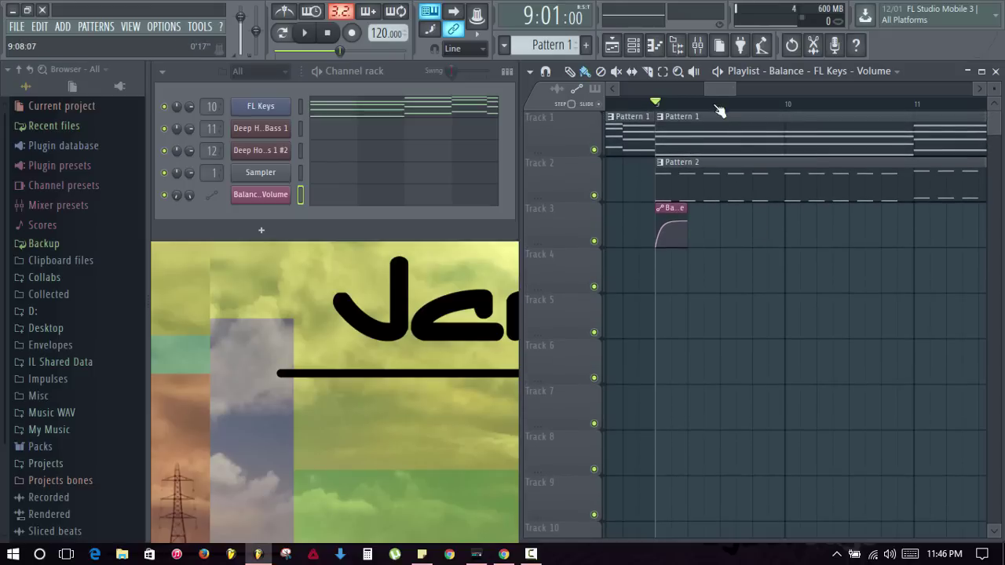
scroll(716, 108, down, 3)
drag(713, 89, 728, 89)
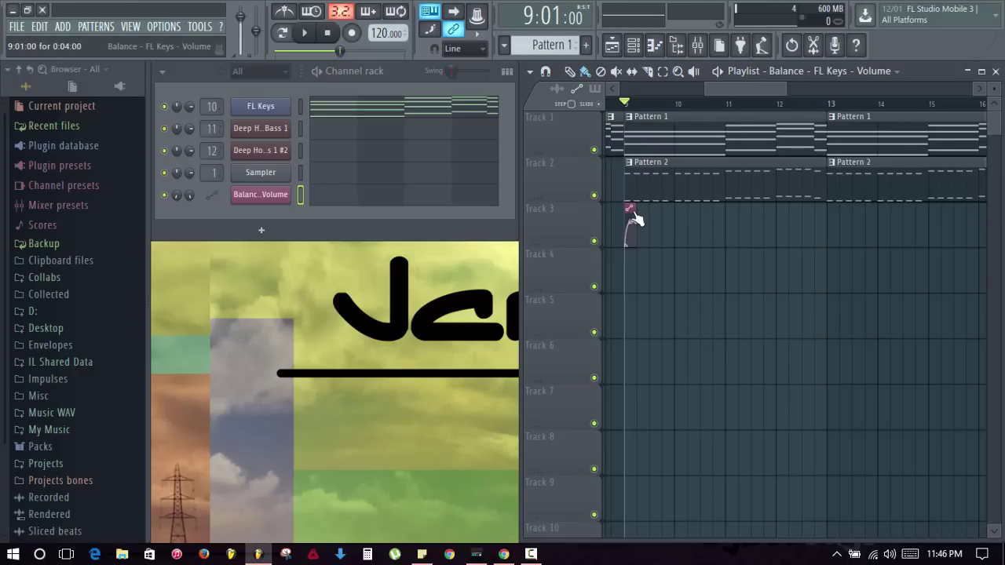
drag(635, 208, 977, 224)
scroll(880, 113, down, 5)
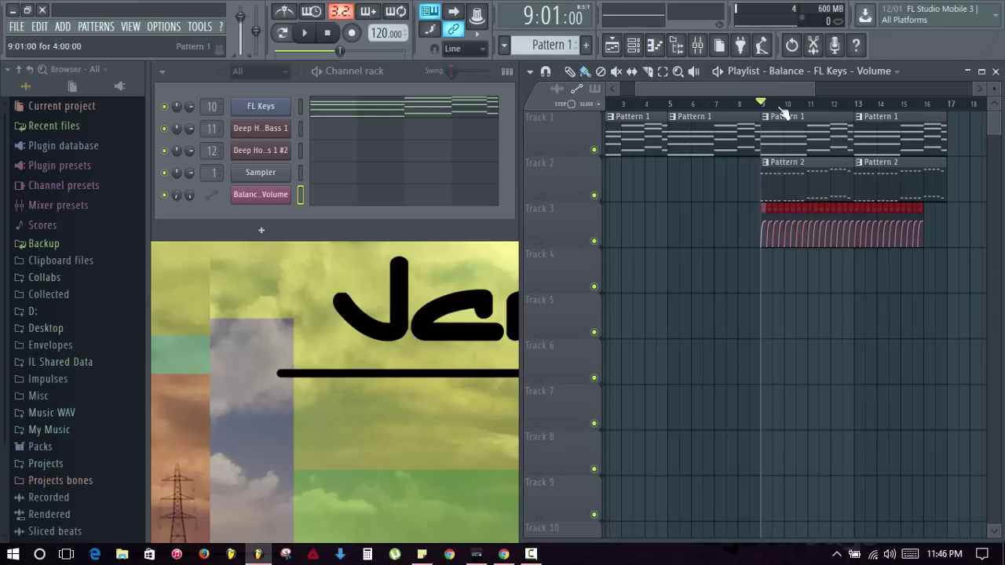
drag(812, 91, 768, 89)
ctrl+click(918, 251)
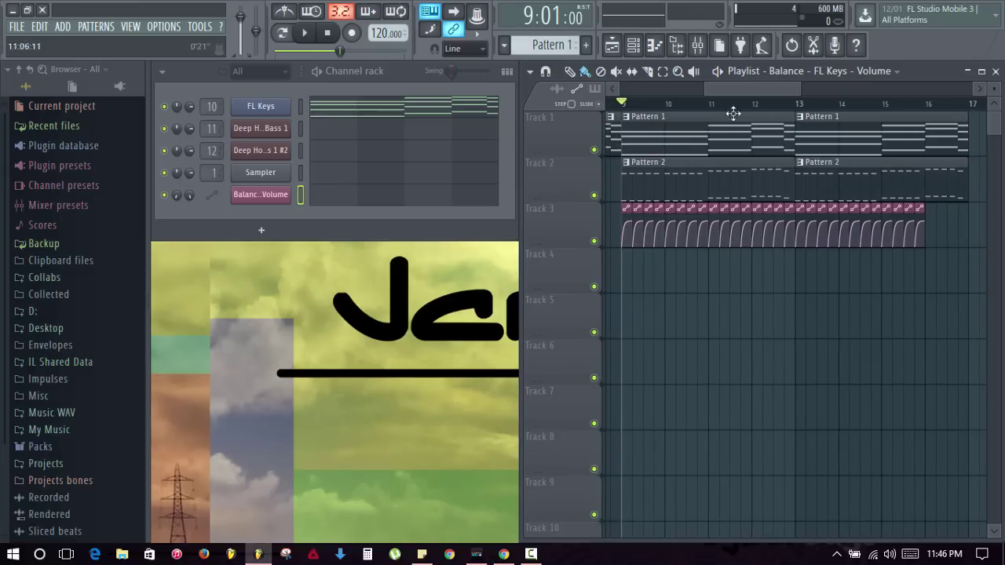
Play the song from bar 7 and remove the volume automation clips covering bar 9, then stop playback
drag(747, 92, 719, 92)
click(658, 104)
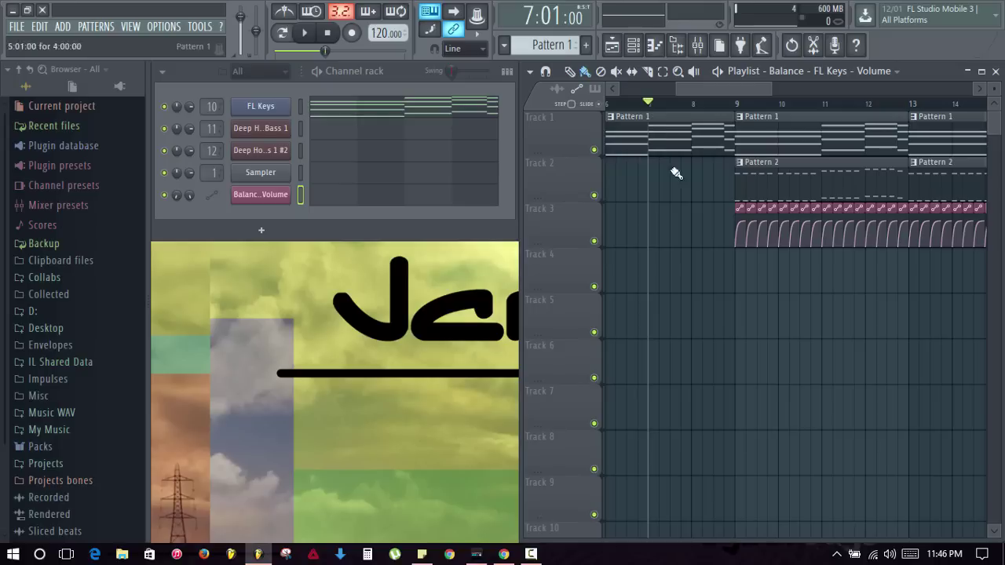
key(space)
drag(732, 239, 778, 253)
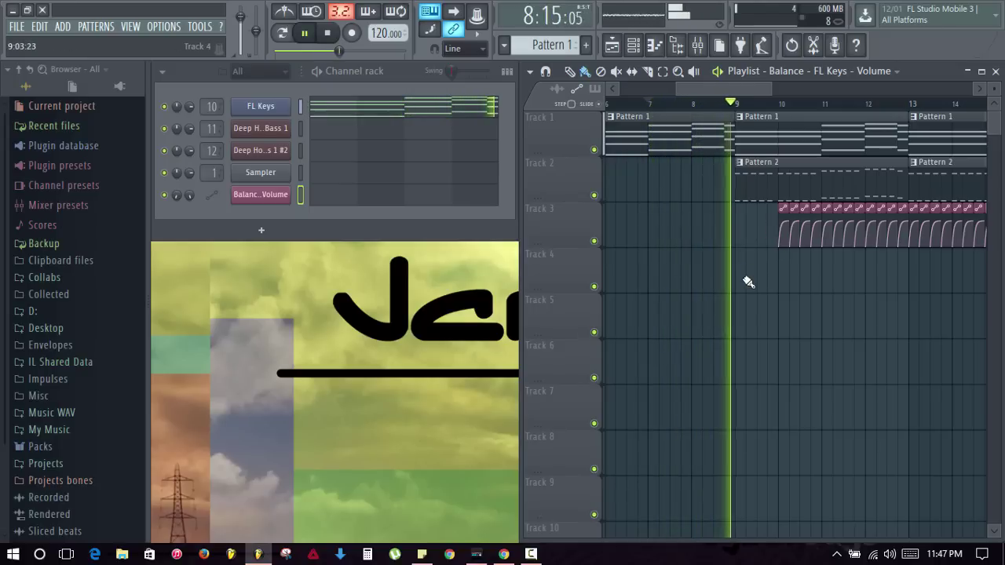
click(327, 35)
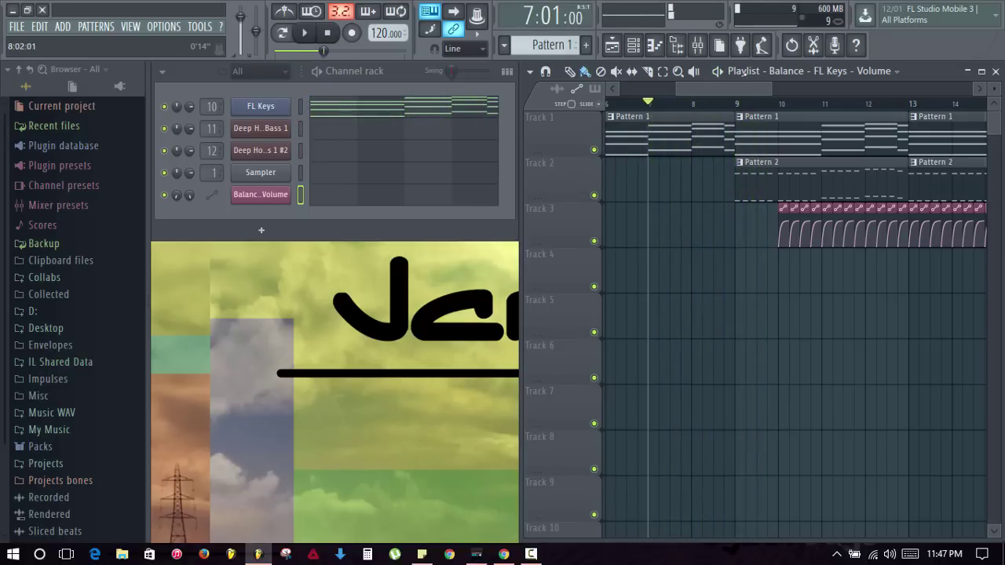
click(697, 47)
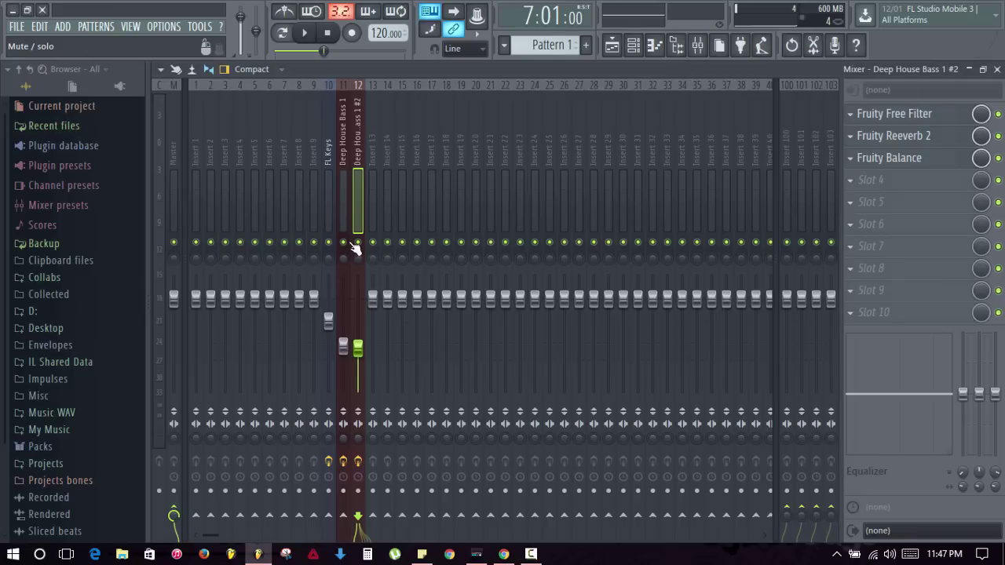
key(F9)
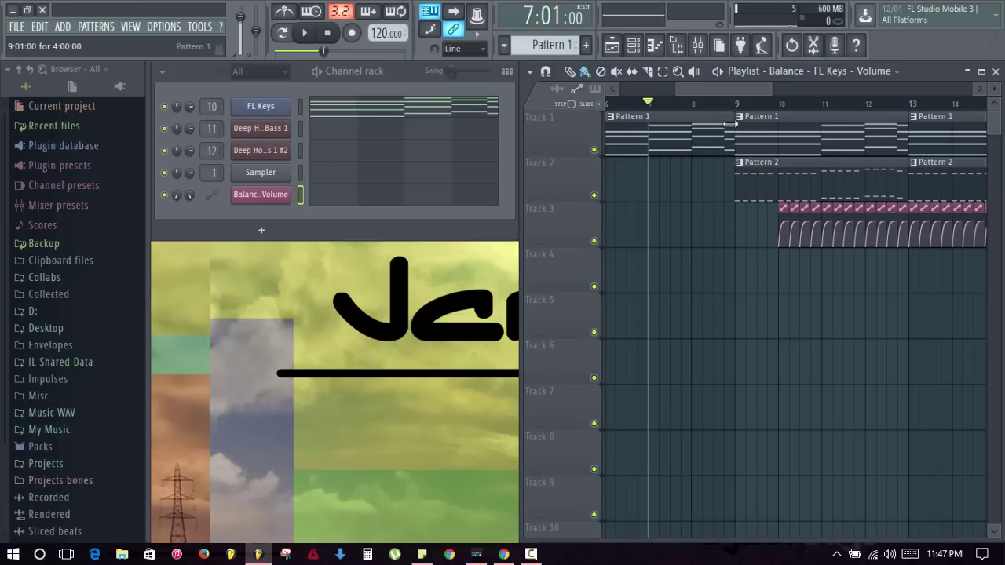
Shift all playlist clips four bars later and place one volume automation clip at bar 1 on Track 3
ctrl+scroll(731, 124, down, 5)
key(ctrl+a)
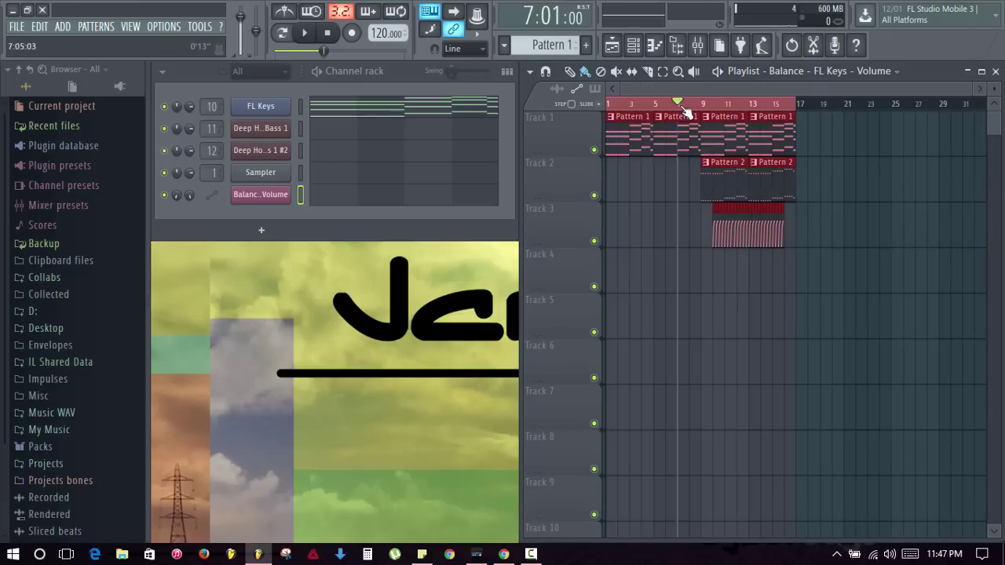
drag(631, 130, 679, 133)
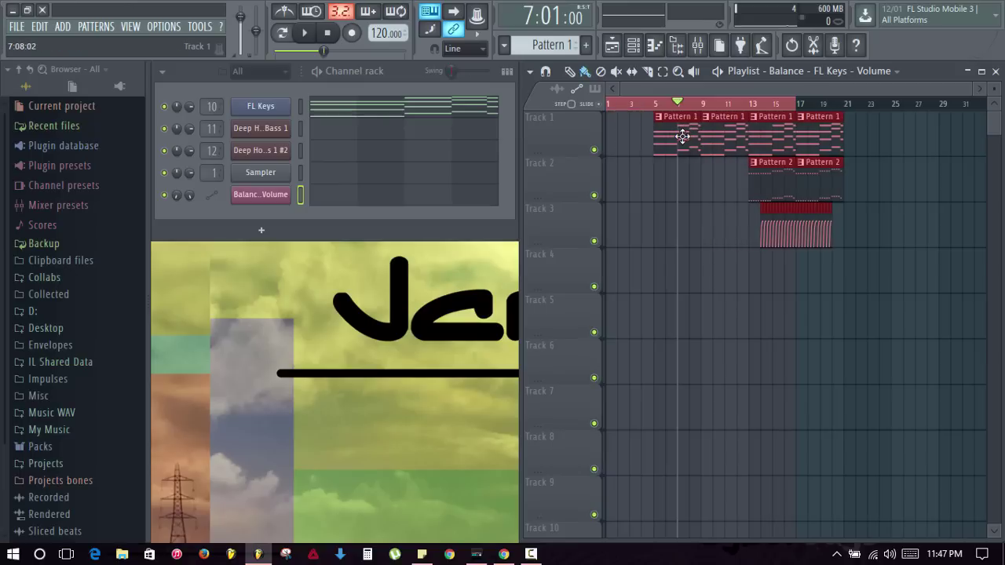
click(747, 302)
drag(611, 107, 566, 120)
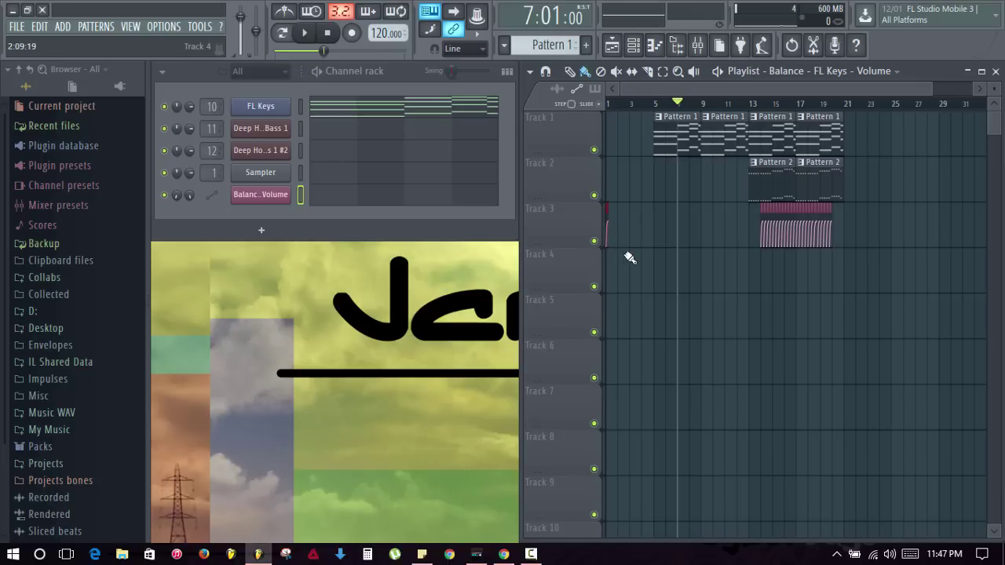
Play the arrangement from bar 12 into bar 13 to hear the chords and bass without volume automation
click(738, 106)
key(space)
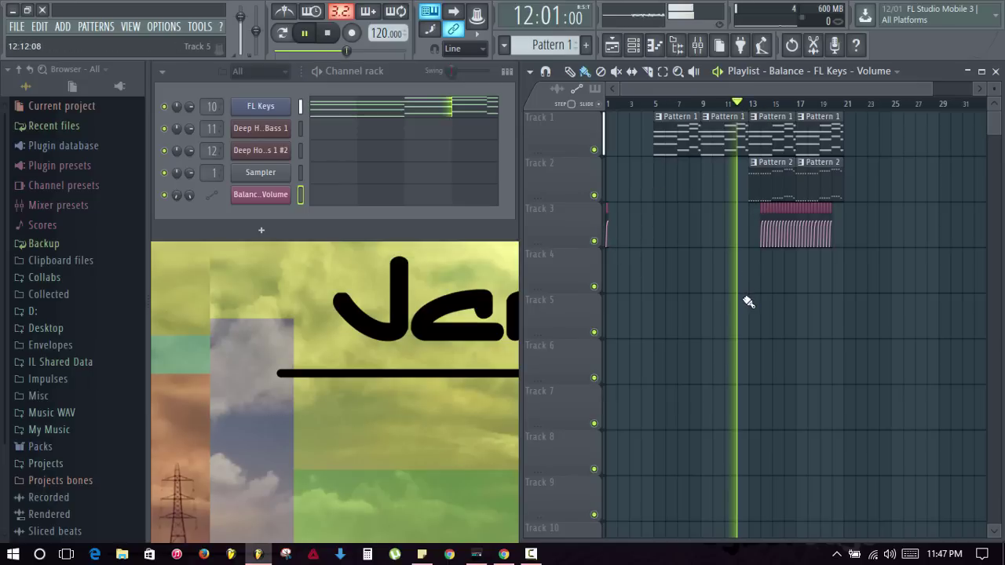
scroll(786, 102, up, 4)
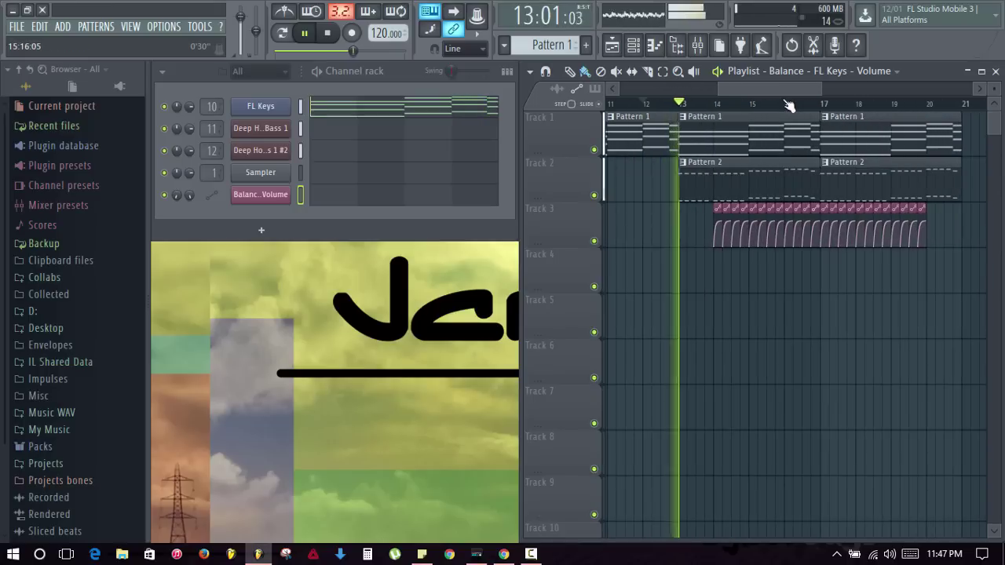
key(space)
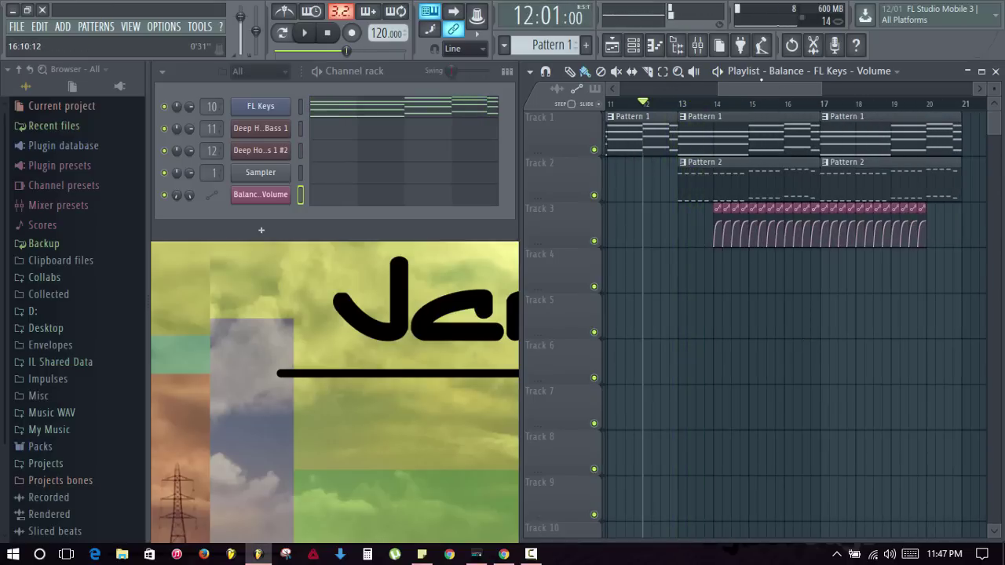
Fill bar 13 on Track 3 with volume automation clips and play the arrangement from bar 13
drag(713, 211, 682, 216)
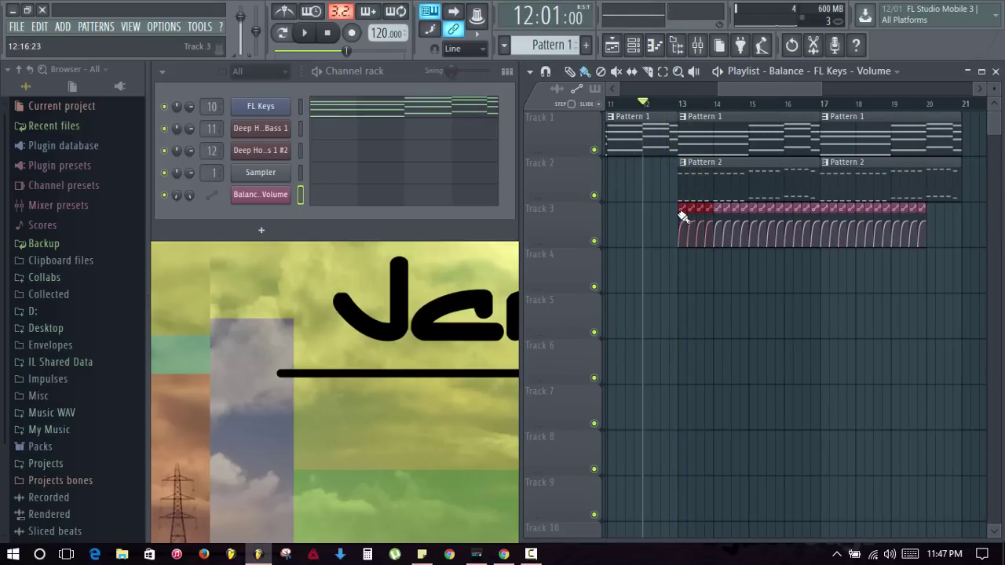
click(684, 105)
key(space)
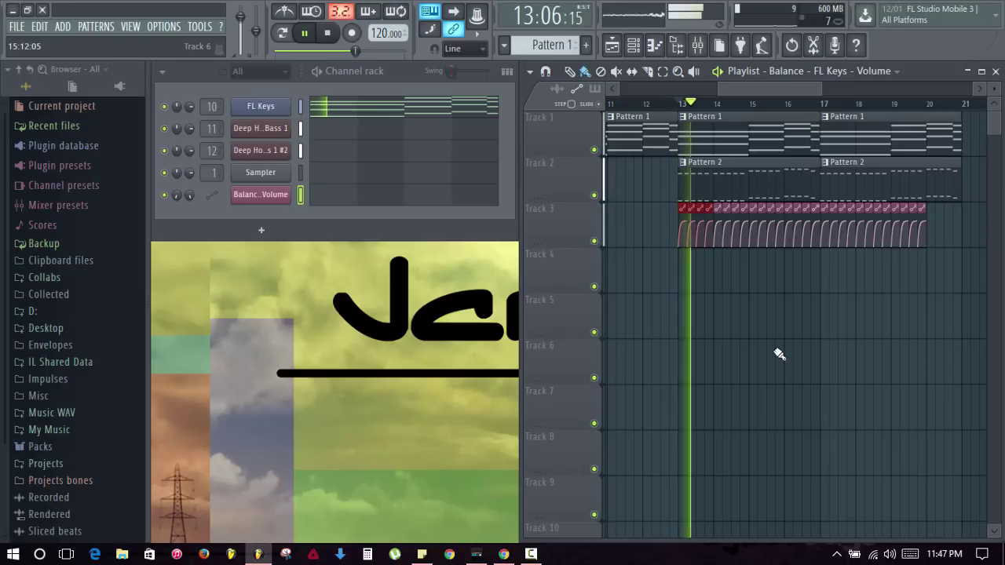
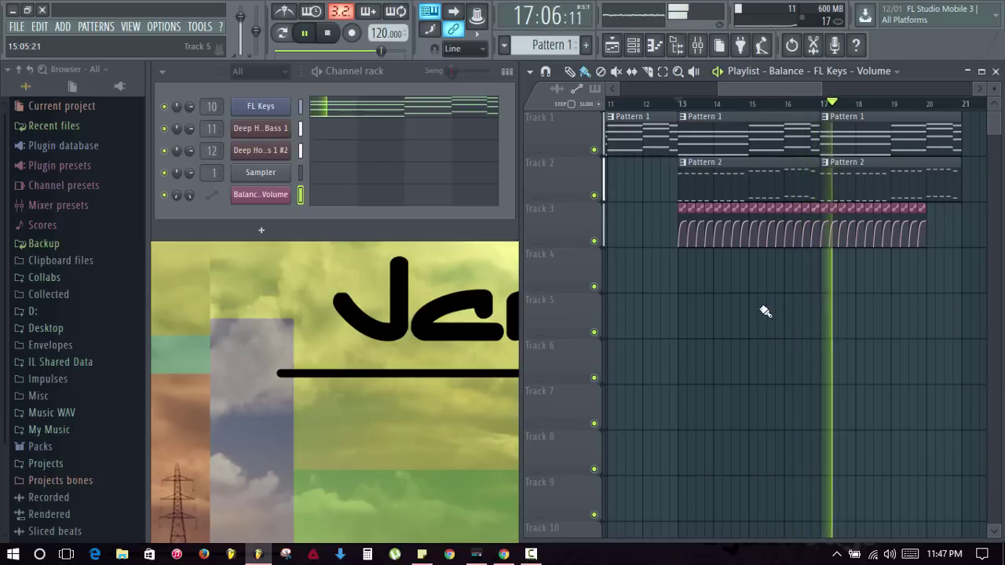
key(space)
Add a point just before the end of the volume automation clip and drop the final point to the minimum for a steep closing fall
scroll(684, 105, up, 4)
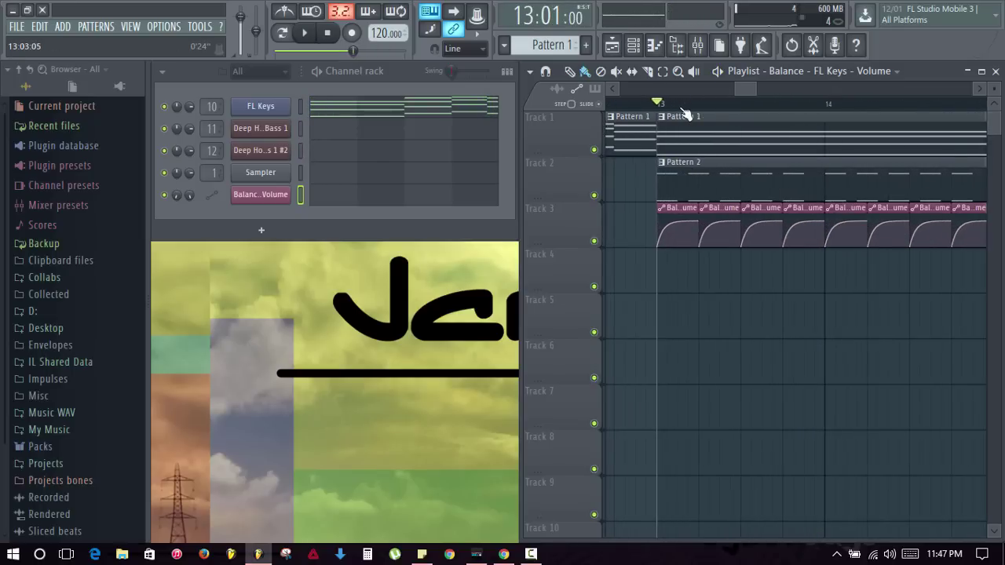
scroll(684, 114, up, 4)
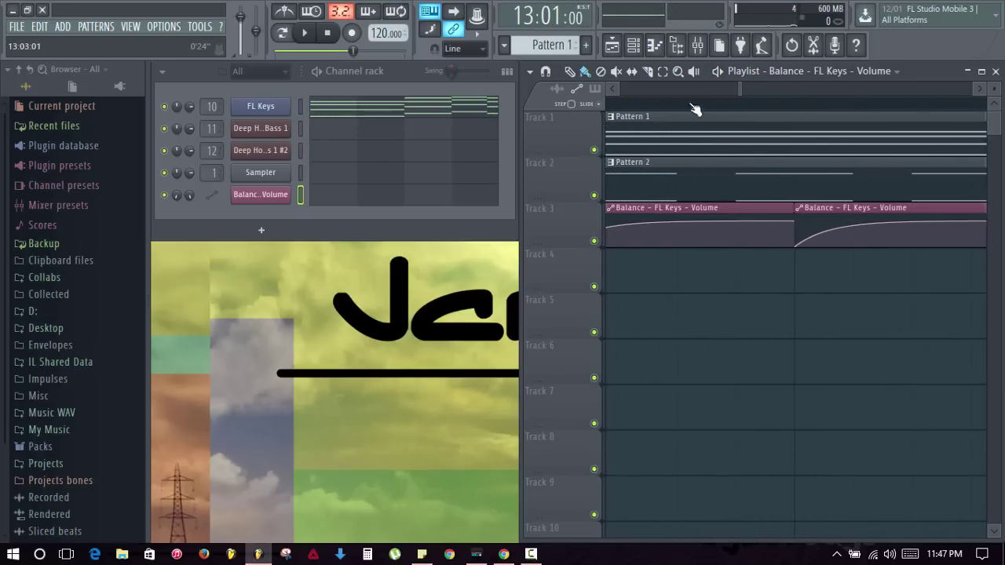
scroll(778, 110, down, 3)
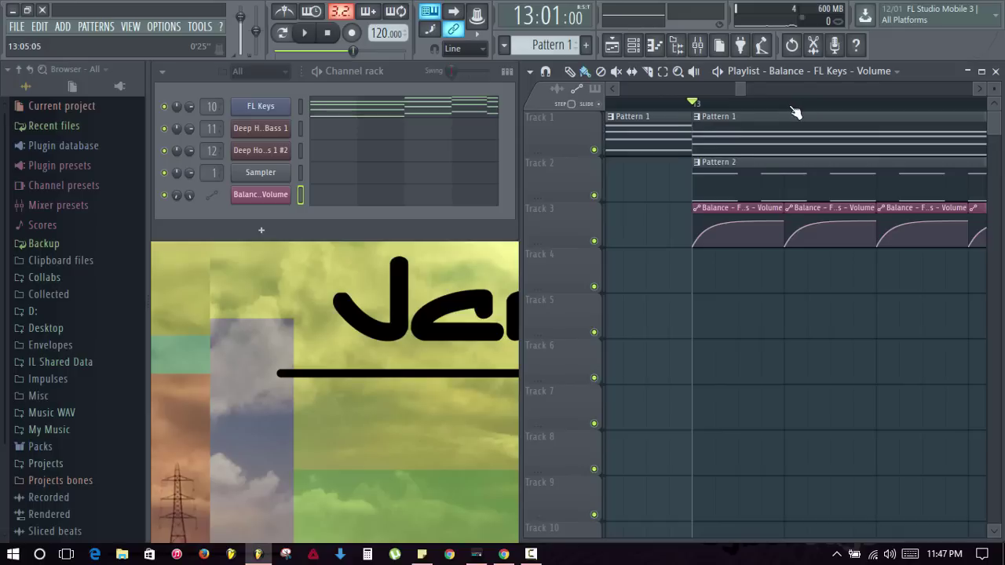
scroll(795, 112, up, 2)
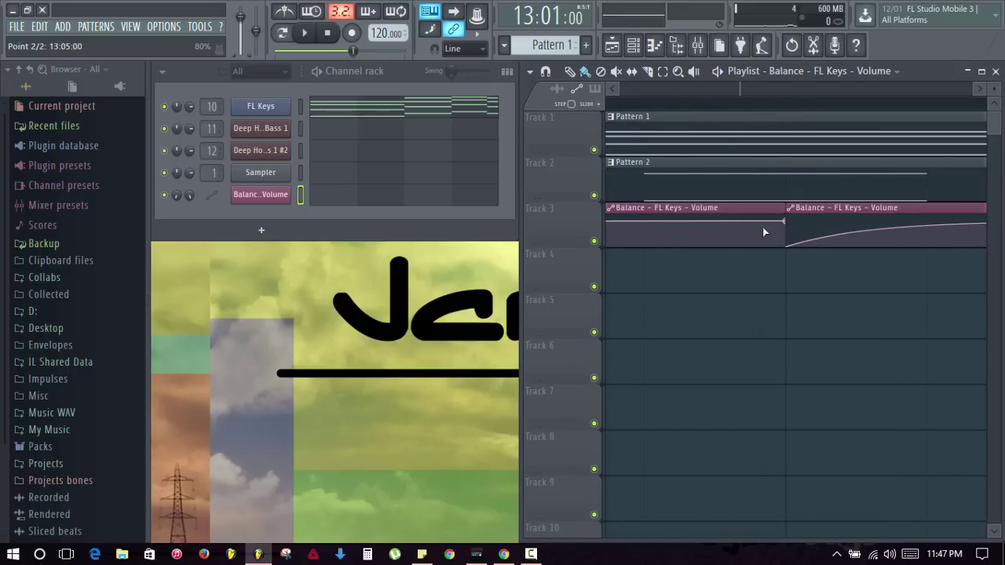
right_click(645, 222)
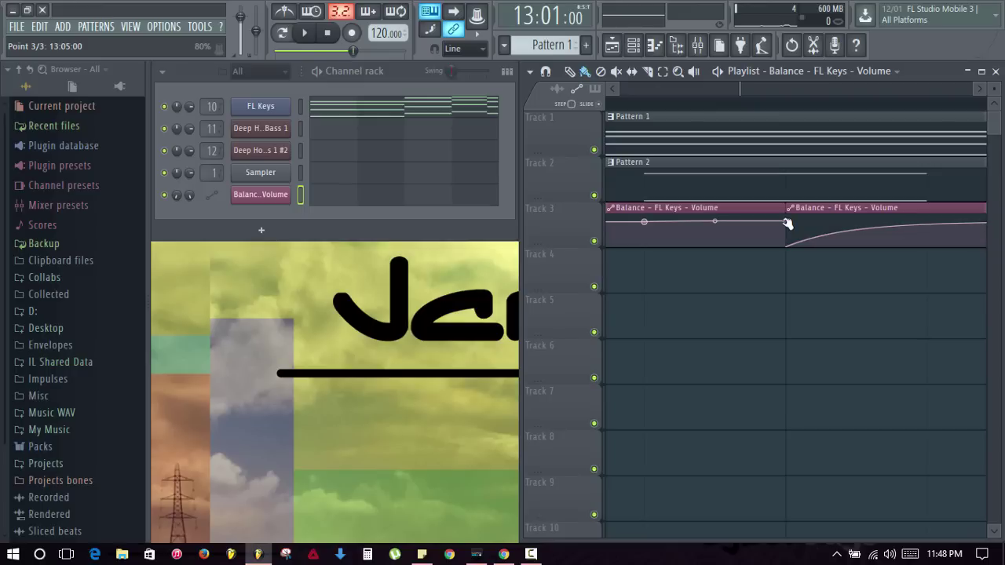
drag(774, 224, 666, 223)
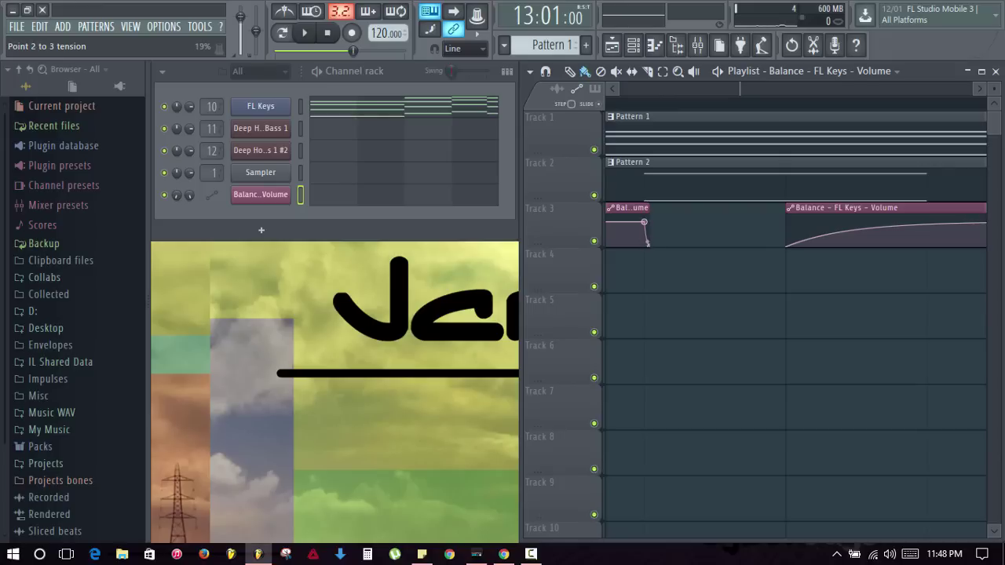
drag(645, 244, 646, 228)
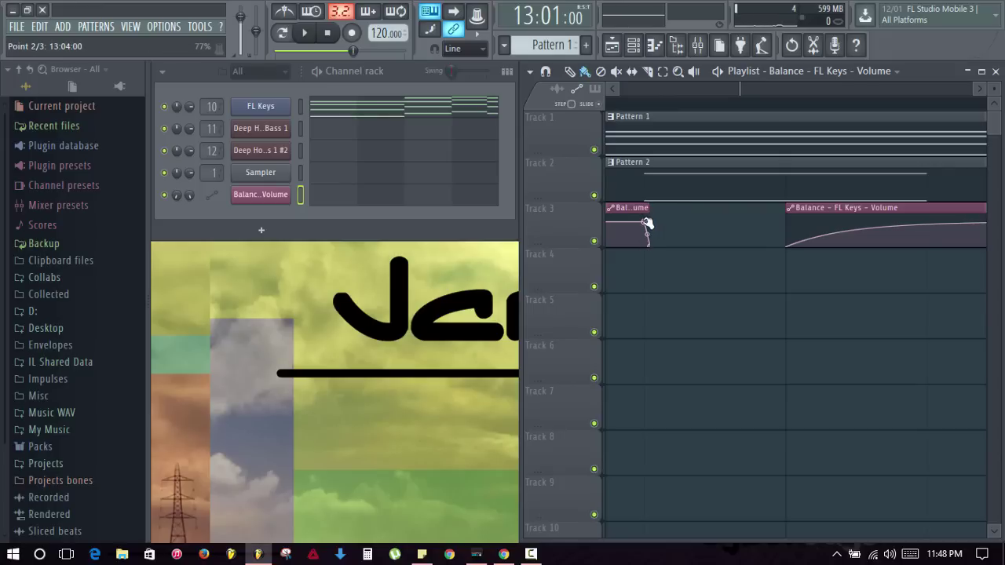
drag(641, 224, 783, 225)
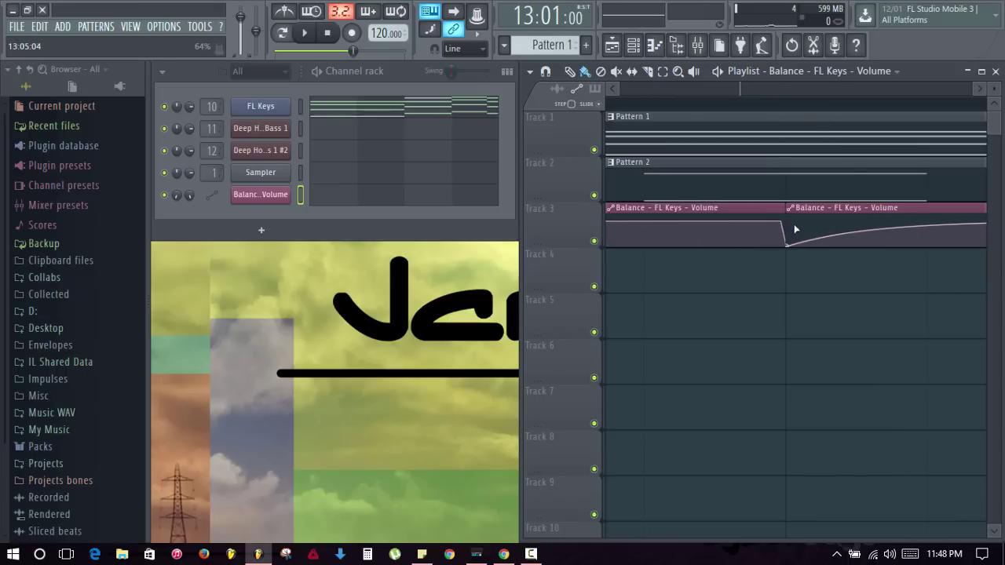
Play the arrangement from bar 13 to check the reshaped volume automation, then stop playback
scroll(794, 108, down, 6)
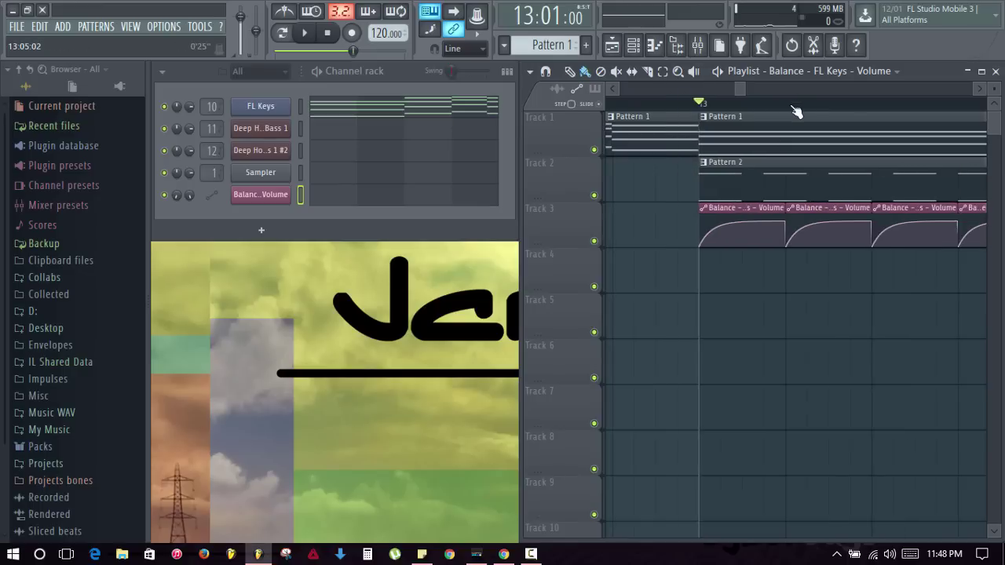
key(space)
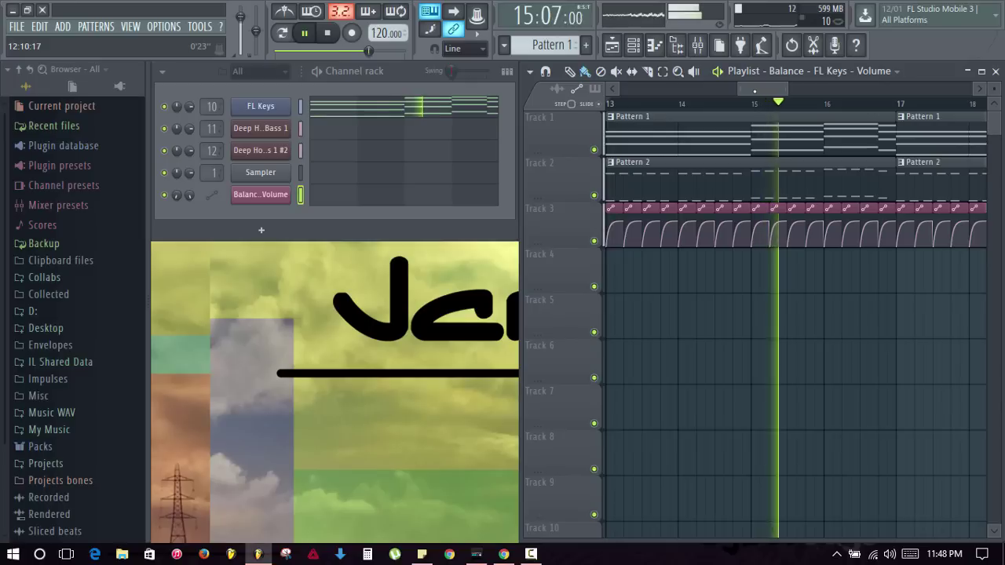
scroll(760, 107, down, 2)
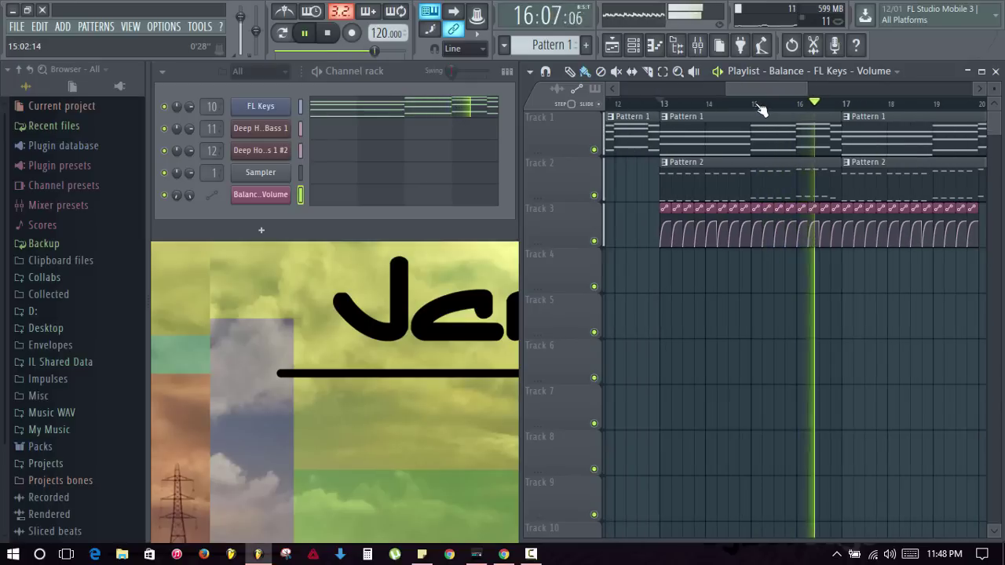
key(space)
scroll(759, 107, down, 2)
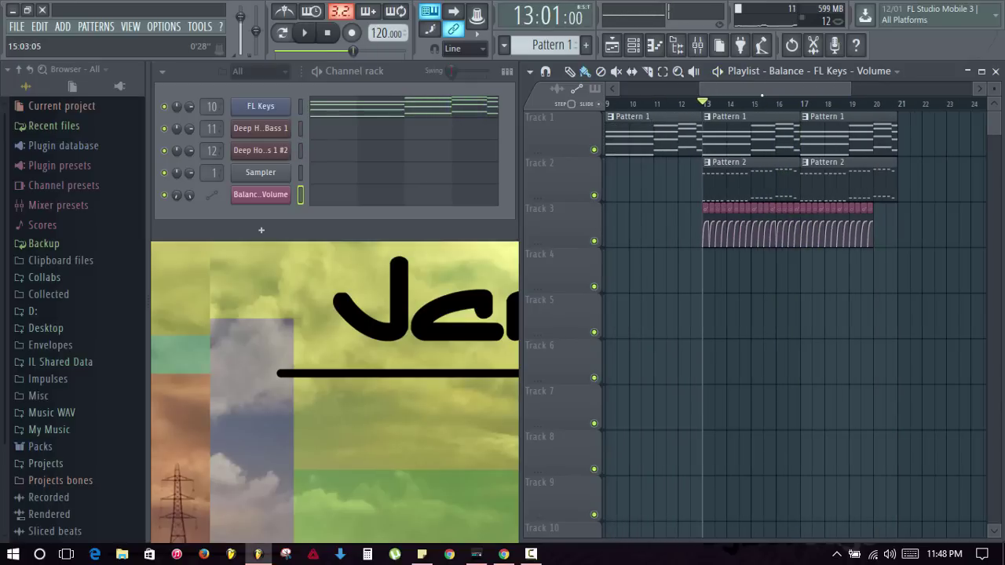
Show only the Unsorted channels in the channel rack and create a new empty pattern, Pattern 3
click(259, 71)
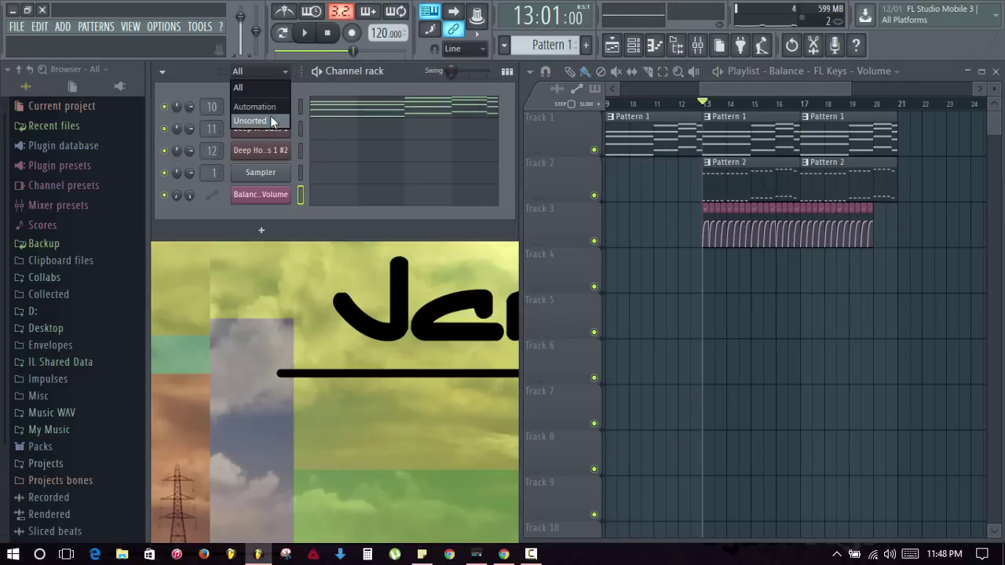
click(253, 88)
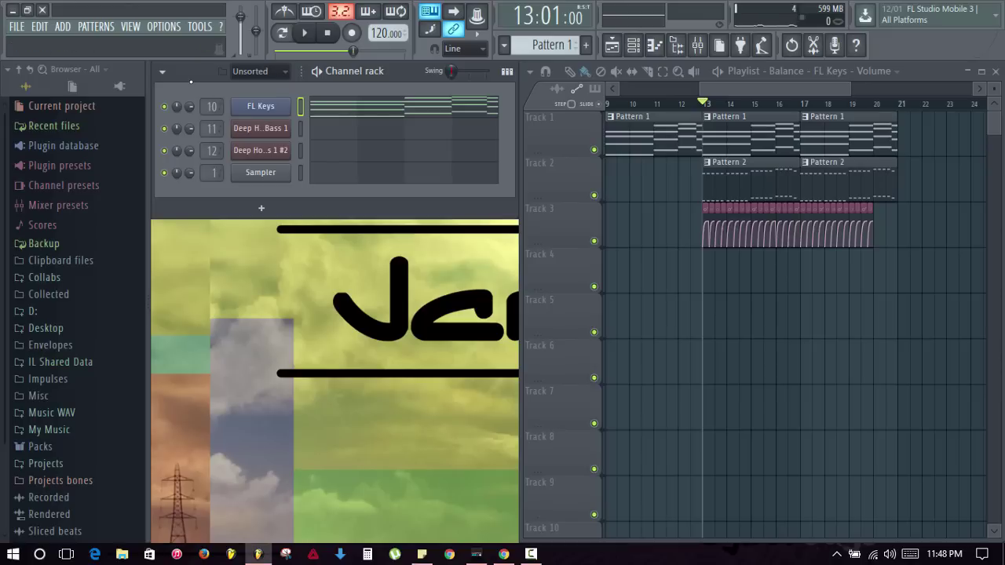
click(585, 45)
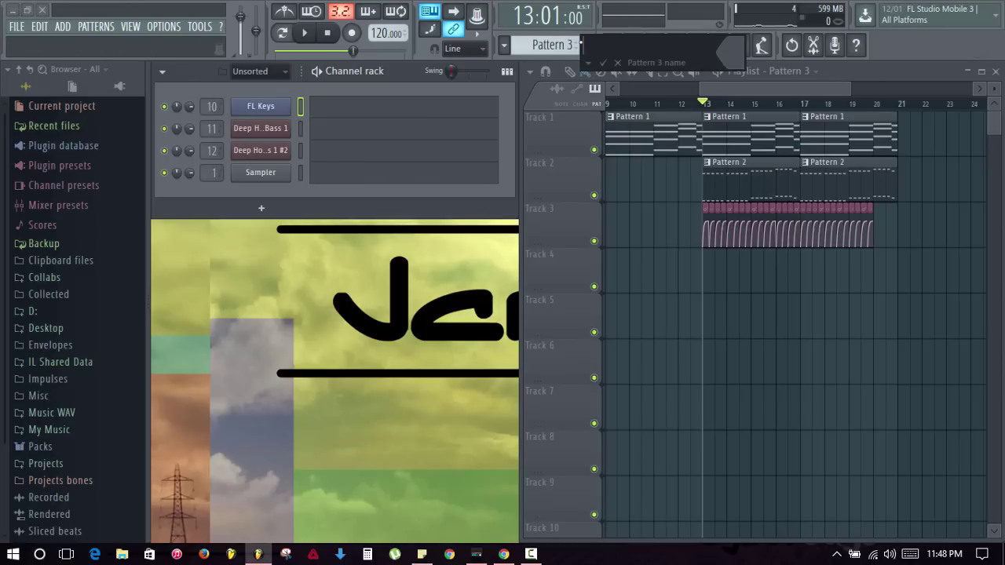
key(Return)
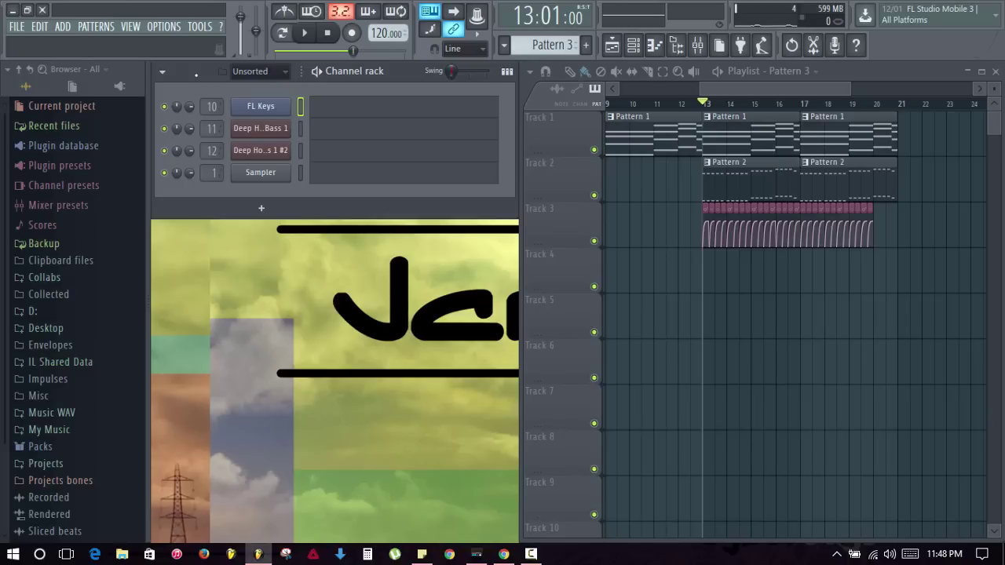
key(KP_Subtract)
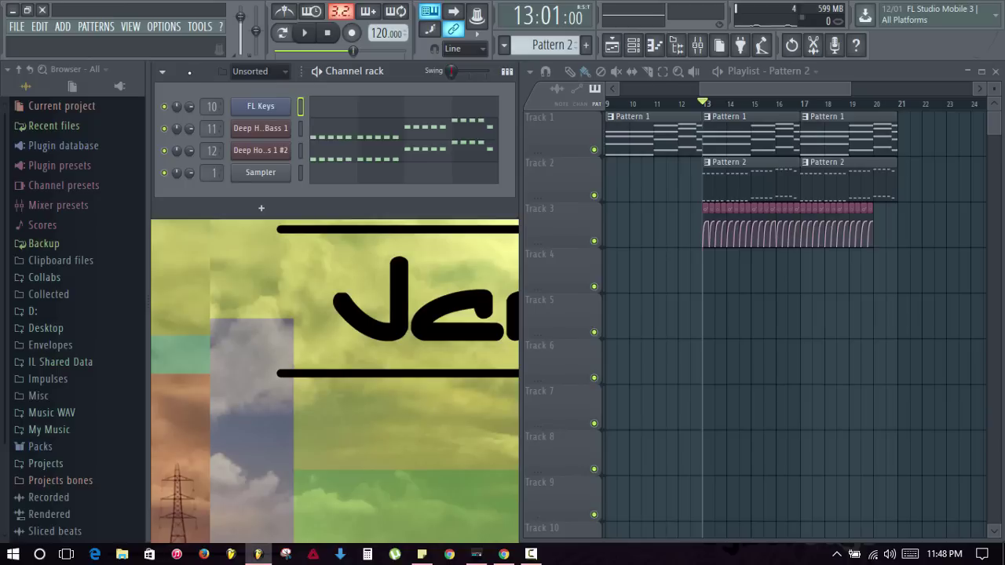
key(KP_Add)
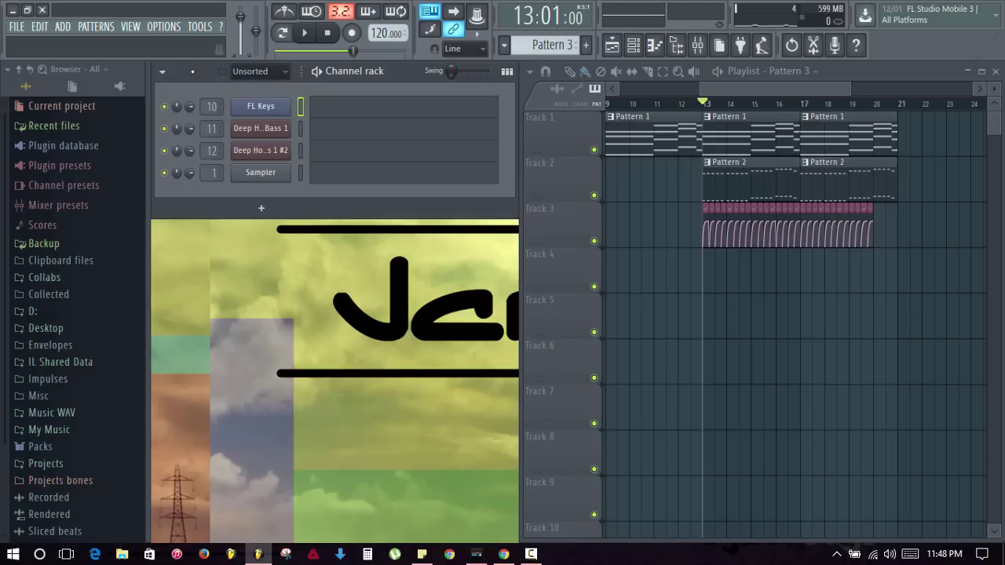
Find VEH3 Kicks 028 among the user samples in the browser and load it into the Sampler channel
scroll(55, 267, down, 4)
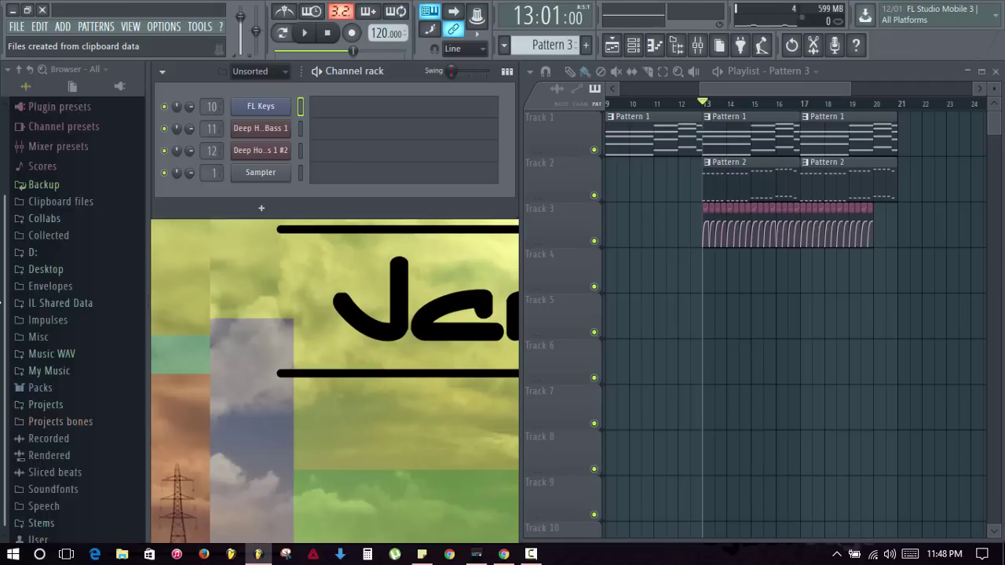
click(51, 534)
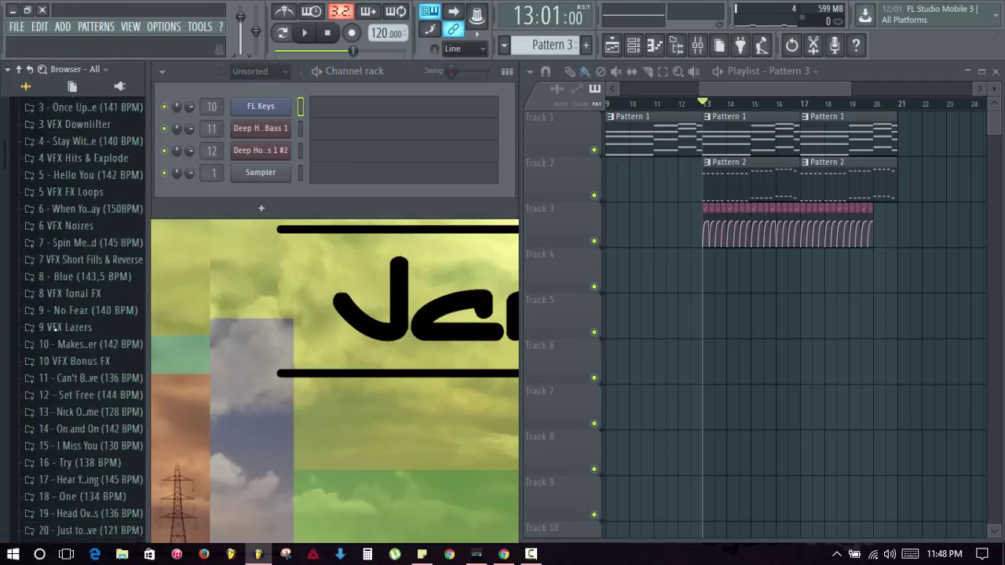
scroll(63, 329, down, 10)
scroll(59, 328, down, 15)
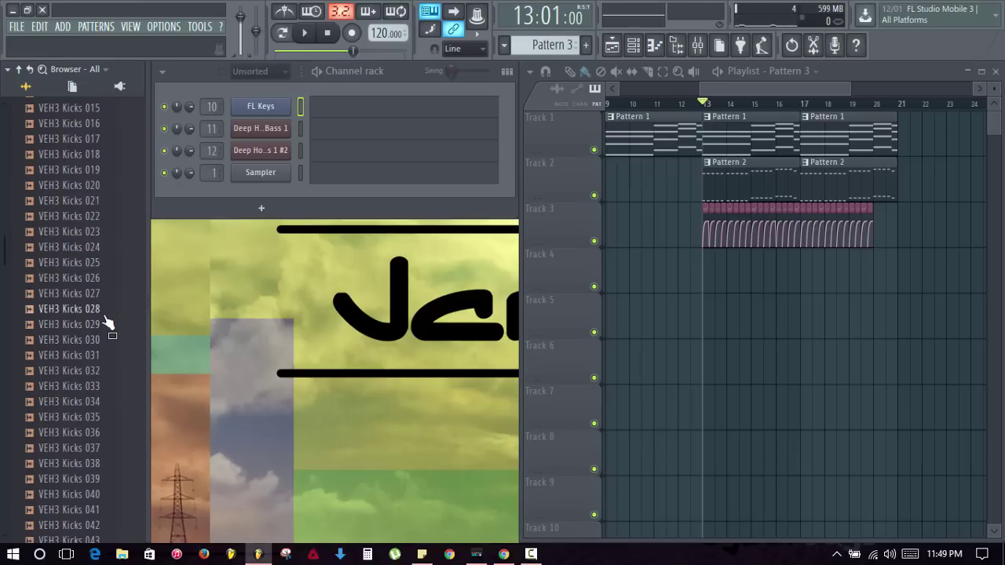
drag(102, 311, 278, 174)
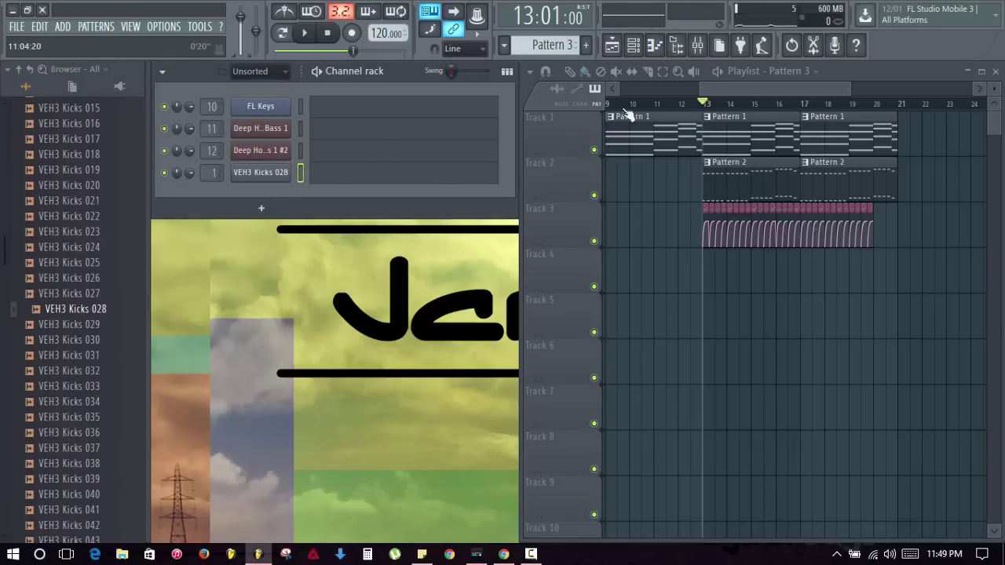
drag(33, 311, 274, 195)
key(alt+Delete)
key(Return)
Lower the volume of the VEH3 Kicks 028 mixer track while repeatedly auditioning the kick
click(698, 44)
click(198, 531)
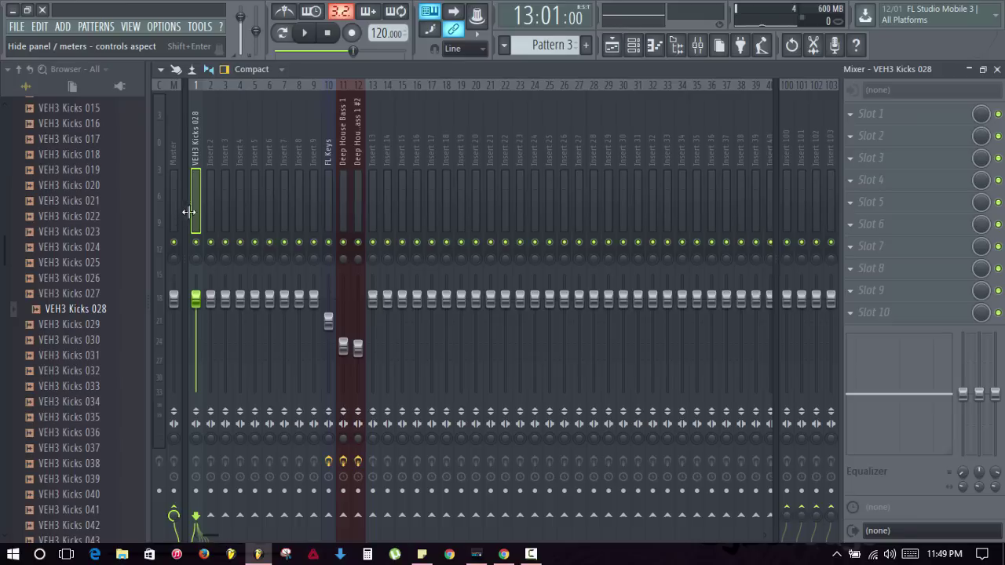
key(z)
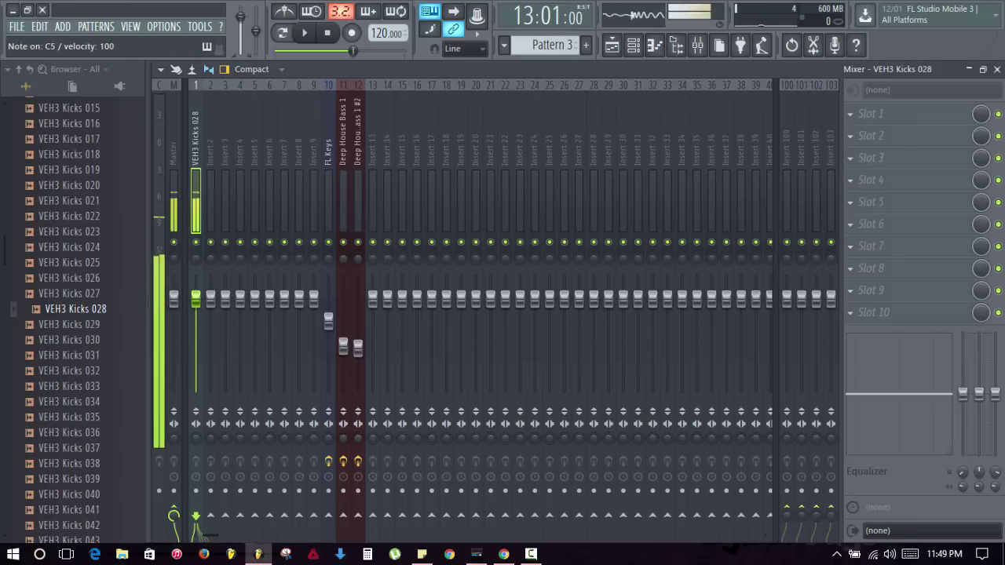
drag(196, 298, 196, 321)
key(z)
key(z)
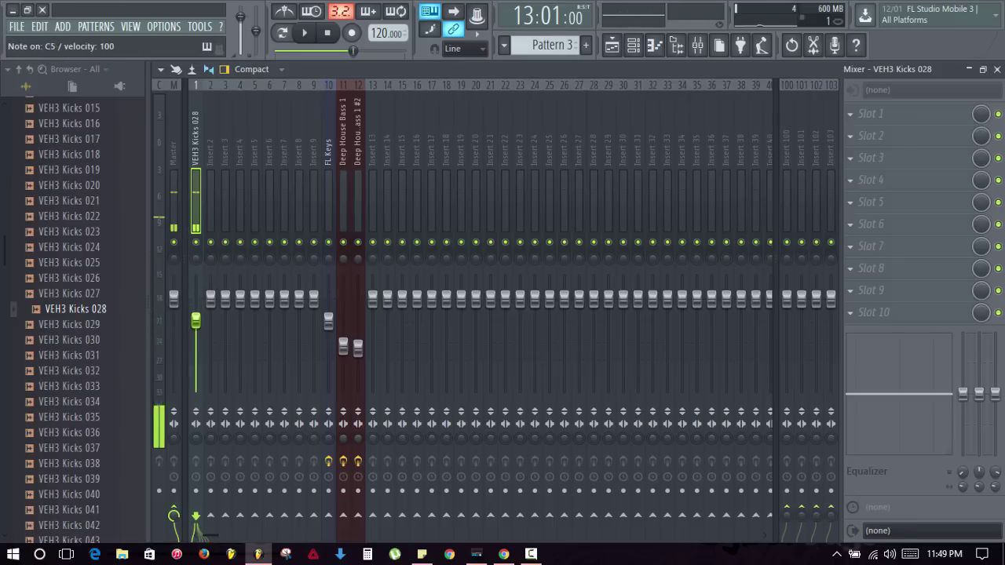
key(z)
key(z)
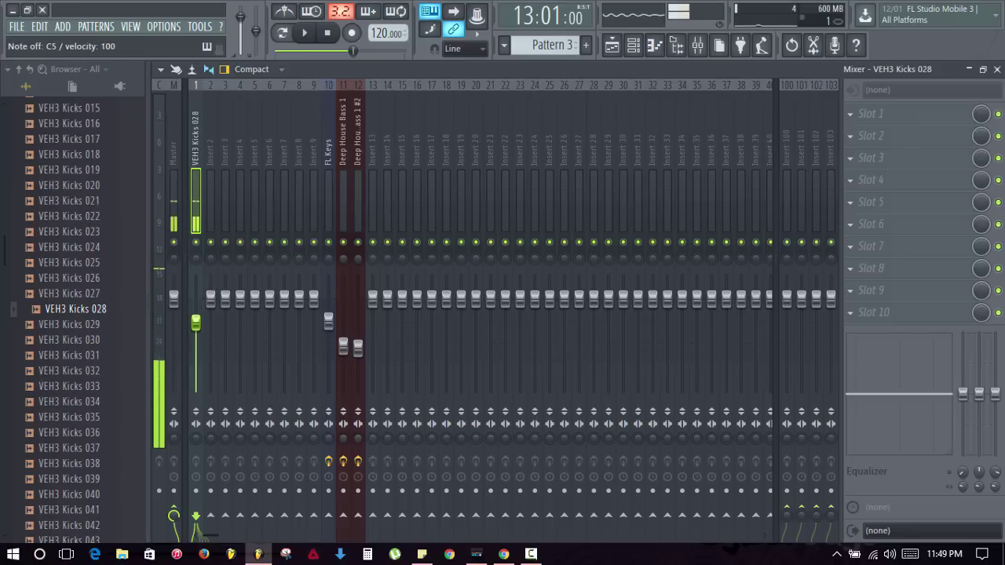
key(z)
key(z)
key(z)
key(z)
key(z)
key(z)
key(z)
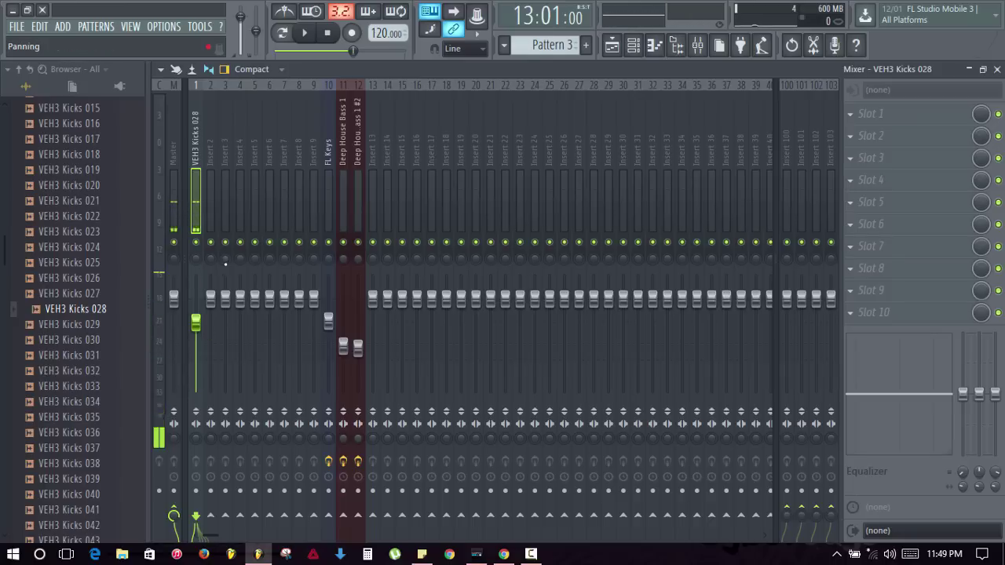
key(z)
Add Fruity Parametric EQ 2 to the kick track's first effect slot and cut the lowest frequencies steeply with band 1
click(853, 121)
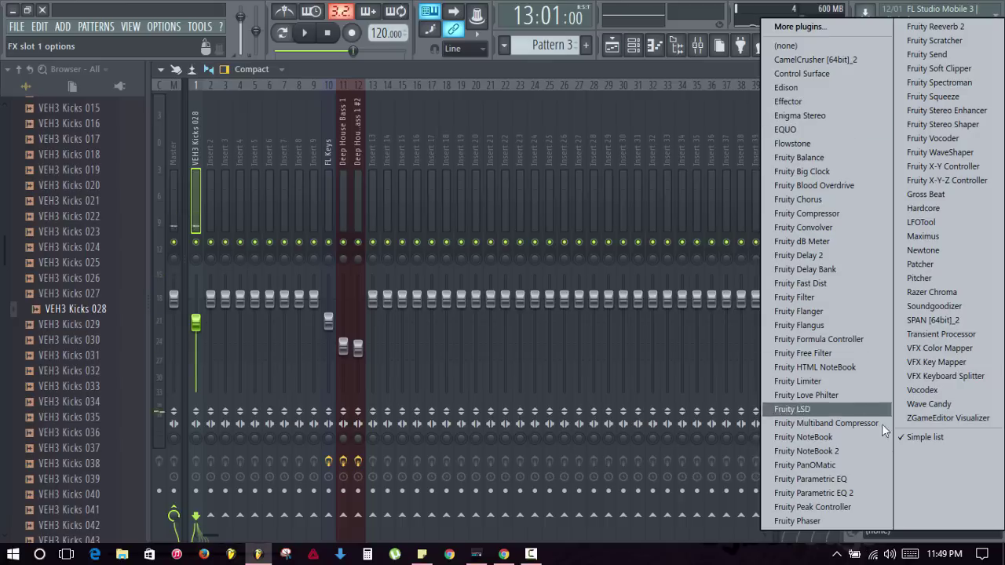
click(861, 492)
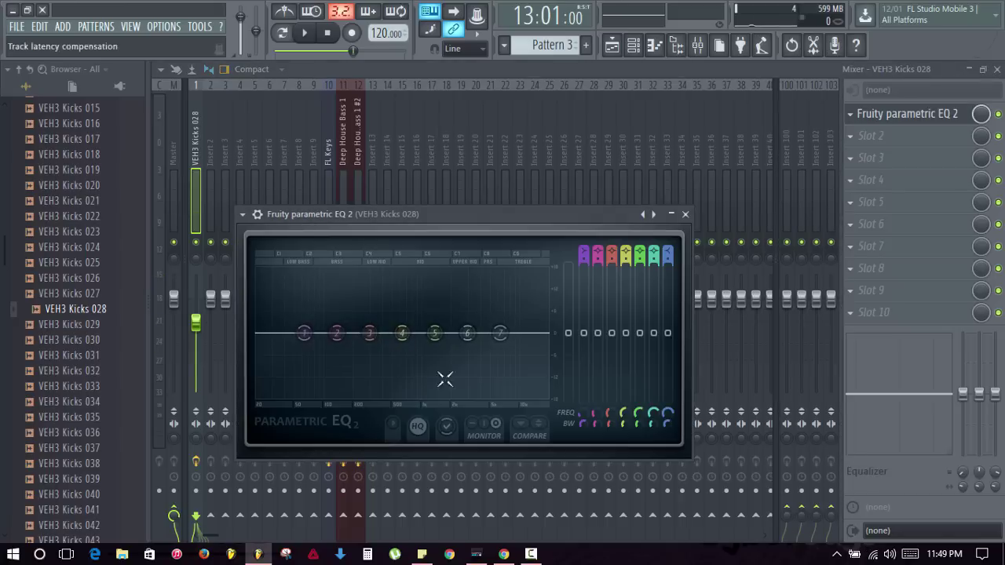
right_click(304, 334)
mouse_move(328, 386)
click(378, 471)
drag(303, 336, 256, 398)
Boost EQ bands 2, 3 and 4 across the kick's low frequencies, with band 2 at about 34 Hz
drag(337, 336, 278, 316)
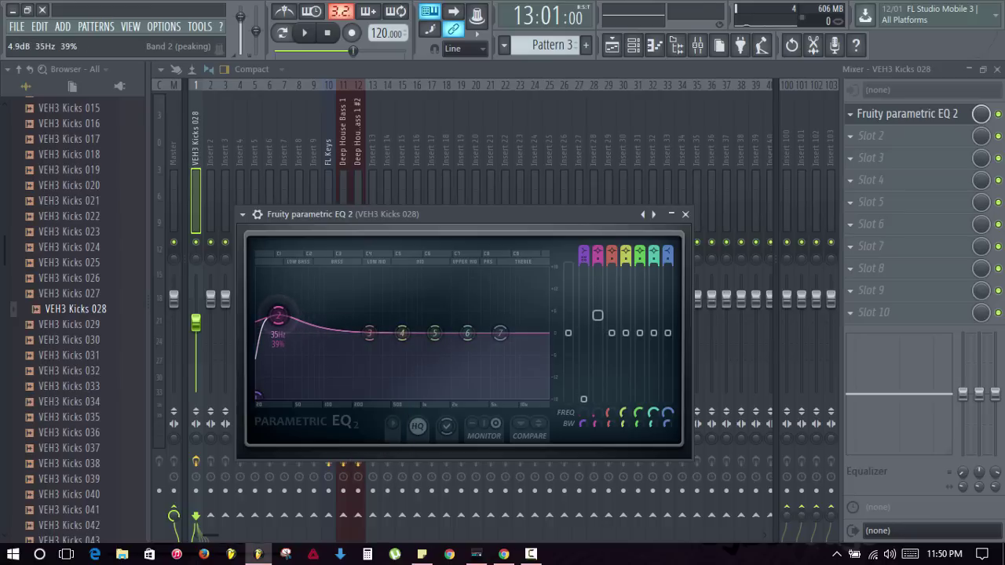
drag(369, 334, 315, 323)
drag(402, 333, 345, 326)
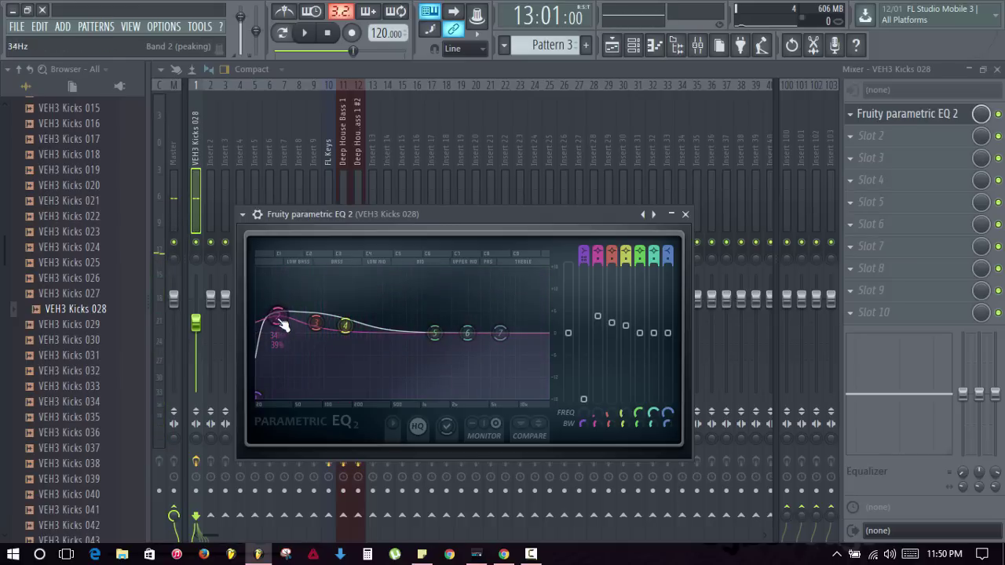
drag(280, 319, 346, 328)
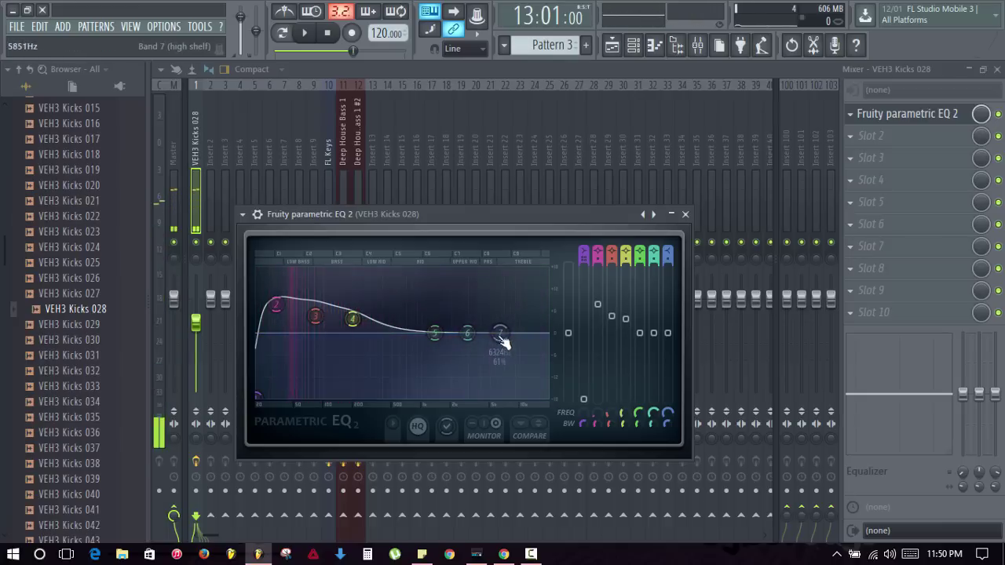
Turn EQ band 7 into a steep low pass near 5 kHz, dip band 6 slightly beside it, and audition the kick
drag(500, 335, 514, 397)
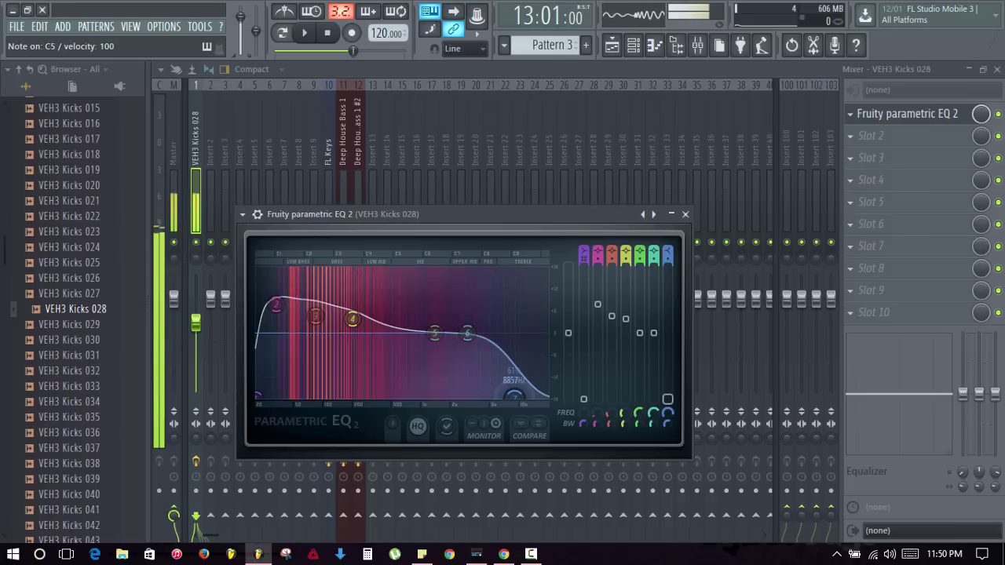
right_click(514, 397)
mouse_move(544, 441)
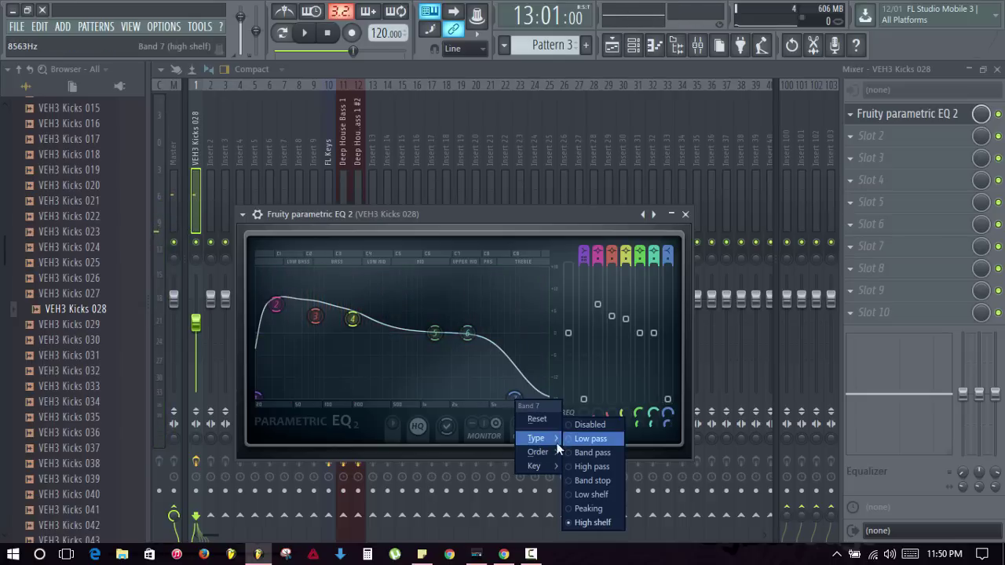
click(589, 453)
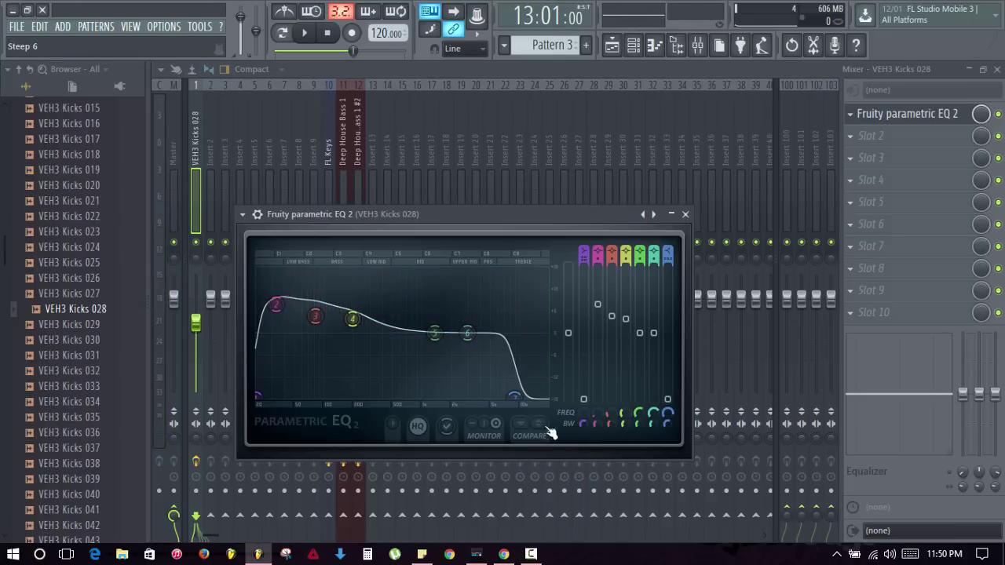
drag(515, 397, 501, 395)
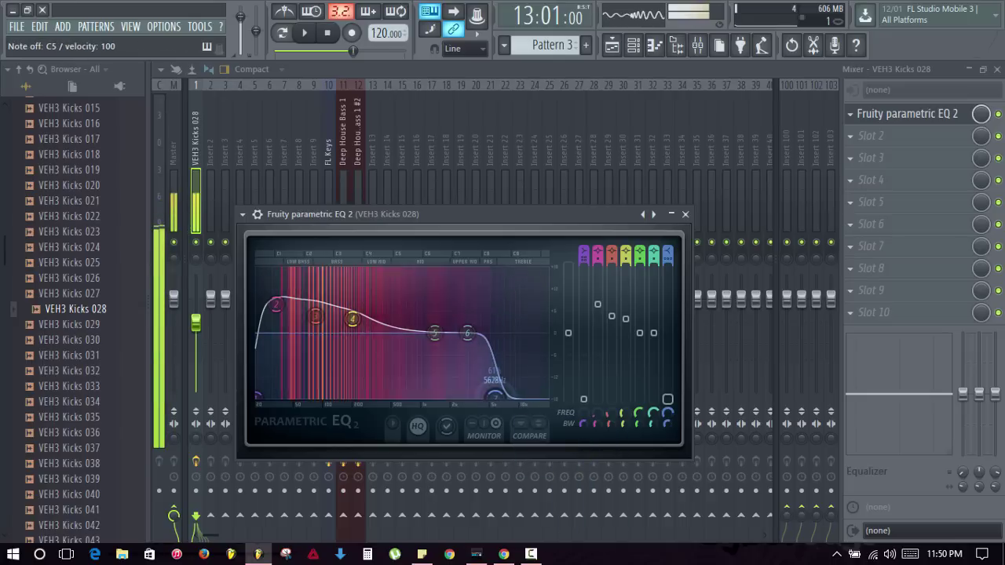
drag(467, 333, 492, 347)
drag(496, 396, 492, 397)
key(z)
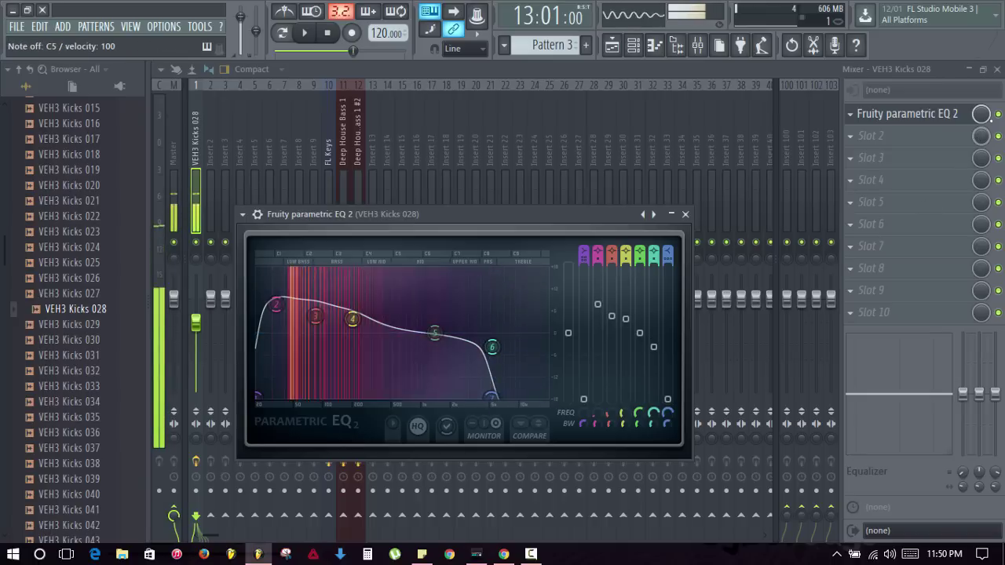
Compare the kick's sound with Fruity Parametric EQ 2 bypassed and enabled
click(998, 115)
key(z)
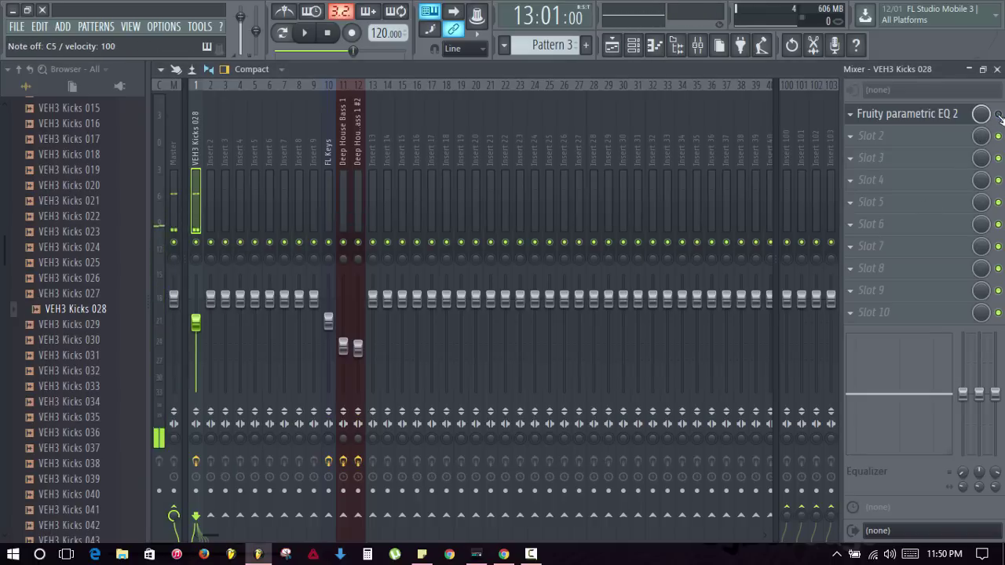
key(z)
Add CamelCrusher to the kick track's second effect slot, load its Subtle Master preset, and close both effect windows
click(859, 138)
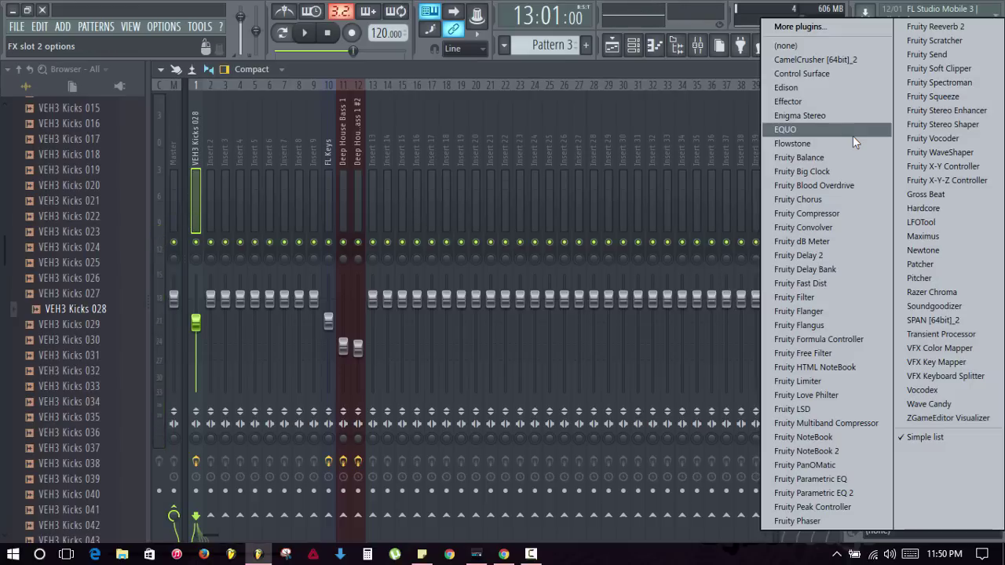
click(854, 60)
drag(434, 235, 490, 133)
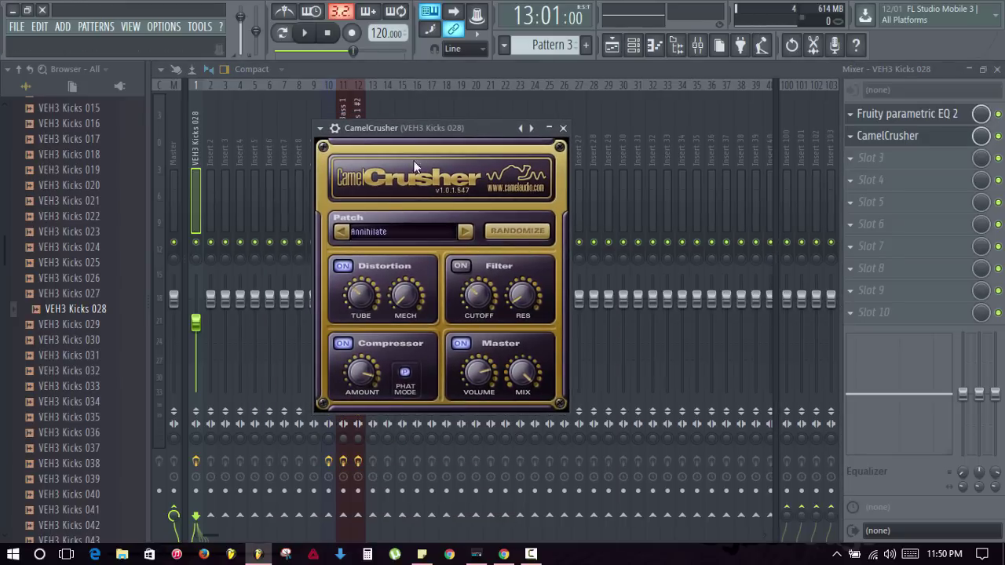
click(319, 128)
mouse_move(364, 174)
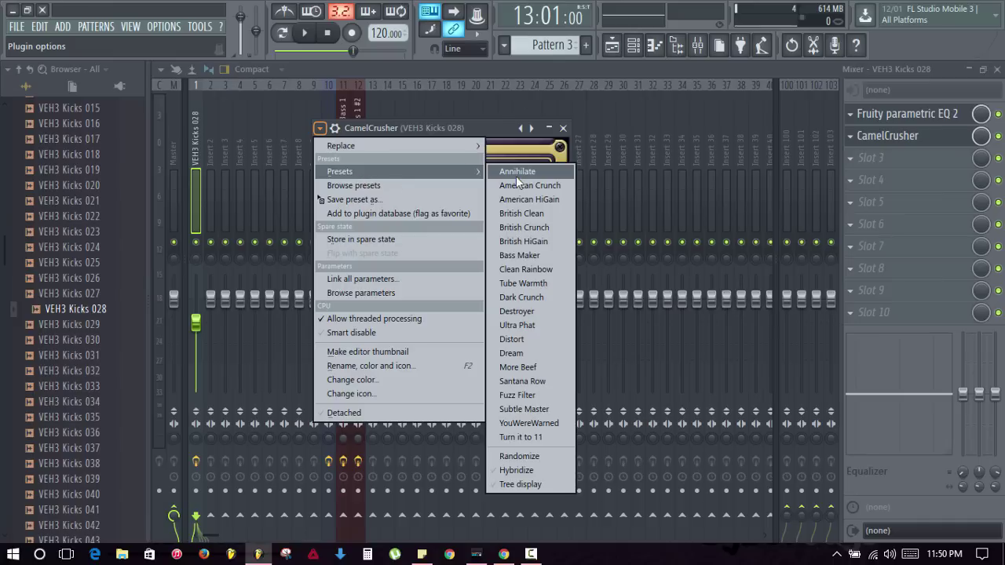
click(540, 409)
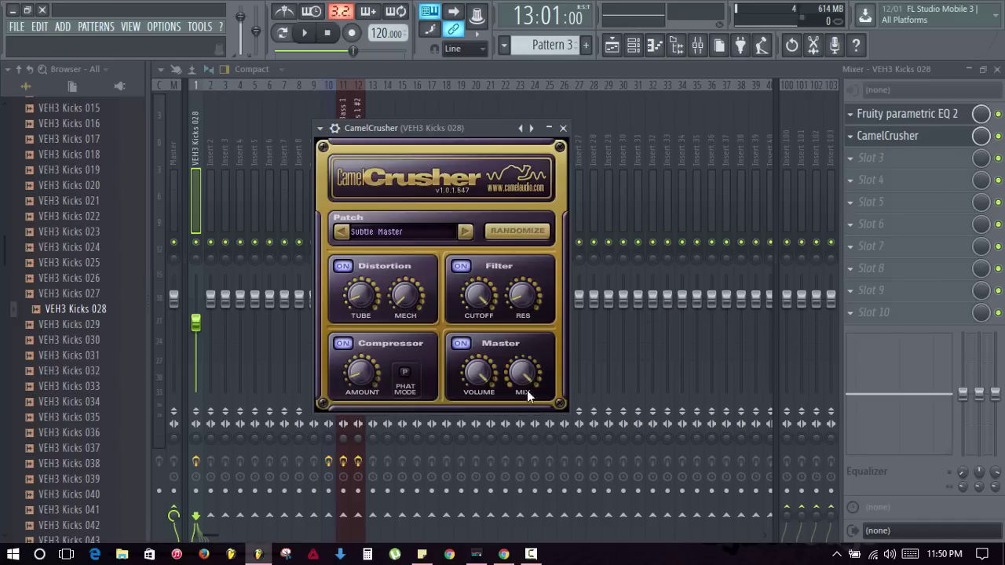
click(565, 128)
click(685, 213)
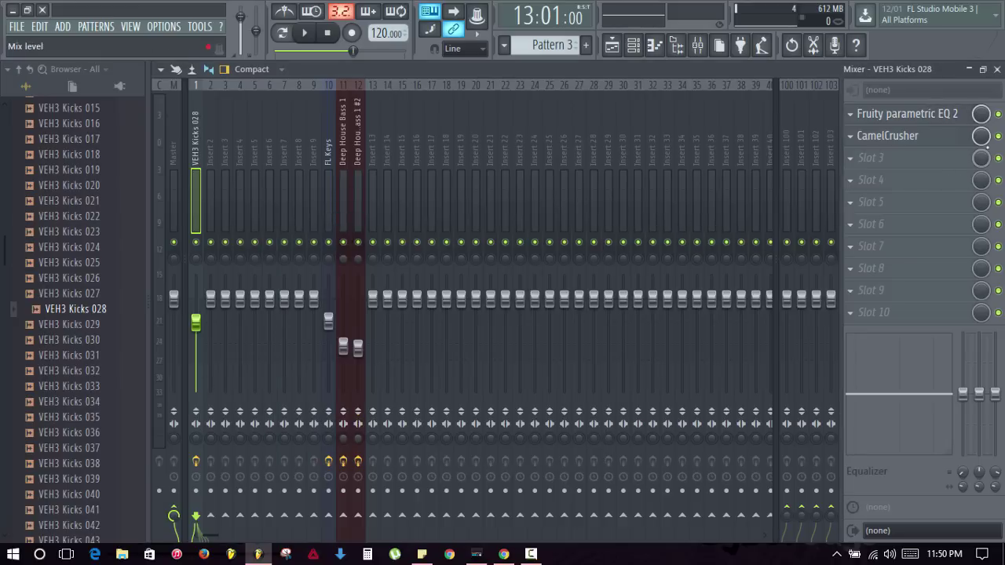
Compare the kick with and without CamelCrusher and lower the kick's mixer track volume further
click(999, 137)
key(z)
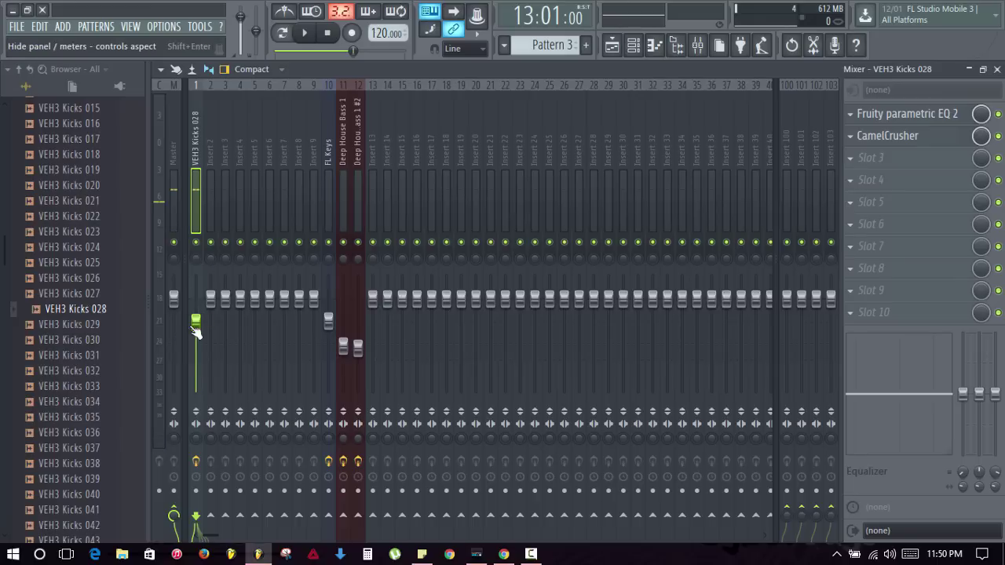
drag(196, 322, 196, 341)
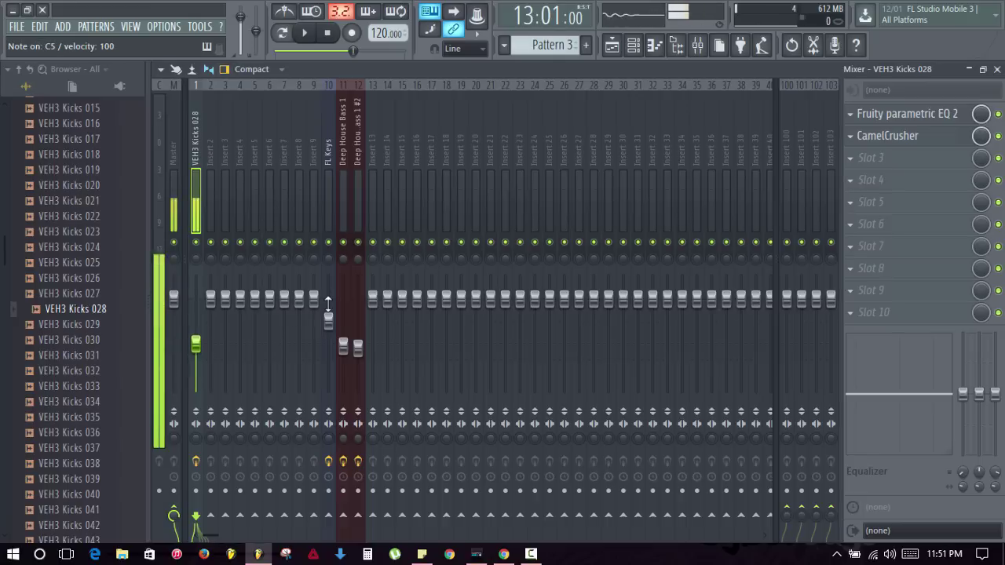
Try placing C5 kick notes on the beats of bar 1 in Pattern 3
click(996, 69)
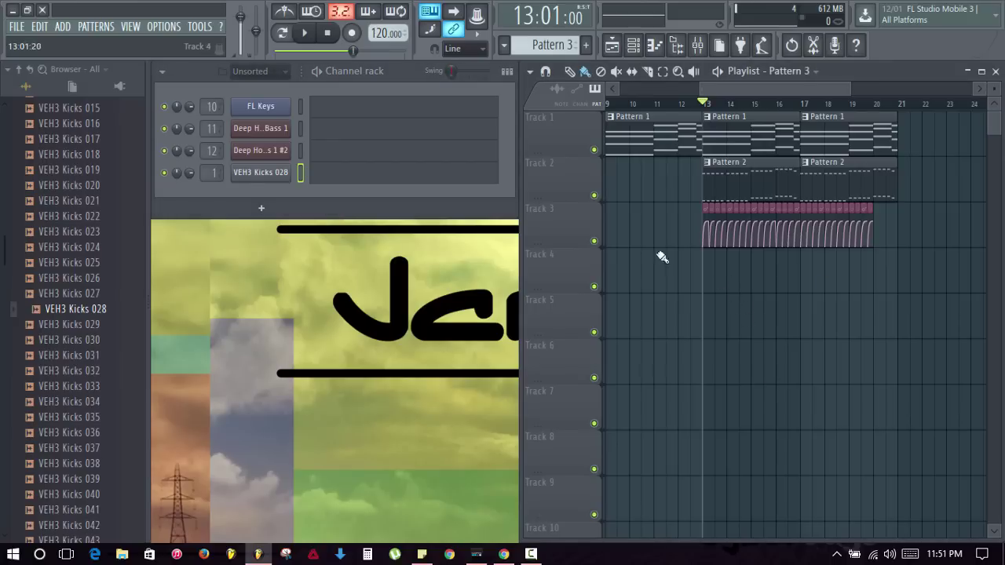
click(325, 176)
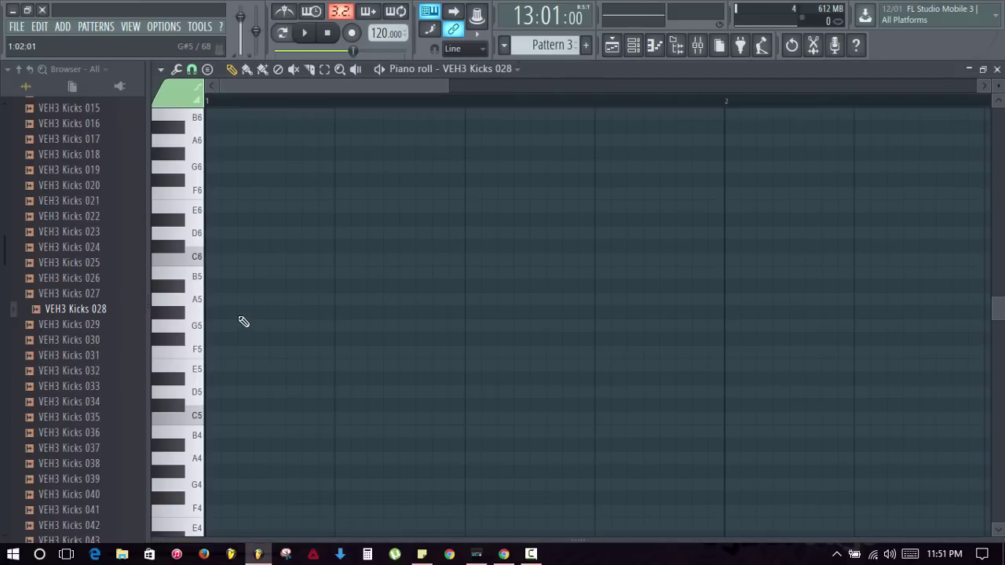
click(214, 418)
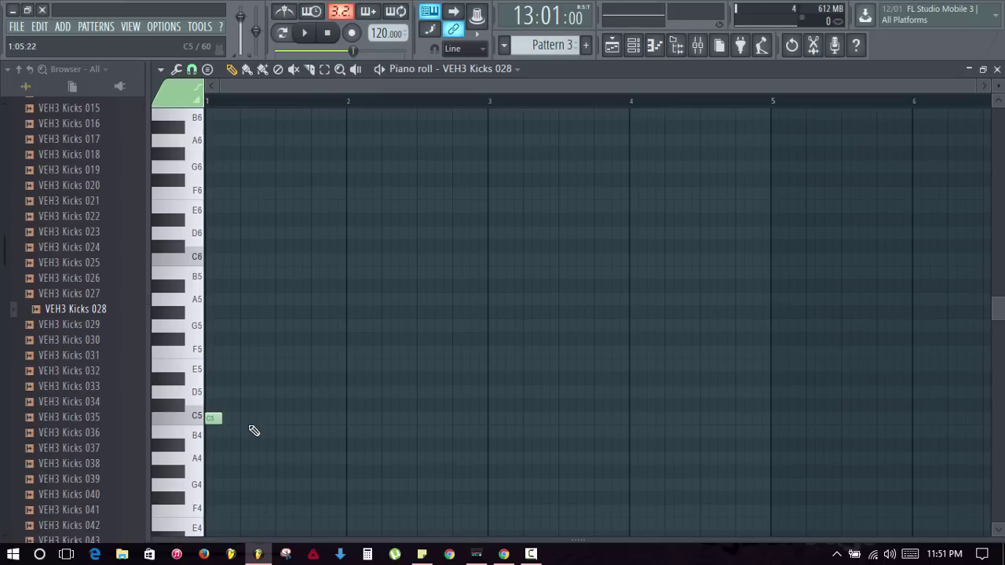
click(245, 419)
click(283, 418)
click(319, 418)
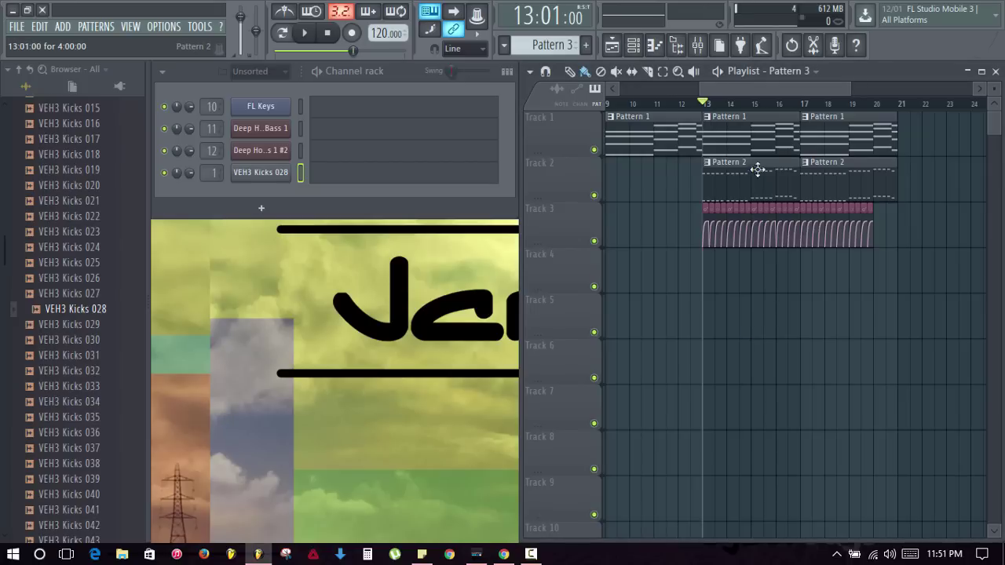
Select Pattern 2 and check its bass notes against the empty piano roll of the VEH3 Kicks 028 channel
click(758, 170)
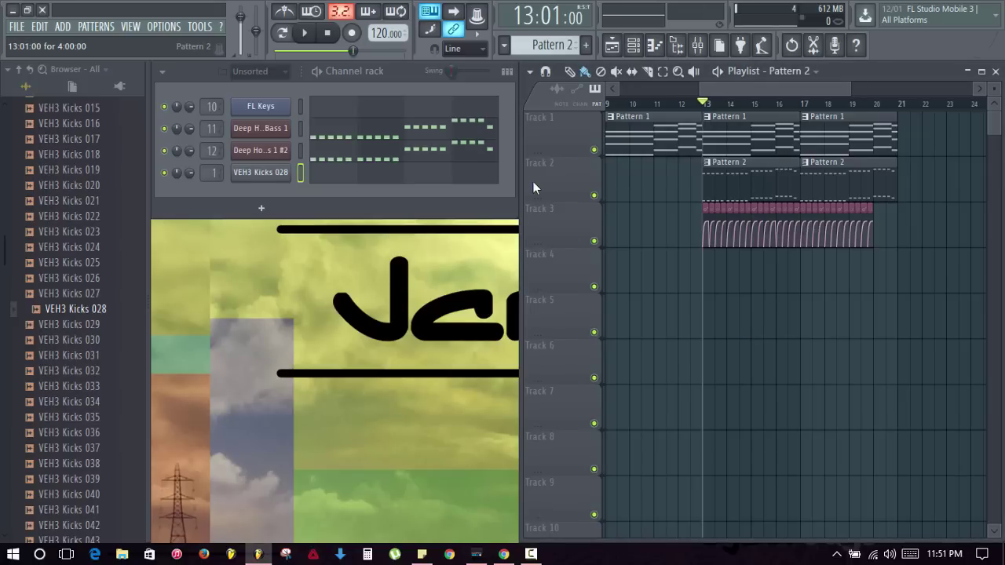
click(320, 173)
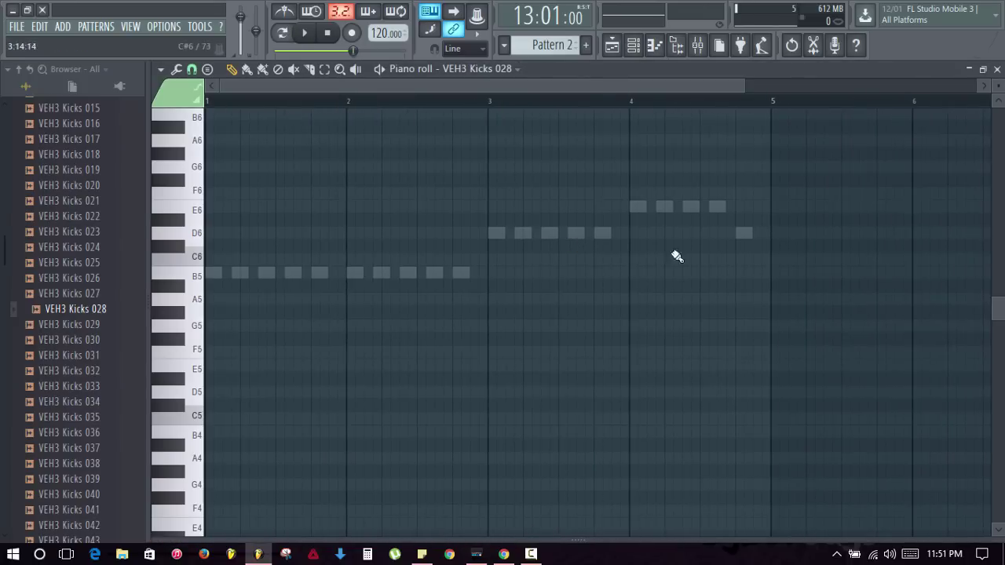
key(Escape)
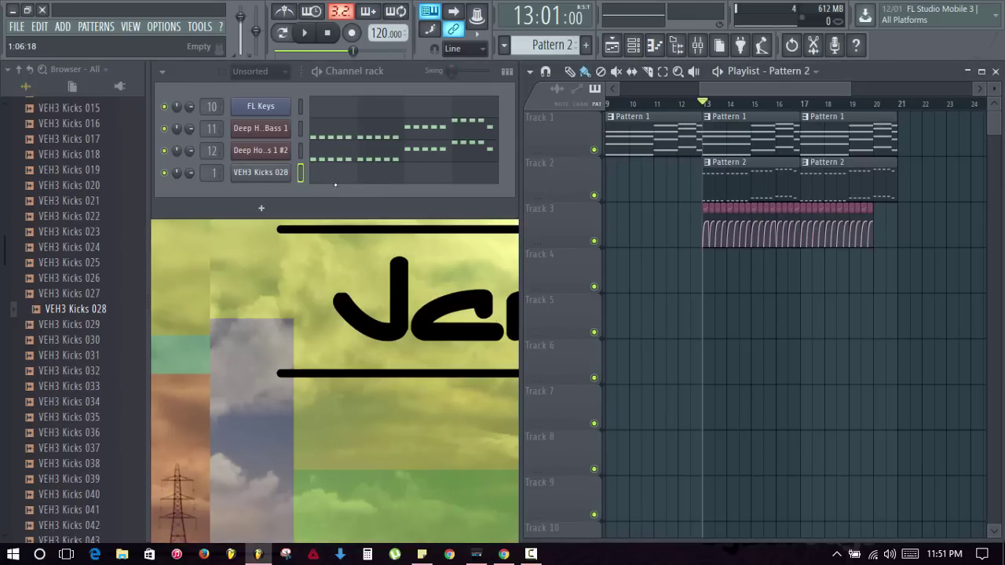
click(346, 179)
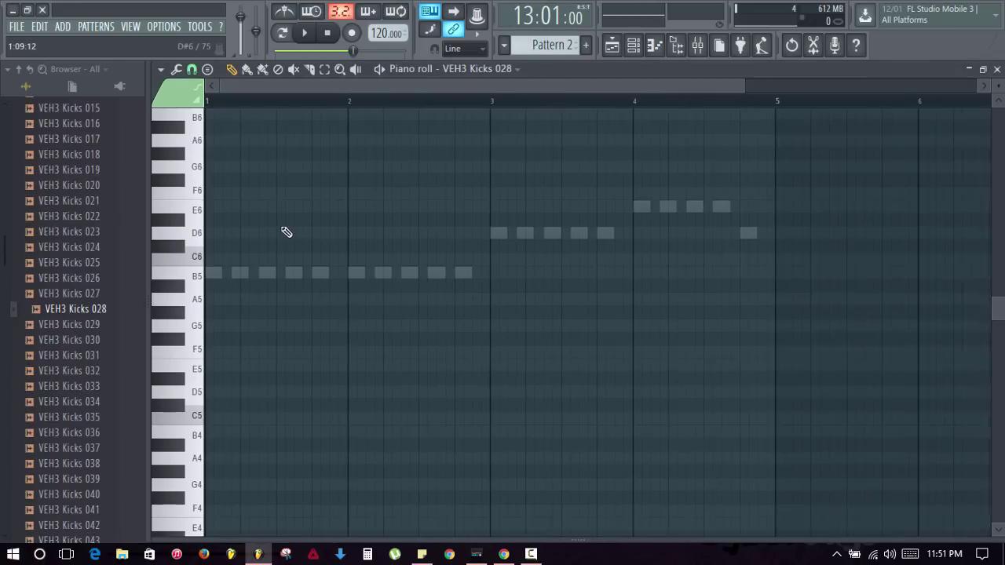
scroll(298, 243, down, 7)
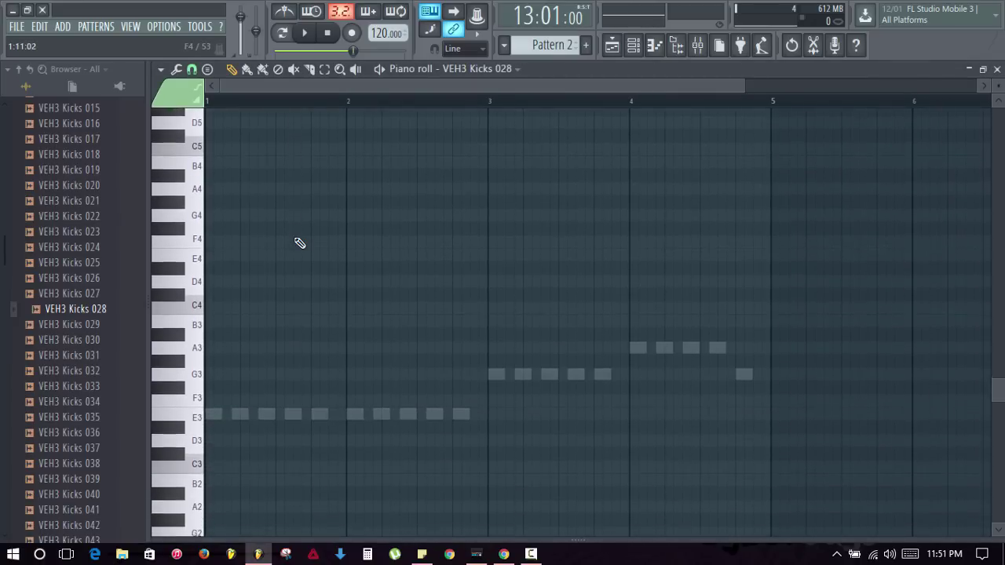
scroll(297, 243, up, 2)
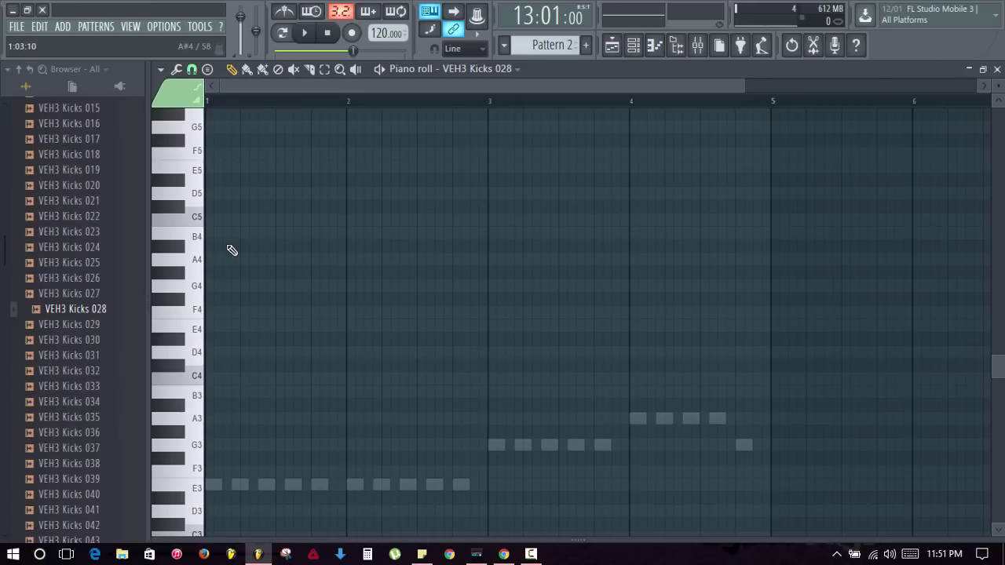
key(Escape)
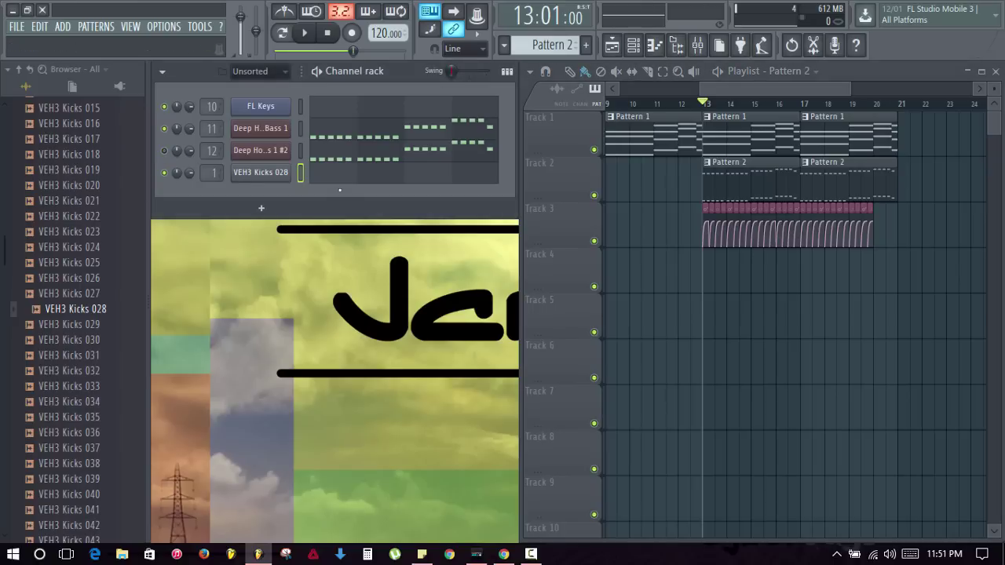
Briefly play Pattern 2 in pattern mode to hear its bass line
click(336, 177)
scroll(339, 88, down, 2)
click(284, 36)
key(space)
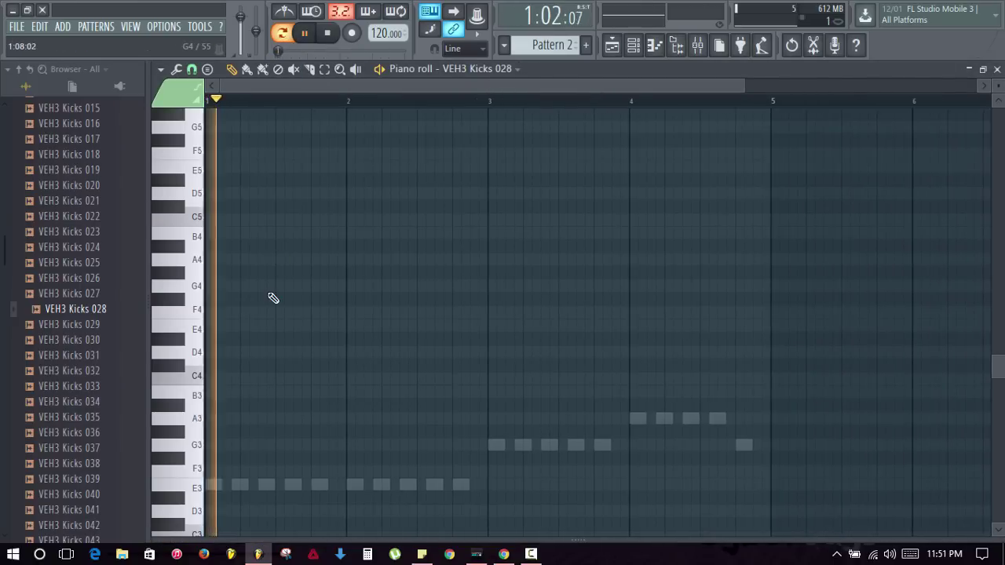
key(space)
key(Escape)
click(888, 104)
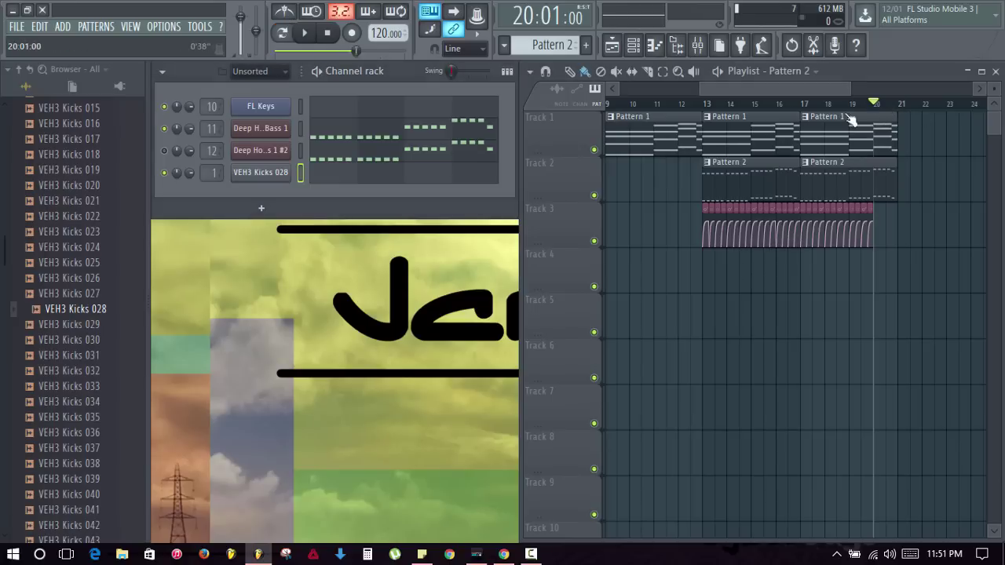
click(284, 34)
key(space)
key(space)
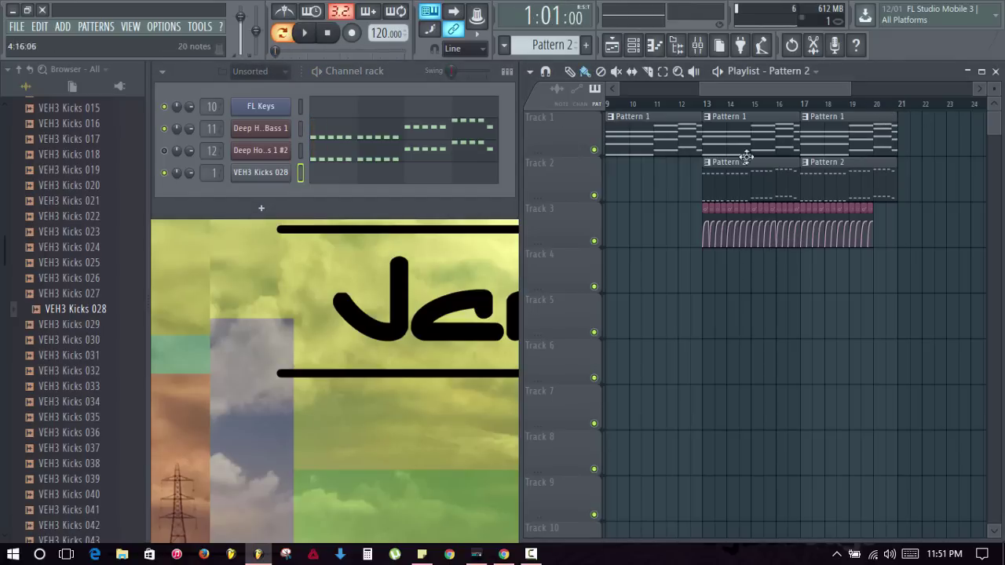
Examine the end of the volume automation clips on Track 3 around bar 20 of the playlist
scroll(899, 108, up, 3)
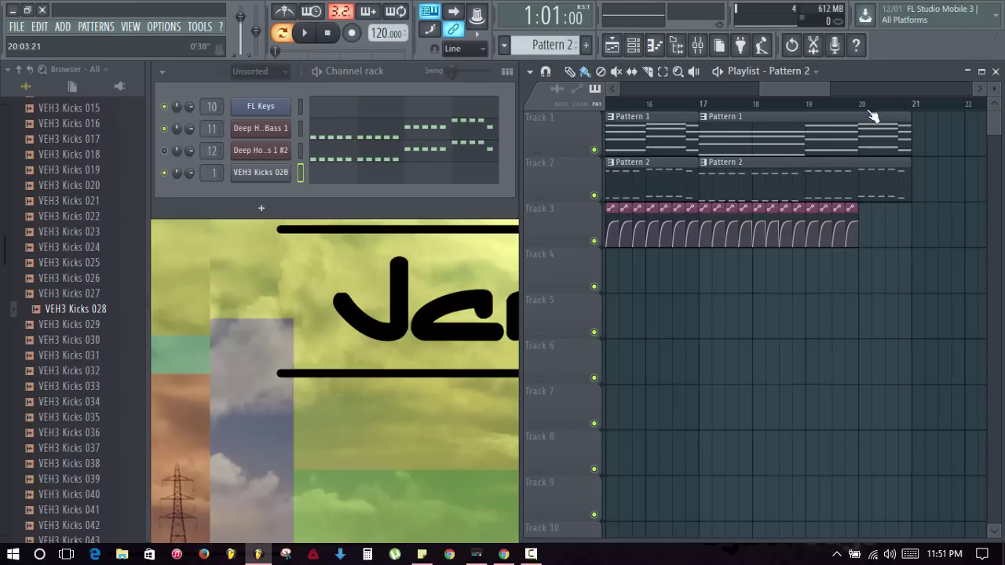
click(866, 107)
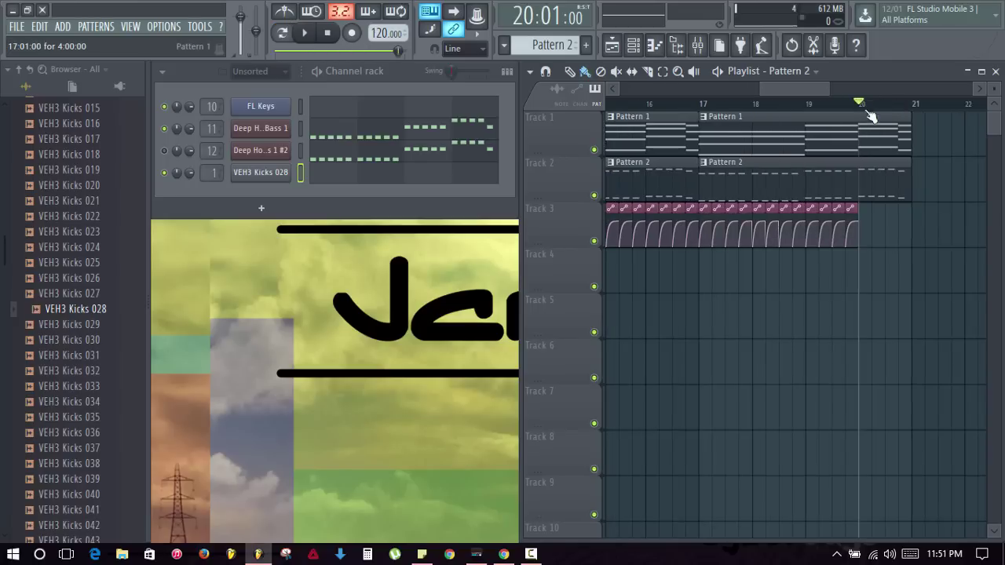
scroll(868, 107, up, 4)
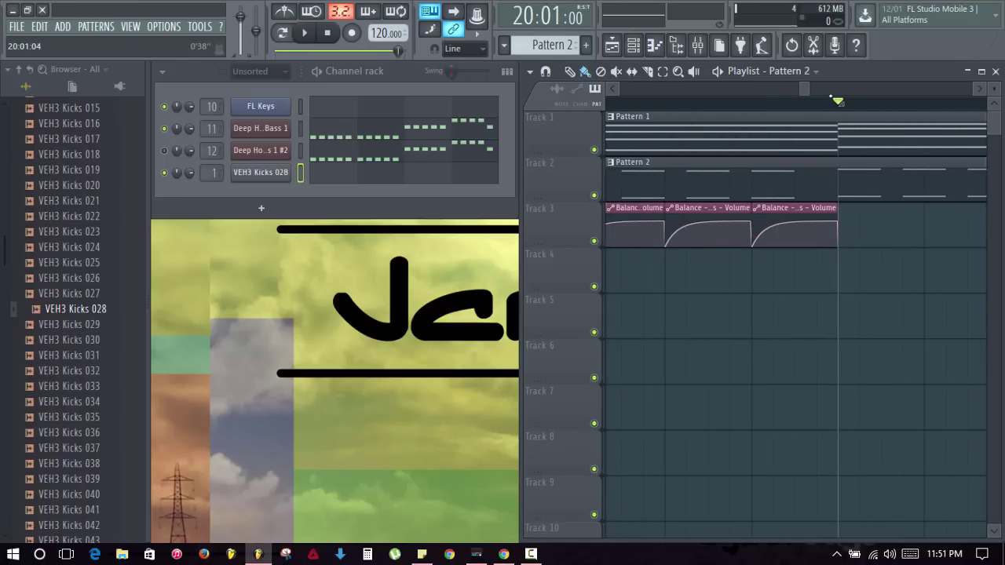
click(831, 100)
scroll(843, 113, down, 4)
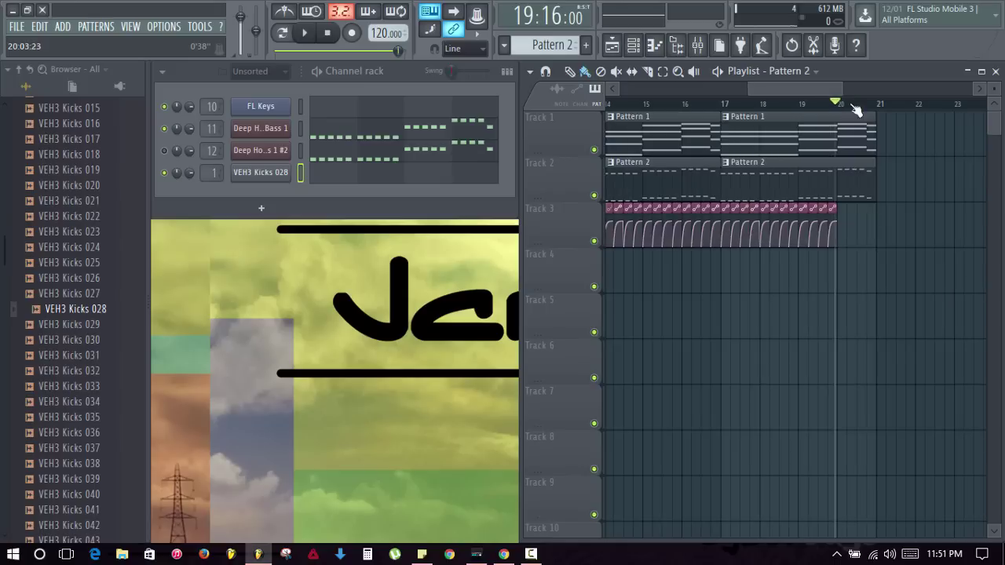
scroll(843, 104, up, 4)
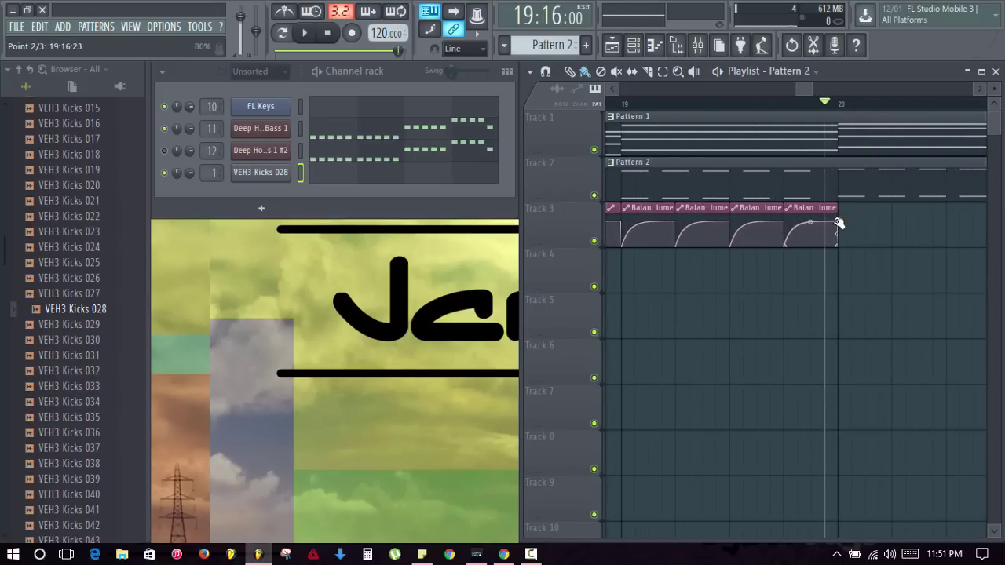
Play Pattern 2 in pattern mode and place the first kick note on G#4 at the start of bar 1
click(283, 35)
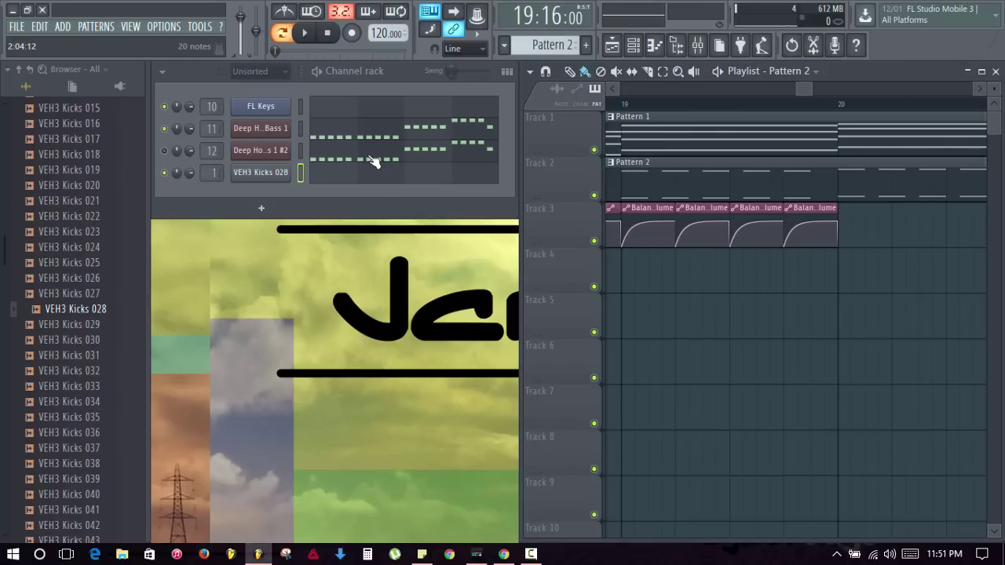
key(space)
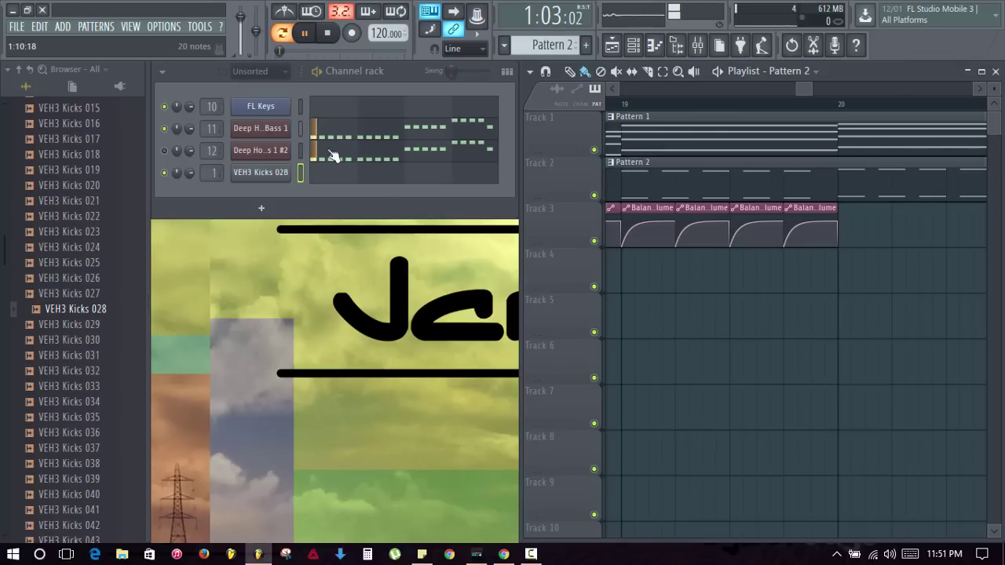
click(342, 180)
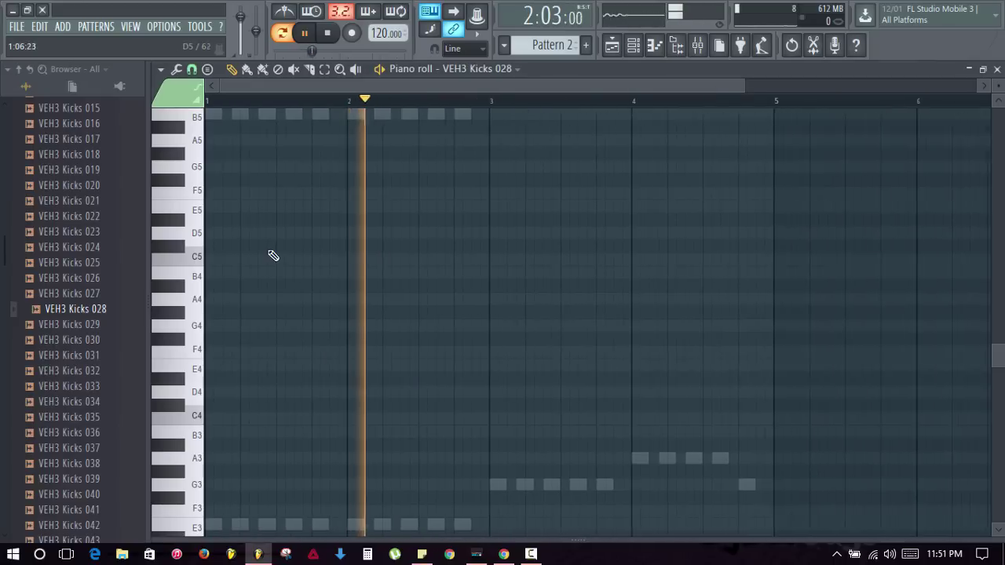
scroll(271, 254, down, 3)
scroll(269, 254, up, 2)
key(space)
click(211, 220)
drag(186, 220, 174, 277)
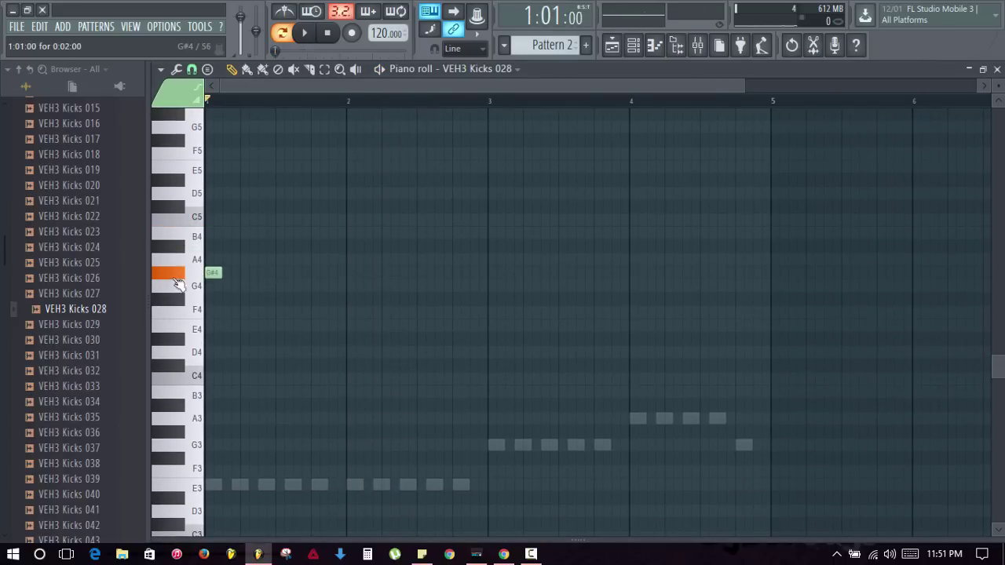
key(space)
key(space)
Add G#4 kick notes on all remaining beats of bars 1 and 2 while checking them against the bass
click(245, 274)
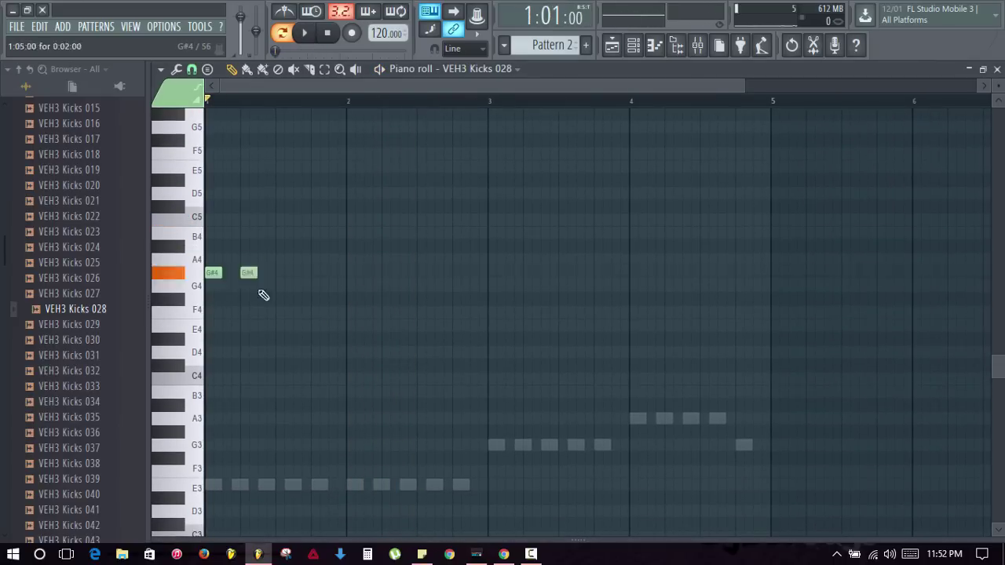
key(space)
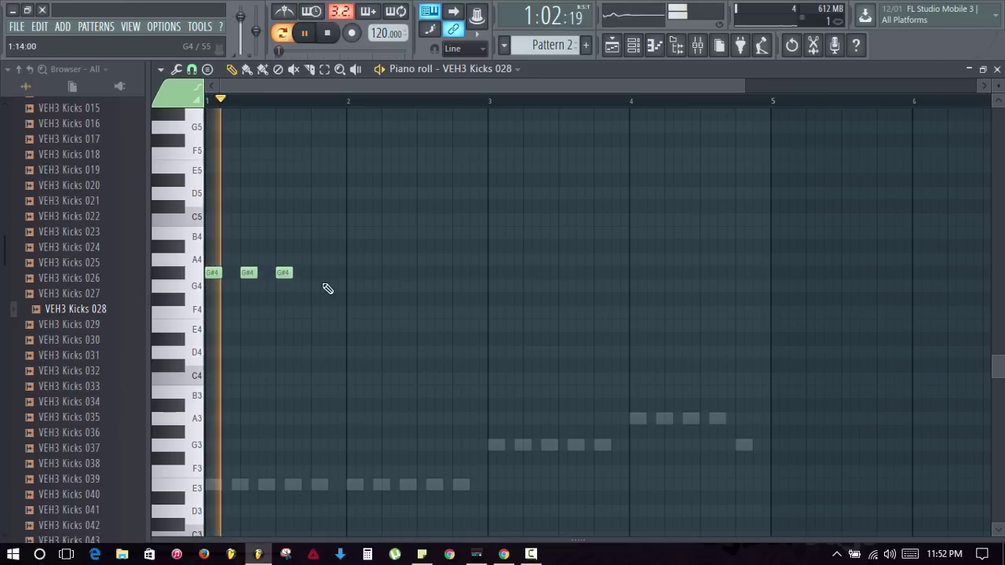
click(319, 272)
click(354, 273)
click(389, 274)
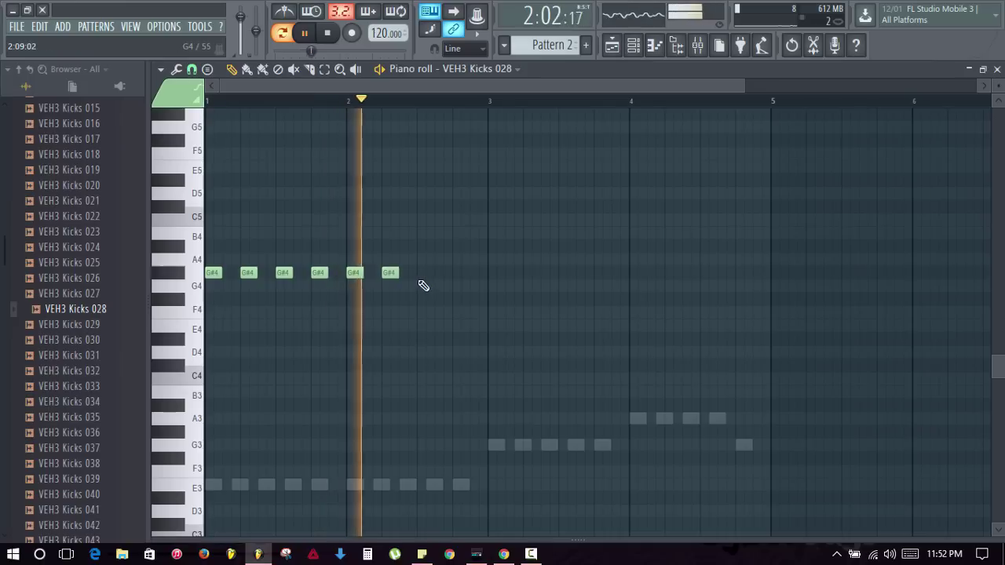
click(425, 274)
click(460, 274)
key(space)
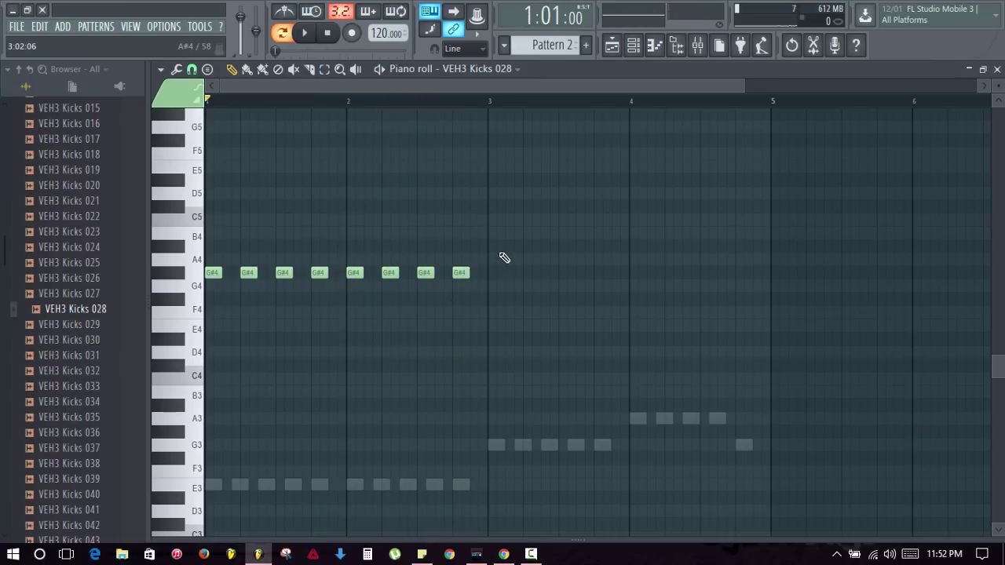
Place B4 kick notes on all four beats of bar 3
mouse_move(496, 238)
mouse_down()
mouse_move(482, 222)
mouse_move(482, 245)
mouse_up()
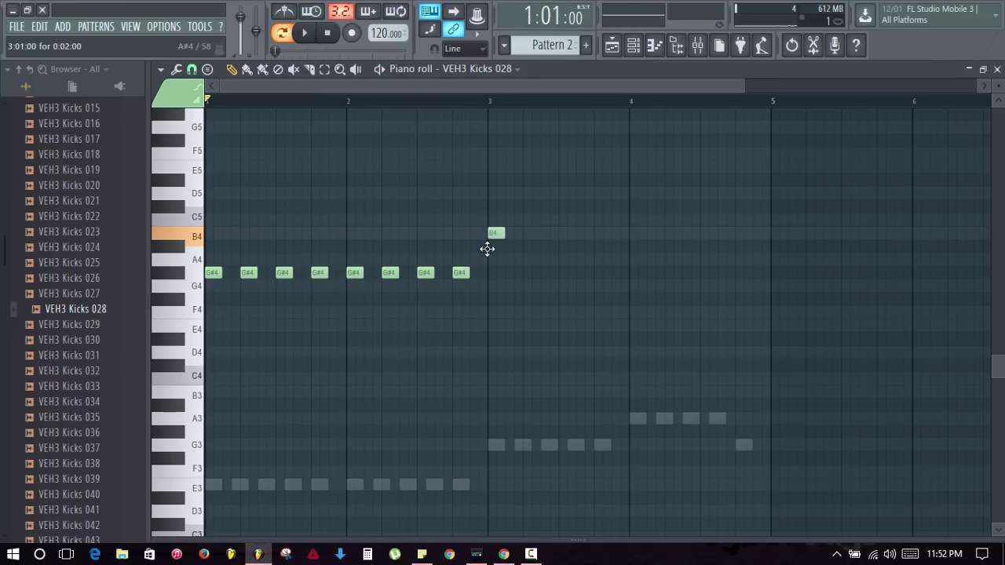
key(space)
click(530, 233)
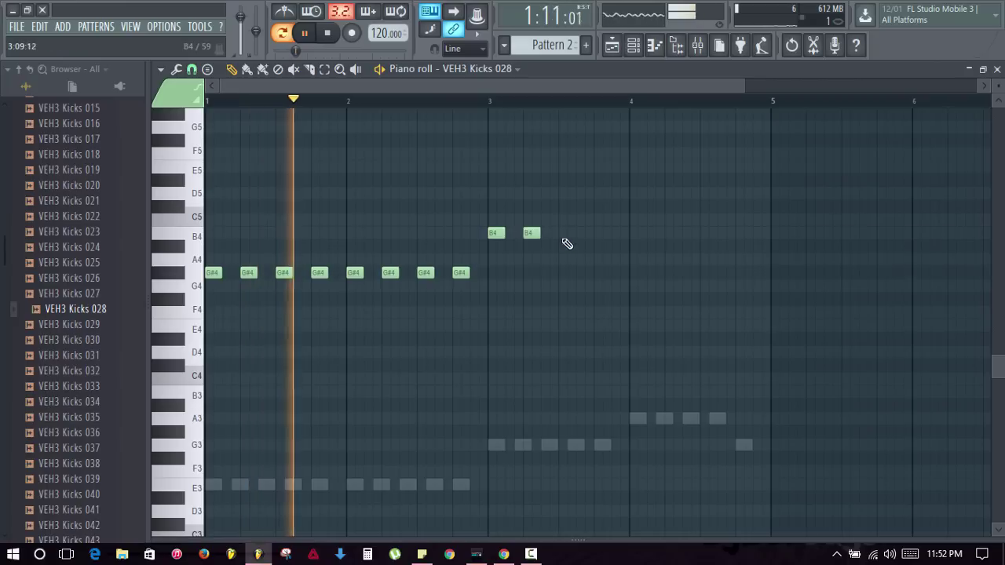
click(565, 234)
click(601, 233)
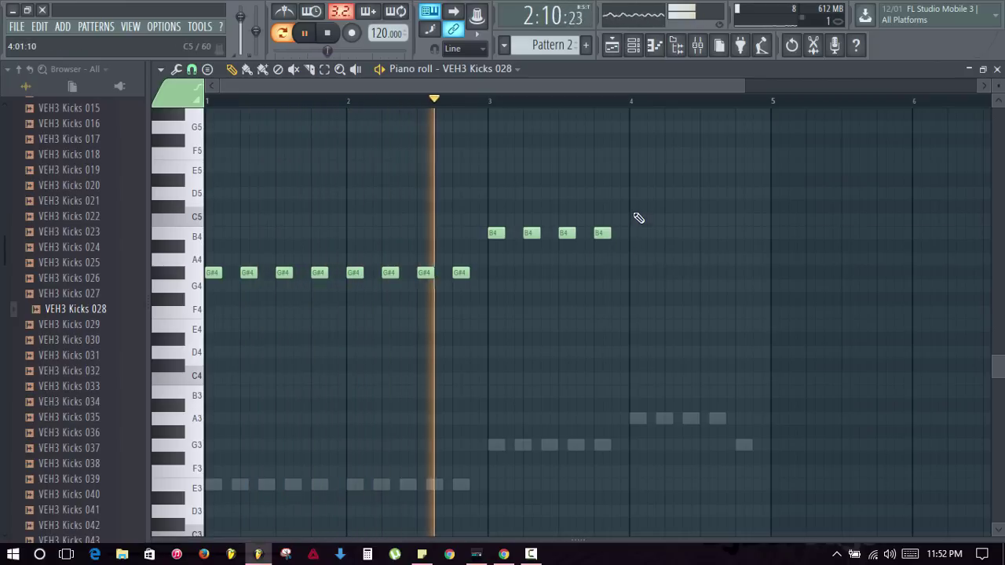
Place C#5 kick notes on the first three beats of bar 4 and a B4 note on the fourth
click(636, 207)
click(672, 206)
click(707, 206)
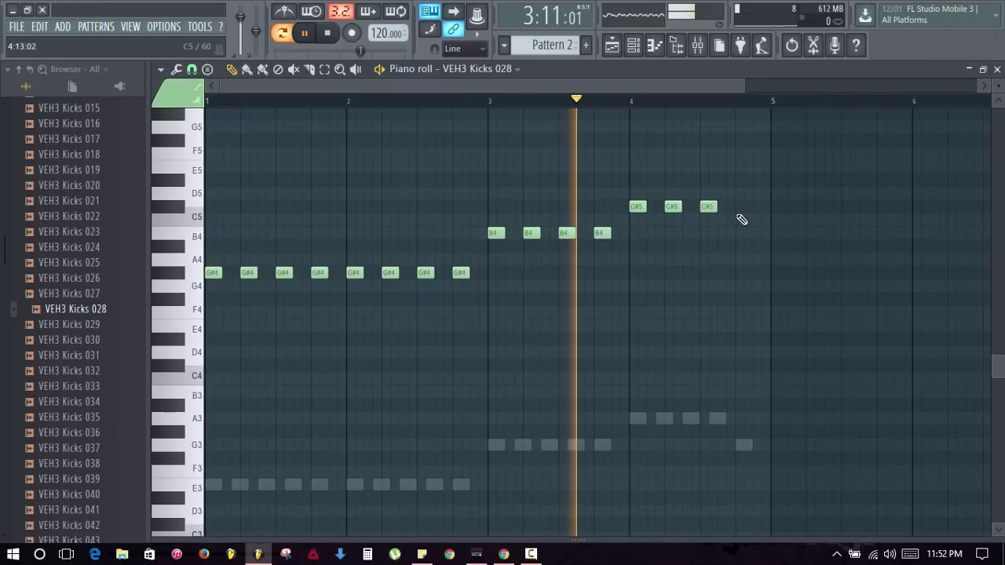
click(742, 234)
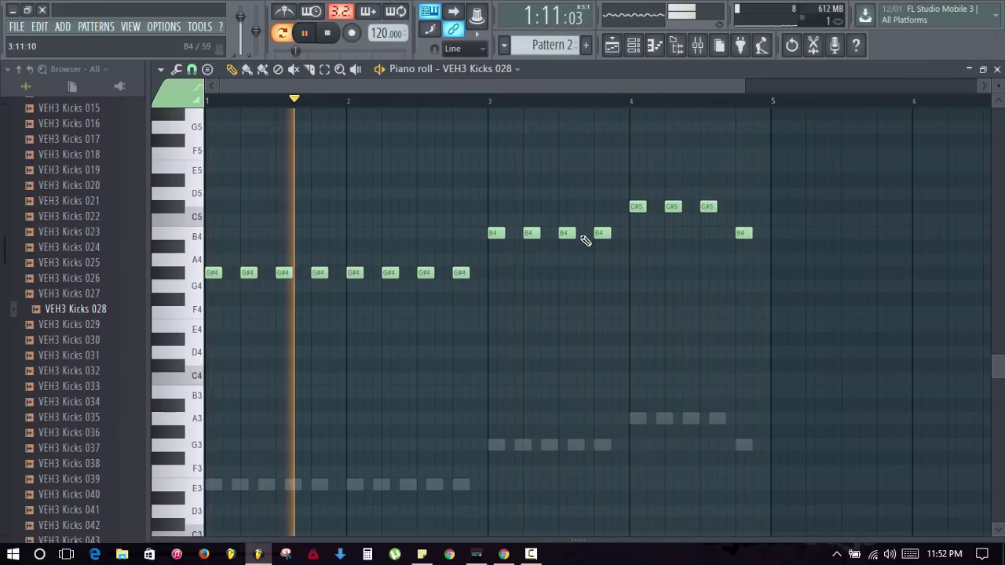
Stop playback, leave the note editor and move the VEH3 Kicks 028 notes from Pattern 2 into Pattern 3
key(Escape)
key(space)
double_click(299, 173)
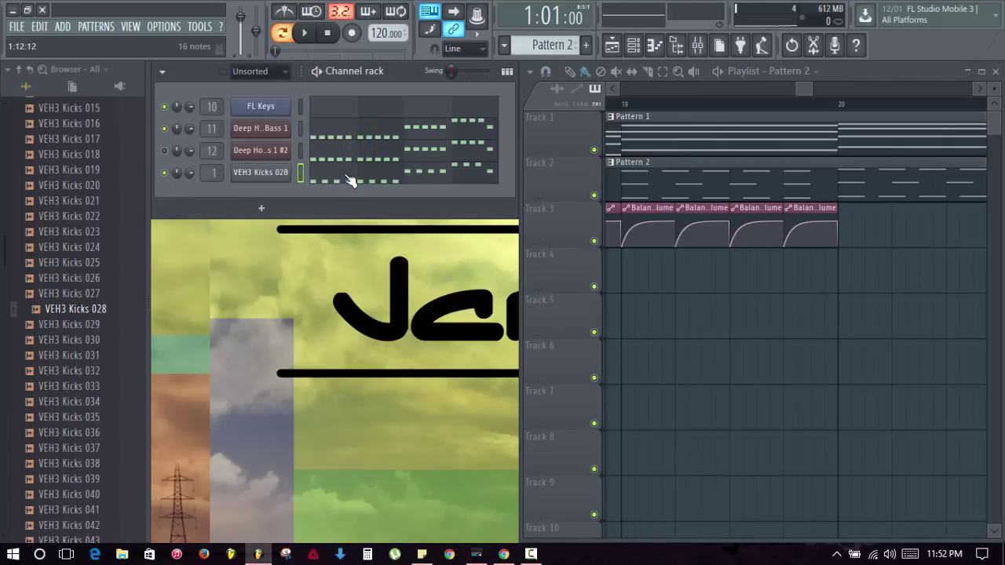
key(ctrl+x)
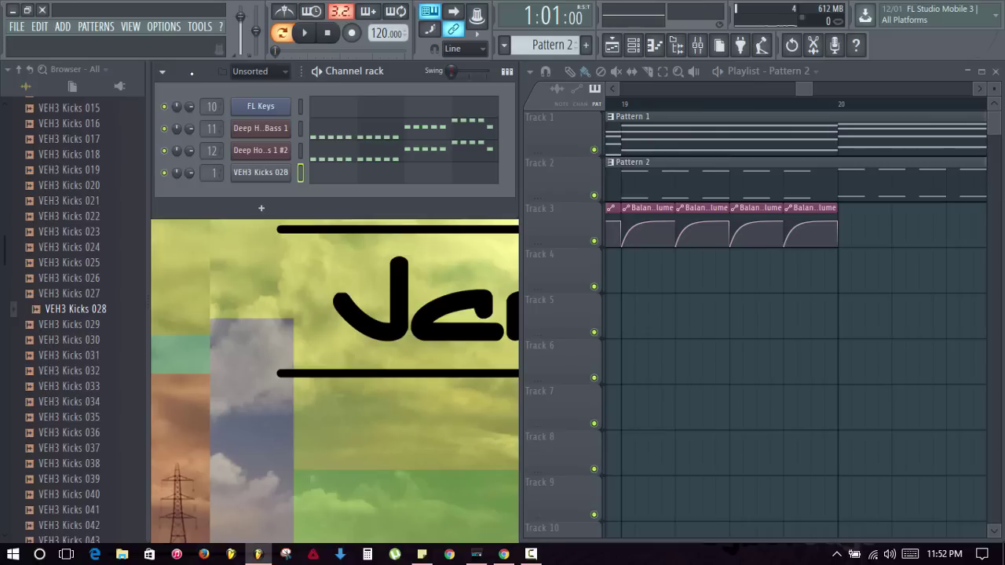
key(Right)
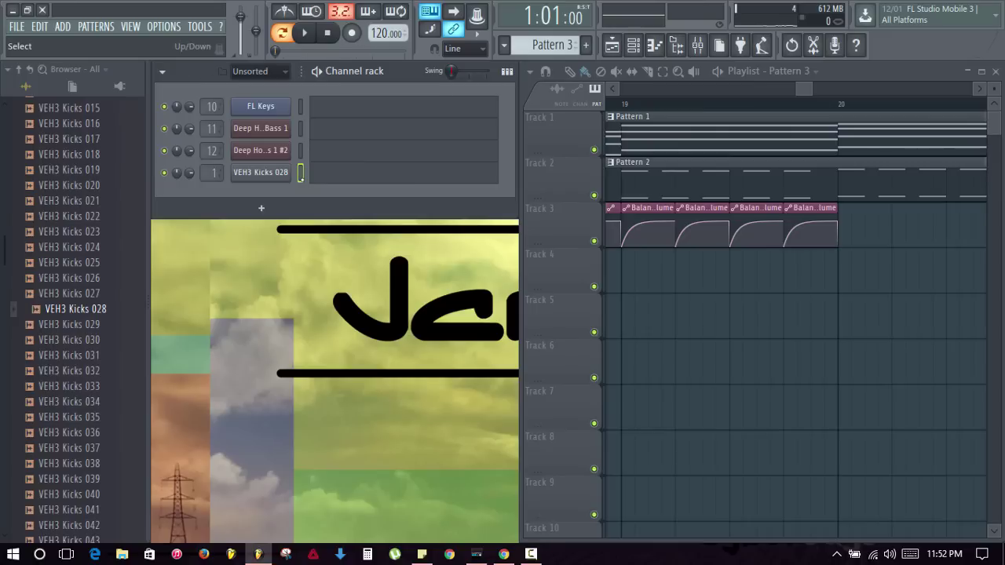
key(ctrl+v)
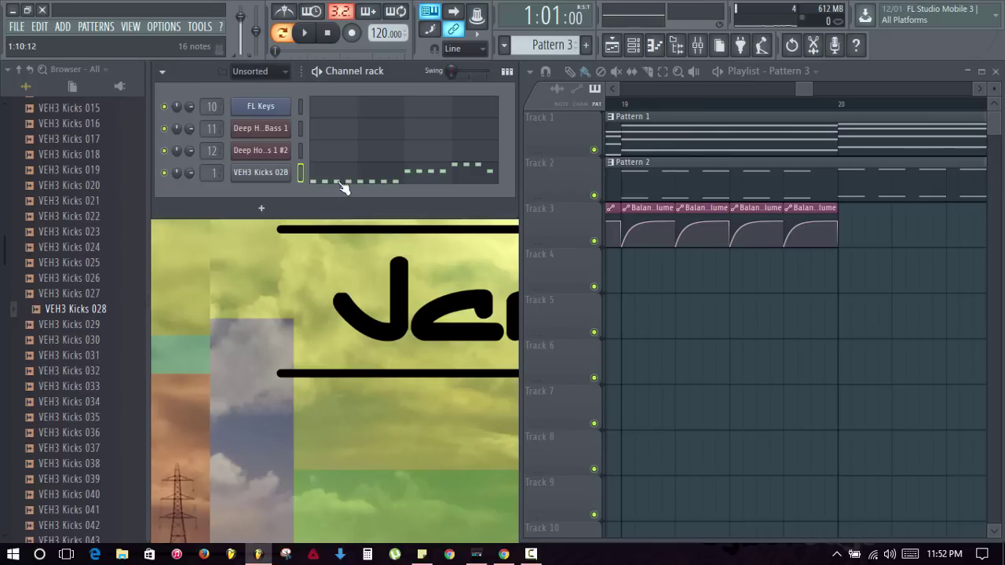
Place Pattern 3 clips on Track 4 of the playlist at bars 13 and 17
scroll(746, 124, down, 8)
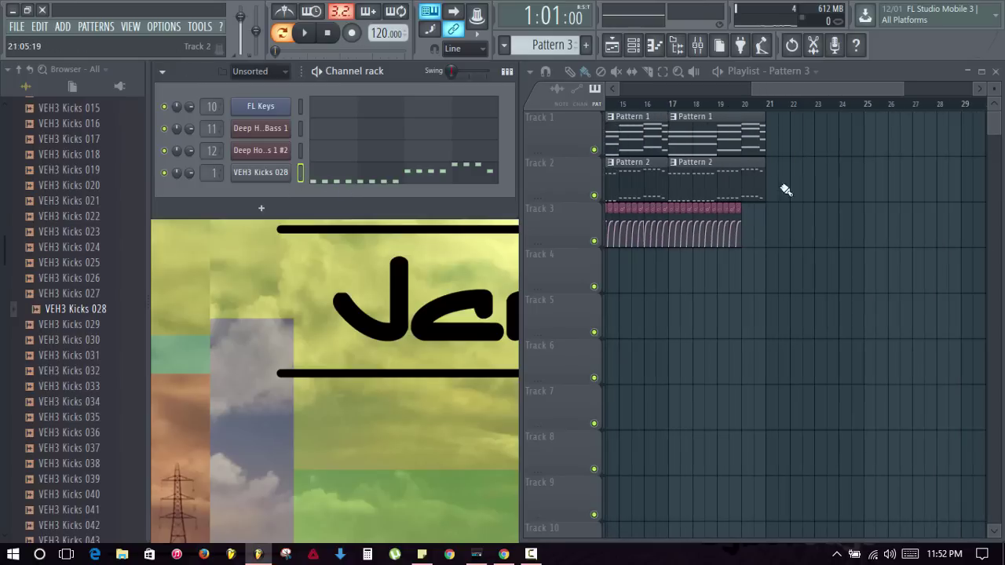
drag(771, 90, 721, 91)
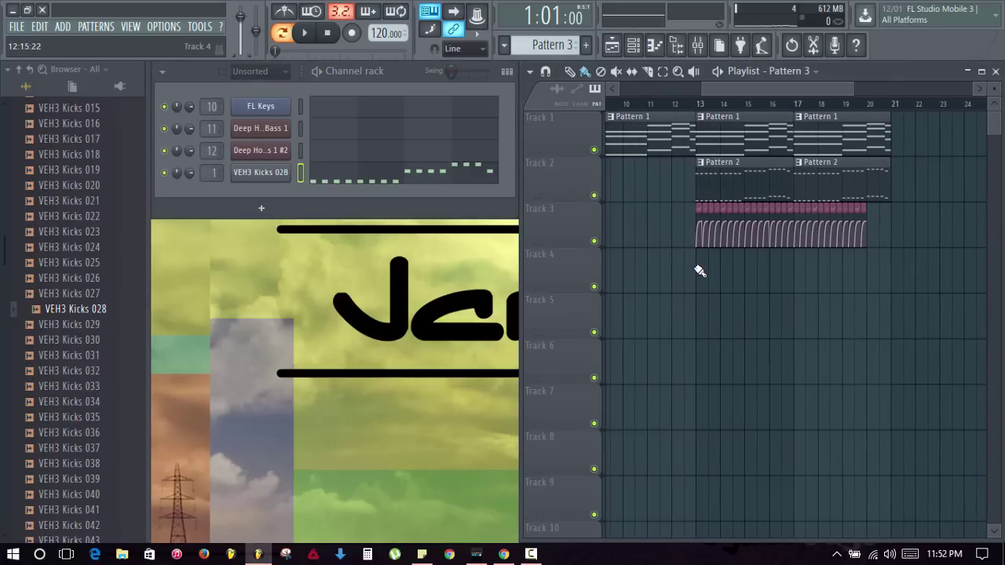
click(700, 271)
click(797, 271)
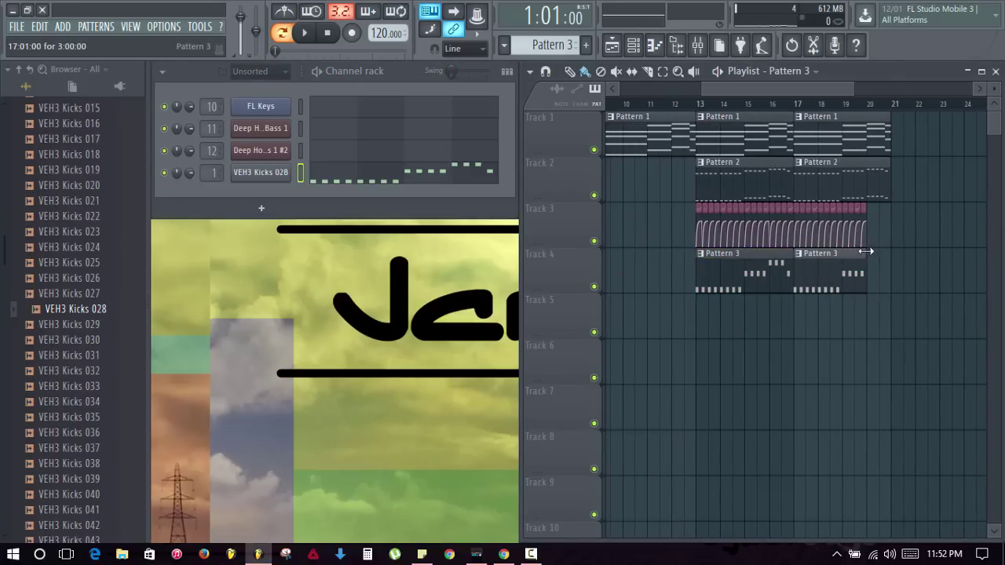
Play the arrangement from bar 13 to hear the kick with the chords and bass, and stop it
click(698, 105)
key(space)
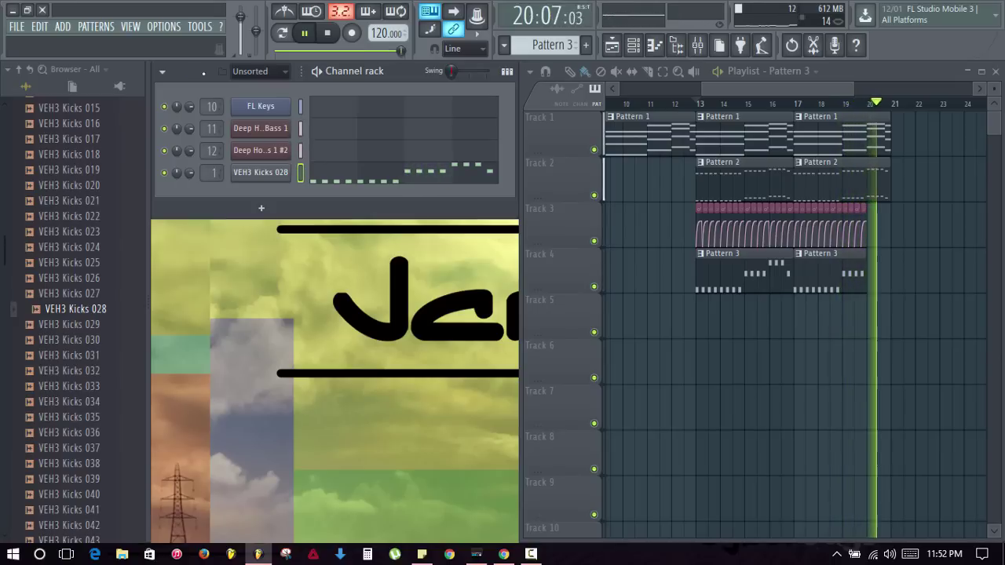
key(space)
Set the end point of the last FL Keys volume automation clip at bar 20 to 80%
scroll(879, 107, up, 8)
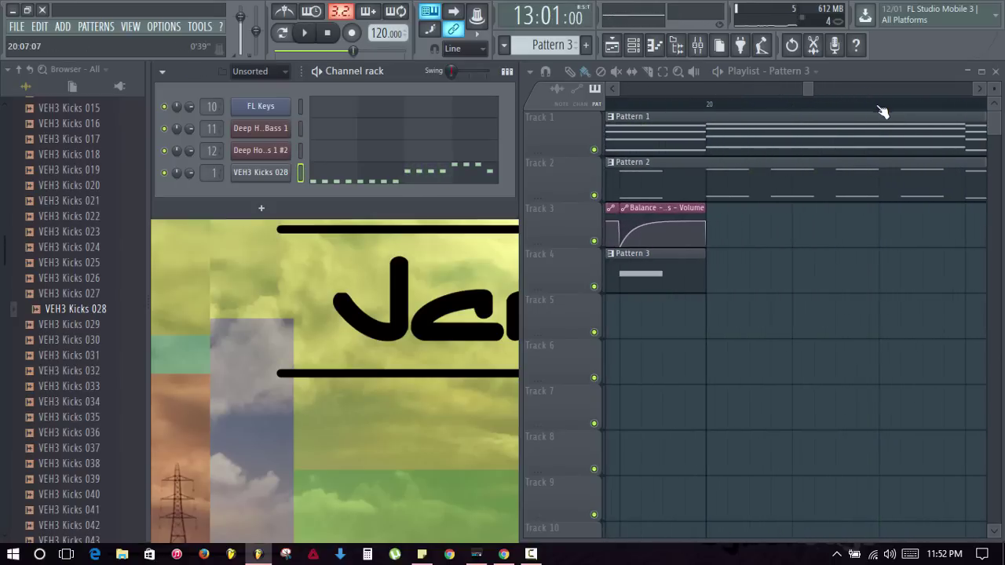
scroll(706, 112, up, 2)
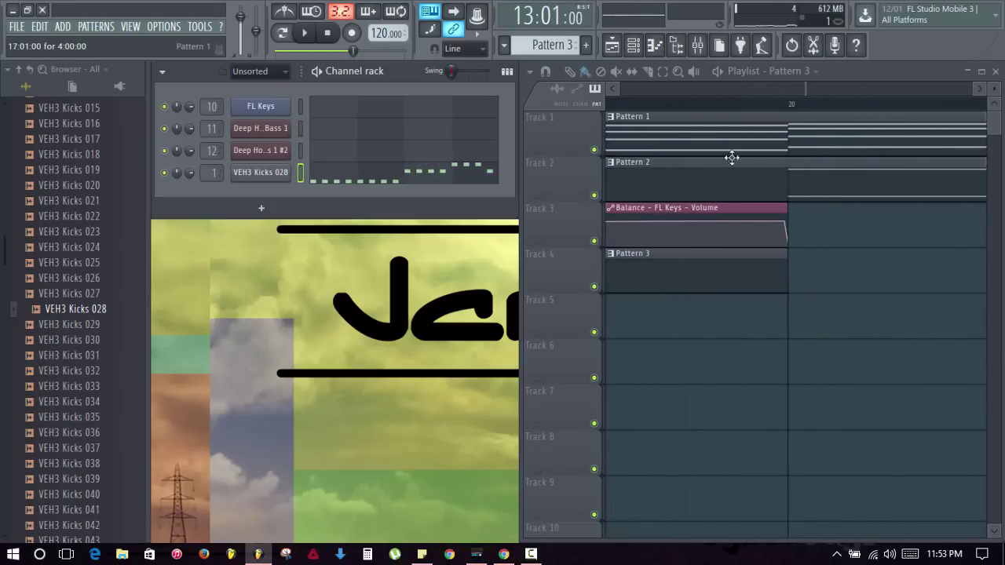
right_click(790, 246)
click(804, 270)
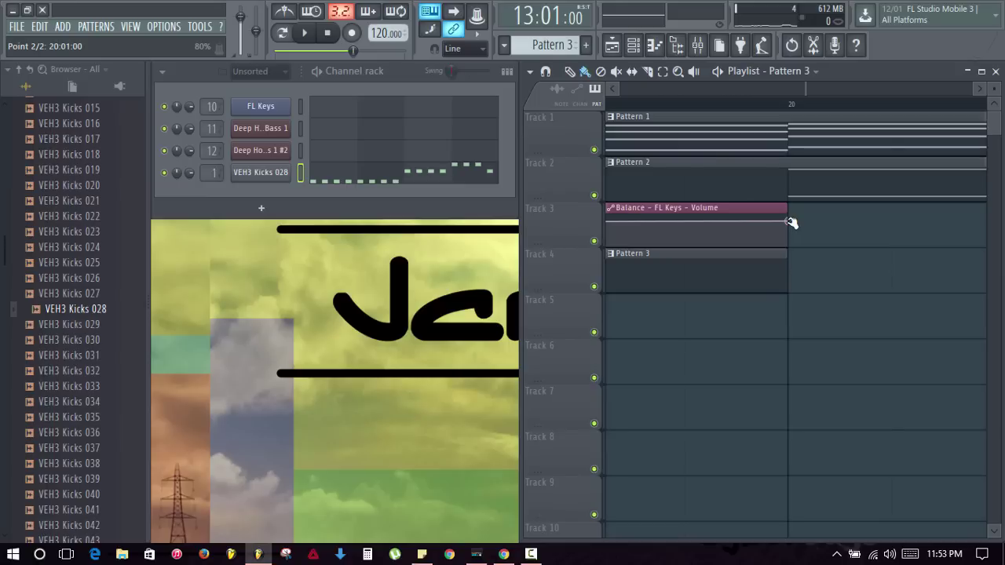
click(790, 223)
scroll(794, 107, down, 6)
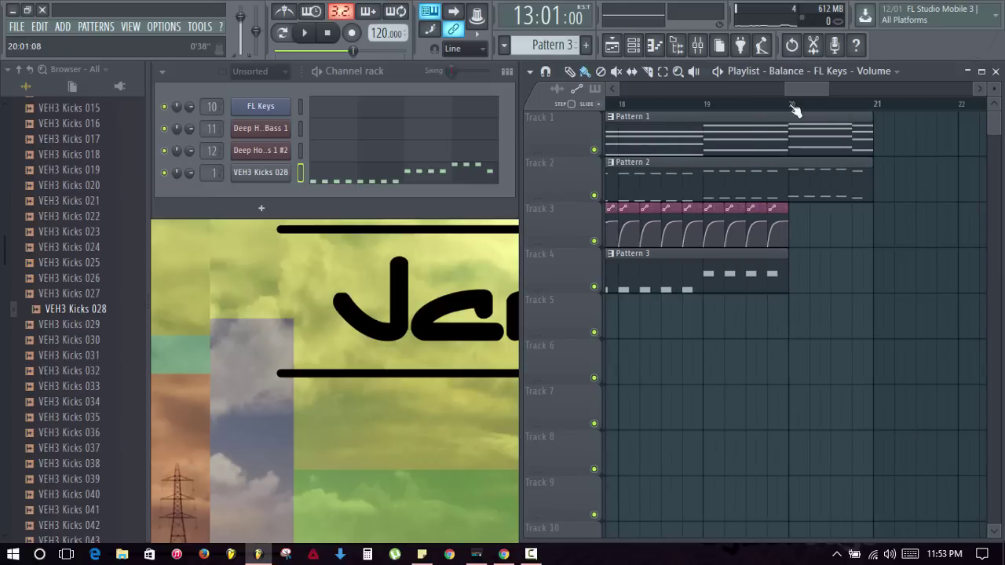
Play the arrangement from bar 19 and extend the last Pattern 1 clip on Track 1 to end at bar 22
scroll(794, 110, down, 3)
click(760, 105)
key(space)
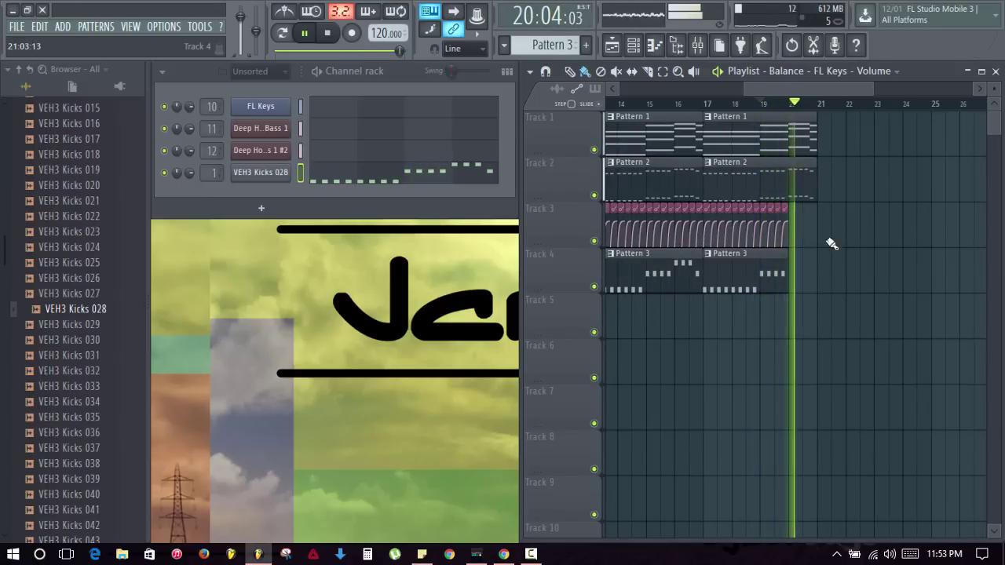
drag(816, 117, 847, 116)
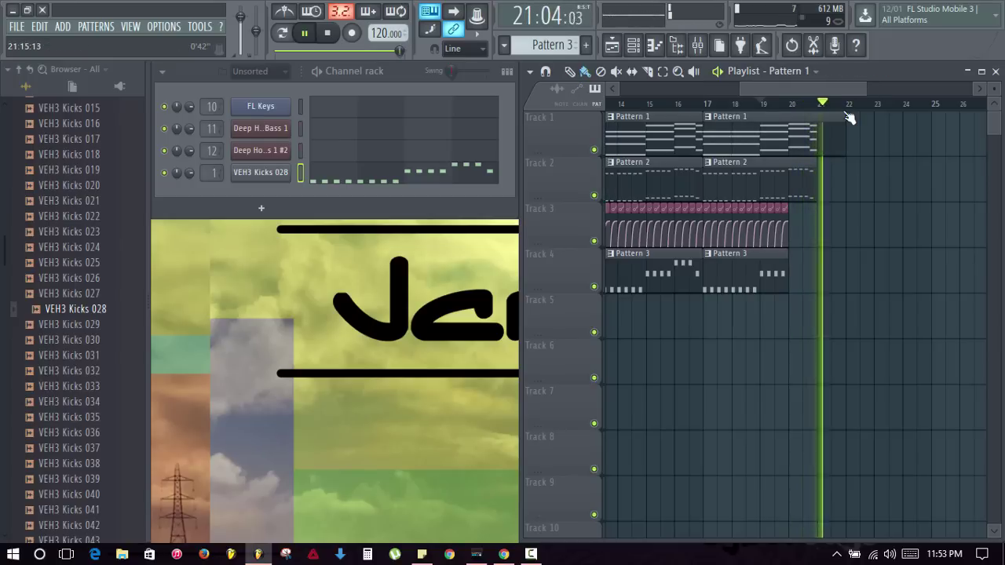
key(space)
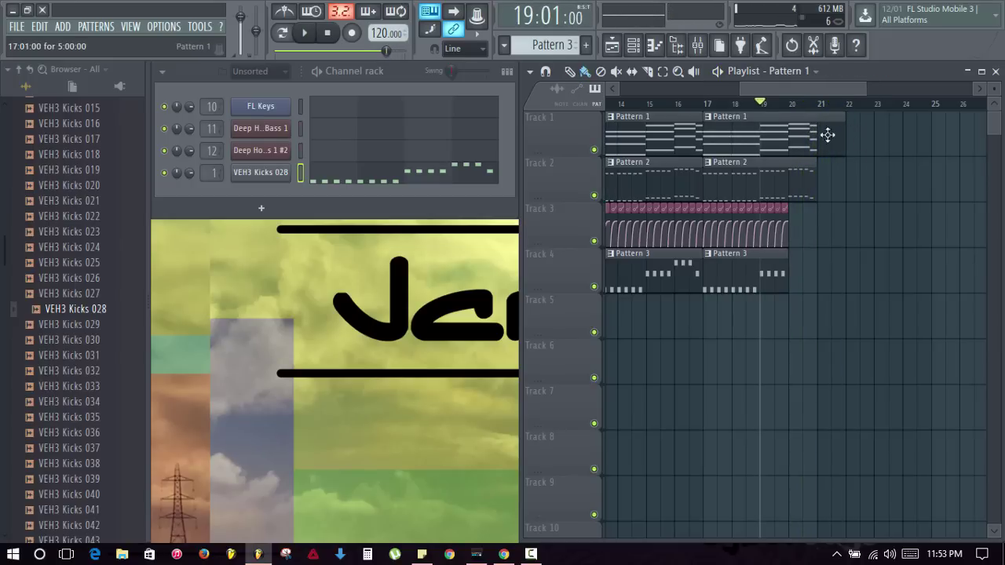
Look through the Vengeance sample library for a percussion loop and open the VMH1 Minimal Loops folder
scroll(841, 108, down, 3)
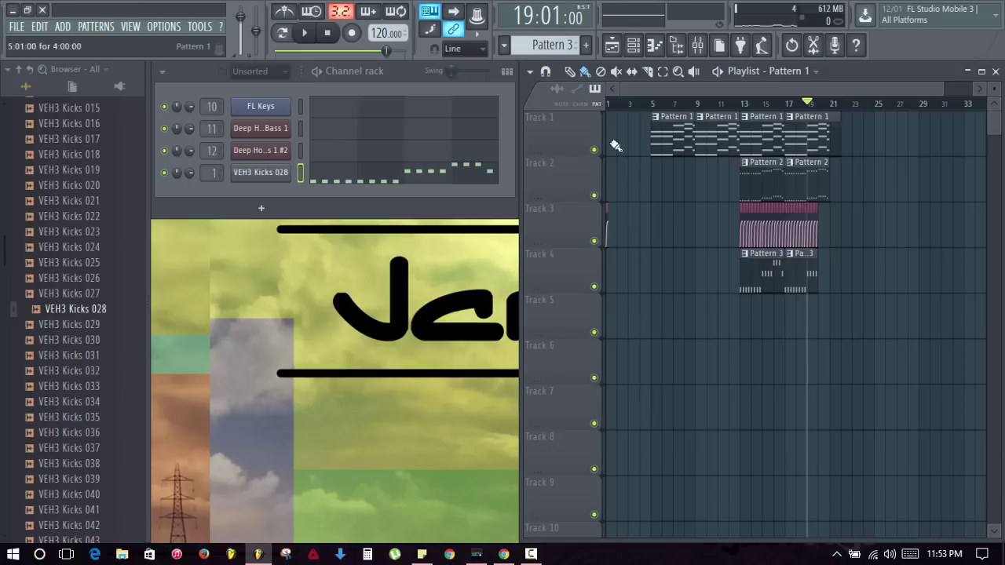
click(19, 69)
scroll(86, 235, down, 2)
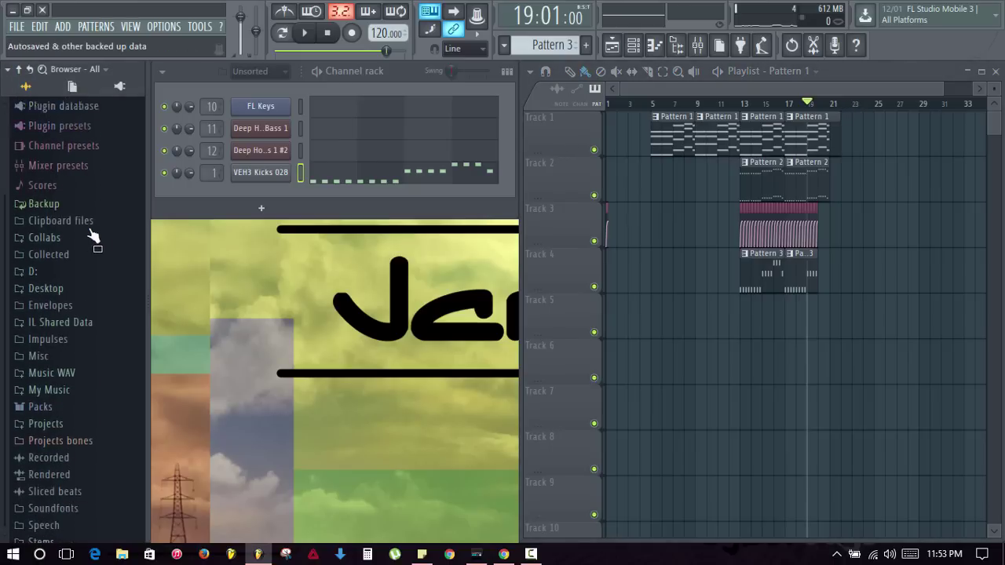
click(47, 534)
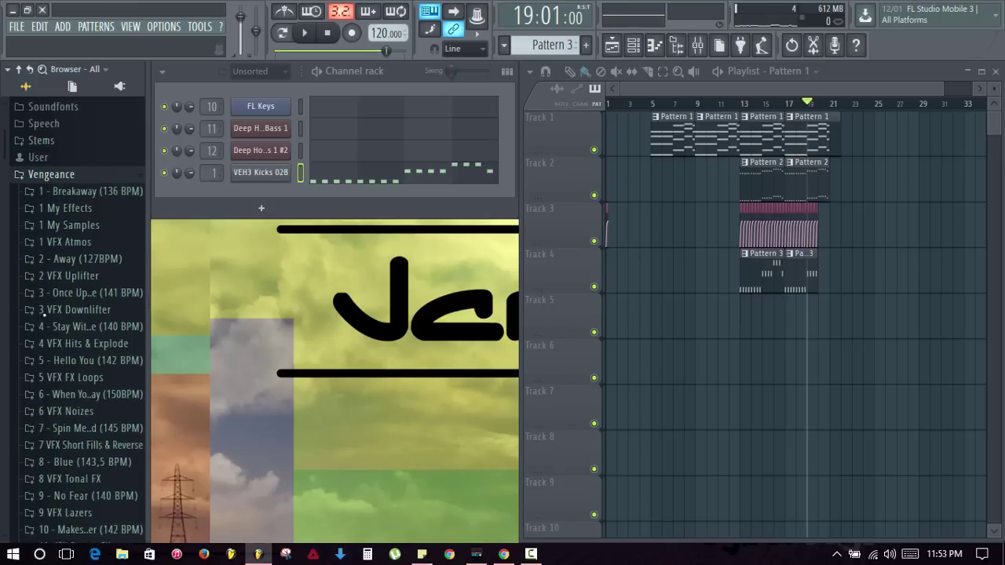
scroll(77, 299, down, 7)
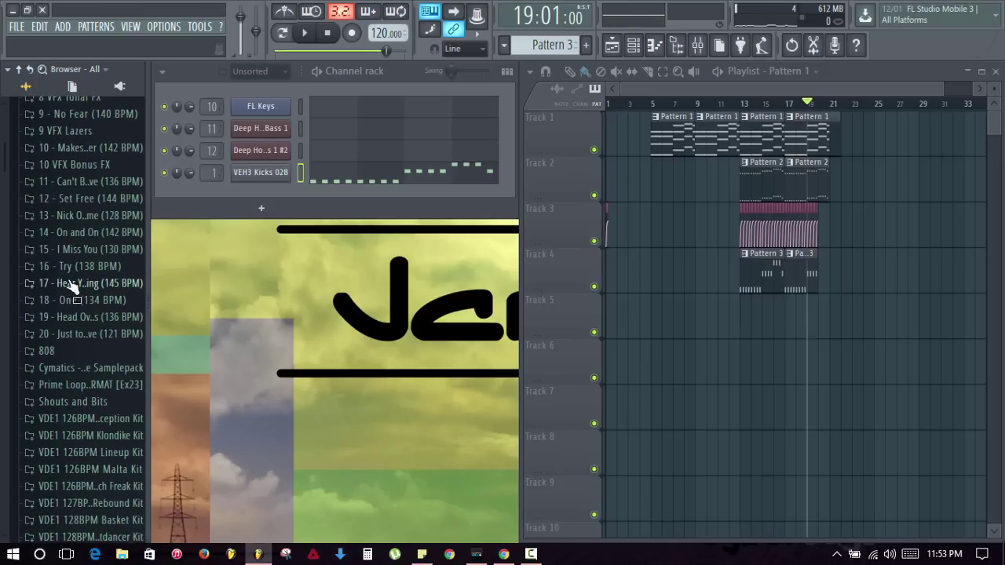
scroll(71, 286, down, 7)
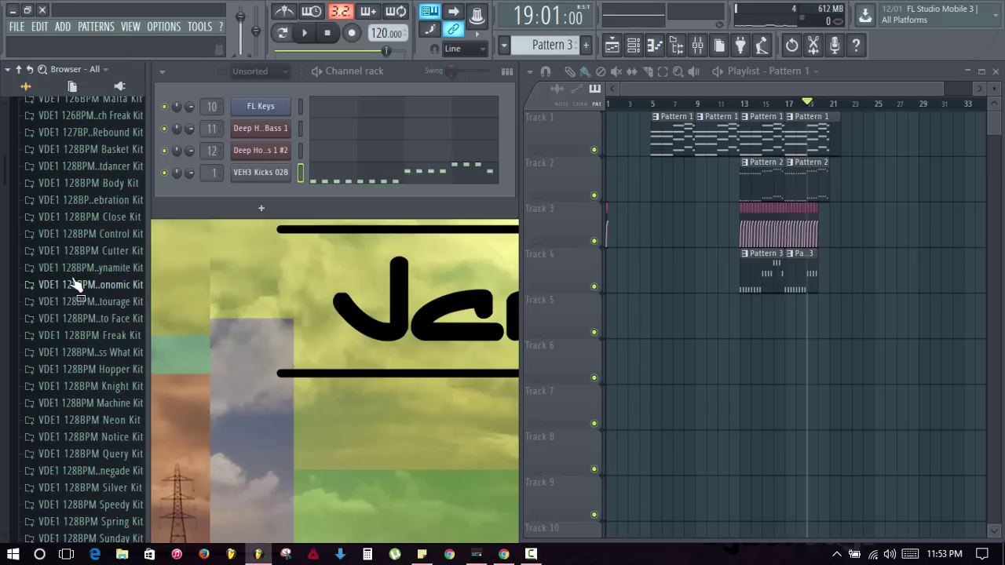
scroll(75, 281, down, 7)
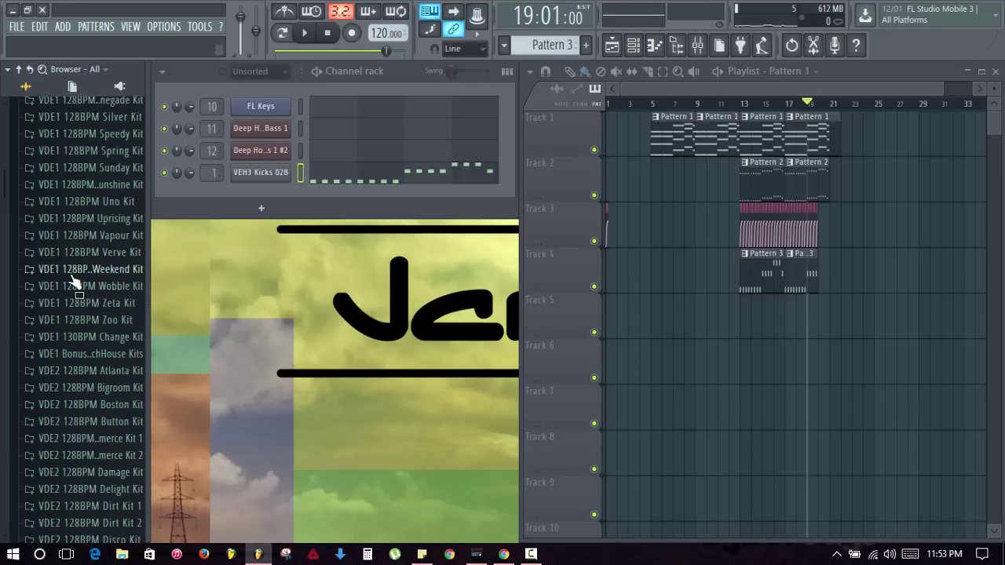
scroll(74, 281, down, 20)
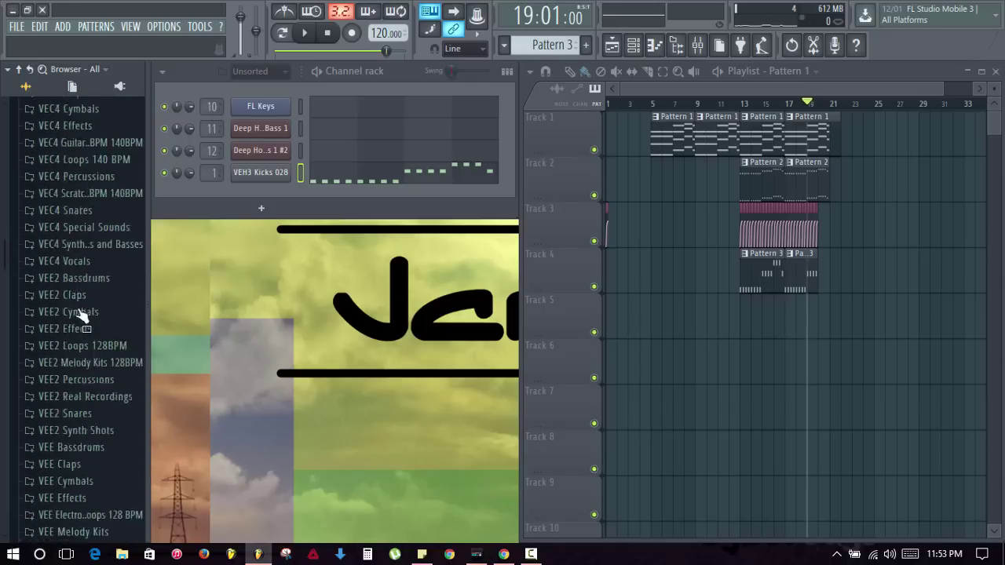
scroll(83, 312, down, 20)
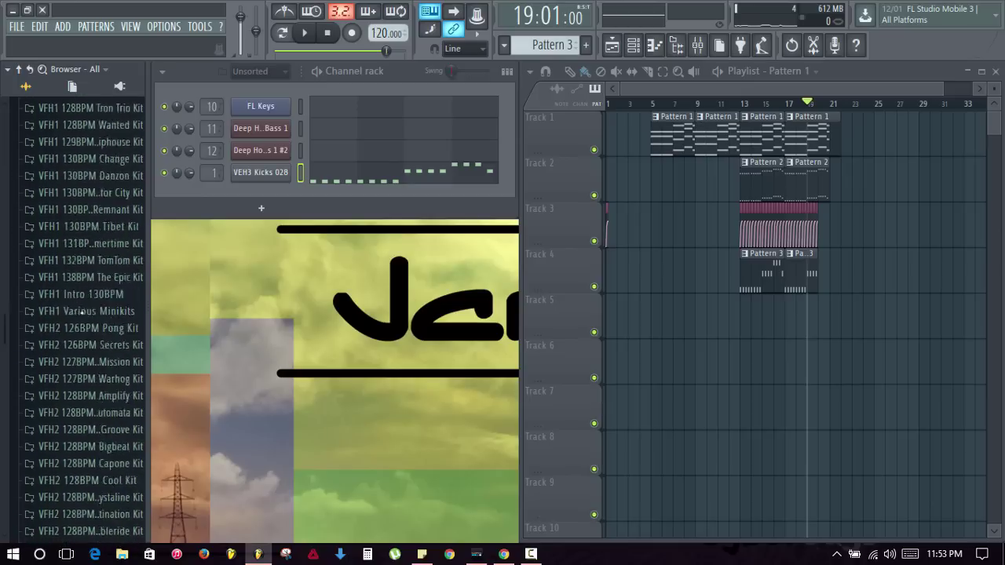
scroll(82, 313, down, 20)
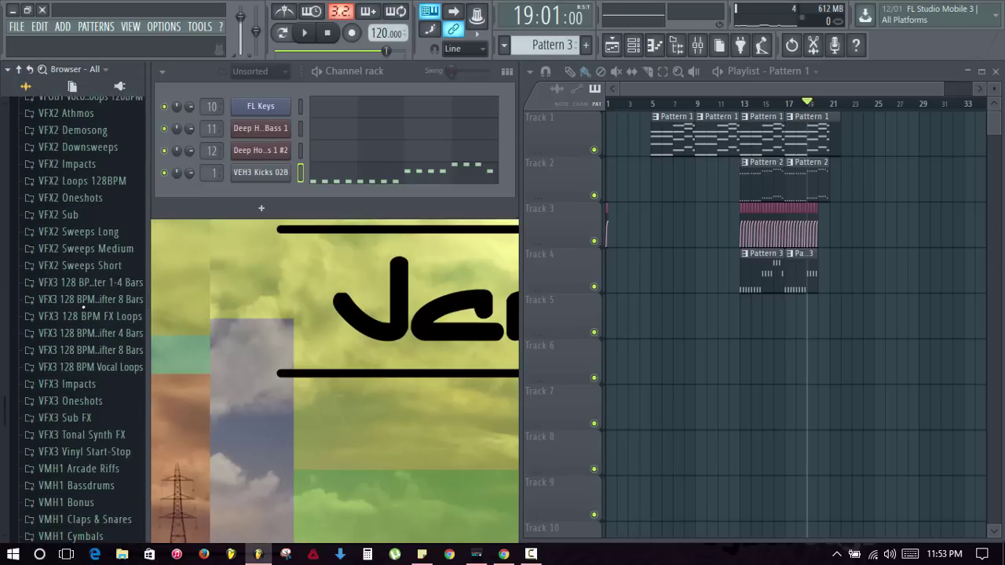
scroll(82, 312, down, 3)
scroll(87, 314, up, 10)
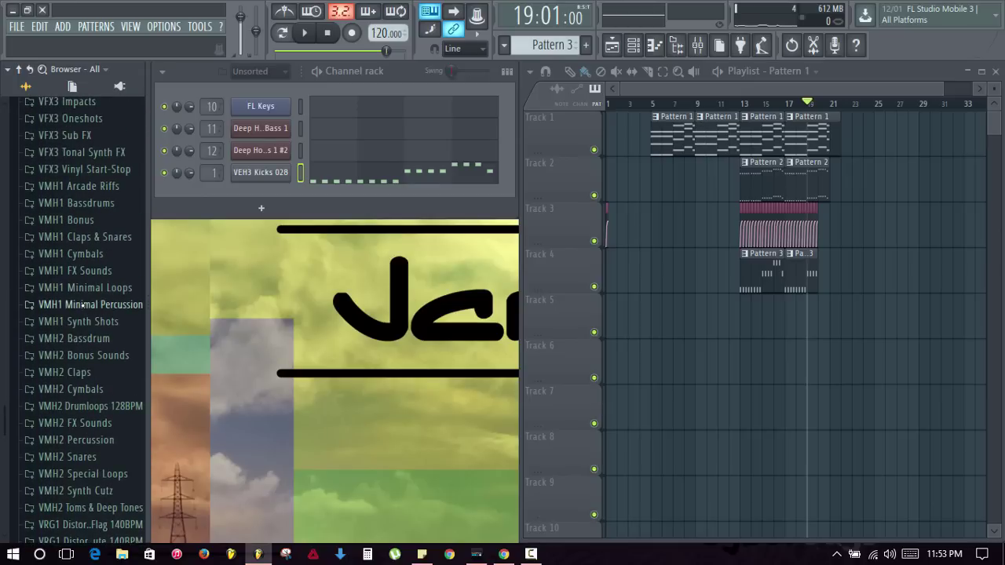
scroll(112, 382, down, 5)
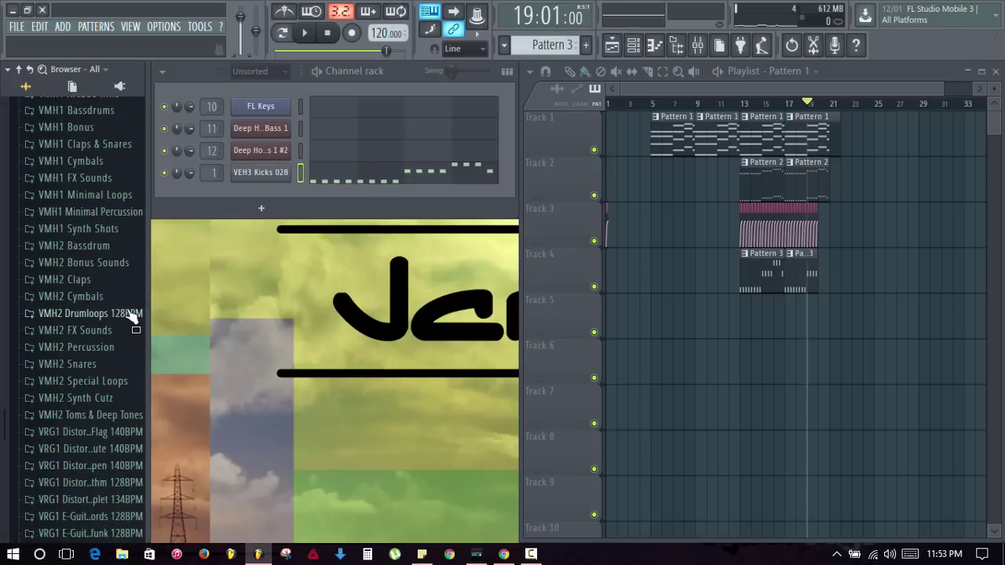
click(126, 196)
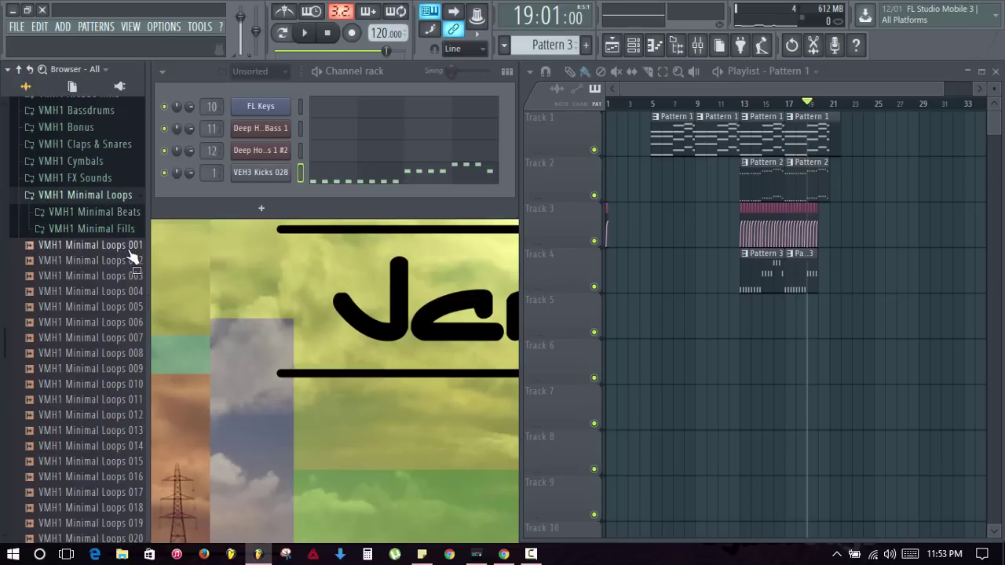
Add the VEH1 Shaker Loop - 09 sample to Track 5 at bar 13
drag(118, 267, 752, 324)
scroll(820, 105, up, 4)
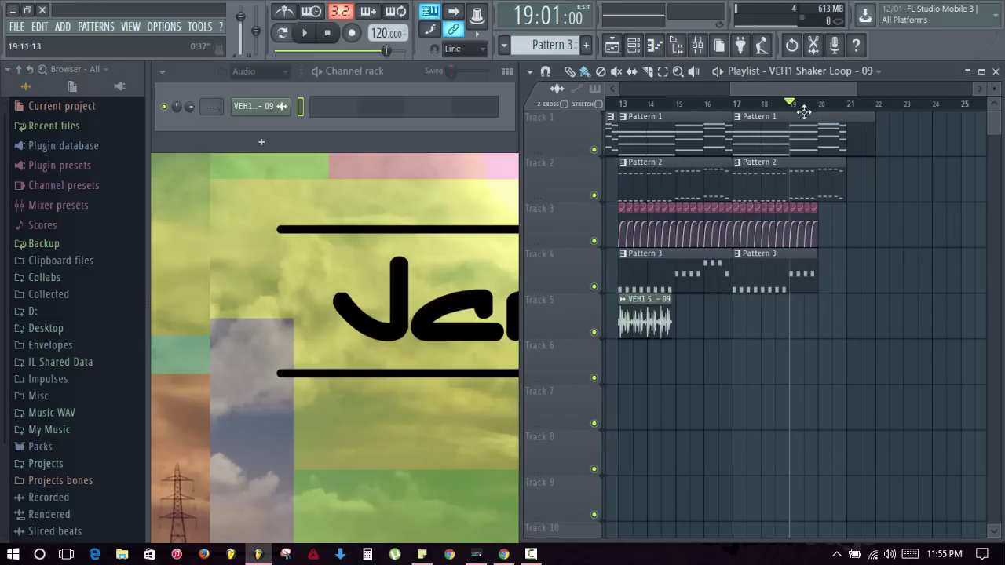
drag(807, 92, 782, 92)
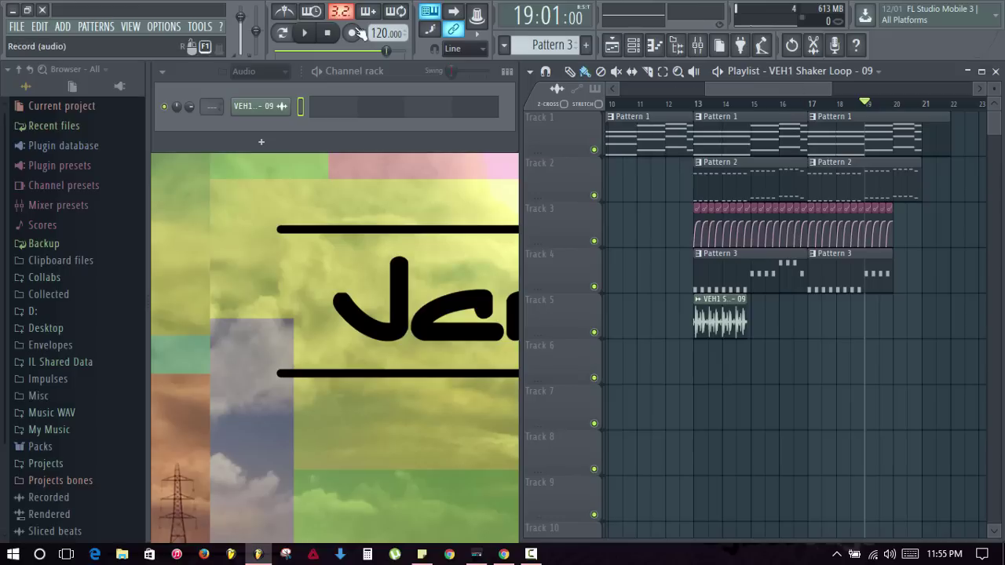
Fit the shaker loop to the project tempo using a sample tempo of 128 BPM and repeat it along Track 5
scroll(745, 107, up, 2)
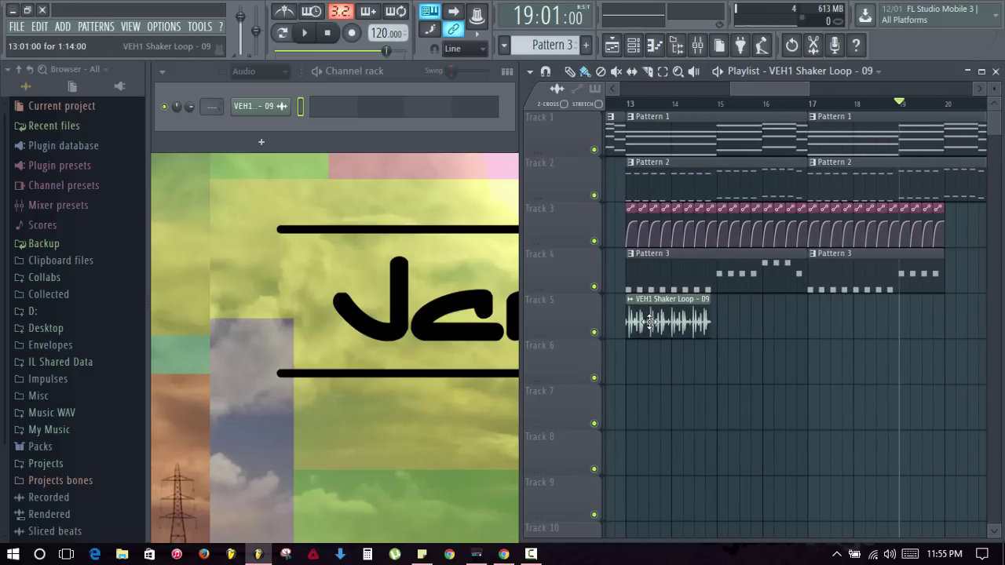
click(633, 303)
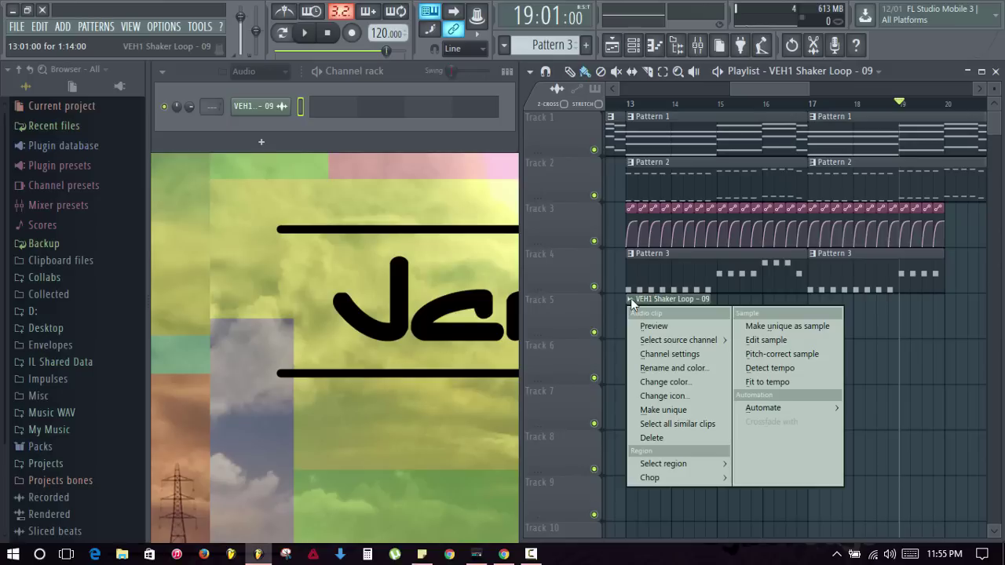
click(790, 382)
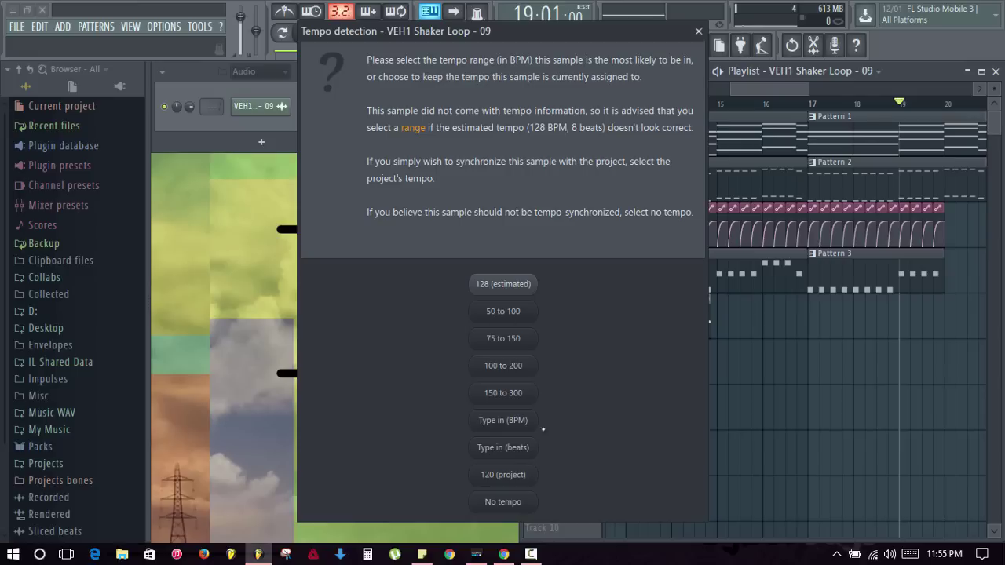
click(513, 425)
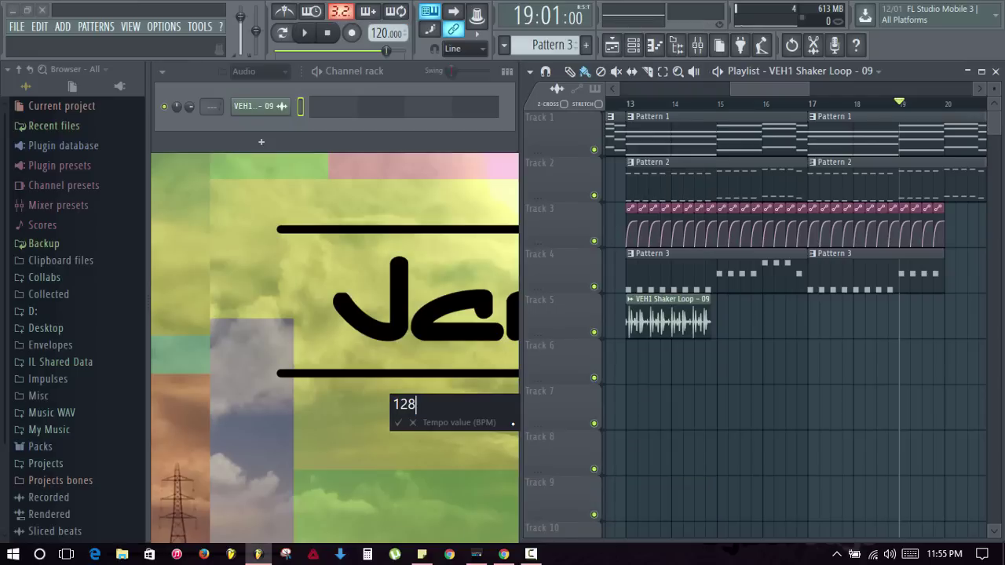
key(Return)
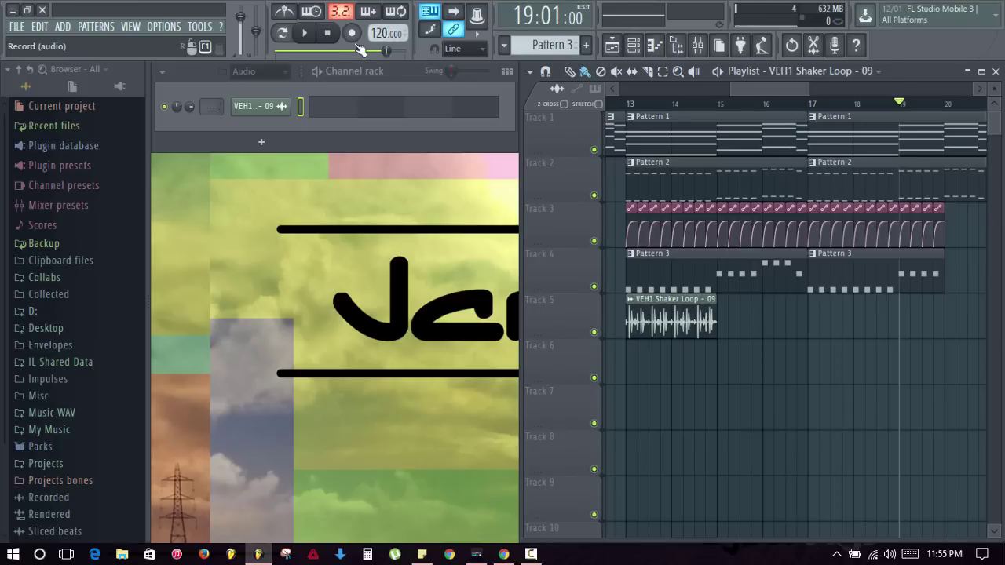
drag(723, 327, 952, 332)
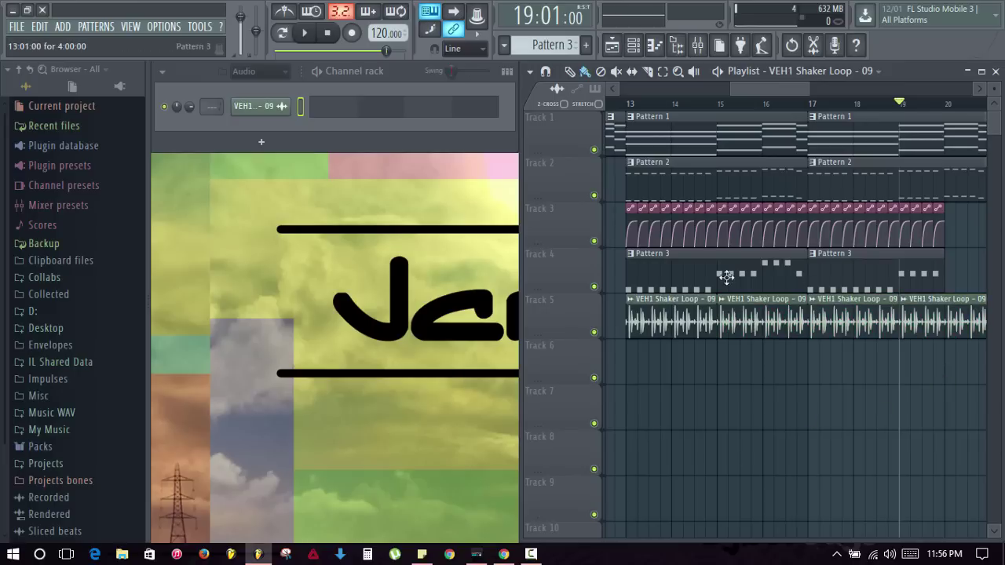
Route the VEH1 Shaker Loop - 09 channel to mixer insert 3
double_click(662, 322)
click(699, 269)
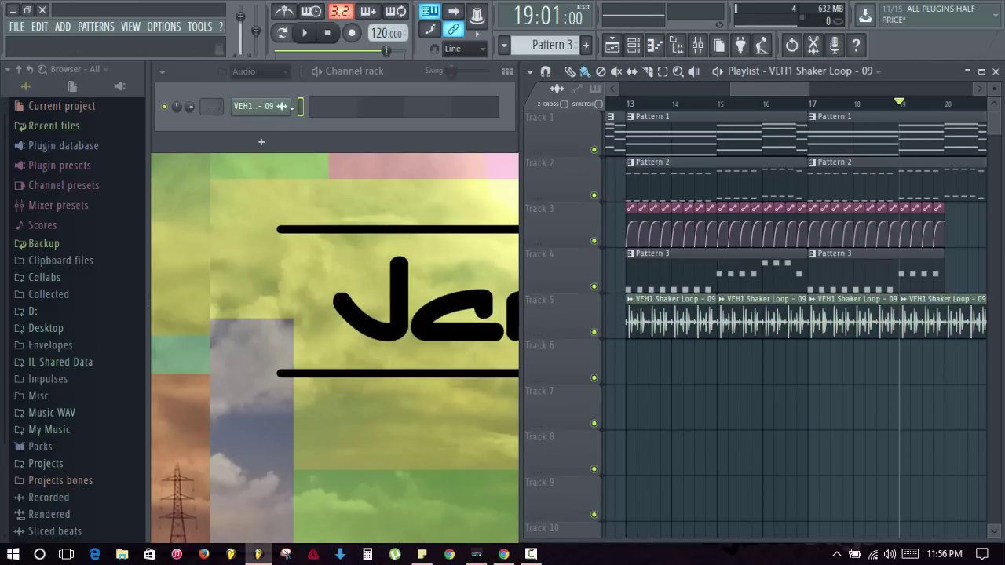
click(697, 44)
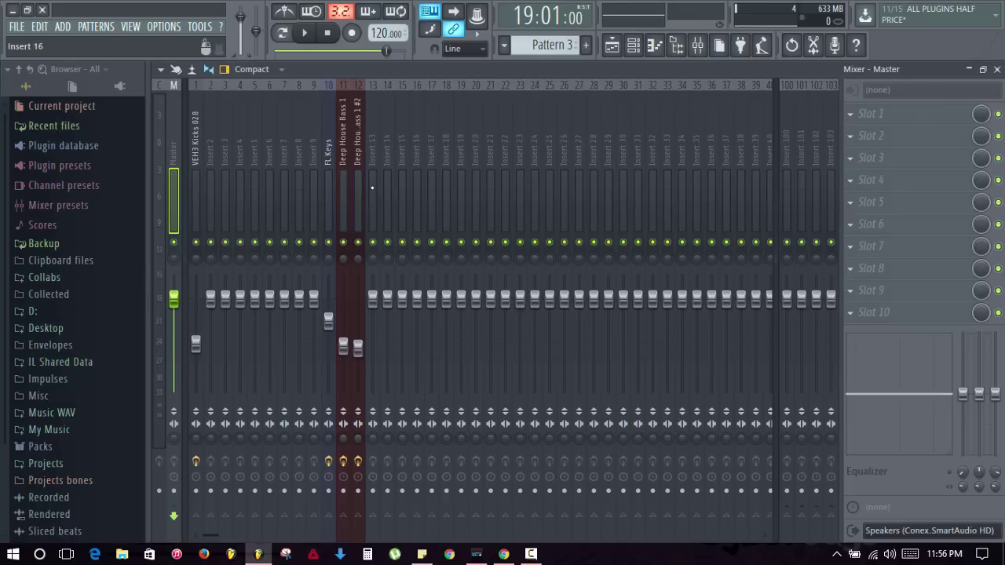
click(227, 184)
key(ctrl+l)
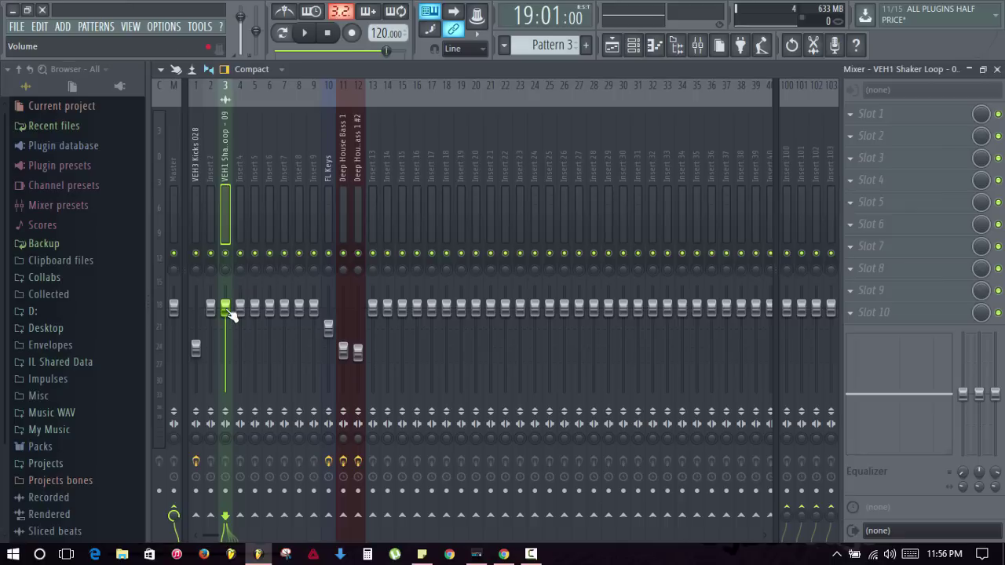
Lower the shaker loop's mixer volume to about -10.1 dB and audition the sample
drag(230, 311, 229, 349)
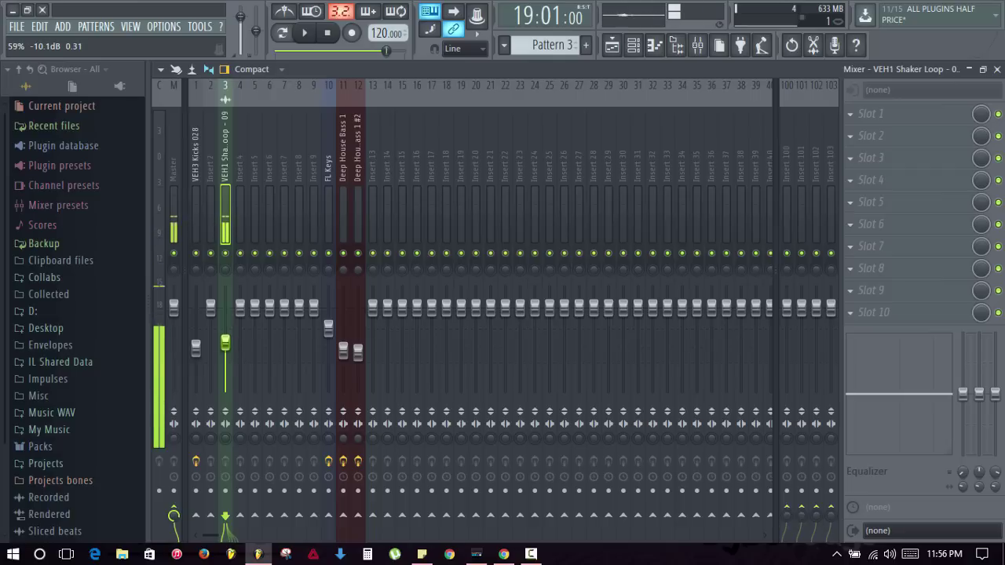
key(q)
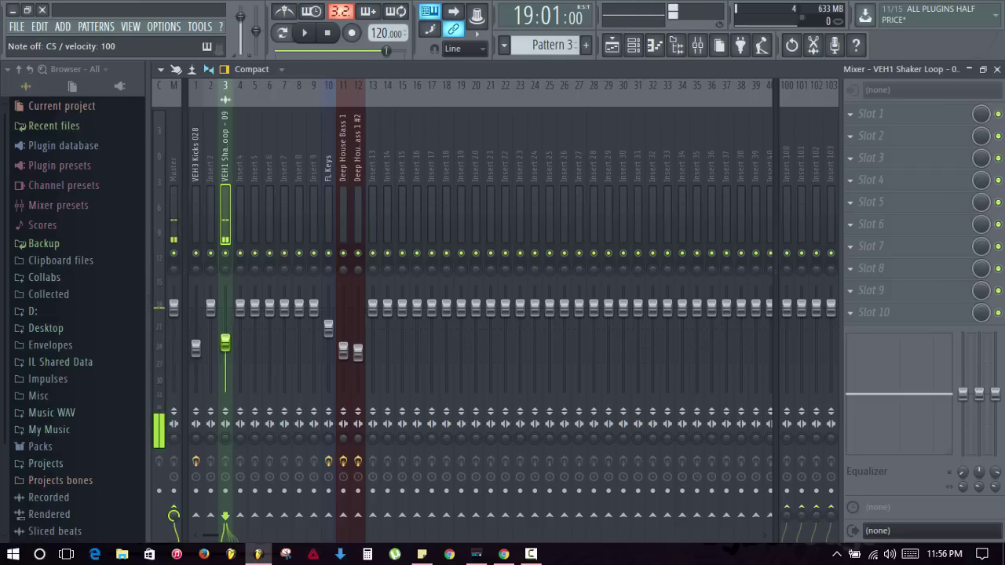
click(997, 69)
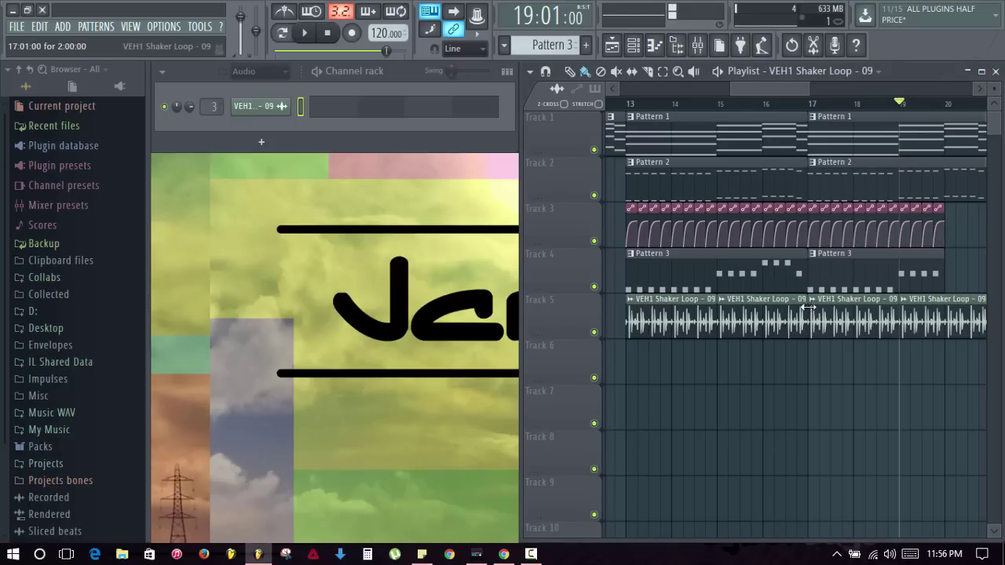
Solo Track 5, play the shaker loop from bar 13 and lower its mixer insert's volume further
key(space)
right_click(596, 335)
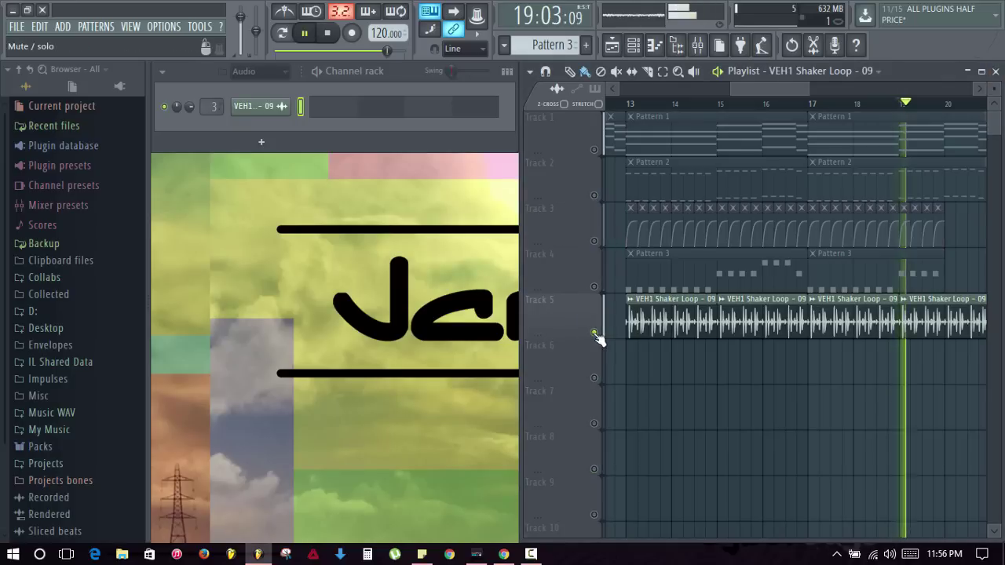
click(630, 103)
click(697, 46)
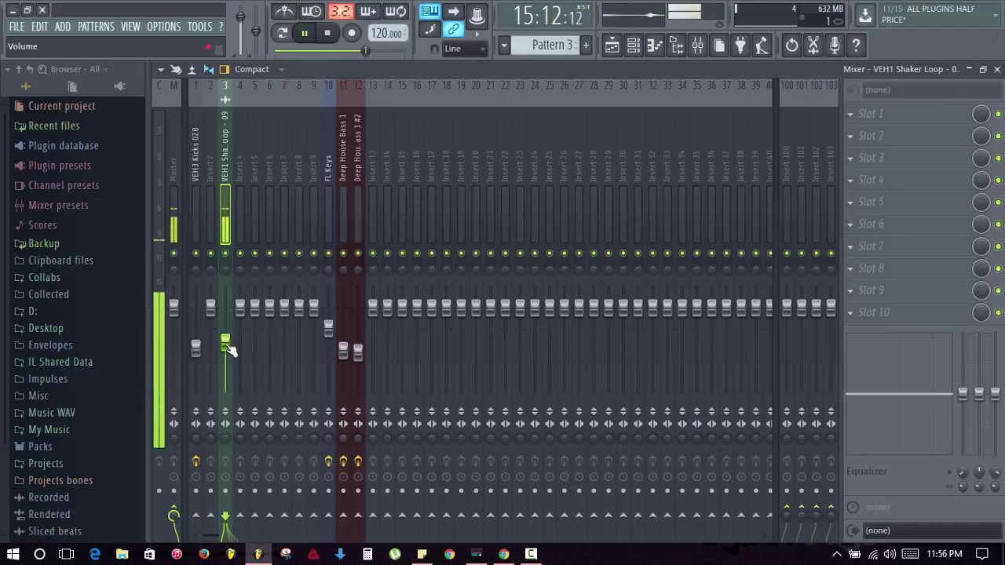
drag(228, 350, 228, 363)
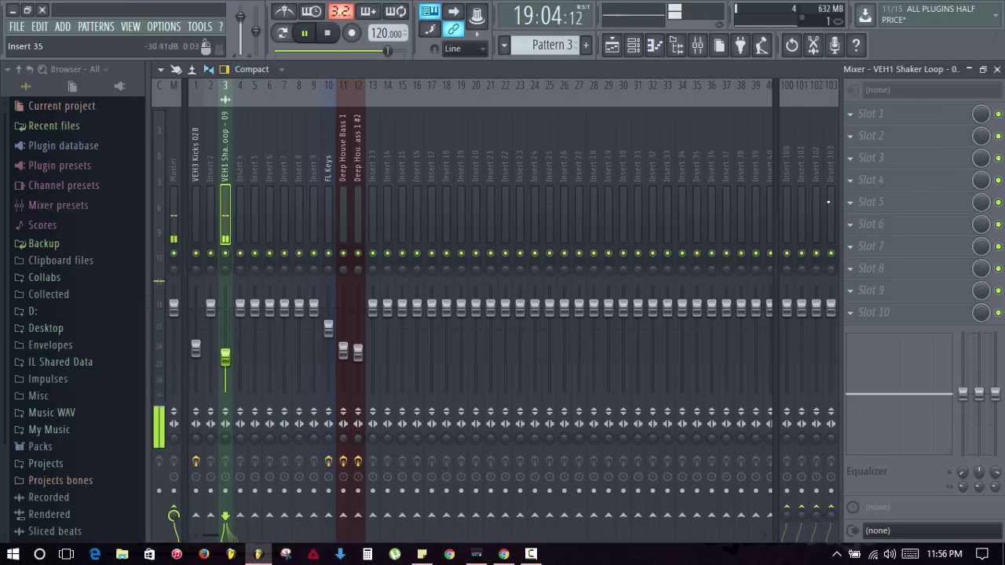
click(998, 69)
Unmute Track 4 and play the Pattern 3 kick together with the shaker loop from bar 13
key(space)
click(594, 286)
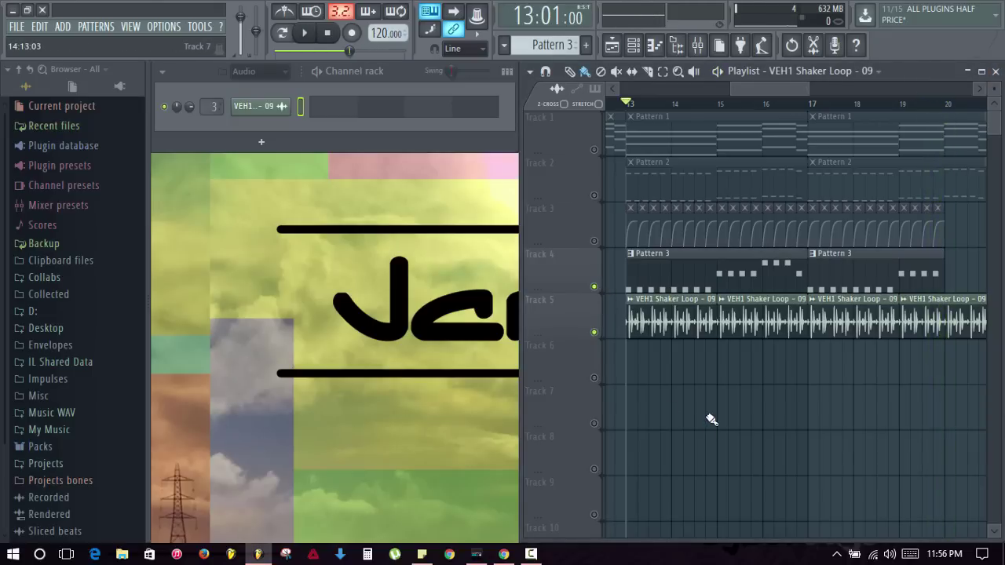
key(space)
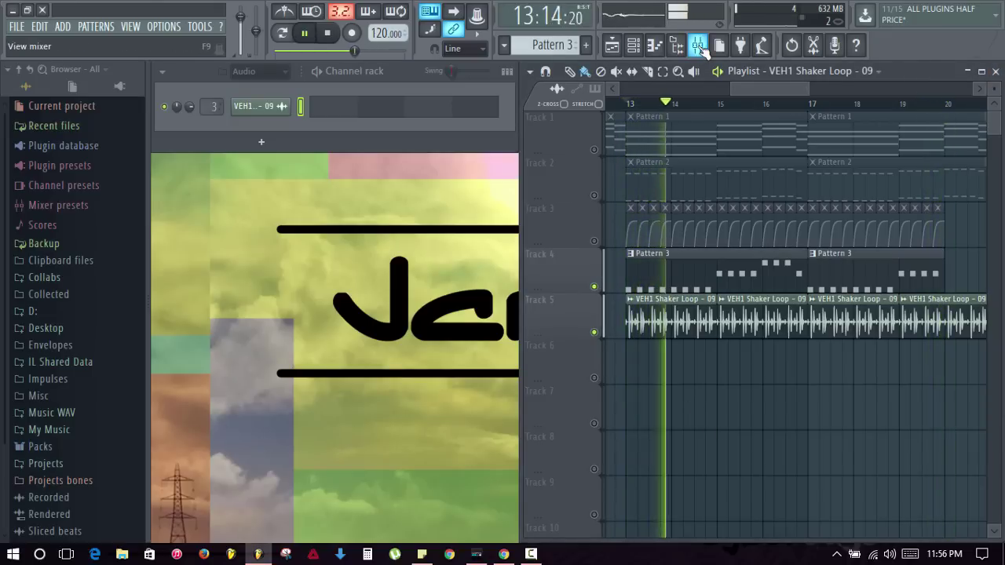
Stop playback, take Track 4 and Track 5 out of solo, and play the full arrangement from bar 13
key(space)
right_click(595, 332)
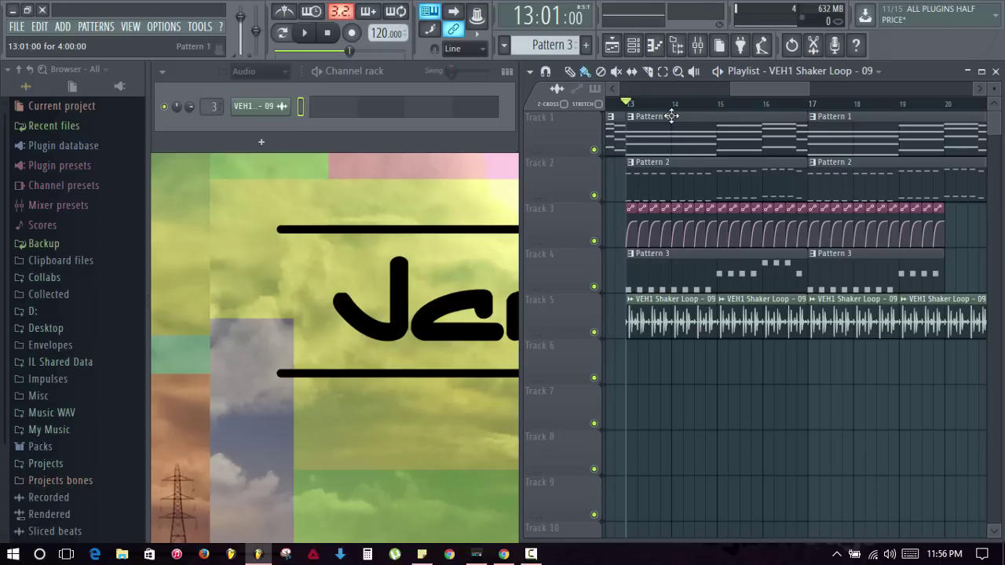
key(space)
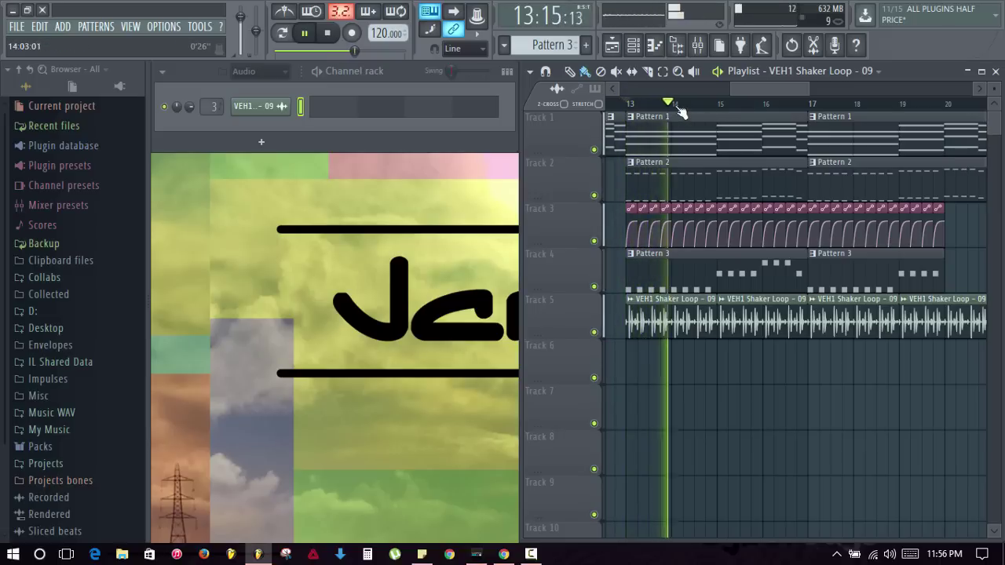
scroll(679, 111, down, 2)
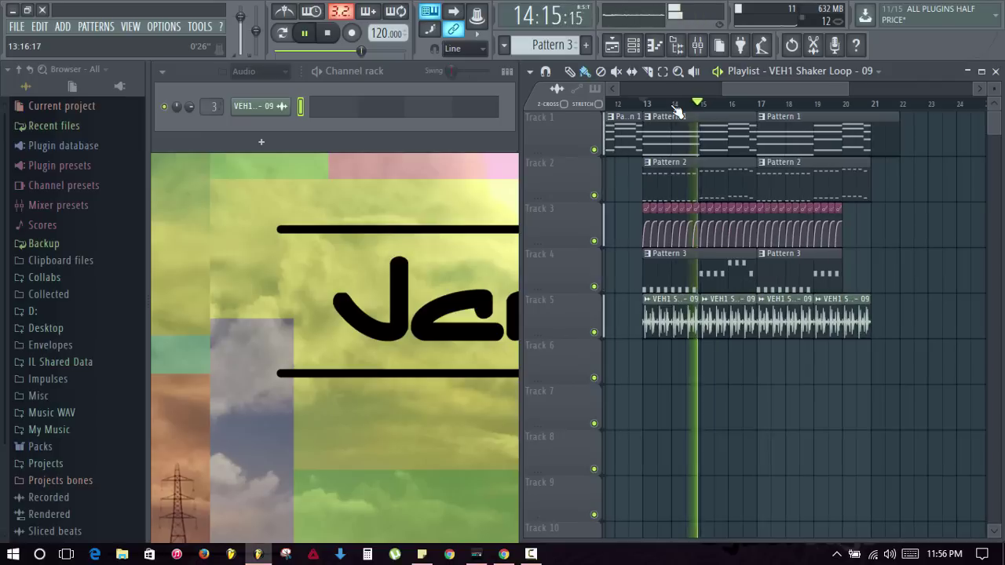
drag(790, 87, 770, 88)
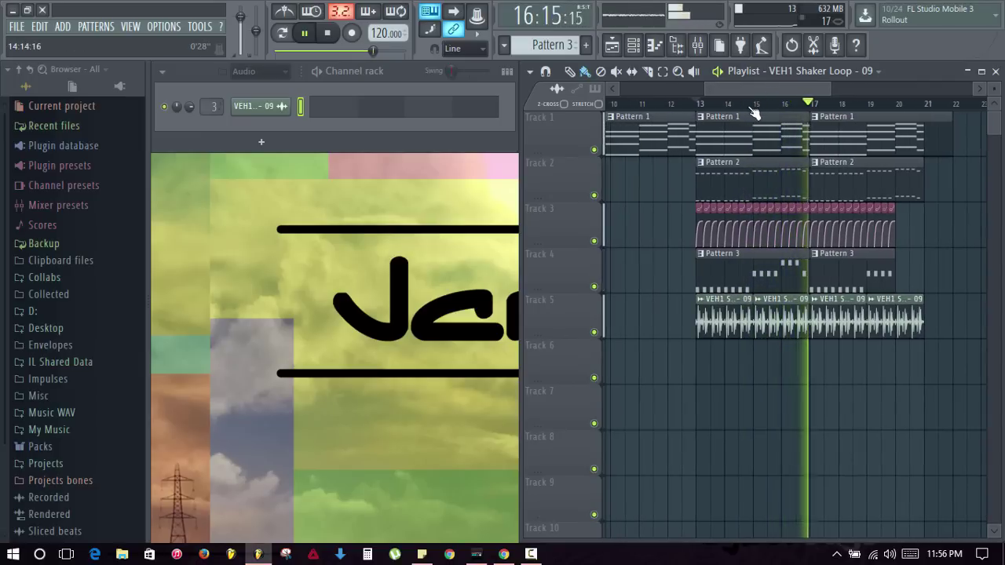
scroll(740, 110, down, 1)
drag(737, 89, 717, 88)
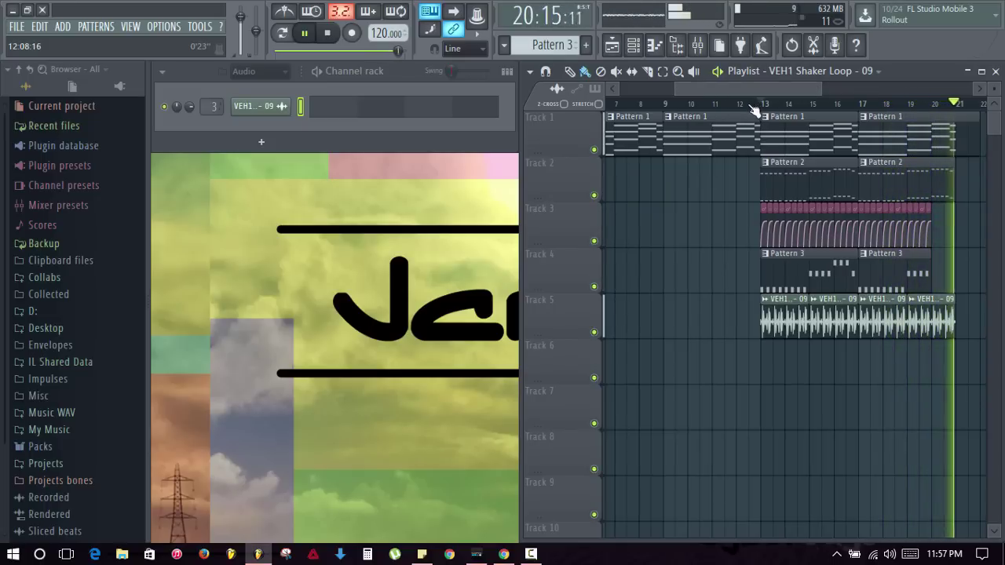
key(space)
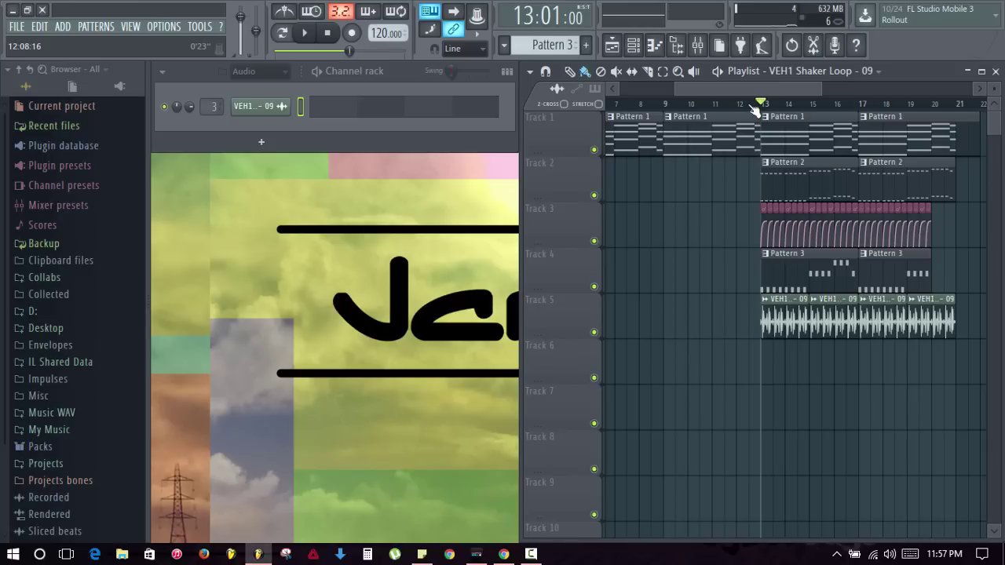
Show the Unsorted channels, then add the CYCdh_K4-Trash01 sample to playlist Track 6 at bar 13
click(259, 72)
click(274, 134)
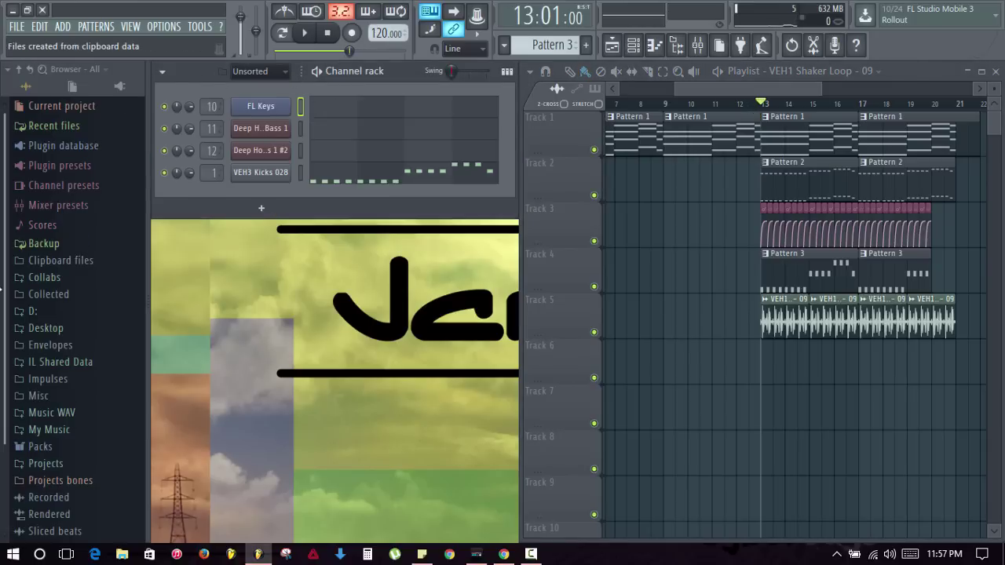
scroll(55, 263, down, 3)
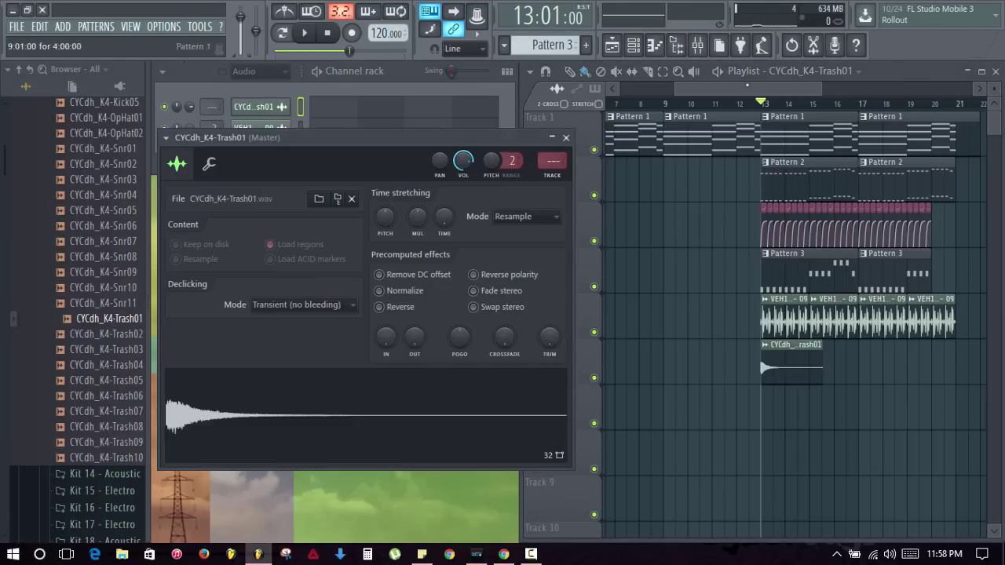
Route the CYCdh_K4-Trash01 channel to mixer insert 4
click(698, 47)
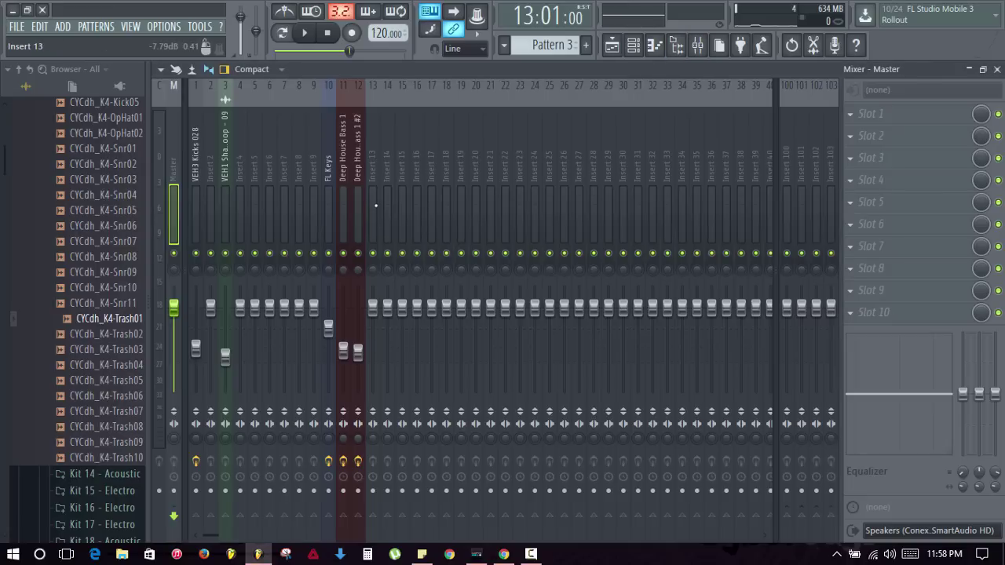
click(241, 199)
key(ctrl+l)
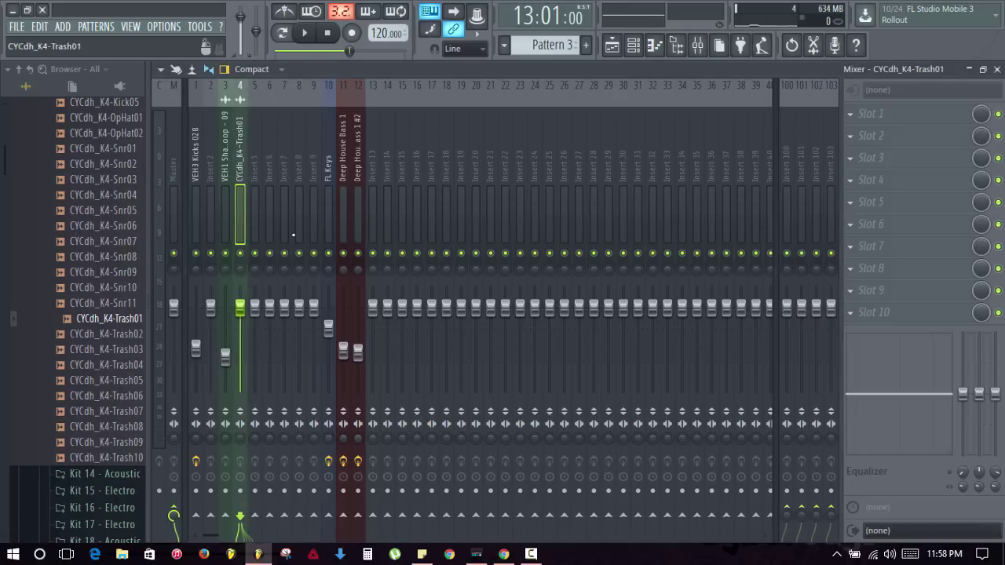
Pan the CYCdh_K4-Trash01 mixer track slightly left and set its level to about -4.6 dB
drag(244, 355, 244, 383)
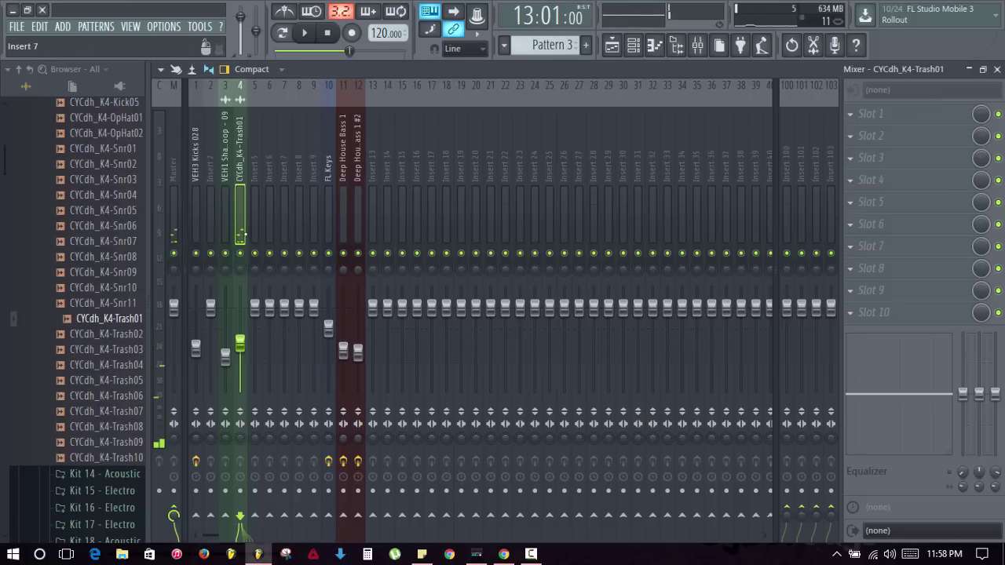
drag(241, 269, 241, 273)
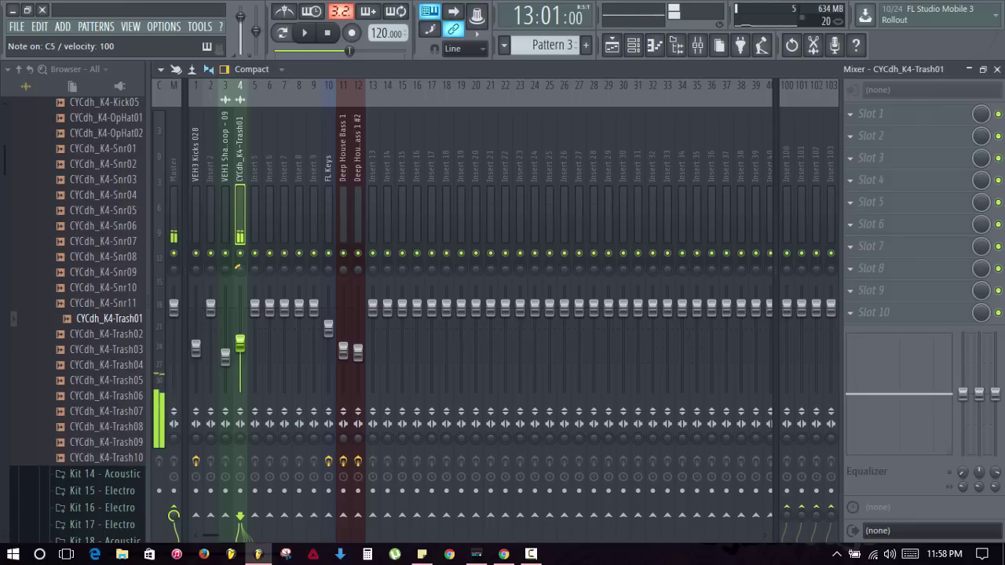
drag(239, 343, 240, 325)
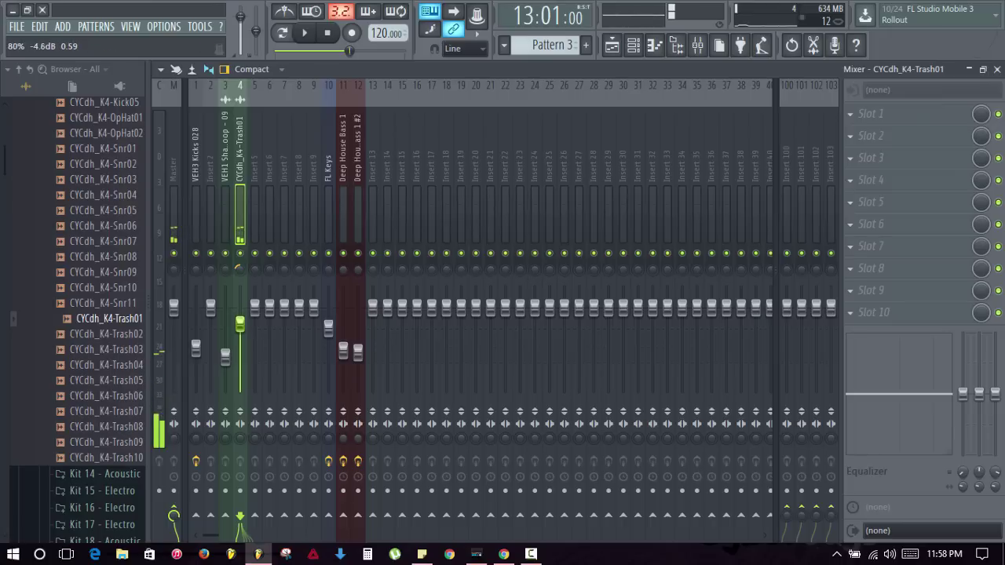
click(998, 69)
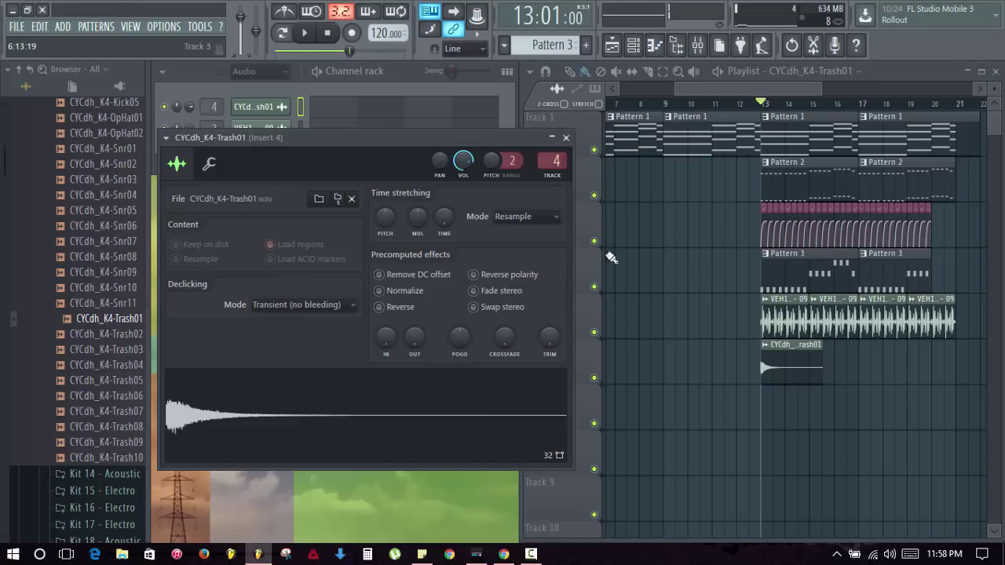
Play the playlist from bar 13 and lower the CYCdh_K4-Trash01 mixer level slightly
key(space)
key(F9)
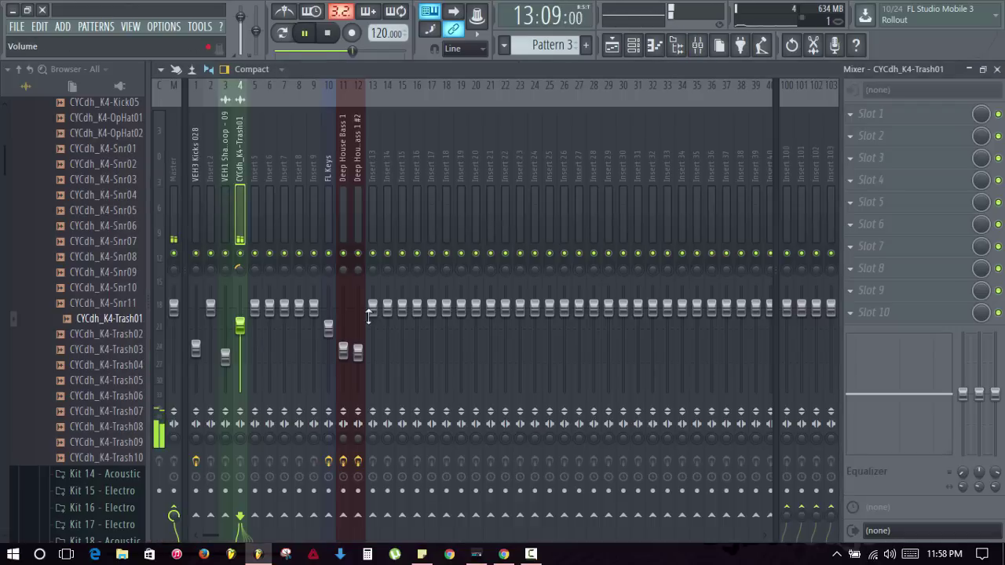
drag(242, 326, 242, 335)
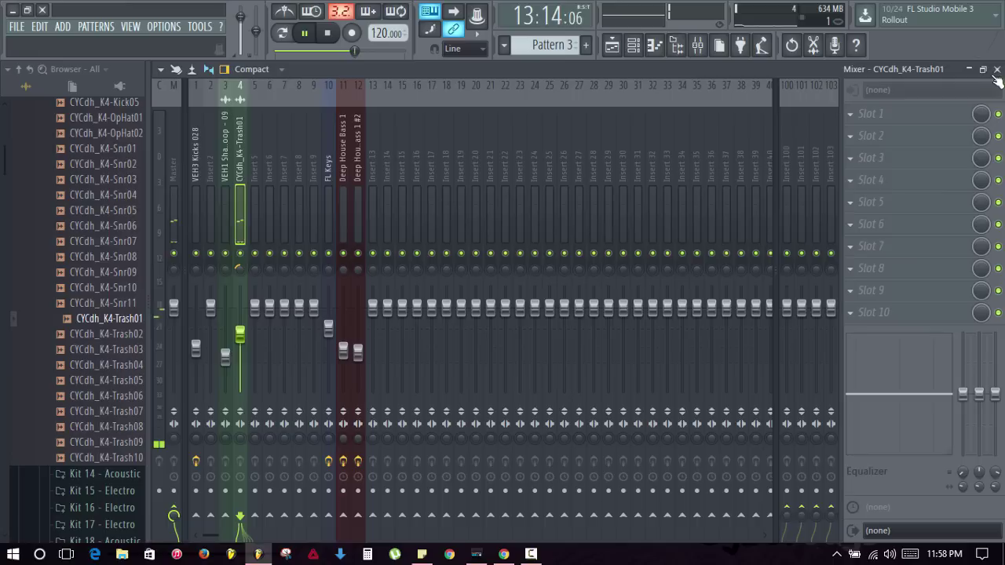
key(space)
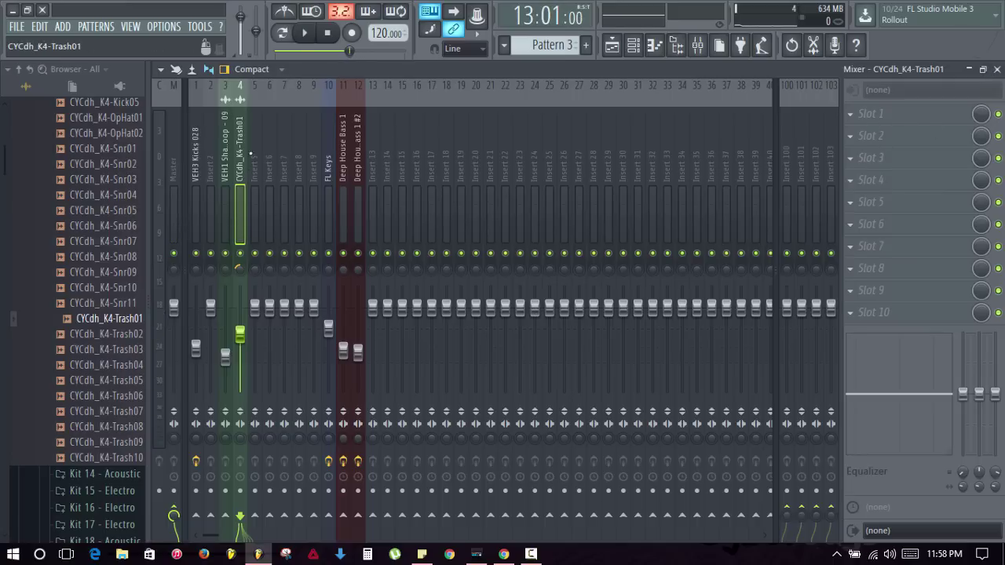
Load Fruity Parametric EQ 2 in slot 1 of mixer insert 4 and cut the lows with band 1 at Steep 8 order
click(877, 115)
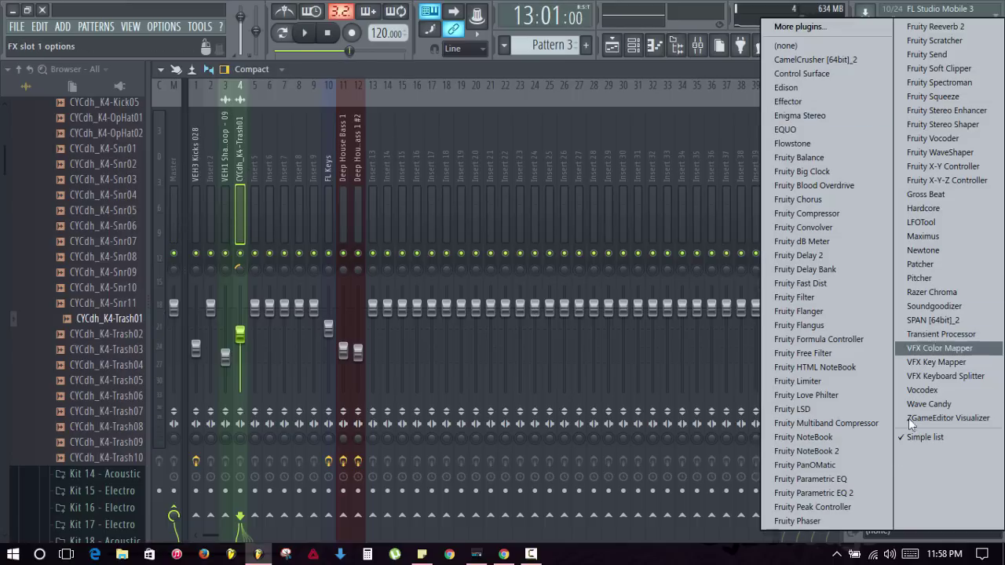
click(857, 495)
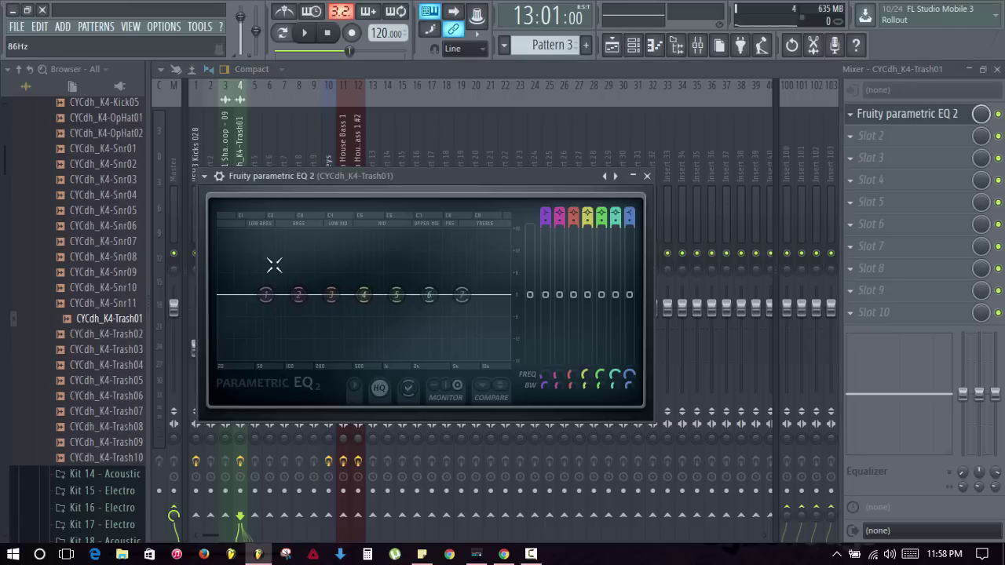
right_click(261, 299)
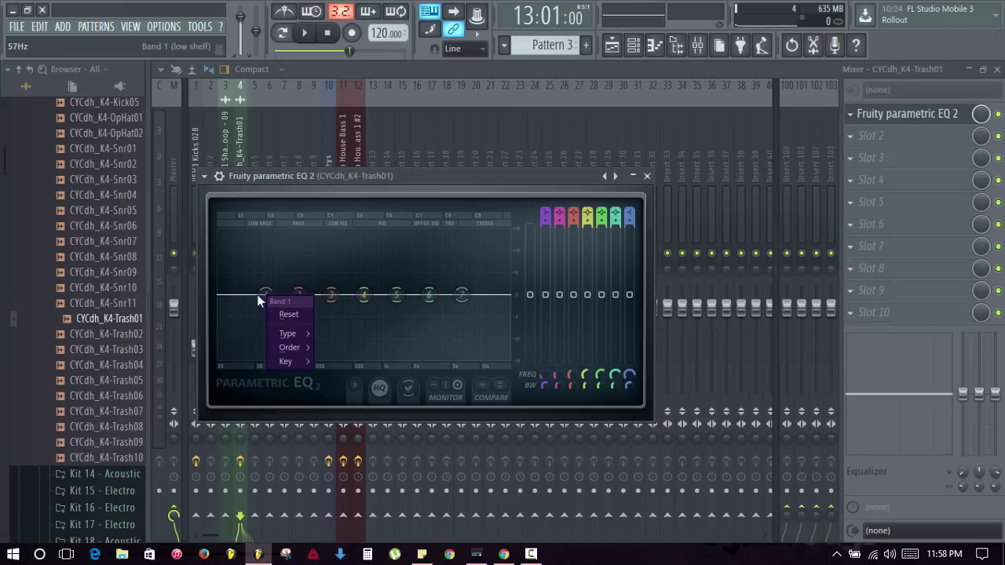
mouse_move(286, 345)
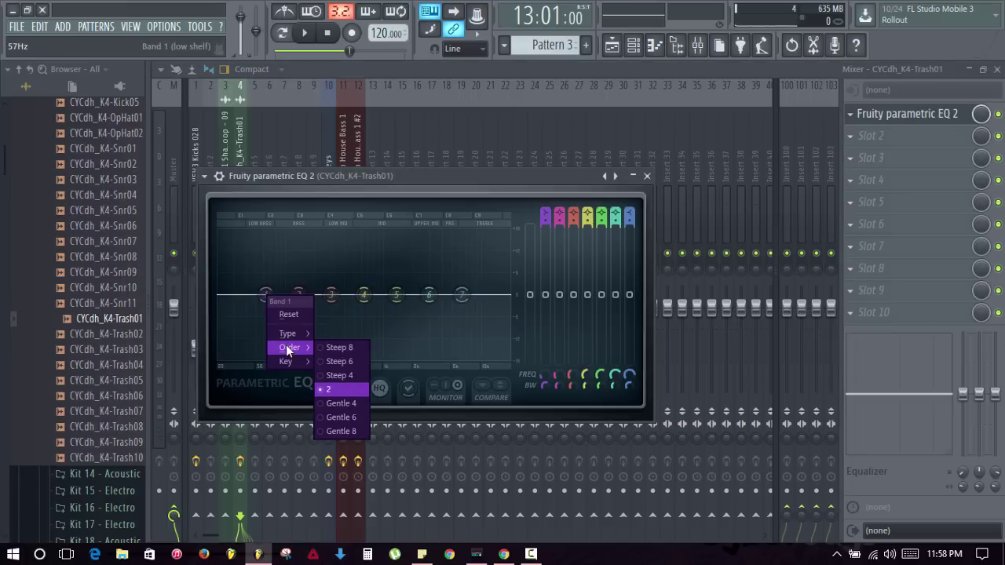
click(335, 344)
drag(222, 354, 340, 357)
key(z)
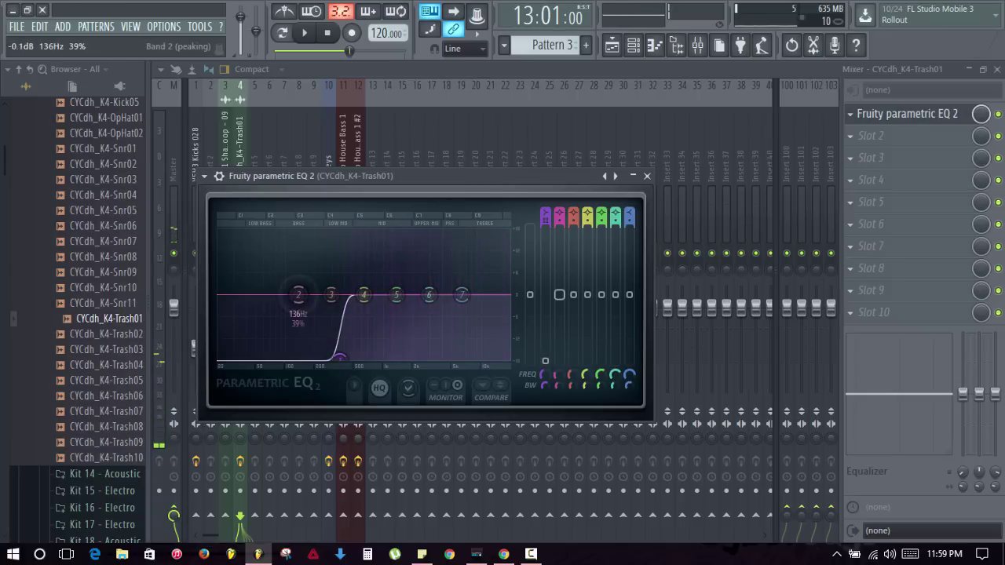
Dip EQ band 2 at about 129 Hz and make band 7 a Steep 8 cut at the extreme top of the treble range
drag(299, 294, 296, 329)
key(z)
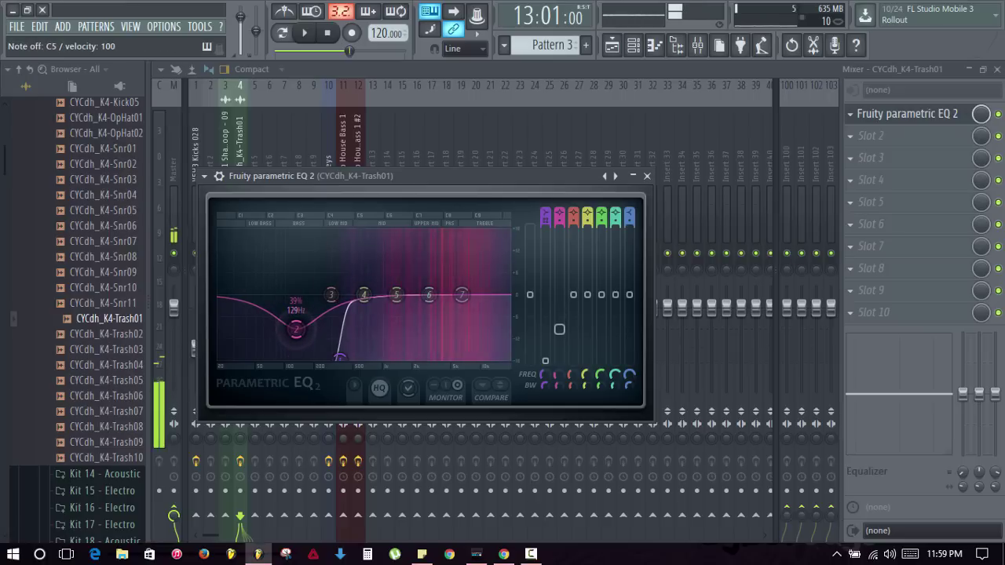
right_click(464, 298)
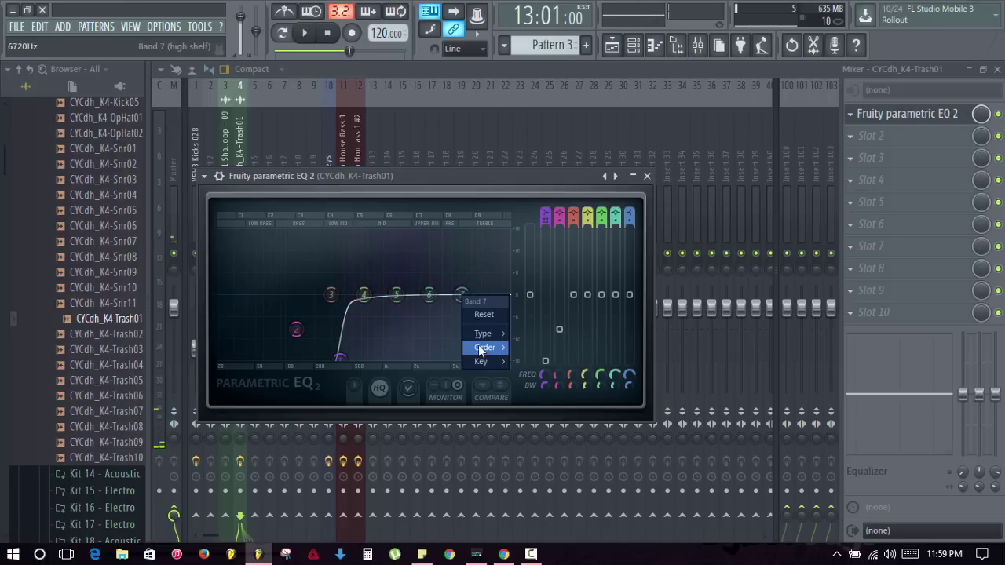
mouse_move(480, 347)
click(548, 348)
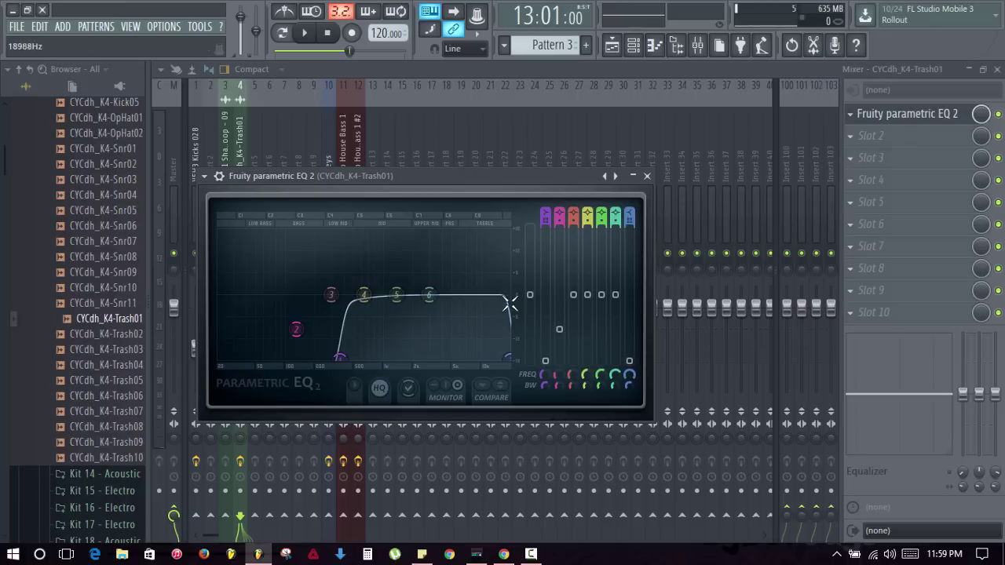
Boost EQ band 6 slightly at about 8491 Hz and compare the sample's sound with the EQ bypassed and enabled
drag(433, 300, 474, 282)
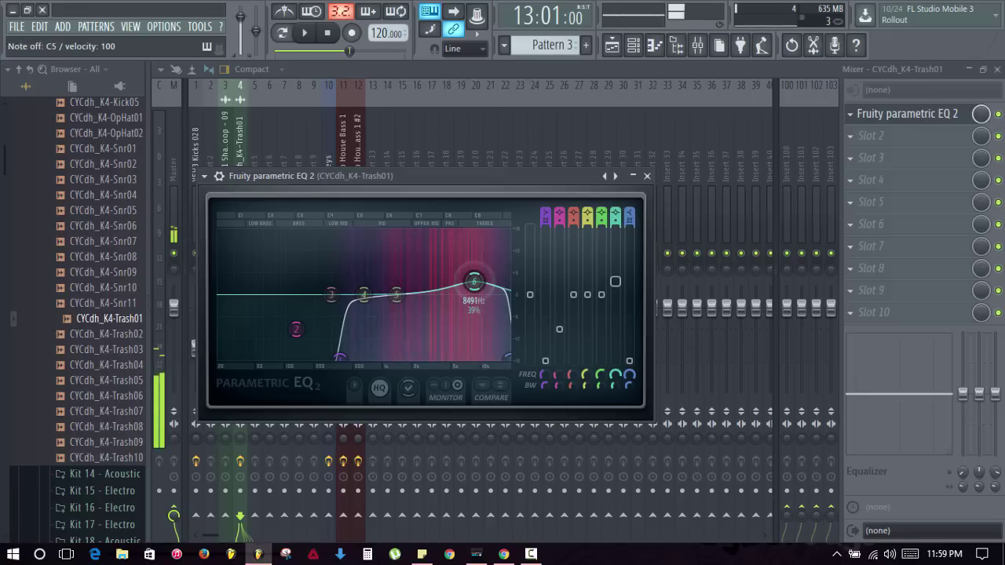
click(1000, 115)
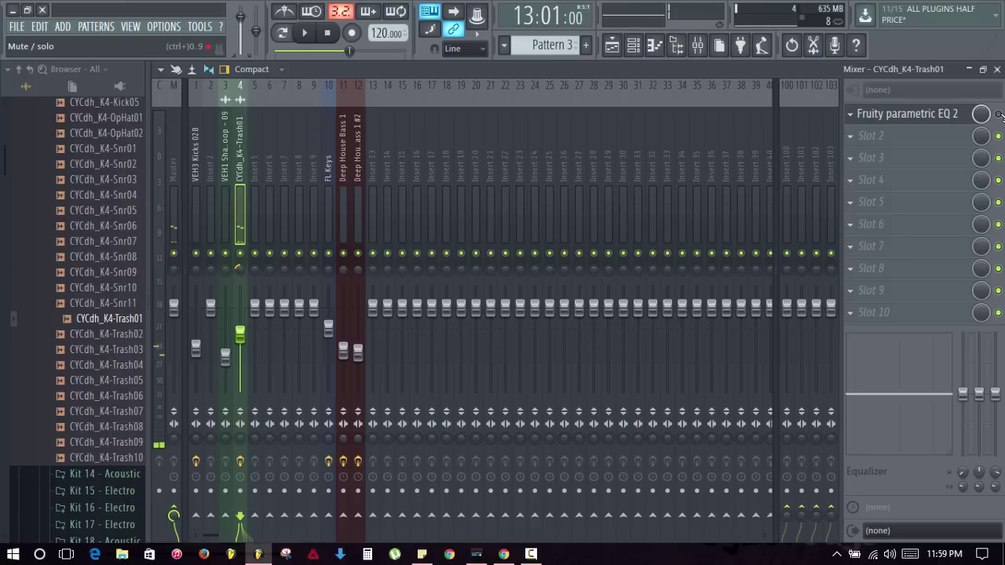
key(q)
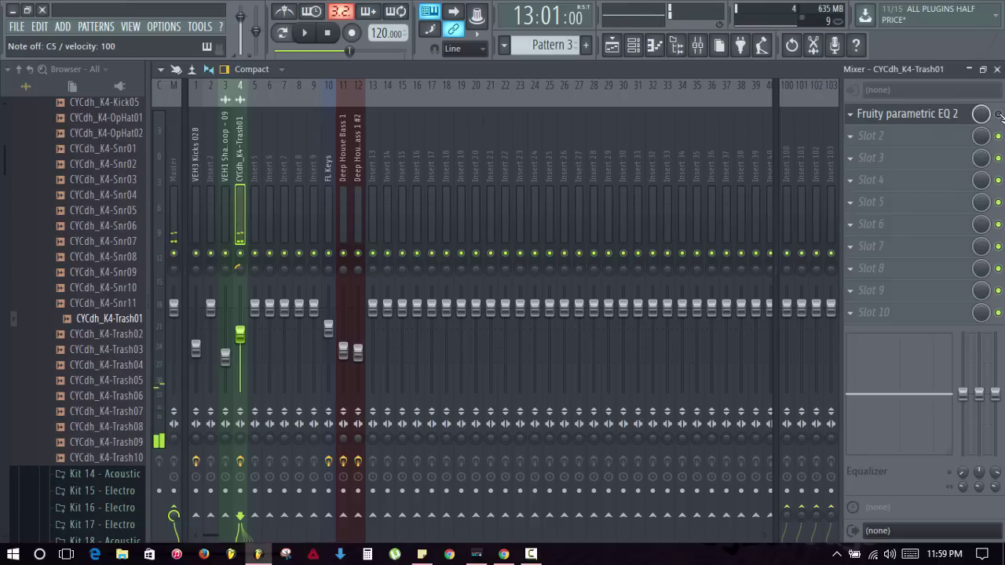
click(1000, 115)
key(q)
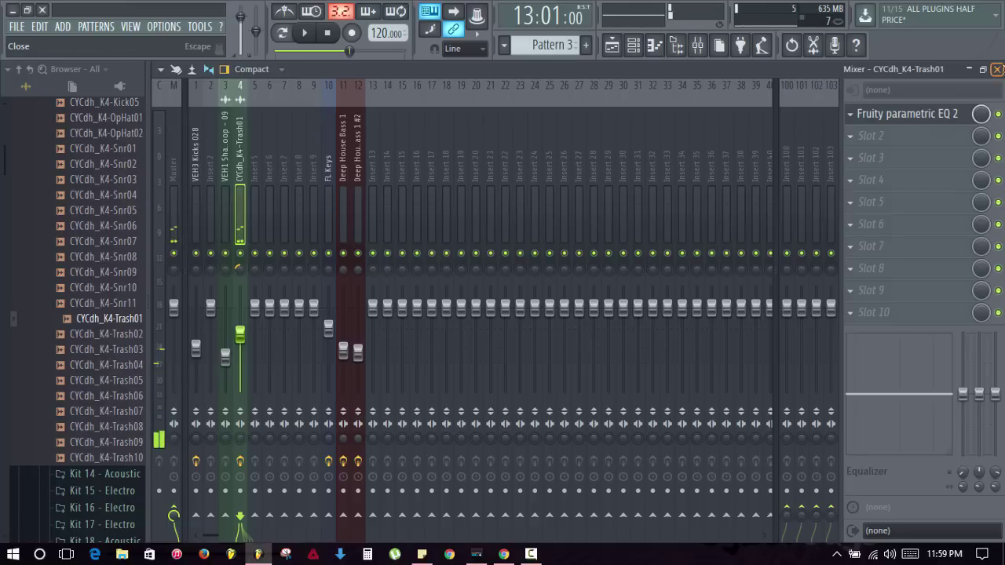
click(998, 69)
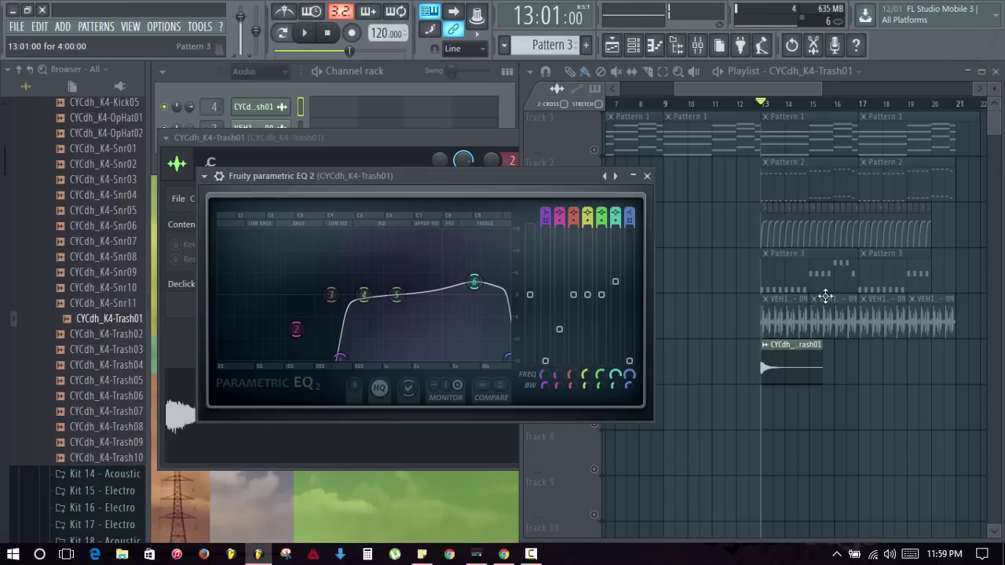
click(647, 176)
click(574, 137)
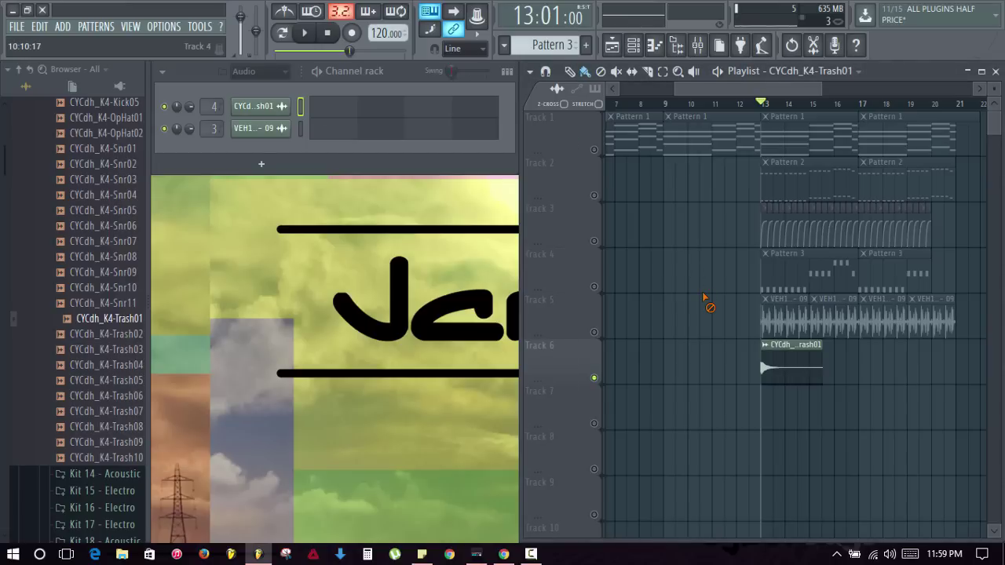
Unmute Track 5 and Track 4 and play them together with the Track 6 sample from bar 13
click(595, 332)
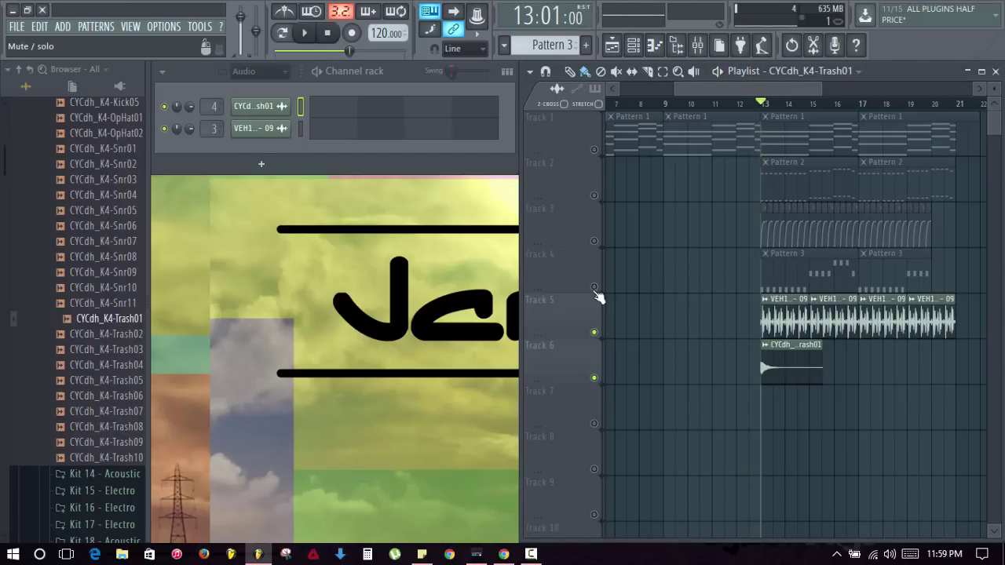
click(594, 287)
key(space)
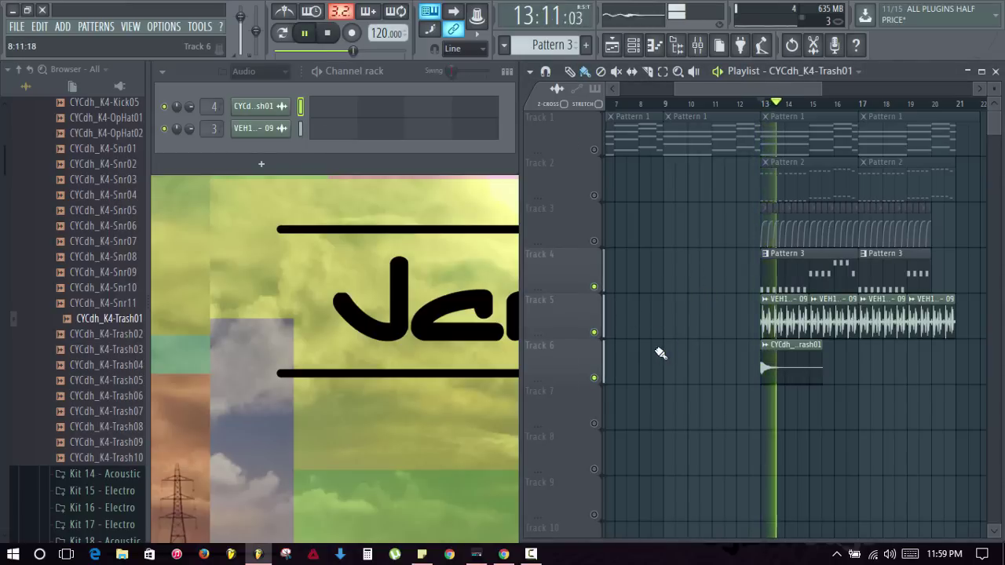
key(space)
Load Fruity Reeverb 2 in slot 2 of the crash sample's mixer insert 4
key(F9)
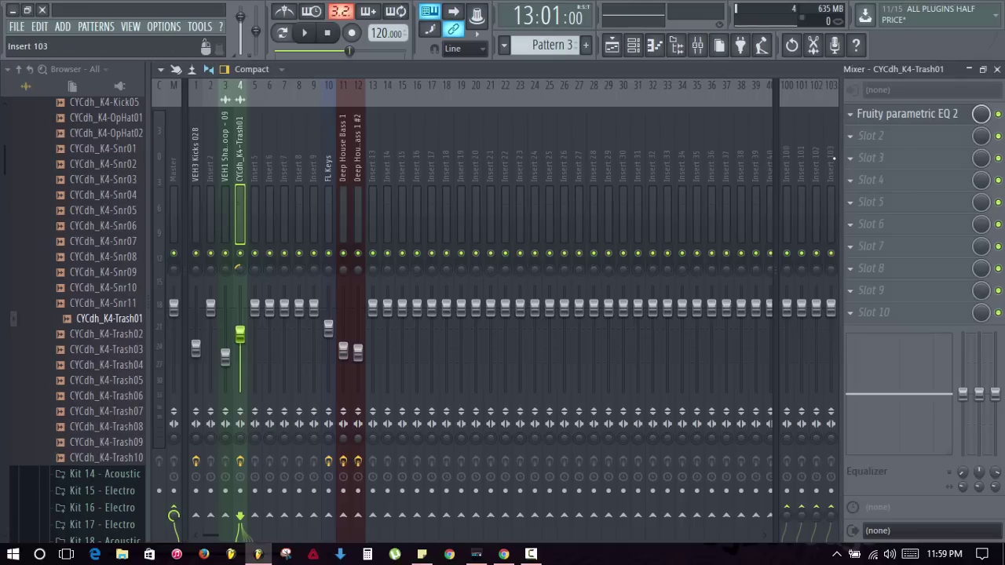
click(856, 142)
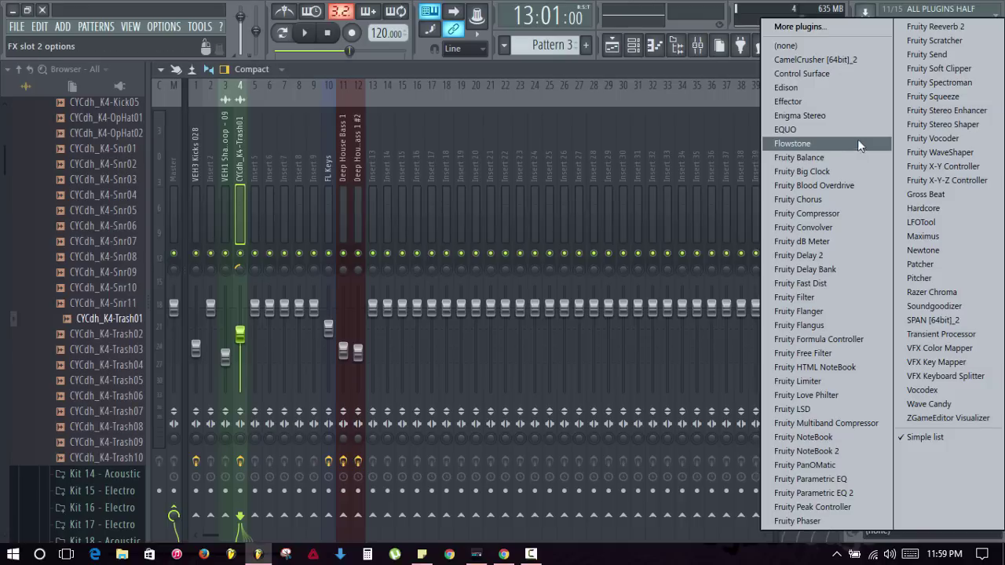
click(973, 31)
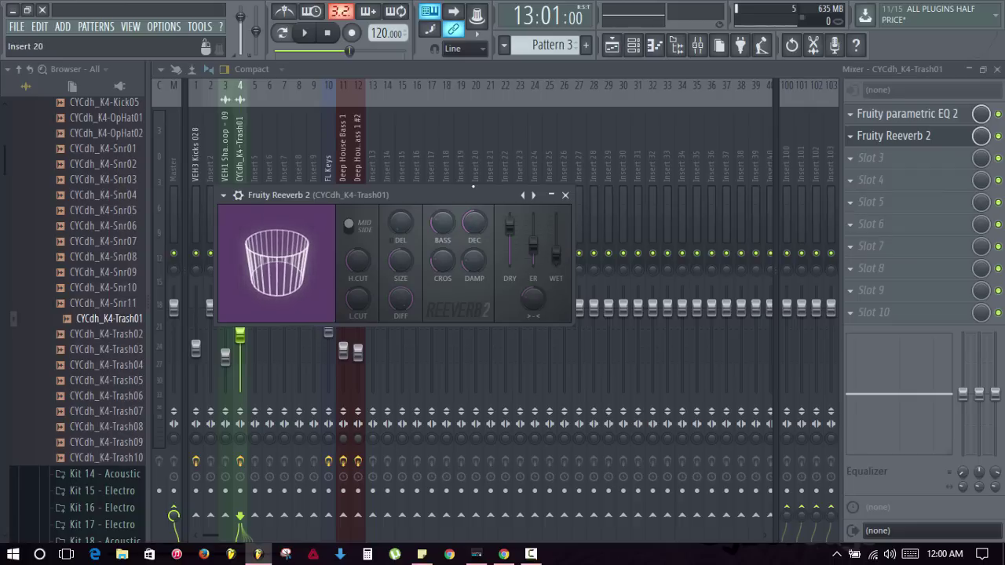
Raise the reverb's wet level past 59% and set its damping to 8.2 kHz while auditioning the crash
key(q)
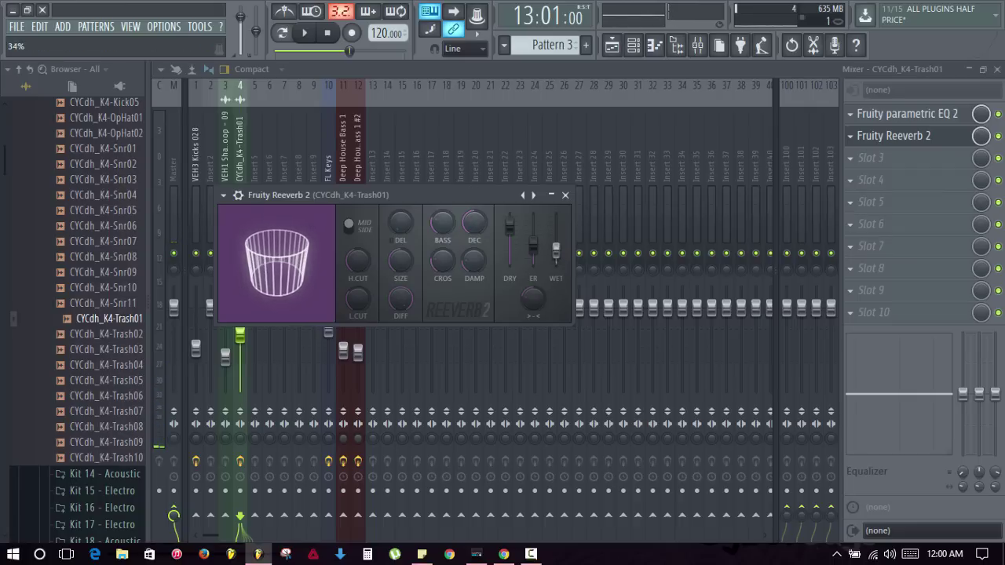
key(q)
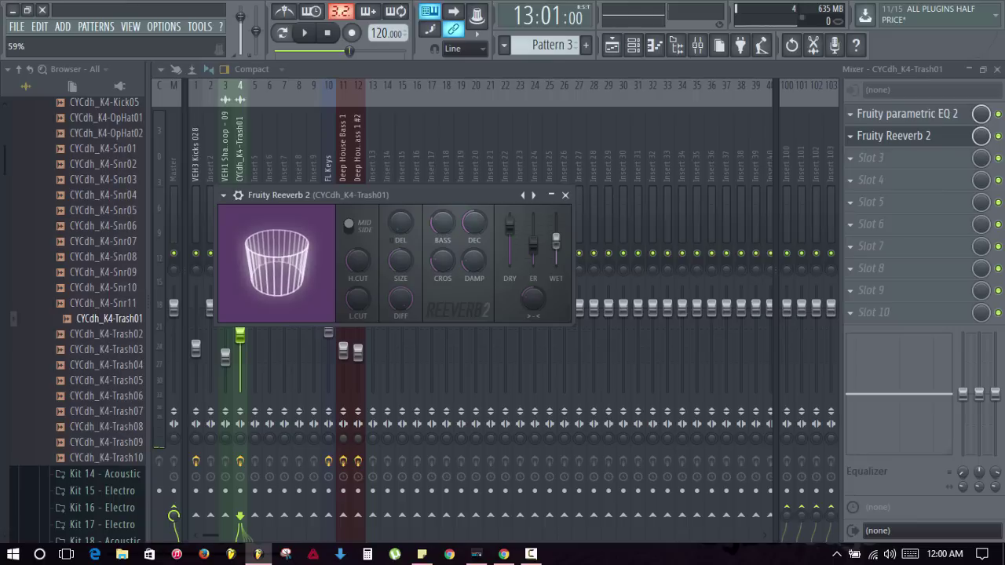
key(q)
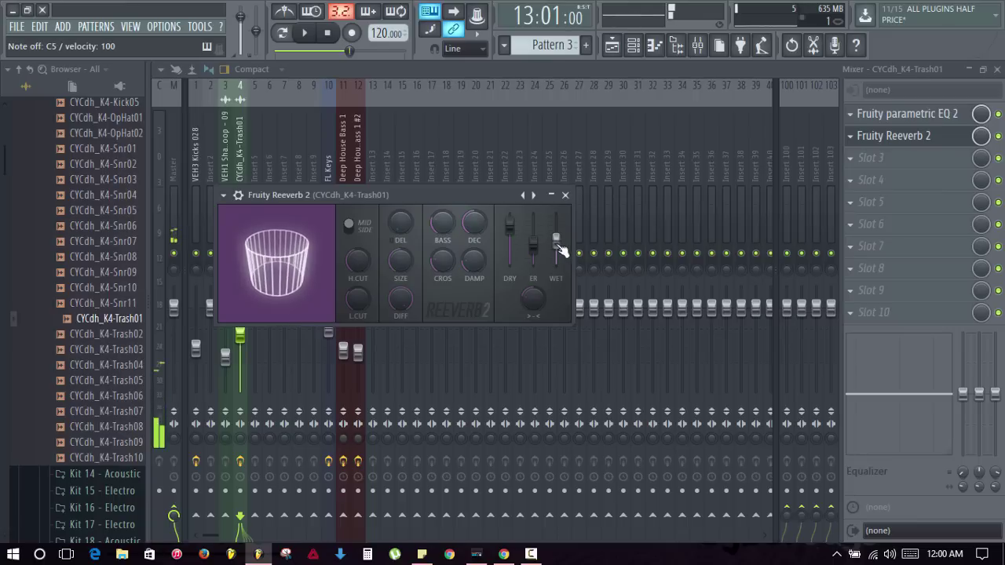
drag(562, 250, 562, 243)
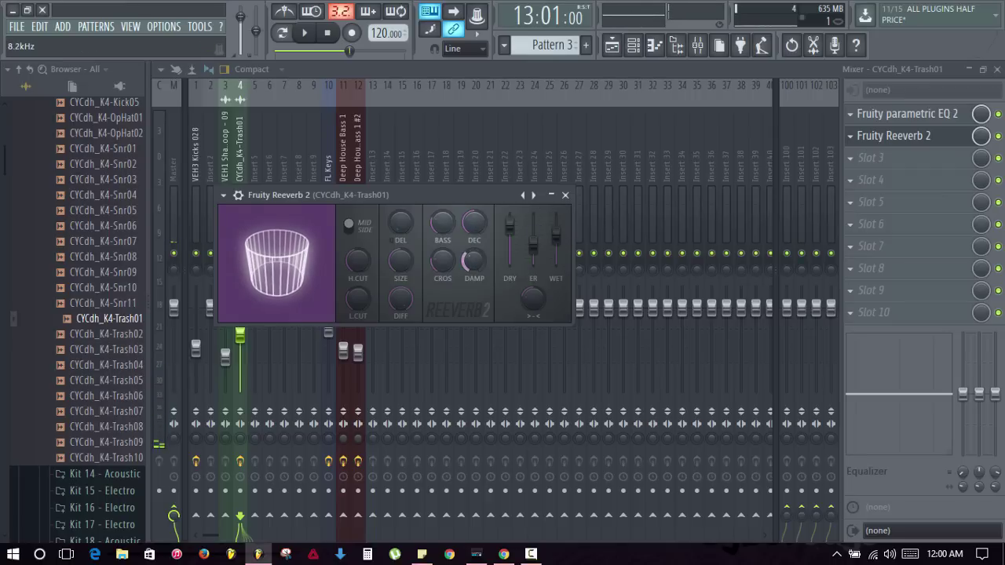
key(q)
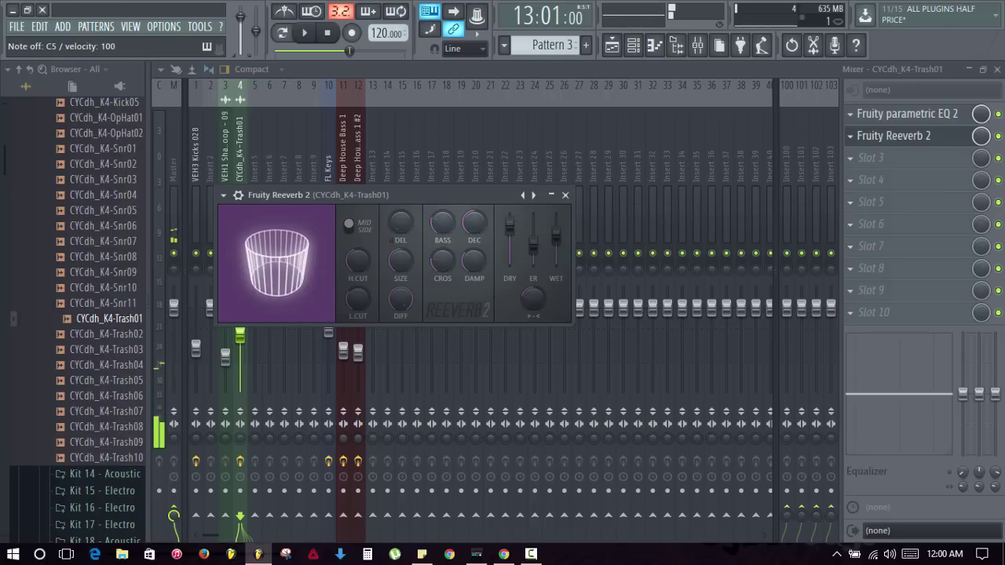
click(566, 195)
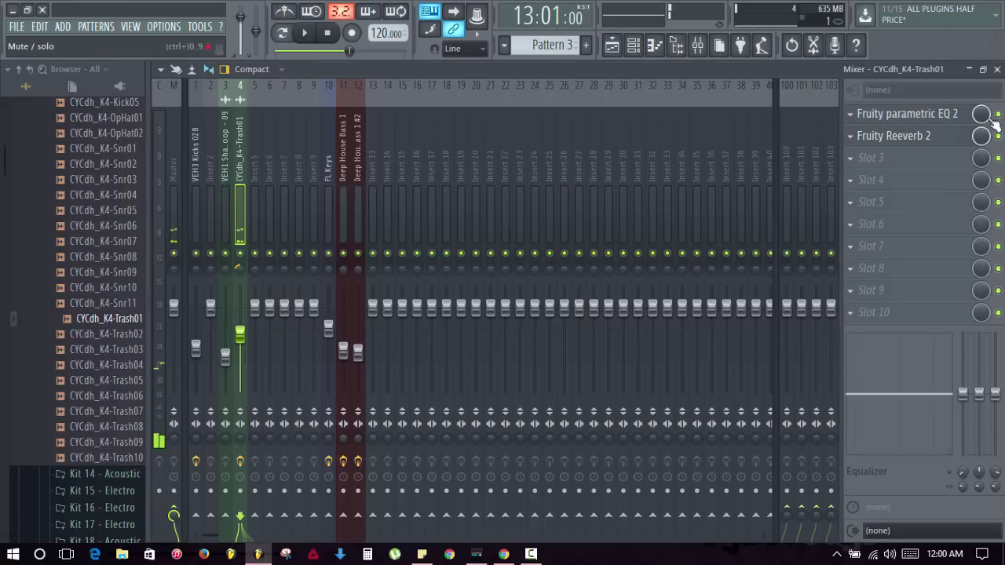
Play Tracks 4 to 6 from bar 13 with the reverb, then stop and unmute all playlist tracks
click(997, 69)
key(space)
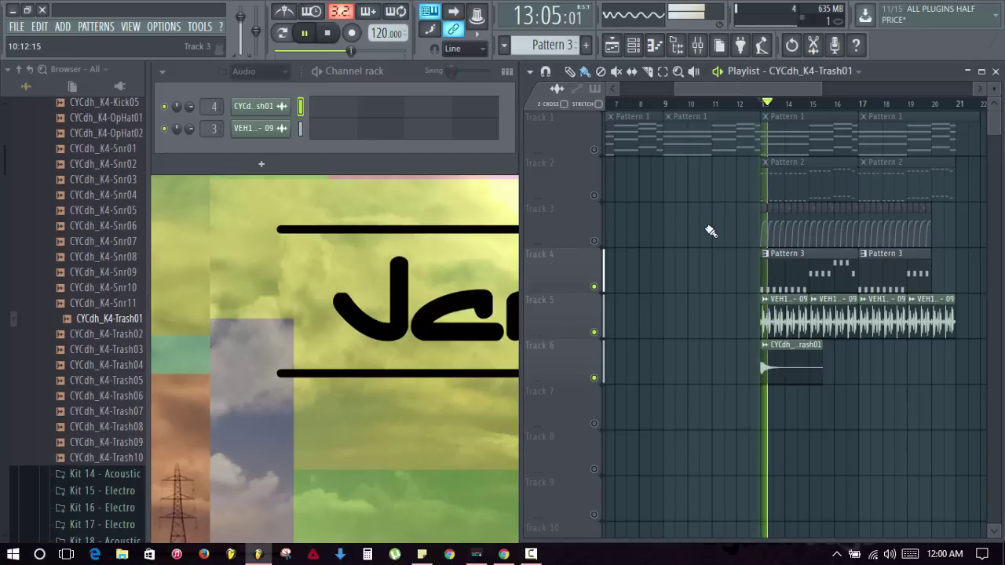
key(space)
right_click(596, 333)
right_click(596, 333)
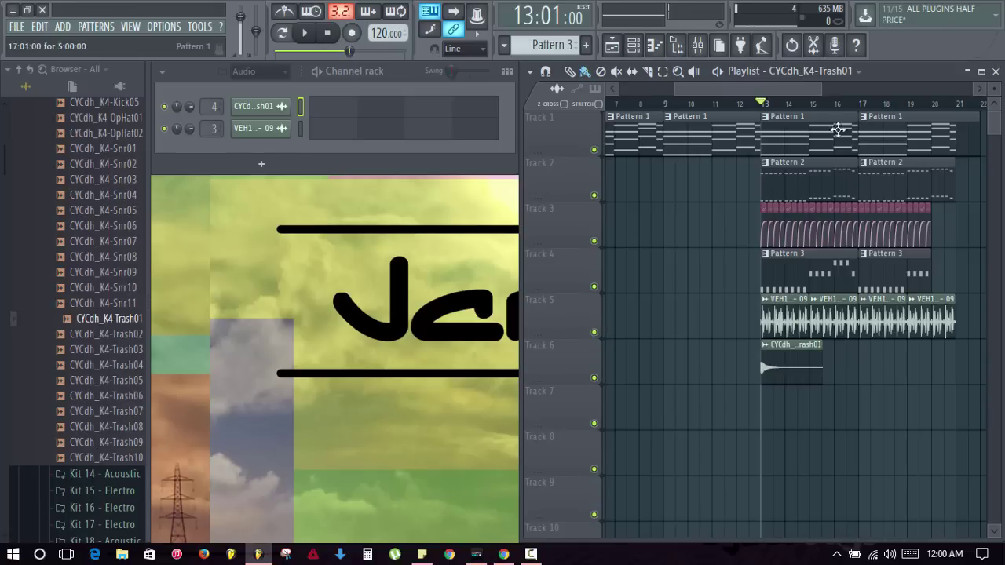
Play the full arrangement from bar 5 through to bar 21 with all tracks active
ctrl+scroll(750, 168, up, 3)
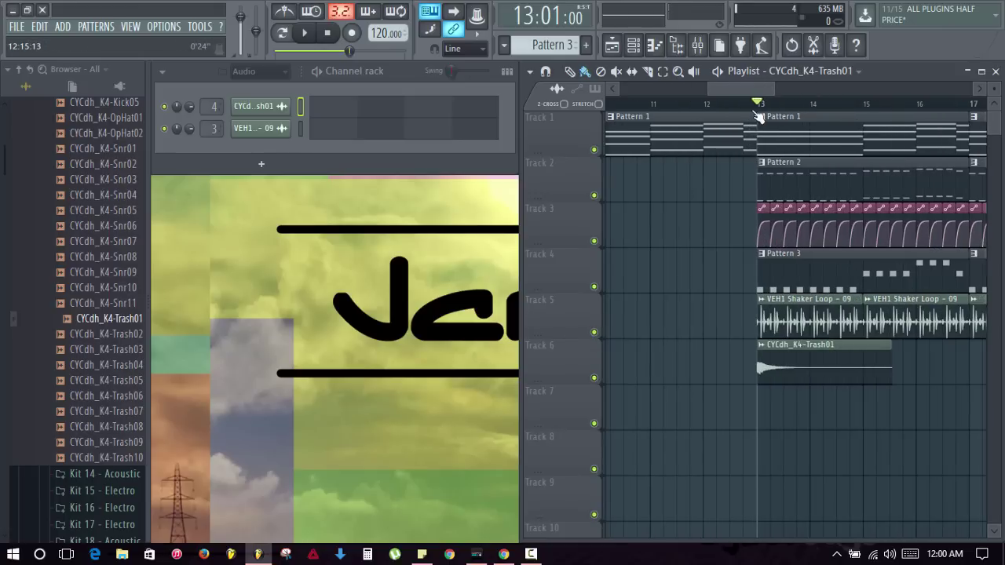
ctrl+scroll(742, 108, down, 3)
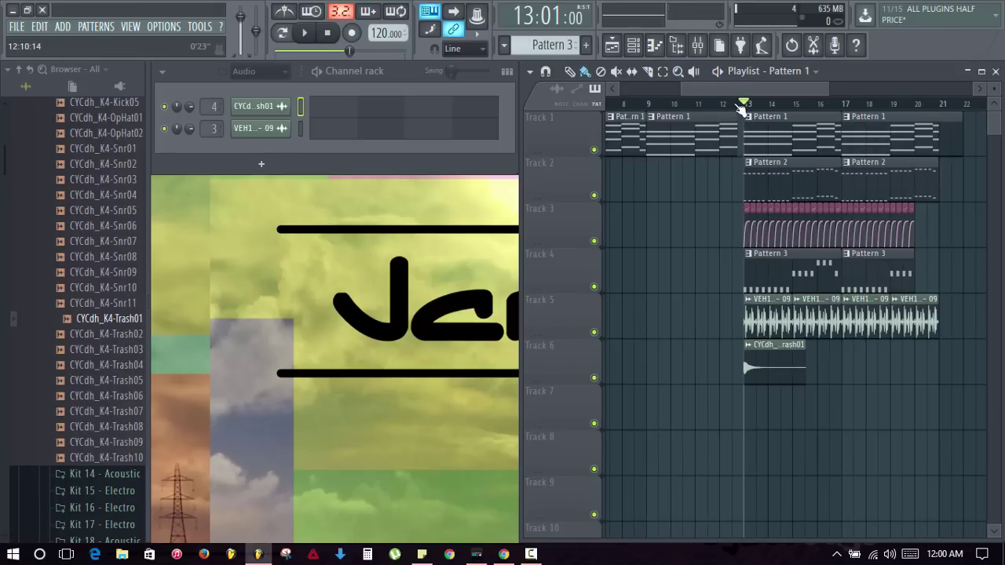
scroll(741, 108, left, 4)
click(708, 106)
key(space)
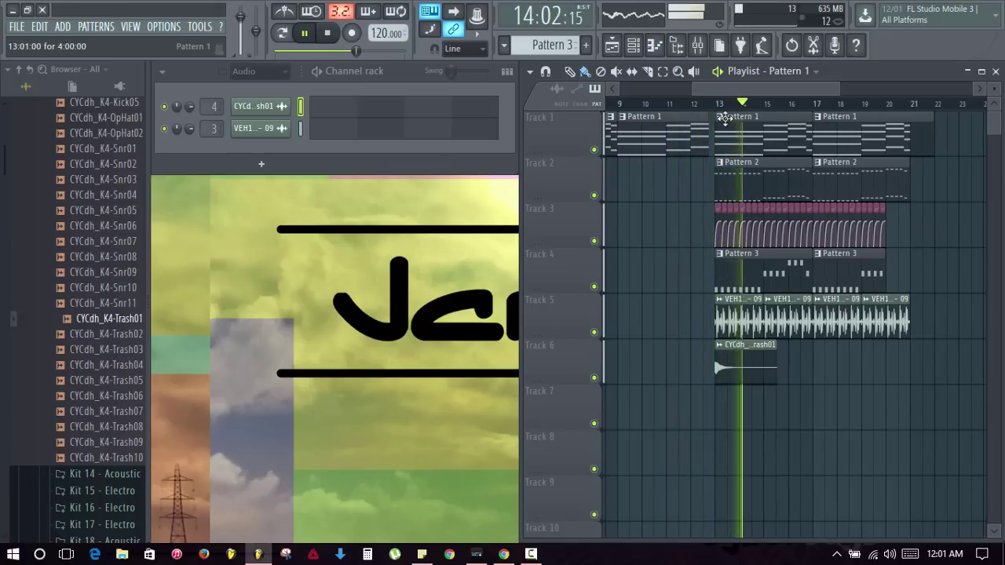
scroll(716, 112, up, 3)
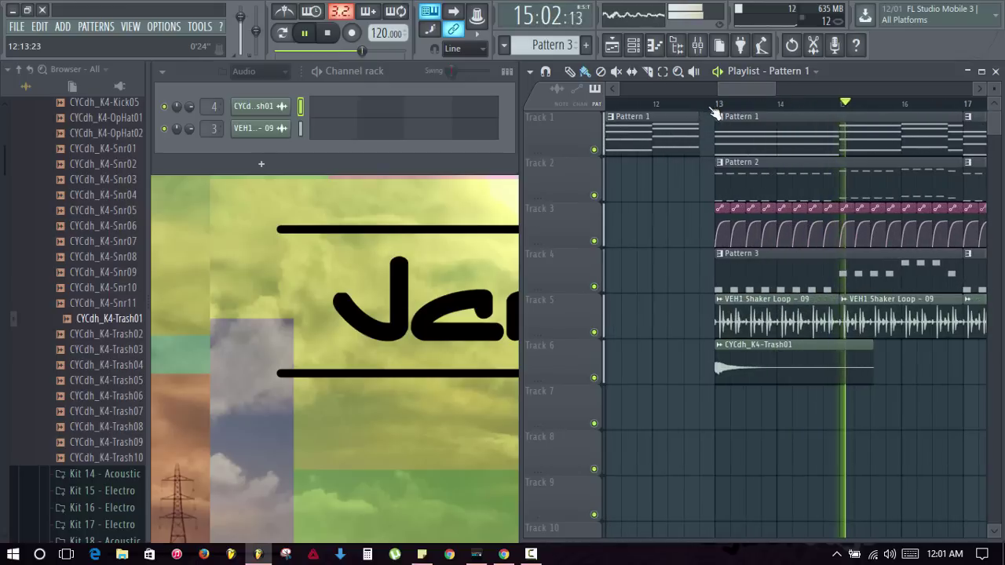
drag(715, 89, 703, 90)
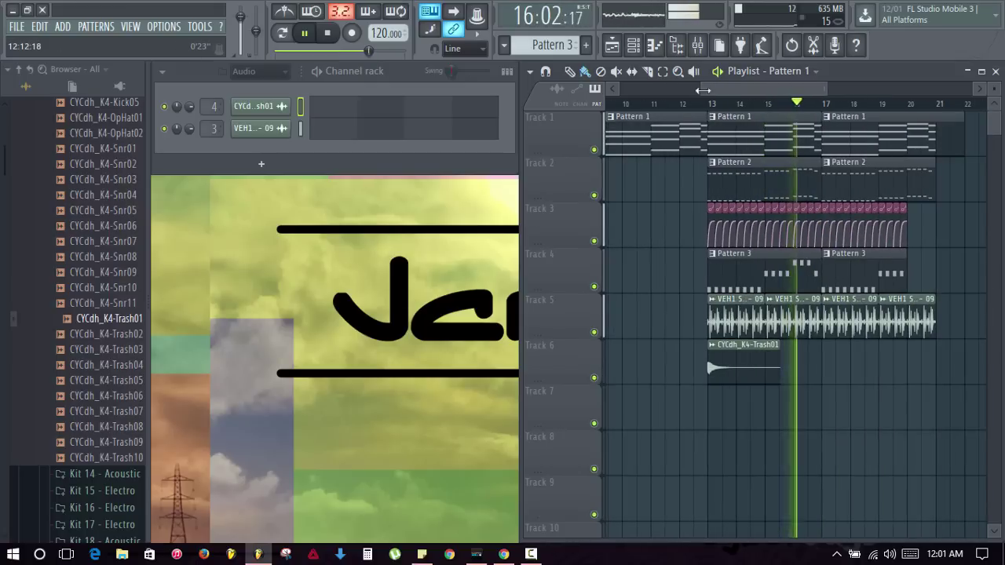
scroll(707, 89, left, 3)
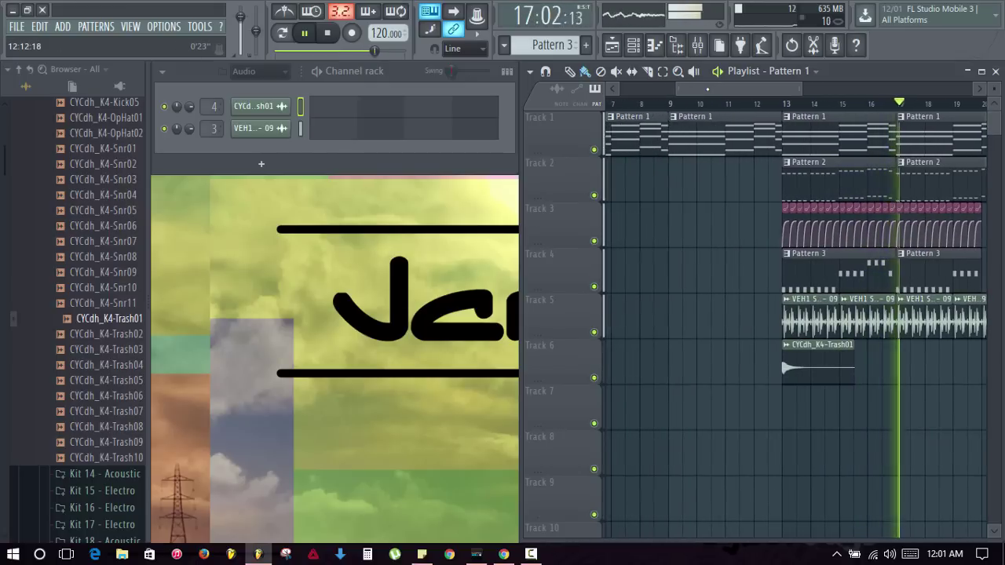
drag(707, 89, 715, 89)
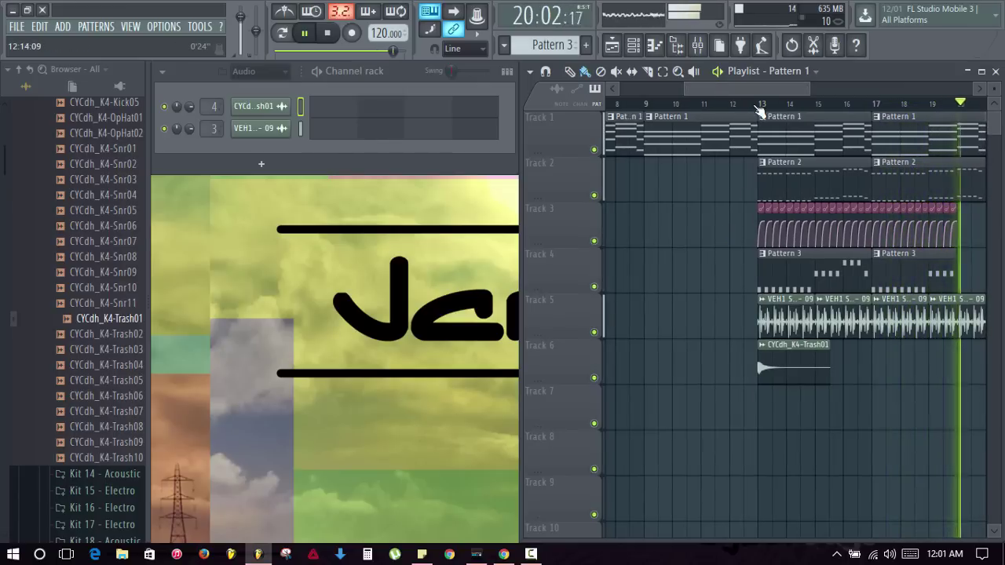
drag(756, 89, 759, 88)
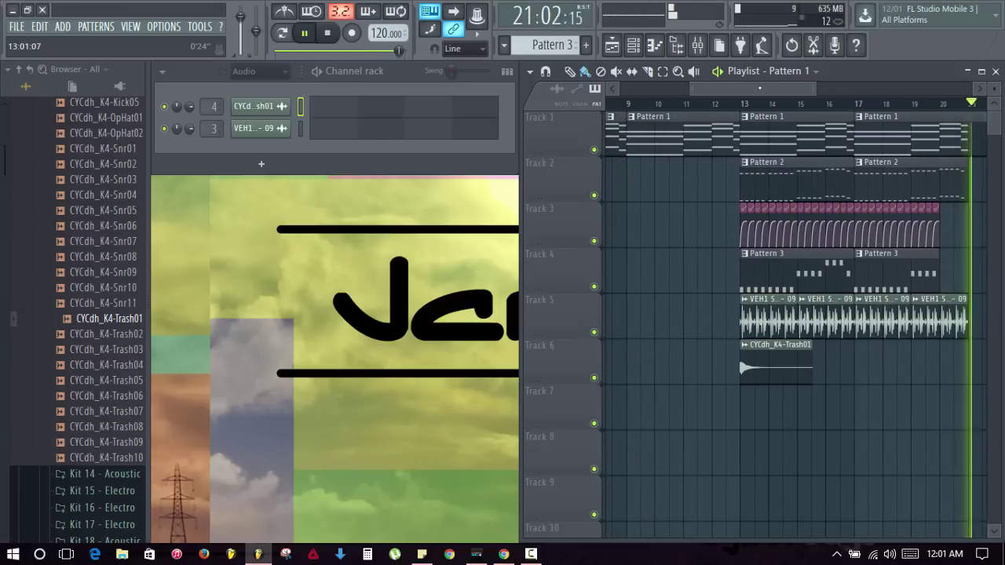
key(space)
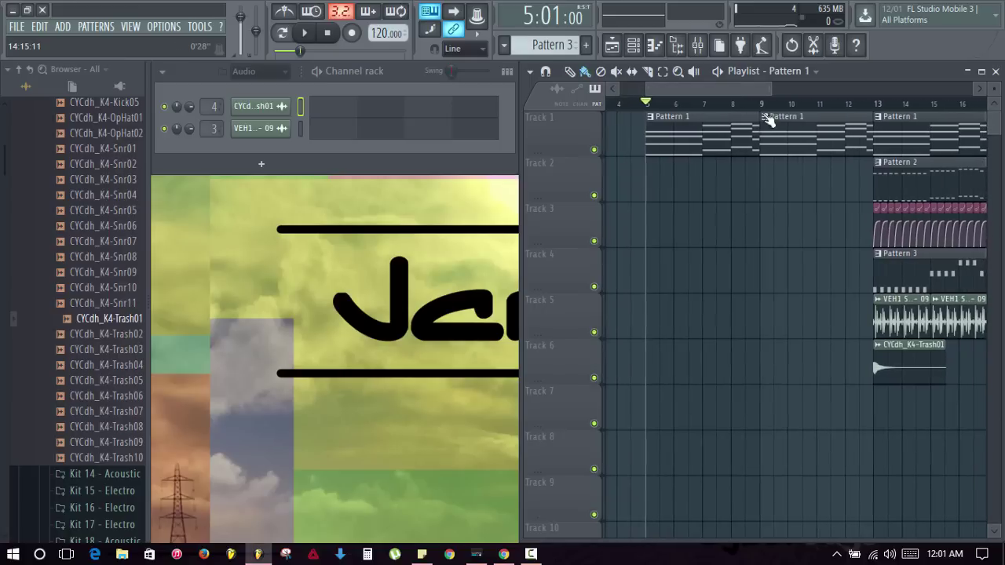
Play the full mix from bar 12 to check how the crash lands at bar 13
click(844, 103)
key(space)
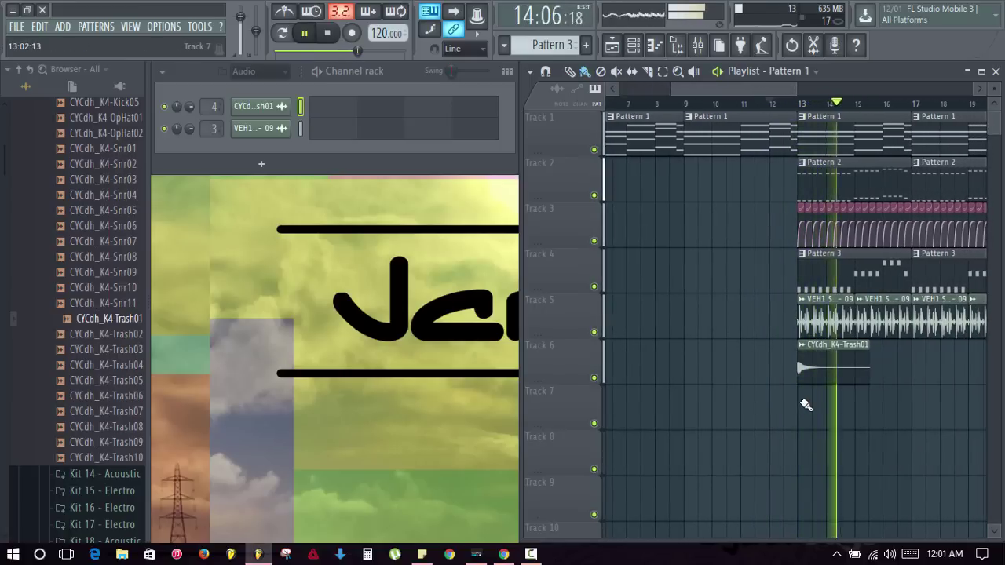
key(space)
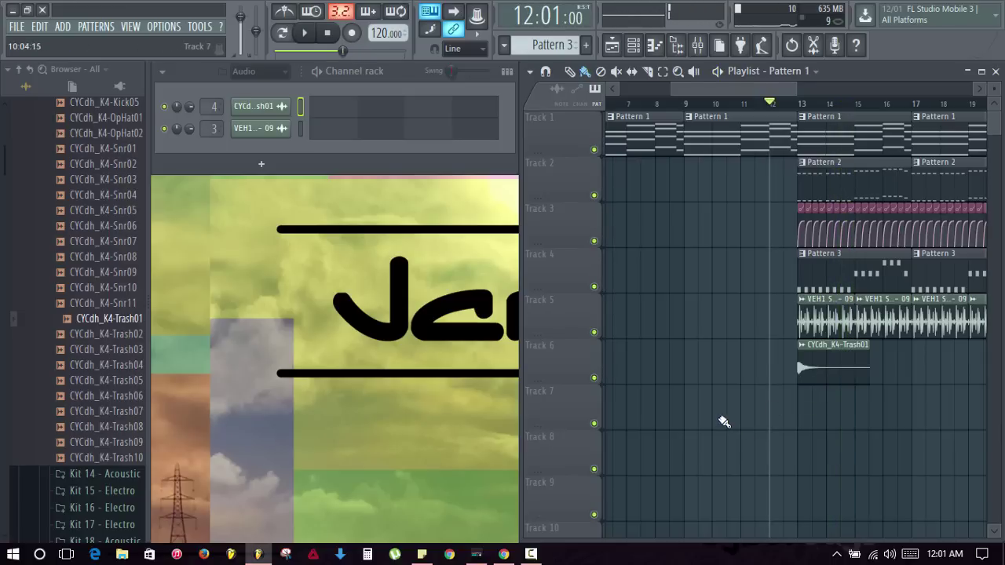
Place a copy of the CYCdh_K4-Trash01 clip on Track 7 at bar 13 and make it unique
click(813, 355)
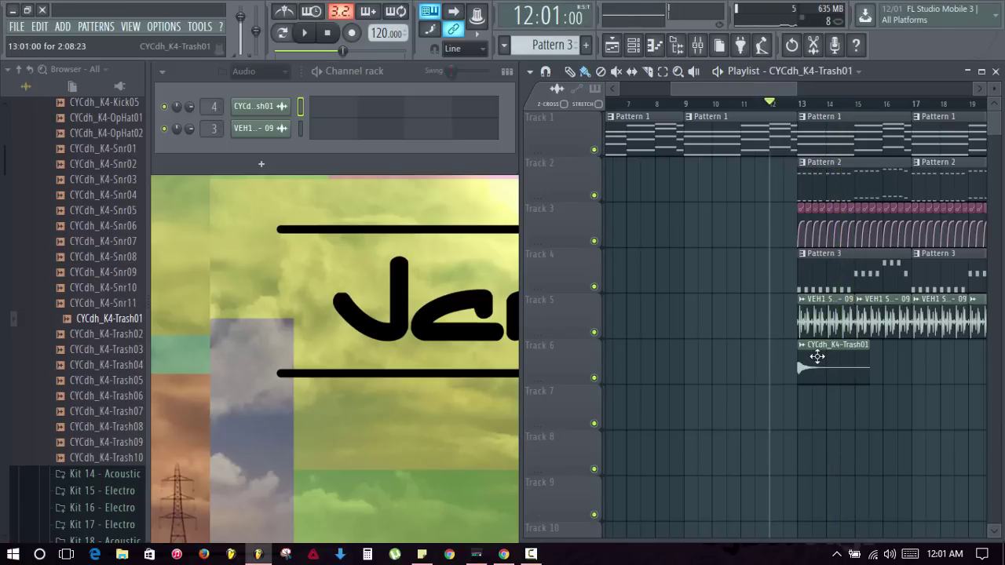
click(802, 414)
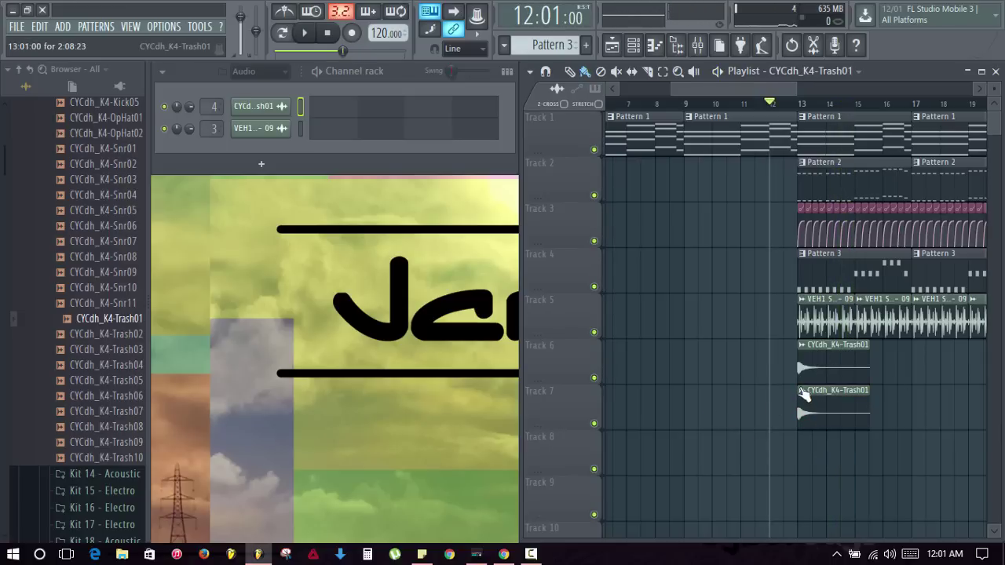
click(802, 392)
click(825, 452)
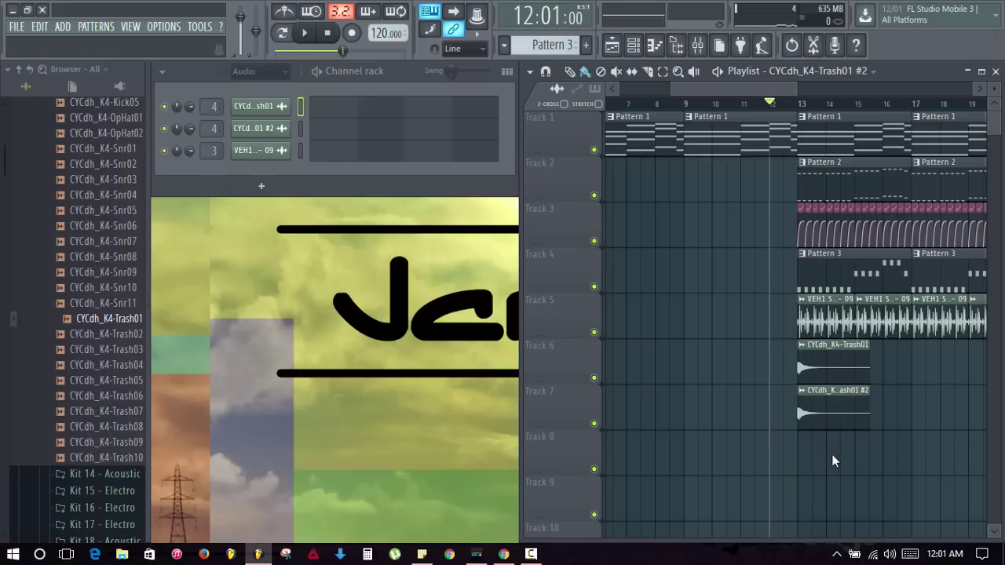
Reverse the audio of the CYCdh_K4-Trash01 #2 sample on Track 7
double_click(829, 412)
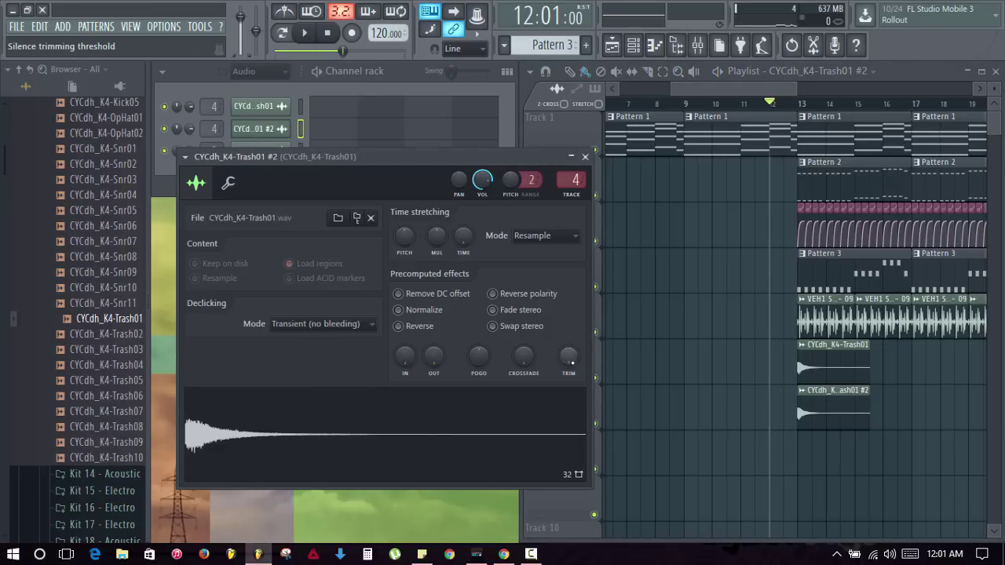
click(401, 327)
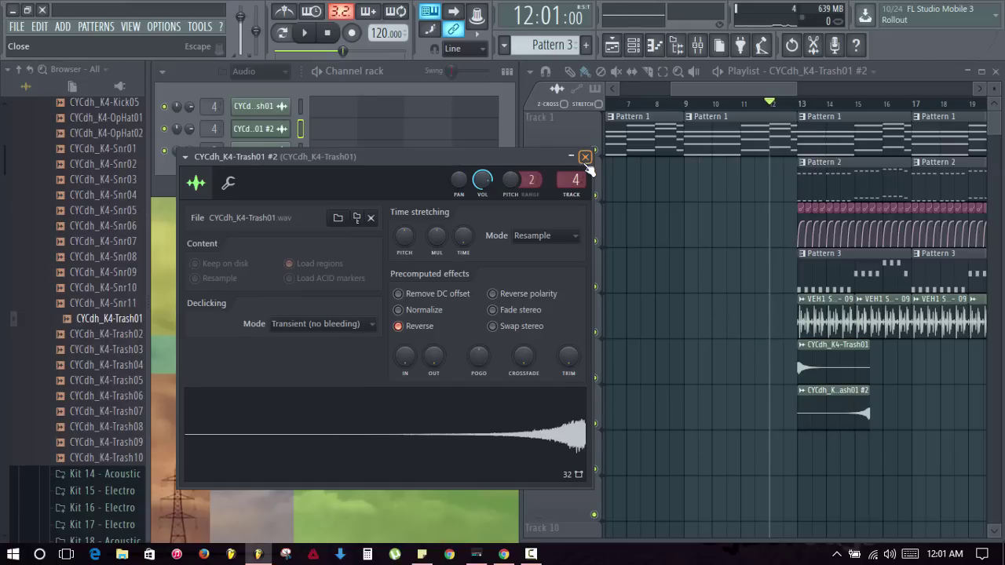
click(585, 157)
Move the reversed crash earlier on Track 7 and slice off its tail at bar 13
drag(835, 415, 790, 395)
scroll(801, 111, up, 2)
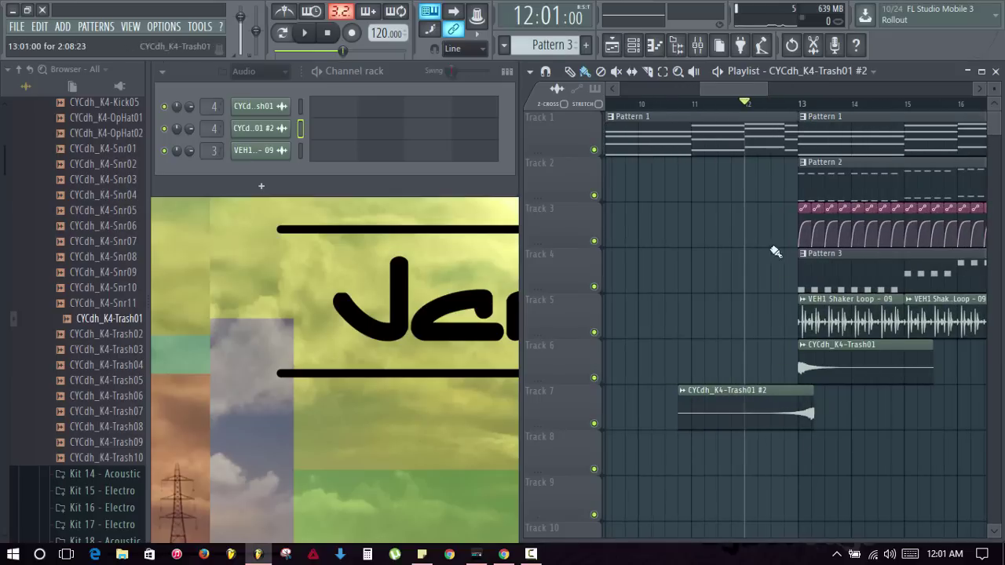
click(649, 73)
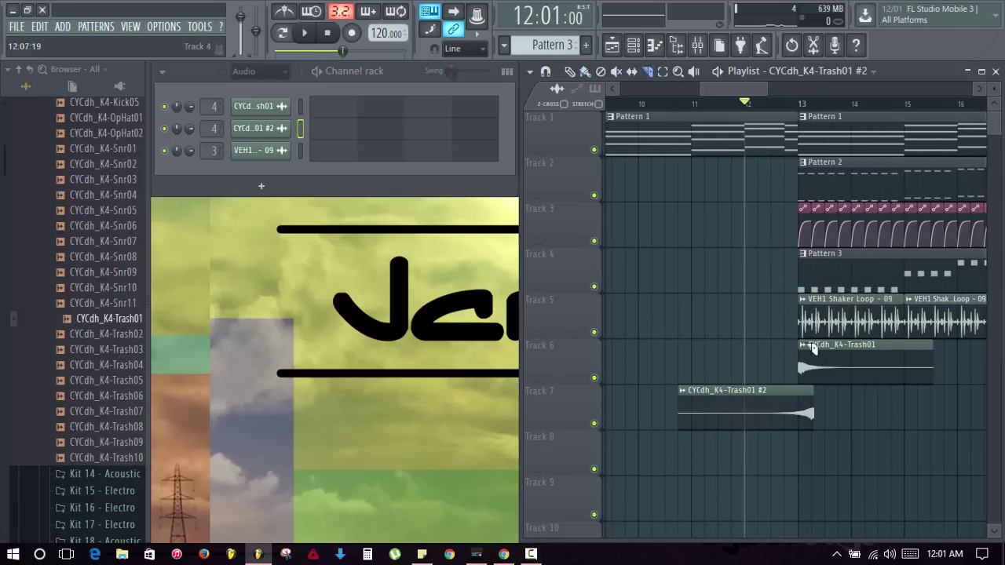
drag(801, 391, 801, 390)
Play from bar 12 to hear the reversed crash lead into bar 13
key(space)
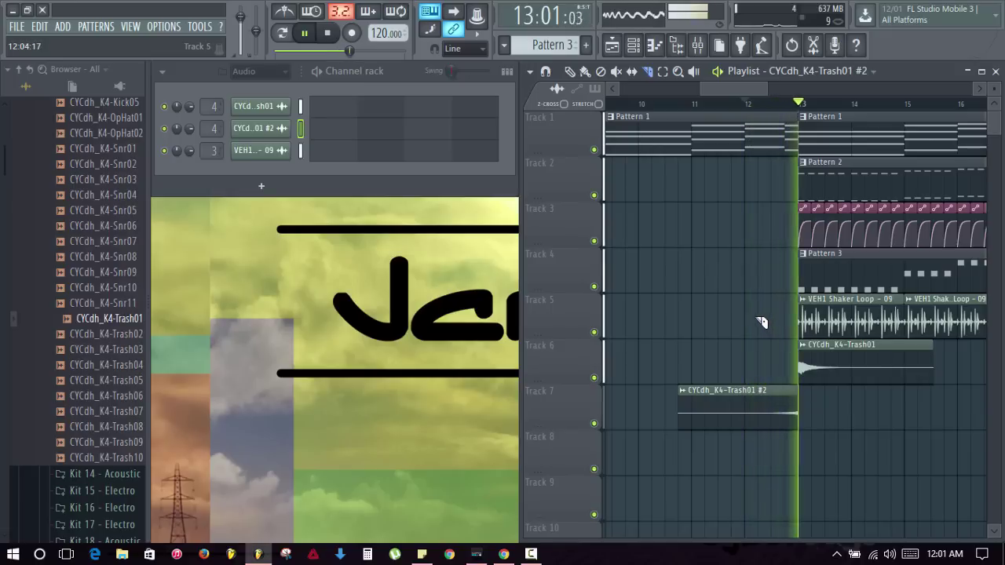
click(571, 72)
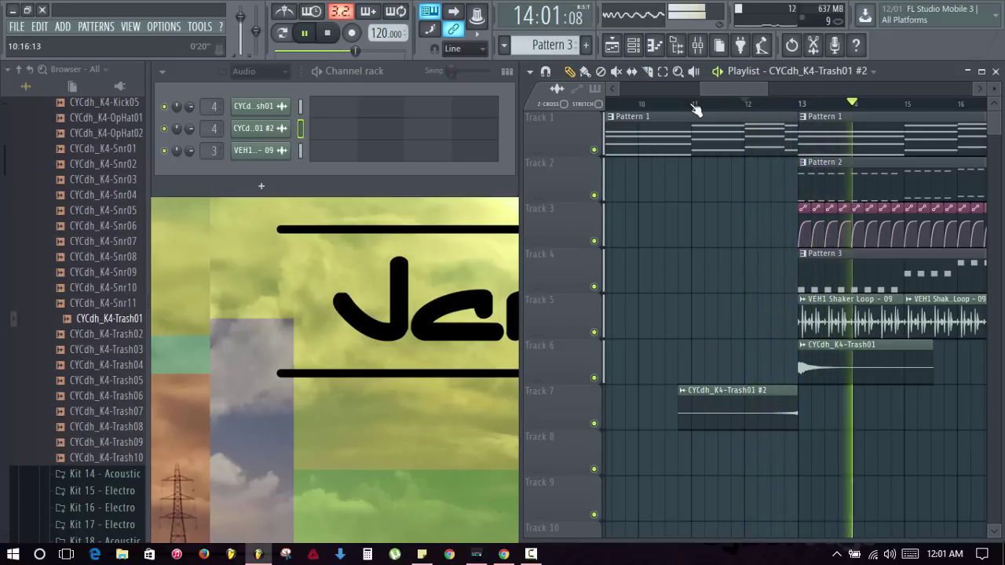
scroll(809, 110, down, 3)
scroll(811, 110, down, 1)
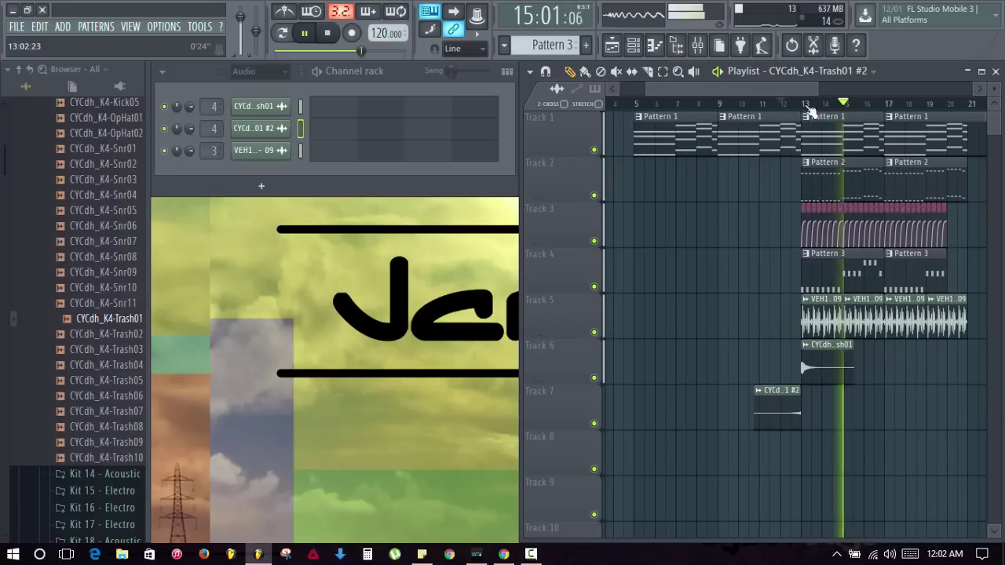
key(space)
Place a copy of Pattern 2 on Track 2 at bar 9 and make it unique
click(832, 171)
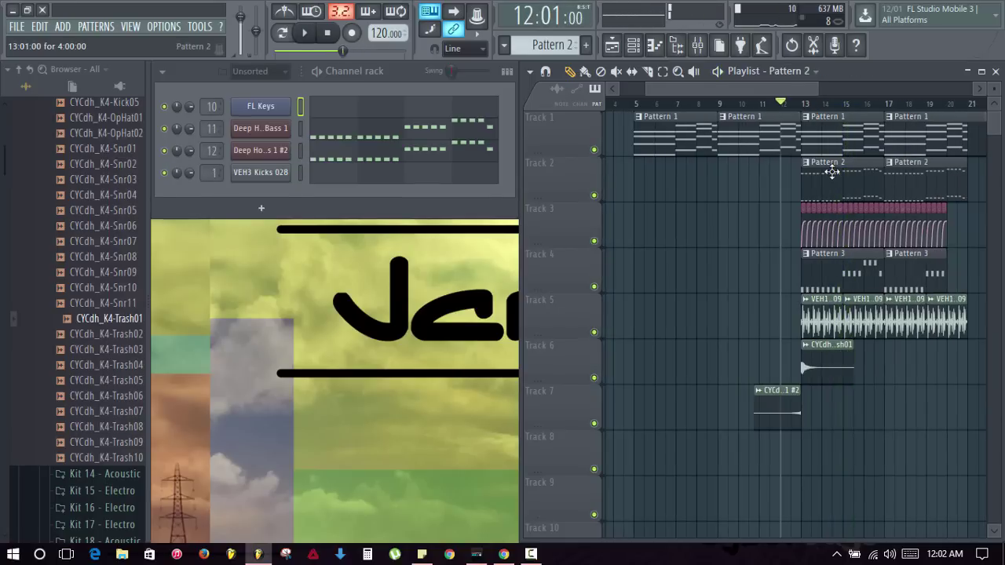
click(724, 181)
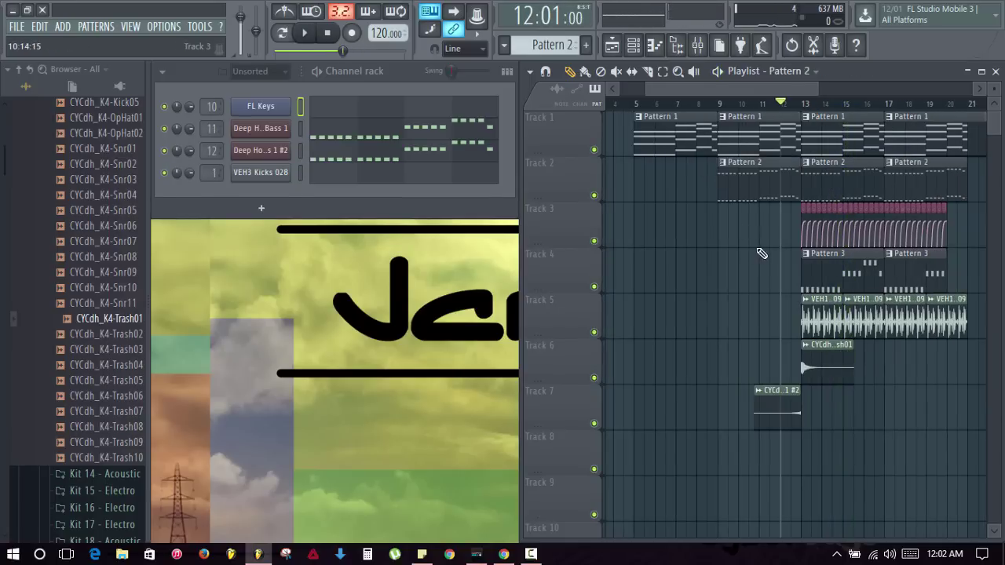
right_click(724, 168)
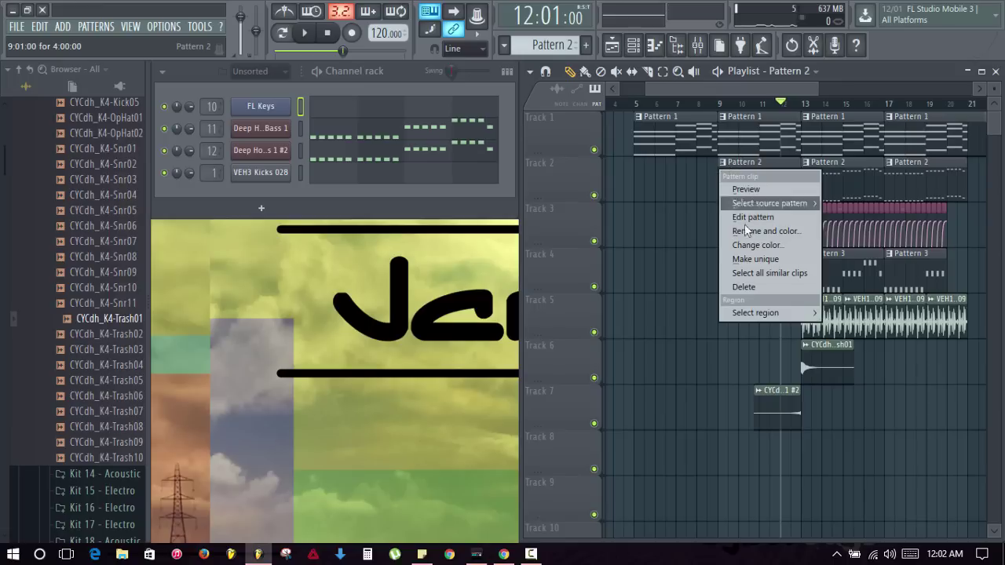
click(753, 260)
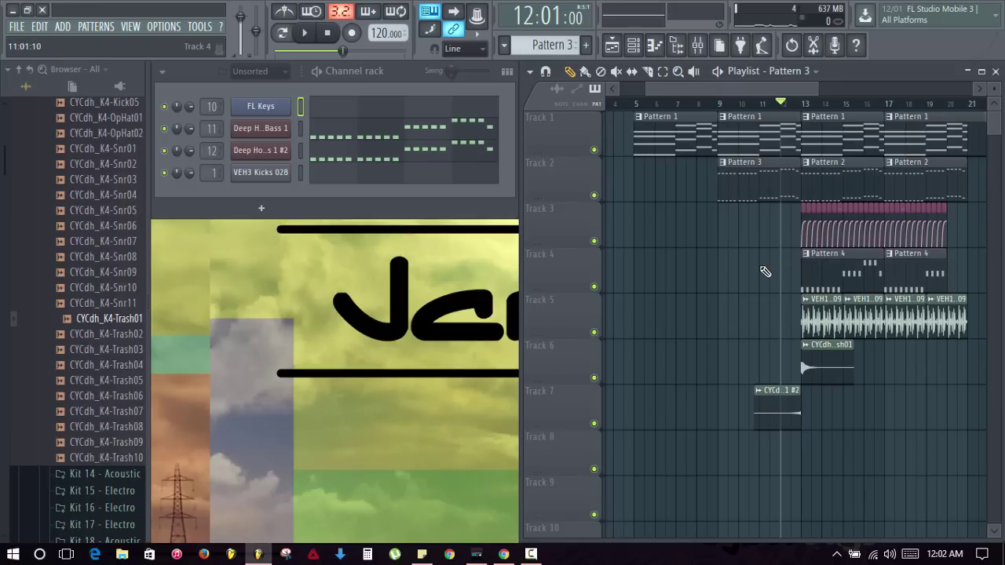
Cut the Deep House Bass 1 notes from the new pattern at bar 9, keeping only the Deep House Bass 1 #2 part
double_click(747, 178)
key(Escape)
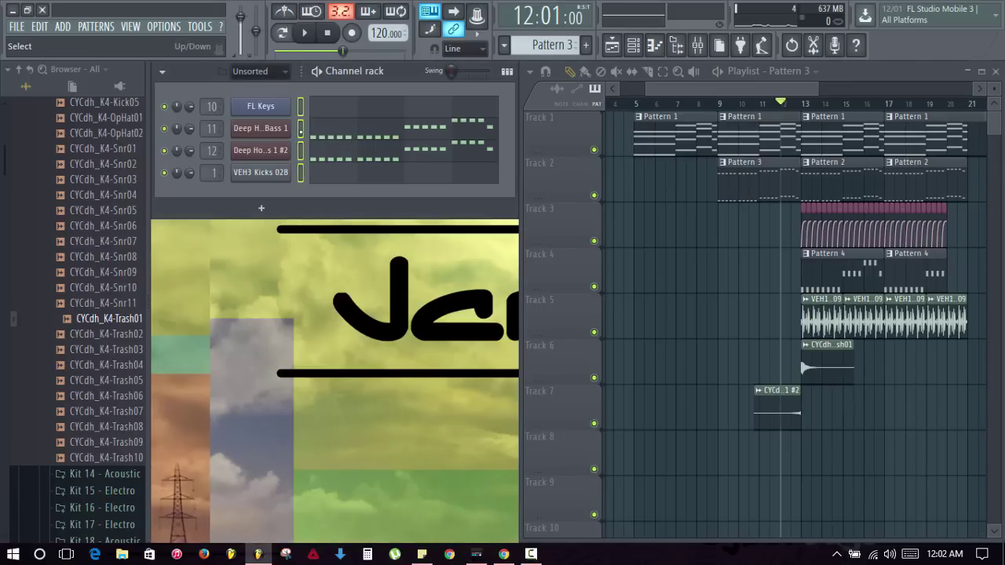
key(ctrl+x)
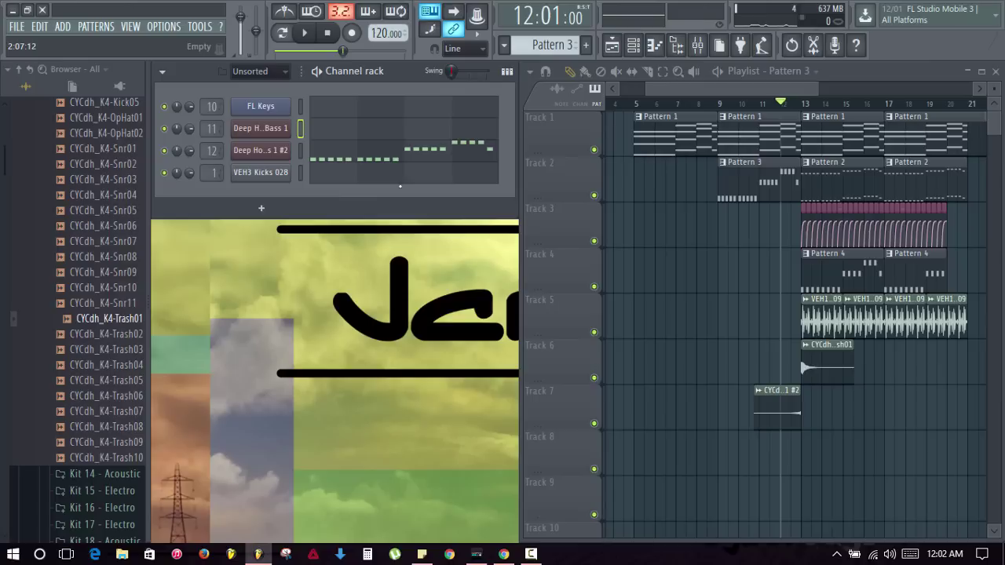
Solo the Deep House Bass 1 #2 mixer track during a short playback and select it
click(698, 44)
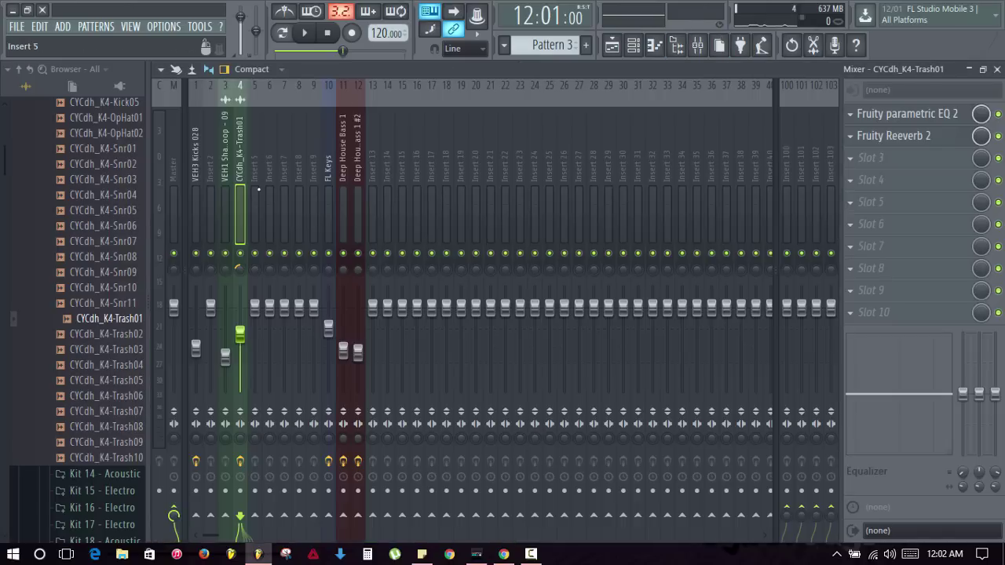
click(342, 212)
key(space)
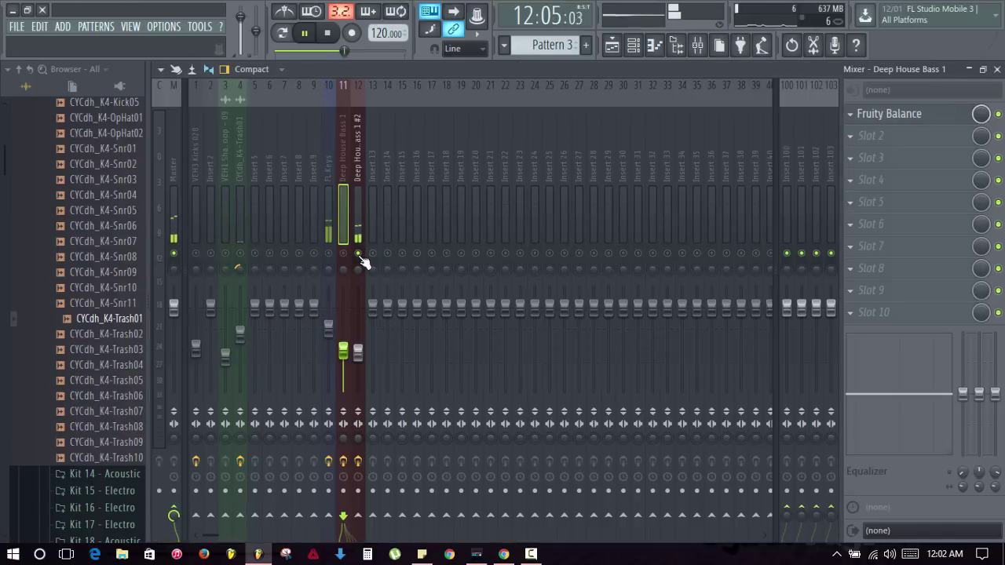
key(space)
click(358, 212)
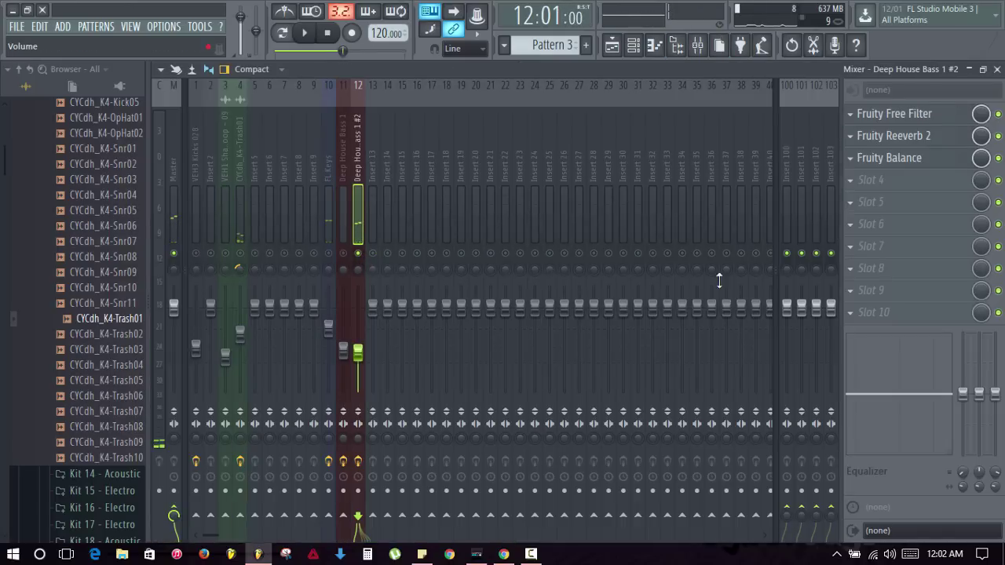
Load Fruity Free Filter into effect slot 4 of the Deep House Bass 1 #2 mixer track
click(856, 180)
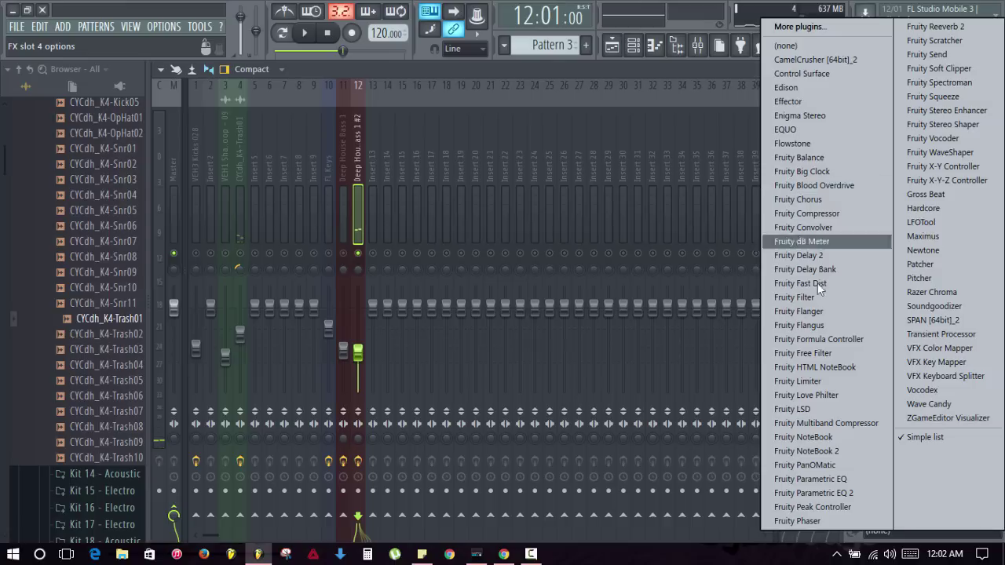
click(800, 297)
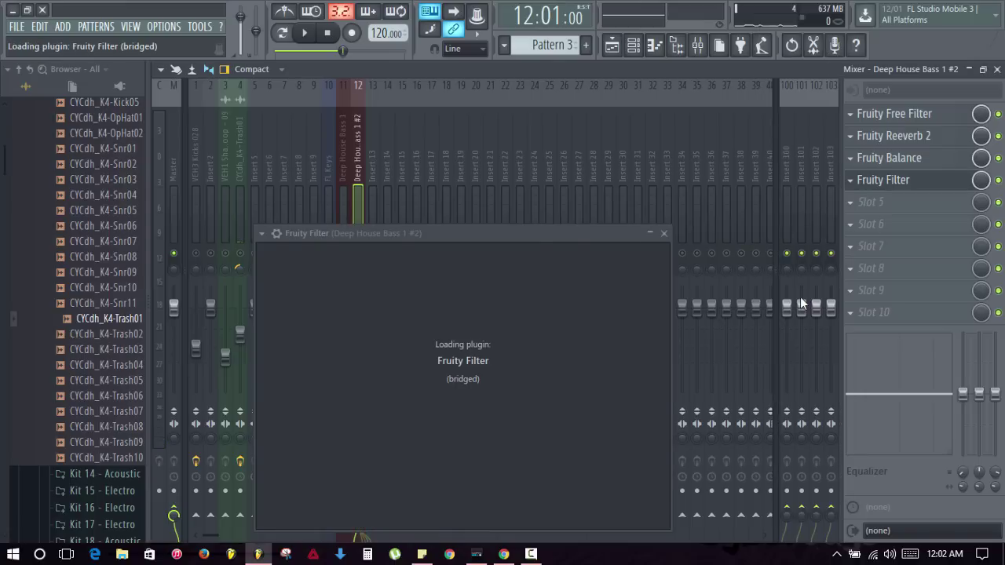
click(863, 179)
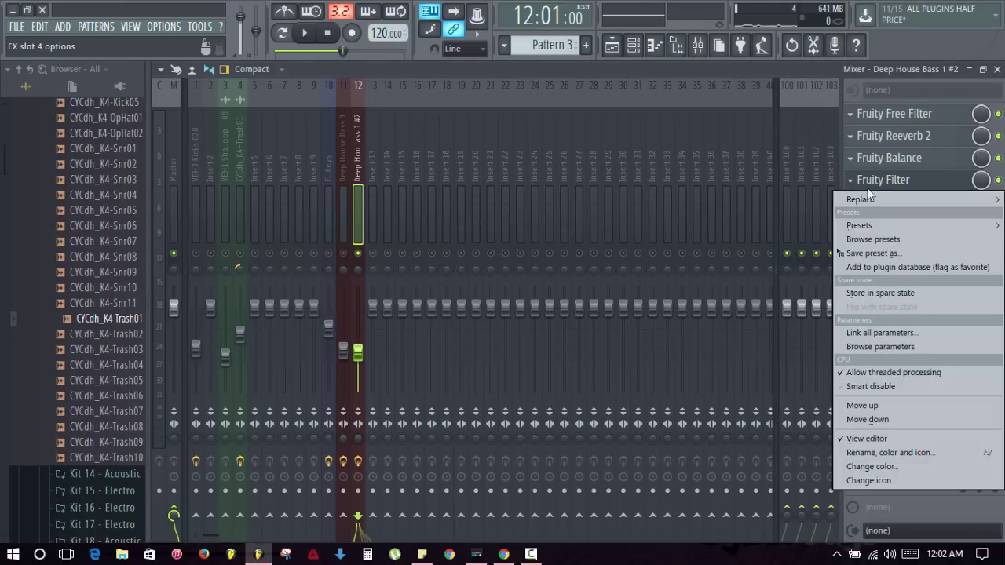
mouse_move(865, 203)
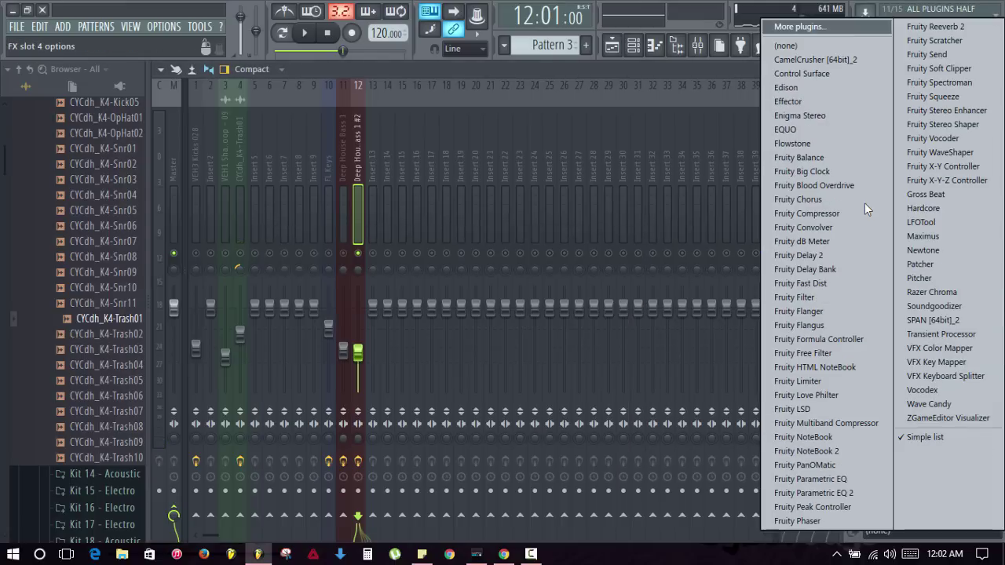
click(840, 354)
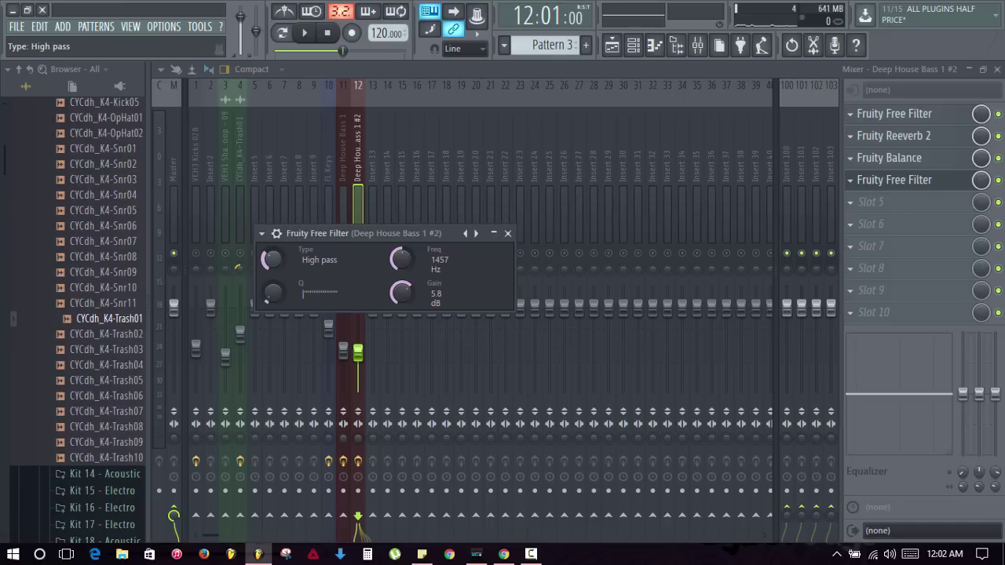
Set the slot 4 Free Filter to Low pass at 16000 Hz and create an automation clip for its frequency
drag(273, 260, 273, 275)
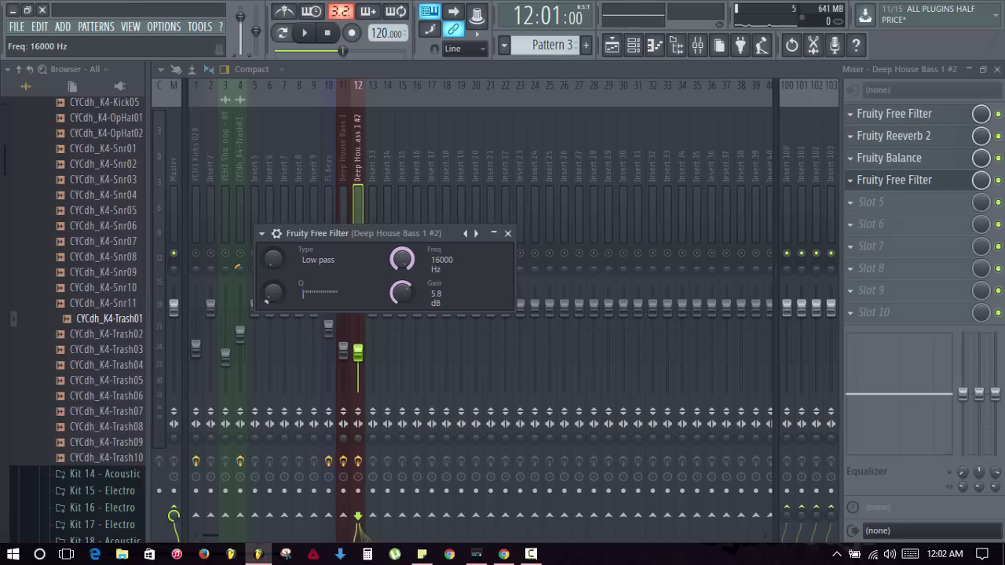
right_click(406, 260)
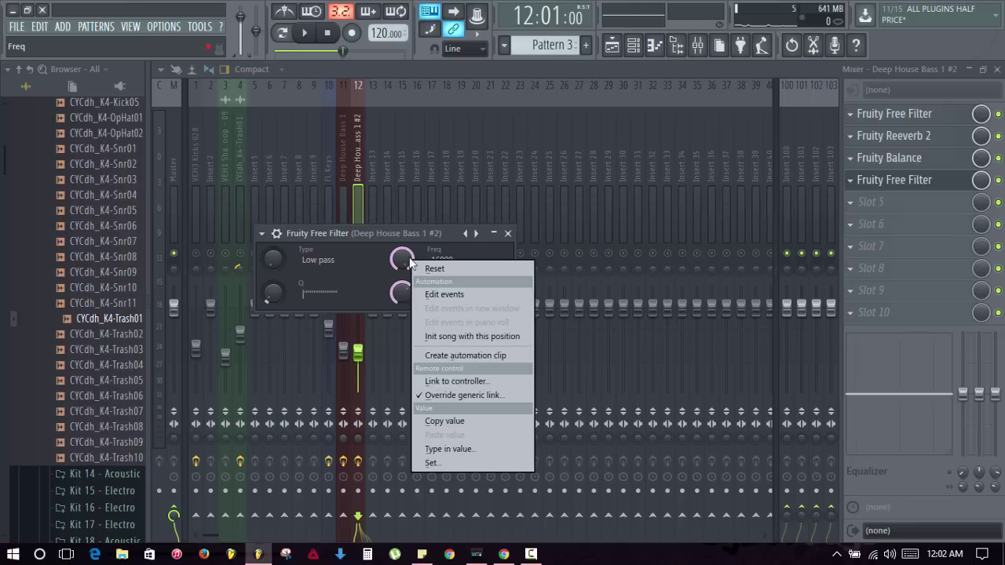
click(466, 355)
click(508, 233)
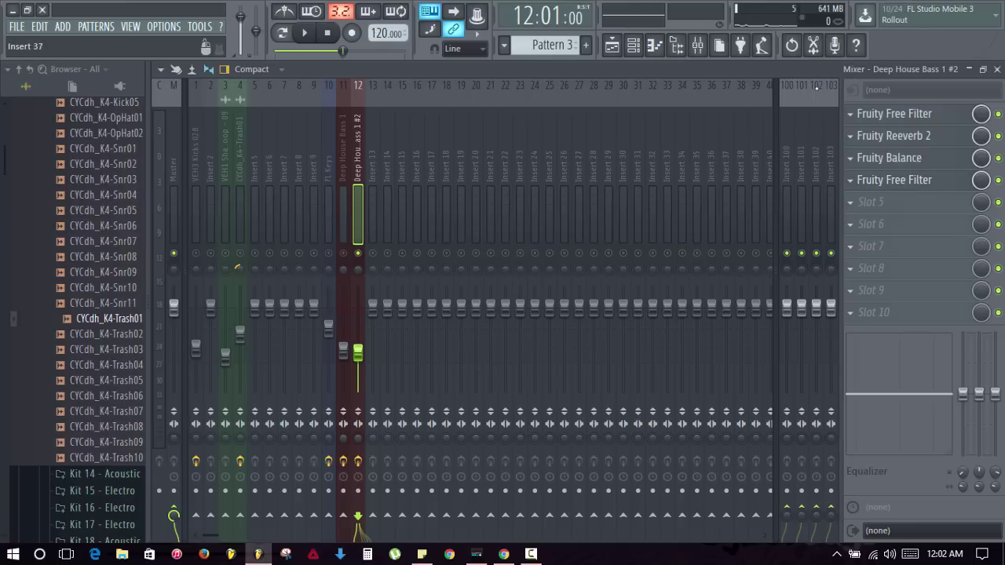
click(998, 69)
Shape the Track 8 filter frequency automation to stay at 0% until bar 9 and rise in a straight line to maximum at bar 13
scroll(684, 269, down, 3)
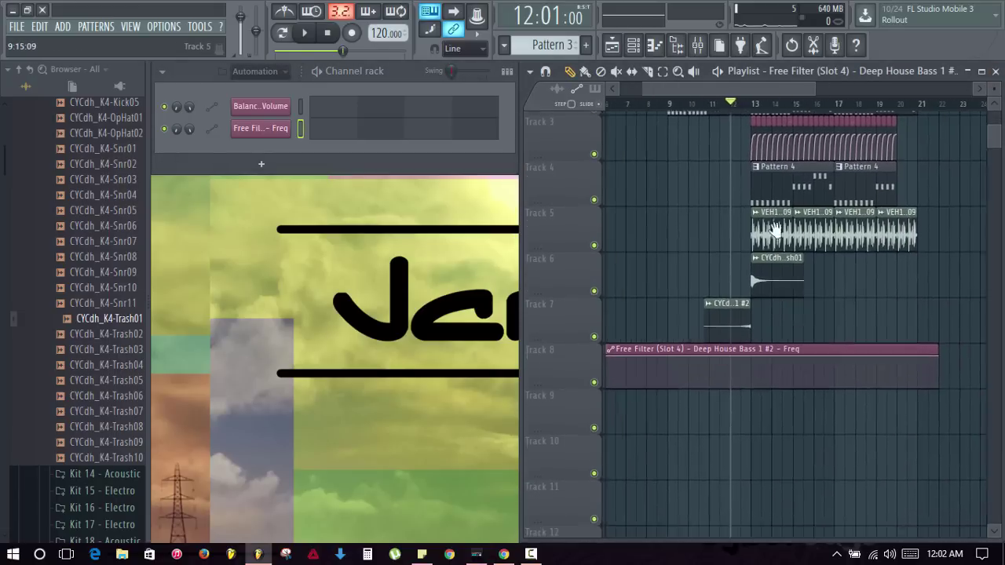
scroll(856, 237, up, 1)
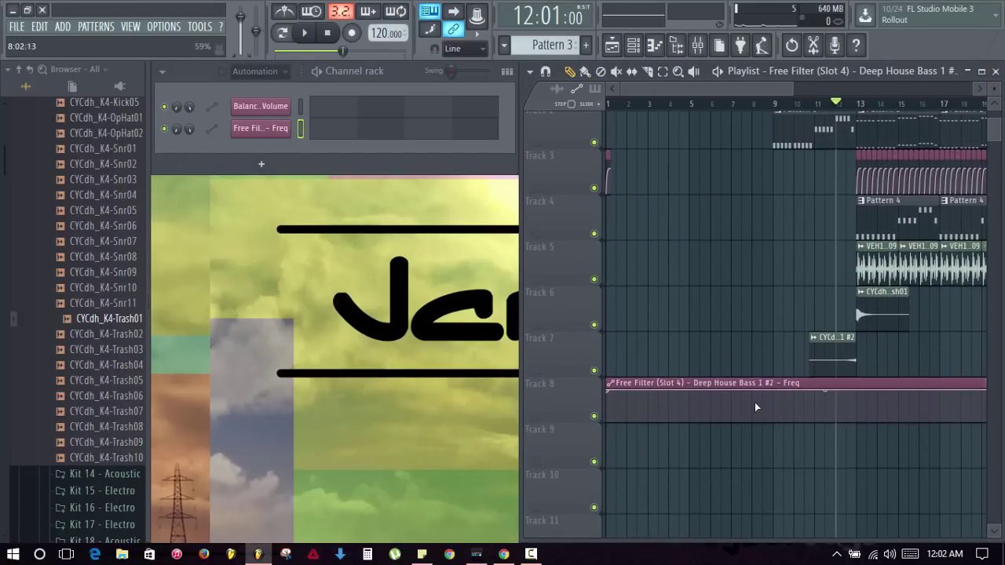
drag(753, 403, 756, 385)
right_click(756, 395)
click(801, 291)
drag(776, 412, 778, 443)
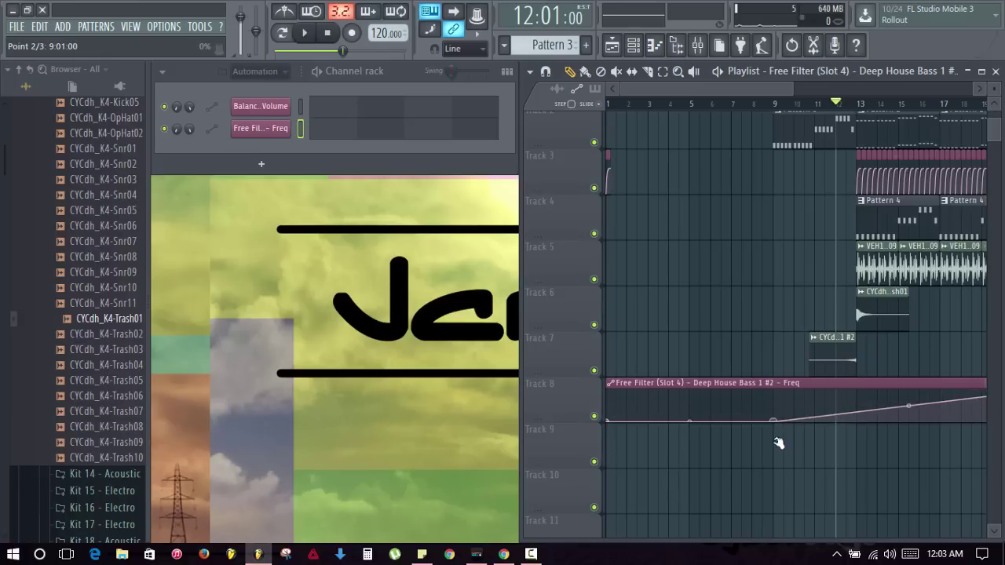
drag(856, 412, 856, 379)
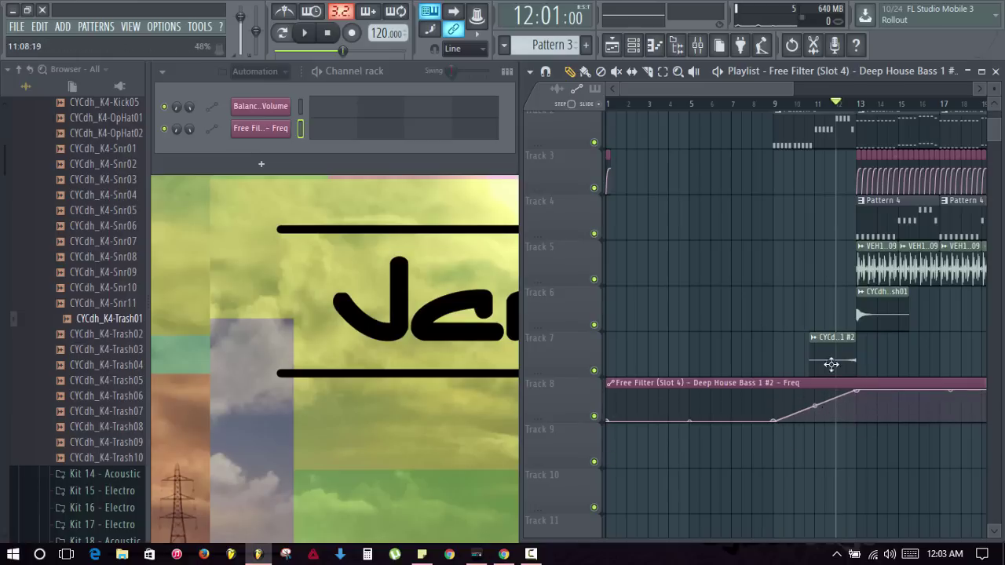
Bend the filter ramp between bars 9 and 13 into a late-rising curve and play it from bar 9
click(774, 104)
key(space)
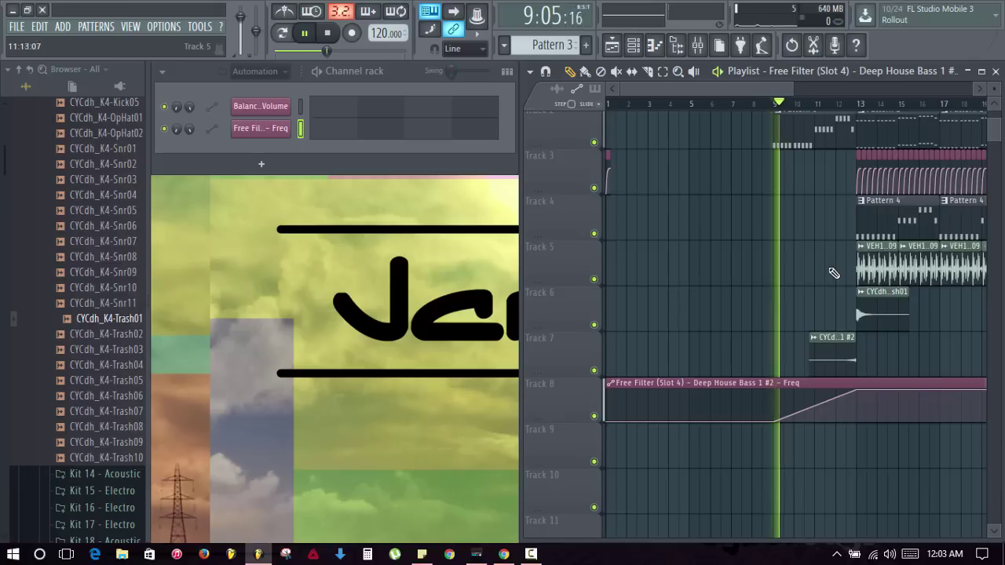
key(space)
drag(815, 406, 815, 418)
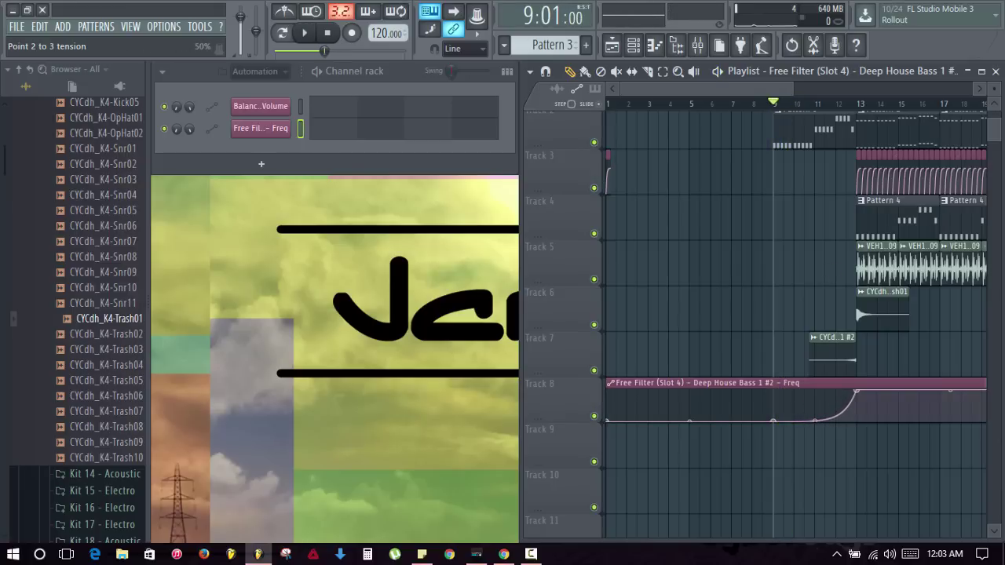
key(space)
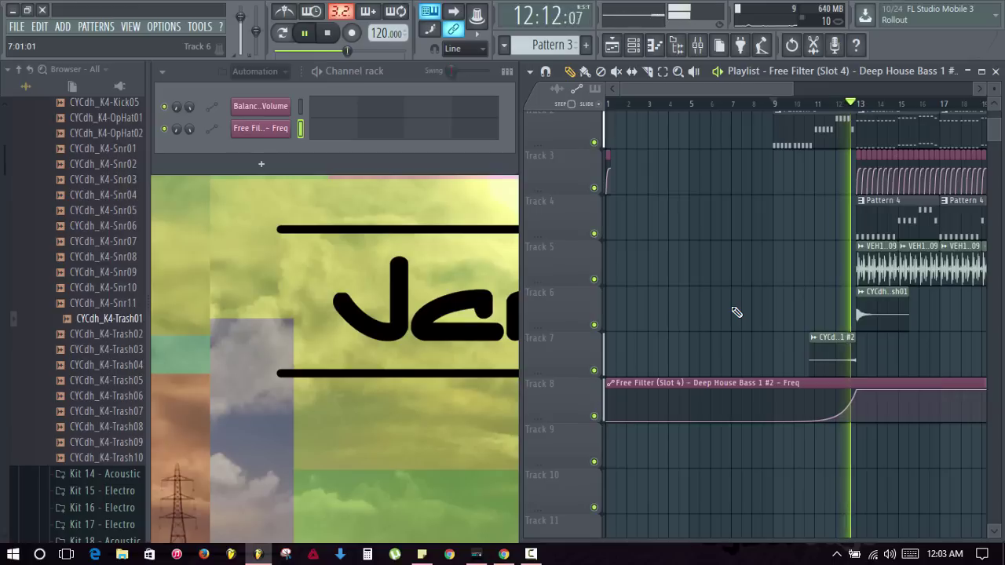
key(space)
Lower the bar 13 automation point to 30%, add a vertical jump to maximum there, and play from bar 12
drag(856, 390, 860, 410)
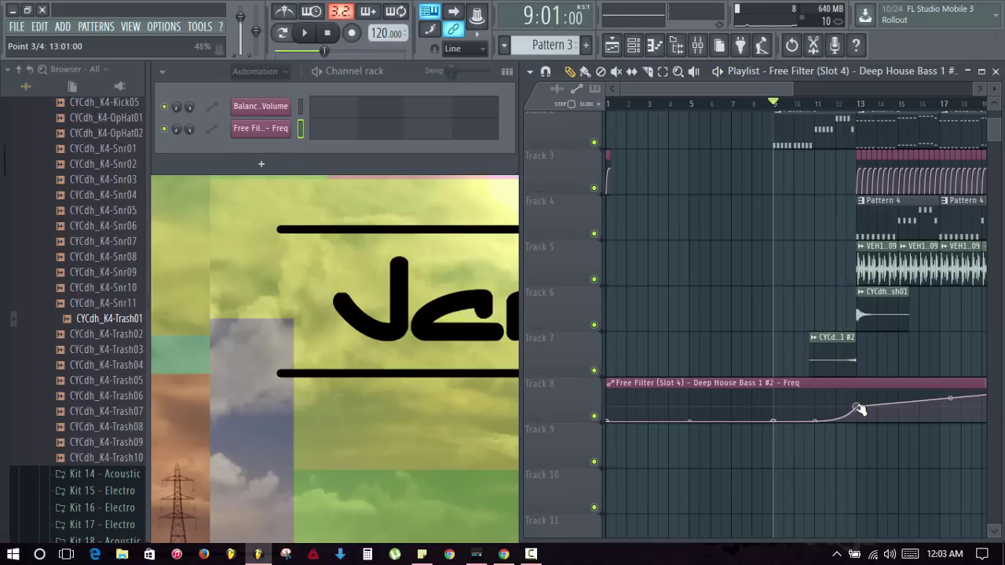
right_click(862, 392)
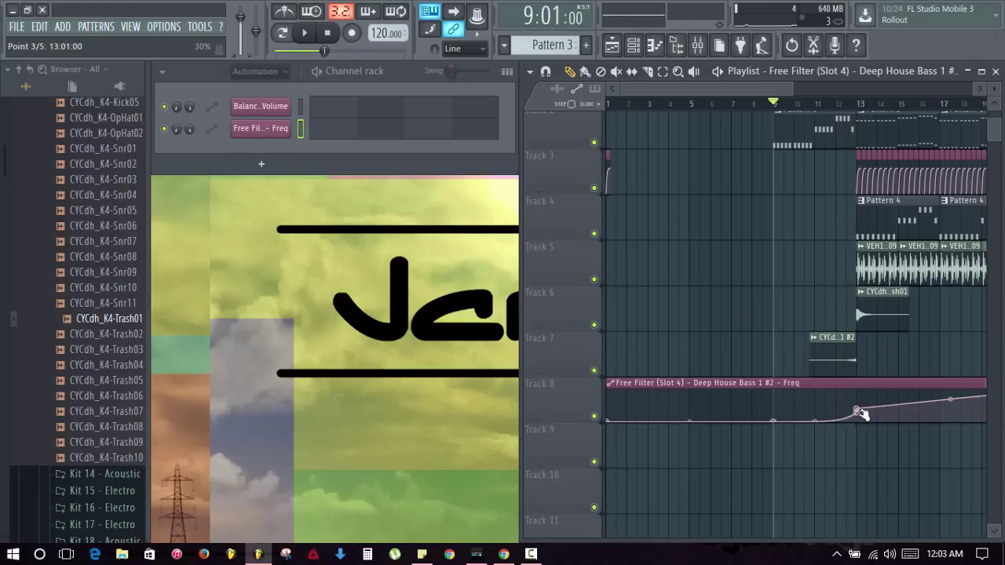
drag(859, 409, 856, 382)
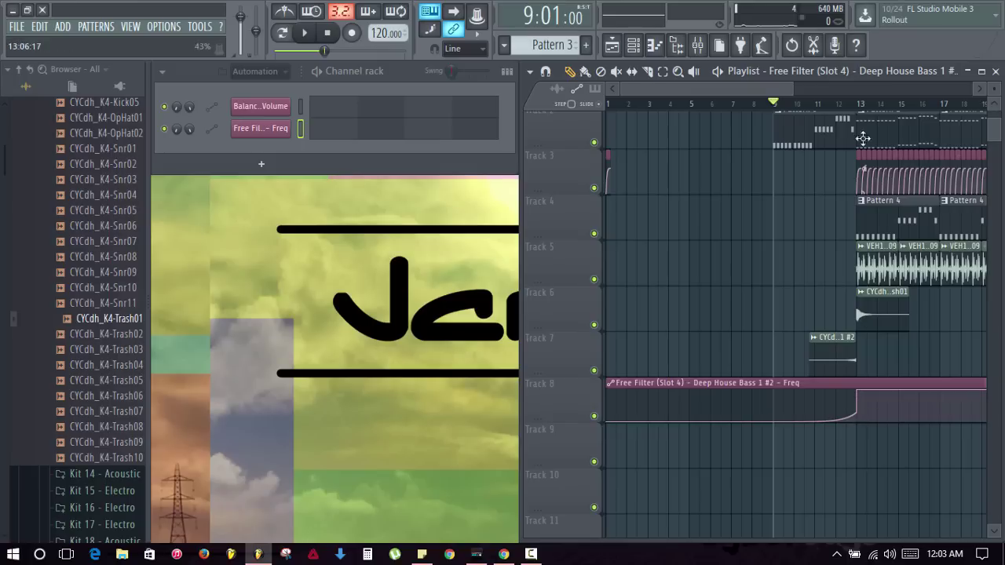
click(844, 108)
key(space)
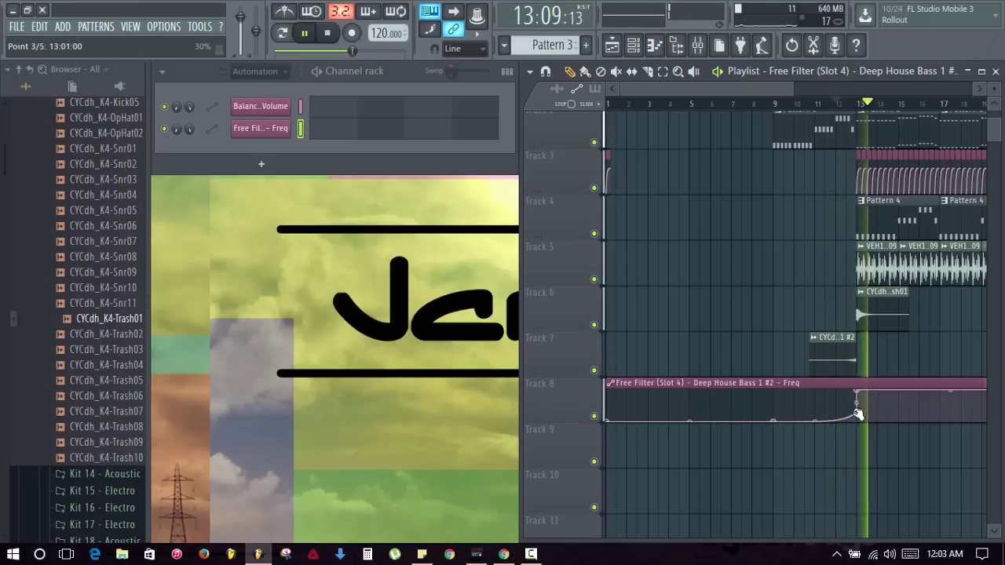
key(space)
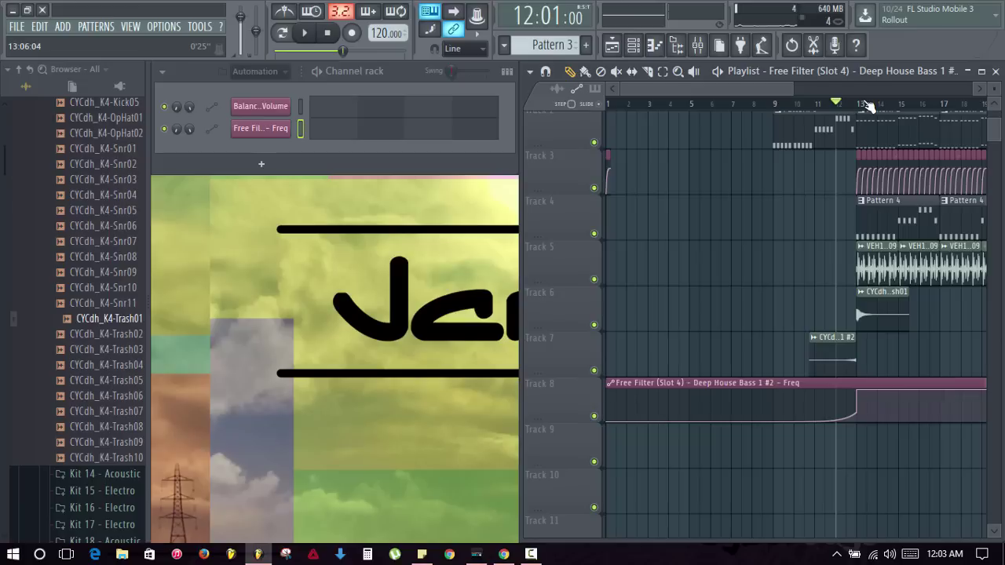
Add an automation point just before bar 13, delete the 30% point at bar 13, and play the transition from bar 12
scroll(868, 106, up, 5)
right_click(805, 413)
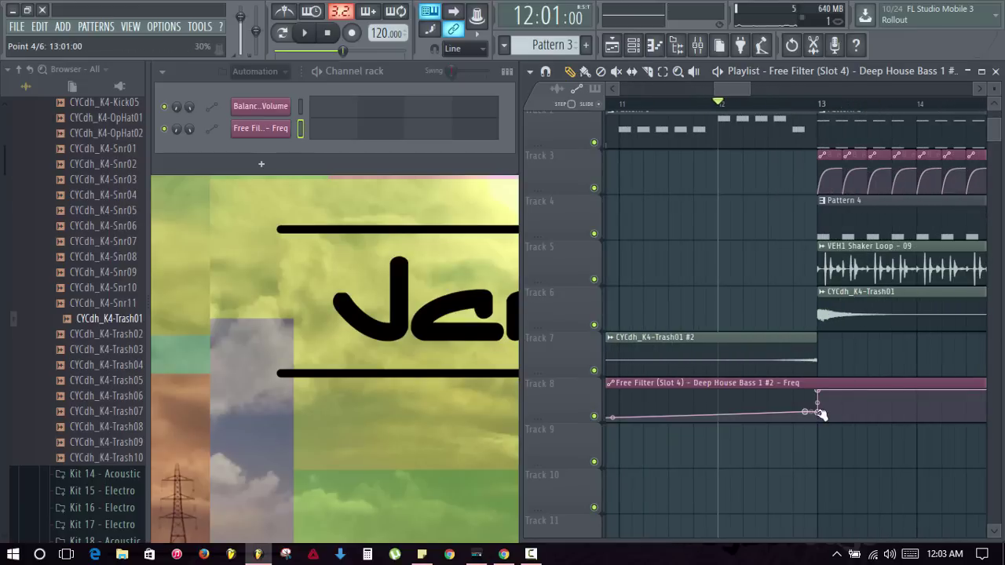
right_click(819, 413)
click(842, 294)
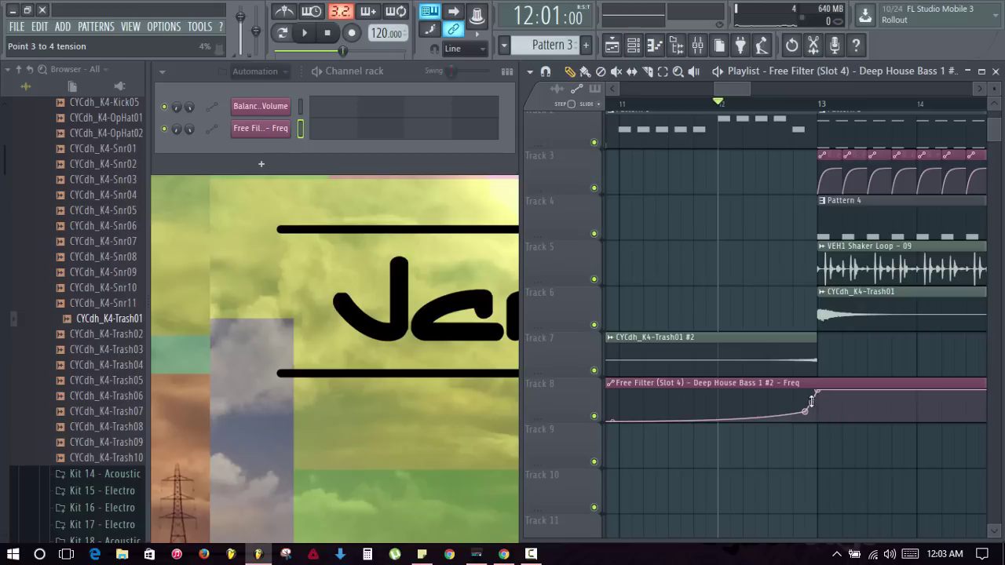
key(space)
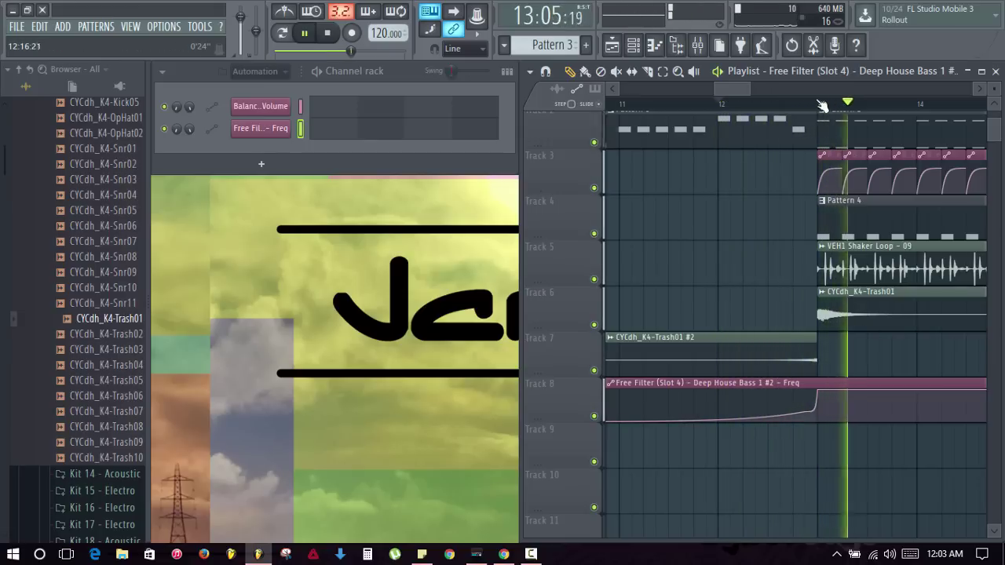
scroll(814, 113, down, 4)
scroll(814, 118, down, 6)
scroll(801, 134, up, 10)
scroll(765, 117, down, 4)
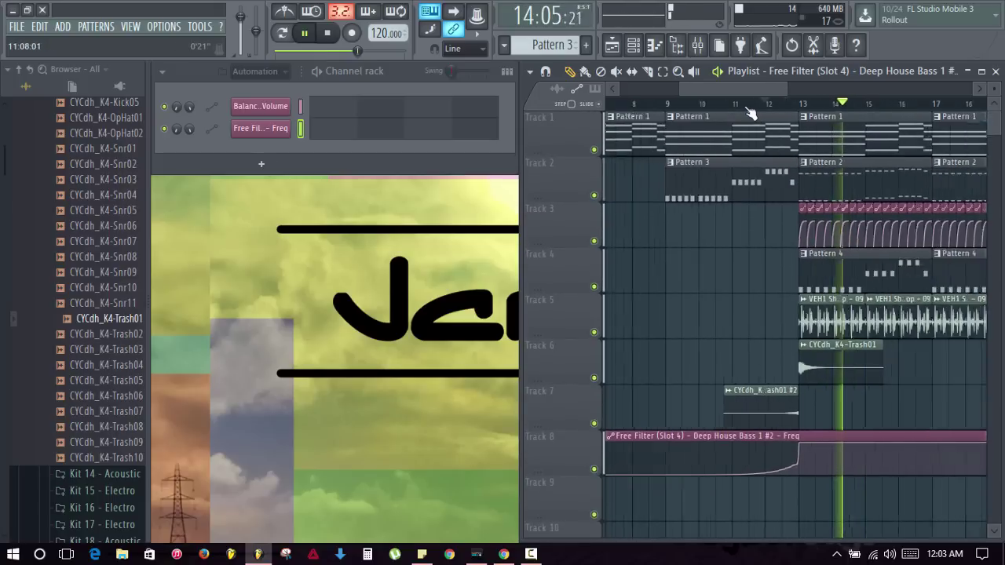
key(space)
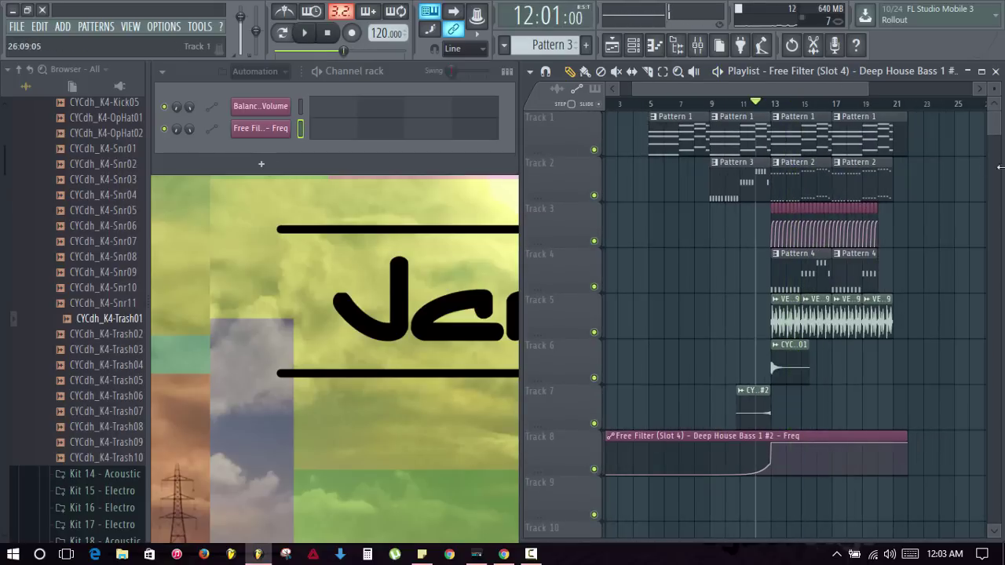
Unsolo the Deep House Bass 1 #2 mixer track to re-enable all the other tracks
click(697, 45)
right_click(359, 253)
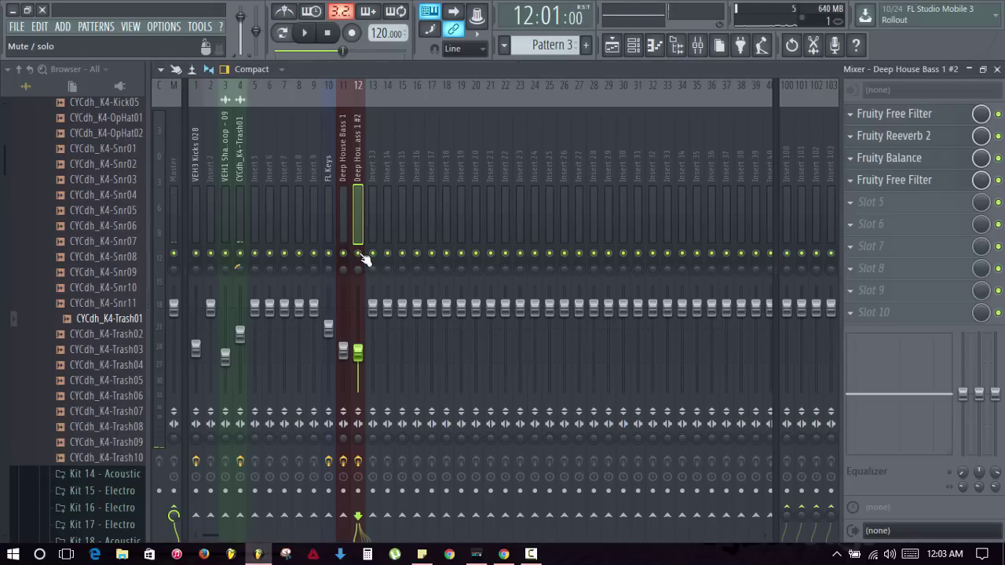
Play the build-up from bar 9 with all tracks enabled and collapse the open browser folders
key(Escape)
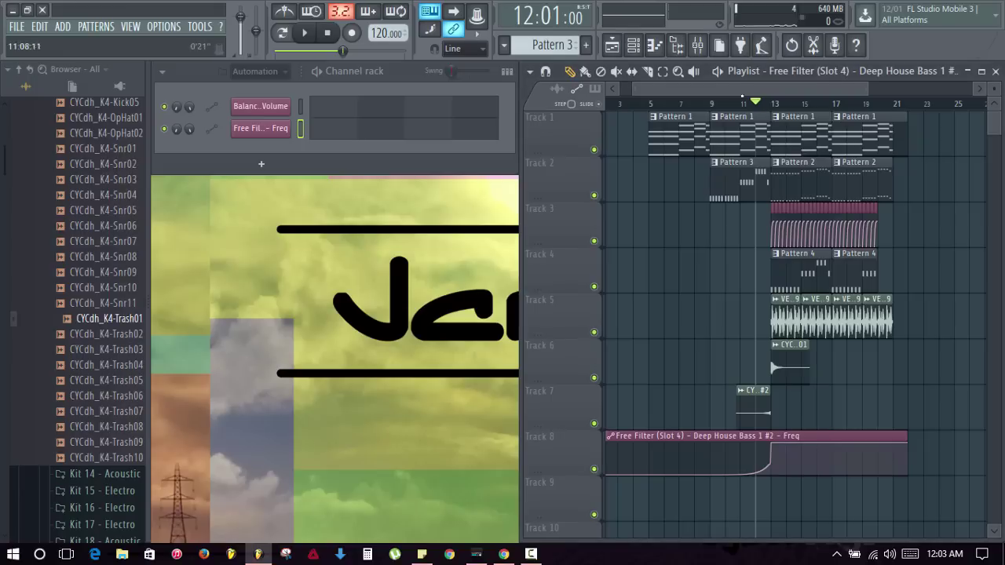
click(711, 105)
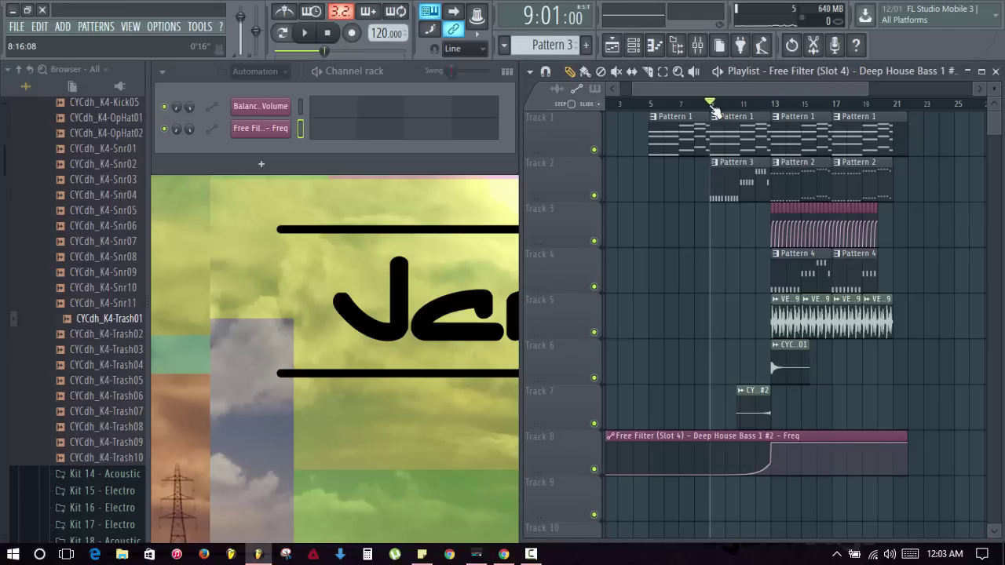
key(space)
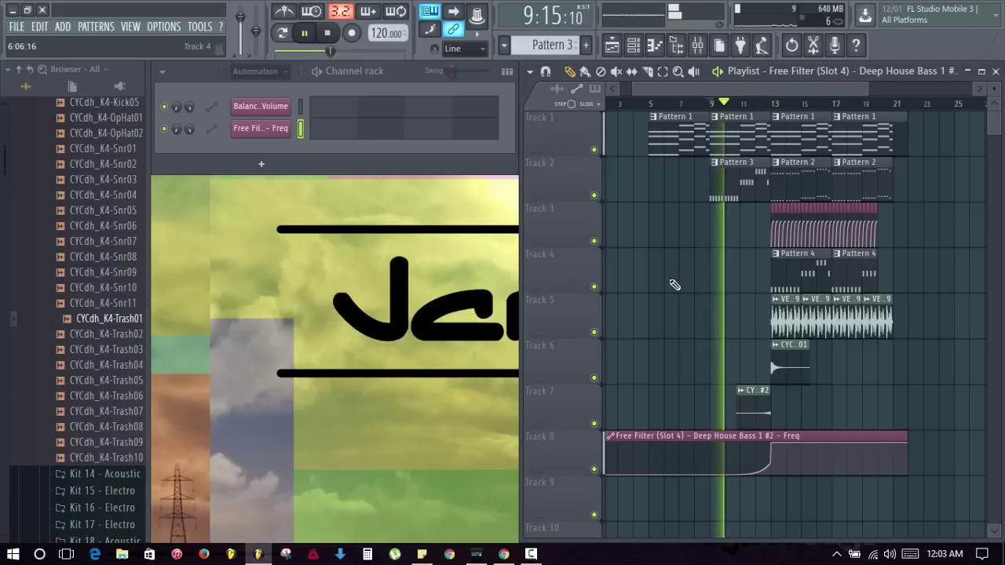
click(26, 86)
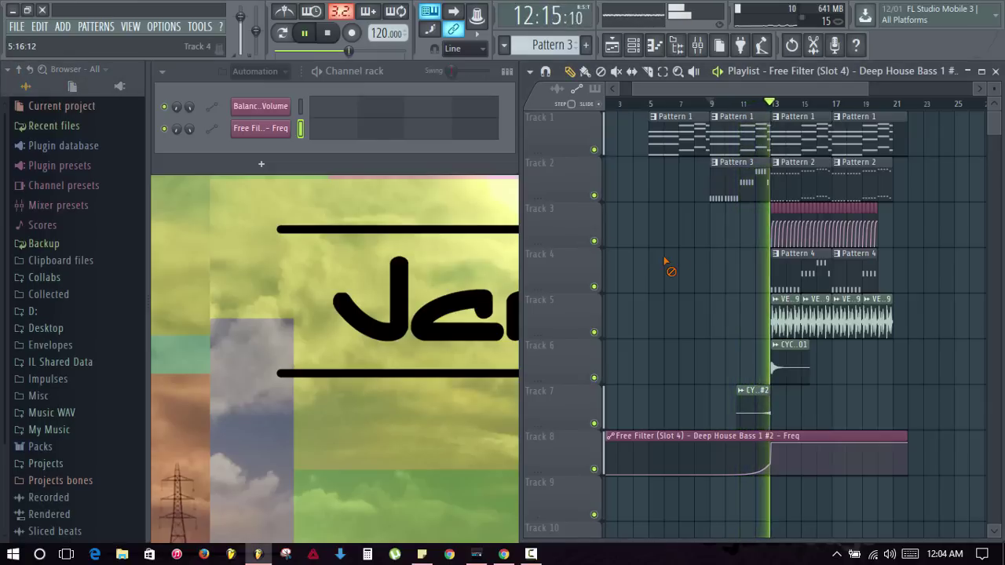
Reset the filter automation curve between bars 9 and 13 to a straight ramp and play it from bar 9
key(space)
right_click(740, 473)
drag(740, 471, 740, 473)
key(space)
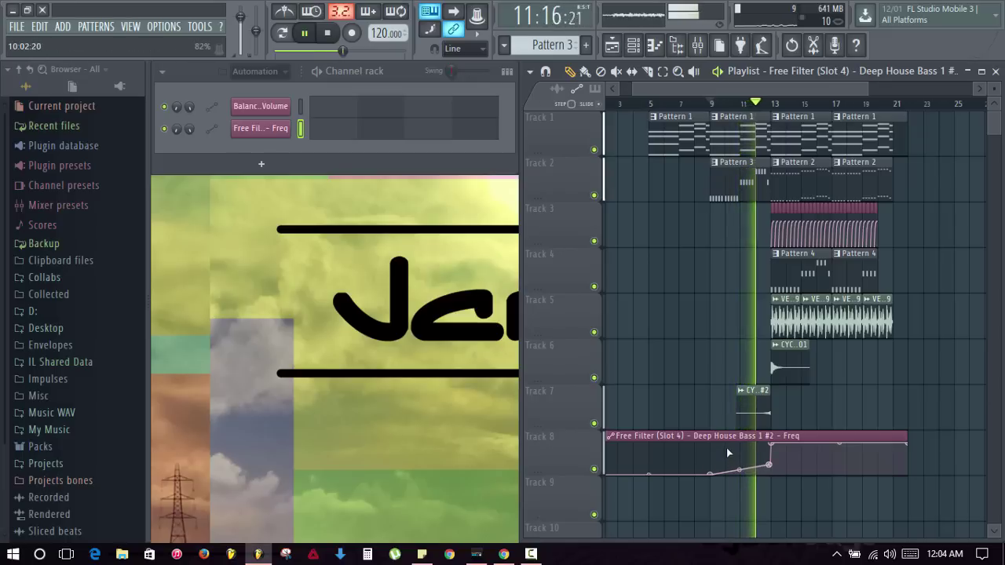
click(710, 103)
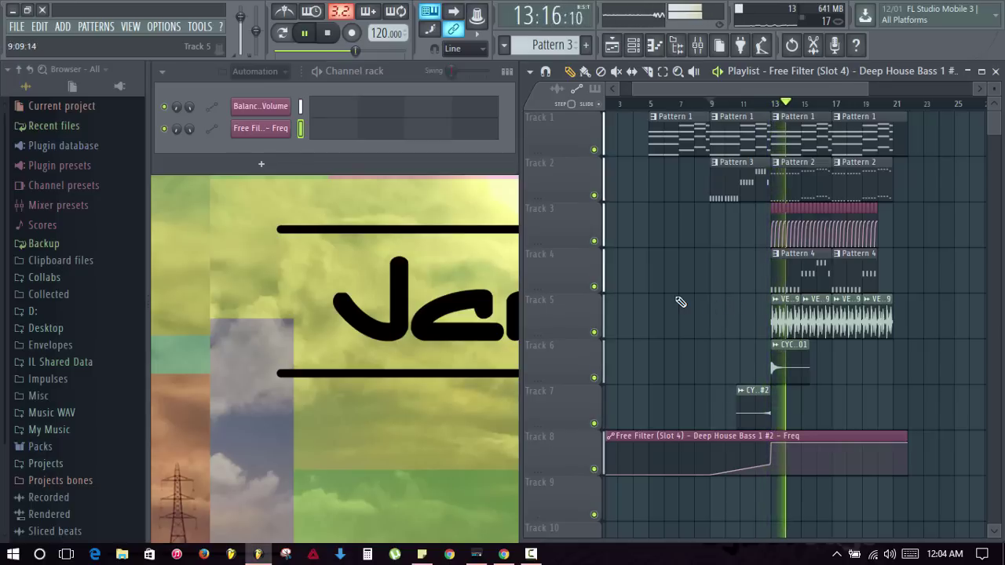
Raise the Deep House Bass 1 mixer track's volume slightly and listen to it in the full mix
key(space)
click(698, 45)
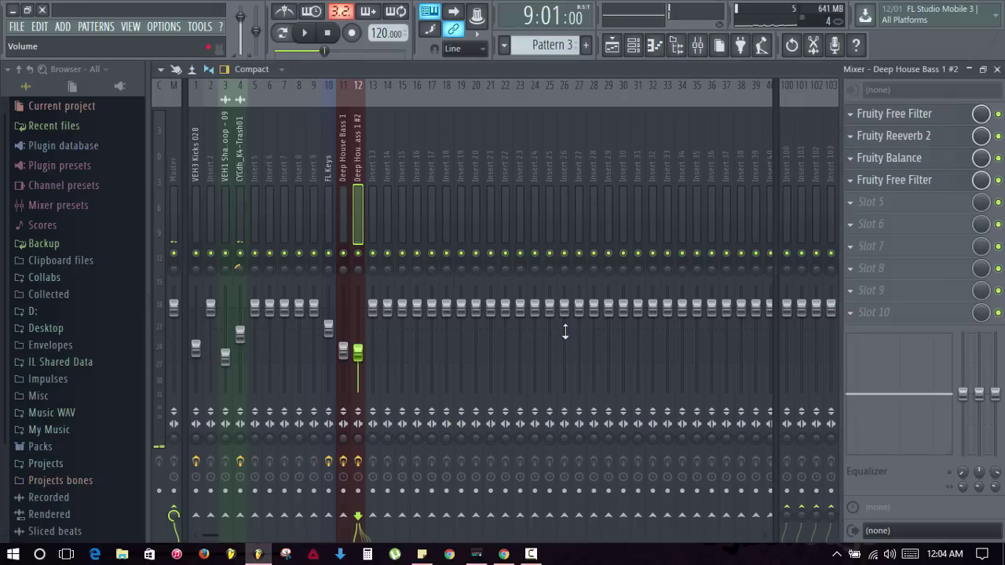
click(346, 234)
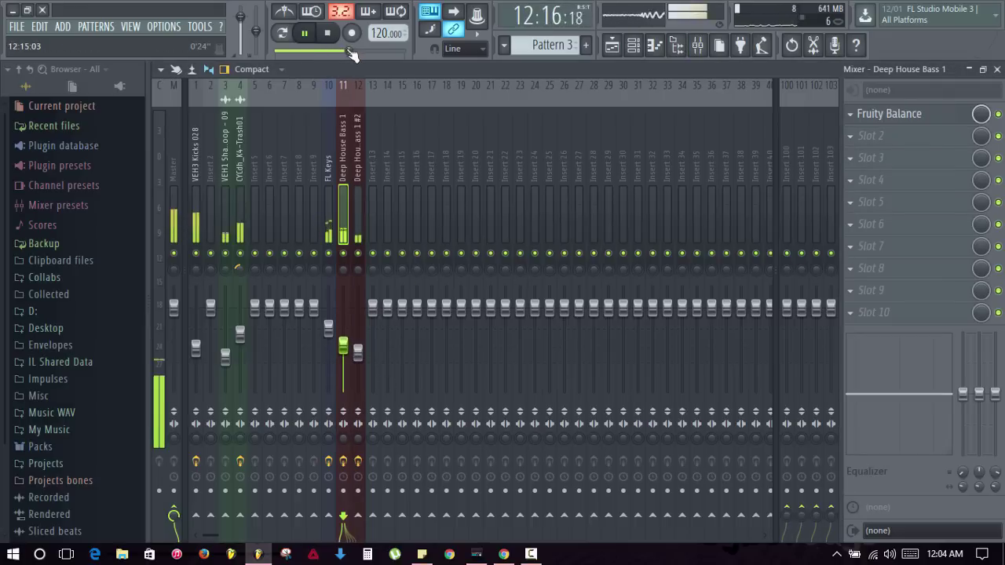
drag(351, 355, 343, 340)
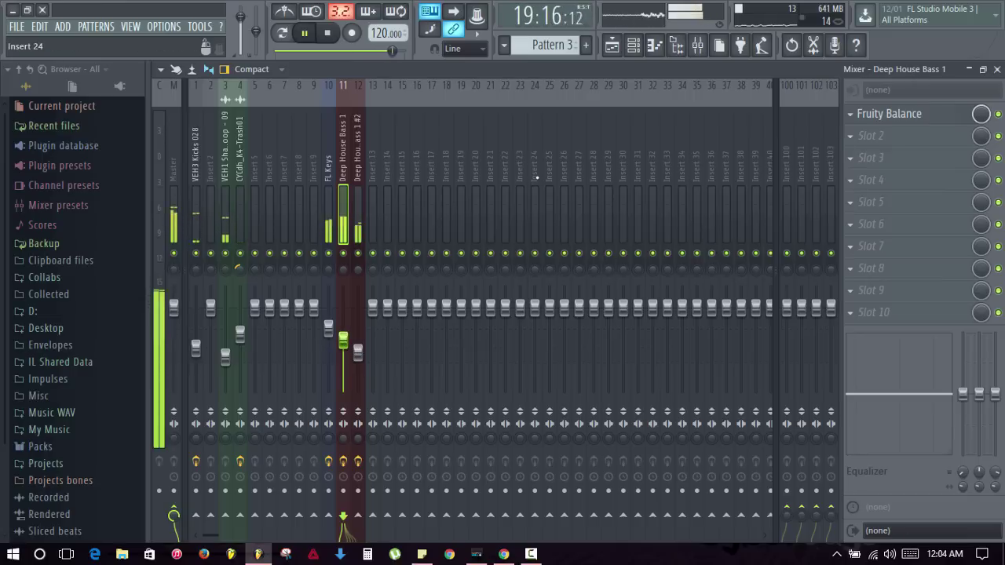
key(space)
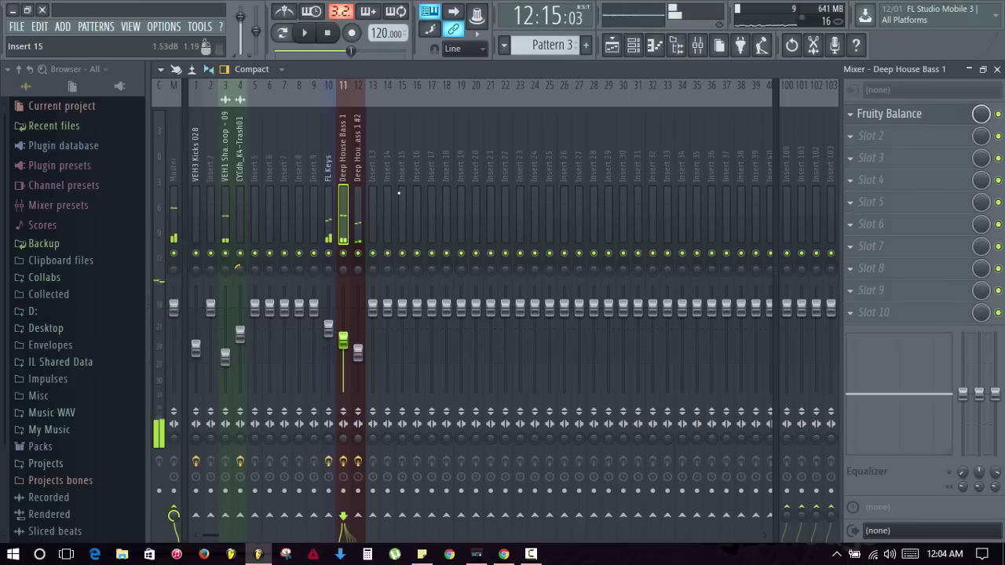
Solo the Deep House Bass 1 mixer track and play it briefly on its own
right_click(346, 256)
key(space)
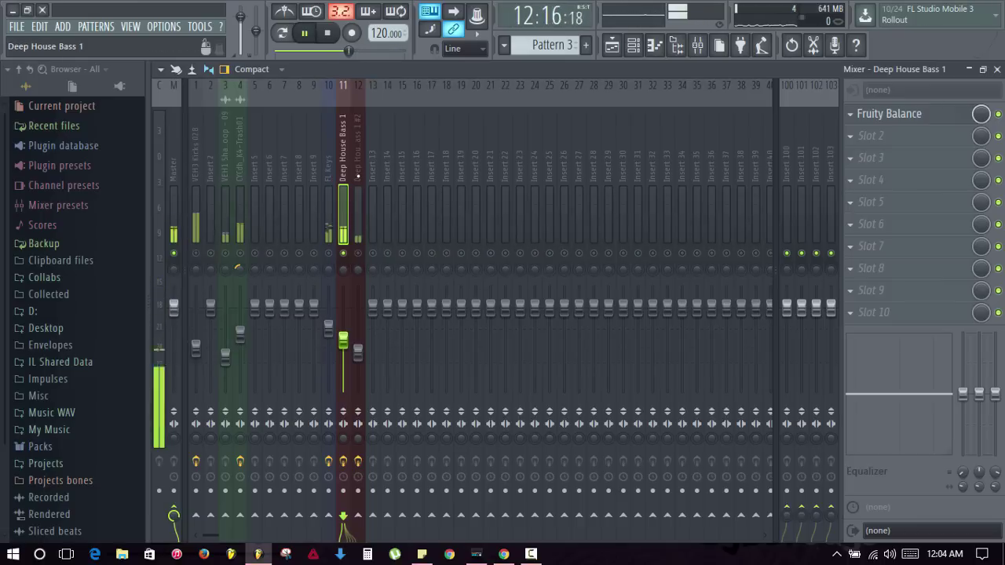
key(space)
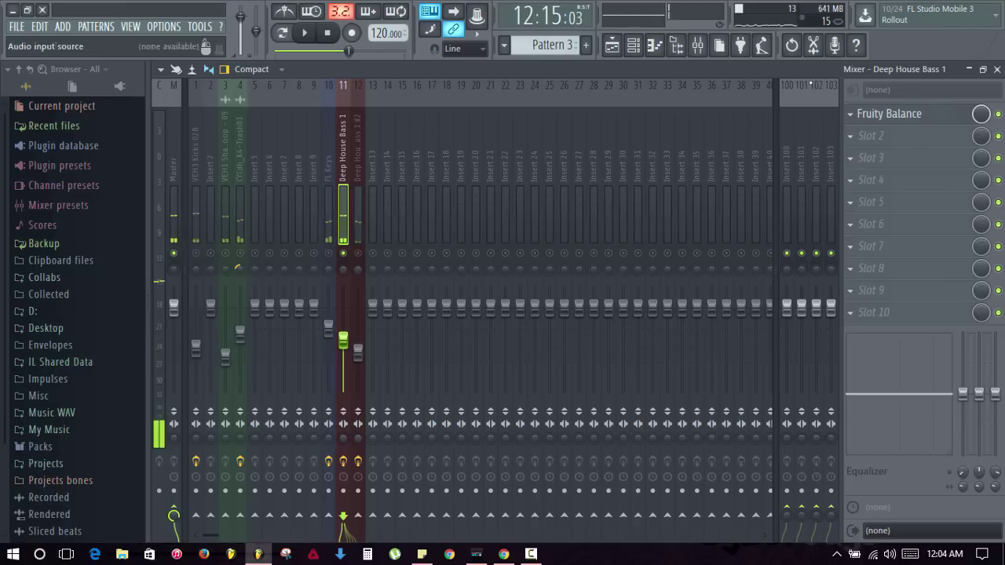
Add Fruity Stereo Shaper to slot 2 of Deep House Bass 1 and load its Stereoize 3 preset
click(862, 140)
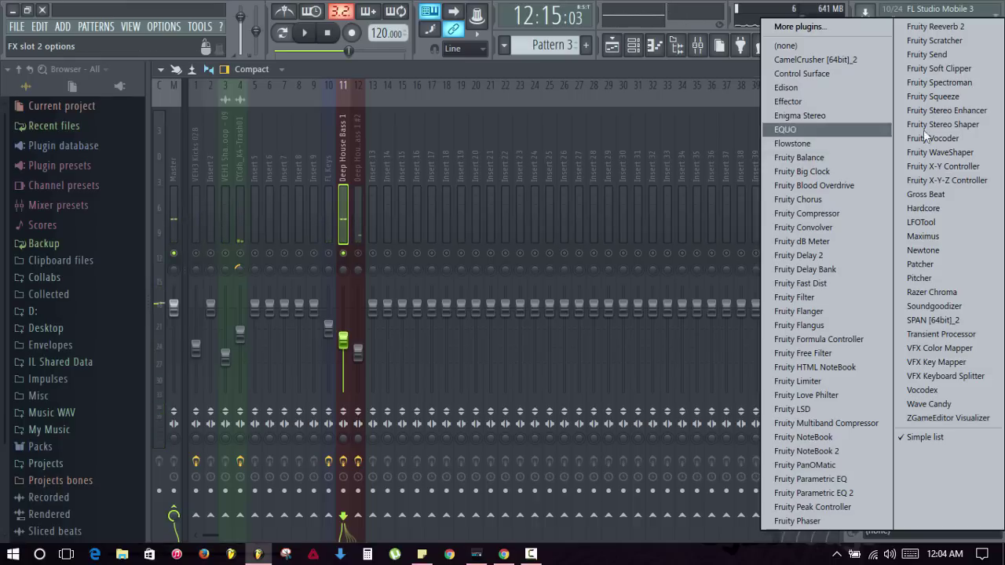
click(966, 125)
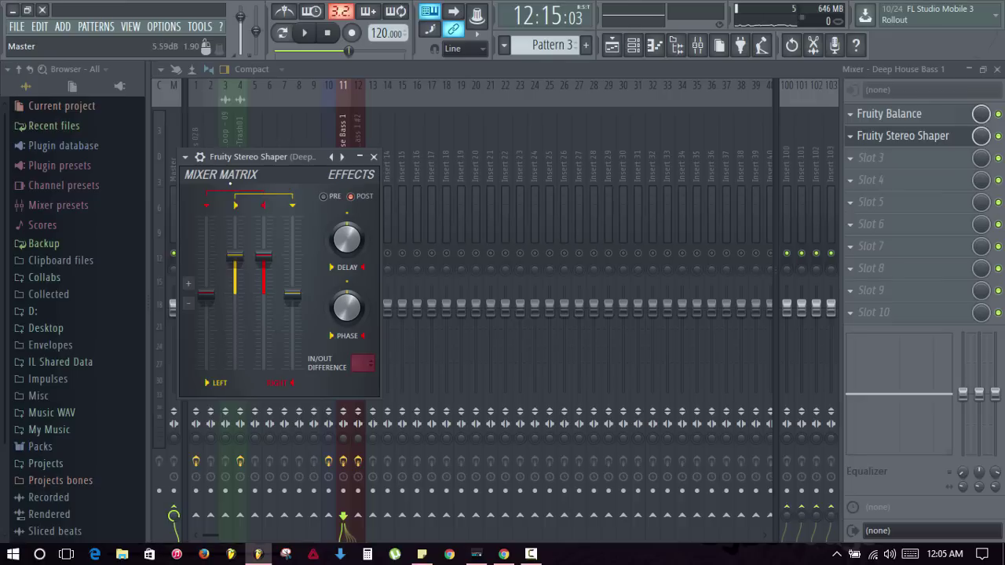
click(185, 157)
mouse_move(217, 197)
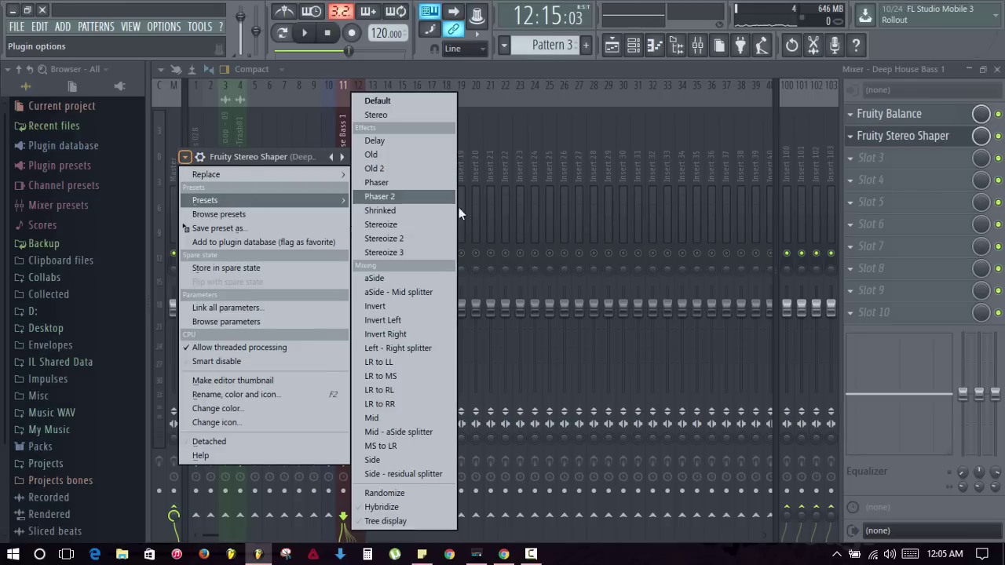
click(394, 251)
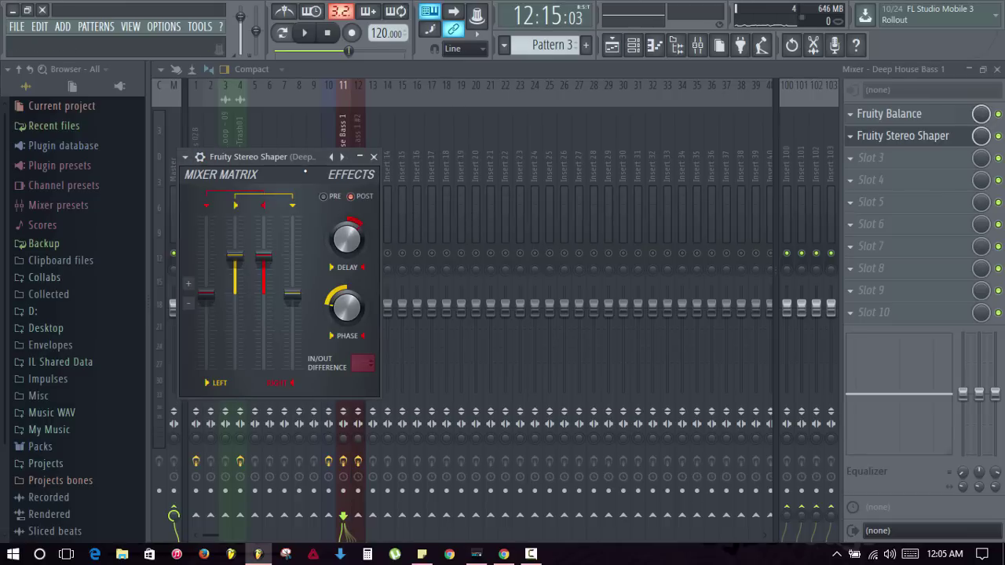
Audition the widened bass, adding Deep House Bass 1 #2 and FL Keys, and re-enable all mixer tracks
key(space)
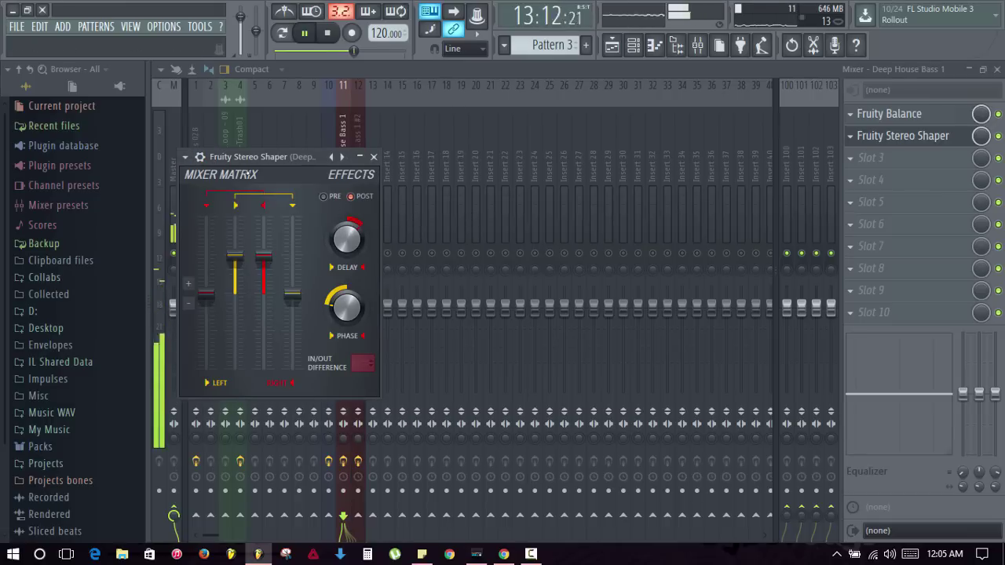
click(374, 156)
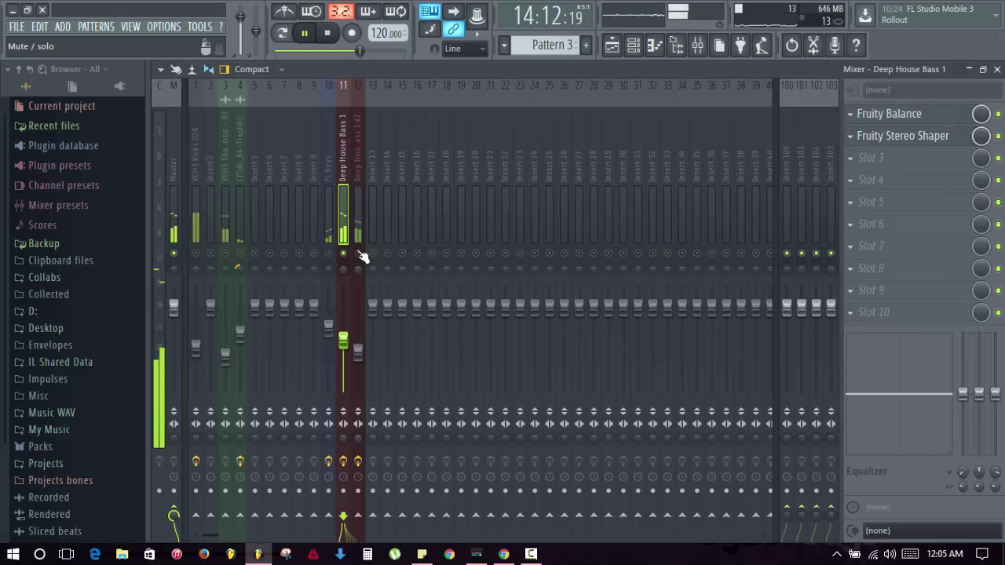
click(358, 253)
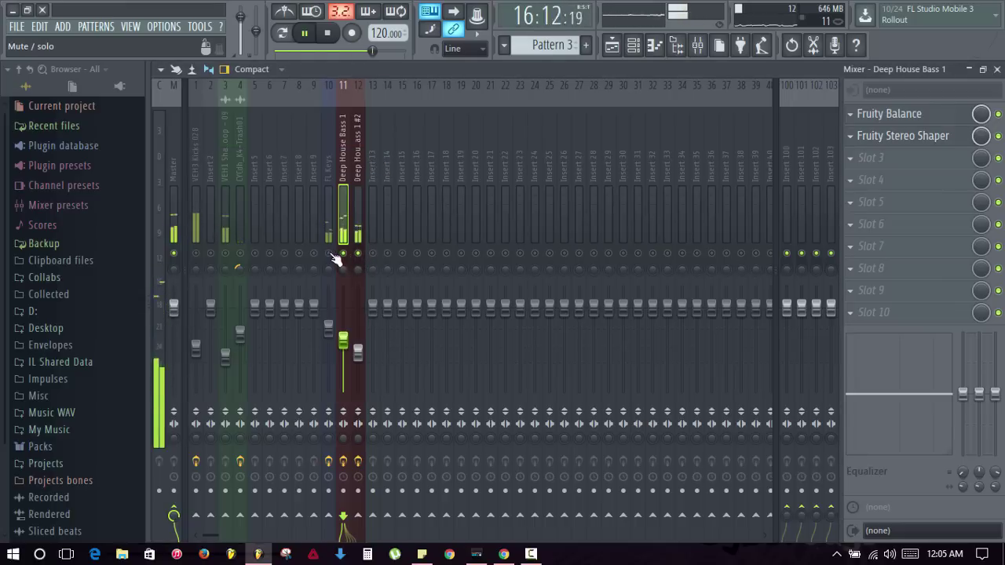
click(331, 255)
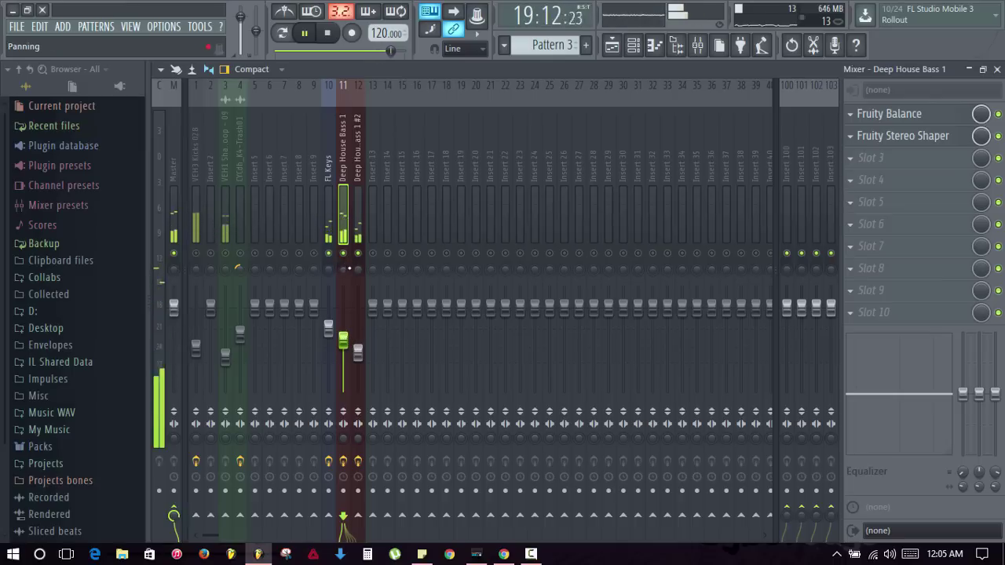
key(space)
right_click(344, 260)
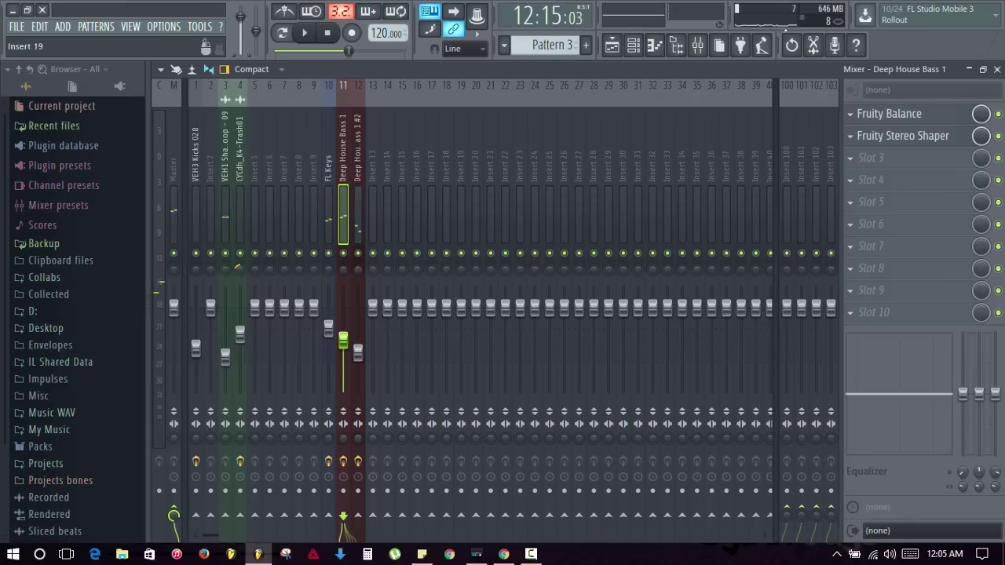
Move the reversed crash clip from Track 7 up to Track 6, directly before the bar 13 crash
click(997, 69)
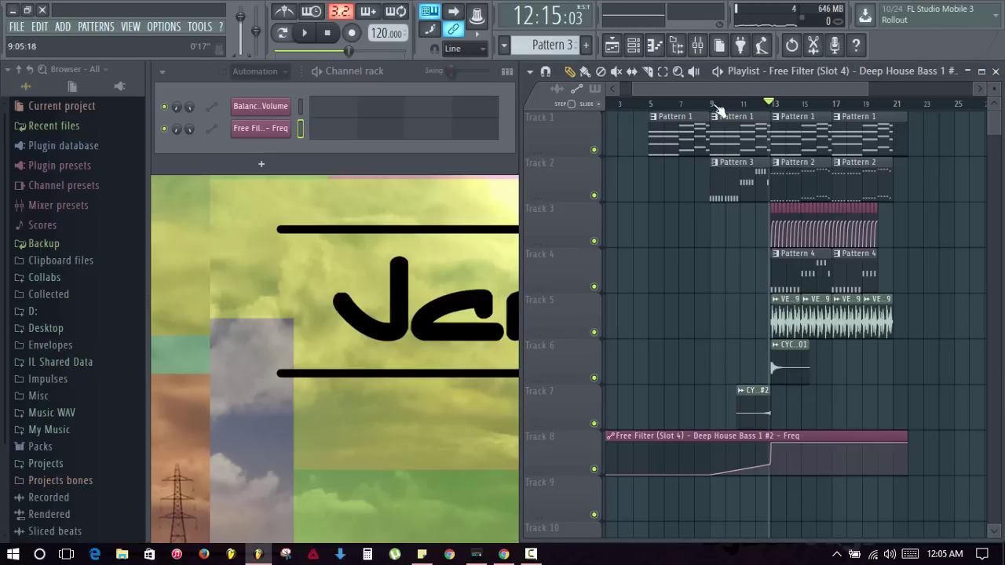
drag(755, 402, 757, 355)
Find VFX3 Uplifter 8 Bars 32 in the sample library and place it on Track 7 at bar 9
scroll(39, 396, down, 3)
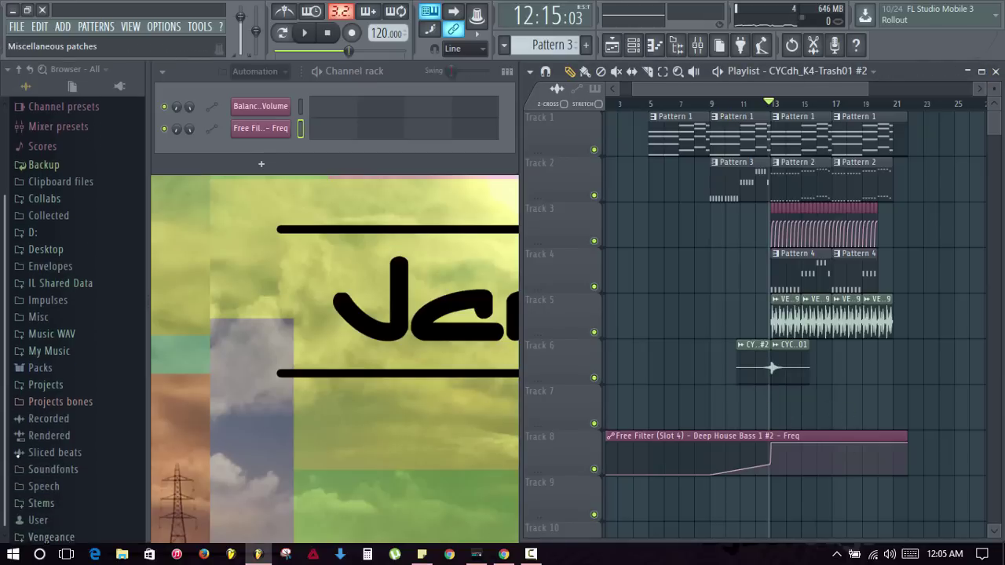
scroll(1, 305, down, 20)
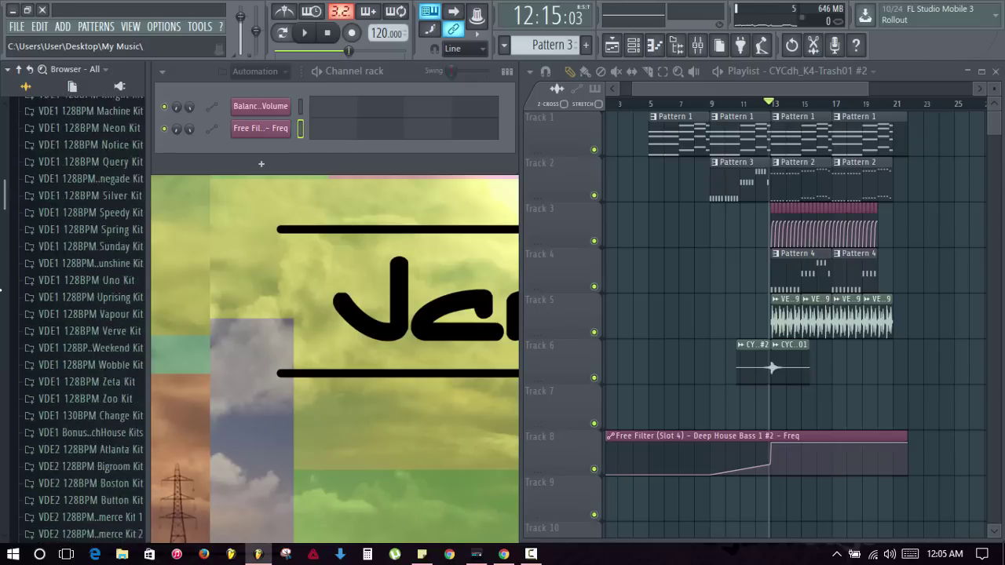
scroll(1, 304, down, 20)
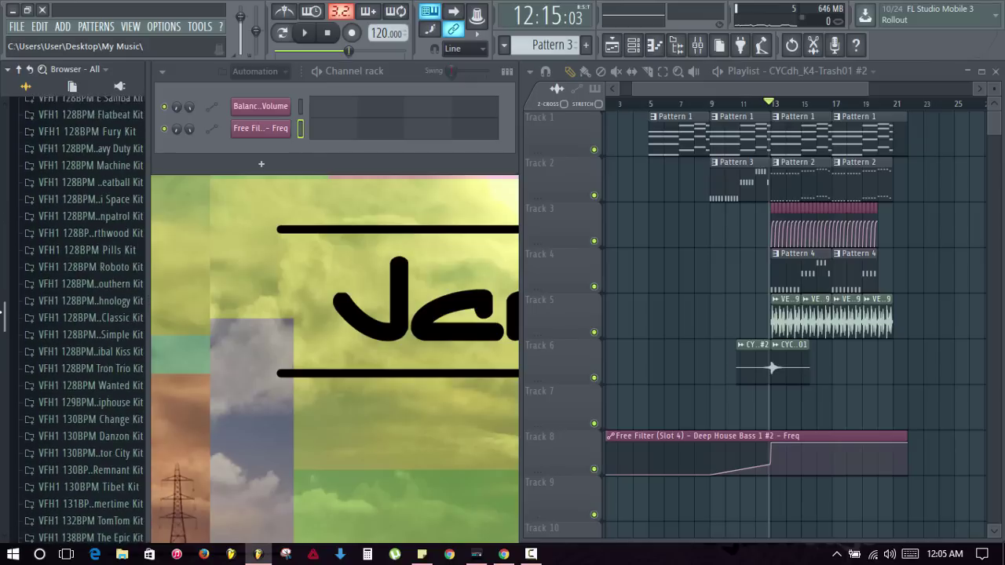
scroll(1, 314, down, 20)
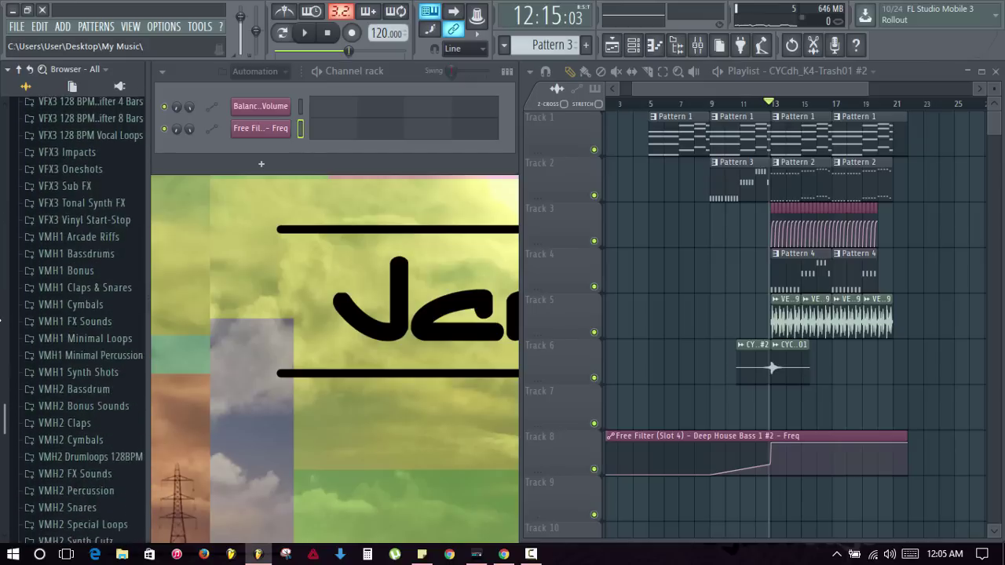
scroll(0, 333, down, 20)
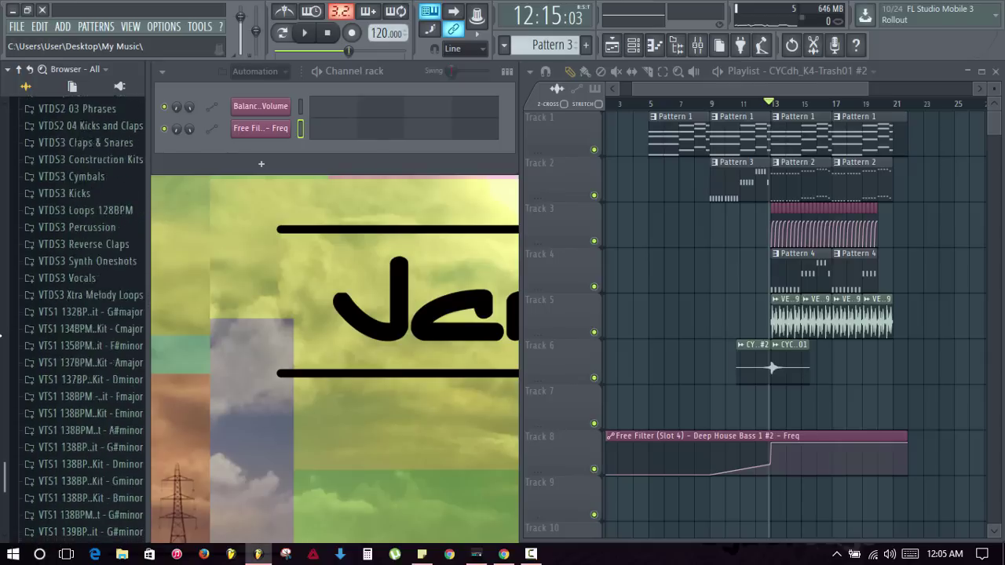
scroll(1, 333, down, 20)
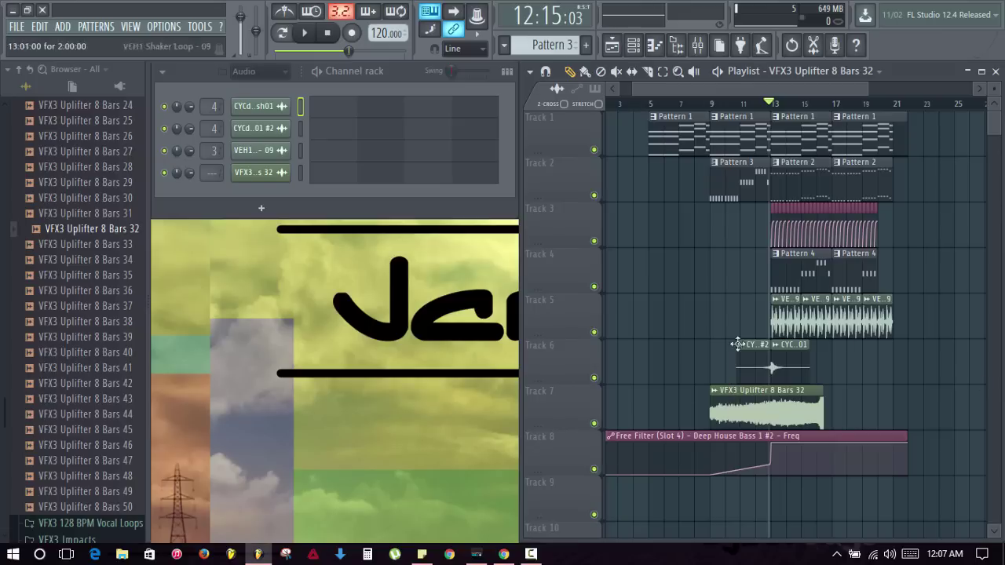
Move the uplifter clip to start at bar 5 and fit it to the project tempo from 128 BPM
drag(715, 393, 653, 389)
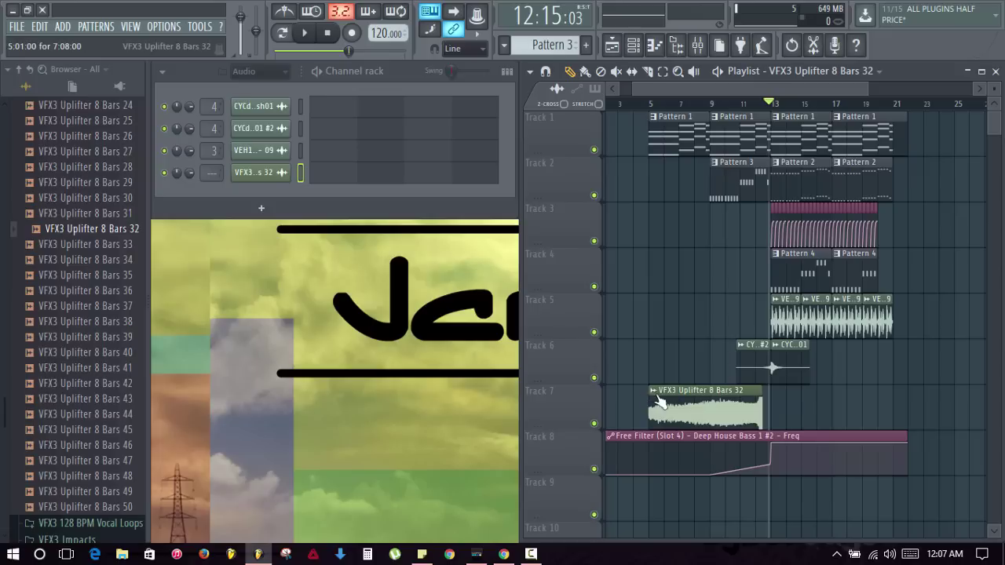
right_click(649, 390)
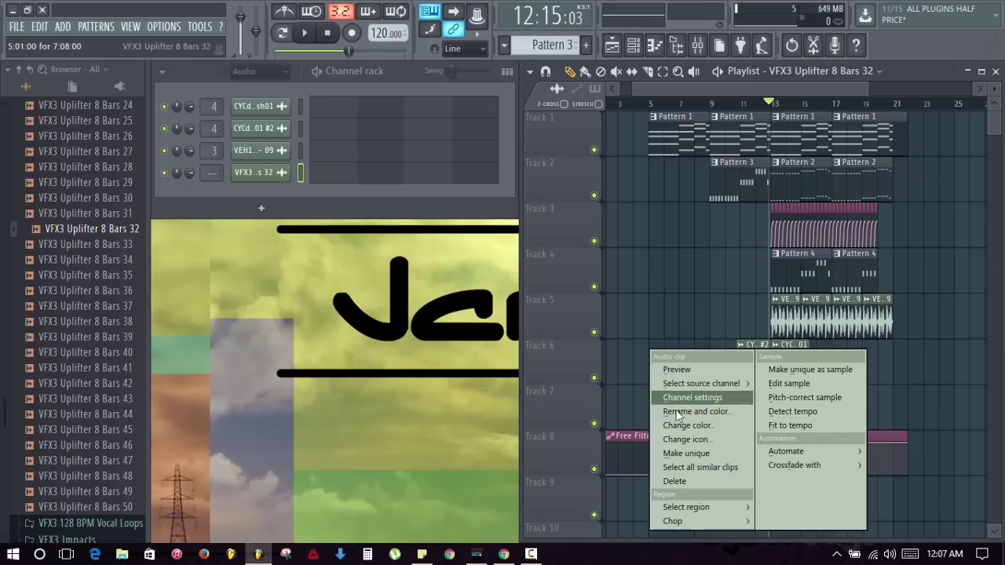
click(804, 425)
click(528, 426)
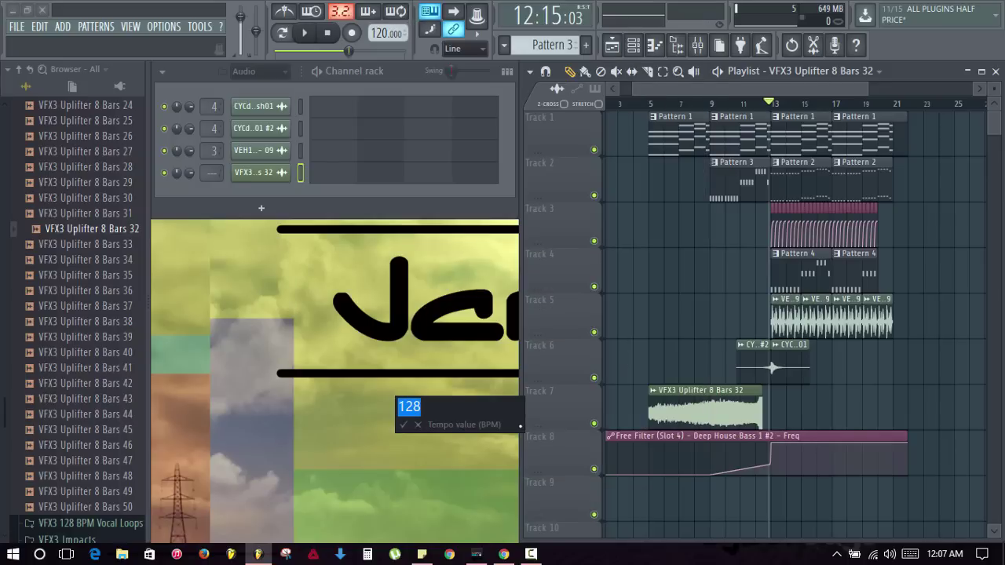
key(Return)
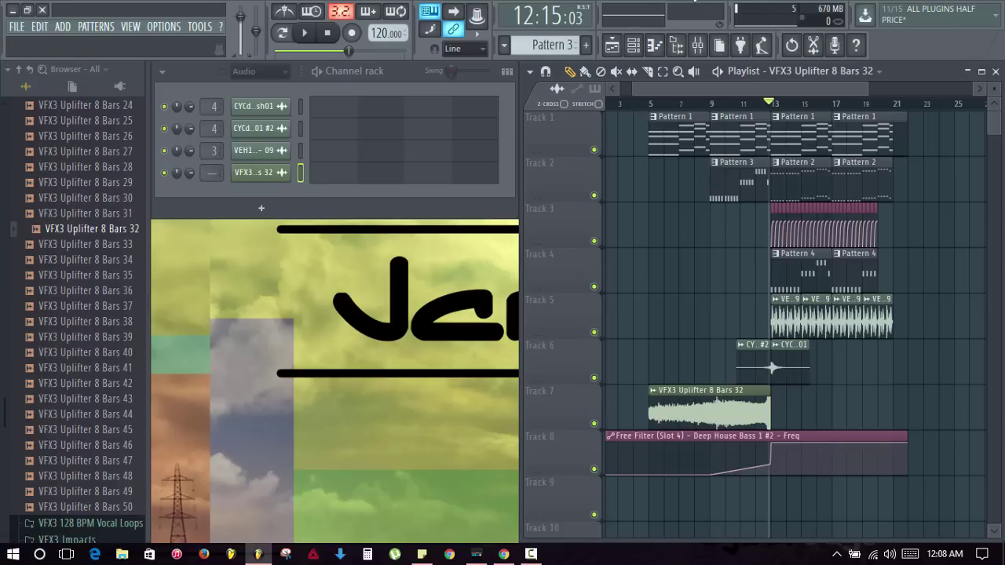
Route the uplifter to mixer Insert 20, lower its volume fader and preview its sound
click(699, 45)
click(473, 212)
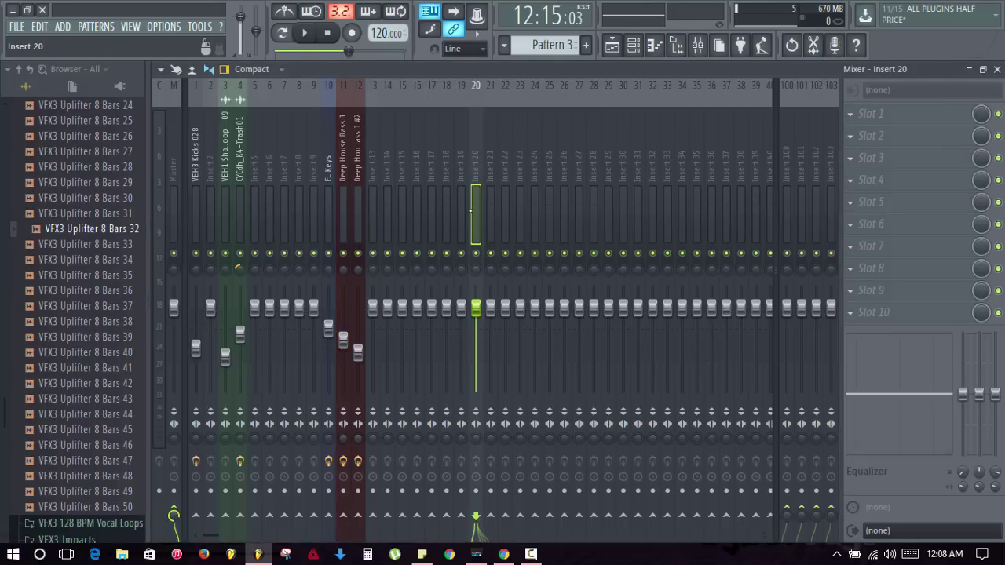
key(ctrl+l)
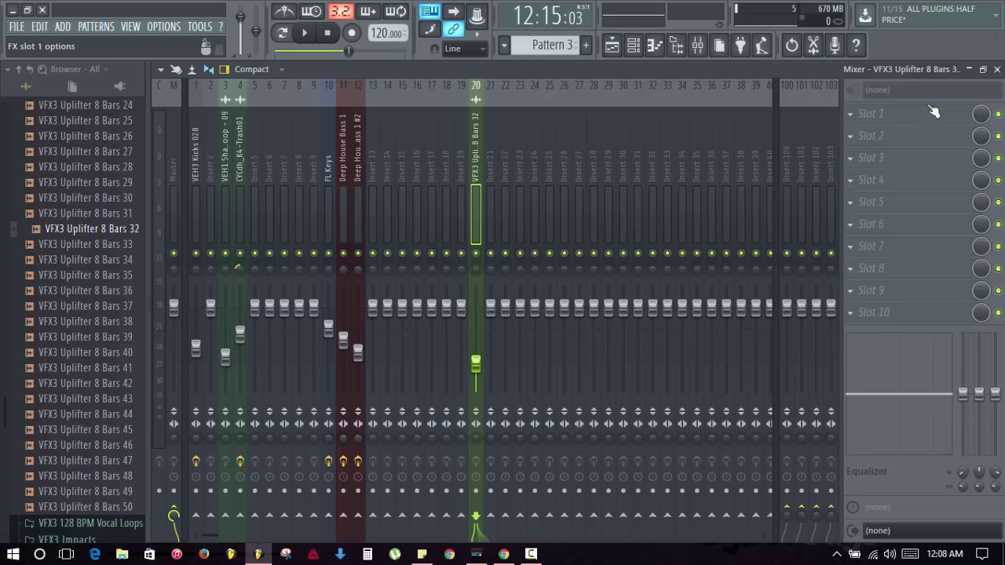
key(q)
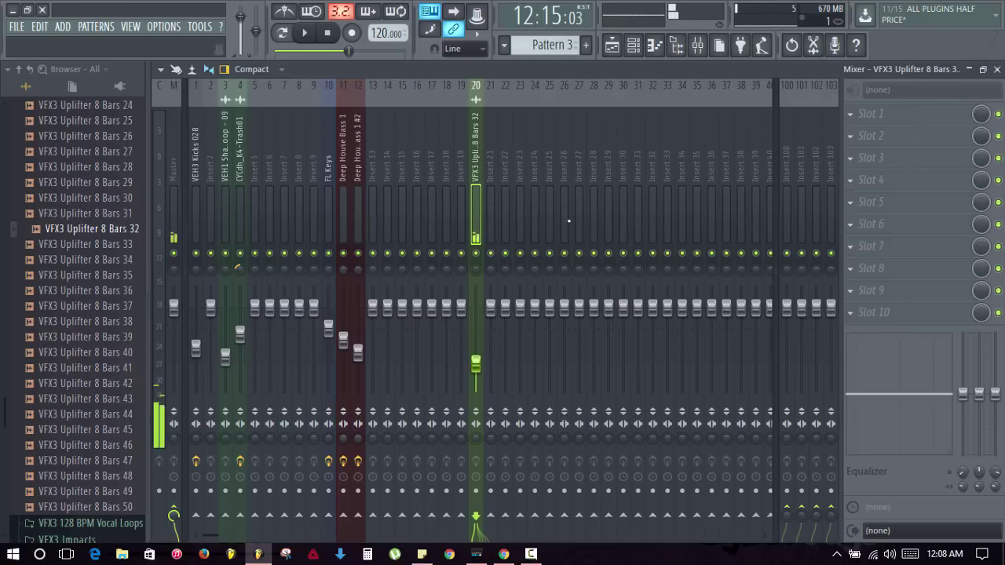
Solo the uplifter's mixer track and lower its volume to about 24% (-22.0 dB) while auditioning the build-up and drop
key(space)
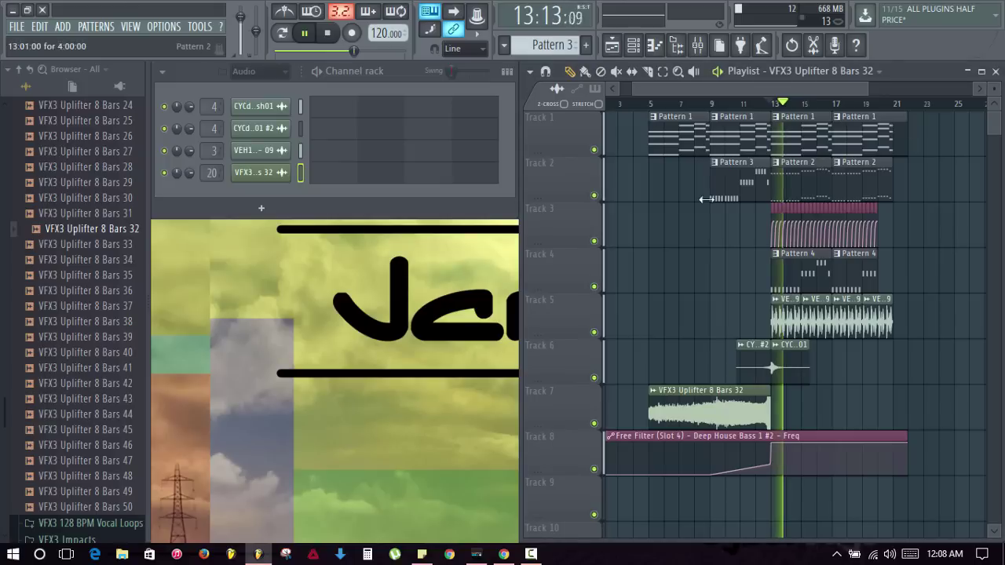
click(997, 69)
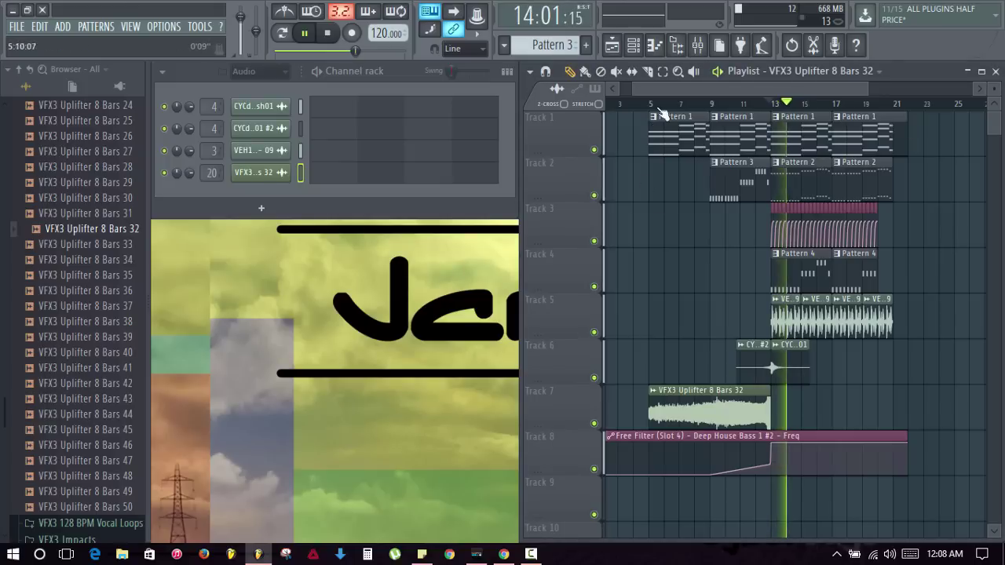
key(F9)
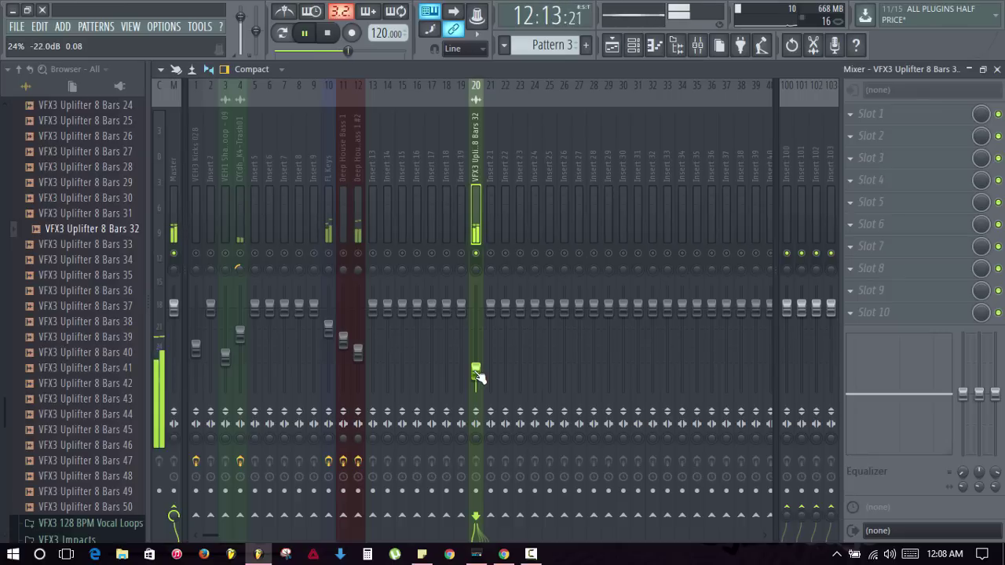
key(space)
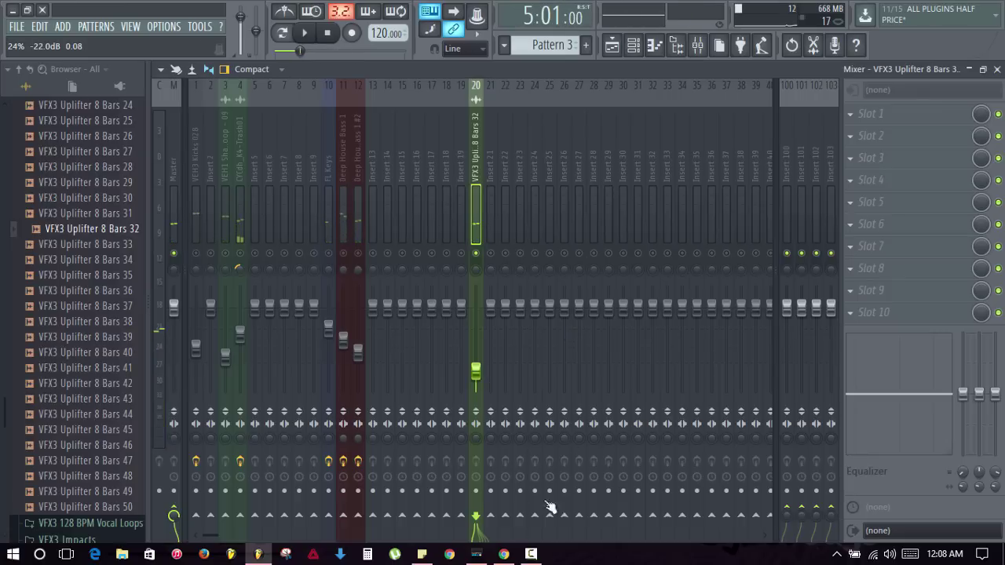
Switch to Chrome to close the Facebook message page, then return to FL Studio
click(504, 555)
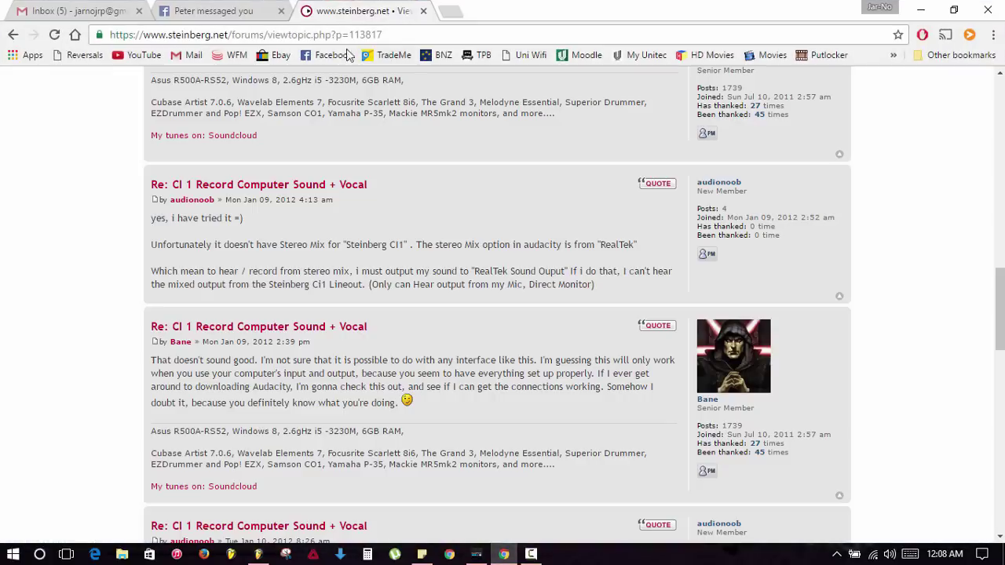
click(281, 11)
click(921, 10)
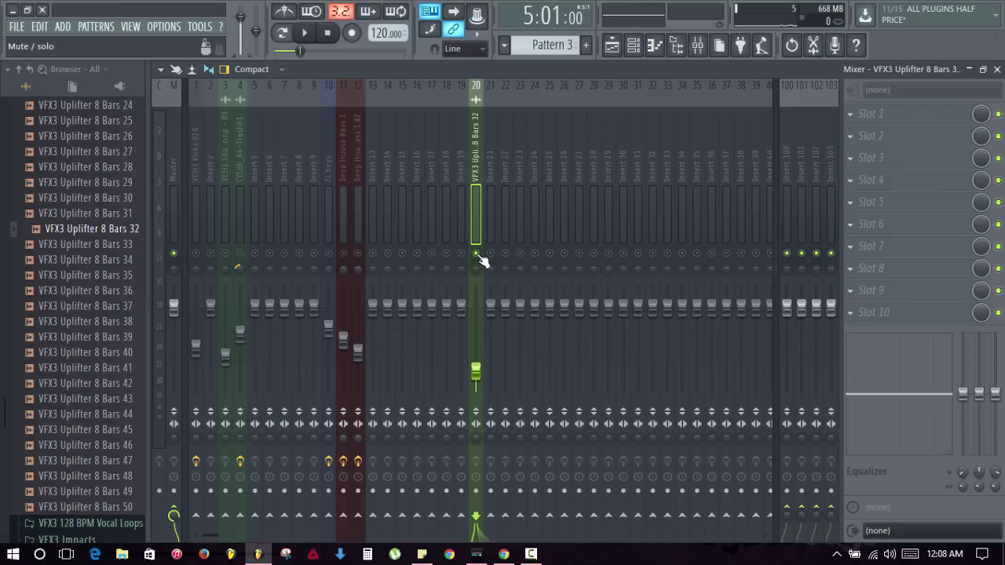
Add Fruity parametric EQ 2 to the uplifter's first effect slot and cut its lows with band 1 at about 298 Hz and band 2 near 129 Hz
click(871, 114)
click(777, 491)
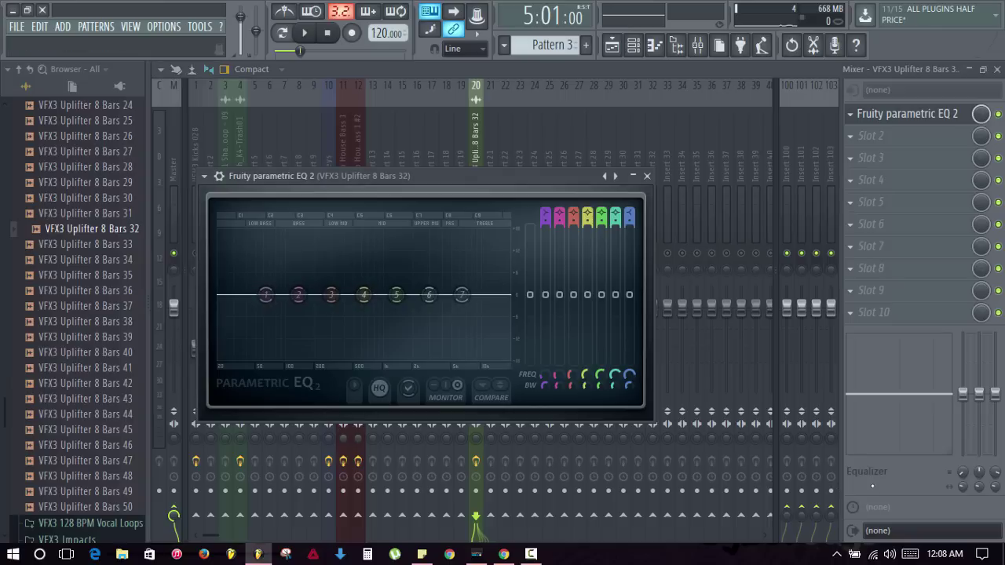
right_click(267, 295)
mouse_move(308, 347)
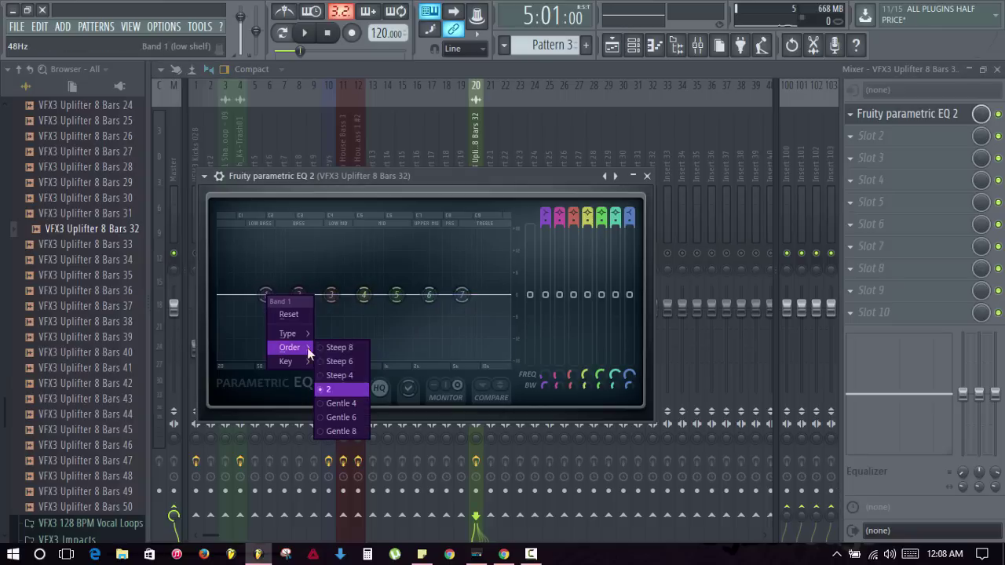
click(341, 405)
drag(266, 295, 290, 359)
key(space)
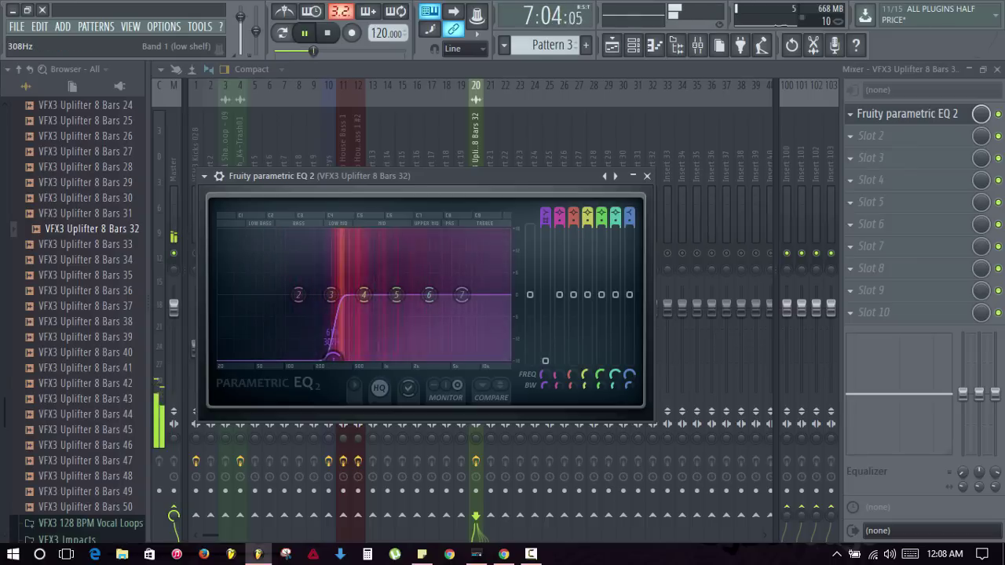
drag(301, 296, 296, 329)
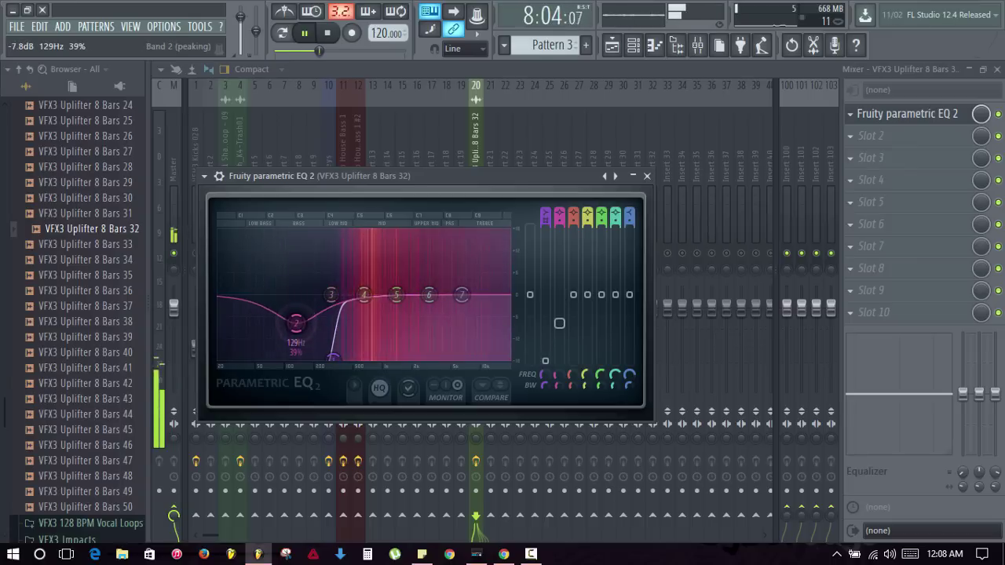
drag(333, 359, 331, 359)
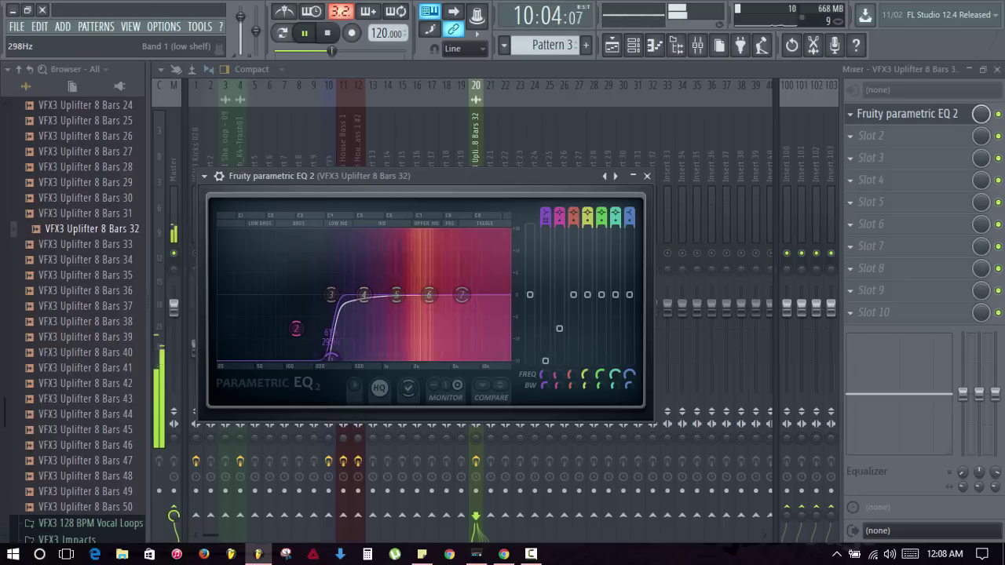
Change the filter order of band 7 in the uplifter's EQ and roll off the highest frequencies with that band
right_click(462, 295)
mouse_move(487, 348)
click(522, 348)
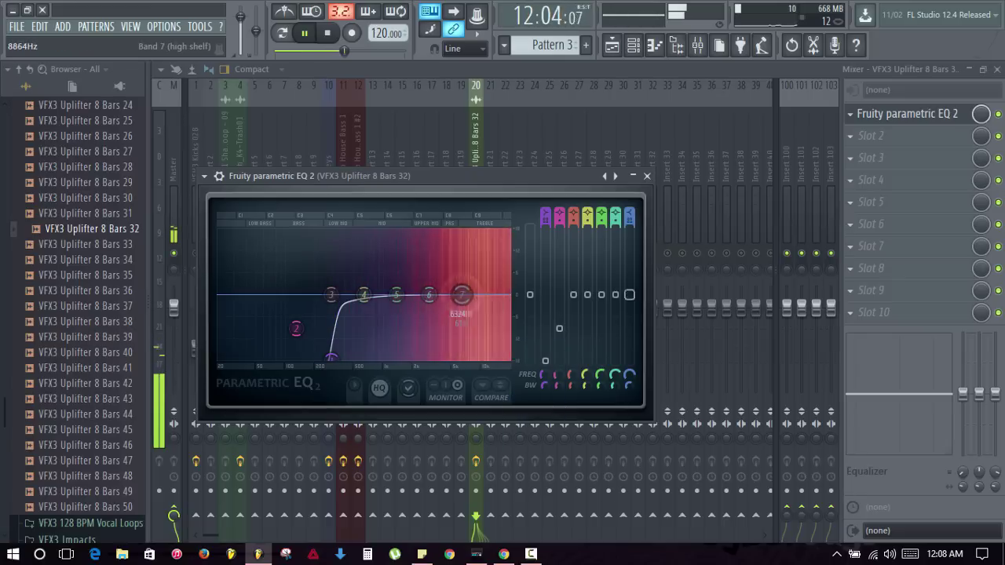
drag(462, 295, 500, 359)
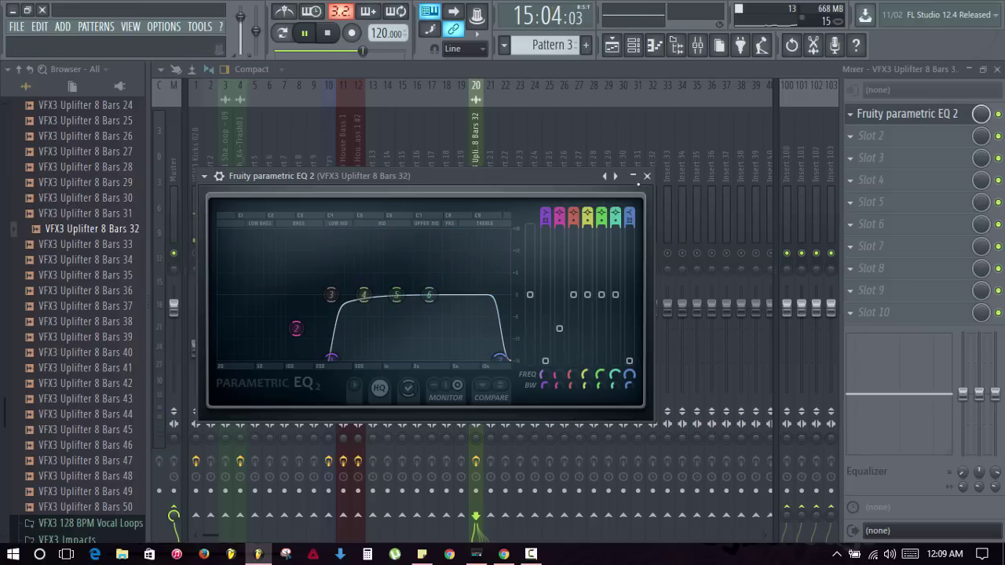
click(647, 176)
click(997, 69)
key(space)
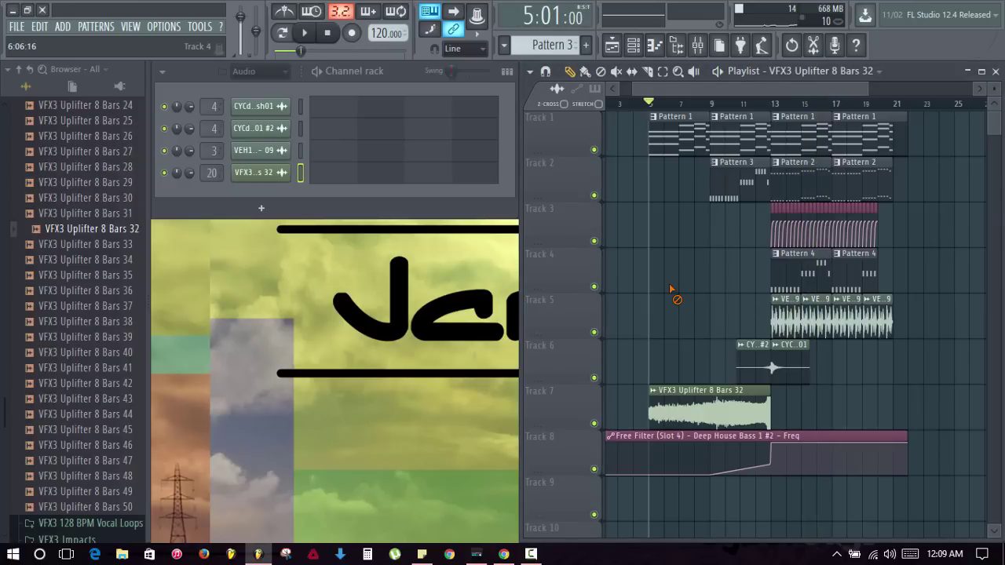
Add Fruity Reeverb 2 to the second effect slot of the uplifter's mixer track
click(698, 45)
click(850, 141)
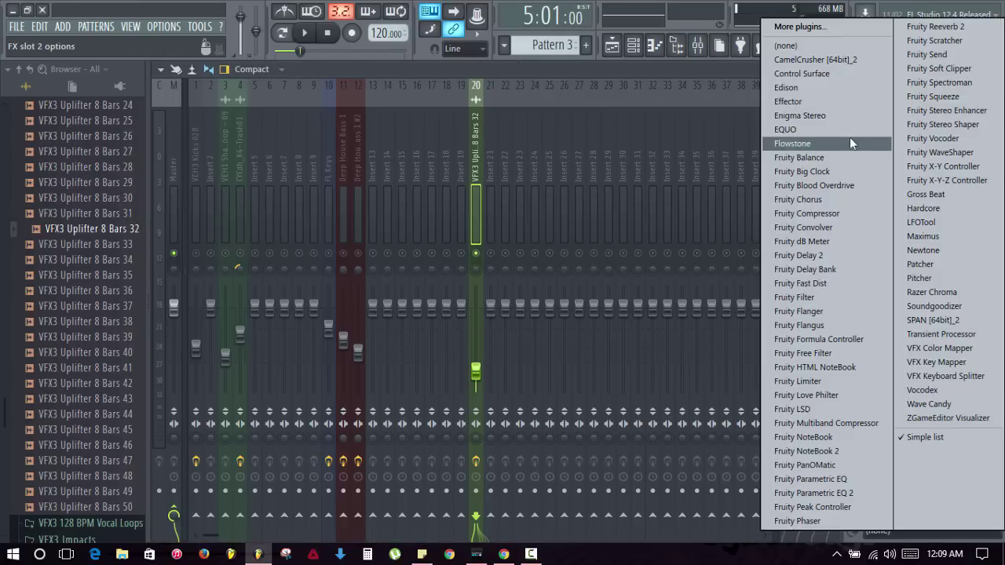
click(936, 27)
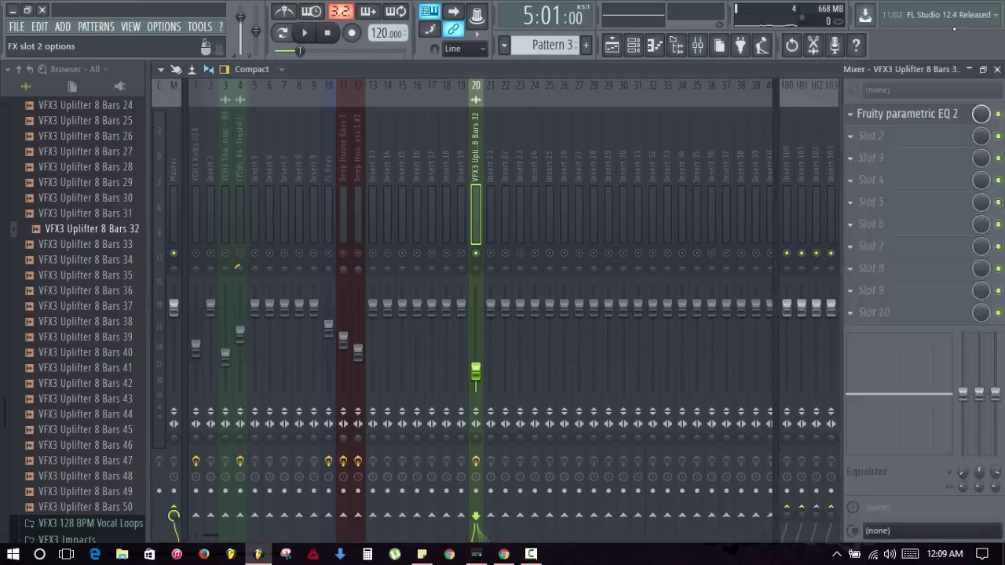
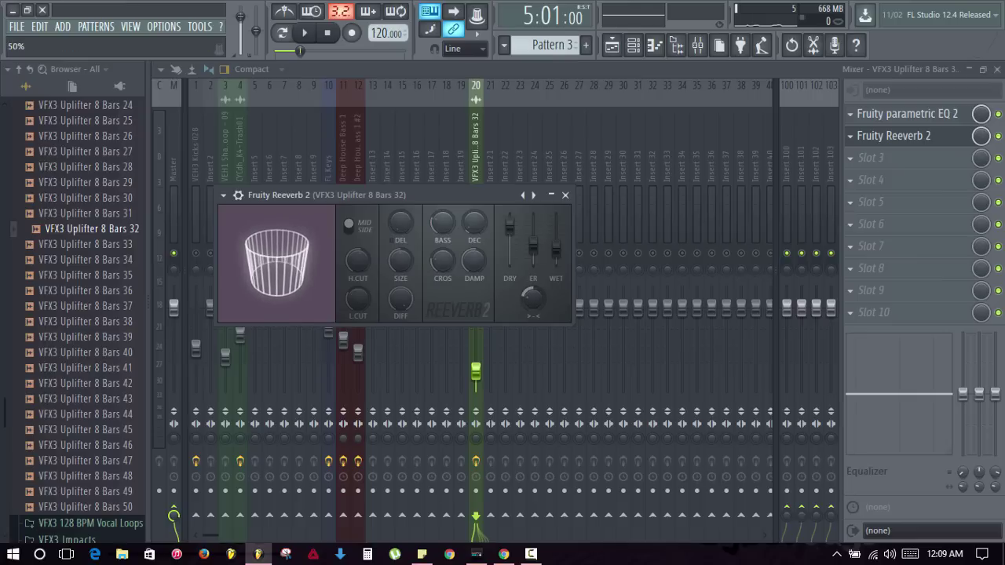
click(565, 196)
click(997, 70)
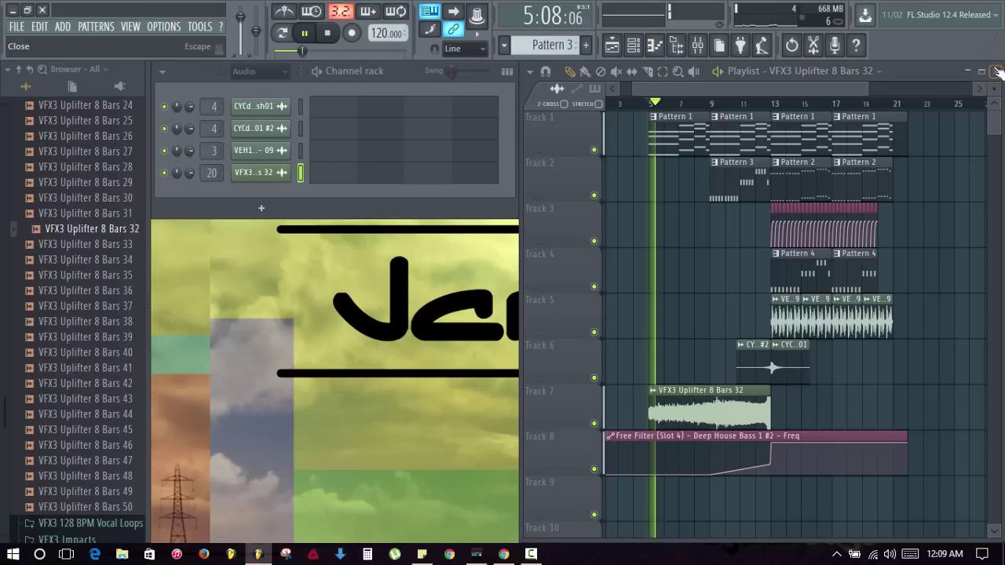
Play back the transition from bar 12 into the drop at bar 13 to check how the uplifter ends
click(754, 105)
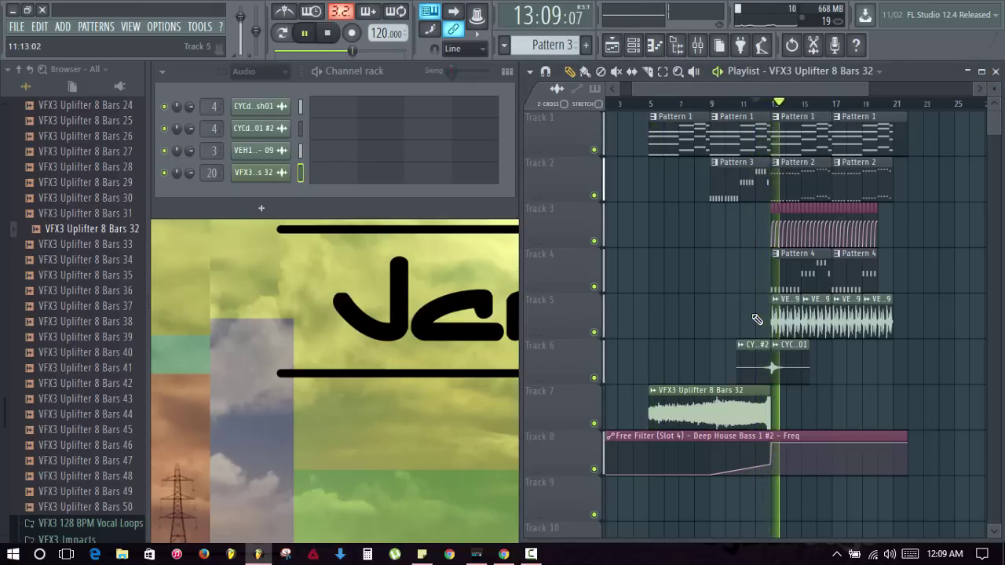
key(space)
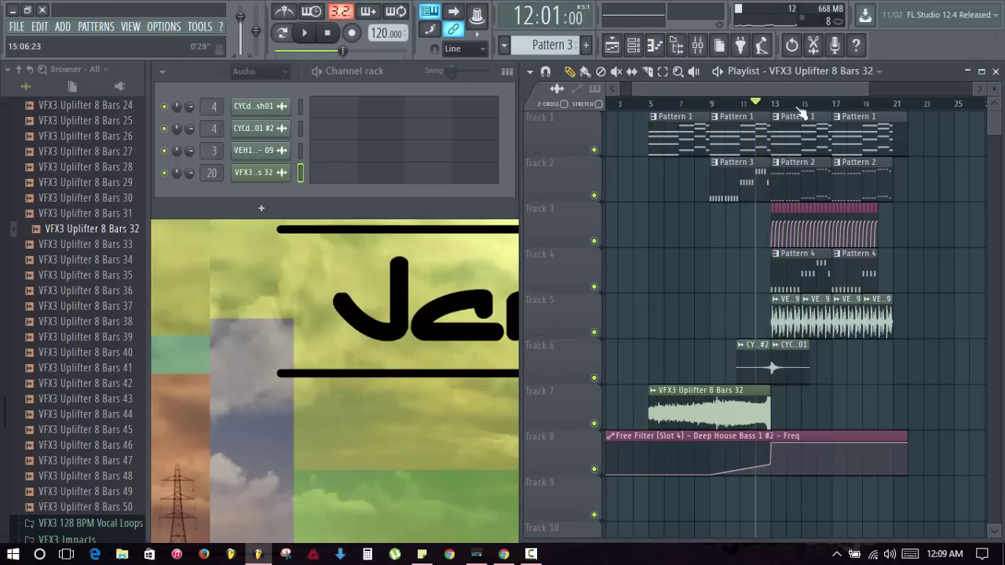
scroll(801, 110, up, 4)
scroll(770, 104, down, 5)
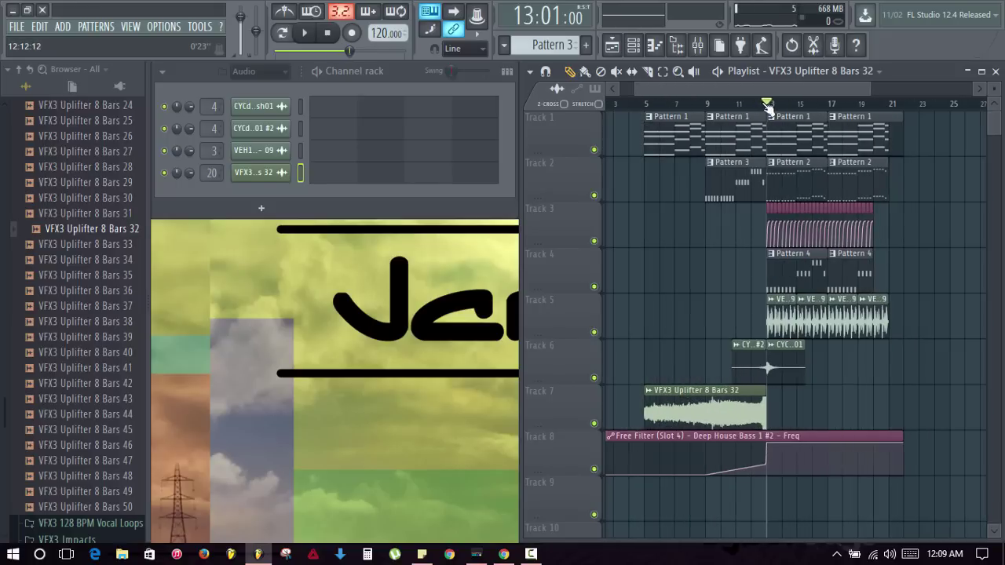
scroll(769, 108, up, 2)
click(751, 107)
key(space)
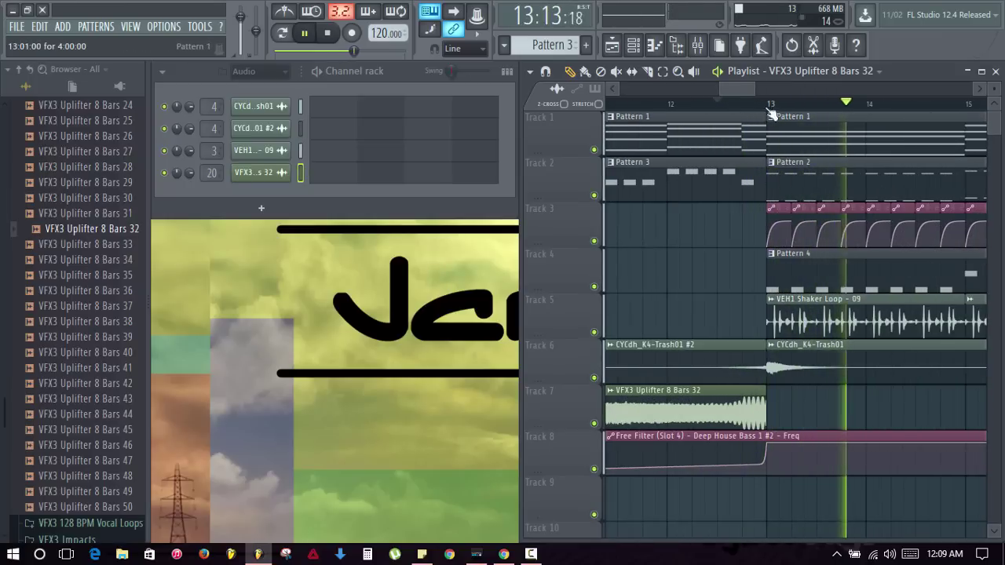
scroll(770, 107, down, 2)
key(space)
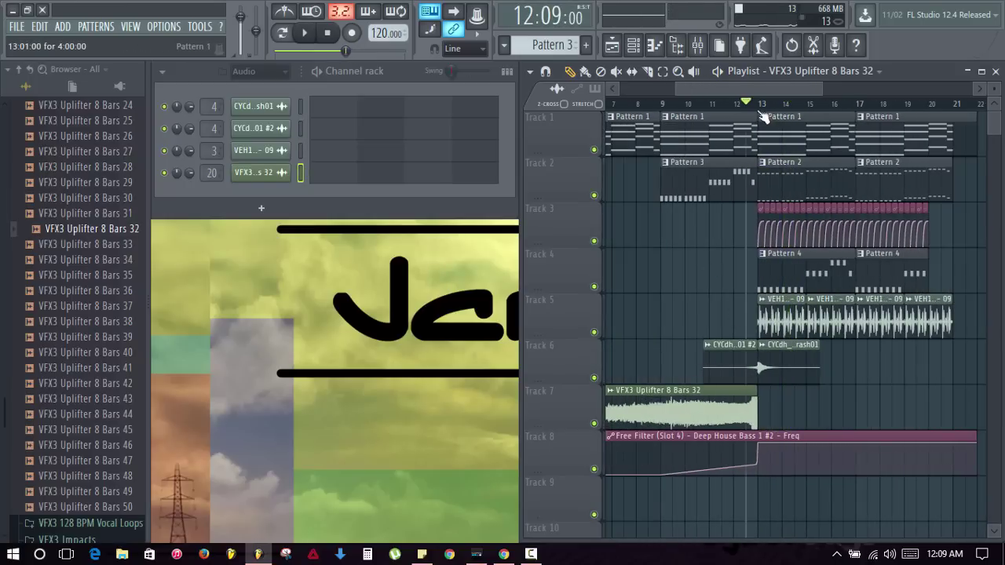
Trim the end of the uplifter clip on Track 7 to just before bar 13, giving a clip length of 7:15:00
scroll(761, 110, up, 4)
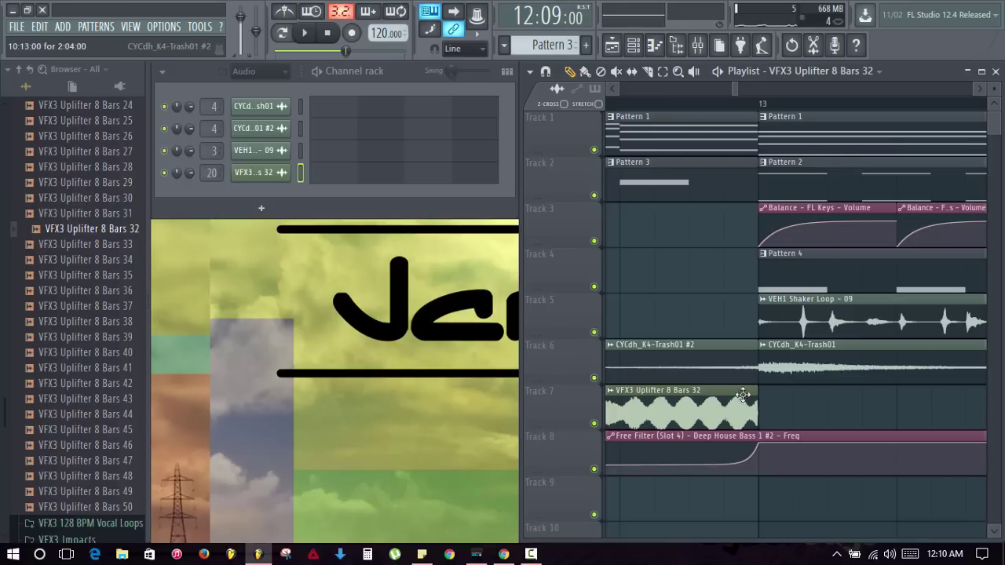
drag(757, 390, 723, 390)
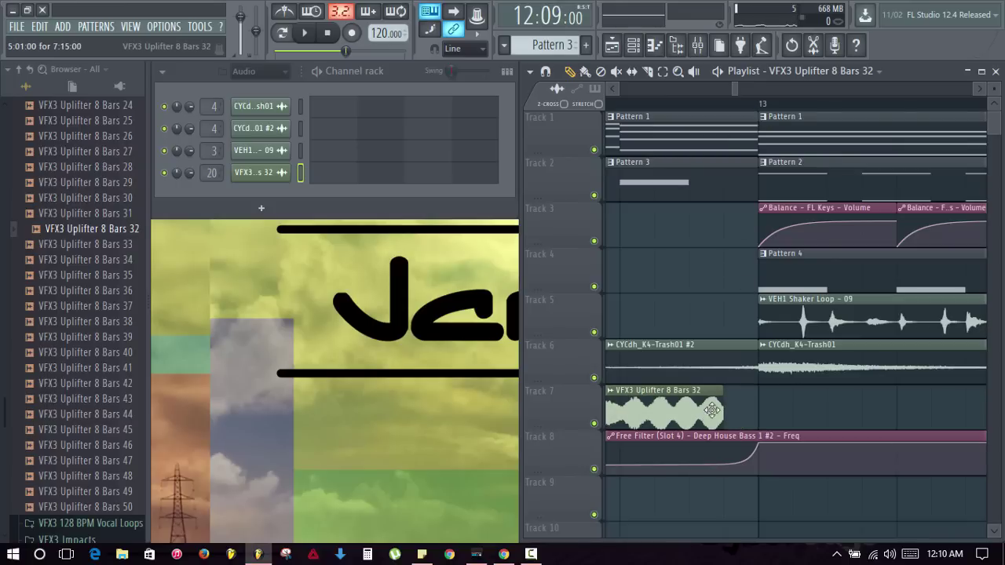
scroll(746, 110, down, 4)
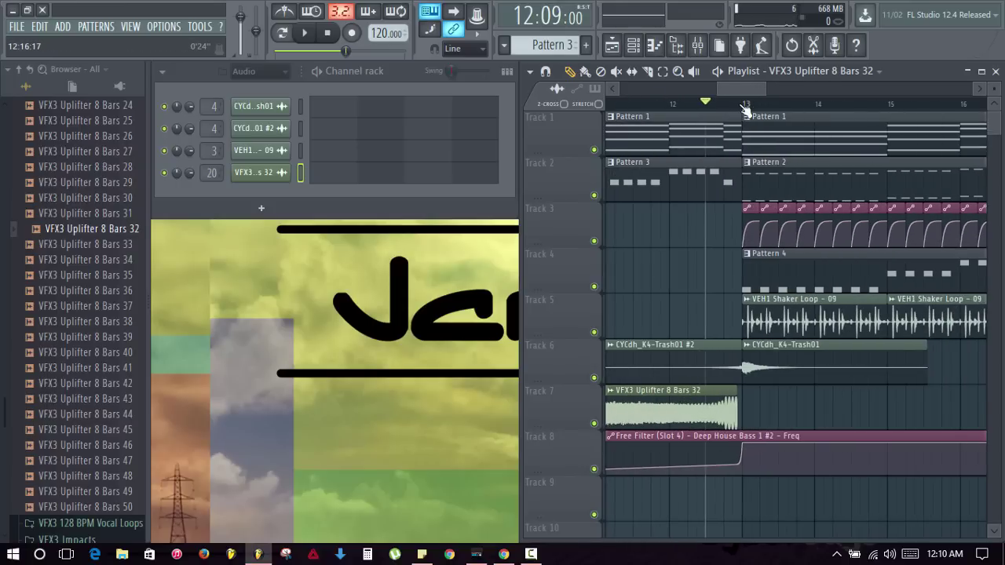
scroll(746, 110, down, 2)
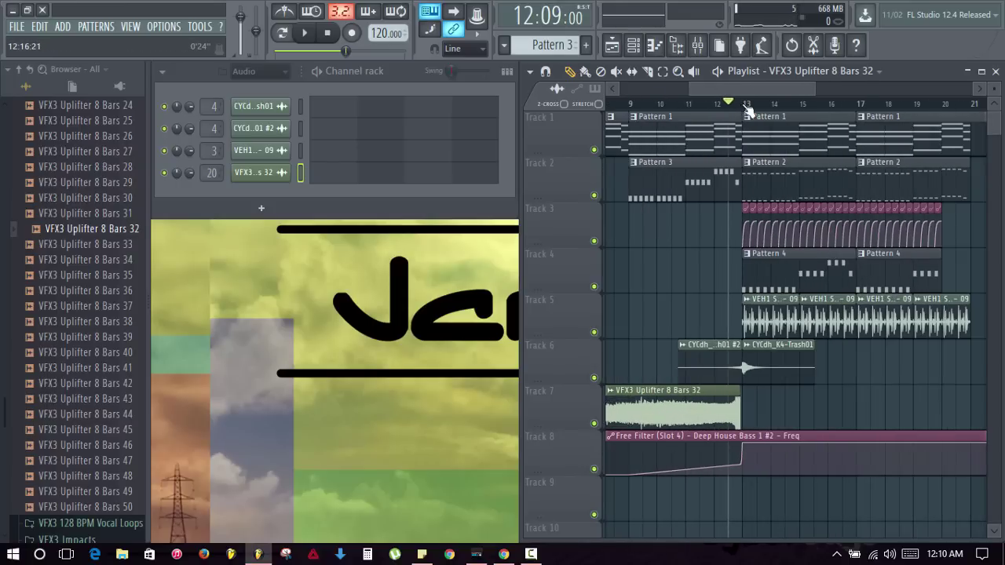
Set the uplifter sample's declicking mode to Smooth (bleeding) and check the fade at the clip's end
double_click(698, 398)
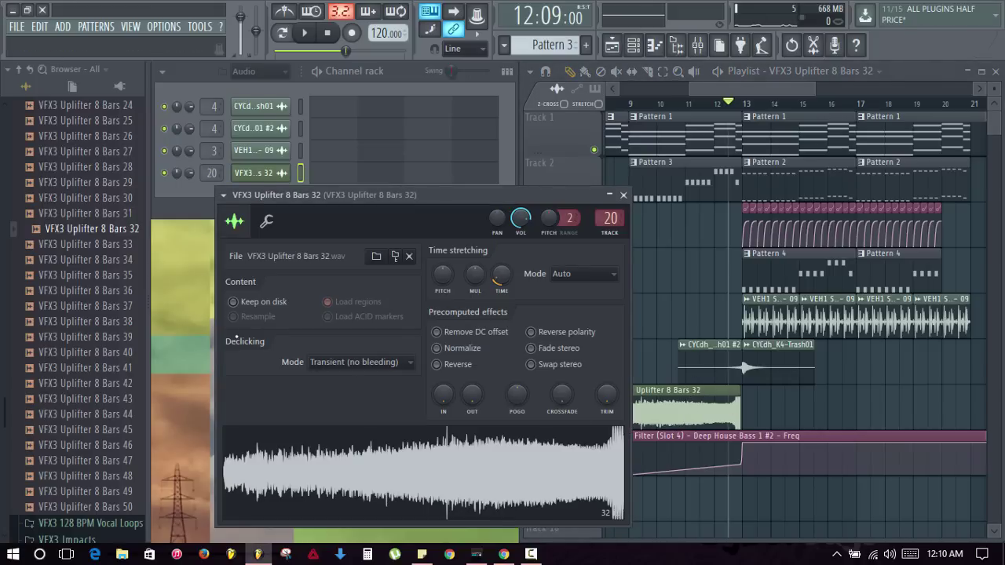
click(346, 365)
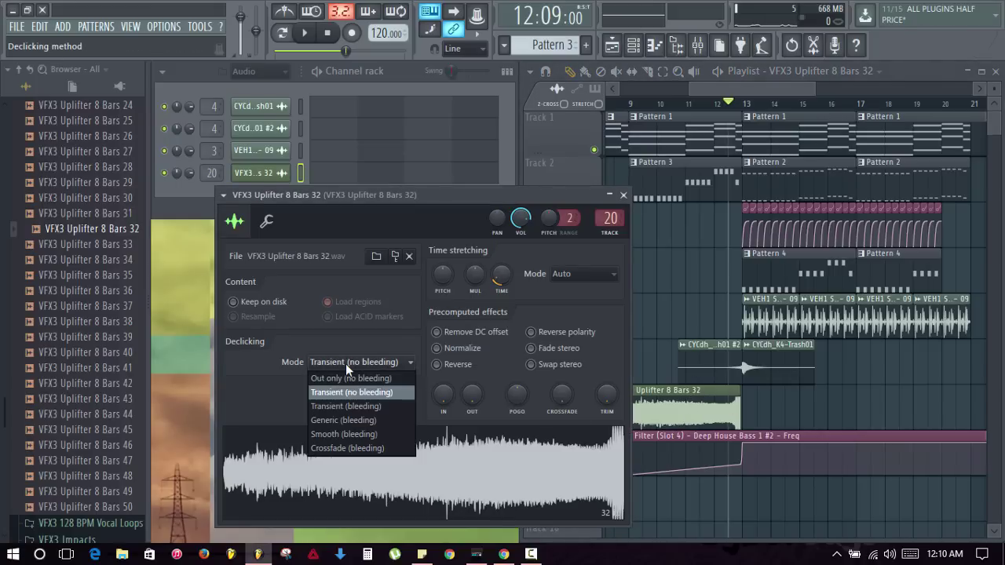
click(355, 435)
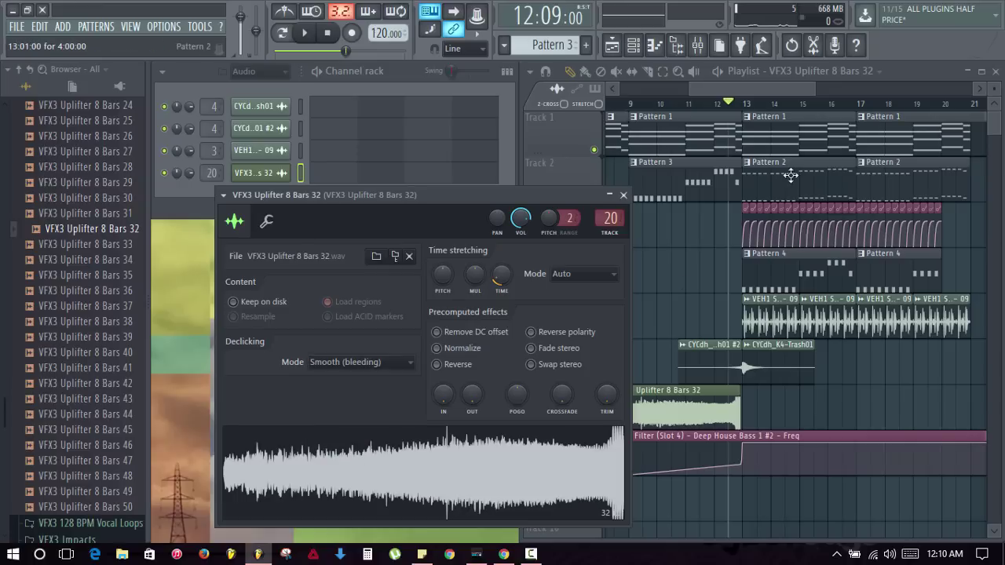
scroll(752, 108, up, 10)
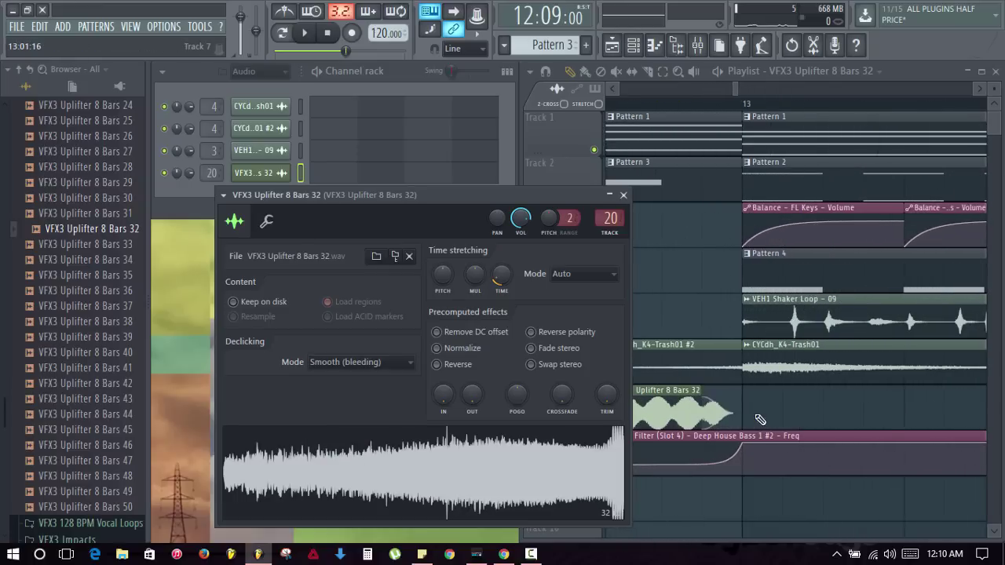
click(623, 196)
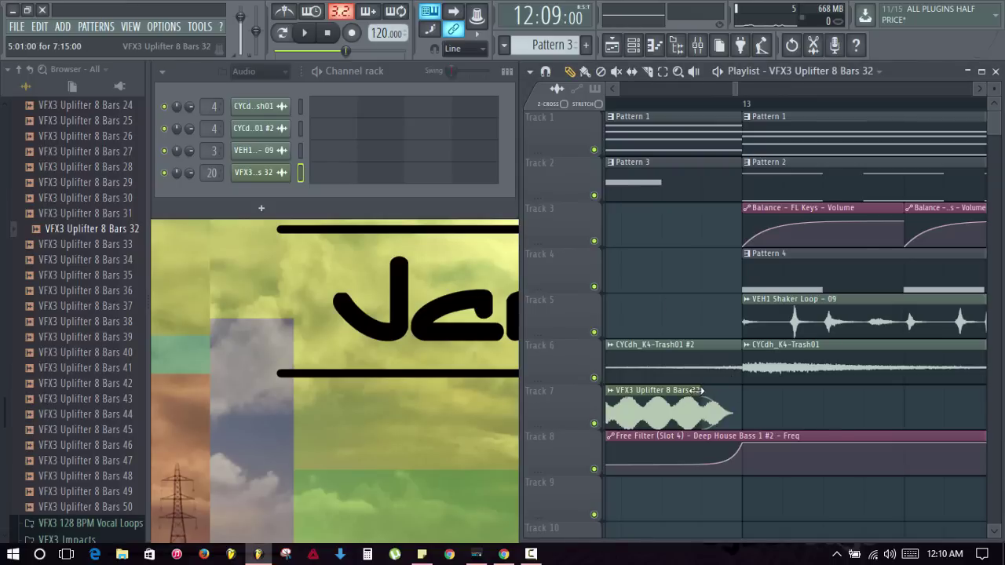
Extend the uplifter clip to a length of 7:15:06 so its fade reaches bar 13, and audition the transition
drag(698, 391, 707, 391)
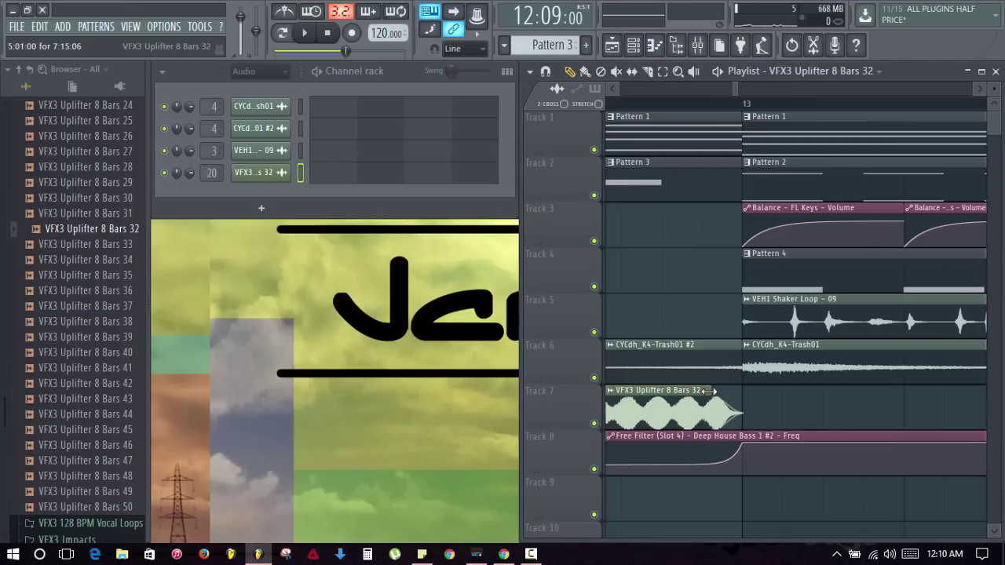
key(space)
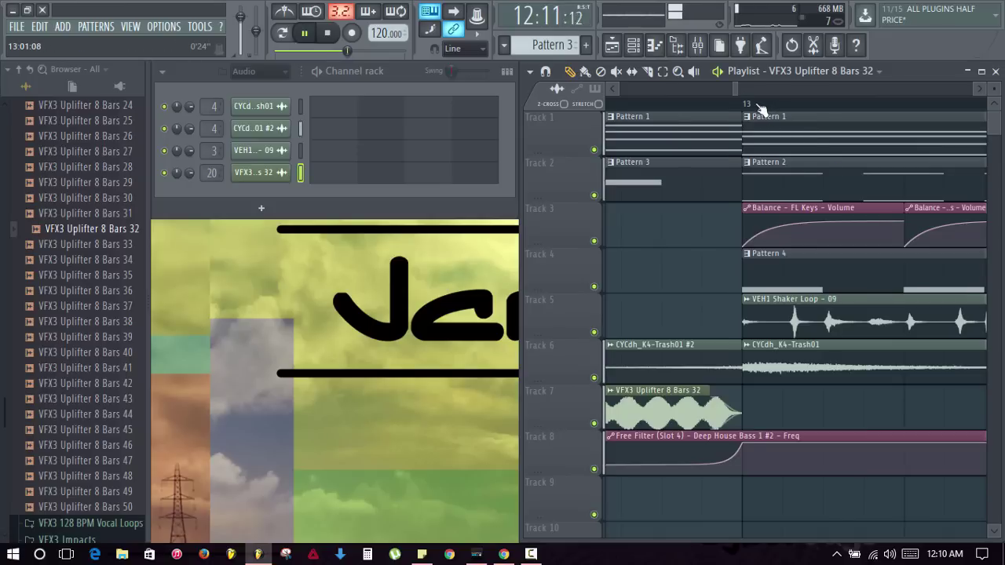
scroll(756, 105, down, 4)
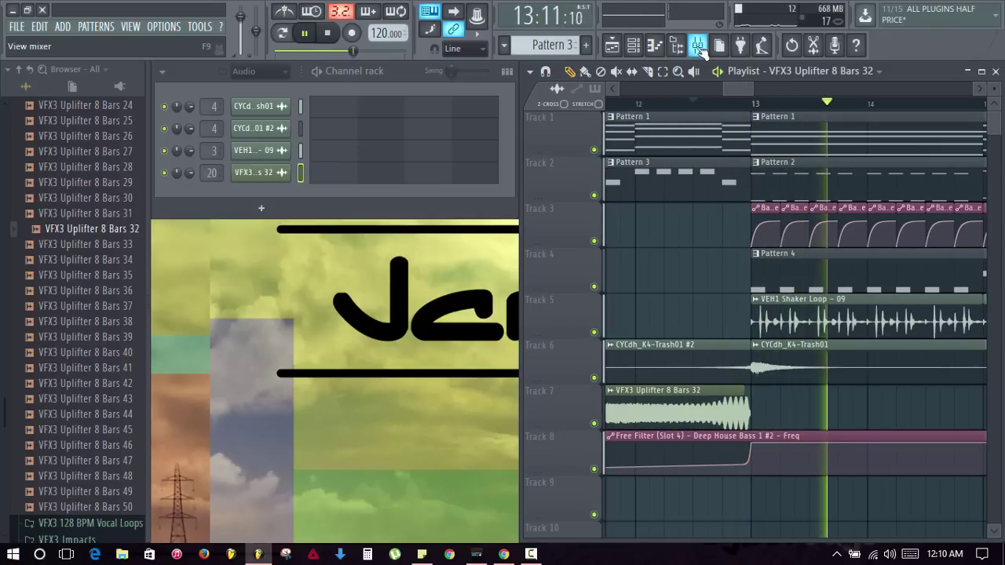
Play the build-up from bar 5 into the drop and check the uplifter's level in the mixer
scroll(691, 110, down, 5)
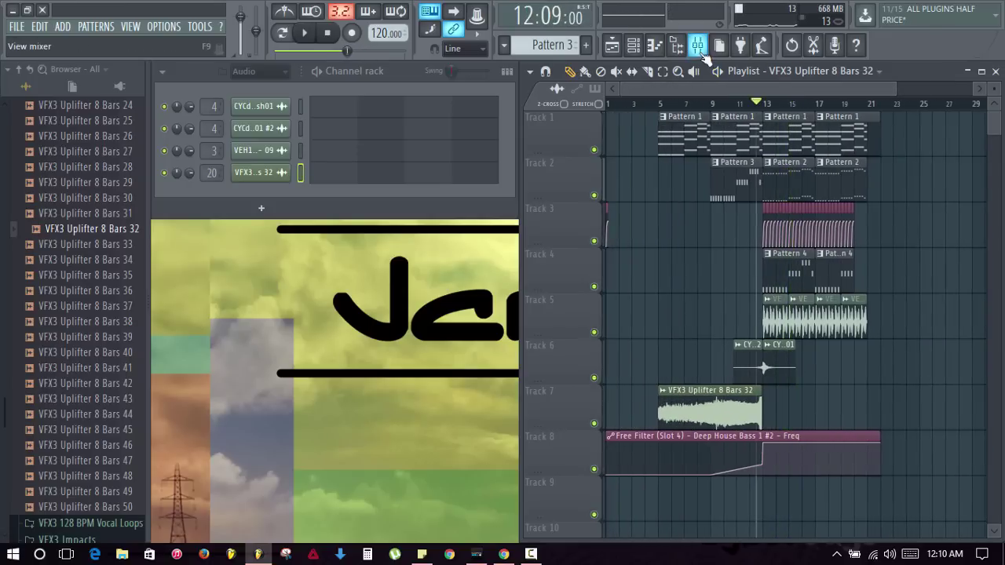
key(F9)
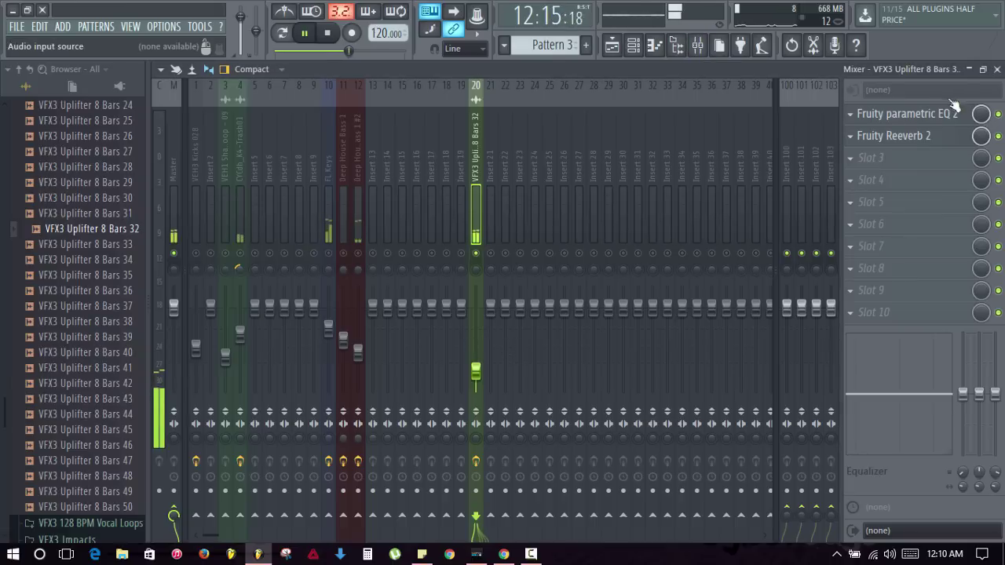
click(997, 69)
key(space)
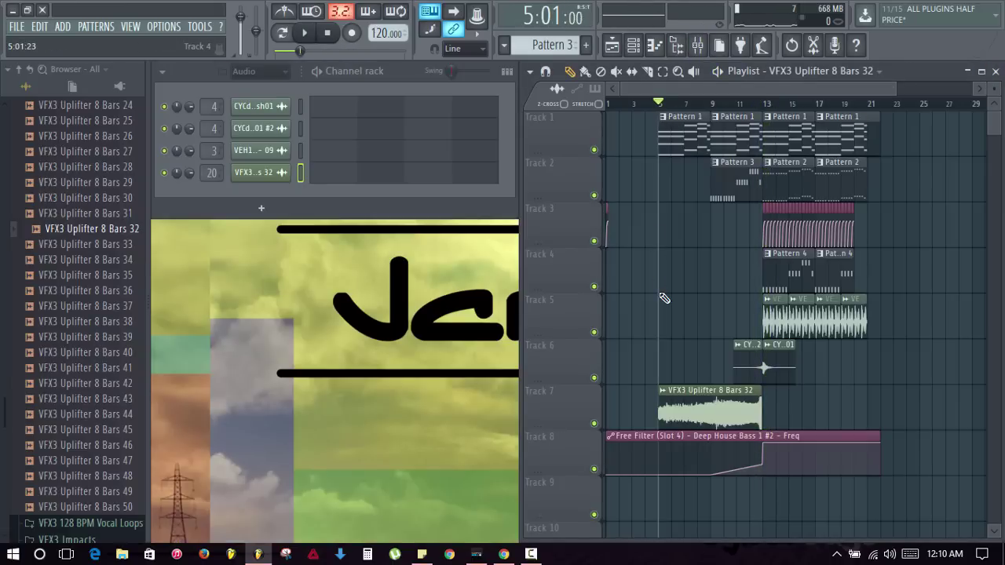
key(space)
key(space)
click(697, 45)
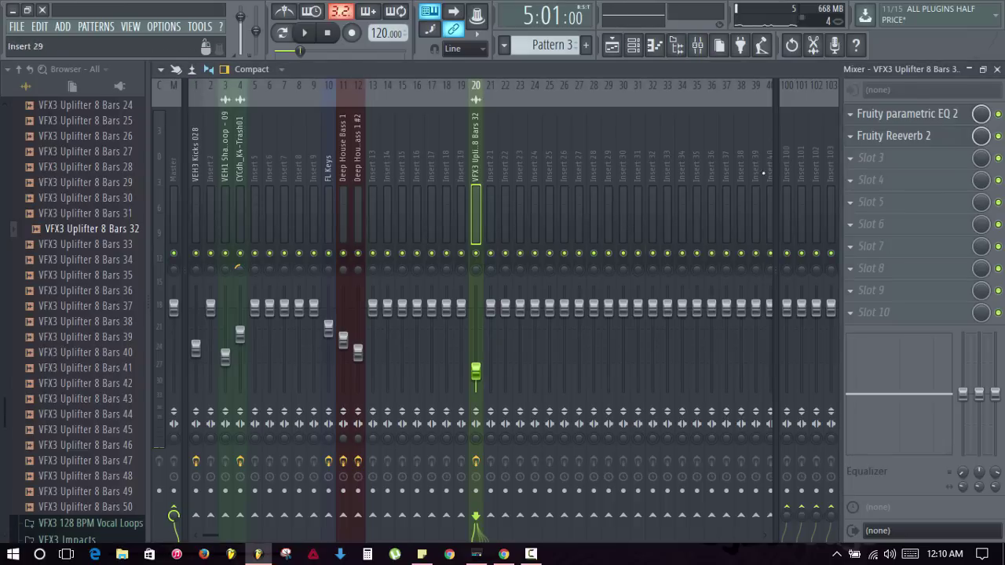
key(space)
click(997, 69)
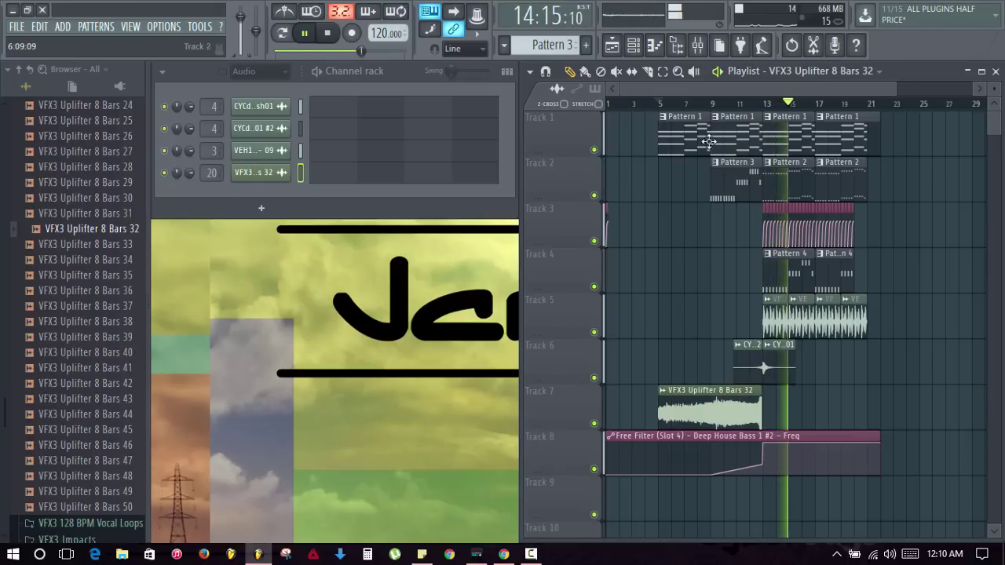
key(space)
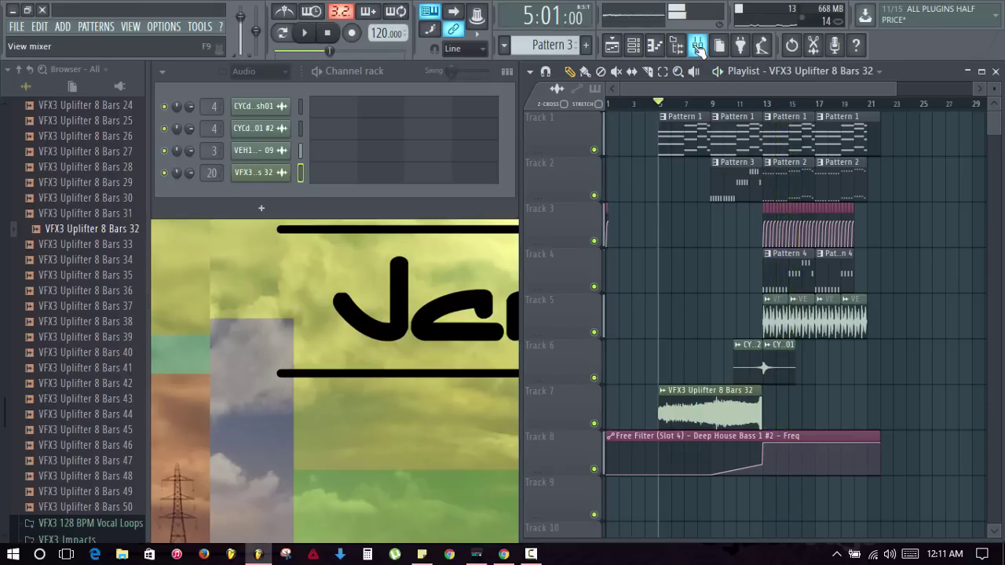
Lower the uplifter's mixer volume to 11% (-30.1 dB) and set its Fruity Reeverb 2 wet level to 69%
click(698, 45)
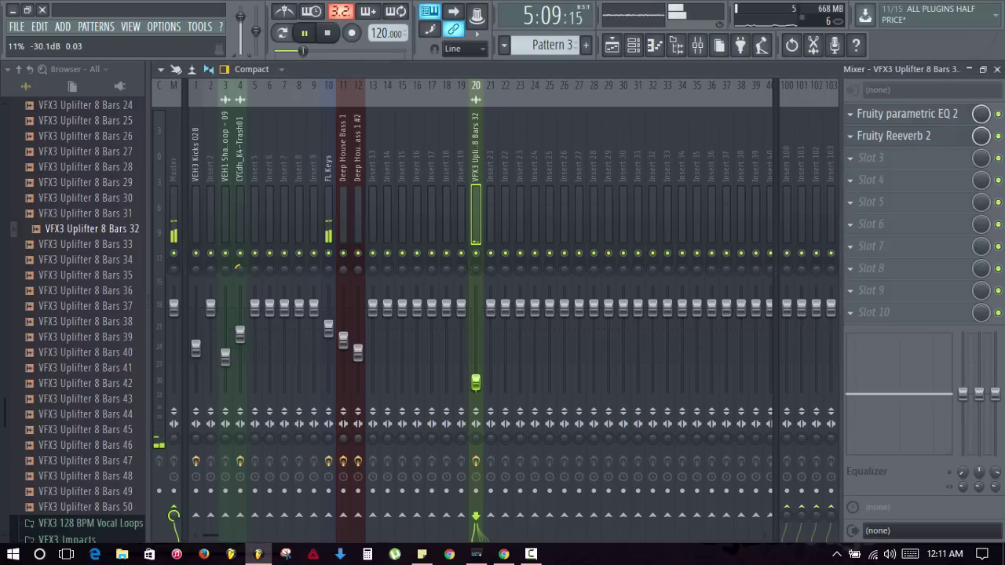
click(907, 138)
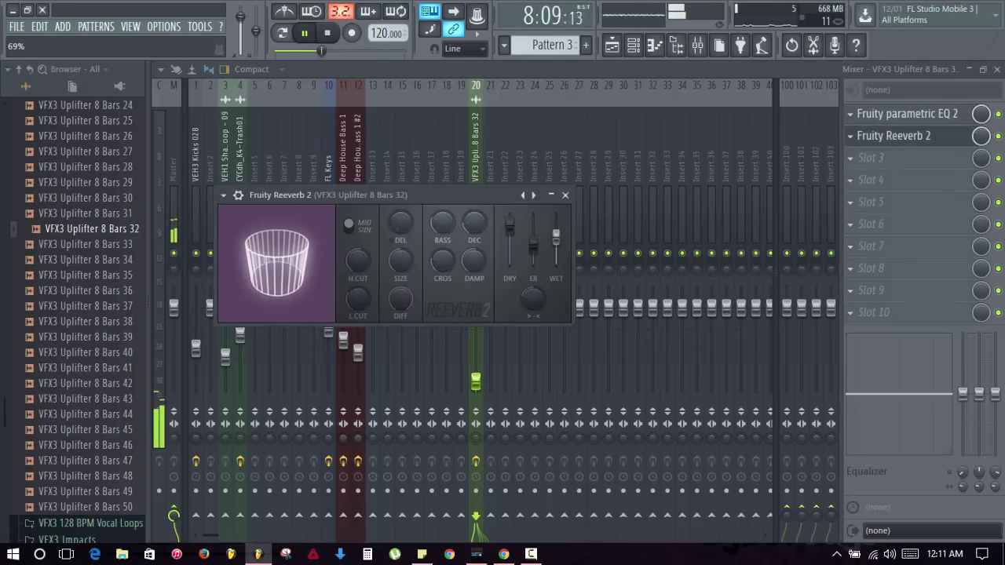
key(space)
Increase the decay of the uplifter's Fruity Reeverb 2 and audition the build-up and drop from bar 5
drag(475, 223, 474, 203)
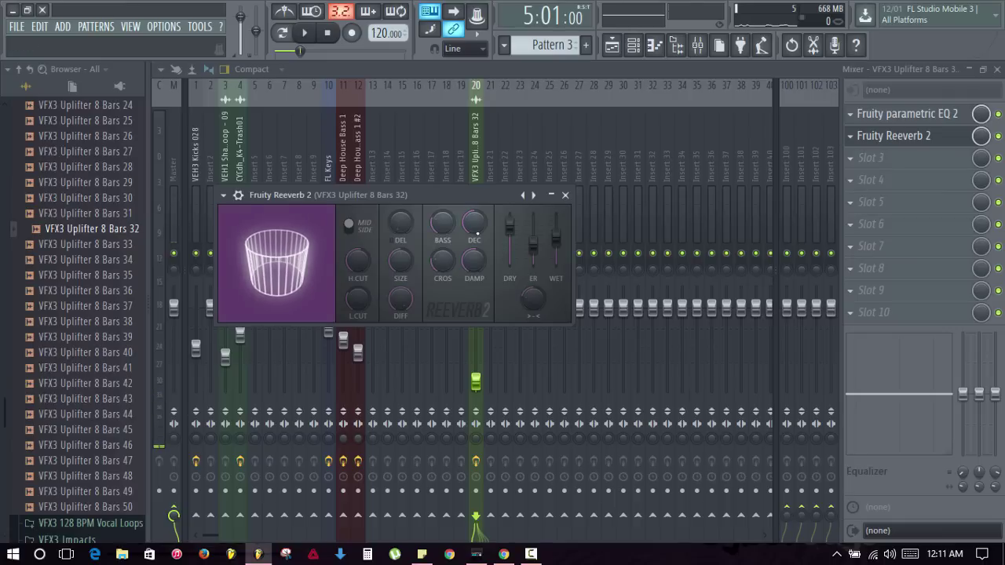
key(space)
click(566, 196)
click(997, 69)
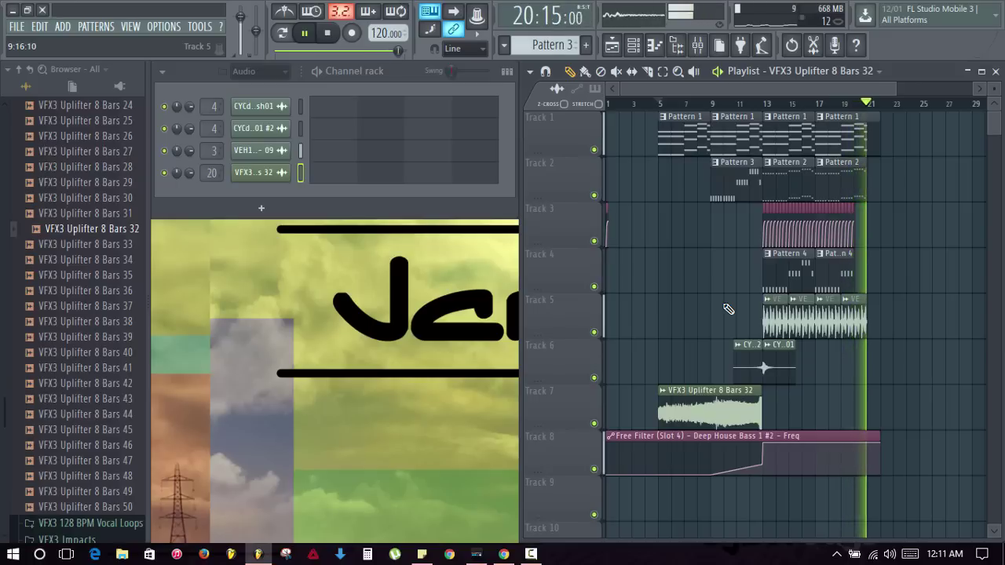
key(space)
Move the Free Filter frequency automation clip from Track 8 to Track 9 in the Playlist
scroll(738, 373, down, 2)
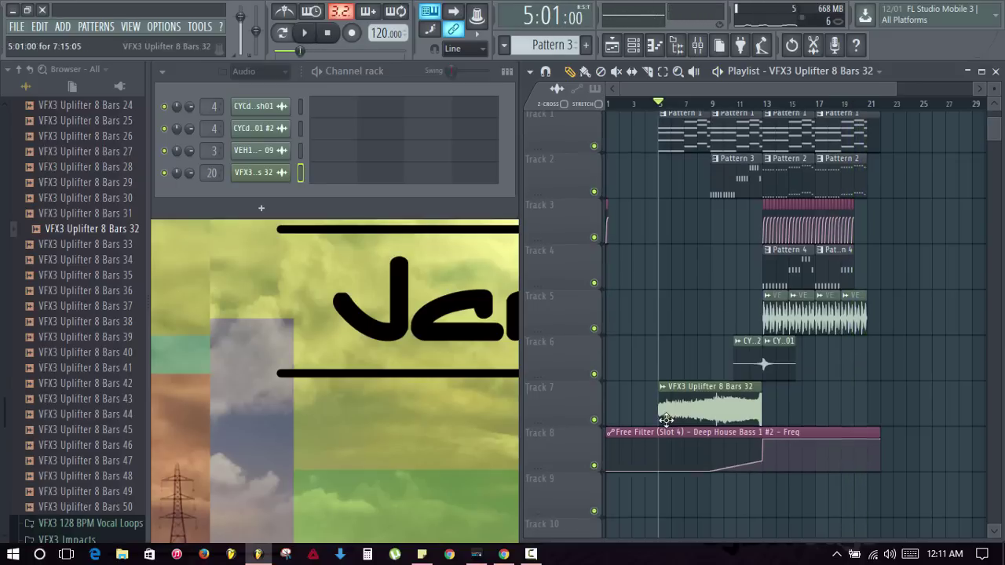
drag(676, 345, 667, 398)
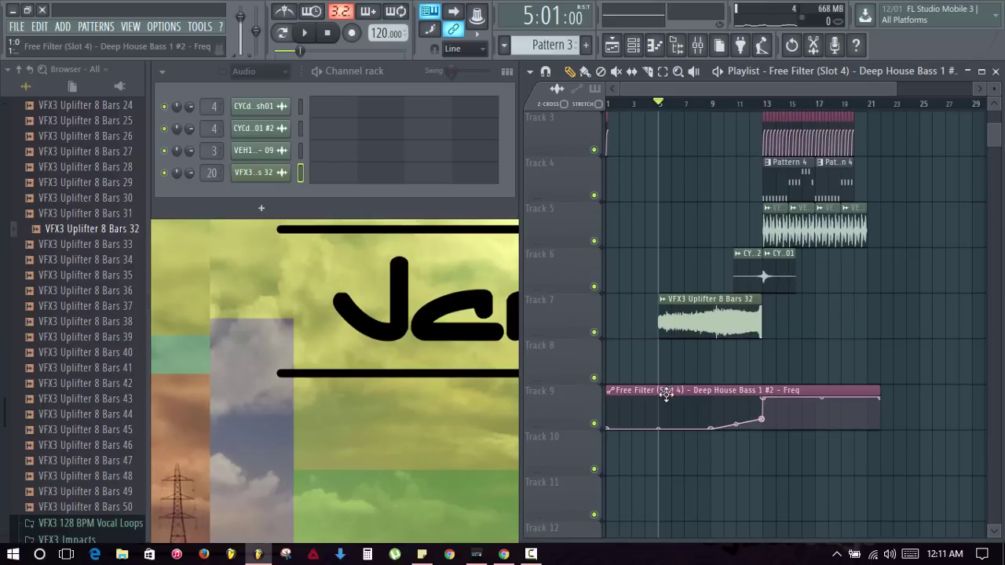
scroll(907, 172, up, 2)
scroll(908, 172, up, 4)
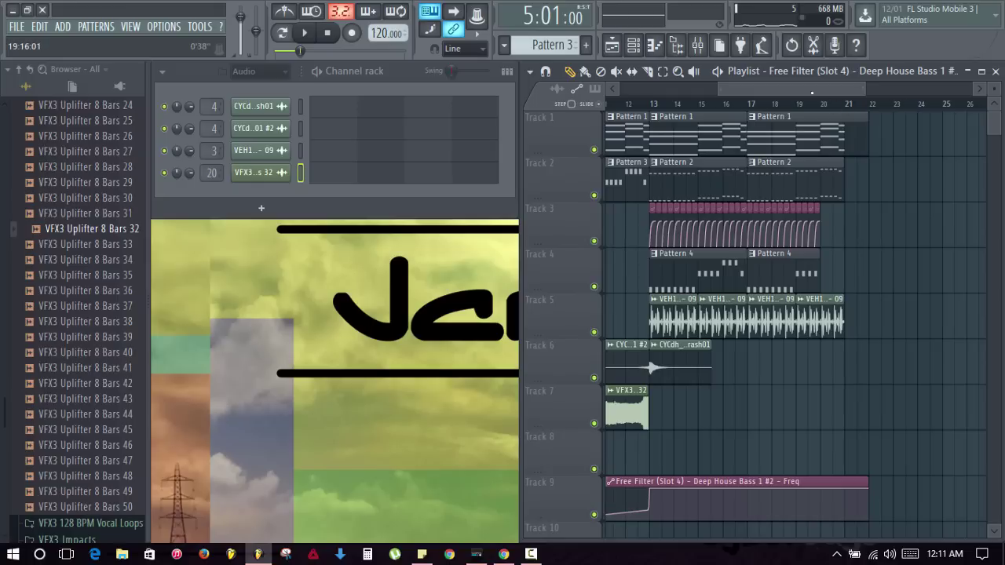
Show the Unsorted channels in the channel rack and insert a Slicex channel, positioning its window fully in view
click(260, 70)
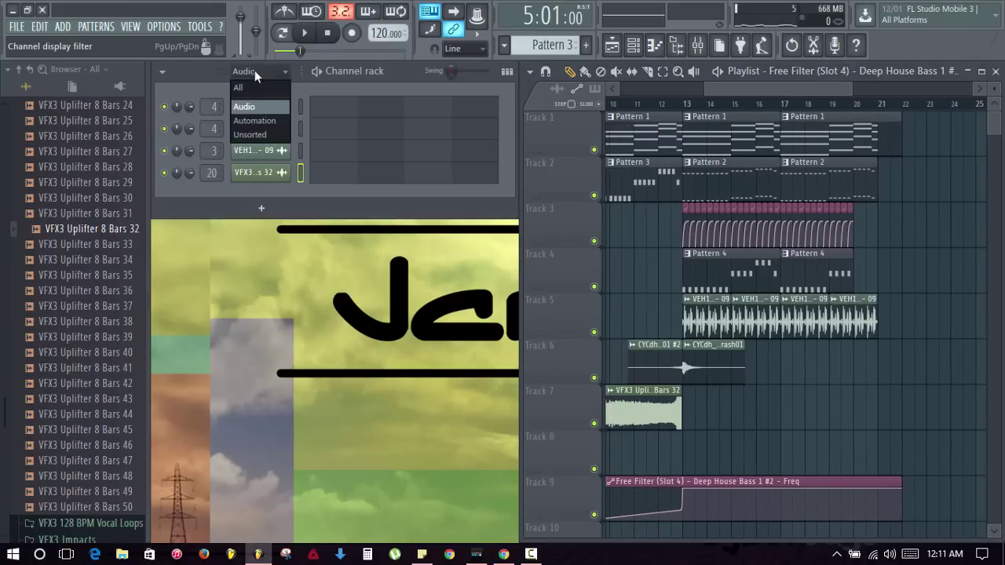
click(259, 139)
click(24, 71)
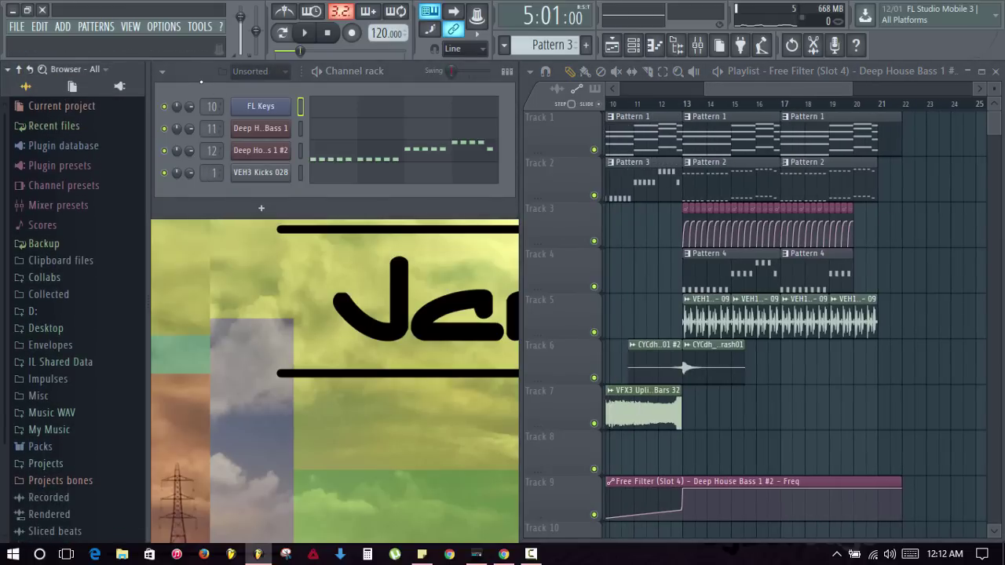
right_click(267, 105)
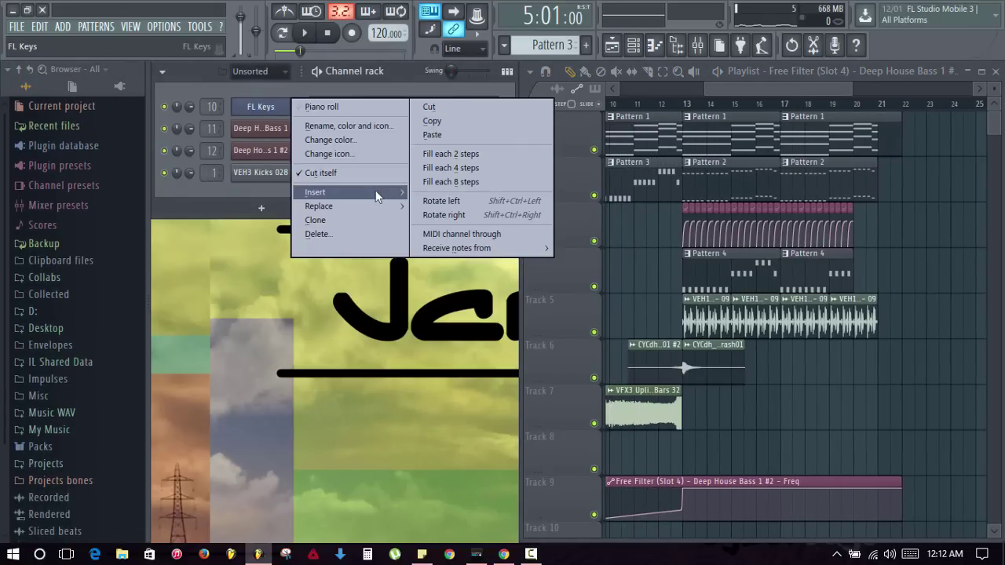
mouse_move(377, 194)
click(607, 351)
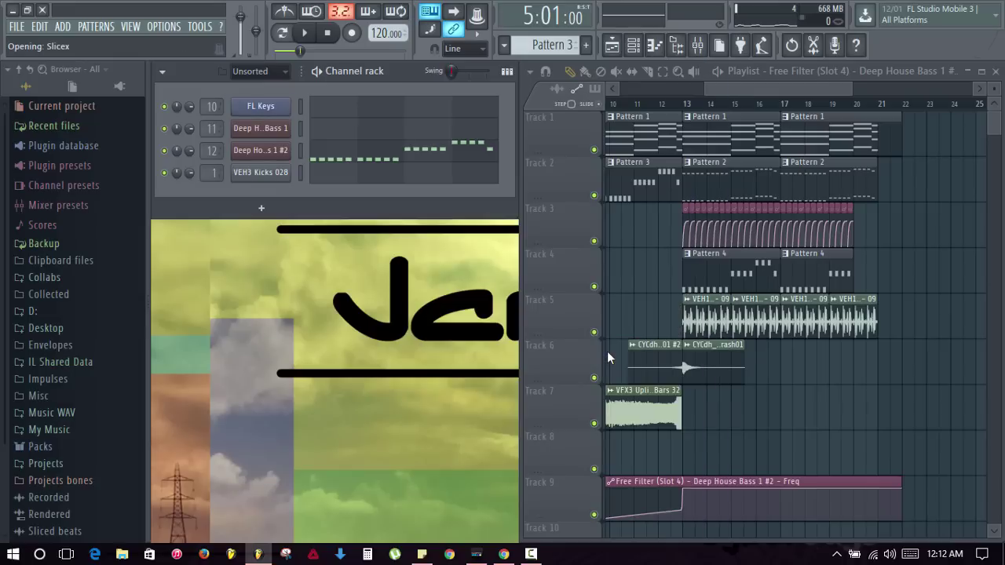
drag(253, 217, 224, 105)
drag(315, 100, 295, 69)
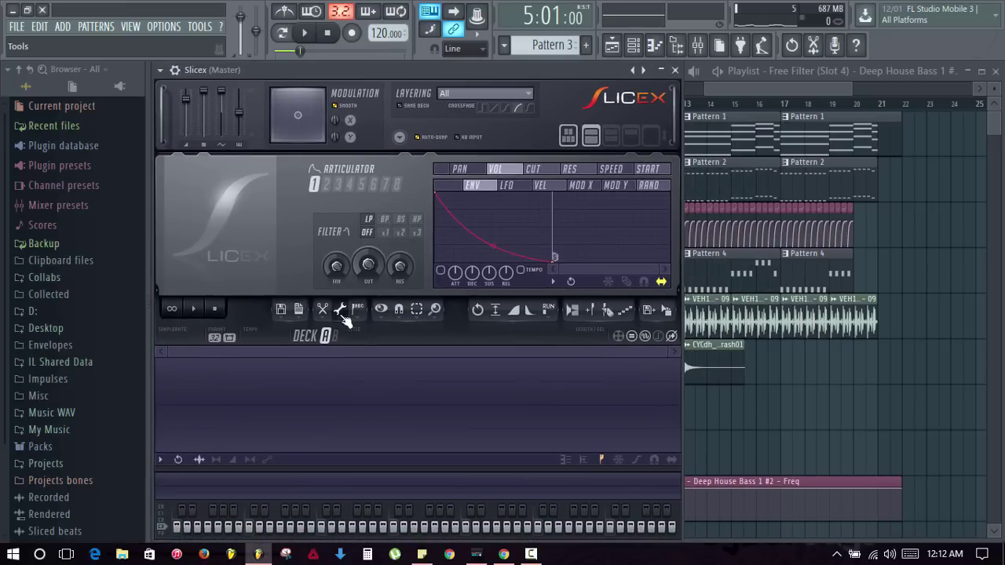
Load the Traps Vocal 1 sample into Slicex deck A and disable auto-dump to the piano roll
click(281, 309)
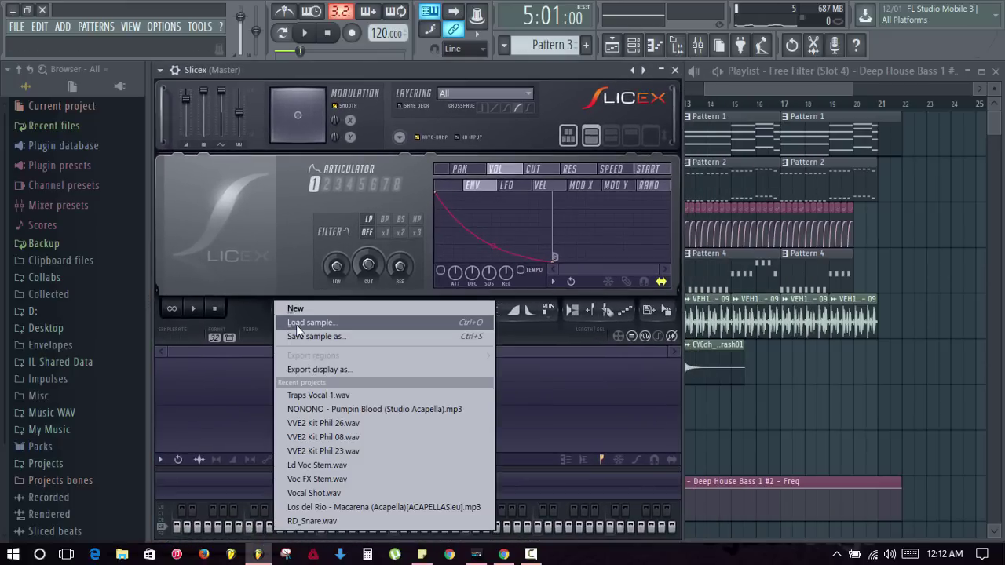
click(333, 81)
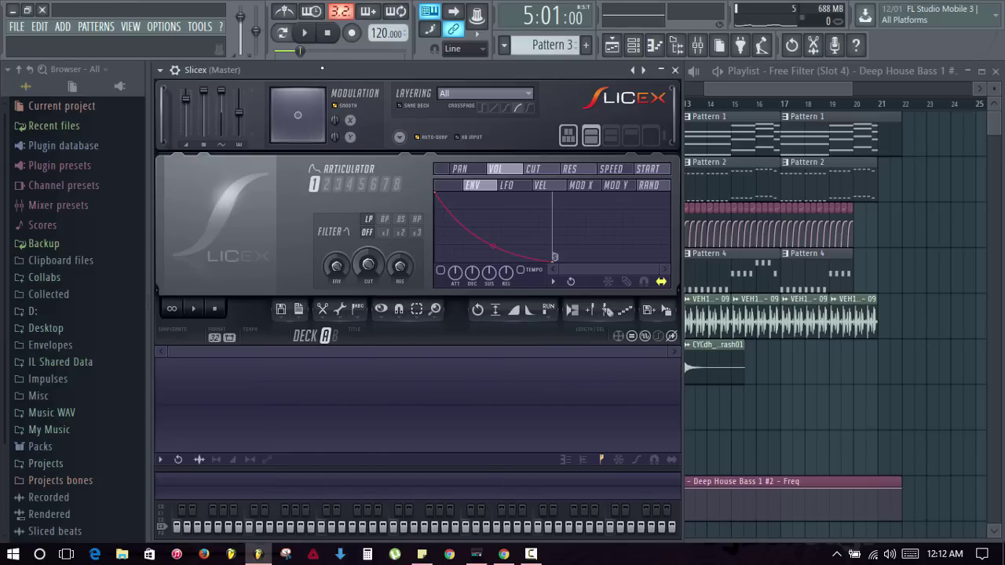
scroll(64, 416, down, 2)
click(48, 539)
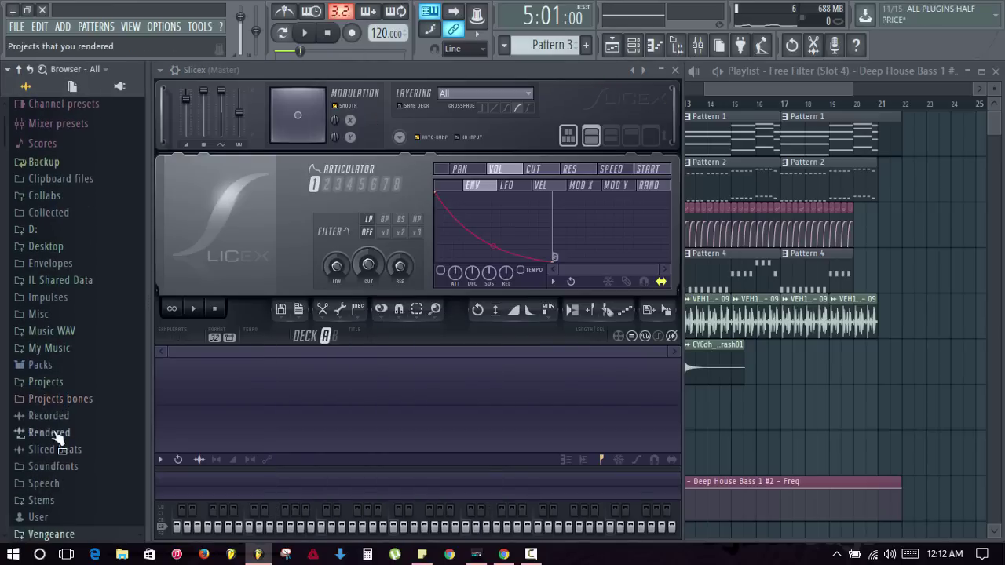
click(70, 214)
scroll(78, 314, down, 5)
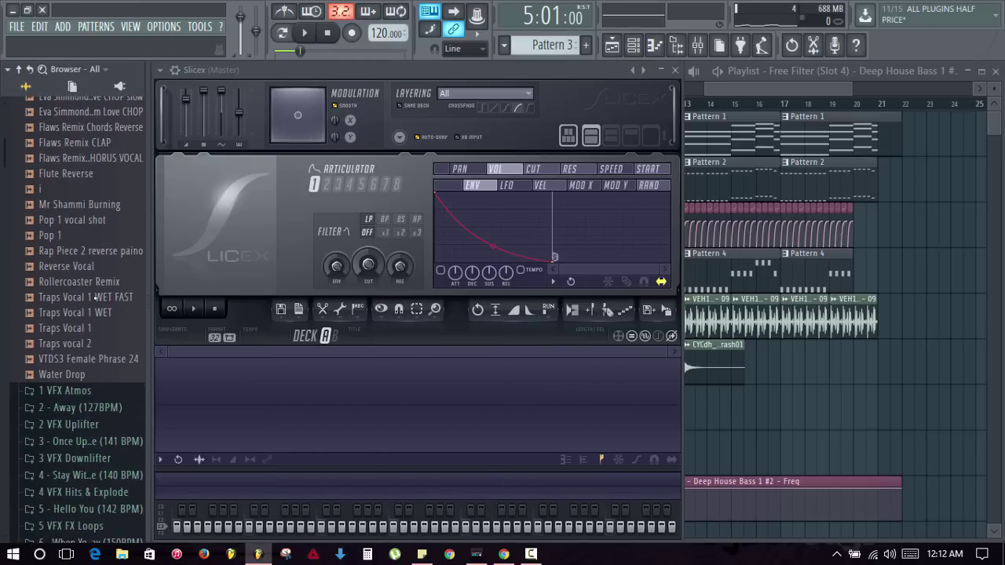
drag(90, 330, 331, 420)
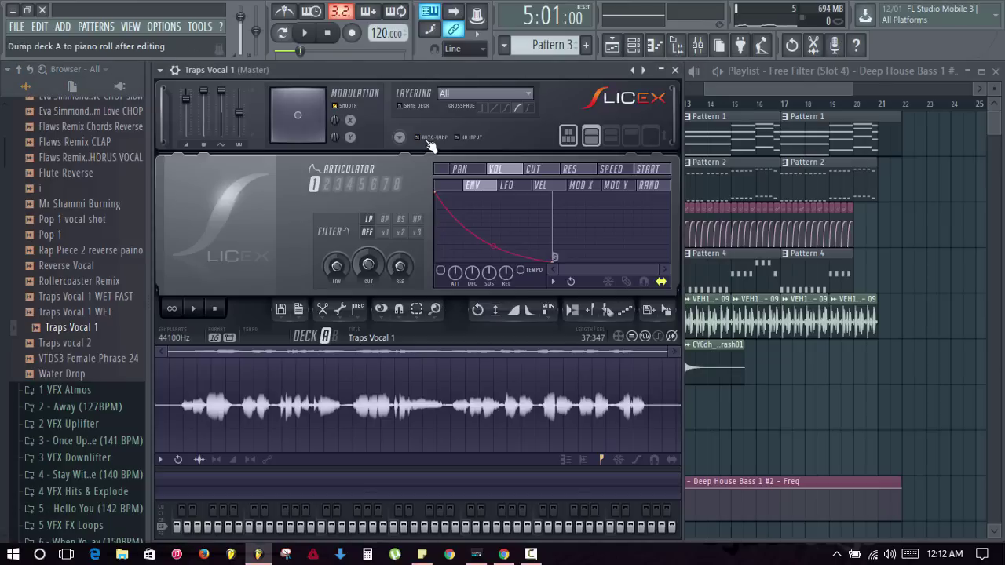
click(674, 70)
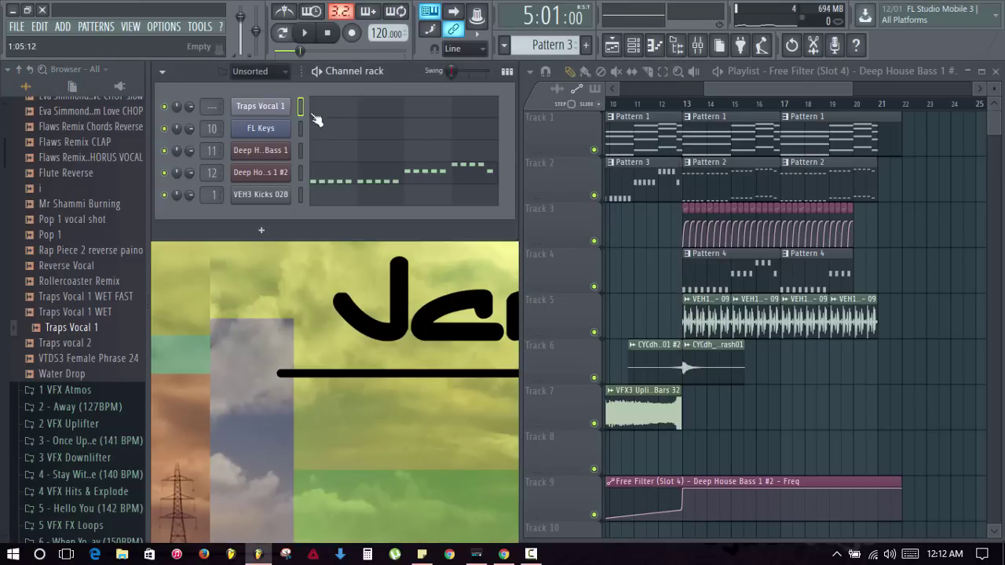
click(18, 69)
click(276, 108)
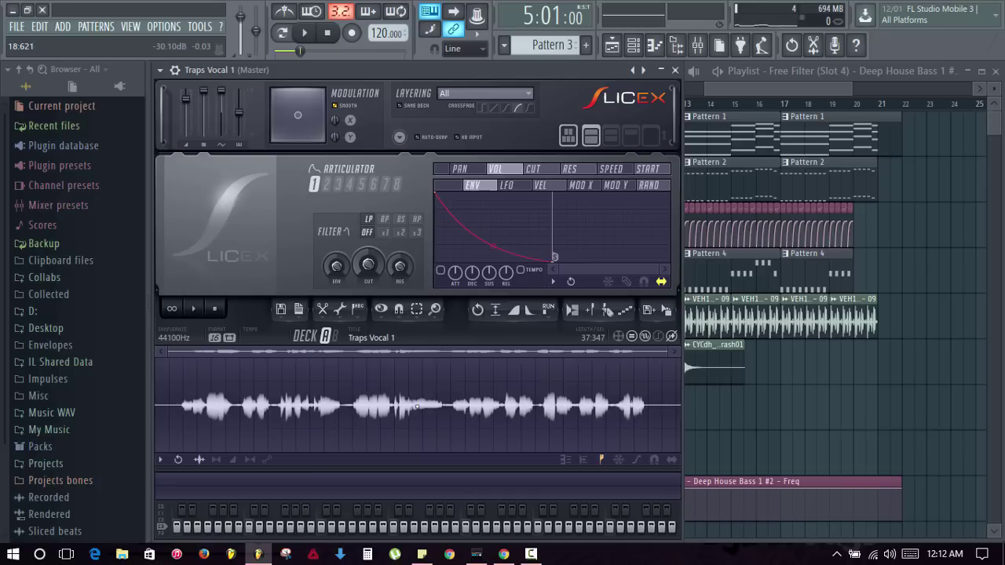
Audition the middle of the vocal and add slice markers around its sustained note at about 18.68 and 20.39 seconds
scroll(417, 407, up, 5)
click(417, 407)
click(287, 405)
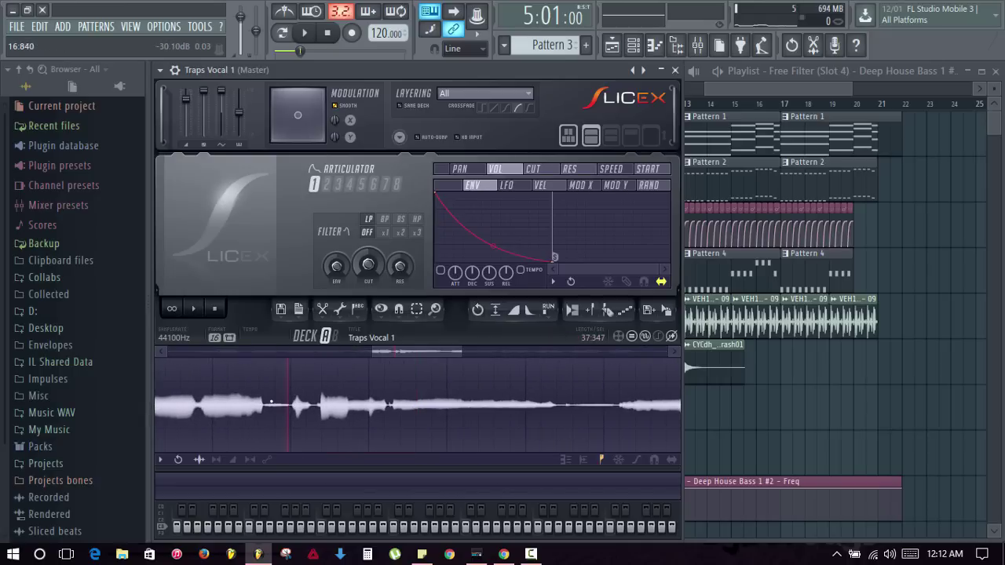
click(193, 309)
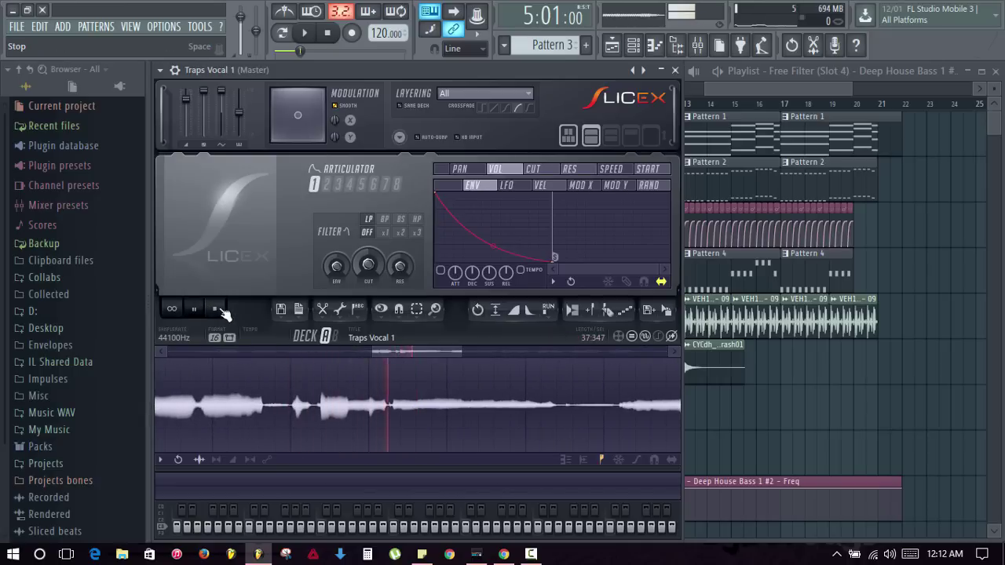
click(218, 310)
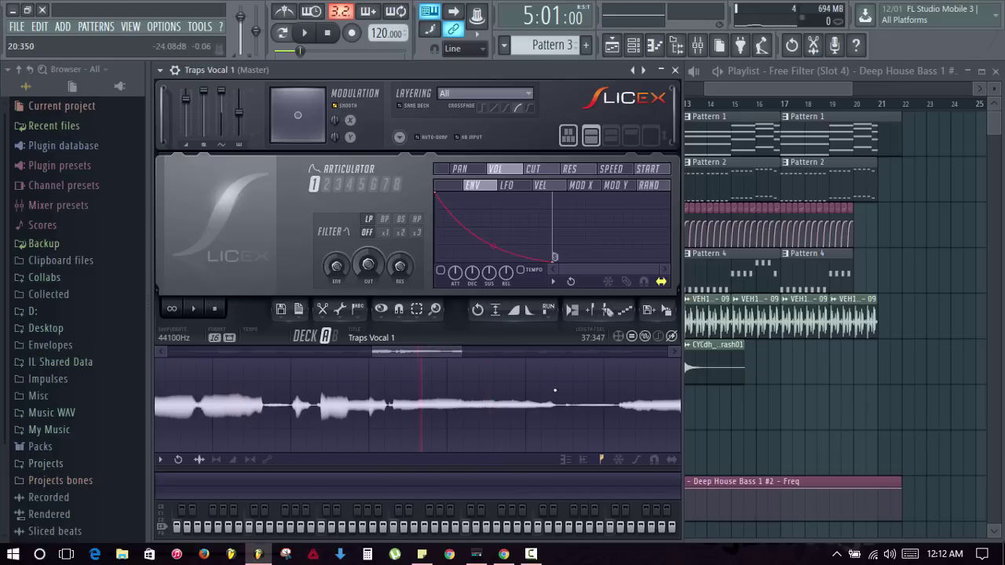
click(597, 313)
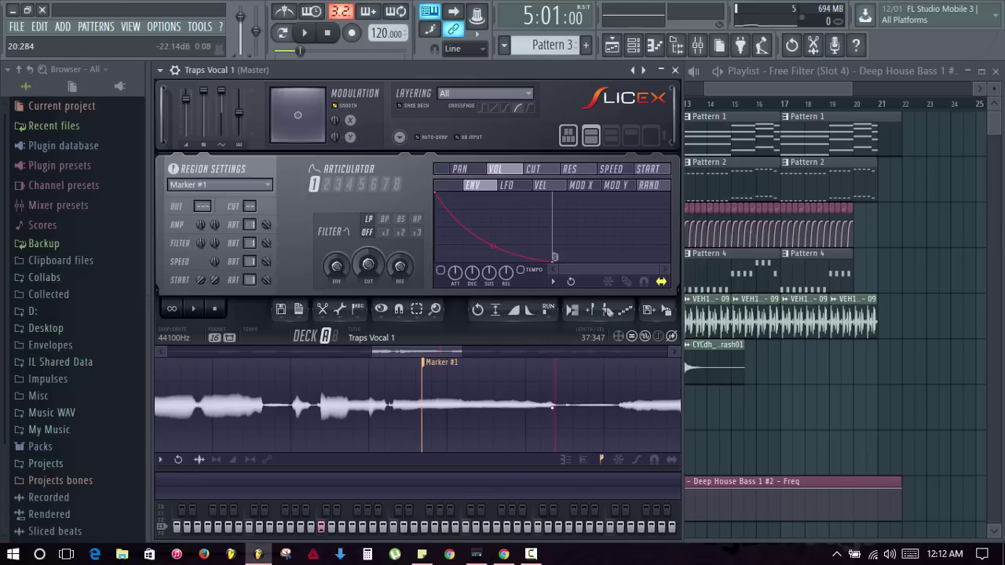
click(597, 313)
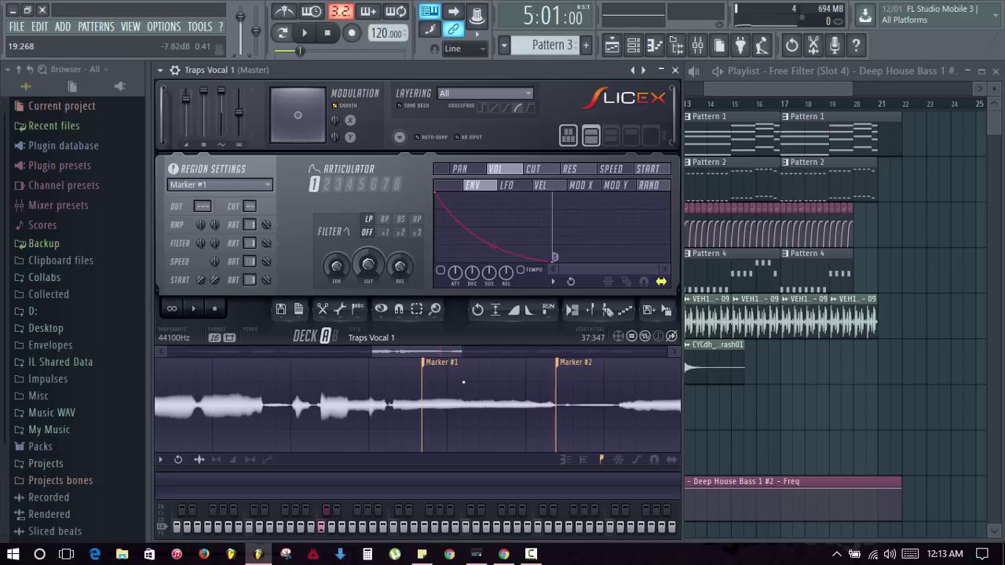
Audition the marked slice and move its start marker to 18.628 seconds so it catches the note's beginning
click(458, 402)
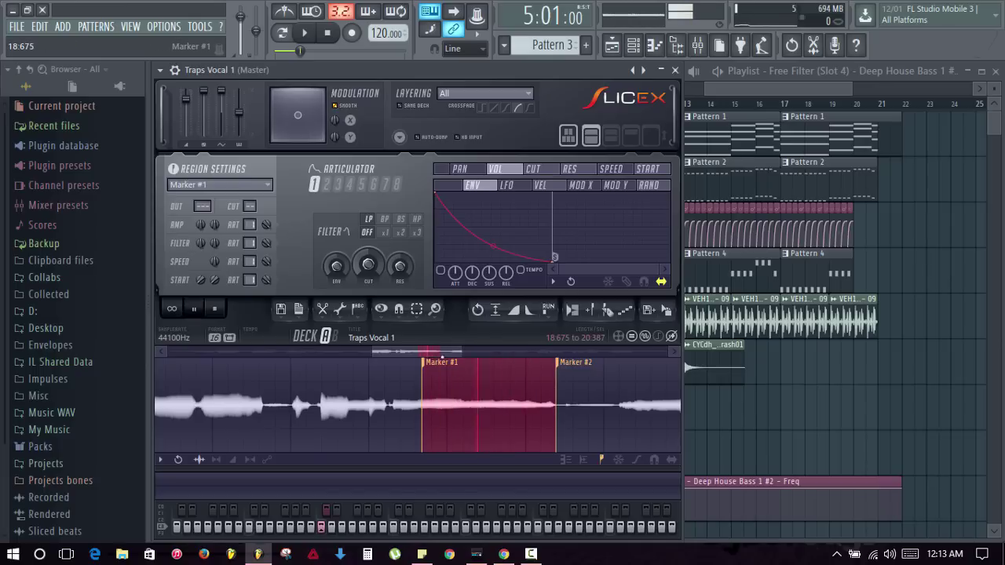
mouse_move(444, 368)
mouse_down()
mouse_move(427, 370)
mouse_move(448, 369)
mouse_up()
click(419, 396)
click(432, 388)
click(447, 388)
click(522, 425)
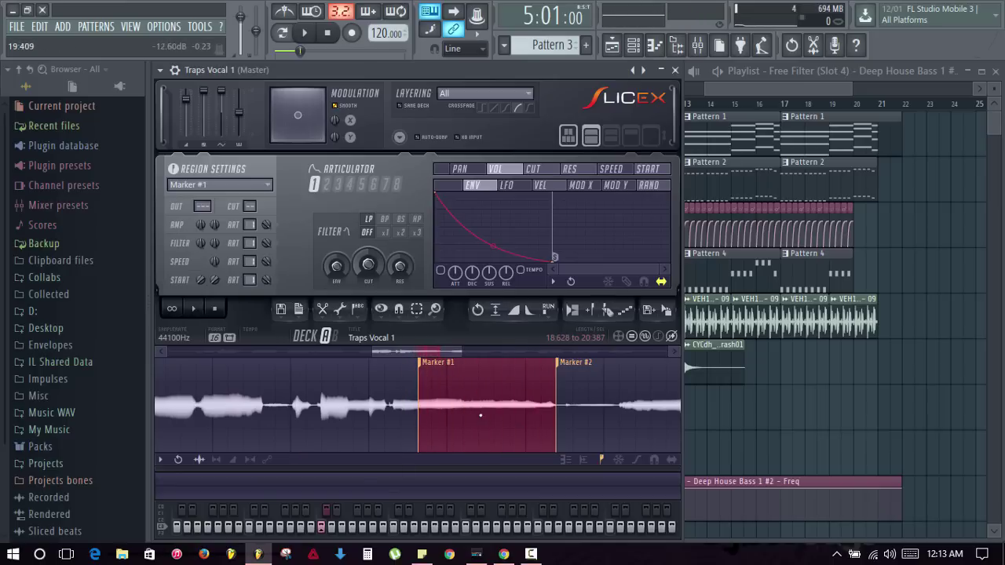
click(480, 414)
Audition the vocal beyond the second marker and add a third slice marker at the phrase starting at about 25 seconds
scroll(482, 415, down, 5)
drag(380, 354, 459, 353)
click(433, 408)
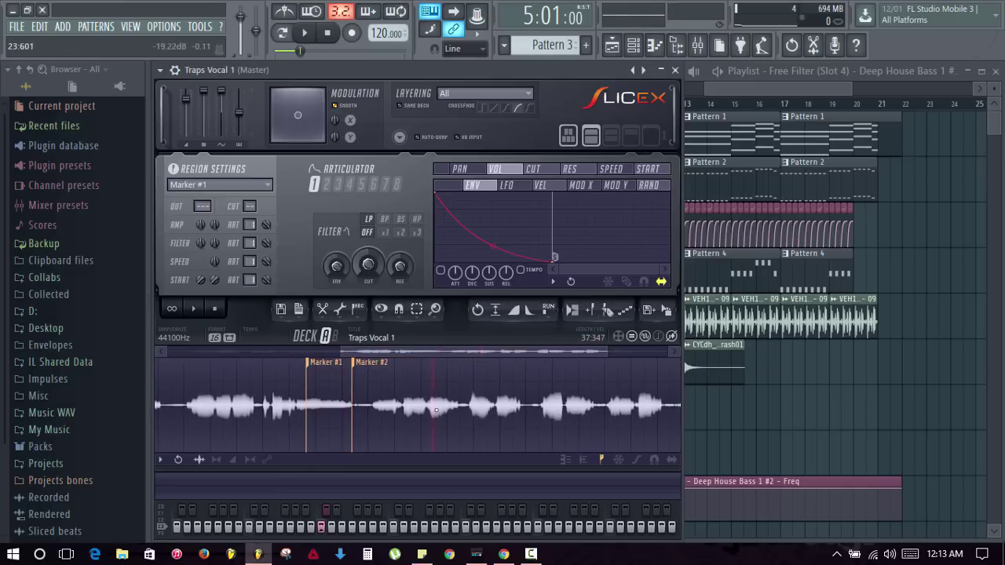
drag(371, 406, 373, 406)
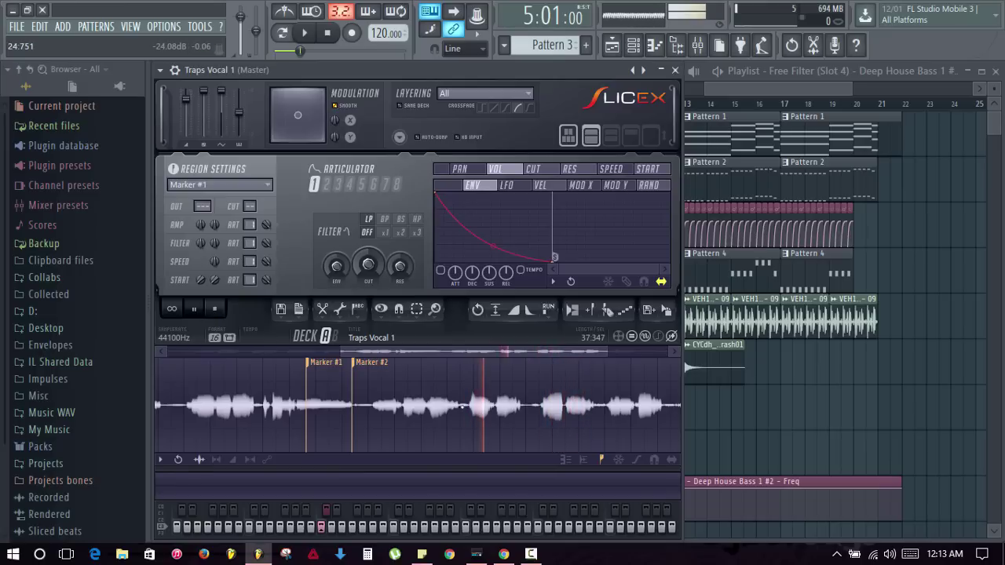
click(217, 310)
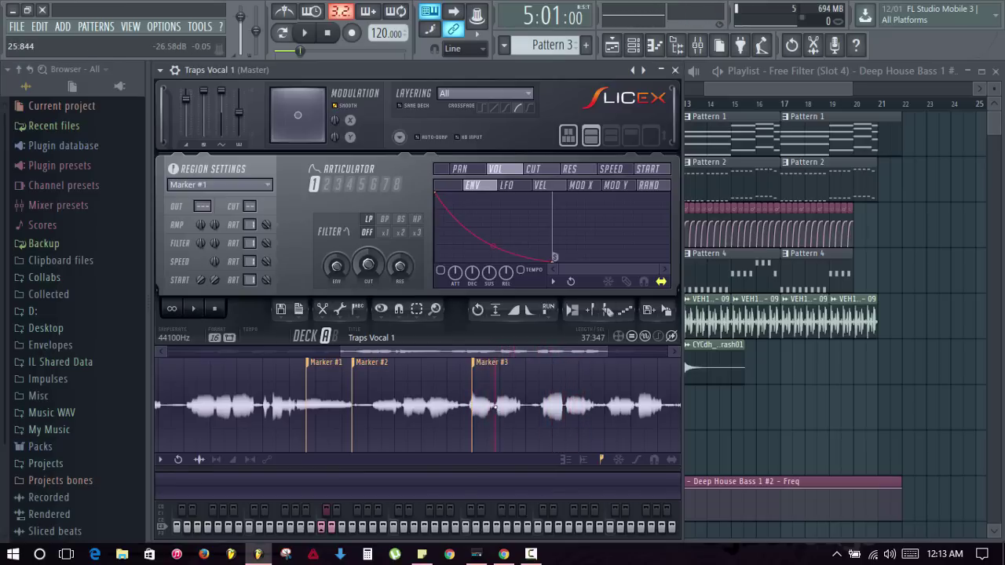
Add three slice markers in the vocal at about 25.84, 25.93 and 26.80 seconds, bounding the next sung phrase
click(594, 309)
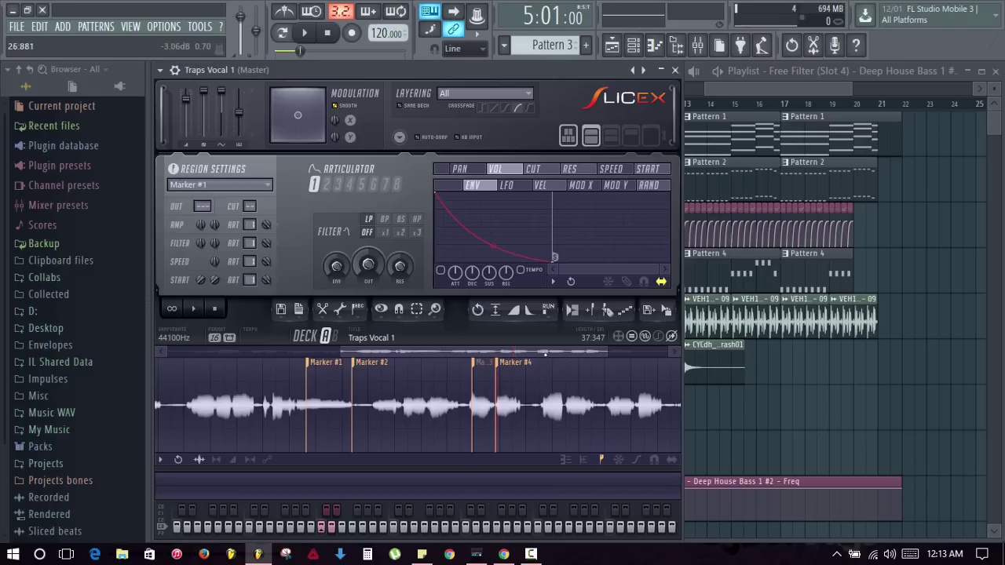
click(594, 309)
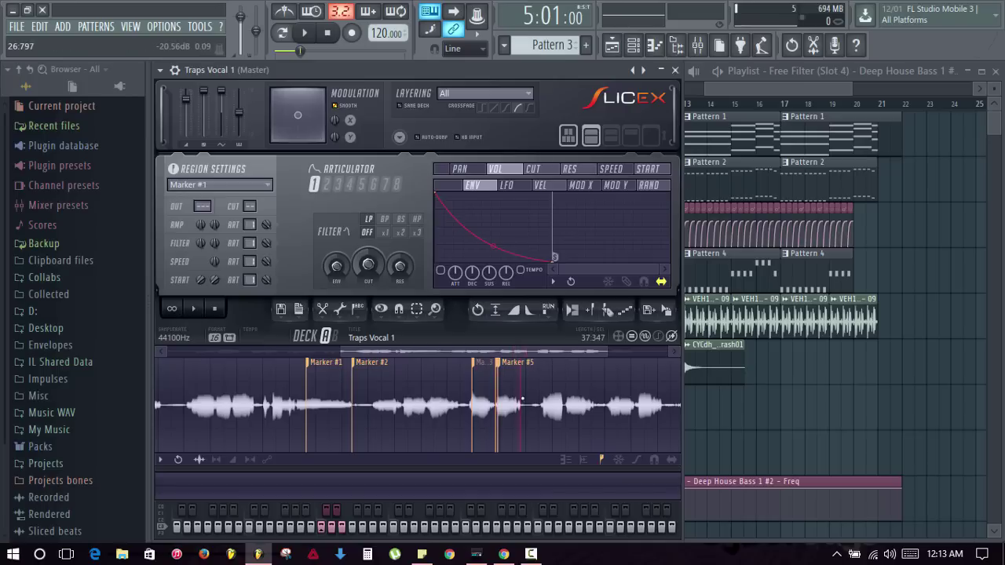
click(593, 309)
Audition the Marker #3 slice and move Marker #4 earlier to about 25.65 seconds so the slice ends with the sung note
click(481, 408)
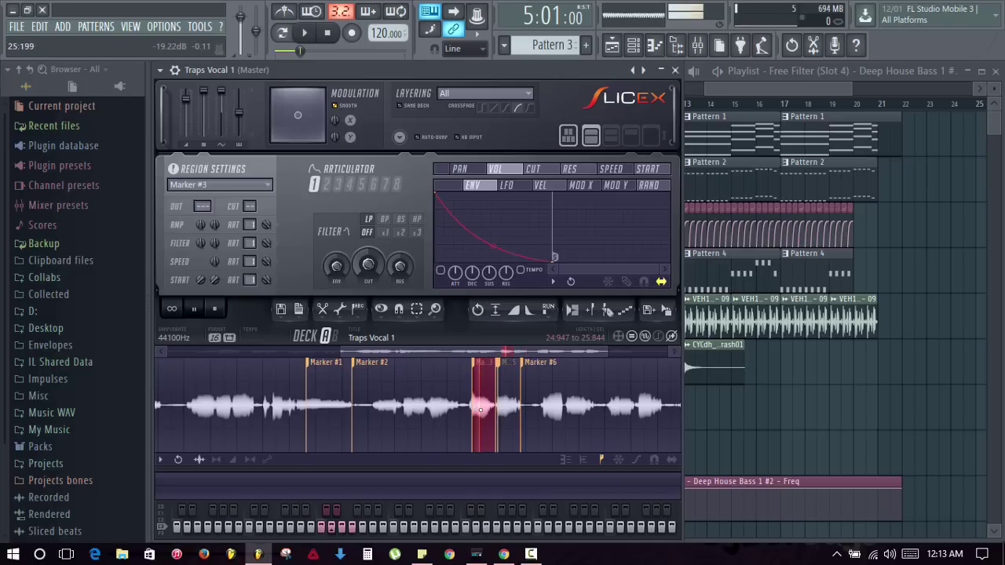
scroll(498, 396, up, 2)
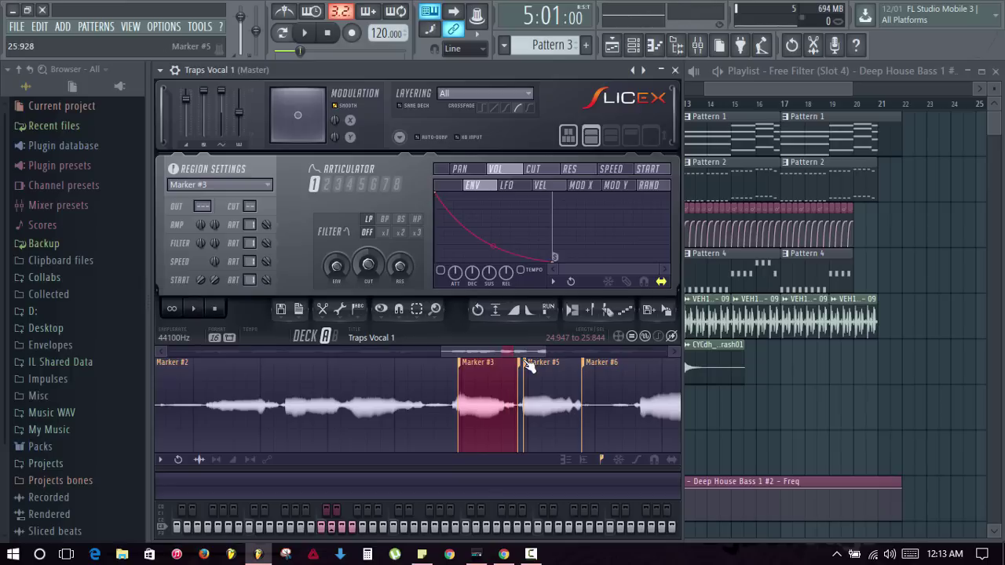
drag(522, 363, 511, 369)
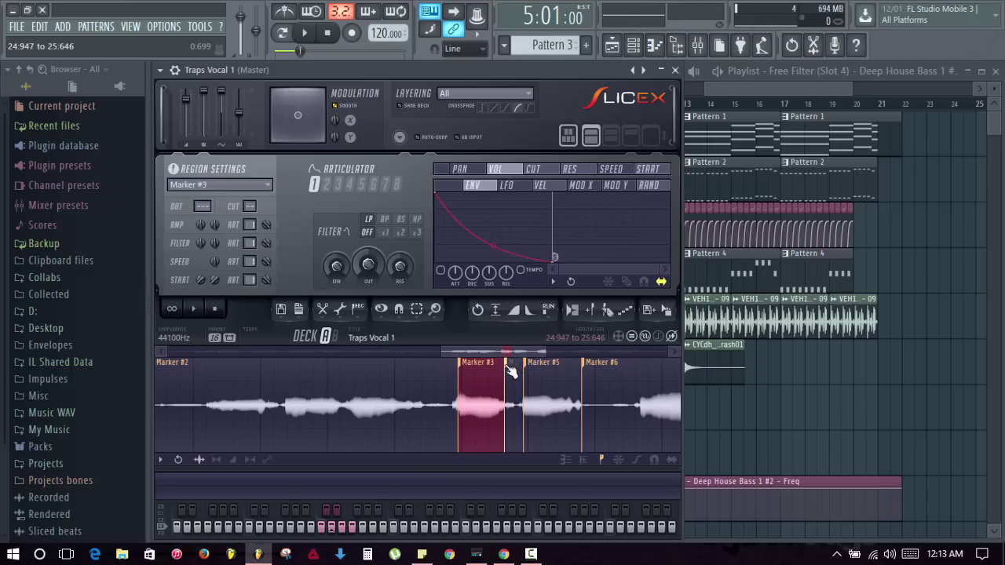
Audition the Marker #1, Marker #3 and Marker #5 vocal slices
click(542, 400)
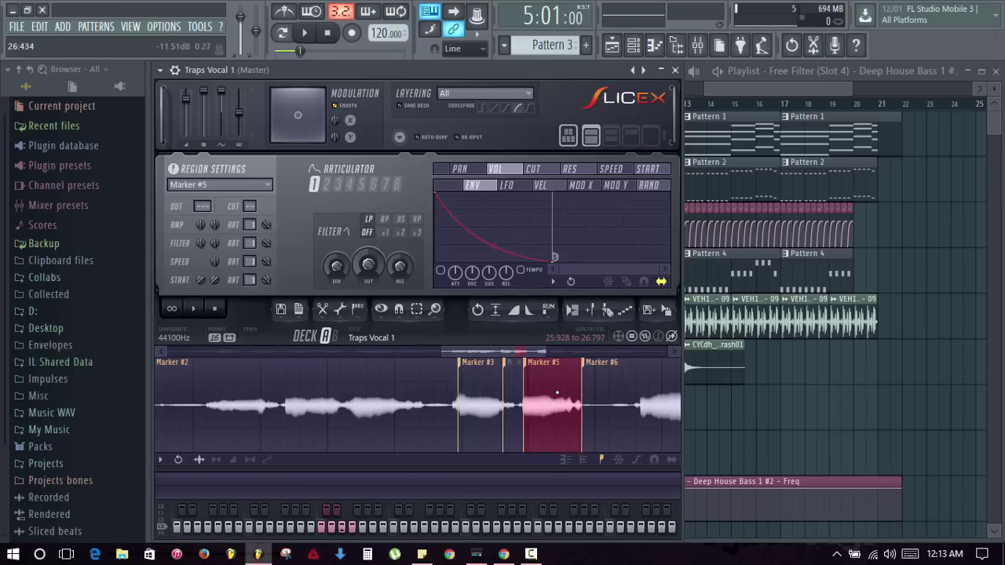
scroll(557, 393, down, 3)
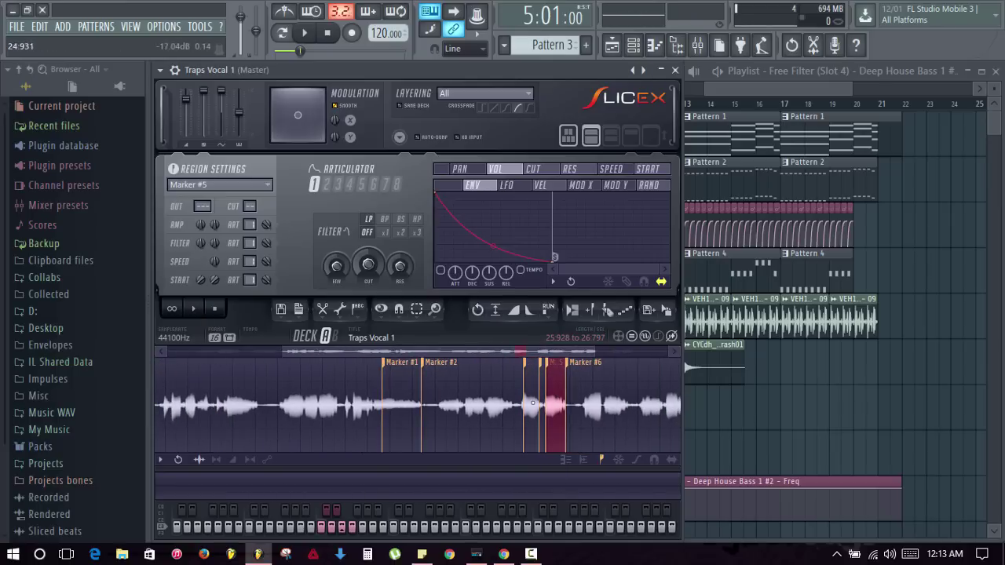
click(407, 406)
click(530, 420)
click(554, 414)
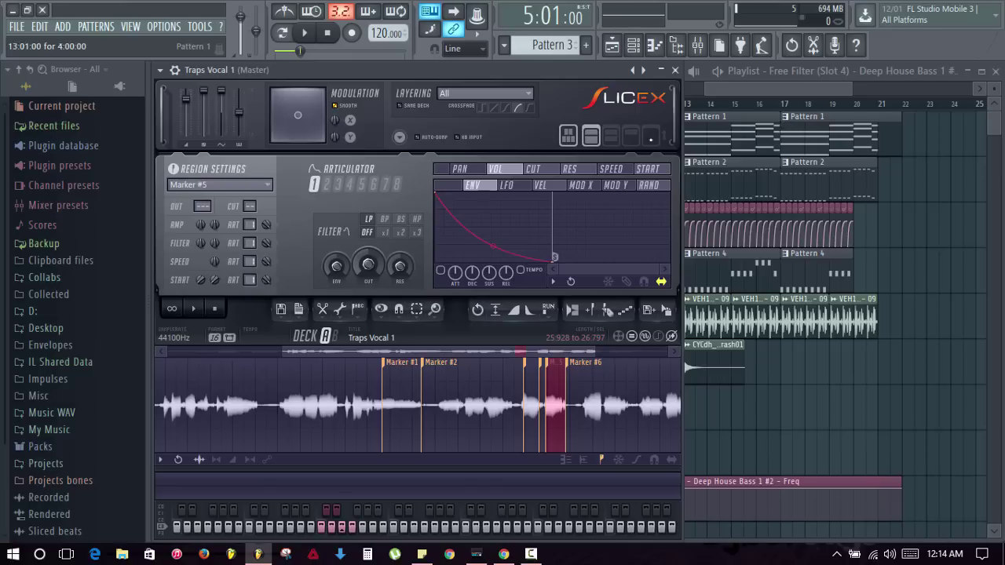
Close Slicex and route the Traps Vocal 1 channel to mixer insert 30
click(674, 71)
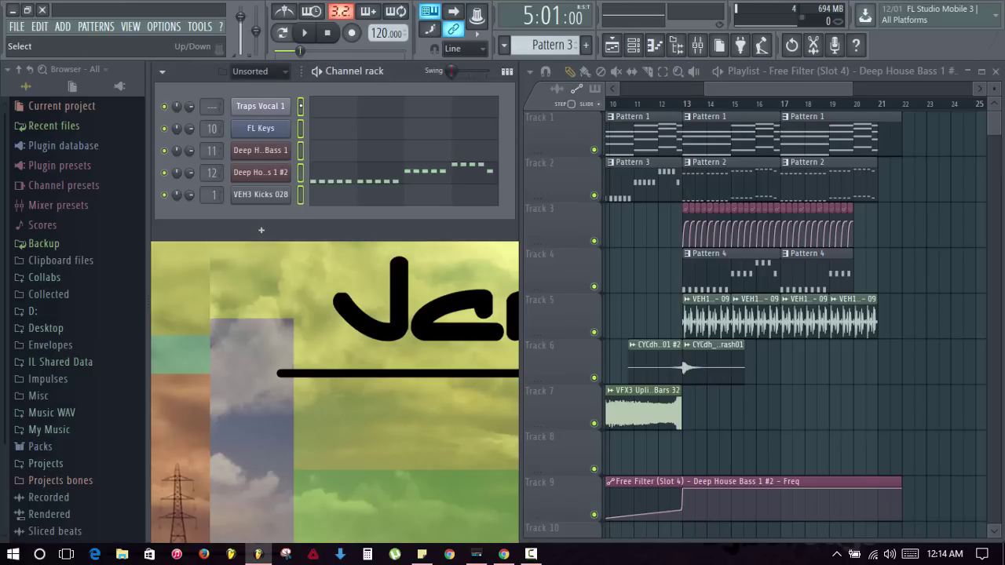
click(697, 45)
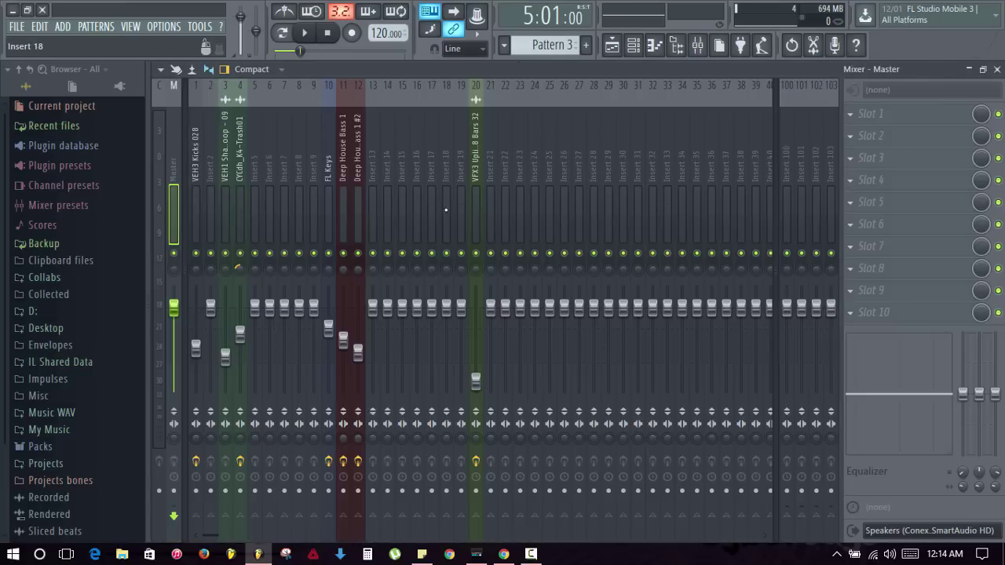
click(624, 209)
key(ctrl+l)
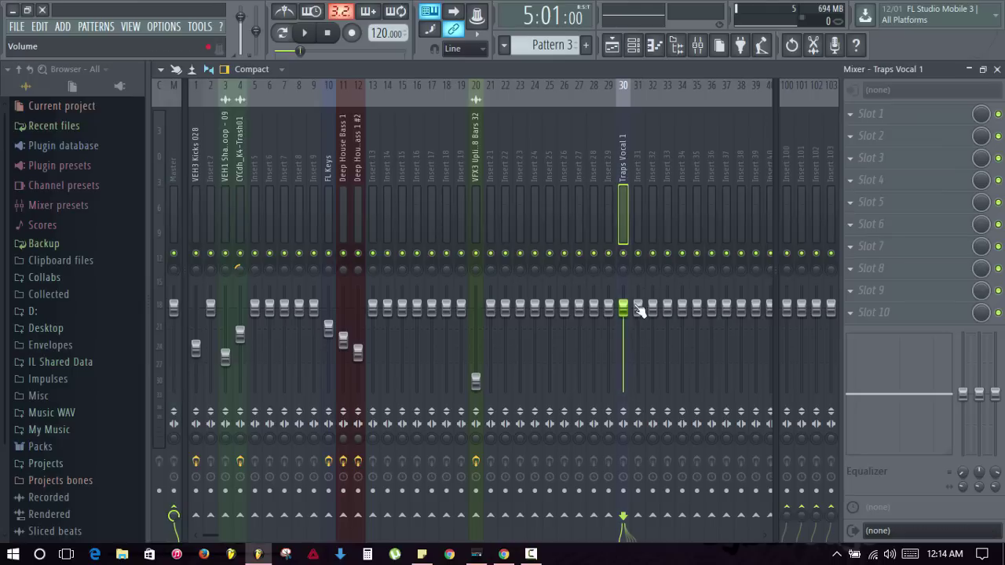
Play the vocal slices and lower the Traps Vocal 1 mixer fader to just above the level of the FL Keys fader
key(q)
drag(623, 308, 623, 354)
key(q)
key(w)
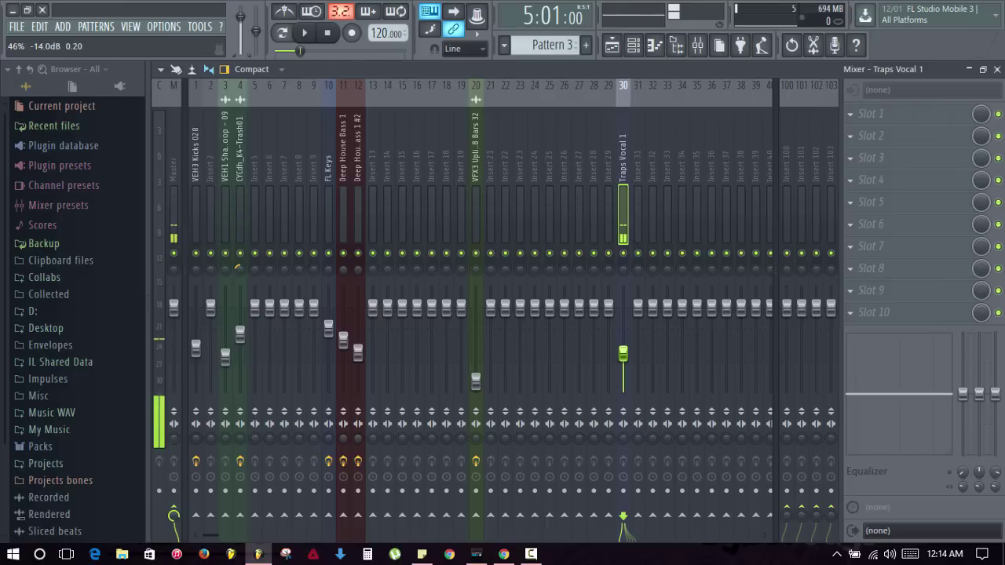
key(2)
key(w)
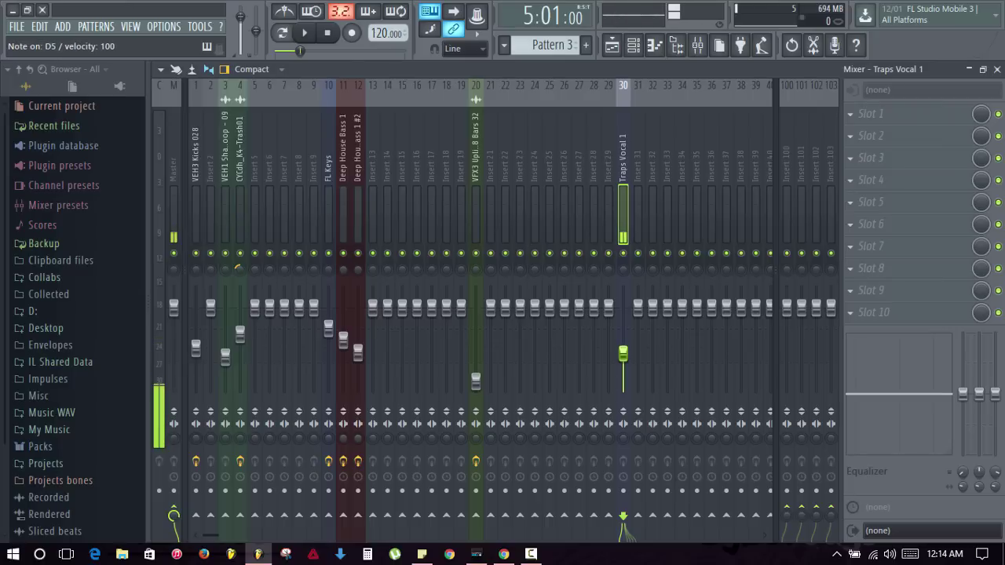
key(e)
drag(624, 354, 623, 326)
key(e)
key(w)
key(q)
key(w)
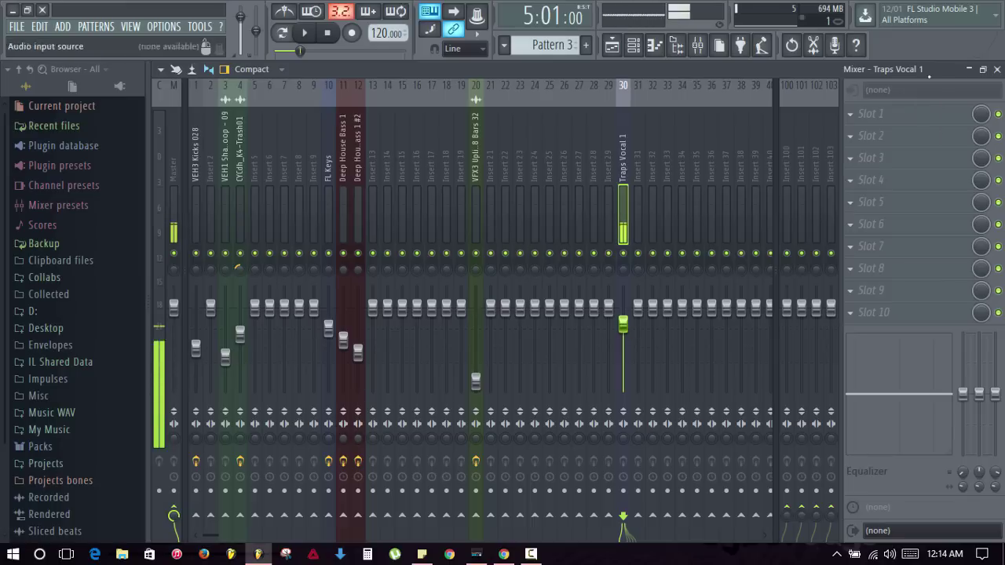
click(997, 70)
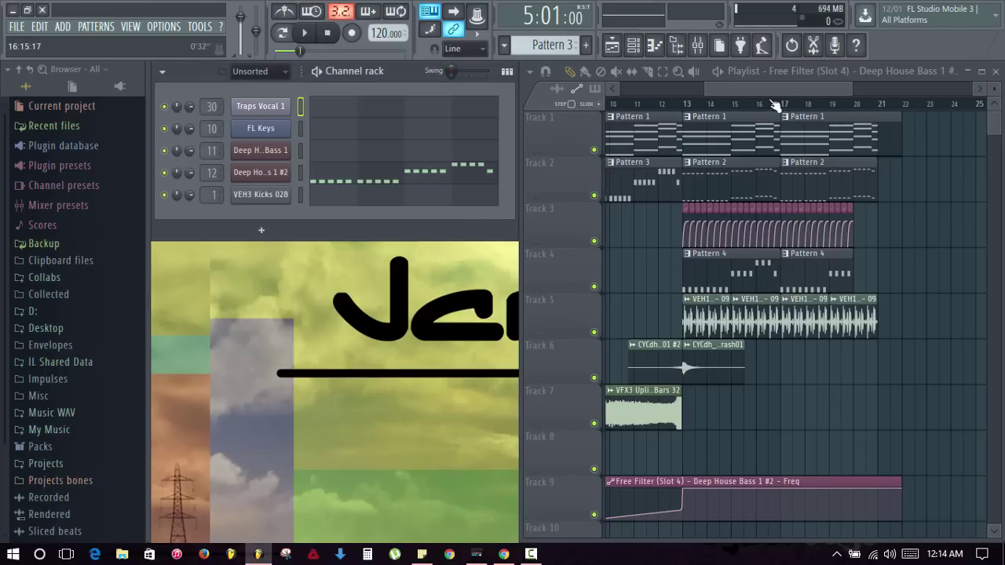
click(689, 464)
right_click(730, 444)
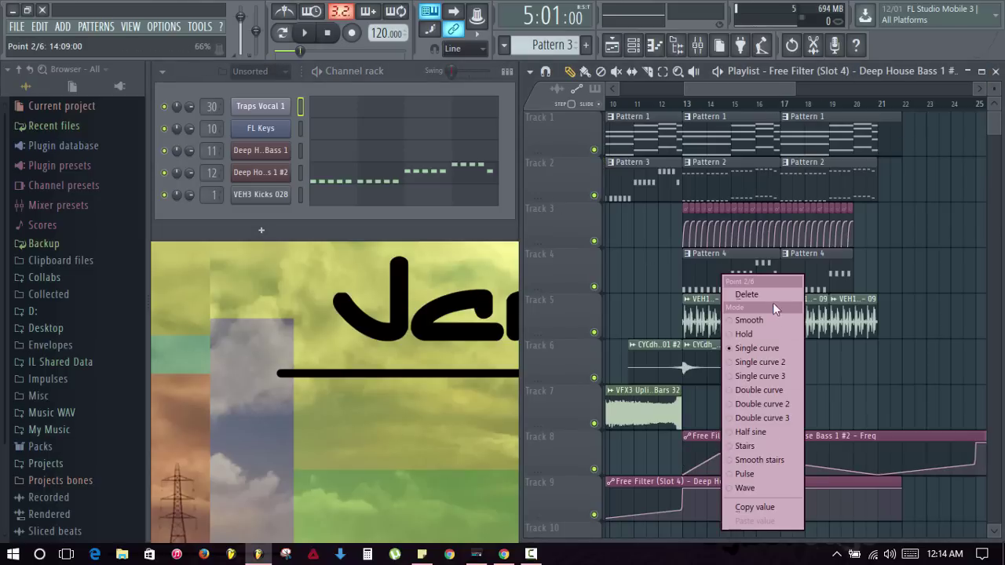
click(769, 296)
right_click(773, 439)
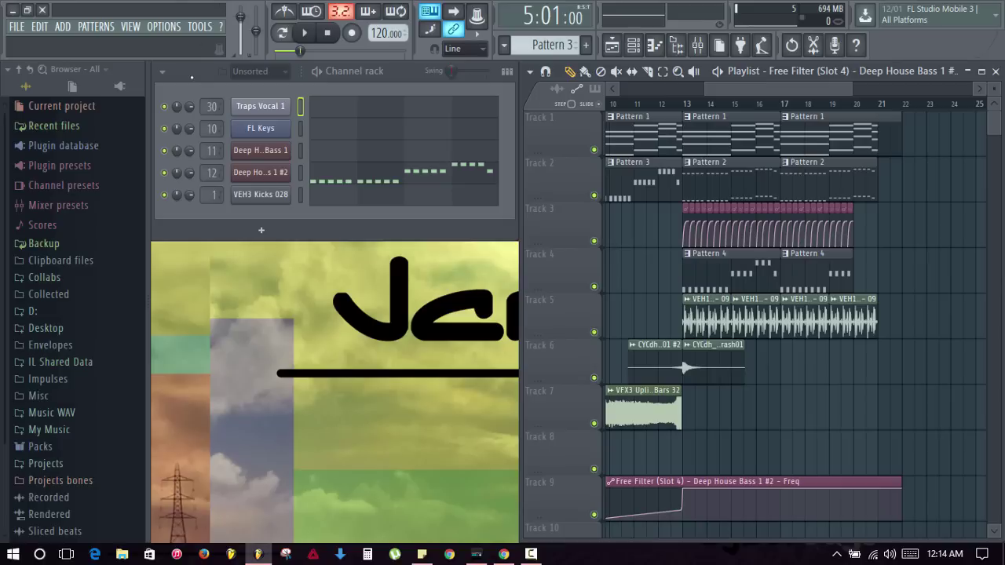
Create the empty Pattern 5 and place it on playlist Track 8 at bar 13
key(F4)
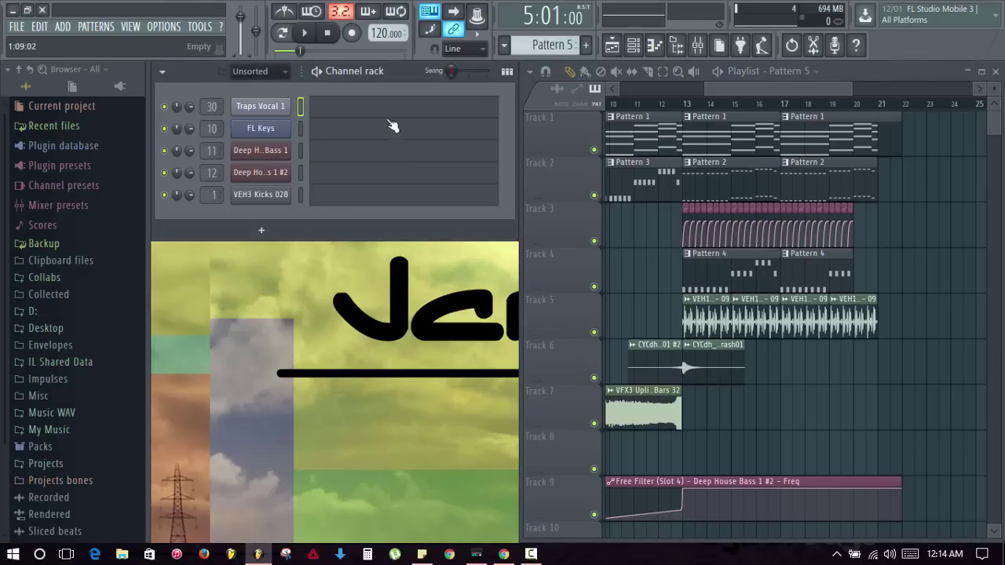
key(Left)
key(Left)
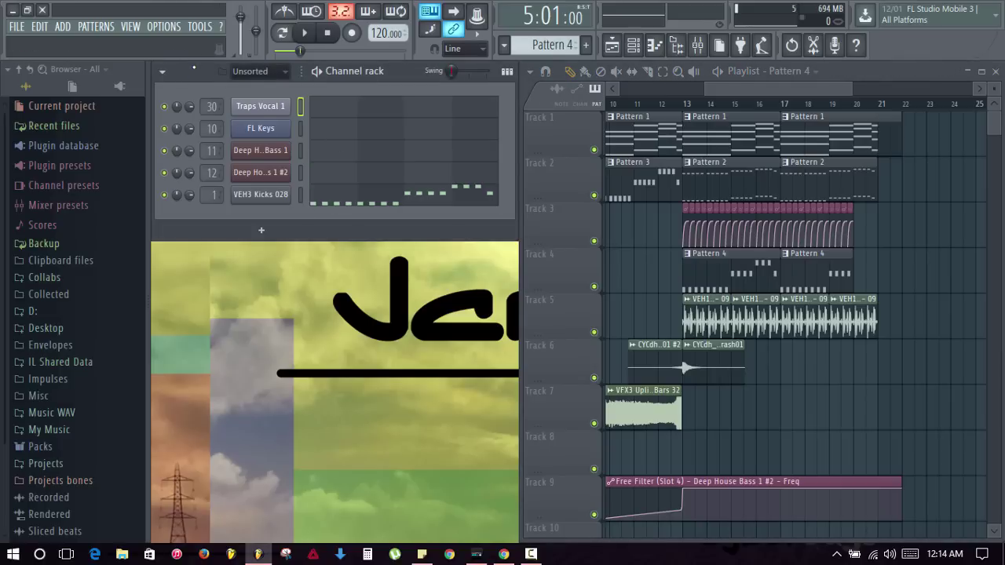
key(Right)
key(Right)
key(Left)
key(Left)
key(Right)
key(Right)
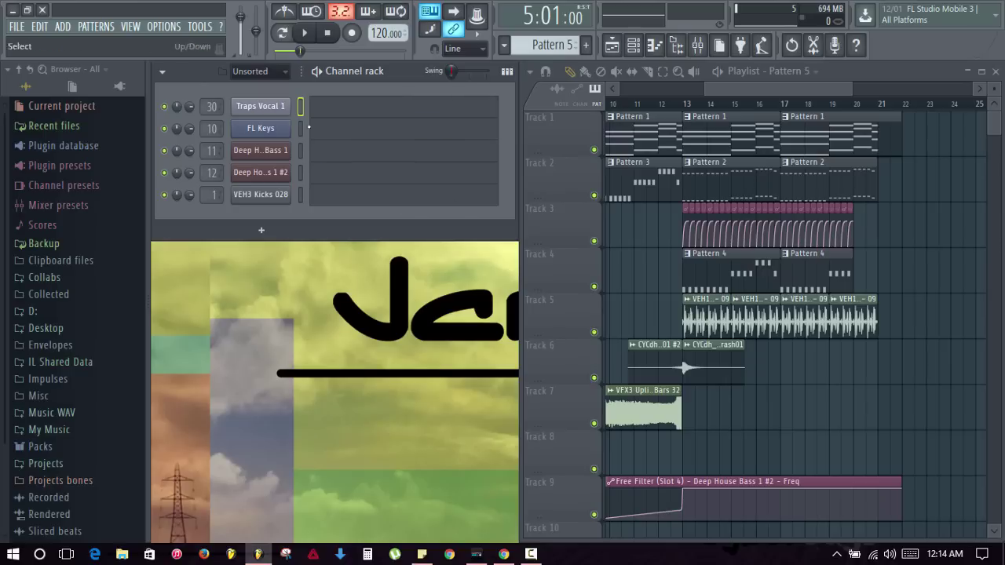
click(686, 461)
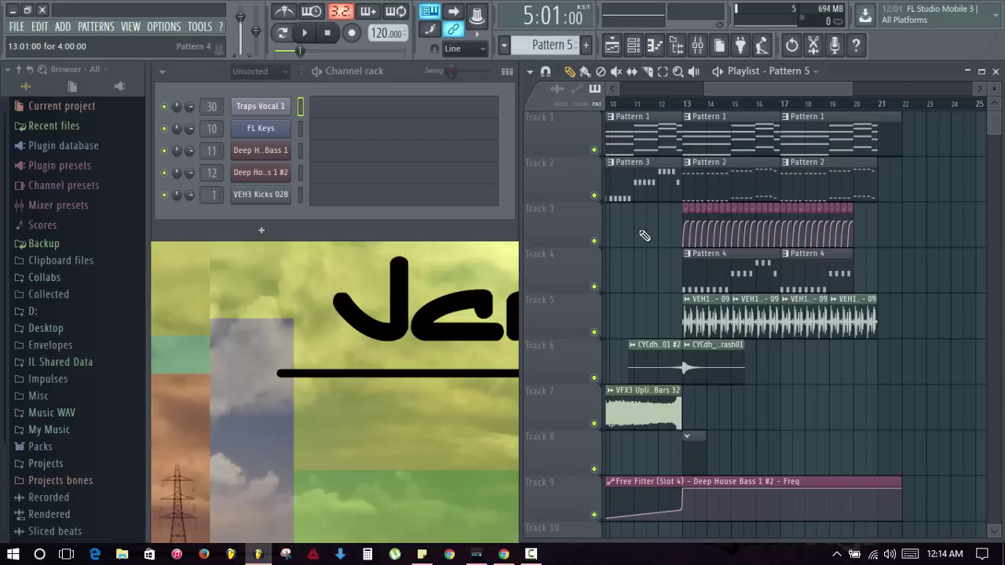
Solo playlist Track 1 together with Track 8, set the playback position to bar 13 and audition the section
right_click(594, 149)
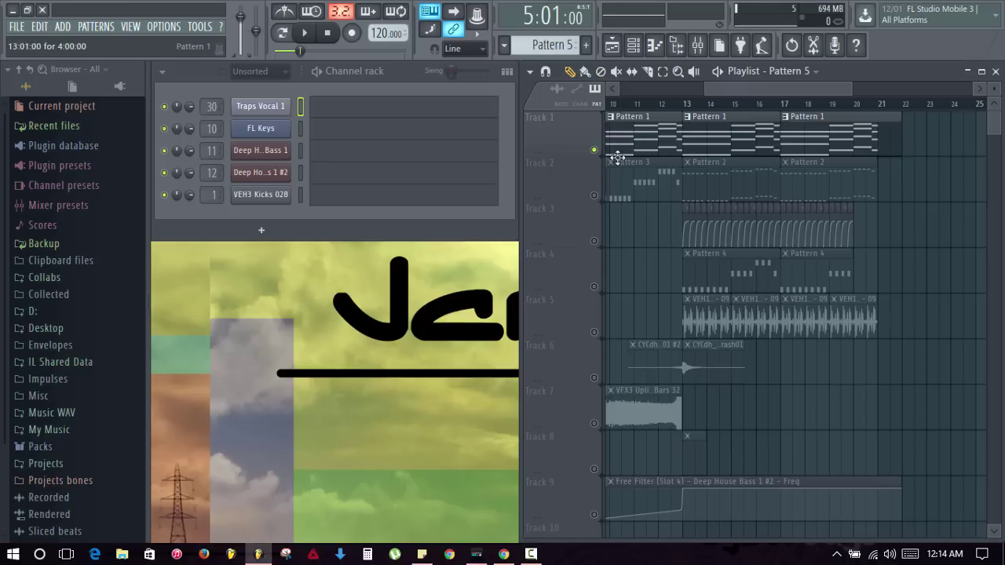
click(595, 469)
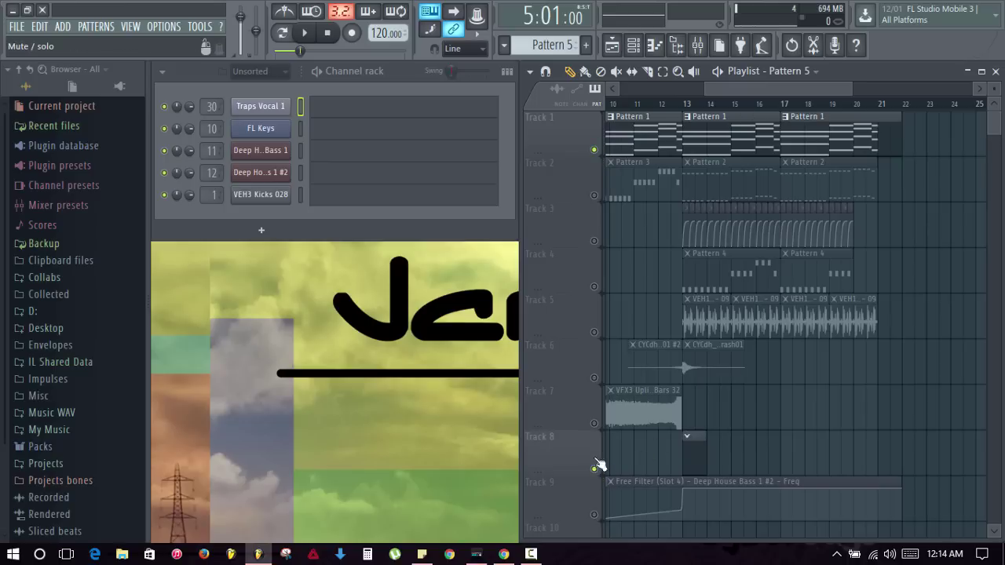
click(689, 104)
key(space)
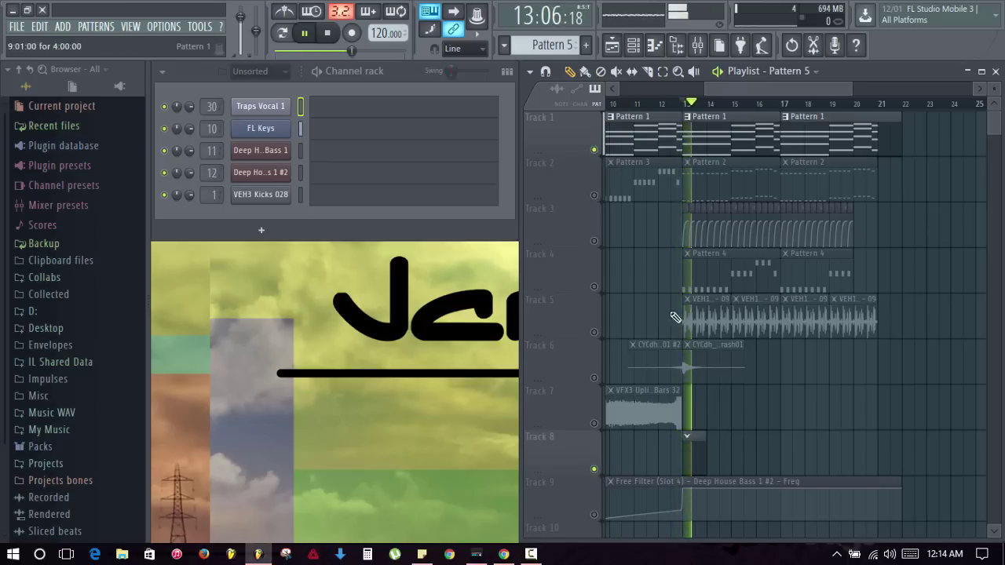
key(space)
Open the Traps Vocal 1 piano roll in Pattern 5, enlarge its control lane and set the lane to Note fine pitch
click(337, 108)
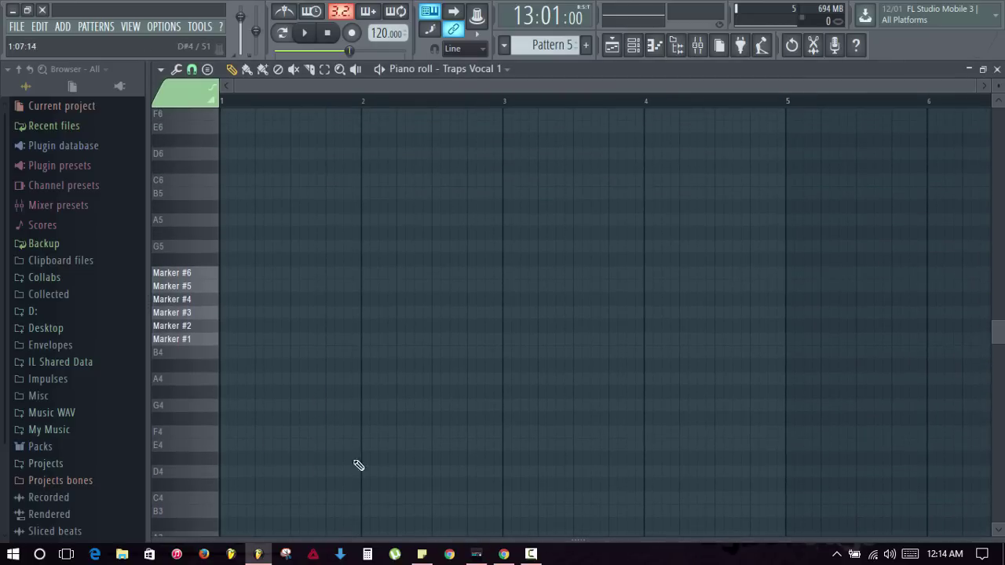
key(F7)
click(359, 117)
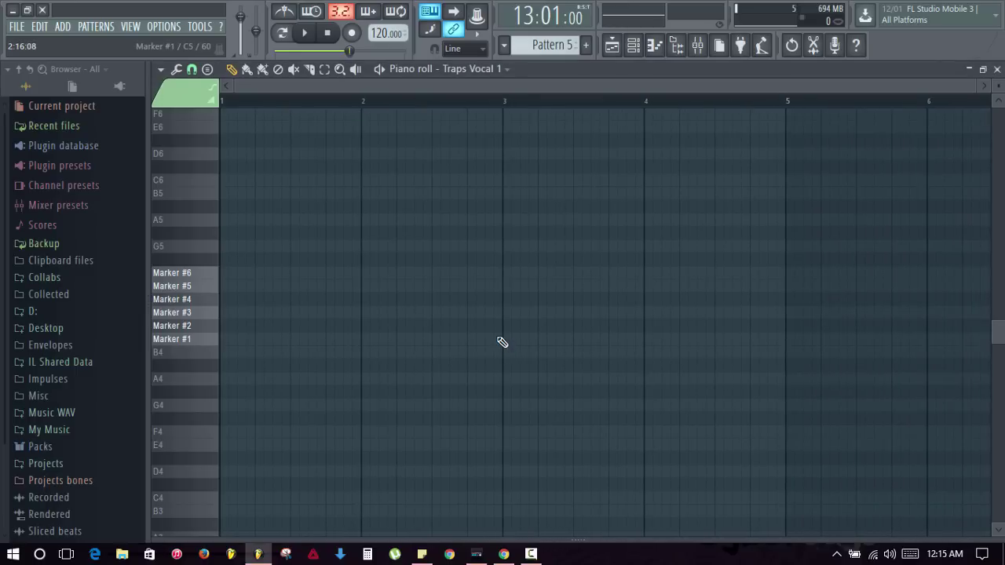
drag(579, 544, 567, 348)
scroll(314, 283, down, 2)
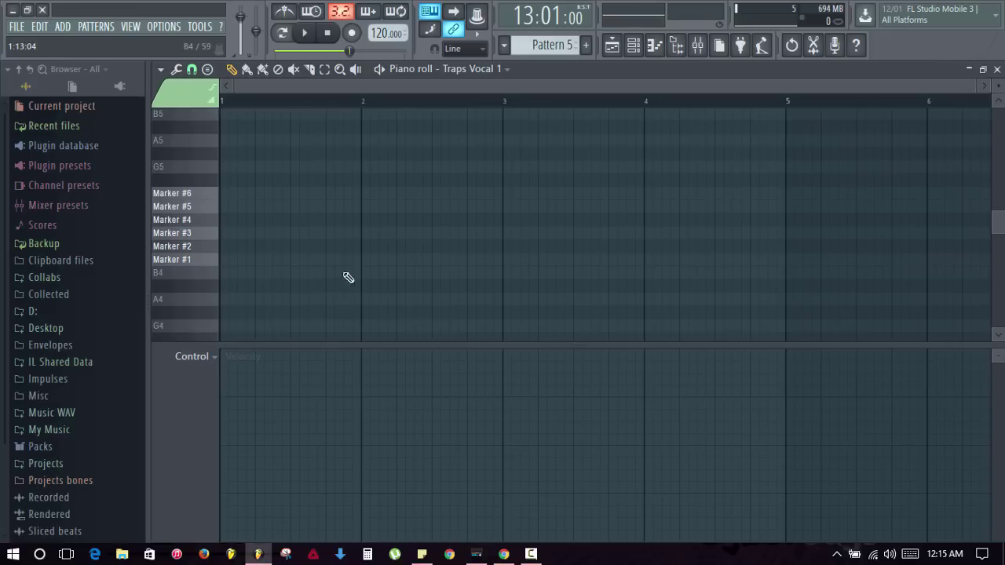
click(208, 356)
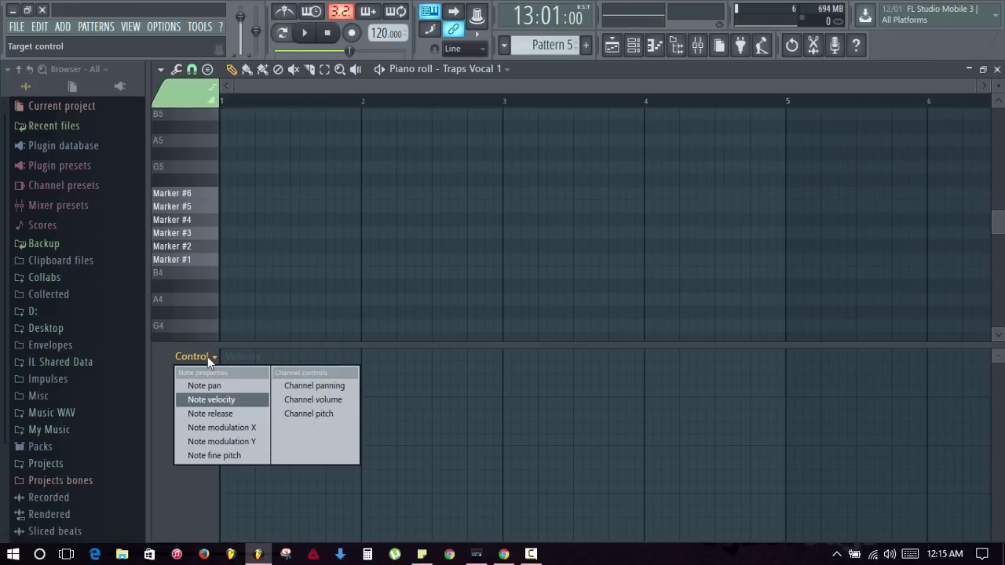
click(232, 456)
Place a one-beat Marker #1 note at the start of bar 1 and audition it
click(228, 260)
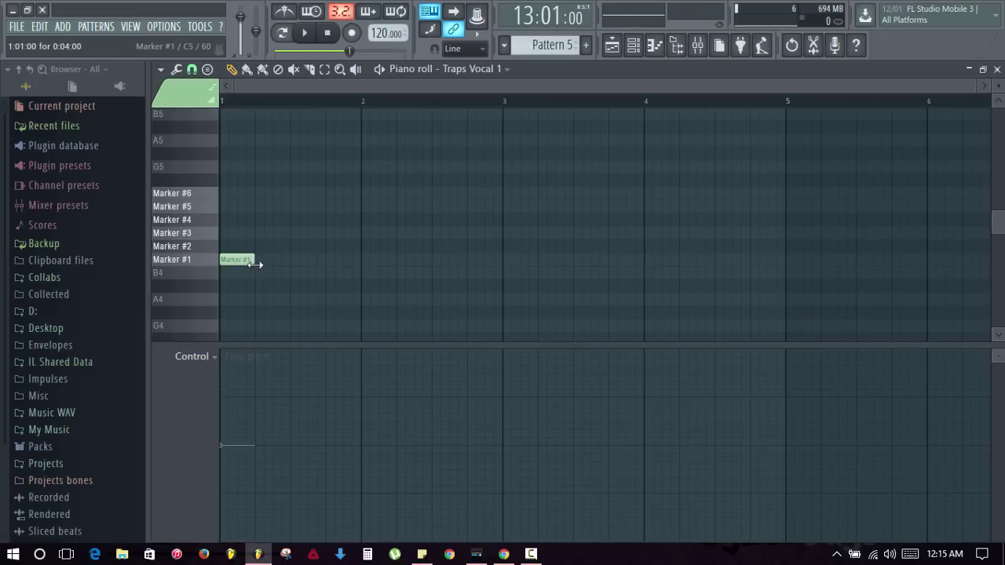
key(space)
key(space)
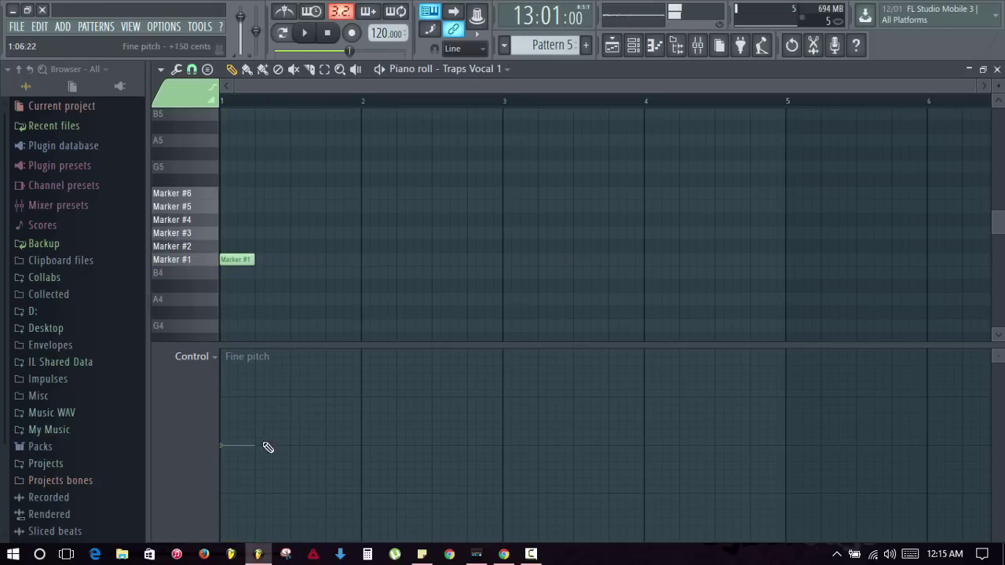
double_click(236, 259)
Enlarge the fine pitch lane and raise the Marker #1 note's fine pitch about a quarter of the way above centre during playback
click(578, 360)
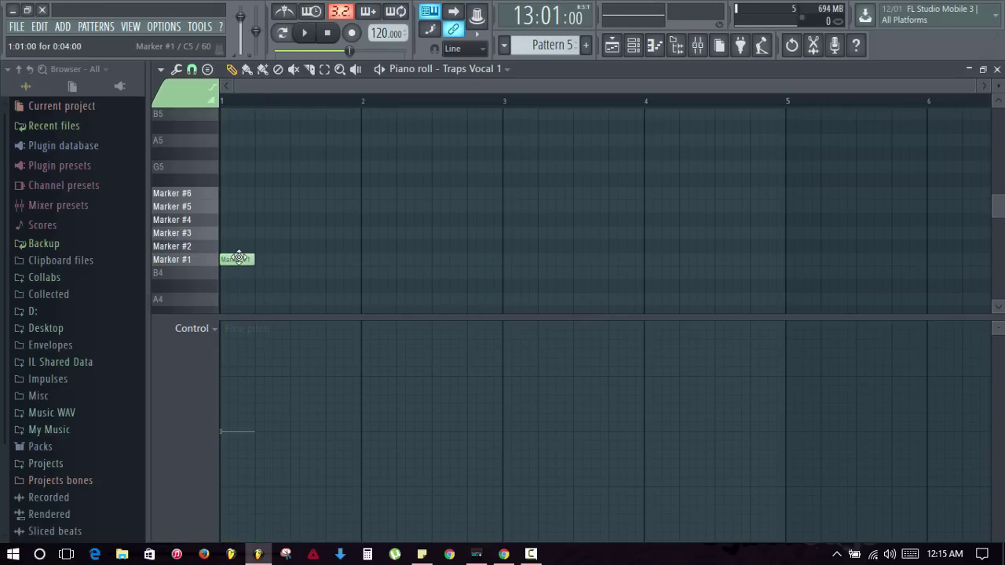
key(space)
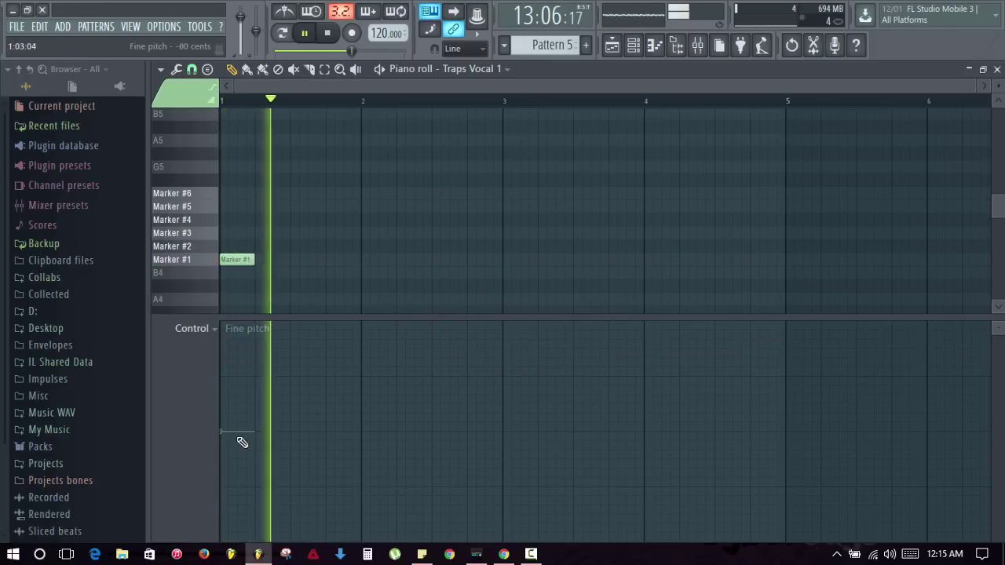
mouse_move(234, 431)
mouse_down()
mouse_move(225, 427)
mouse_move(234, 404)
mouse_up()
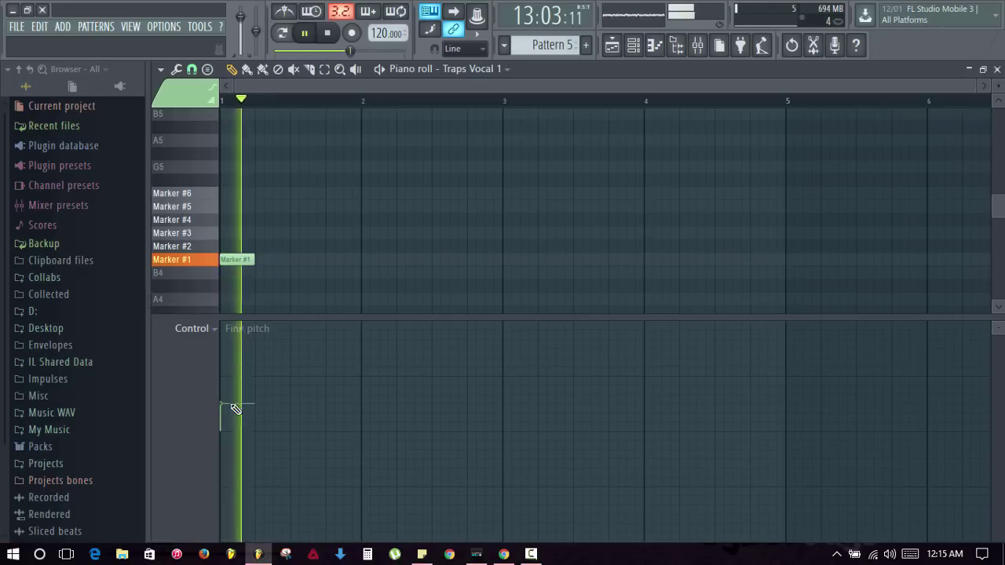
key(space)
key(space)
key(space)
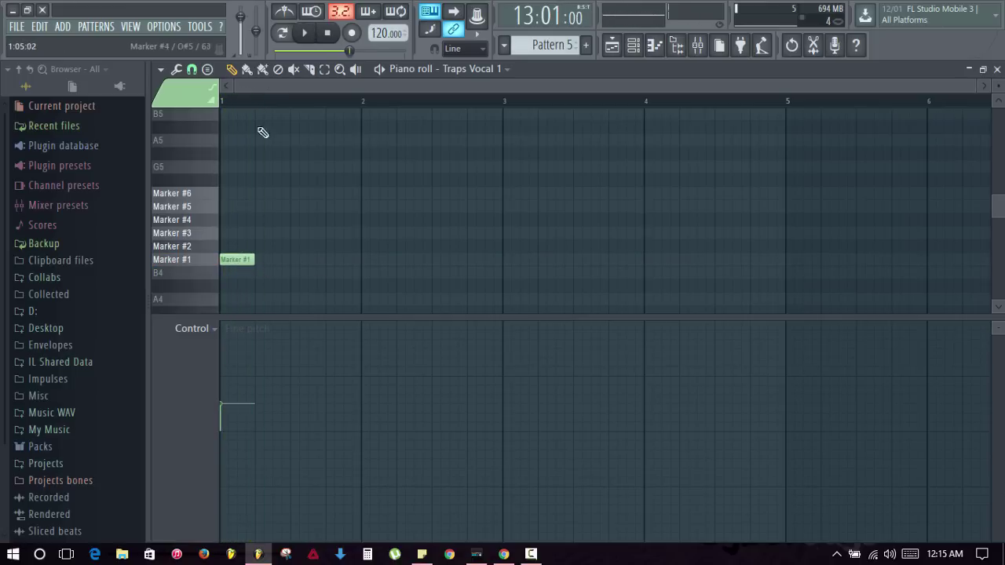
Paint two more Marker #1 notes directly after the first in bar 1 and play back the vocal chops
click(248, 69)
drag(263, 263, 314, 263)
key(space)
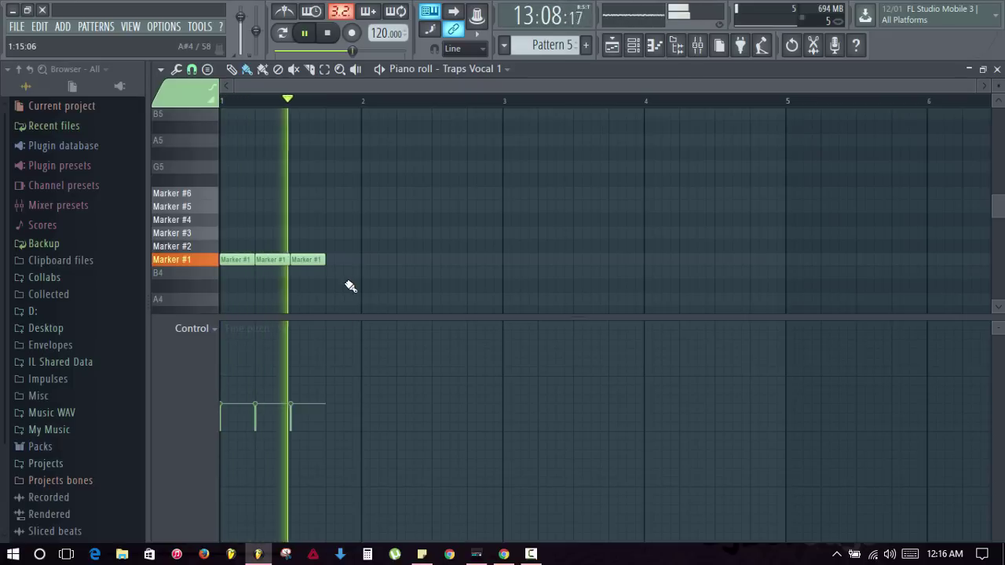
Try removing the second Marker #1 note in bar 1, audition the gap and put the note back
right_click(272, 260)
key(space)
key(space)
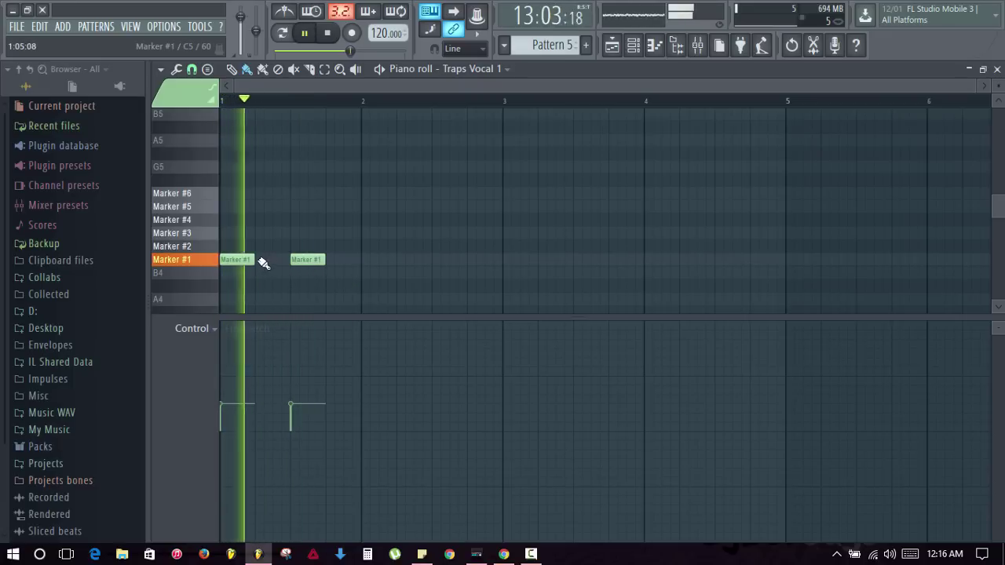
key(space)
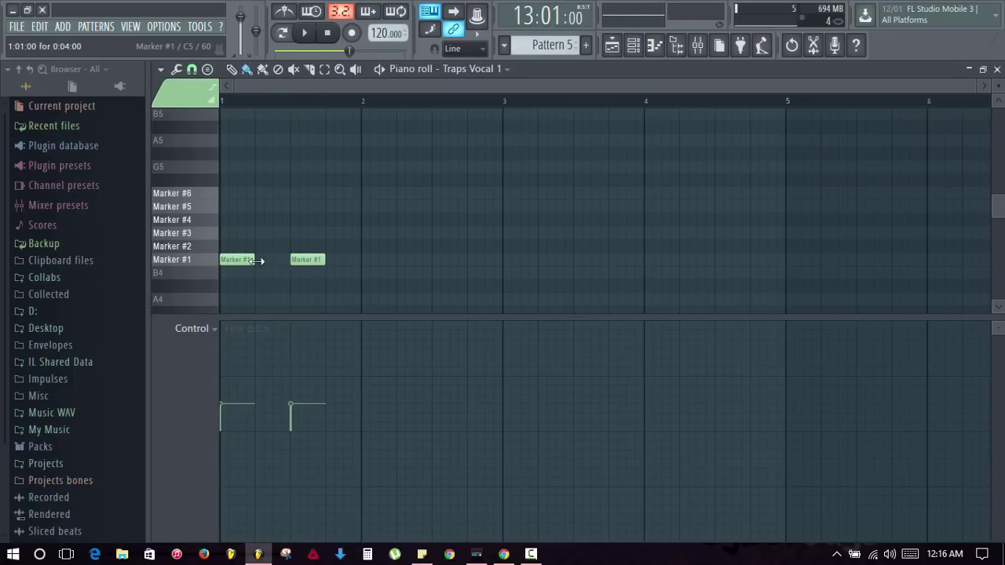
click(282, 260)
key(space)
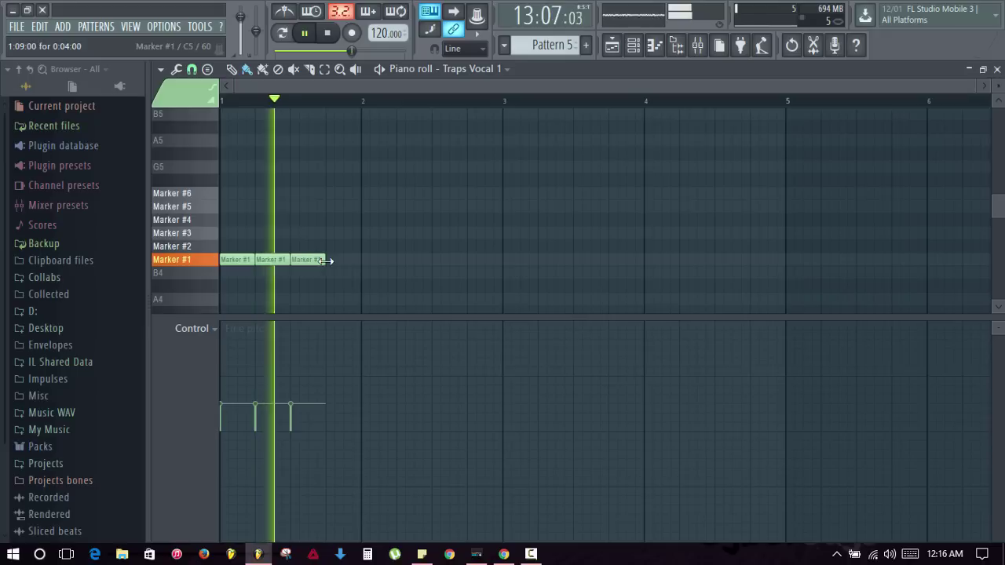
key(space)
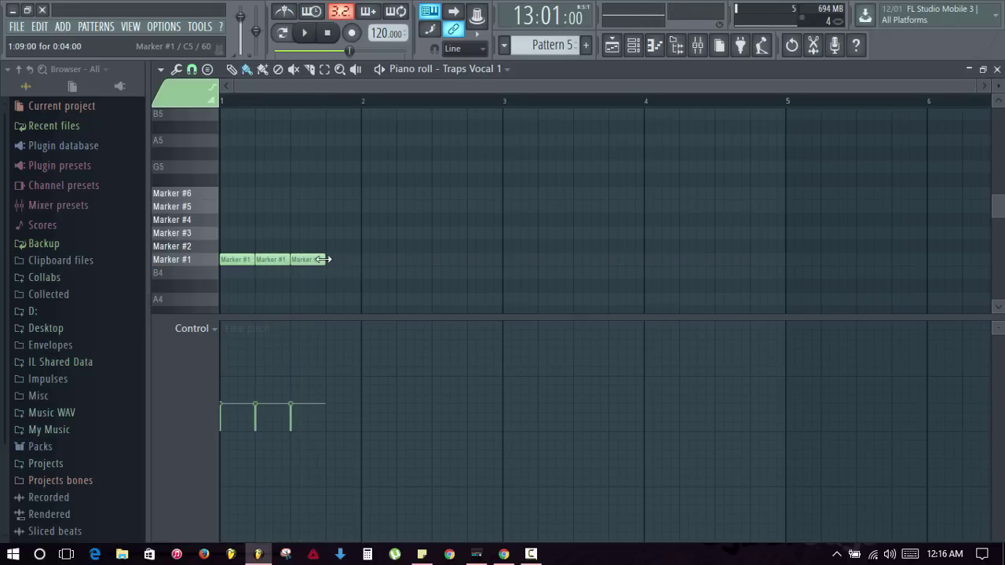
Add a fourth Marker #1 note, half a beat long, directly after the third in bar 1 and play it back
click(333, 260)
key(space)
right_click(341, 260)
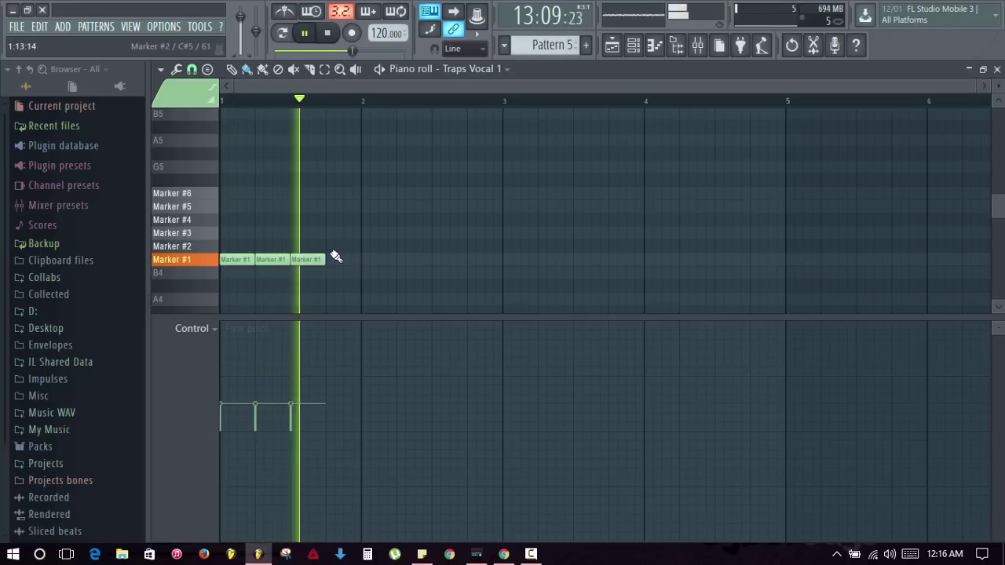
key(space)
click(333, 260)
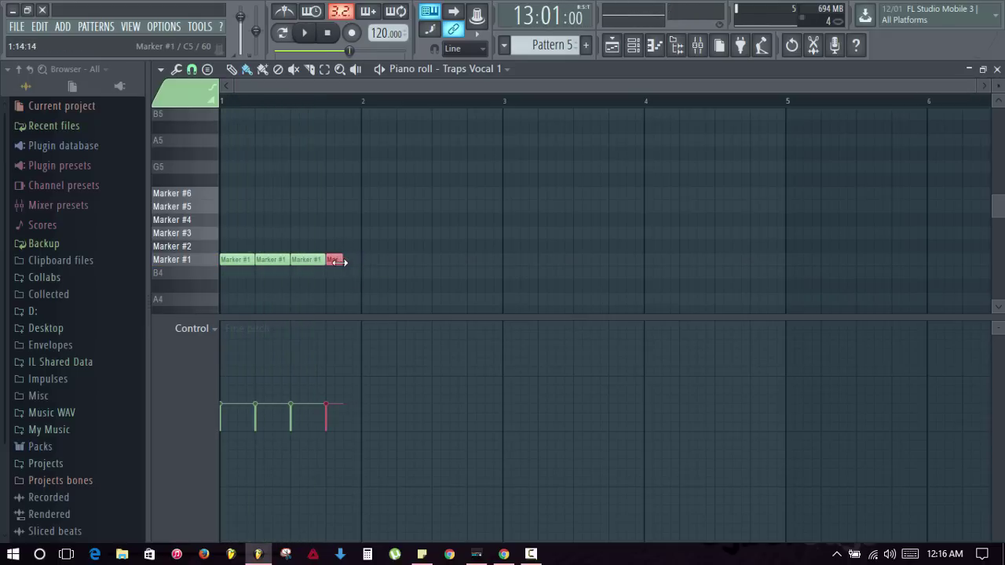
key(space)
key(space)
Audition the Marker #3 and Marker #5 slices and place a half-beat Marker #5 note at the end of bar 1
click(202, 234)
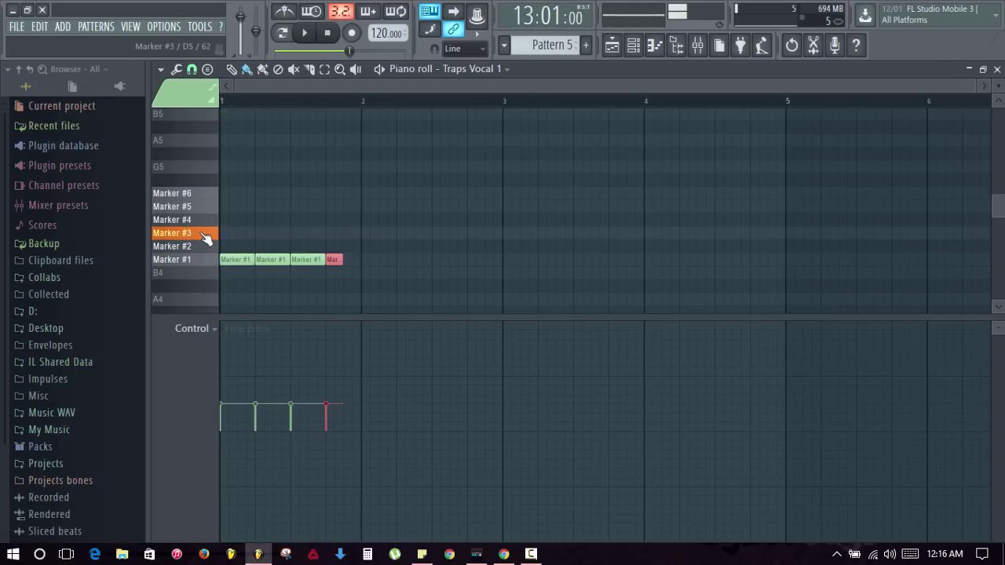
click(203, 207)
click(351, 208)
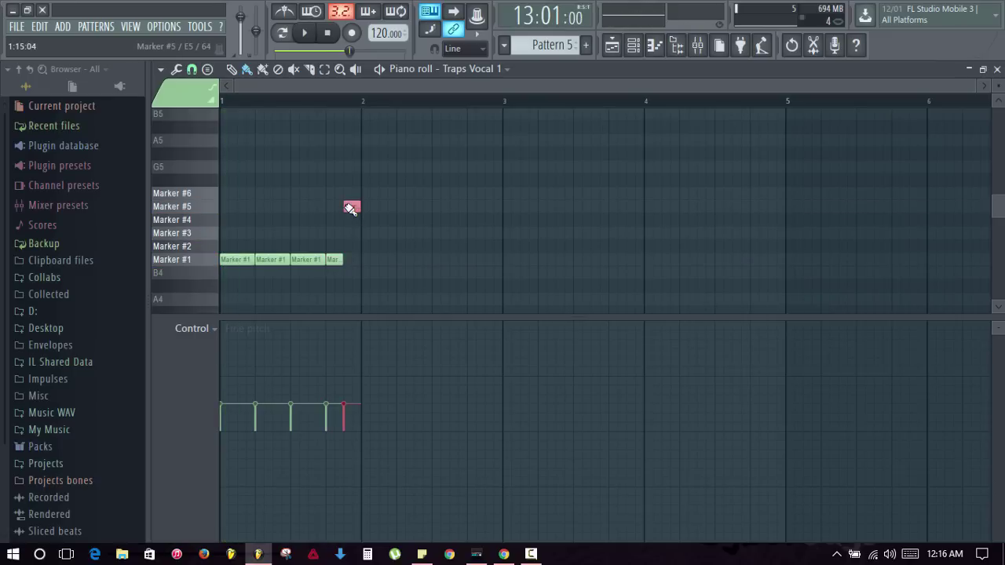
key(space)
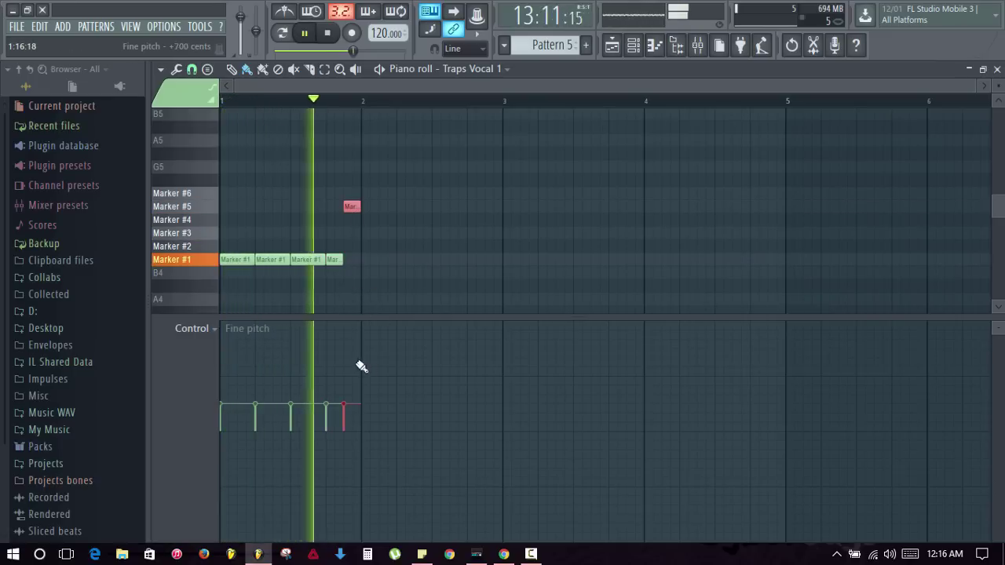
key(space)
Select the three one-beat Marker #1 notes in bar 1, shorten them slightly and play back the chops
click(329, 260)
drag(314, 272, 240, 259)
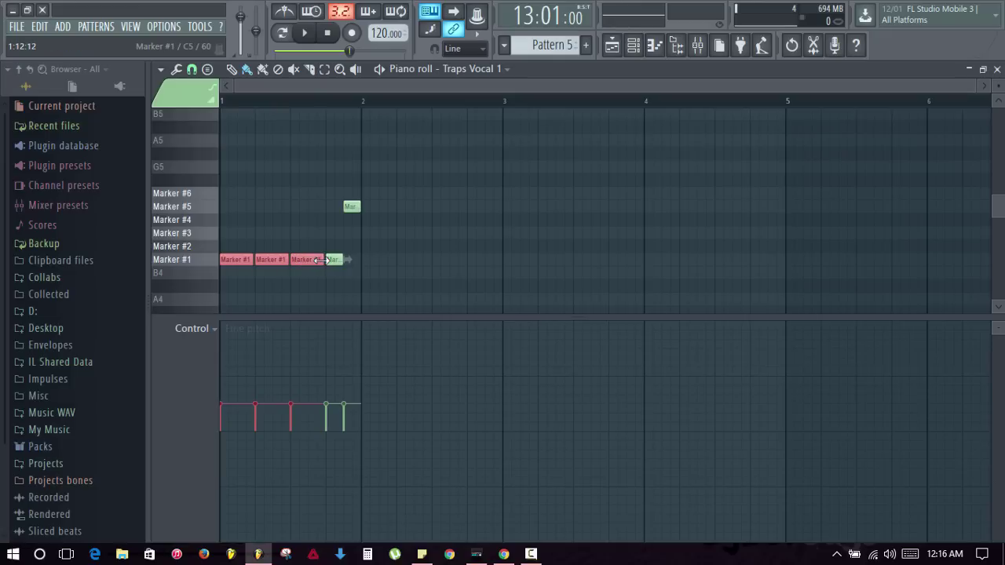
key(space)
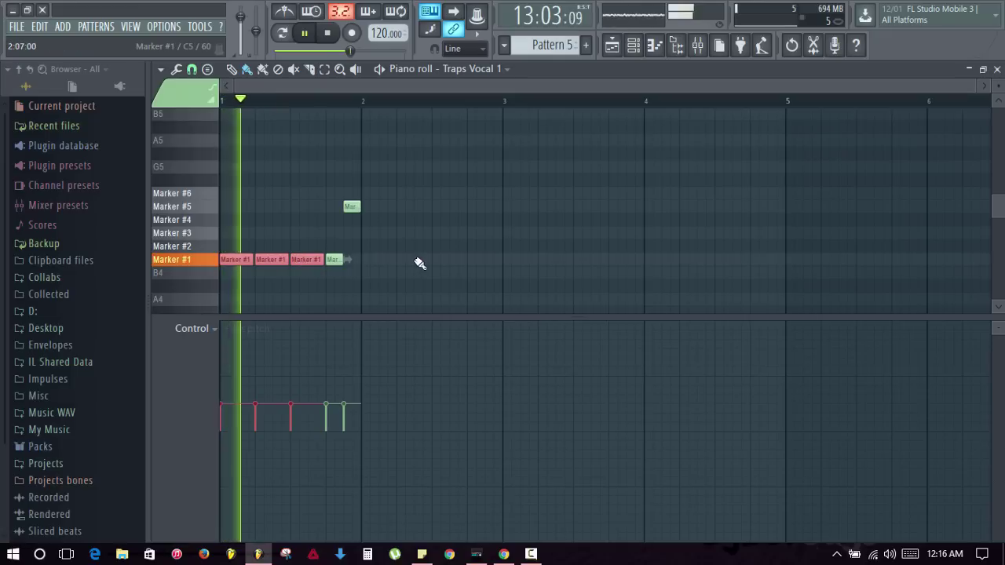
key(space)
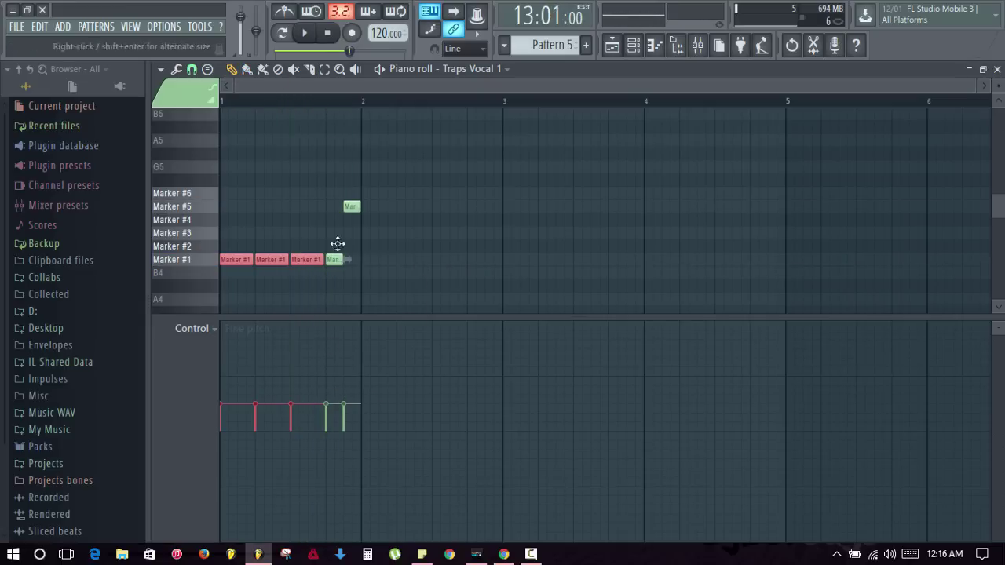
Raise the fine pitch of the half-beat Marker #1 note in bar 1 to about +700 cents, auditioning from that note
click(335, 101)
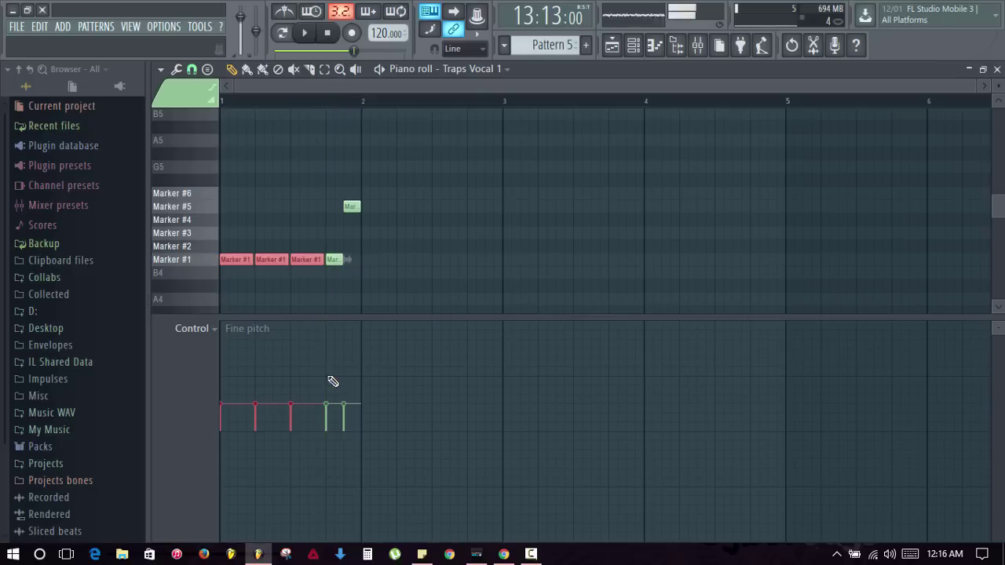
right_click(305, 221)
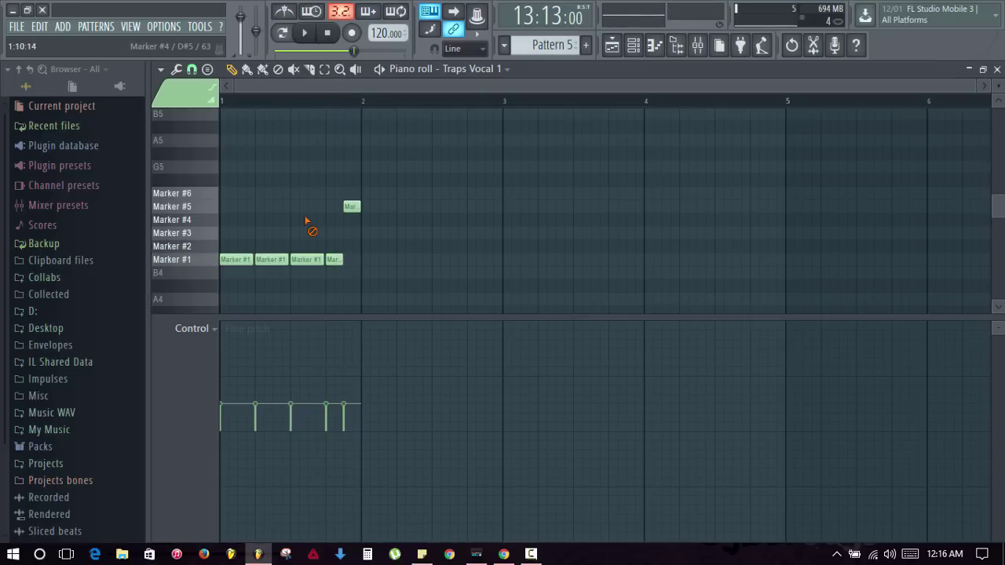
click(329, 376)
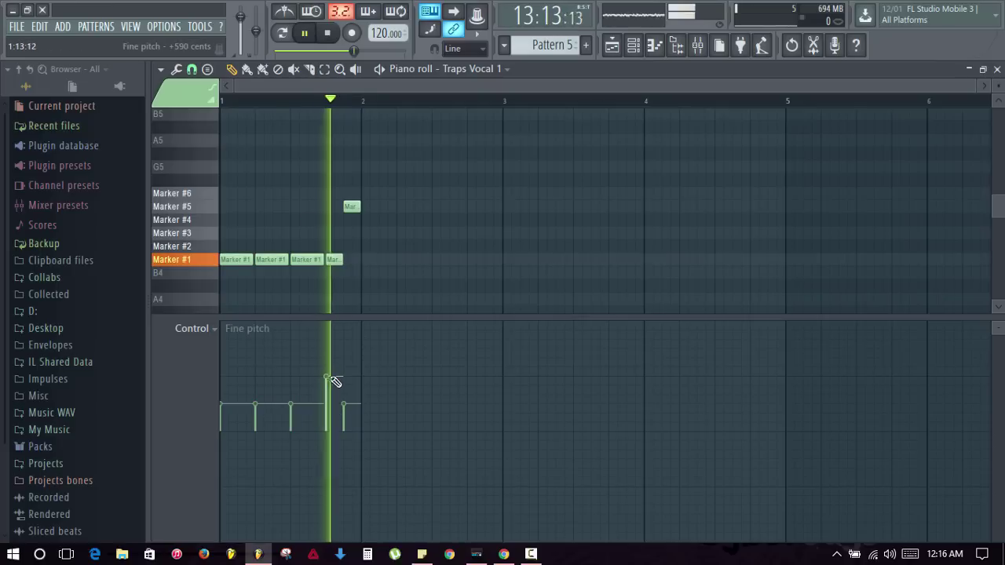
click(328, 368)
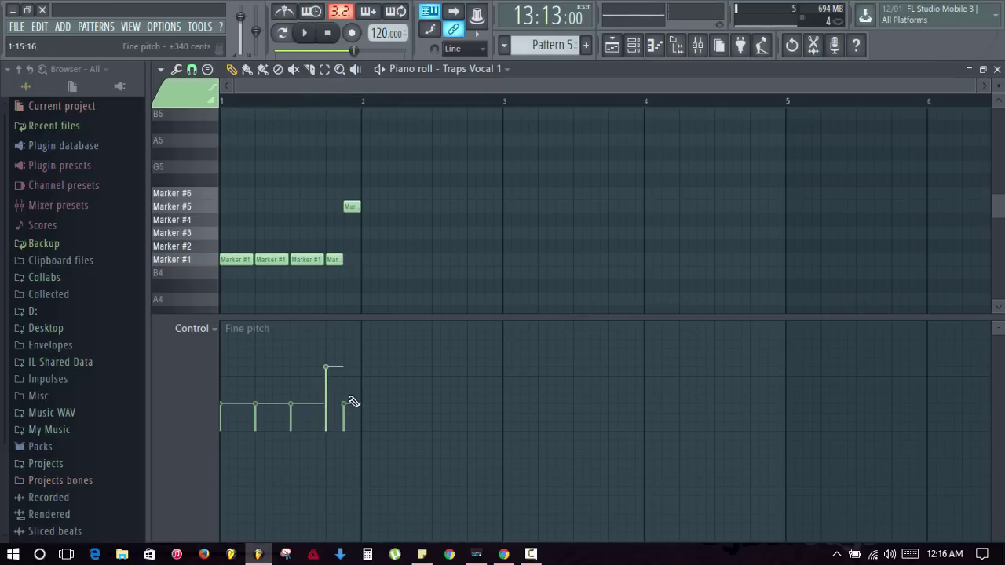
key(space)
Tune the bar 1 Marker #5 note's fine pitch by ear to about +400 cents during playback
click(353, 369)
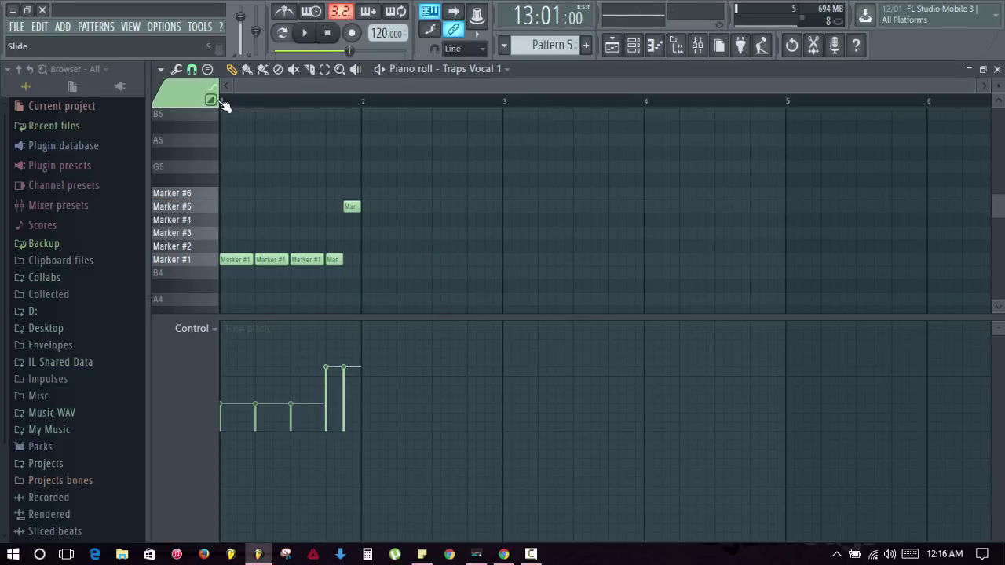
key(space)
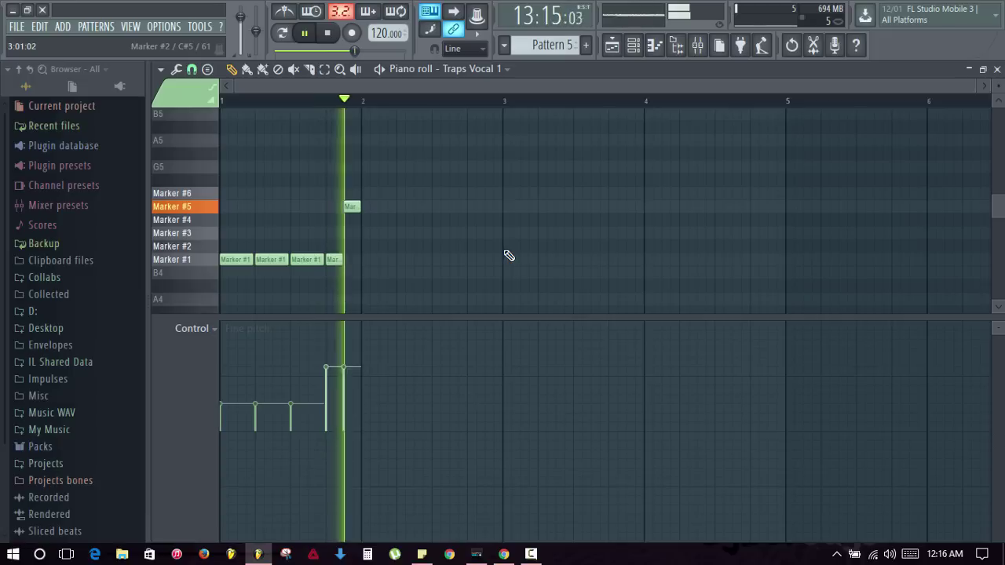
click(353, 378)
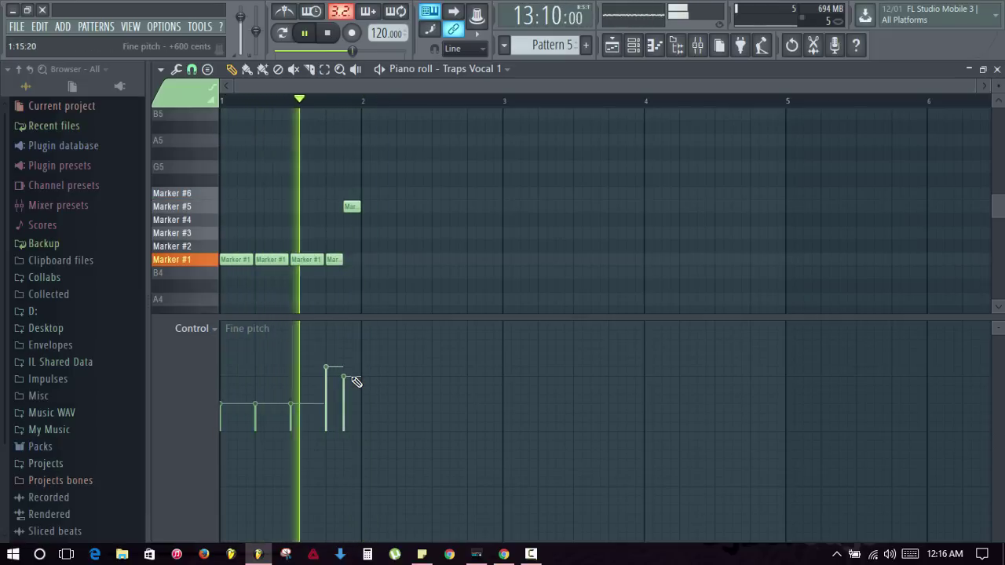
drag(353, 378, 355, 387)
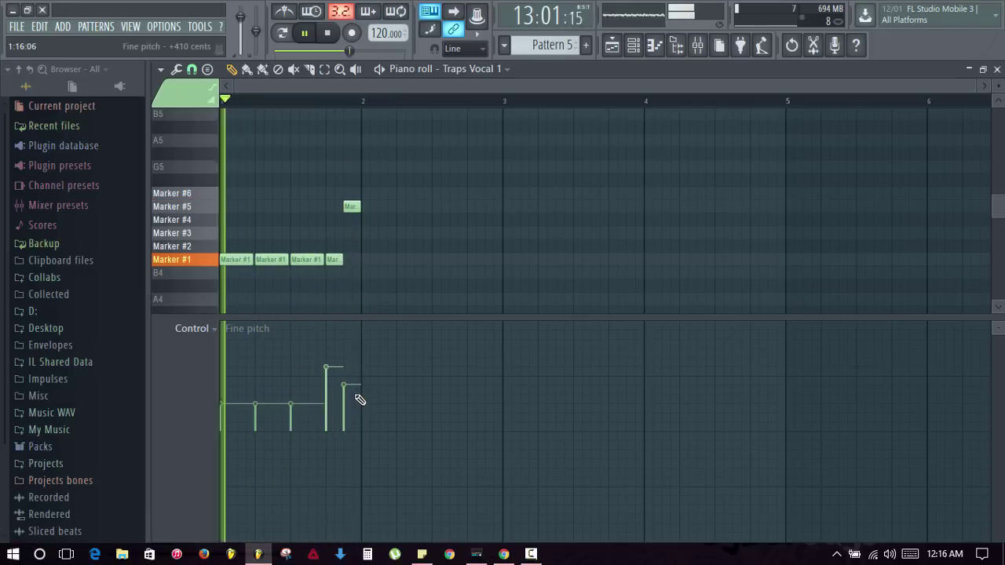
click(356, 395)
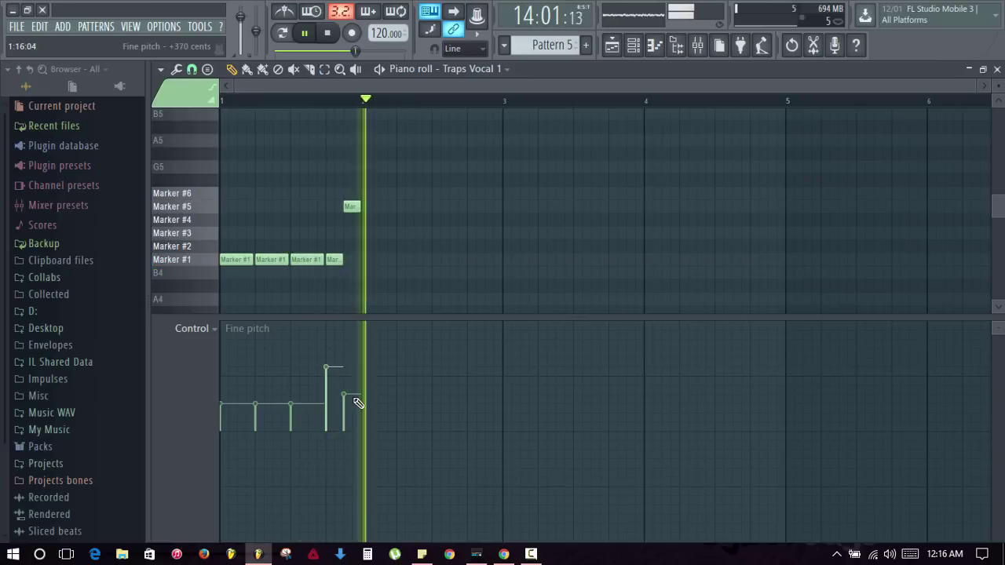
Duplicate the bar 1 vocal chop notes into bar 2 and place an extra Marker #5 note at the end of bar 4
mouse_move(437, 290)
mouse_down()
mouse_move(271, 222)
mouse_move(260, 206)
mouse_up()
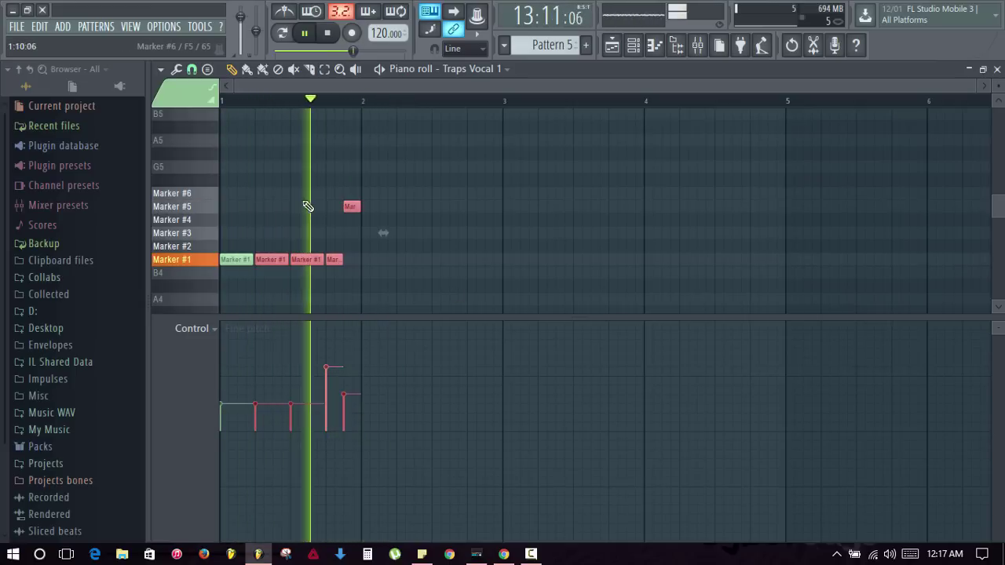
key(ctrl+b)
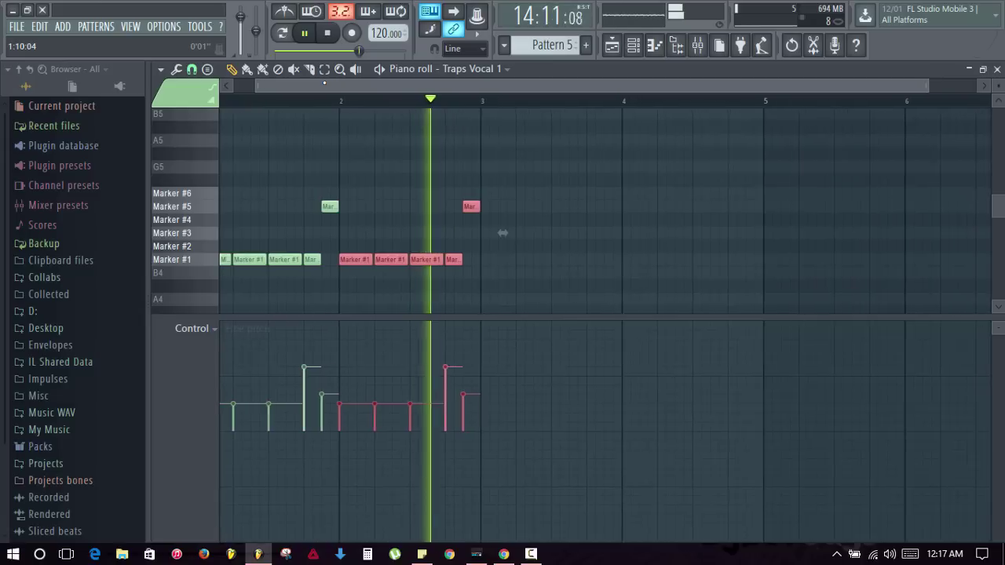
drag(502, 233, 493, 234)
key(space)
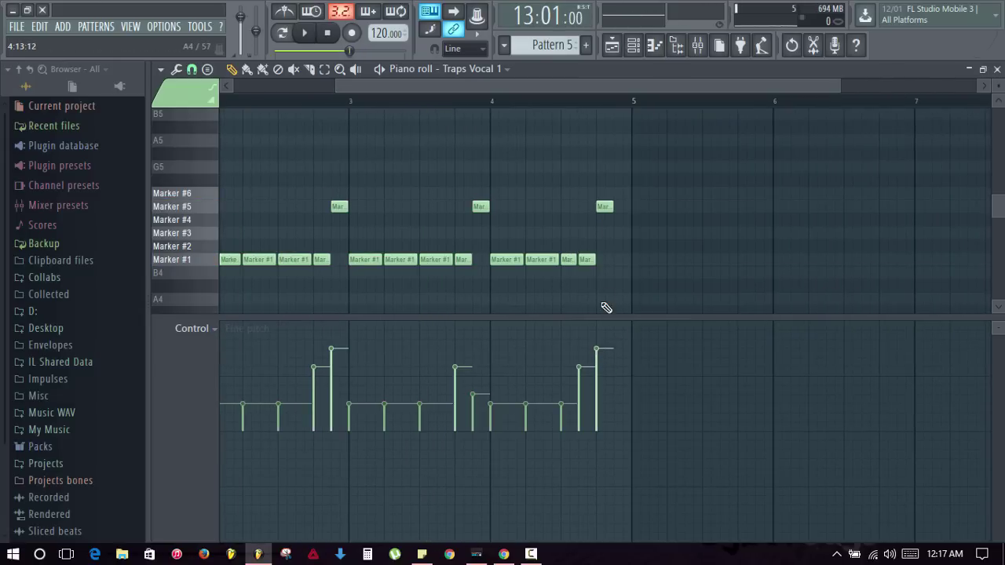
click(621, 206)
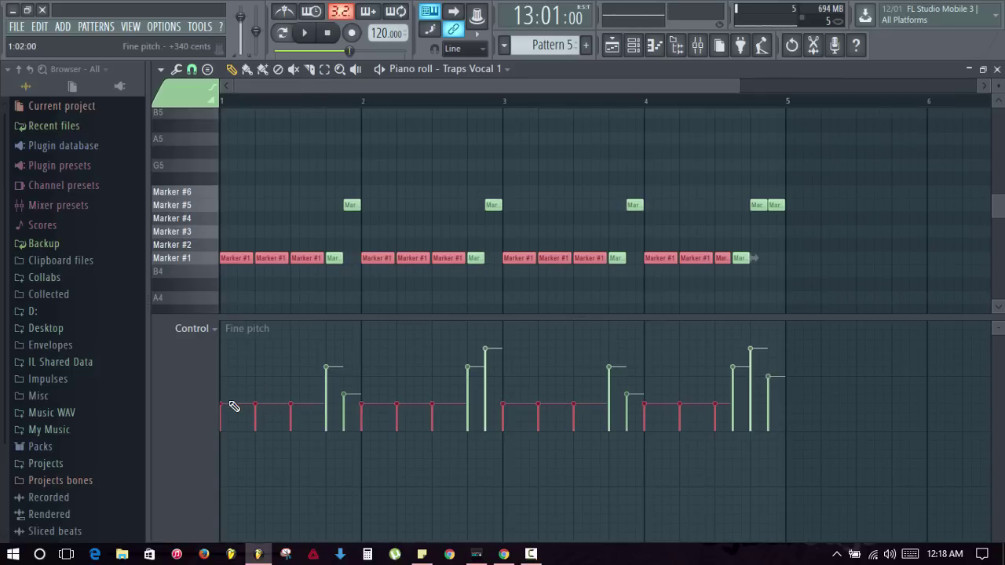
Enlarge the fine pitch lane and fine-tune the selected lower-pitched Marker #1 notes across bars 1 to 4 just above +300 cents
scroll(566, 265, down, 3)
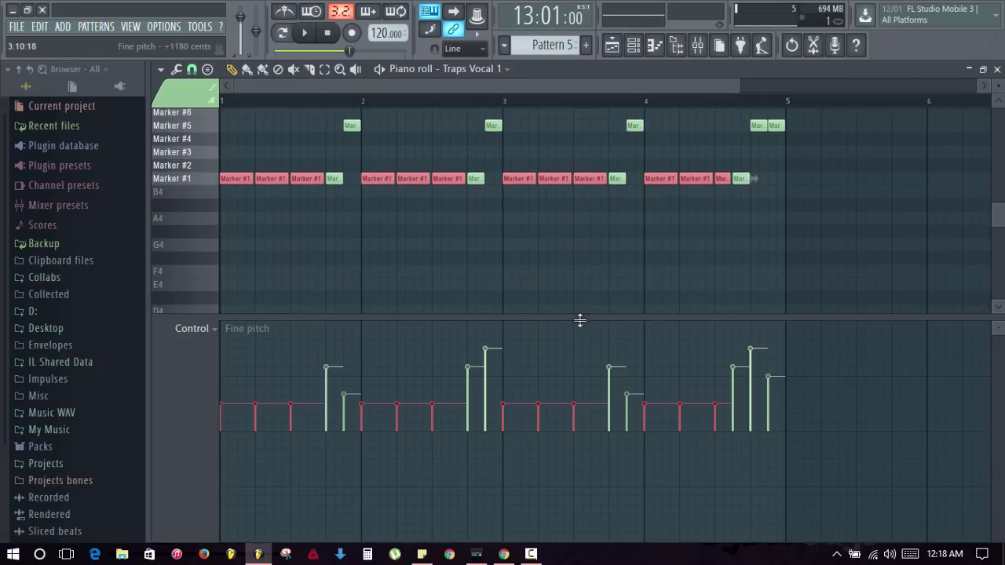
drag(580, 319, 579, 202)
key(space)
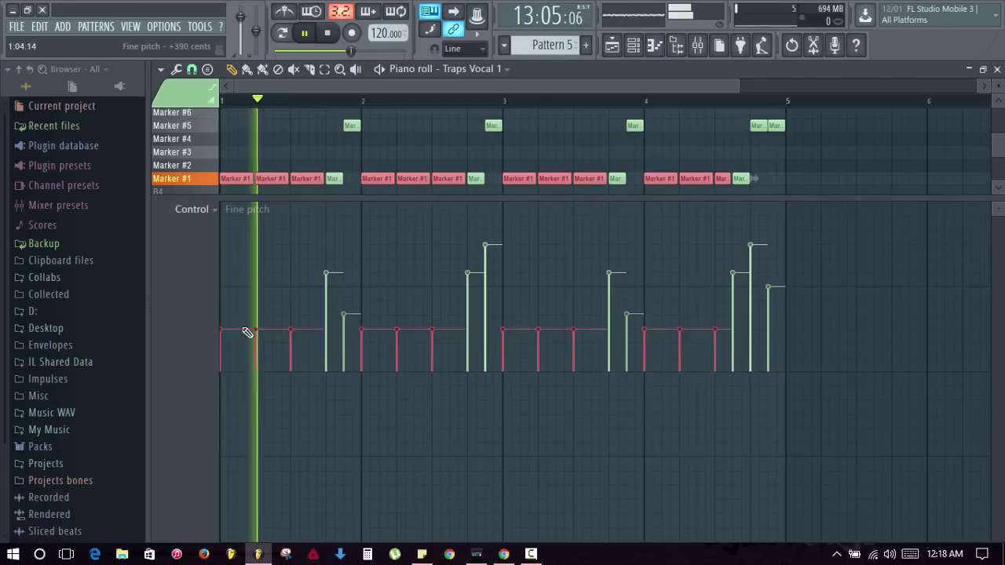
key(space)
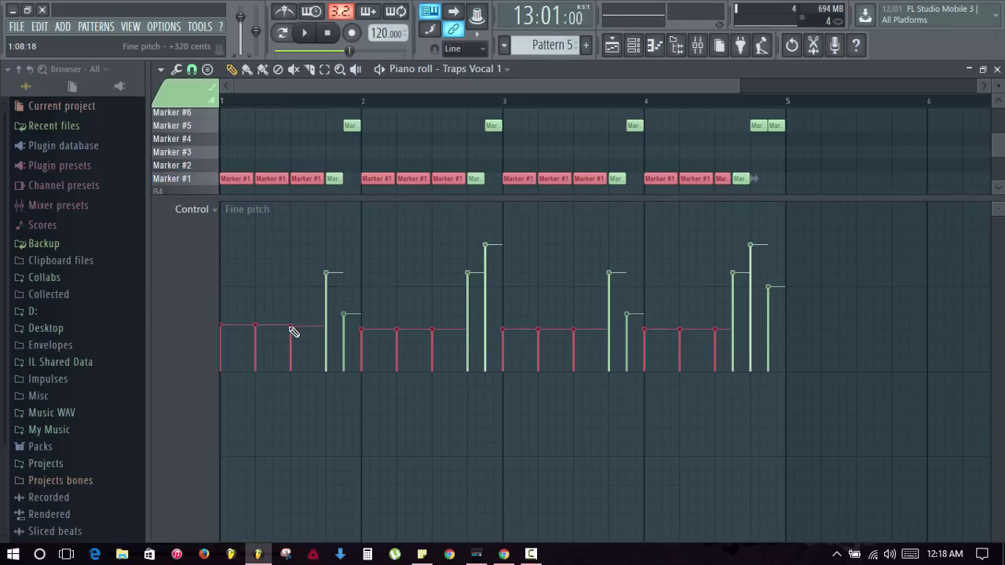
drag(298, 331, 794, 330)
key(space)
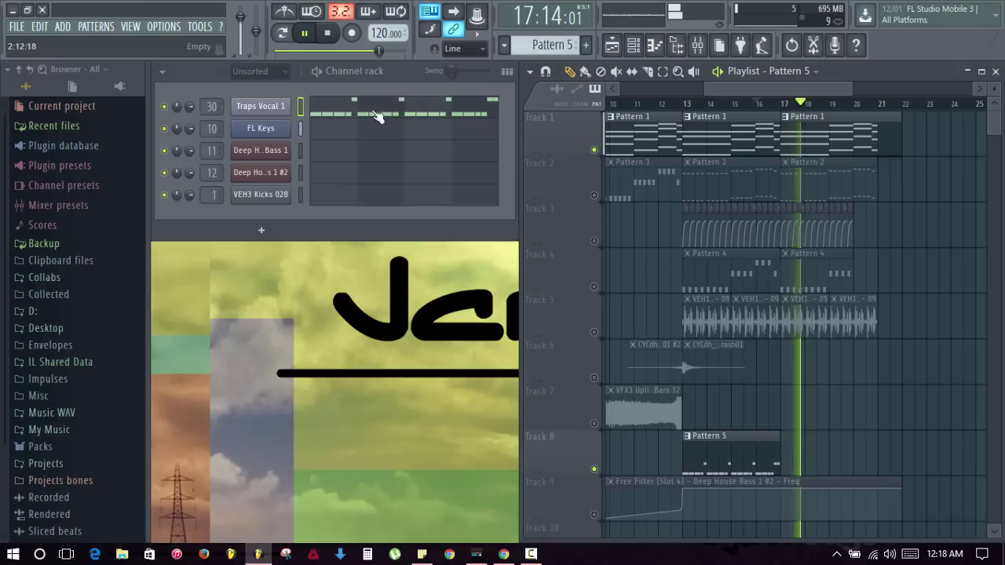
Switch playback to pattern mode, play Pattern 5 on its own and check the Traps Vocal 1 settings in Slicex
click(283, 33)
key(space)
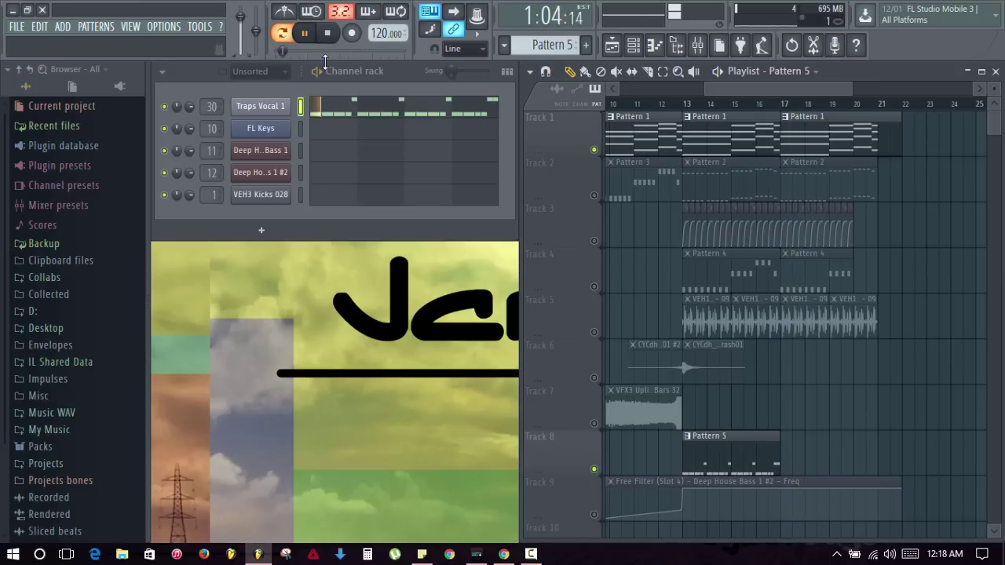
click(263, 106)
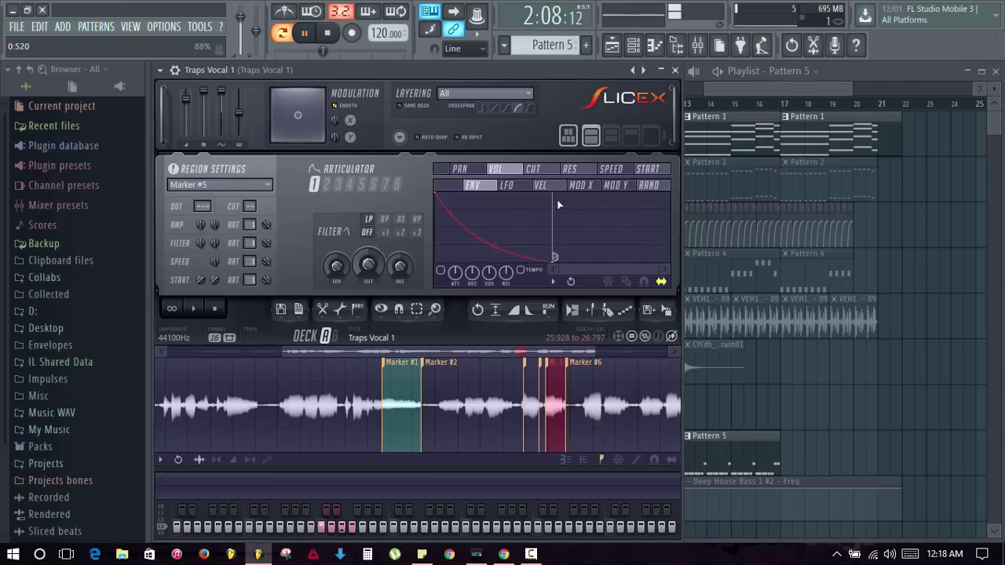
click(674, 70)
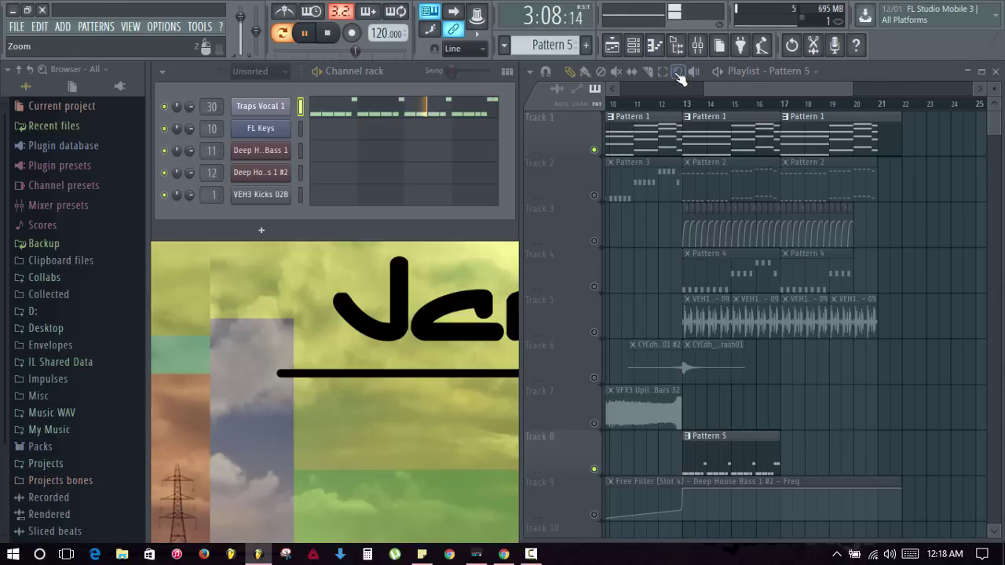
key(space)
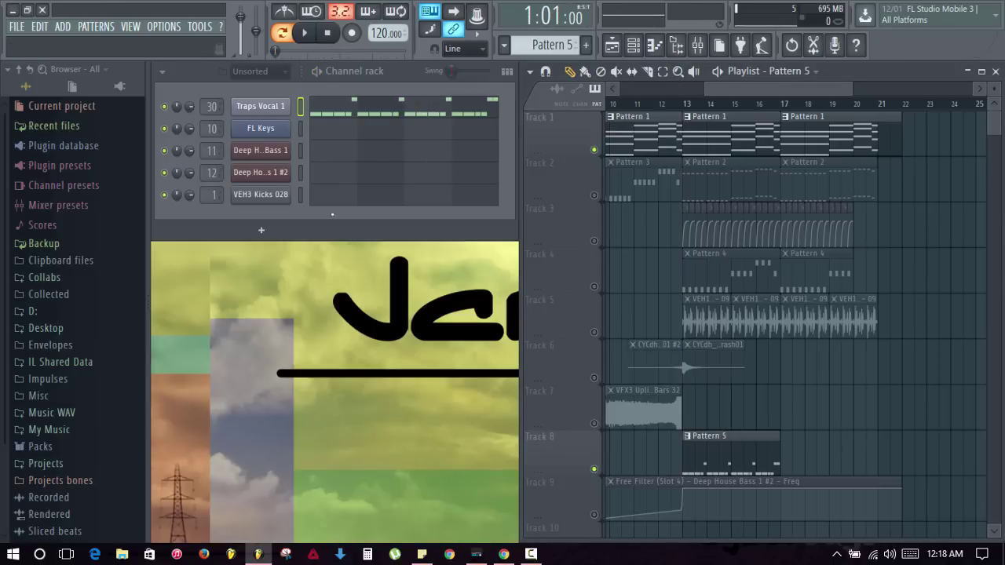
Enable the volume envelope for Marker #5 in Slicex, set the tension between points 1 and 2 to 100%, and audition the pattern
click(279, 110)
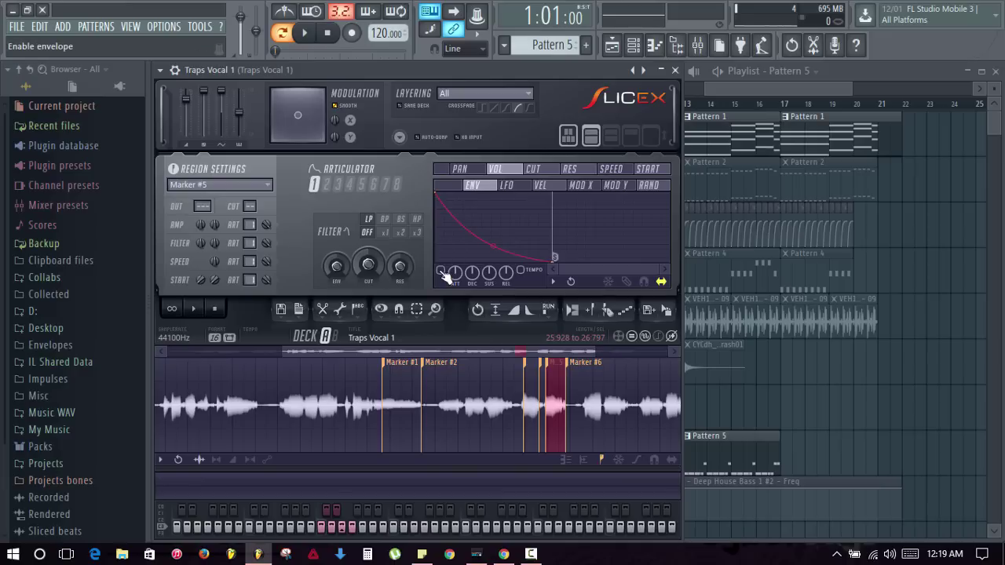
key(space)
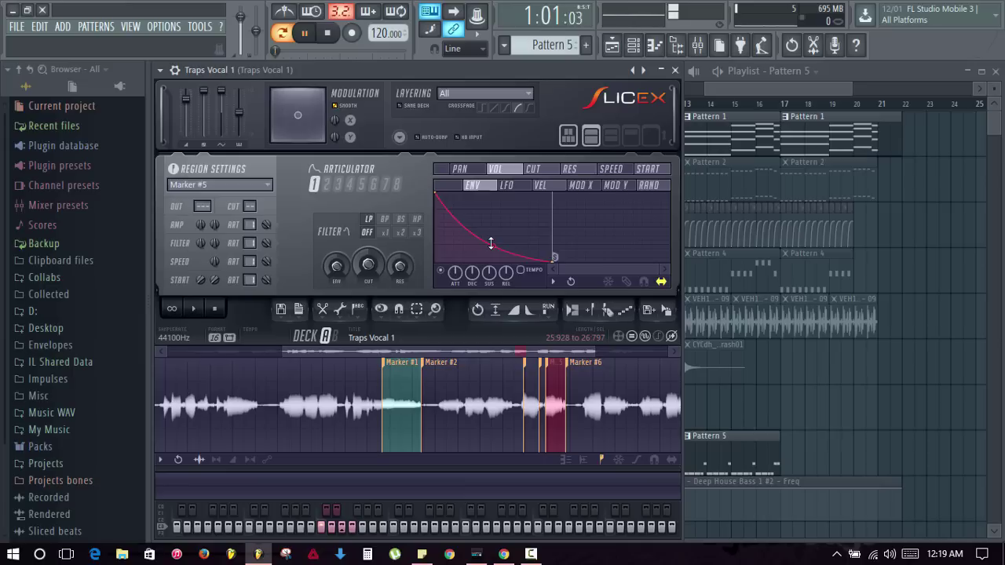
key(space)
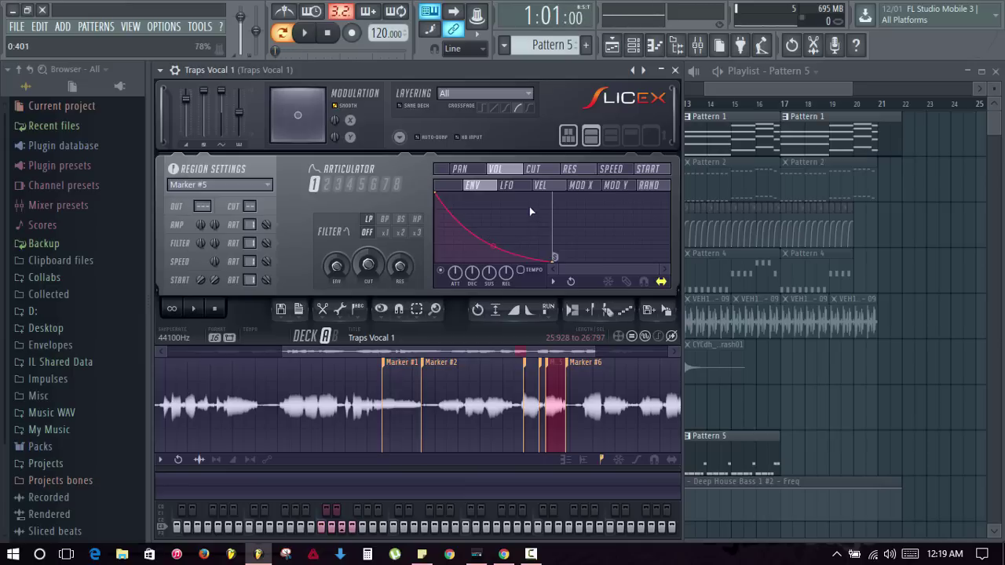
drag(492, 246, 492, 196)
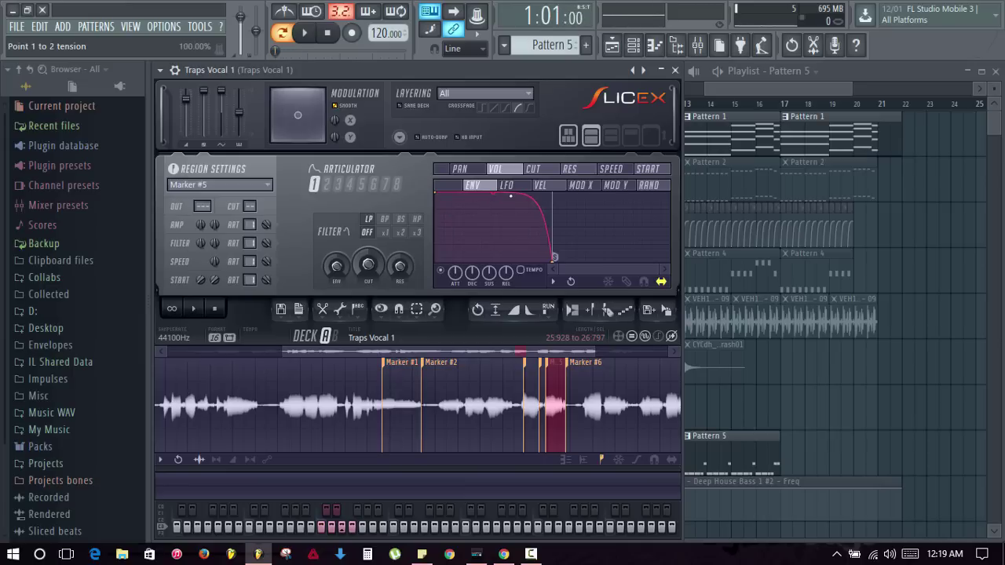
key(space)
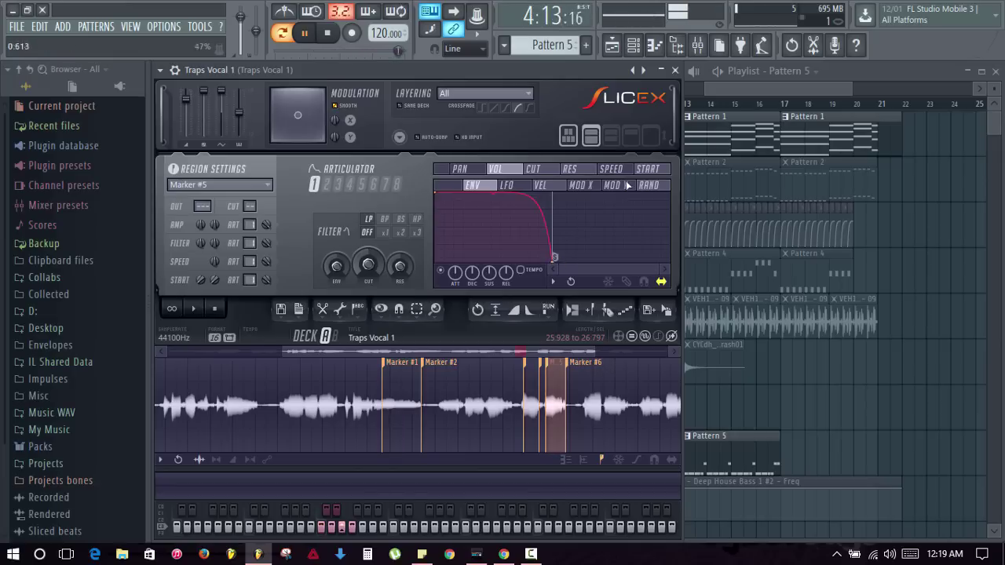
click(675, 71)
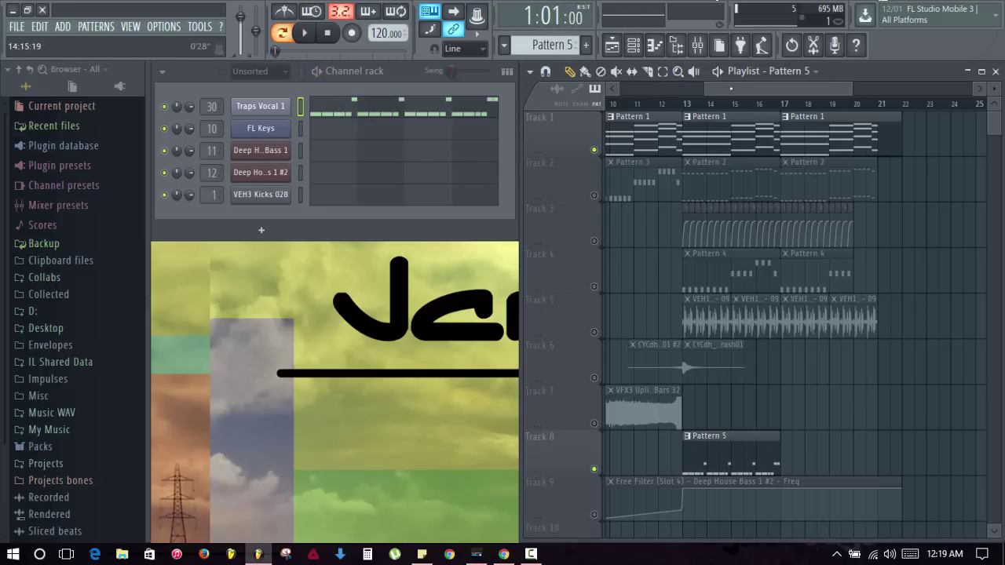
Load Fruity Balance into the first effect slot of the Traps Vocal 1 mixer track
click(697, 45)
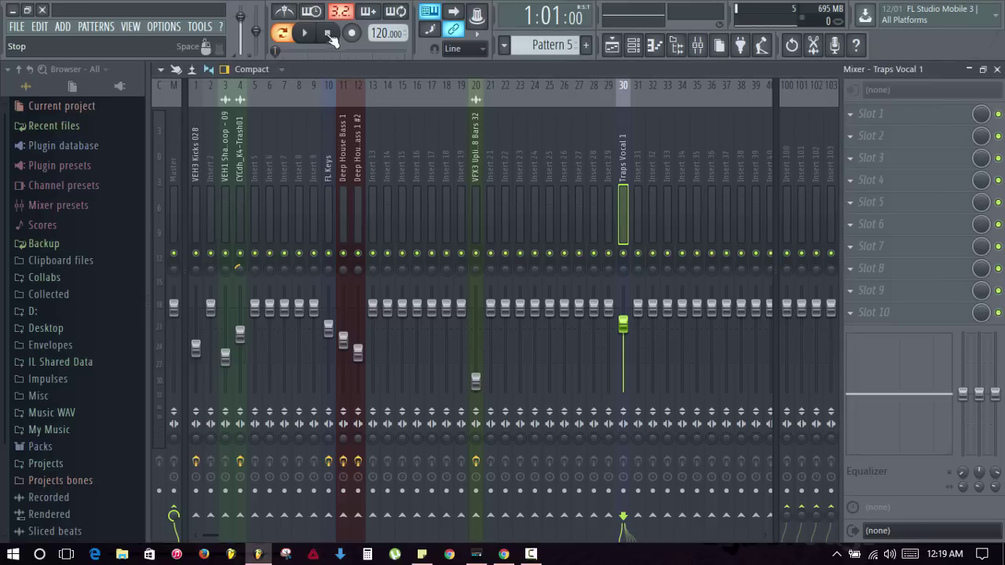
click(305, 33)
key(space)
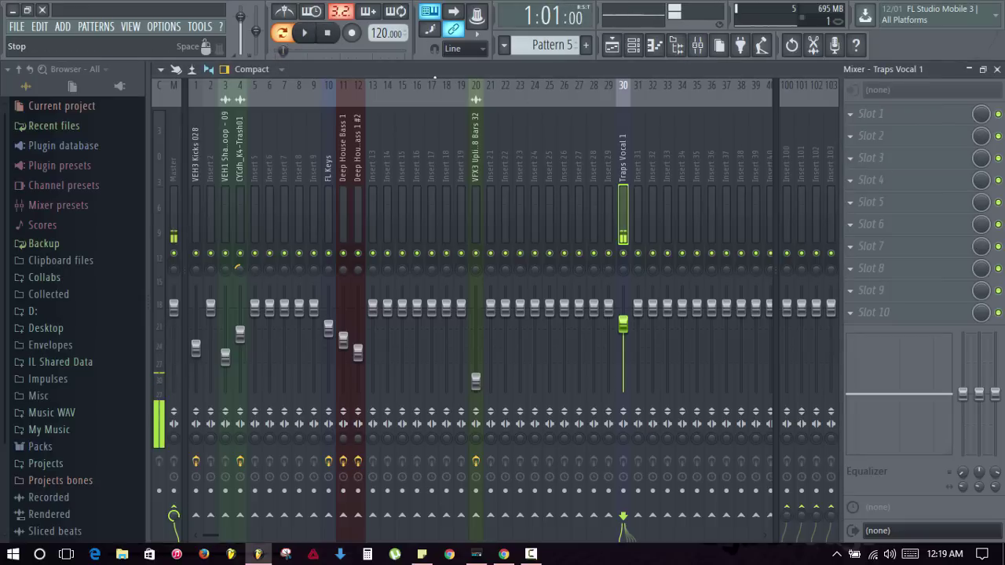
click(851, 114)
click(840, 155)
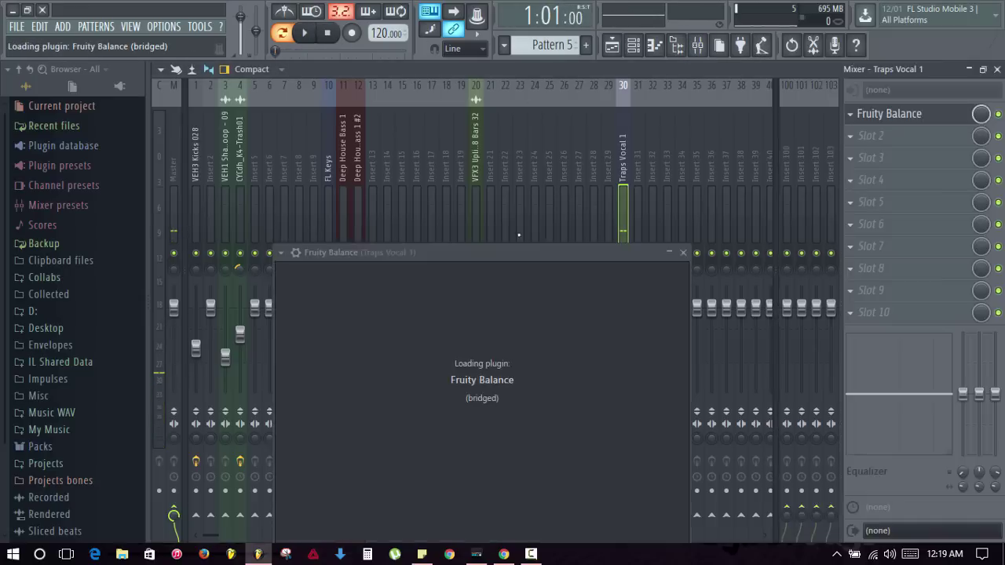
Link the Fruity Balance volume to the internal controller "Balance - FL Keys - Volume"
right_click(429, 278)
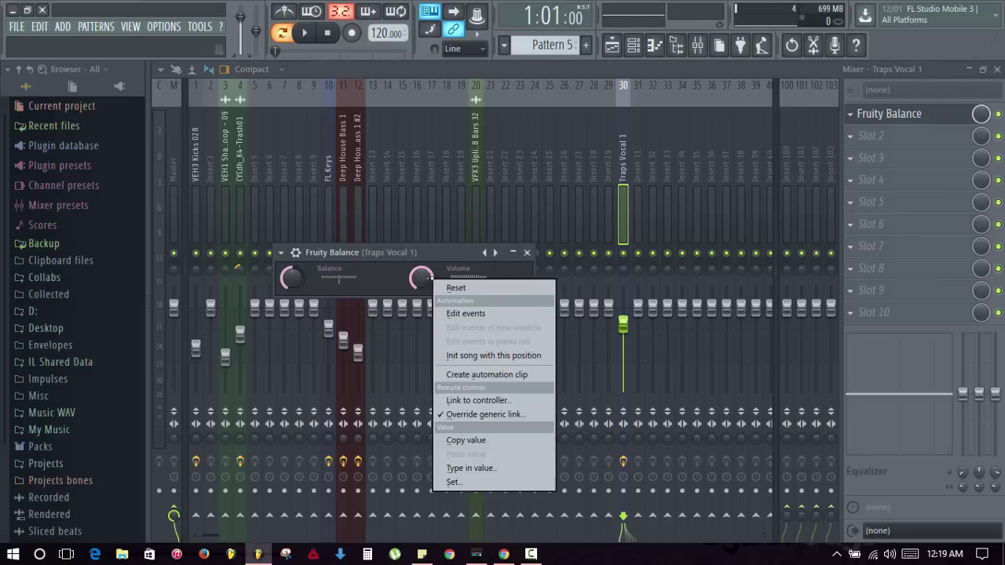
click(479, 400)
click(472, 280)
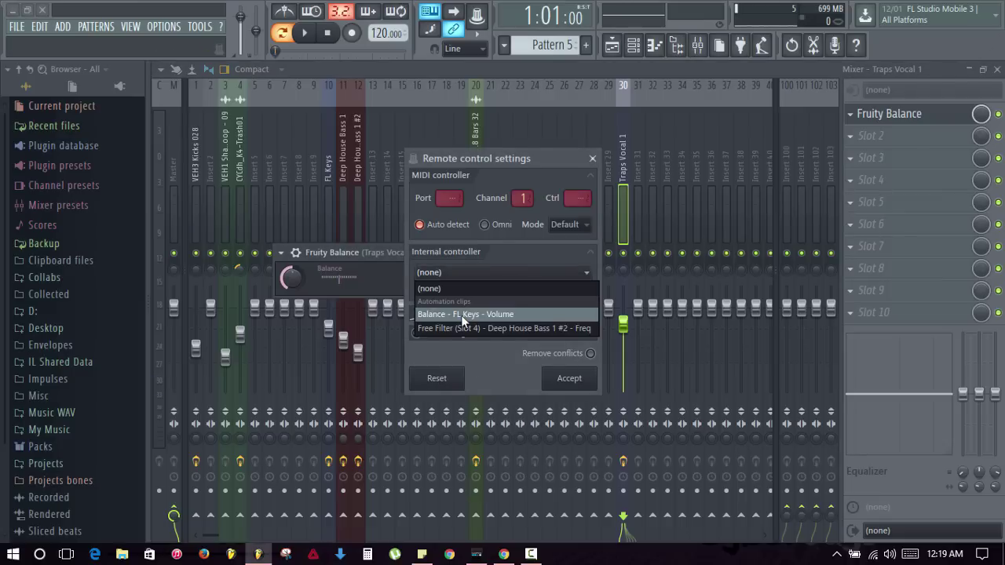
click(477, 314)
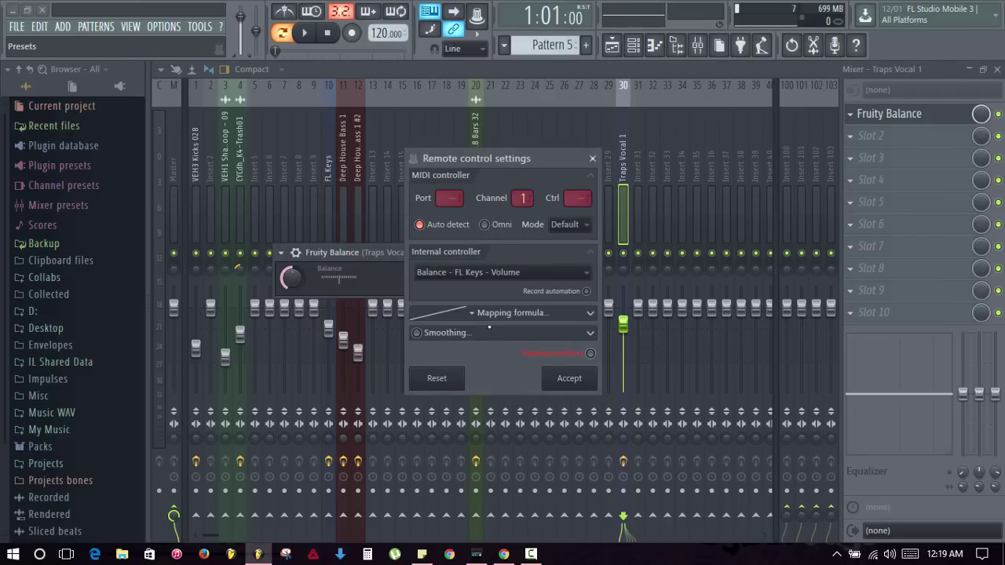
click(568, 379)
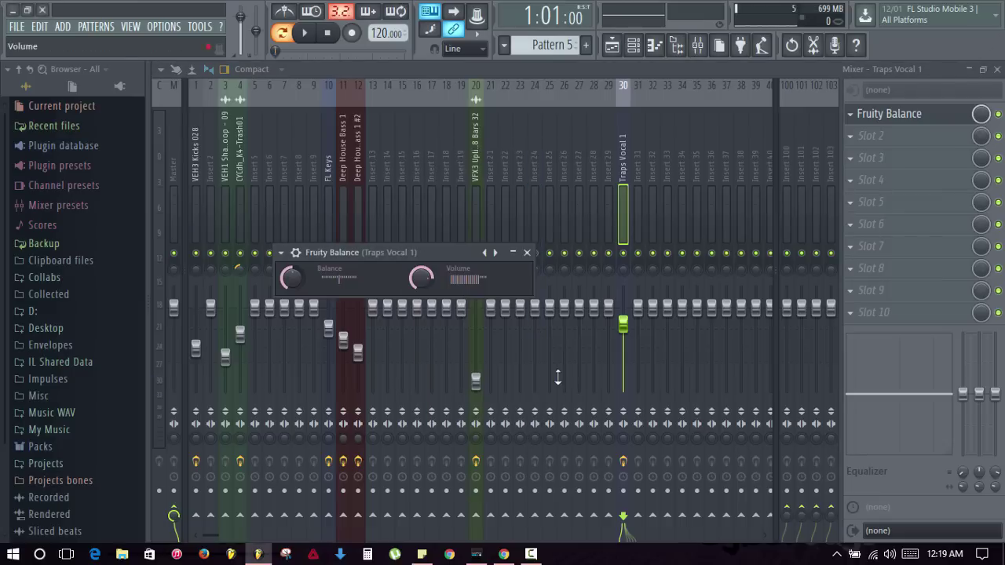
Add Fruity Delay 2 to slot 2 of the Traps Vocal 1 mixer track and audition the delayed vocal chops
click(853, 136)
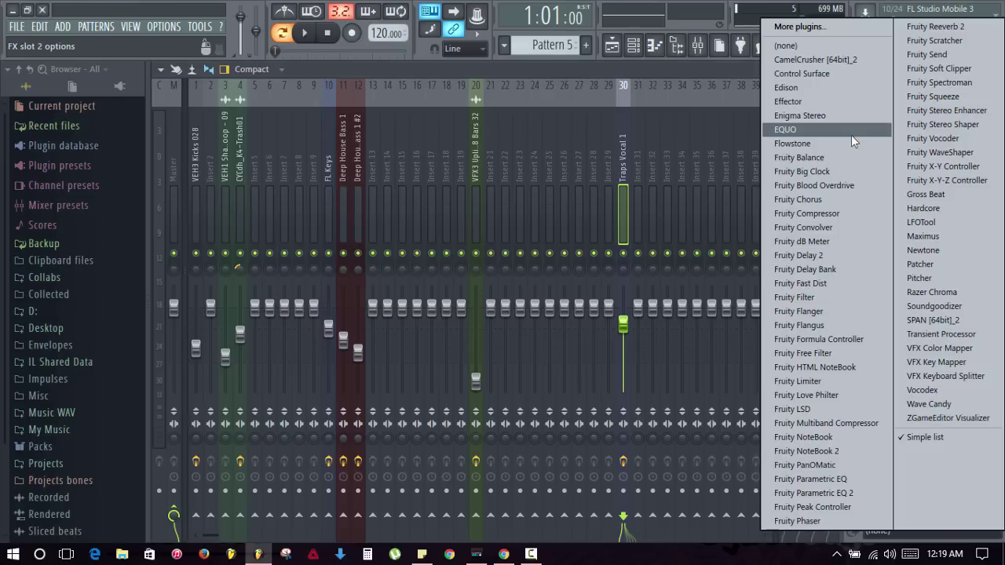
click(799, 255)
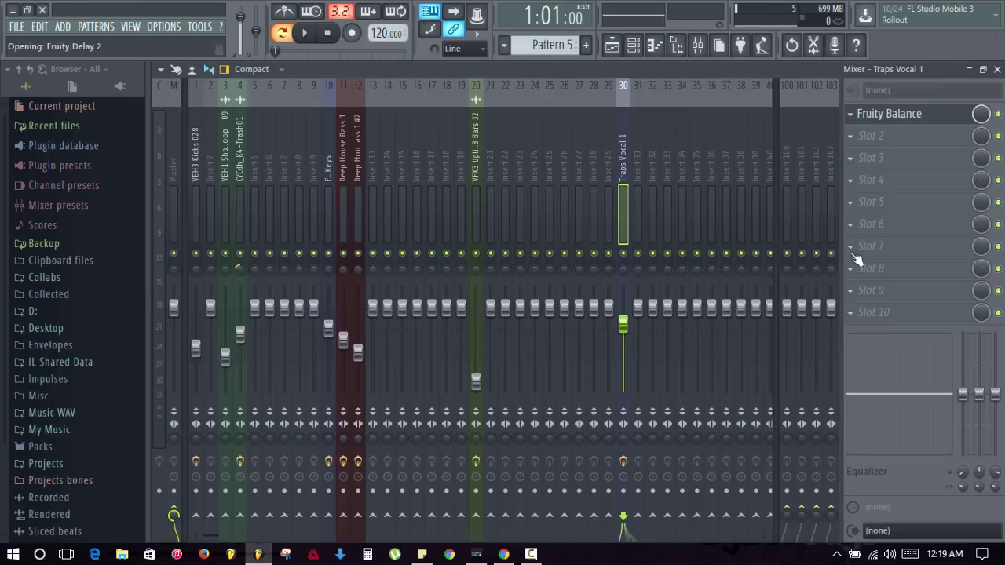
drag(455, 272, 457, 190)
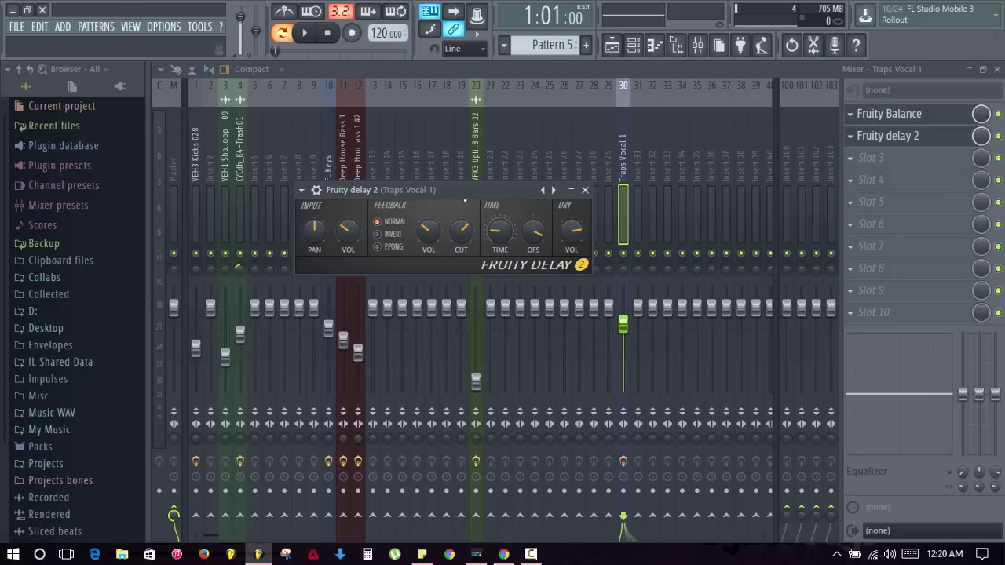
key(space)
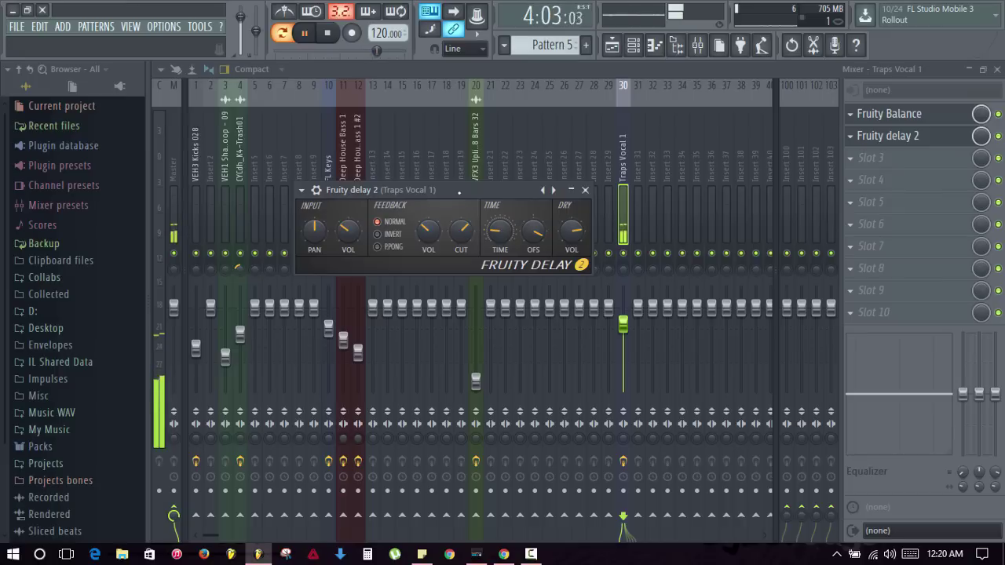
key(space)
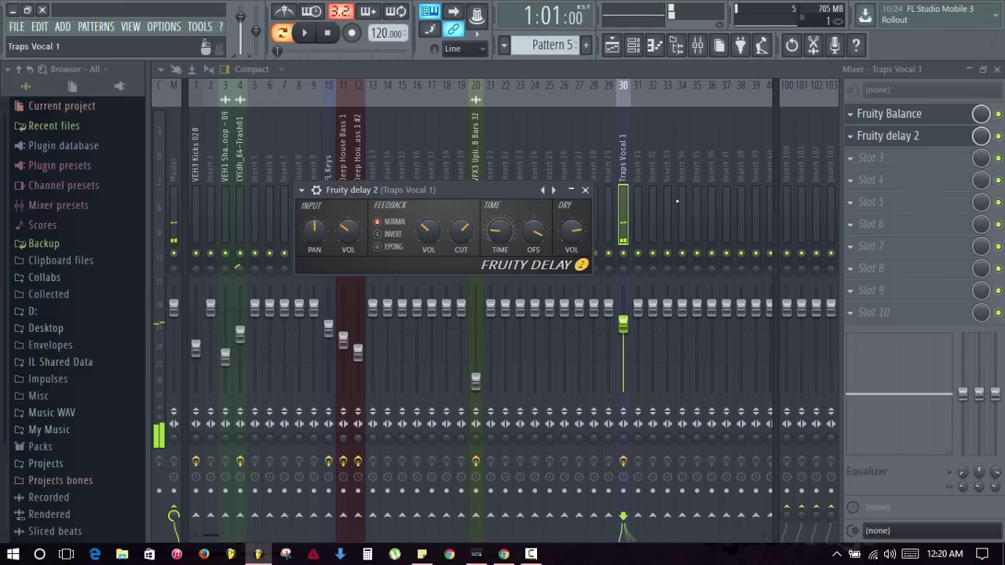
Add Fruity Reeverb 2 to slot 3 of Traps Vocal 1, adjust its low cut, audition the vocal, and close the effects and mixer
click(858, 160)
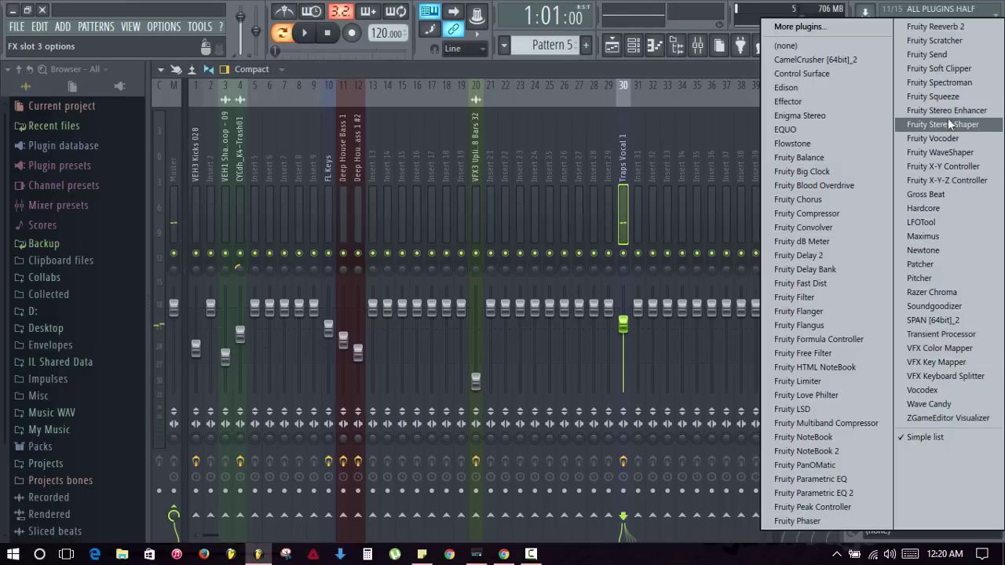
click(936, 27)
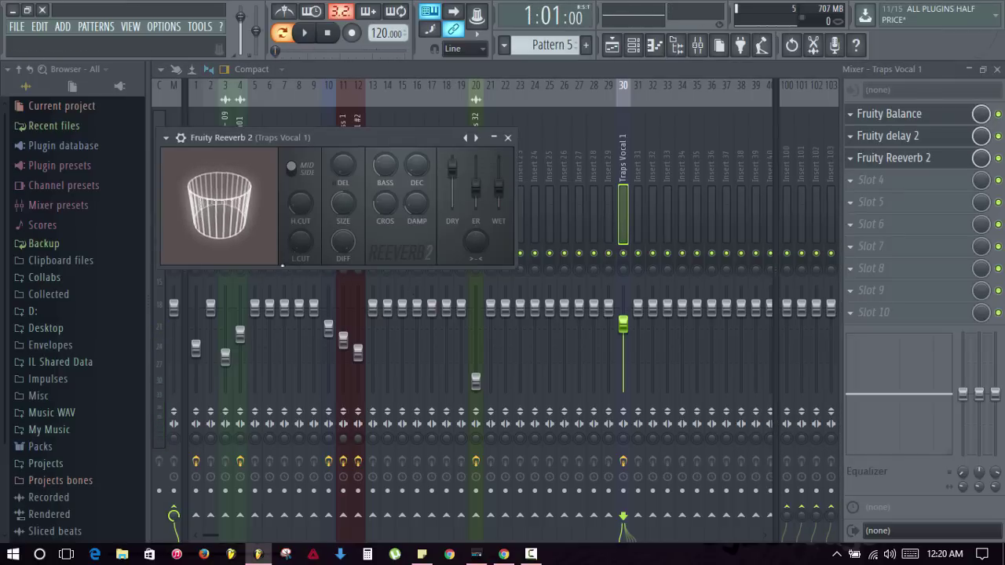
drag(301, 242, 301, 193)
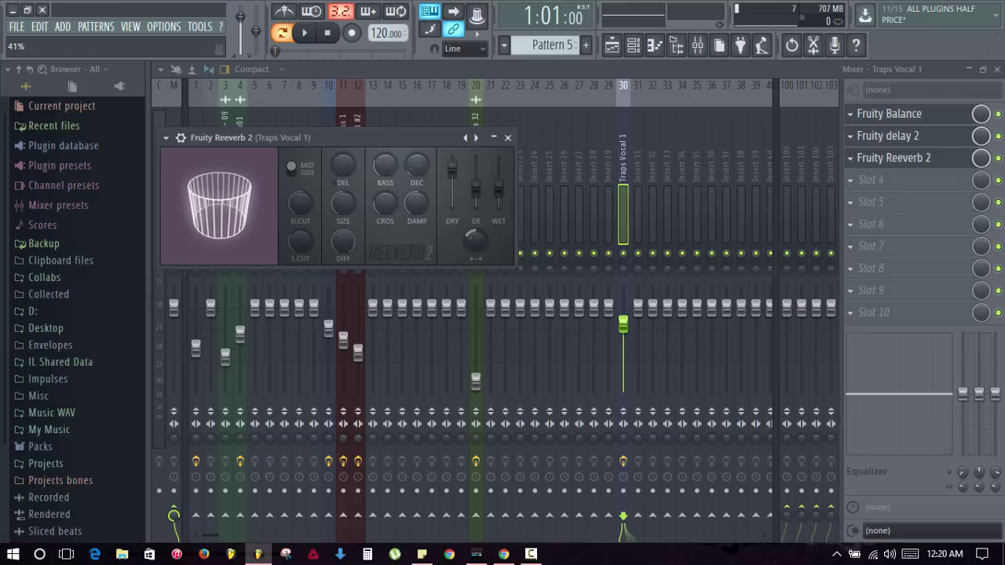
key(space)
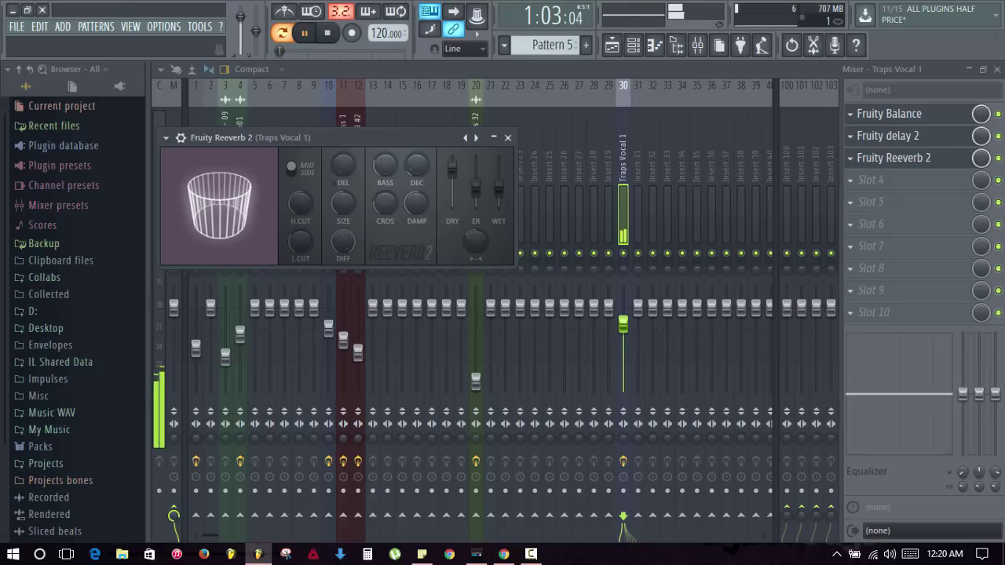
key(space)
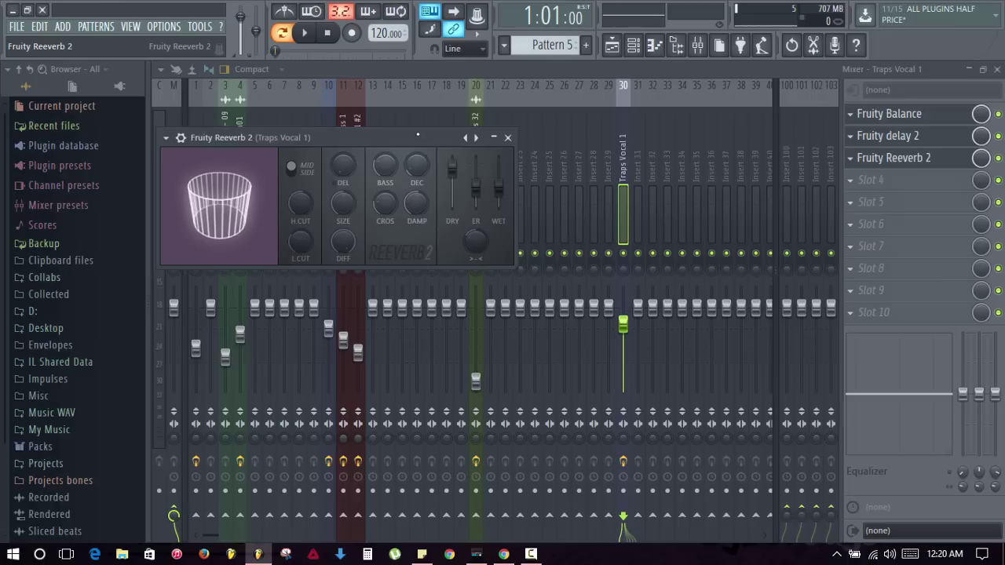
key(space)
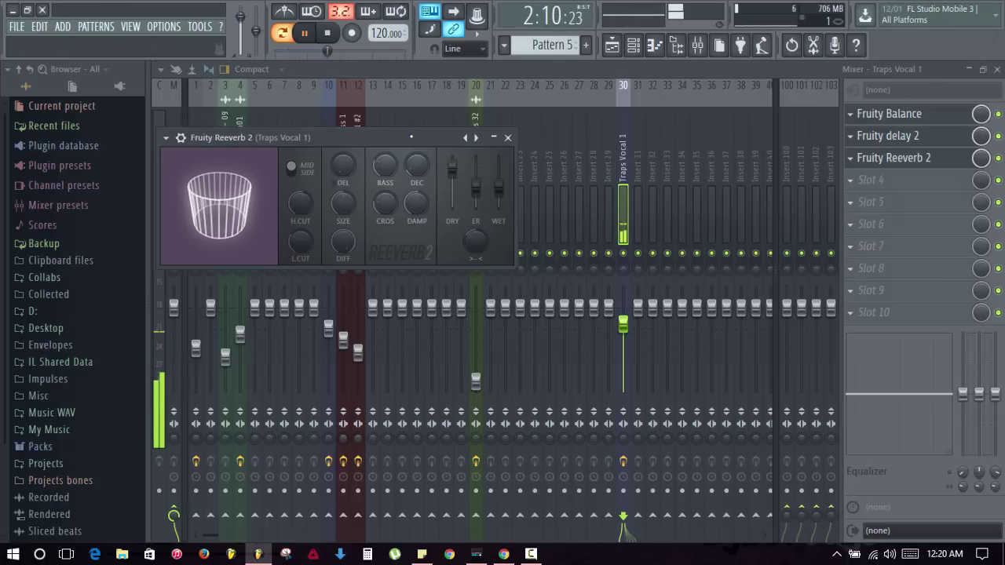
click(508, 138)
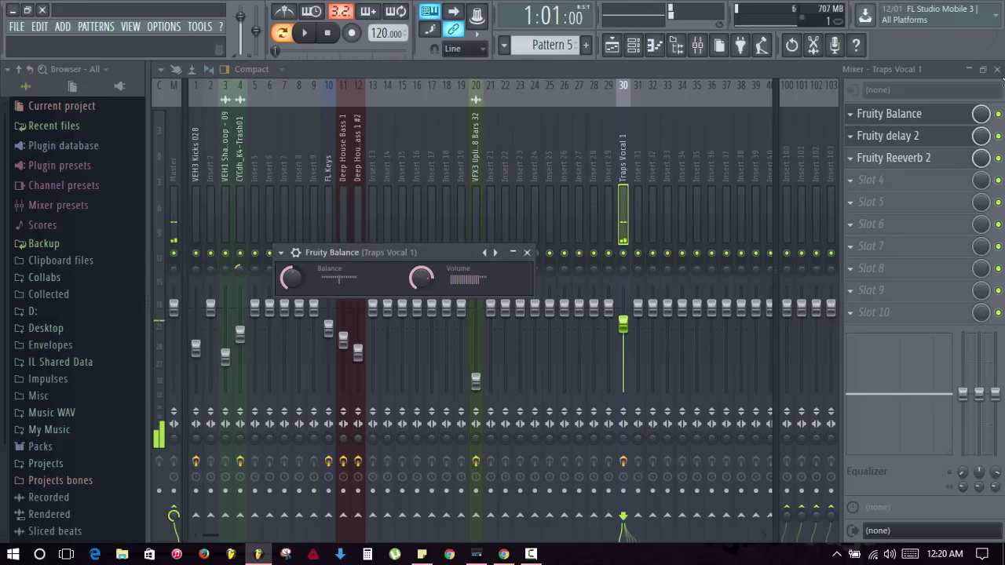
click(527, 253)
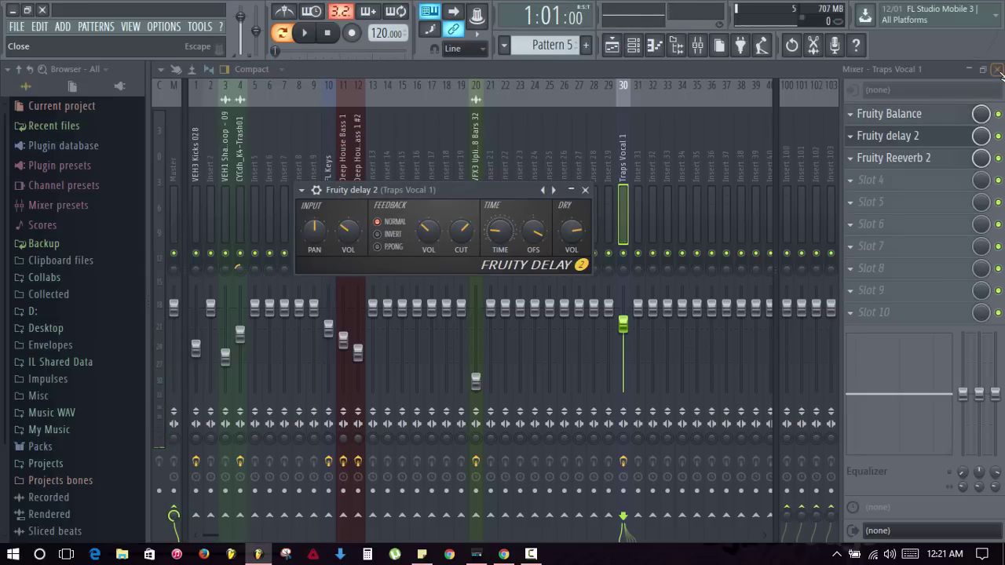
click(999, 71)
click(585, 190)
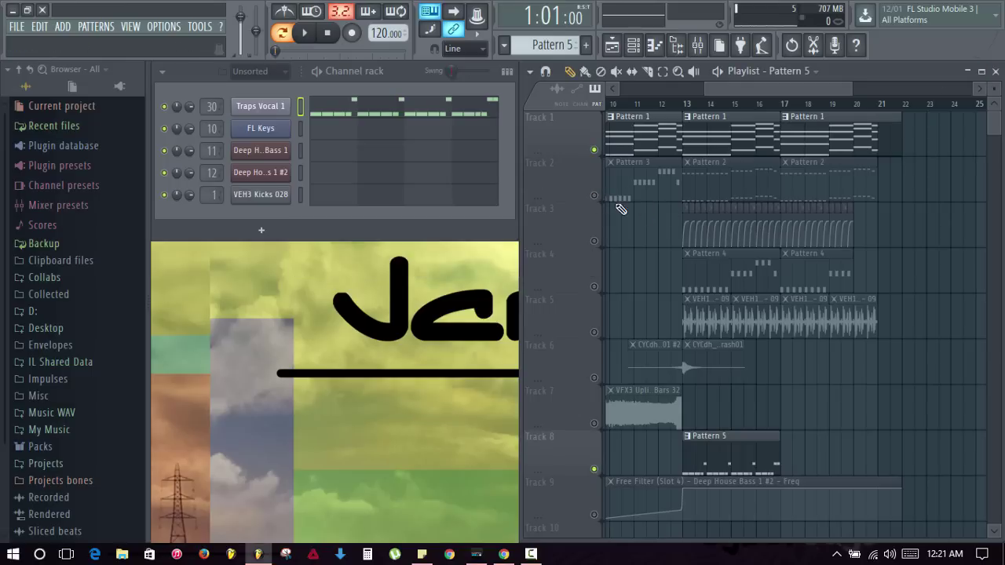
Play the song from bar 13 and place a second Pattern 5 clip at bar 17 on Track 8
click(686, 103)
key(space)
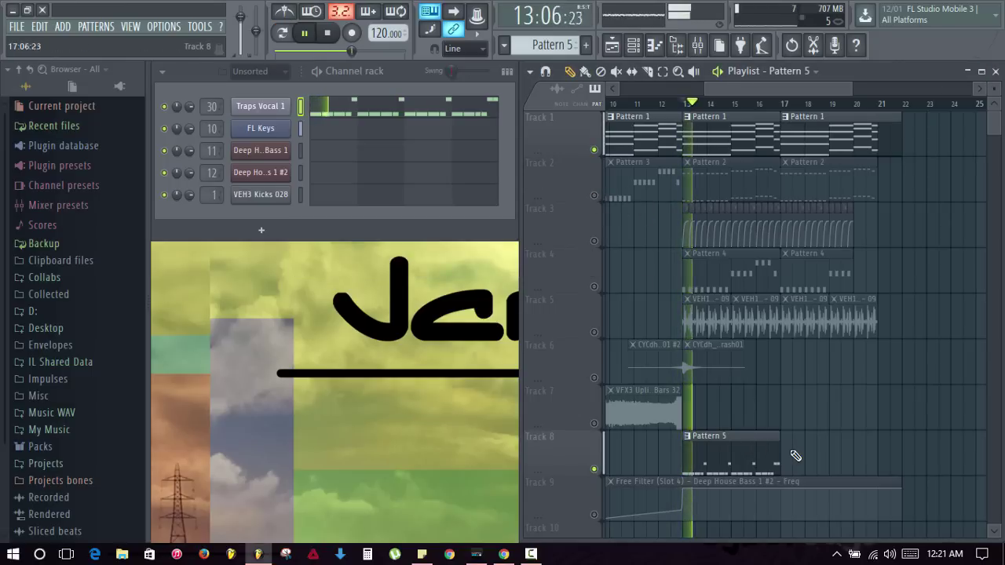
click(785, 456)
key(space)
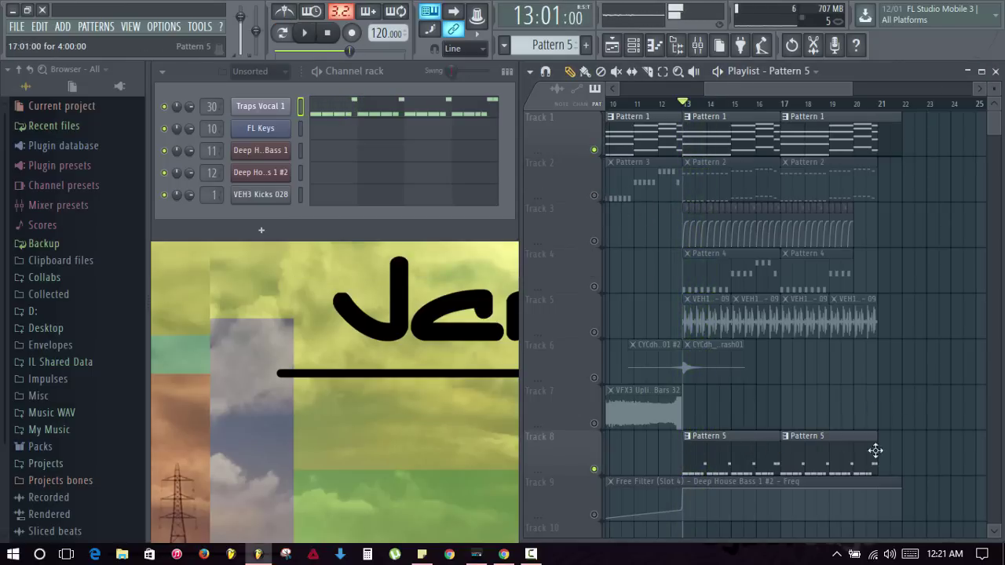
Unmute Track 3's volume automation and listen to it with the chords and vocal chops from bar 13
click(595, 242)
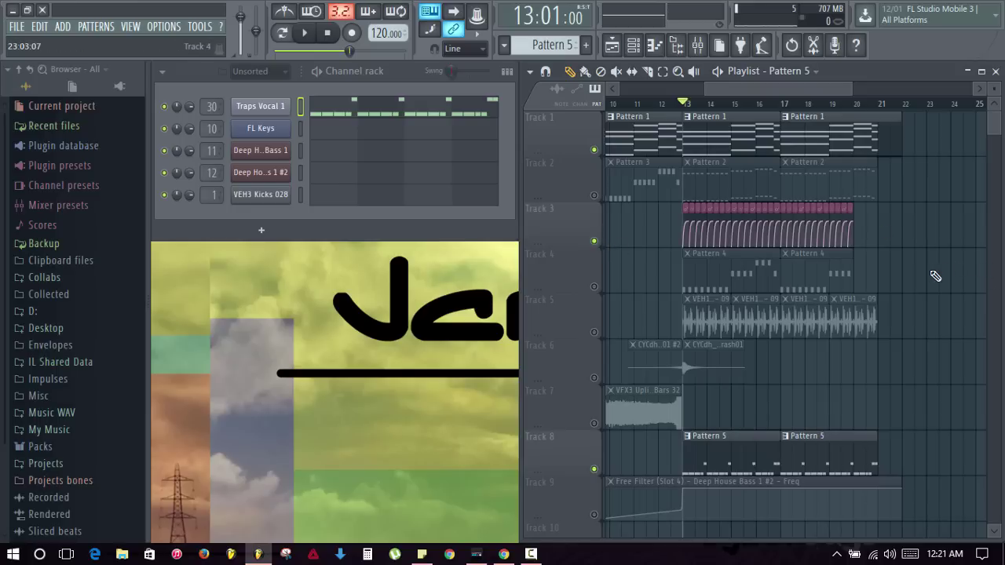
key(space)
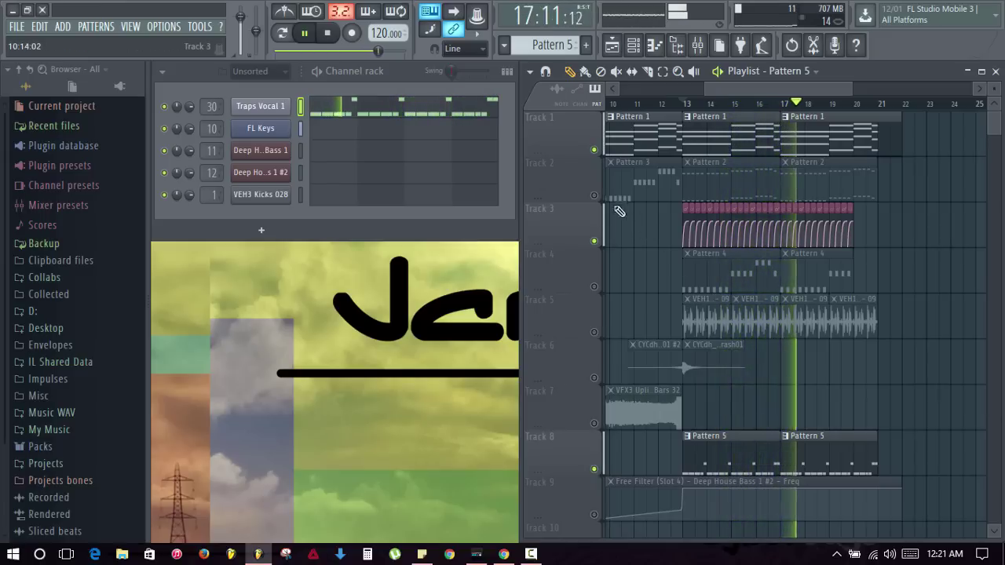
key(space)
Unmute all the remaining playlist tracks and play the full arrangement from bar 5
right_click(595, 242)
right_click(595, 242)
drag(783, 90, 700, 109)
click(704, 110)
key(space)
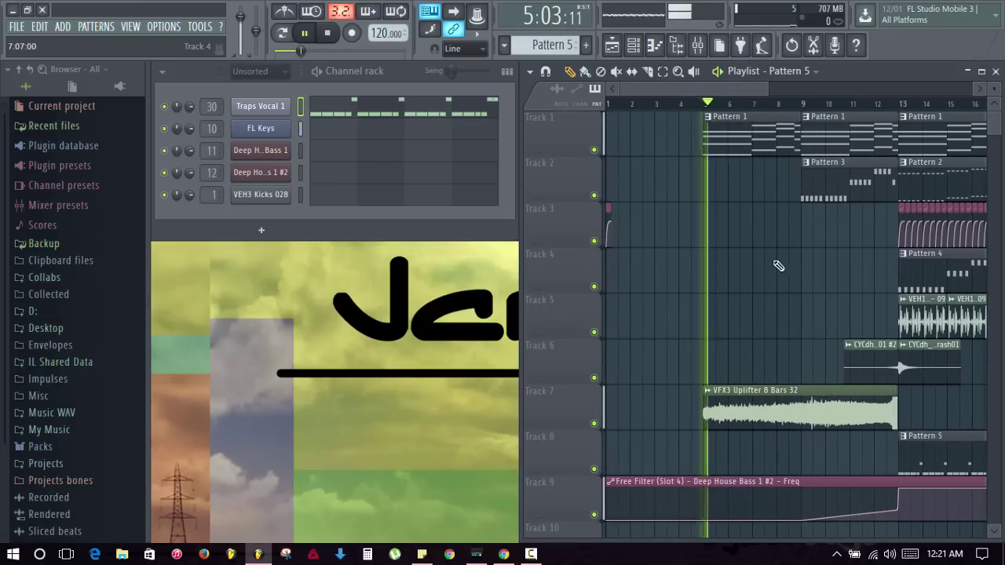
Bend the Free Filter frequency automation on Track 9 slightly downward between bars 9 and 13
drag(760, 88, 826, 88)
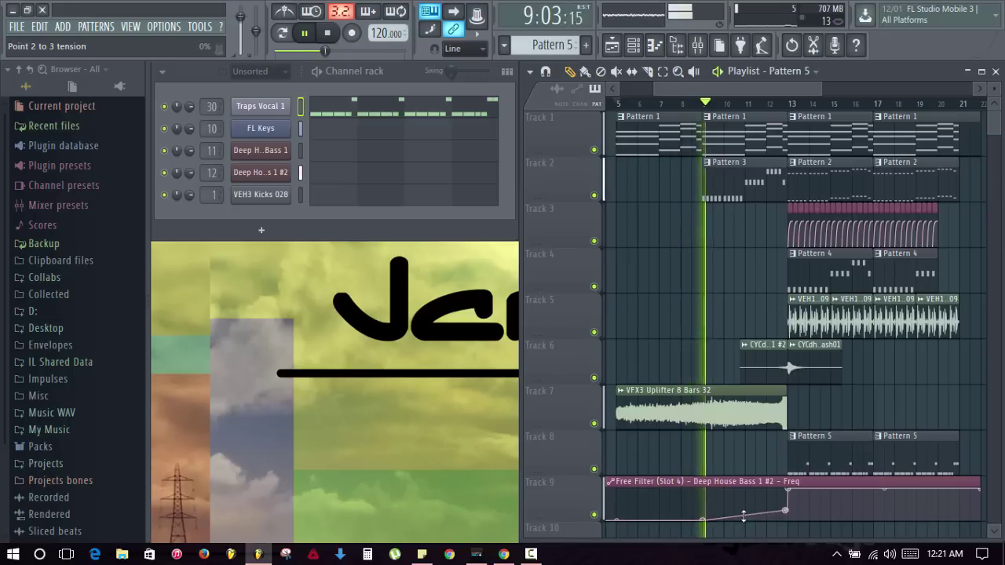
drag(744, 516, 744, 519)
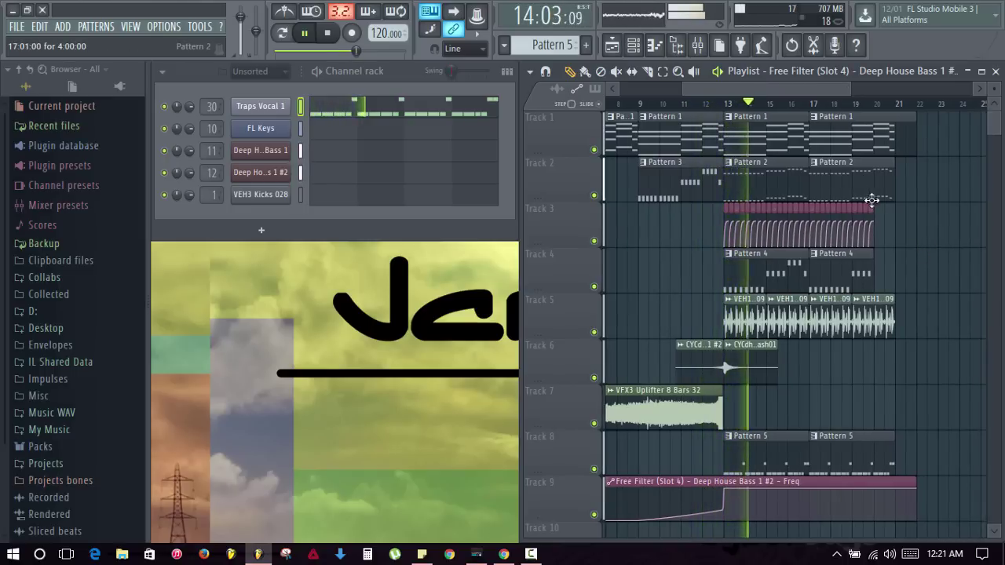
Check the Traps Vocal 1 level in the mixer while the drop plays
key(F9)
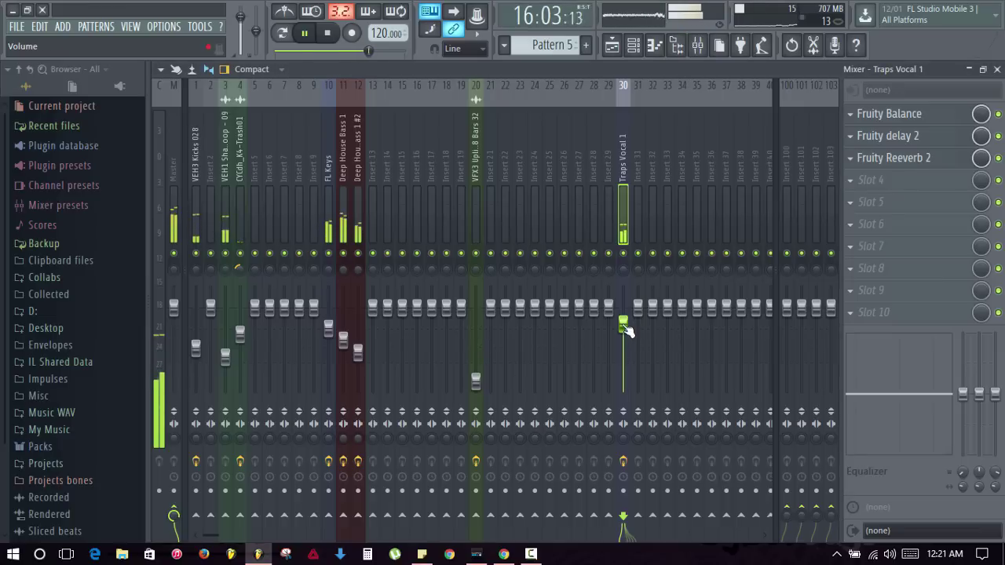
click(998, 69)
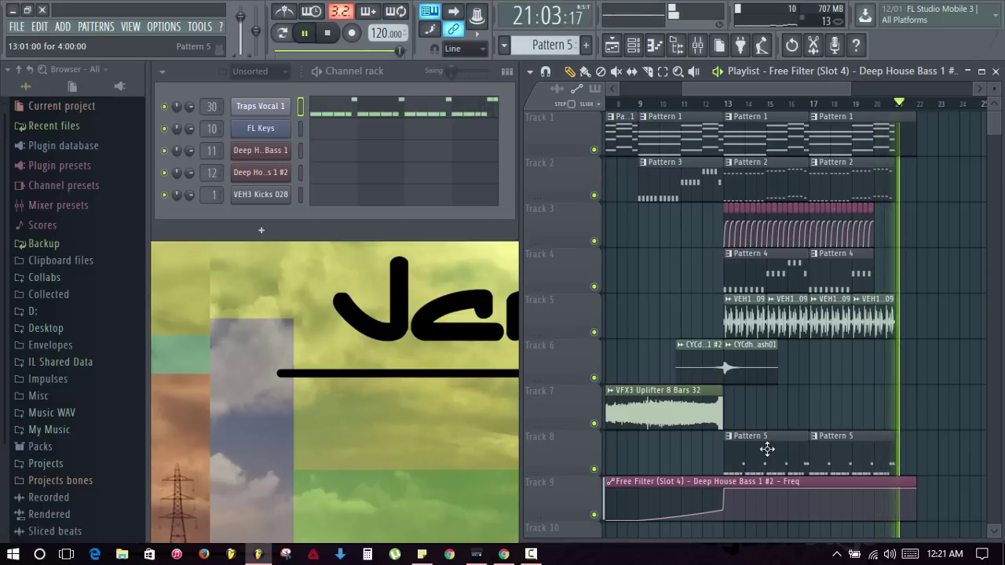
key(space)
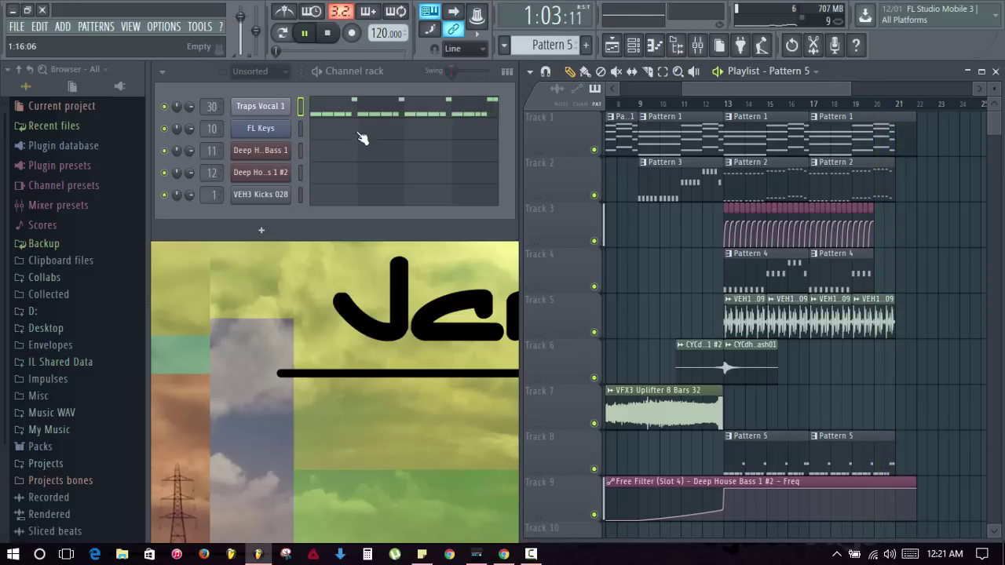
In the Traps Vocal 1 piano roll, select all Marker #1 notes and raise their velocity to about 81%
click(365, 117)
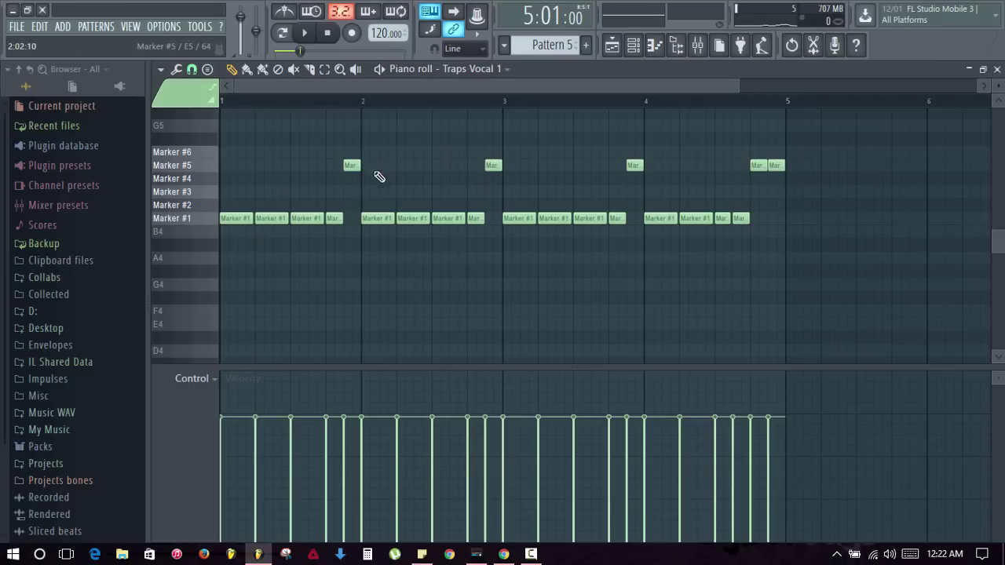
ctrl+click(189, 220)
mouse_move(189, 219)
mouse_down()
mouse_move(189, 207)
mouse_move(189, 221)
mouse_up()
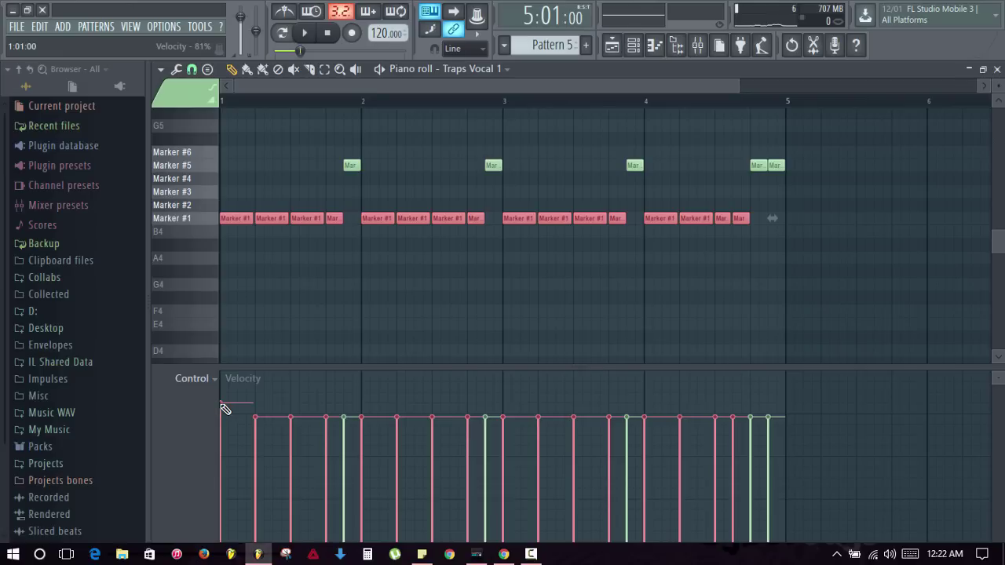
drag(336, 403, 772, 397)
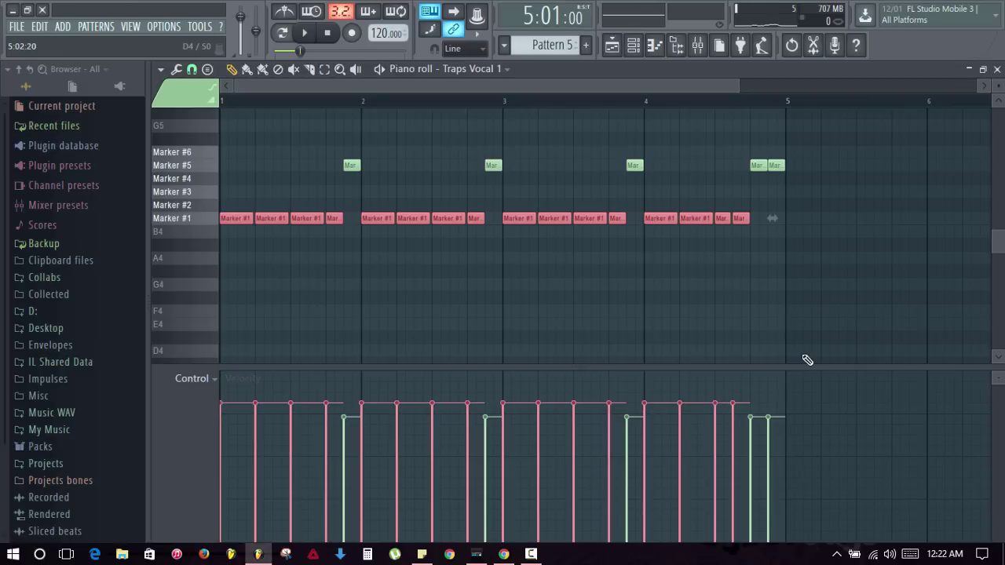
Loop Pattern 5 with recording looping enabled in playback and raise the selected Marker #1 velocities slightly further
key(space)
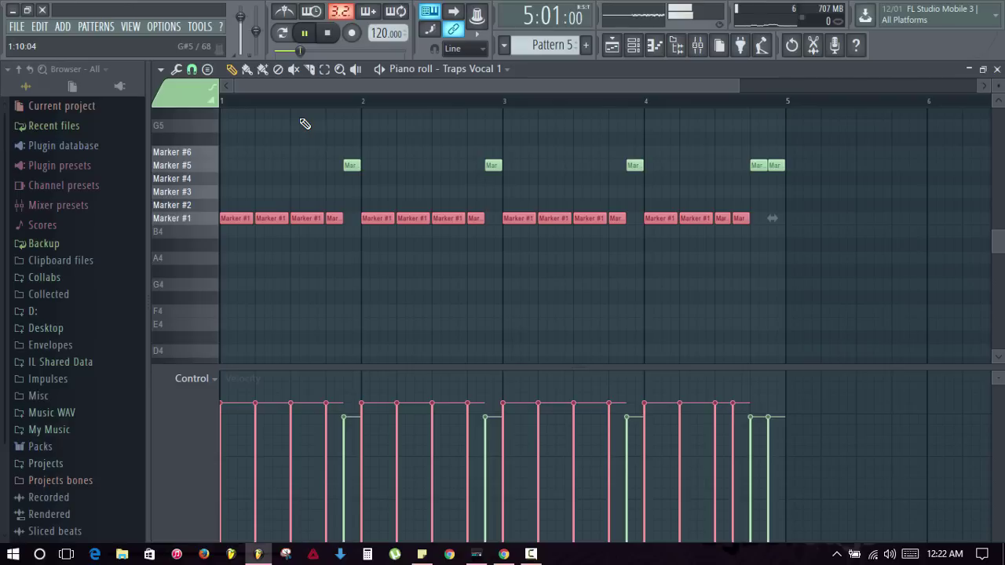
click(284, 33)
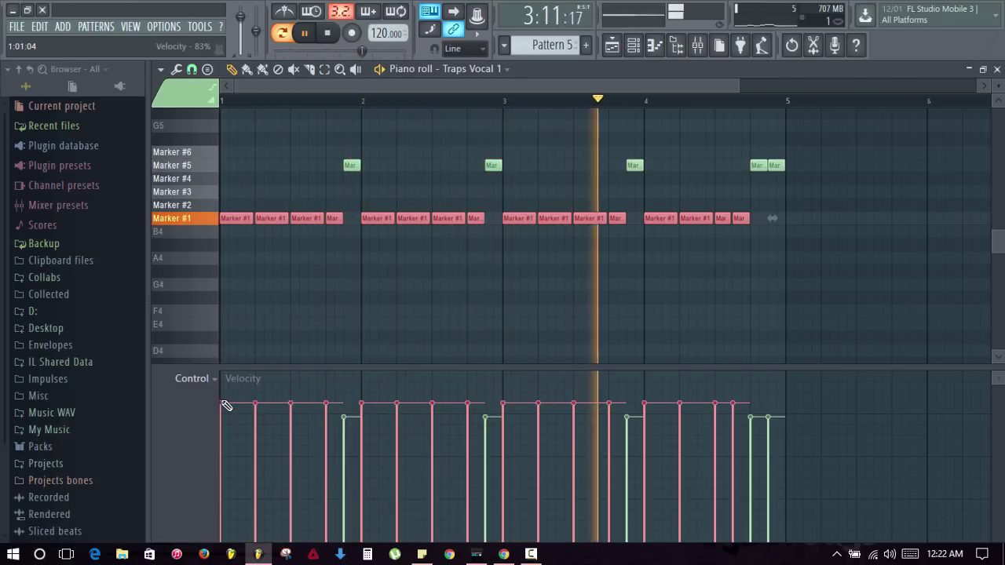
drag(221, 400, 754, 381)
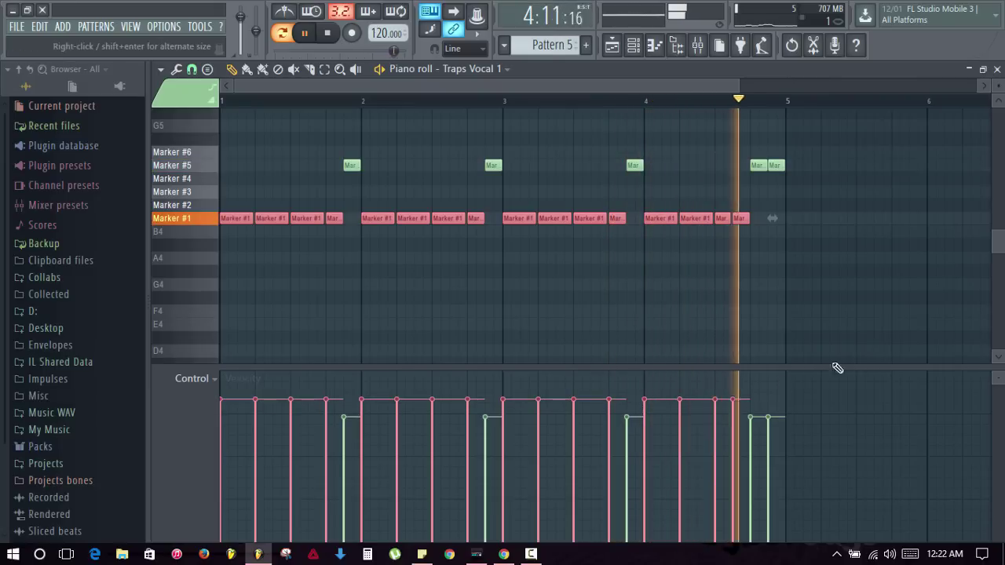
key(Escape)
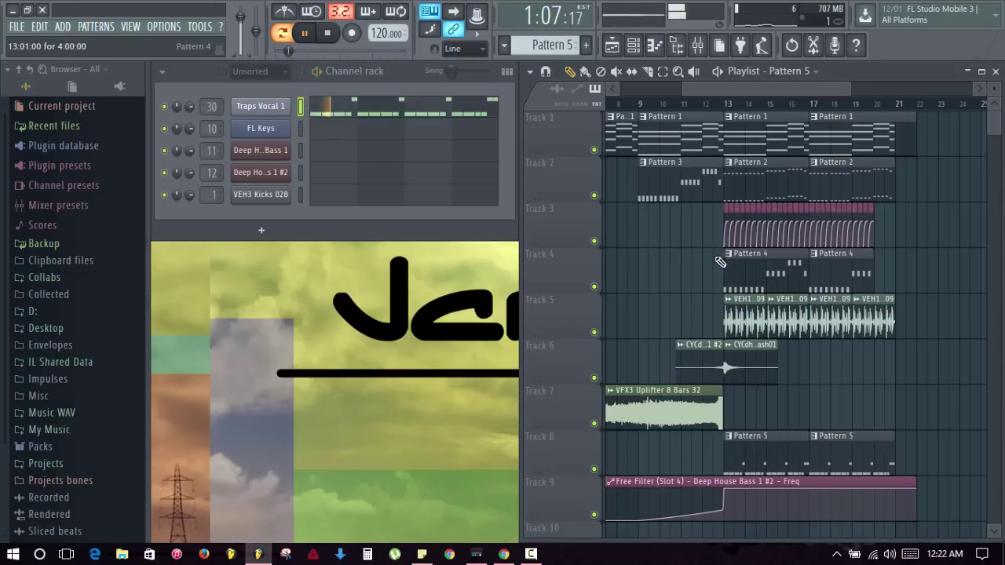
Stop playback and load Fruity Parametric EQ 2 into effect slot 4 of the Traps Vocal 1 mixer track
click(697, 45)
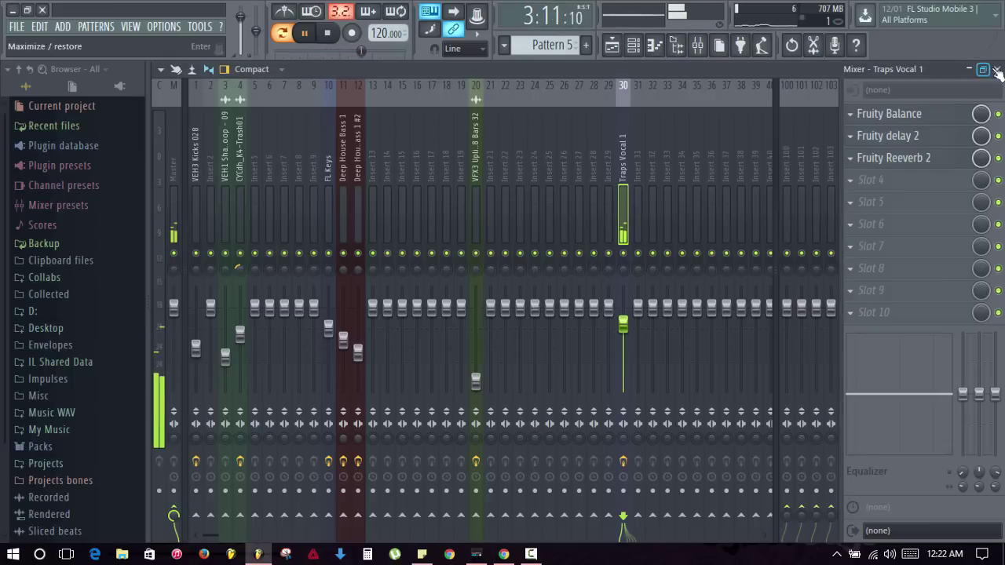
key(space)
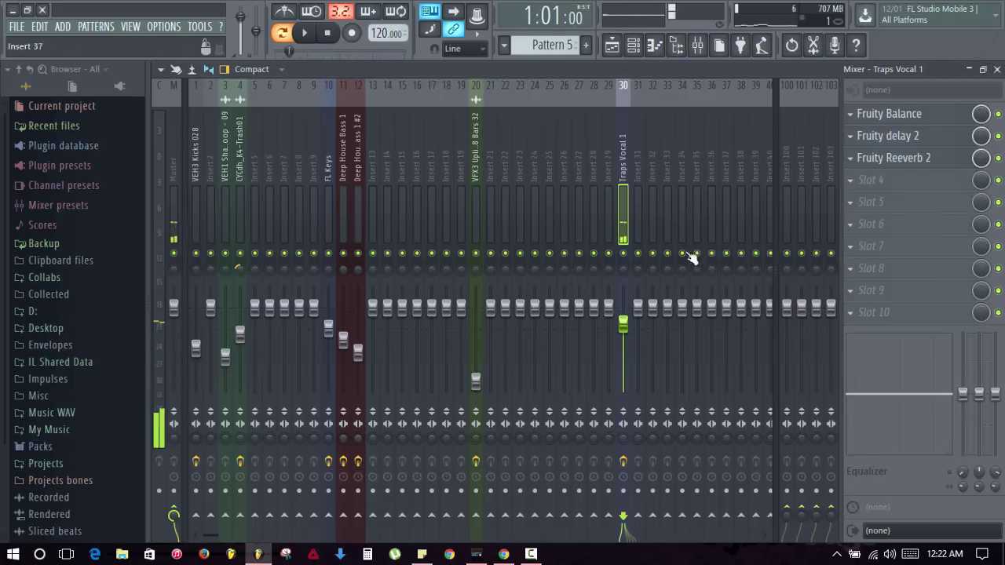
click(852, 183)
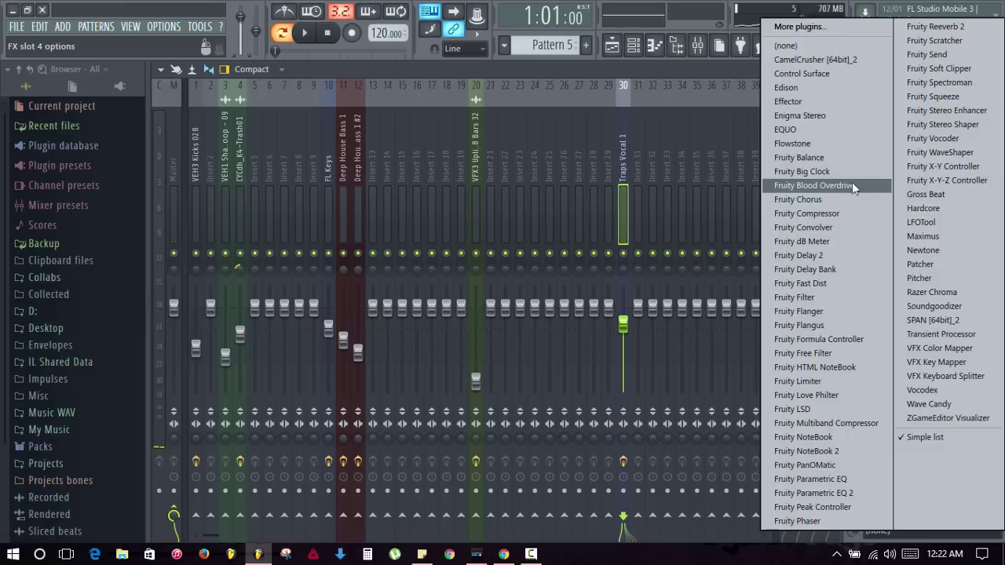
click(845, 495)
drag(384, 155, 439, 191)
Set EQ band 1 to Steep 8 and cut the lows at about 200 Hz, and pull band 2 down while listening
right_click(362, 307)
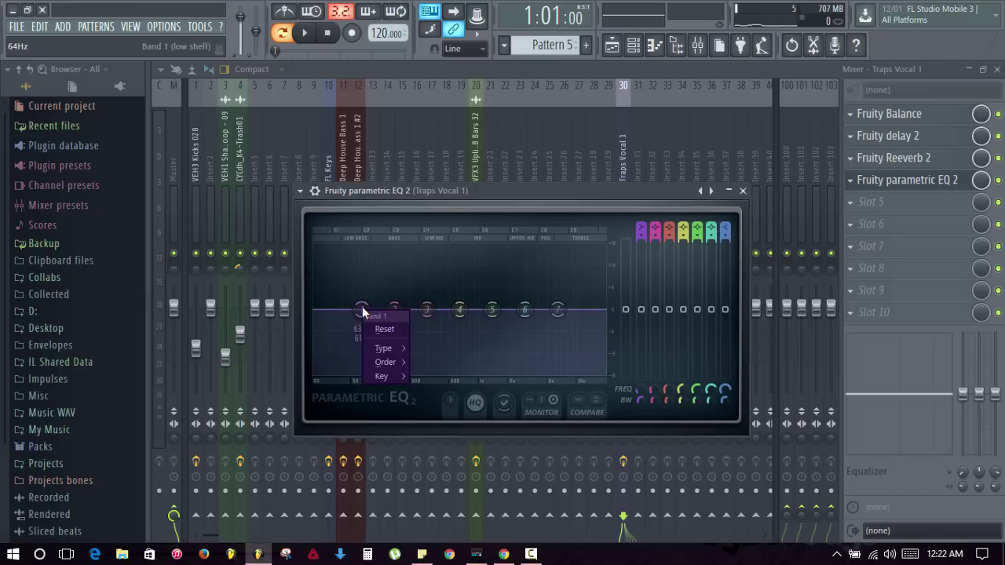
mouse_move(388, 362)
click(426, 362)
drag(372, 332, 421, 372)
key(space)
drag(394, 309, 378, 360)
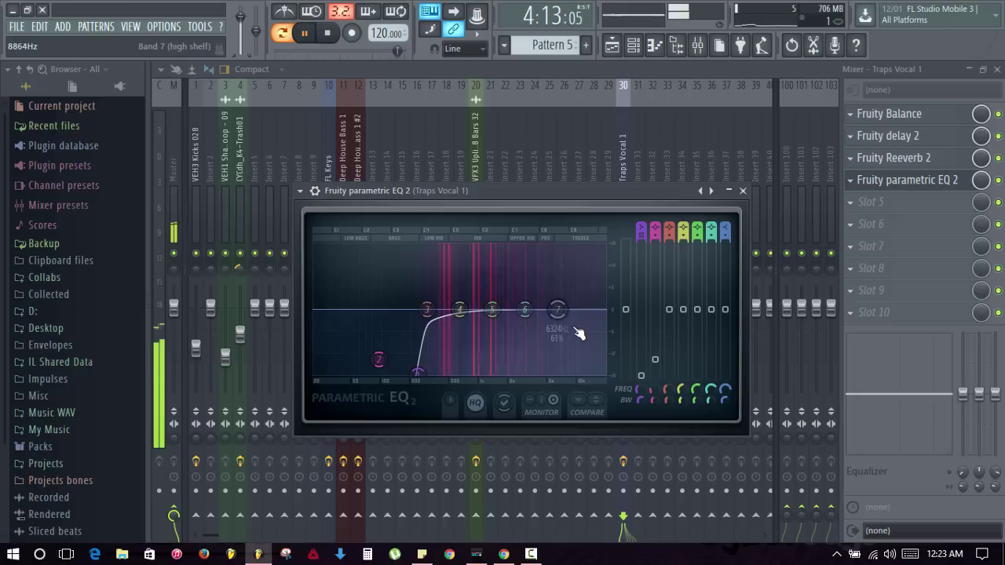
Set EQ band 7 to Steep 8 order and pull it fully down at the top of the treble range
right_click(558, 310)
mouse_move(593, 362)
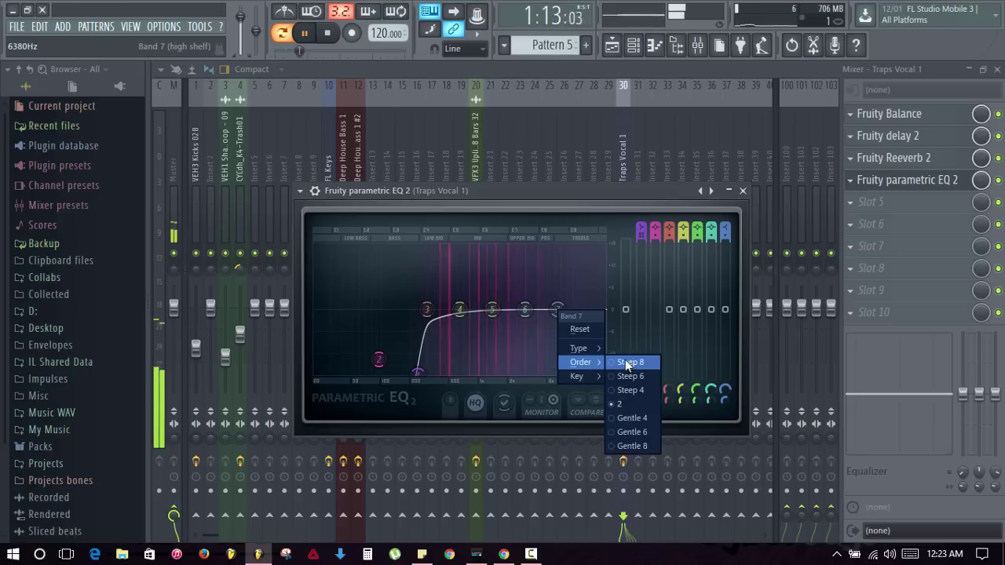
click(627, 363)
drag(559, 310, 605, 373)
Boost EQ band 6 around 8 kHz and band 5 just below it while listening to the vocal, then close the EQ
drag(525, 311, 570, 288)
drag(491, 309, 535, 312)
key(space)
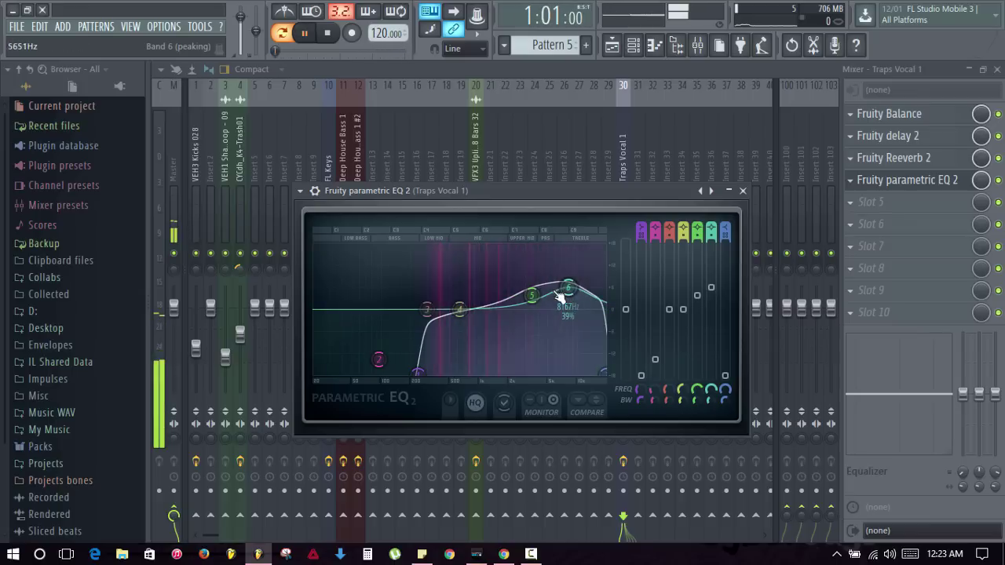
key(space)
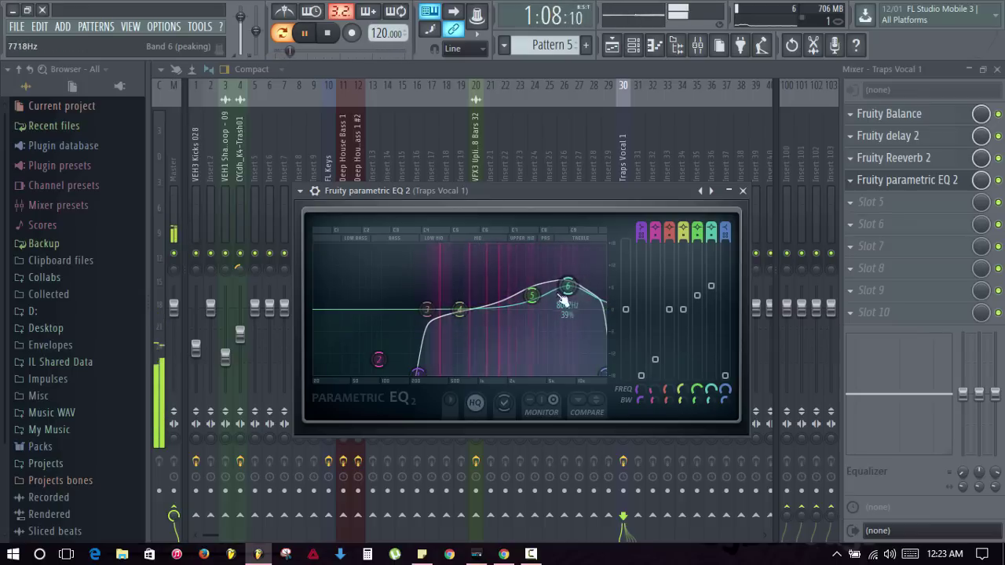
key(space)
key(Escape)
Compare the vocal chops with the parametric EQ bypassed and enabled
key(space)
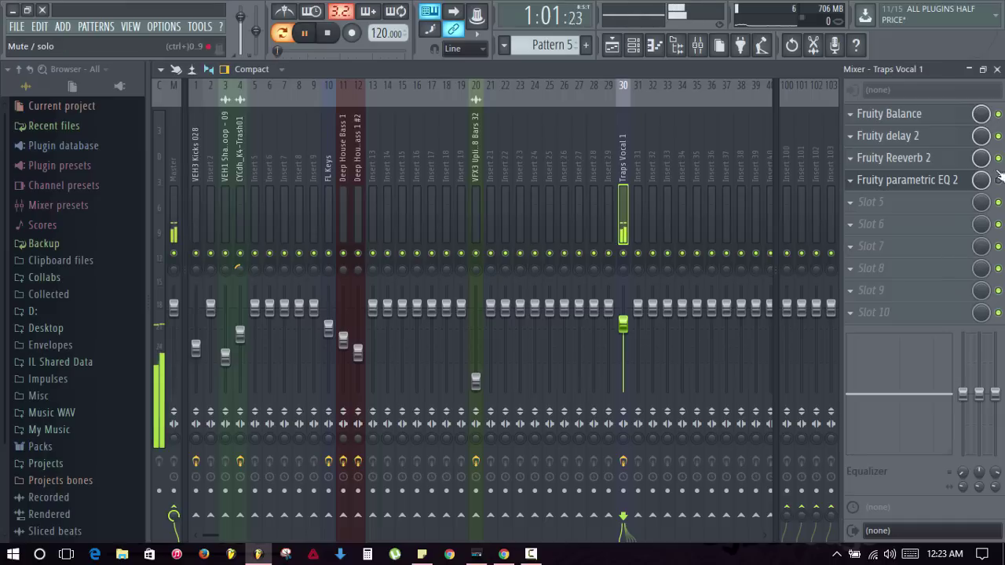
click(998, 181)
click(998, 180)
key(space)
key(space)
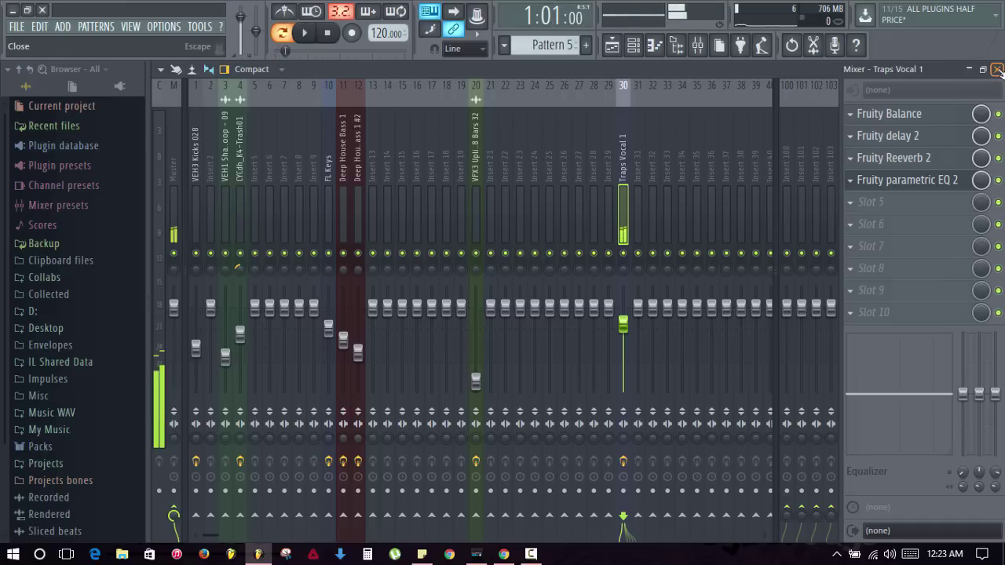
Add Fruity Free Filter to slot 5 of Traps Vocal 1 as Low pass at 16000 Hz and create a frequency automation clip
click(852, 203)
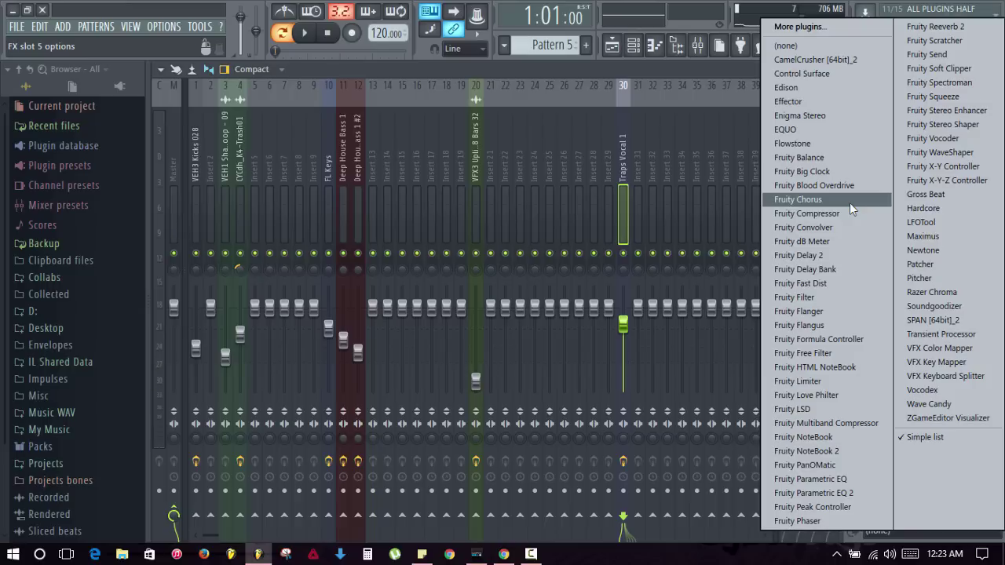
click(820, 355)
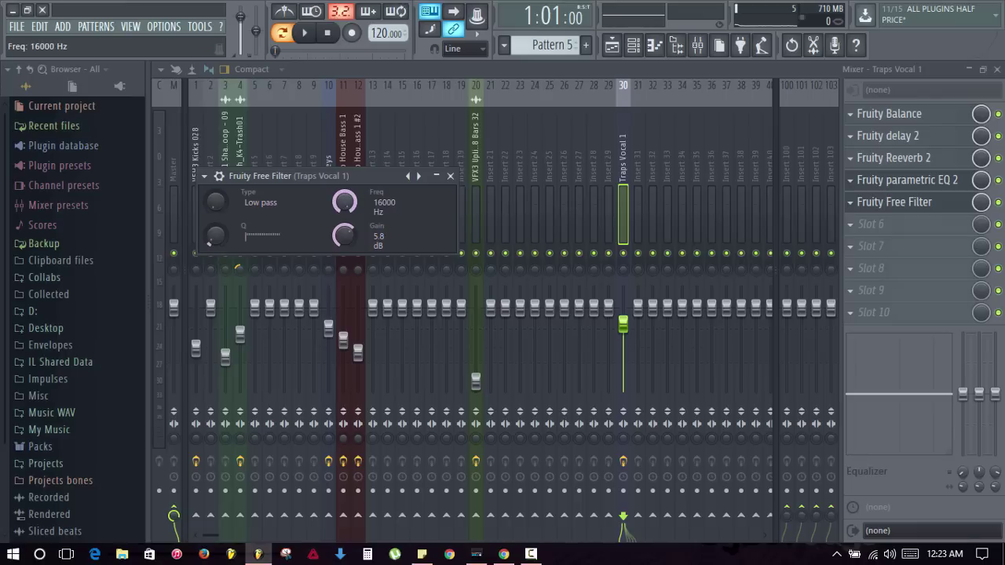
right_click(344, 203)
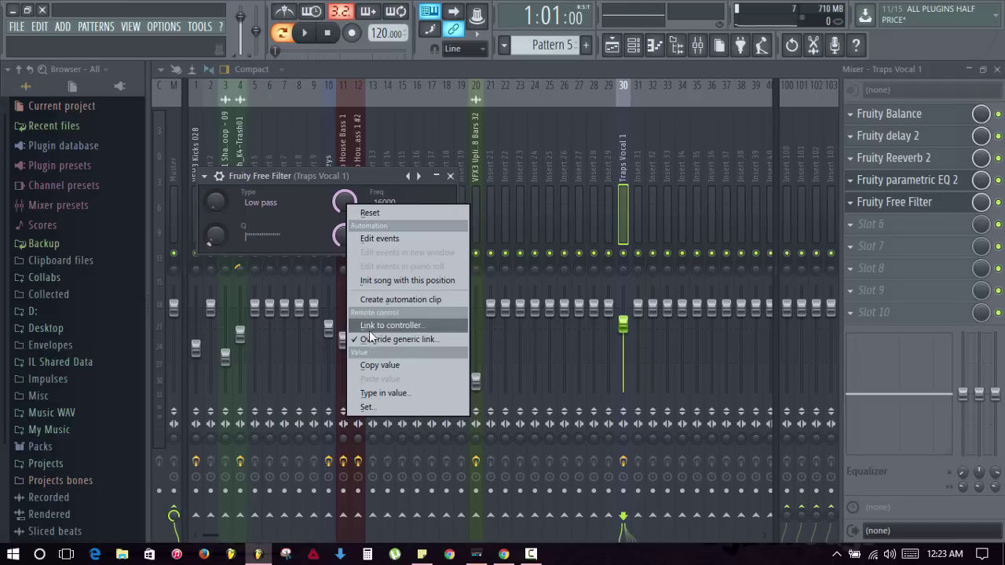
click(375, 302)
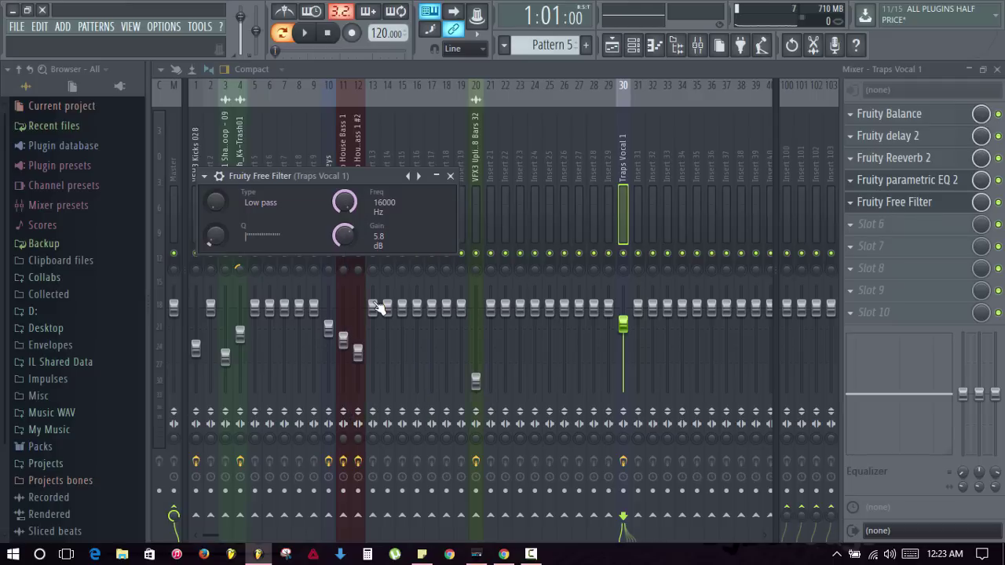
click(450, 176)
click(906, 180)
click(743, 193)
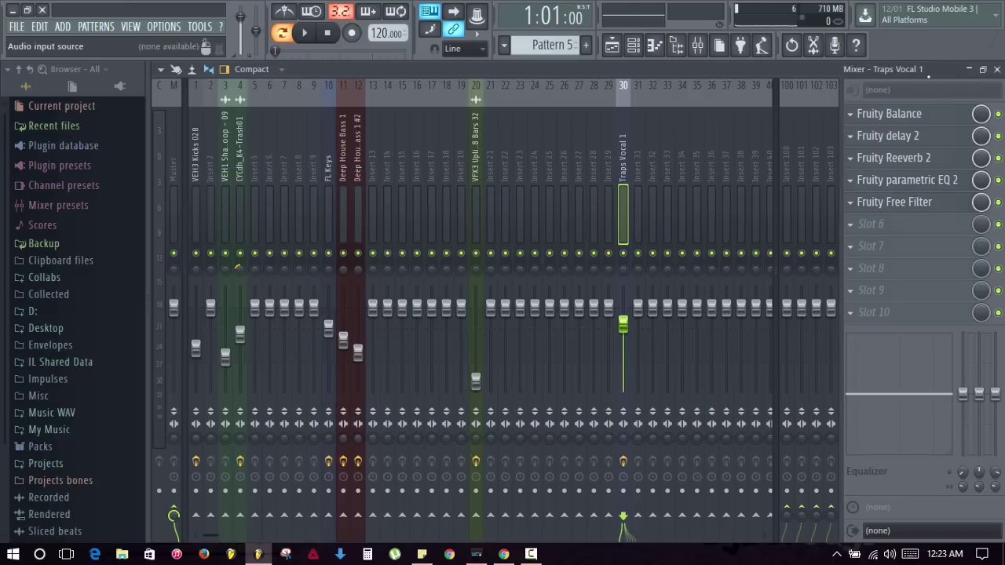
click(996, 70)
Place Pattern 5 clips at bars 5 and 9 on Track 8
click(904, 403)
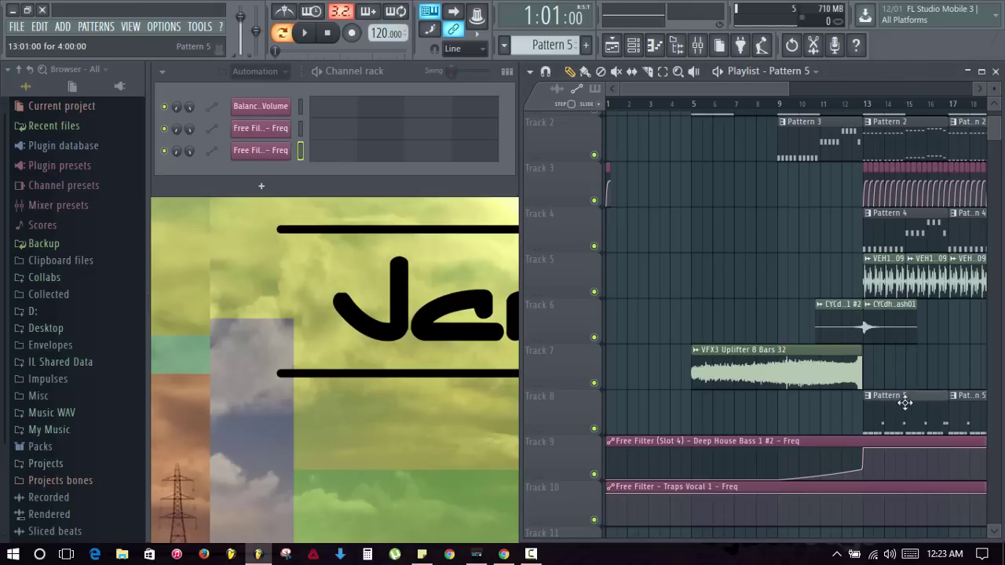
drag(806, 410, 702, 410)
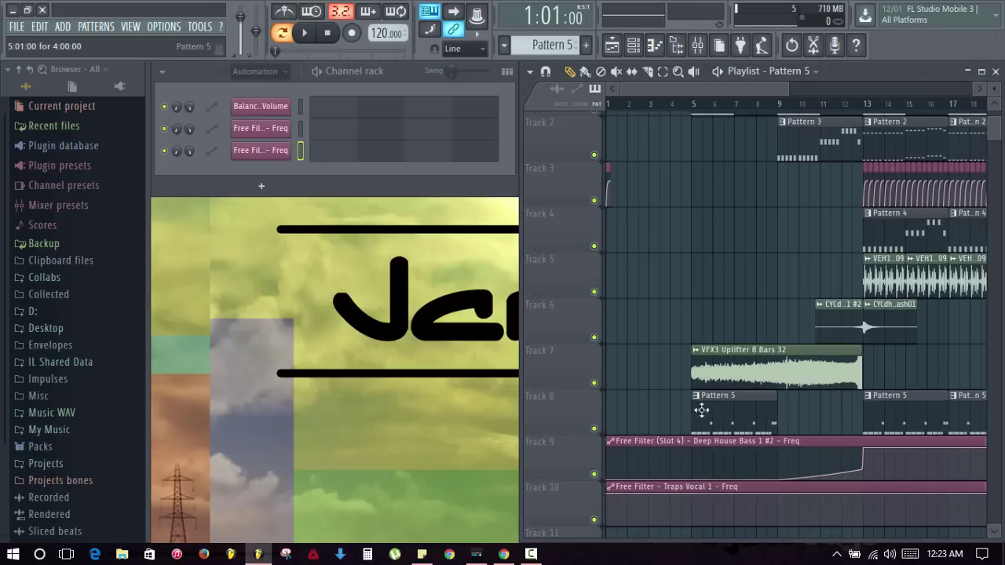
click(785, 420)
Shape the Traps Vocal 1 filter automation on Track 10 to stay lowest until bar 5, rise gradually, and jump up at bar 13
scroll(785, 439, down, 3)
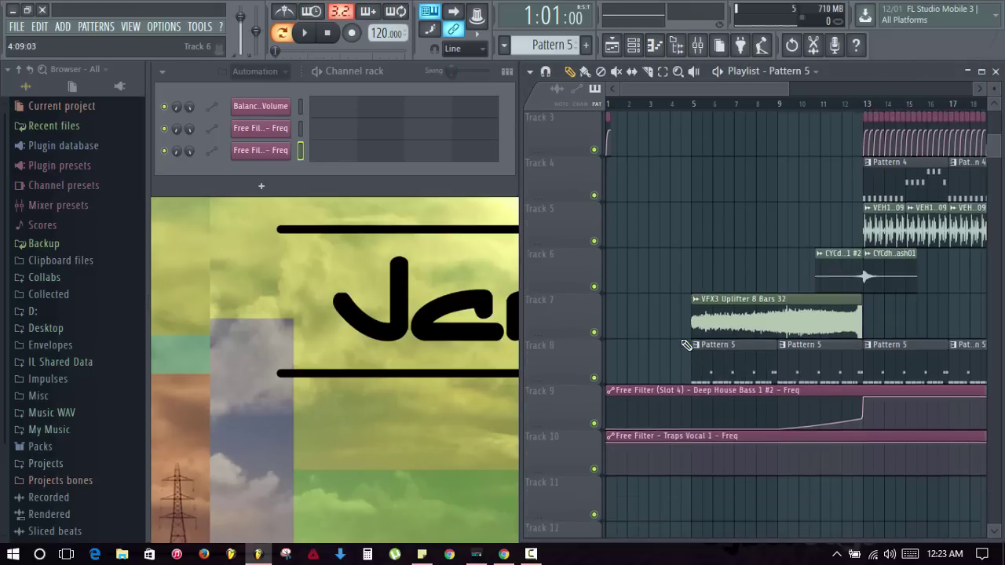
click(612, 359)
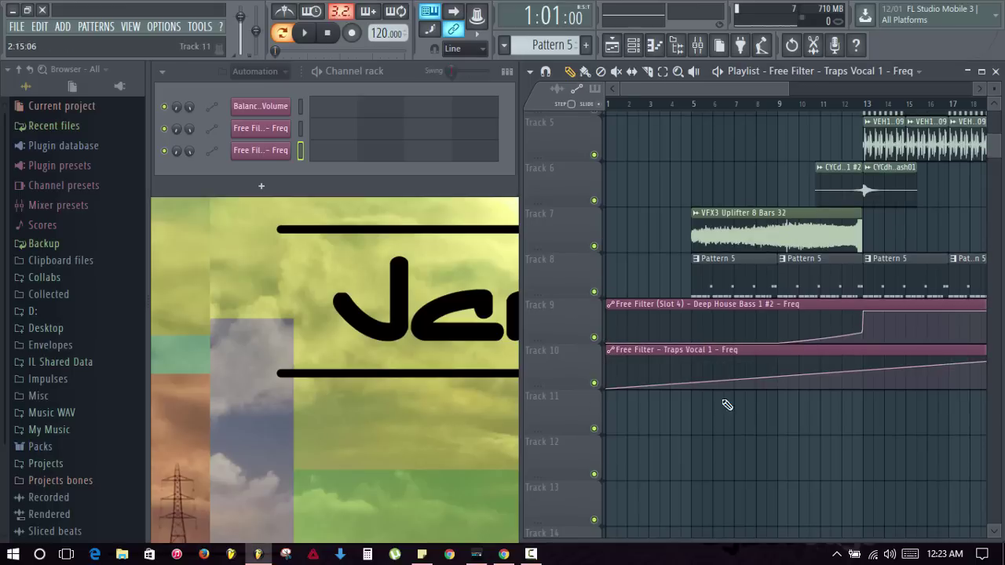
right_click(691, 382)
drag(691, 381, 693, 405)
right_click(863, 366)
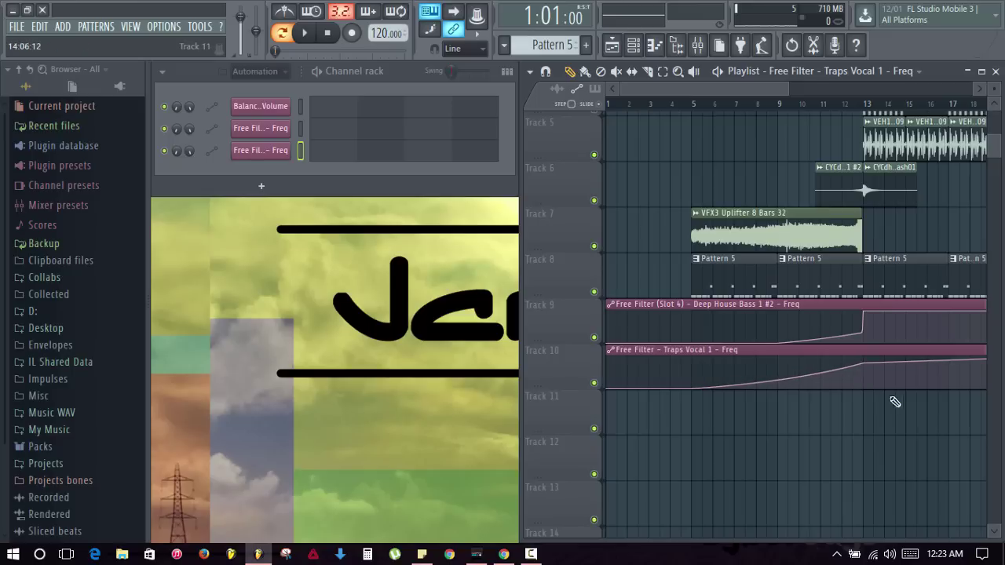
drag(867, 378, 858, 344)
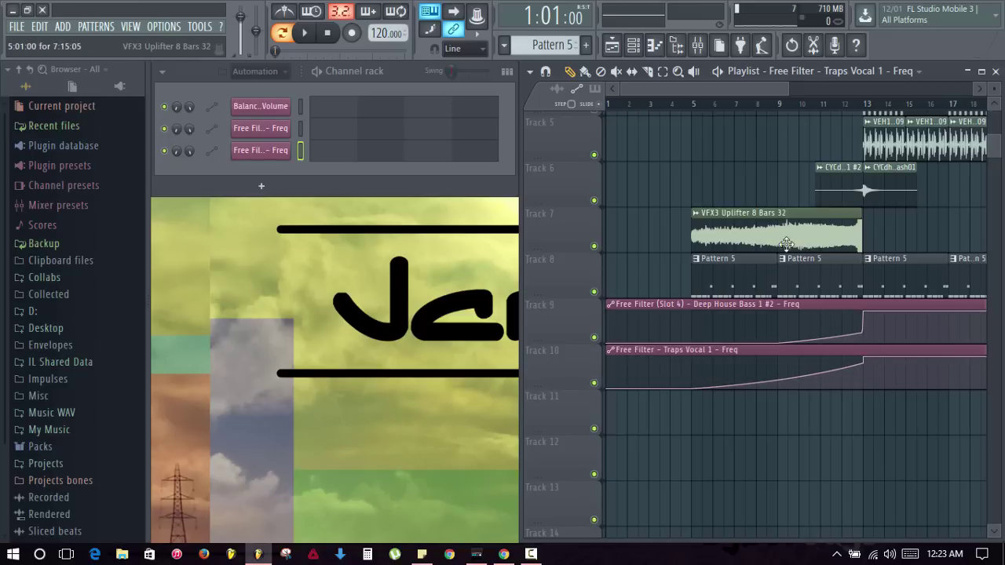
Play the arrangement from bar 5 to hear the filtered vocal buildup into the drop
key(space)
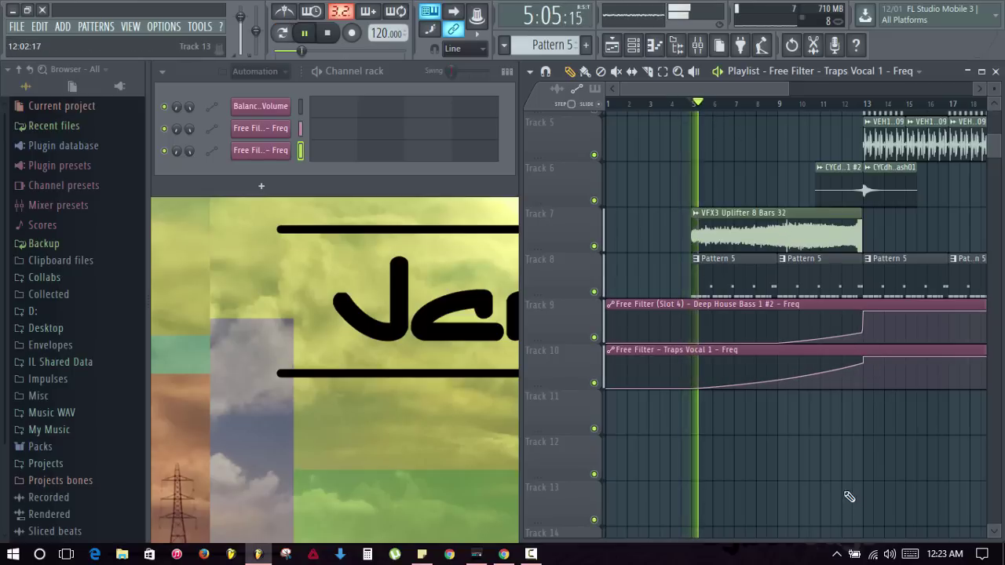
scroll(844, 314, up, 4)
scroll(833, 116, down, 2)
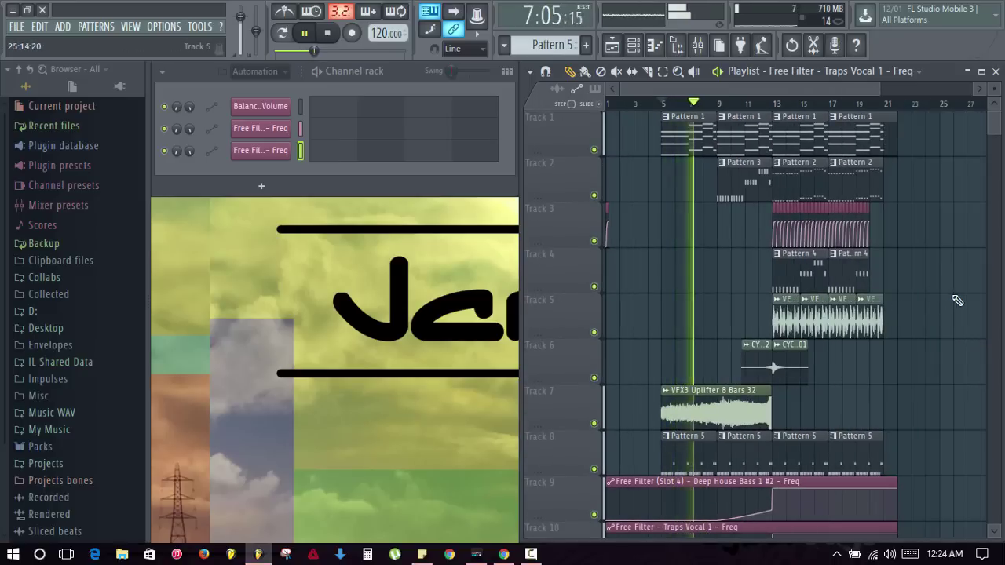
scroll(946, 299, down, 1)
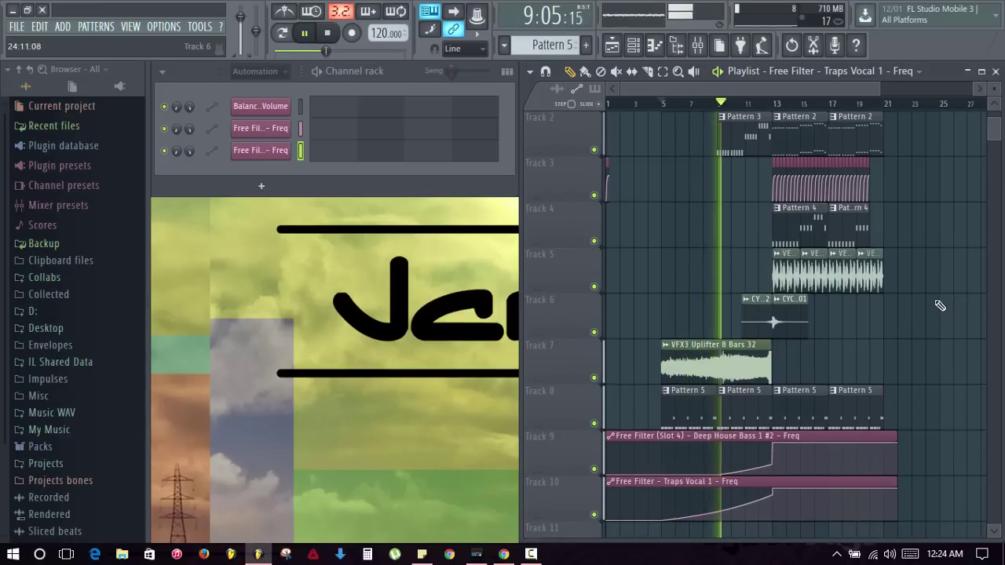
scroll(942, 305, down, 1)
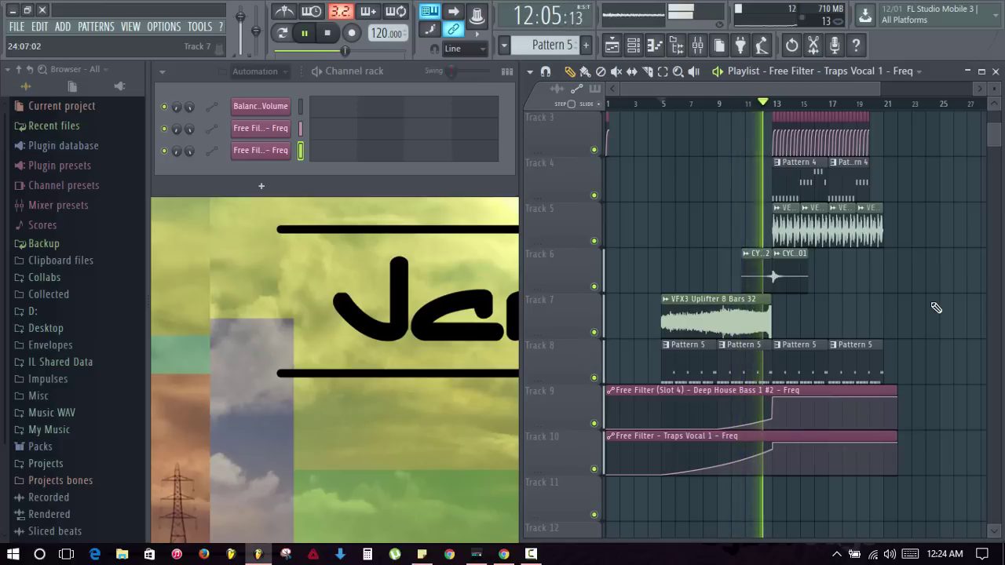
Listen to the rest of the drop up to bar 21 and stop playback
scroll(937, 283, up, 2)
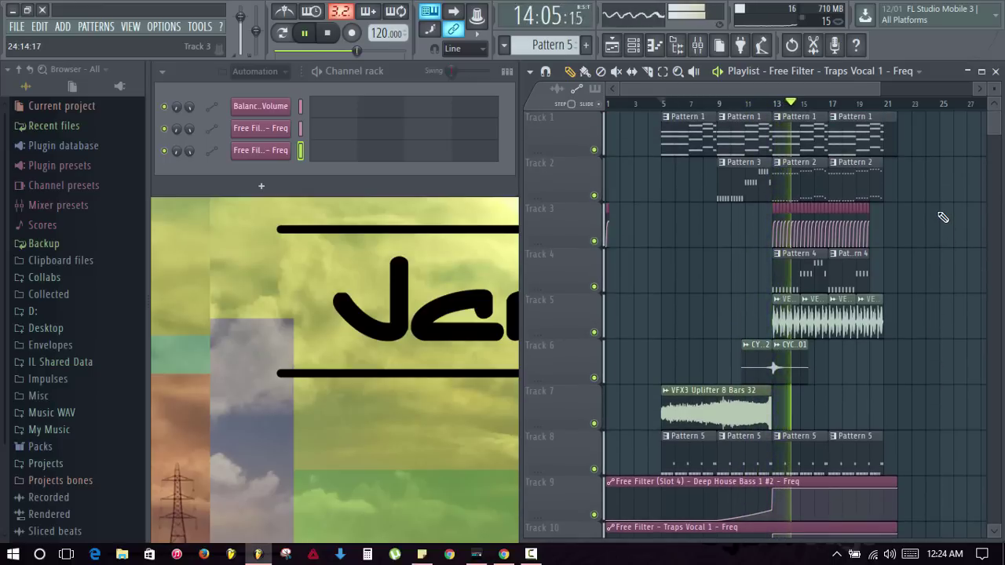
drag(877, 89, 822, 87)
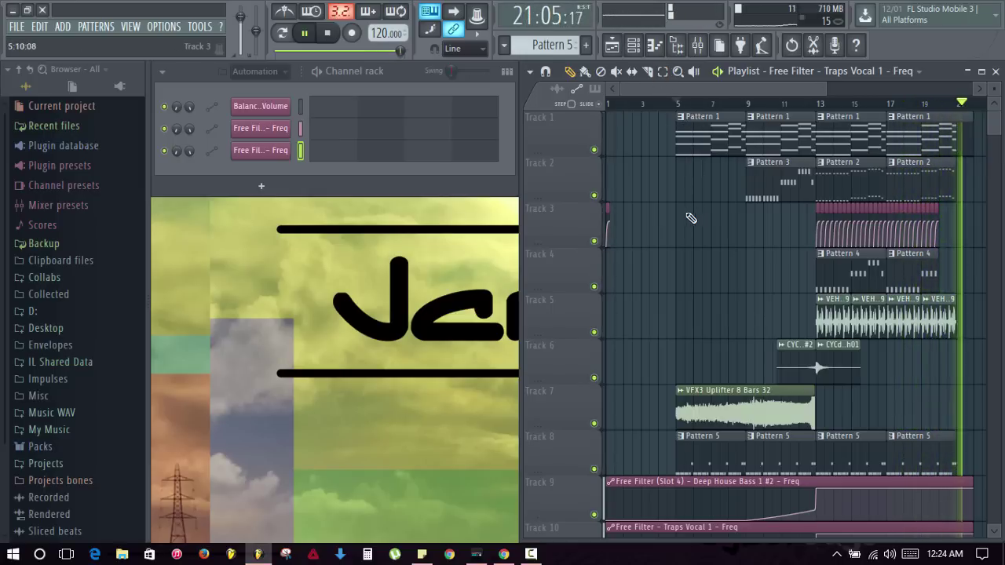
key(space)
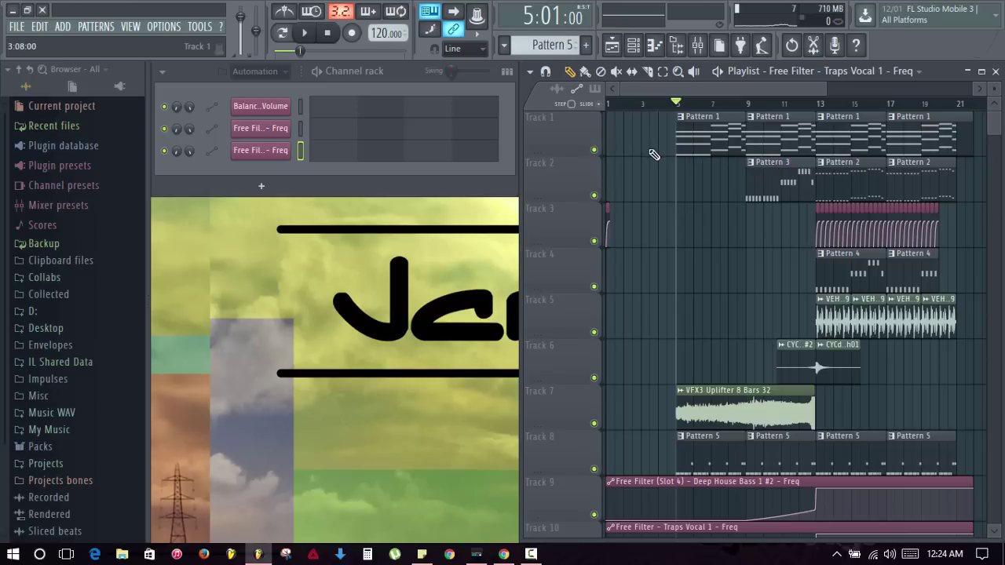
Show the Unsorted channel group in the channel rack and look over the finished arrangement on Tracks 1 to 10
click(279, 71)
click(282, 140)
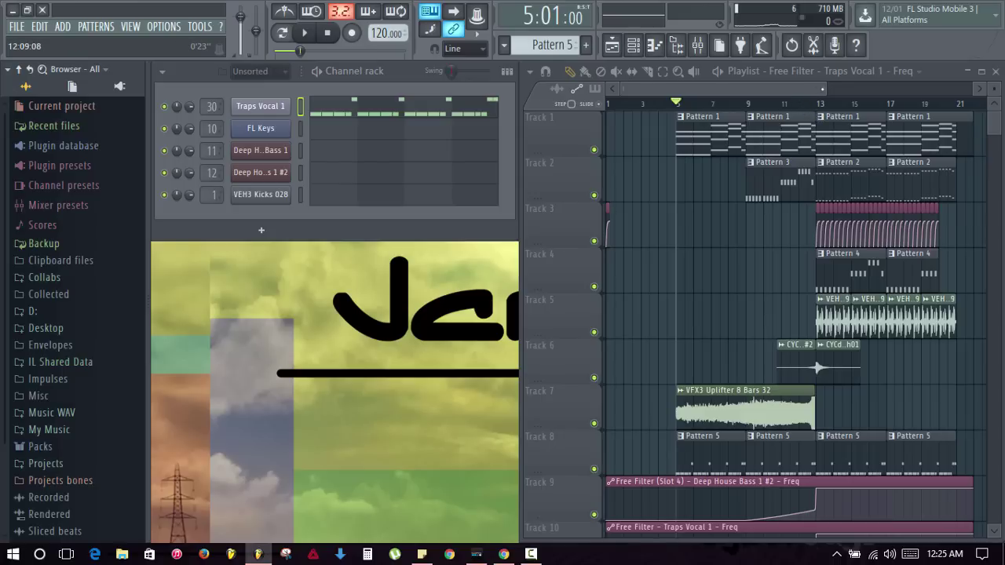
drag(823, 89, 818, 89)
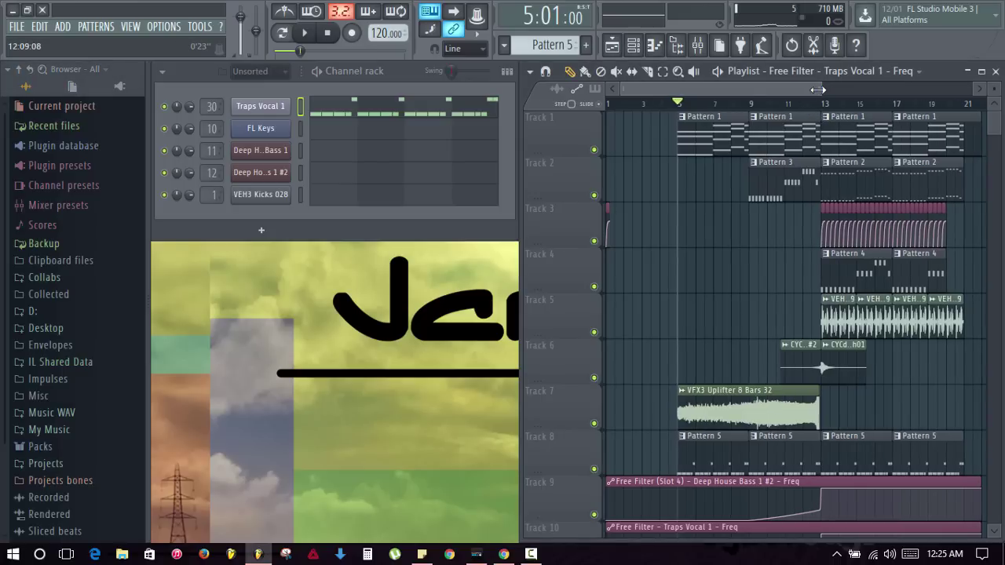
drag(819, 90, 818, 85)
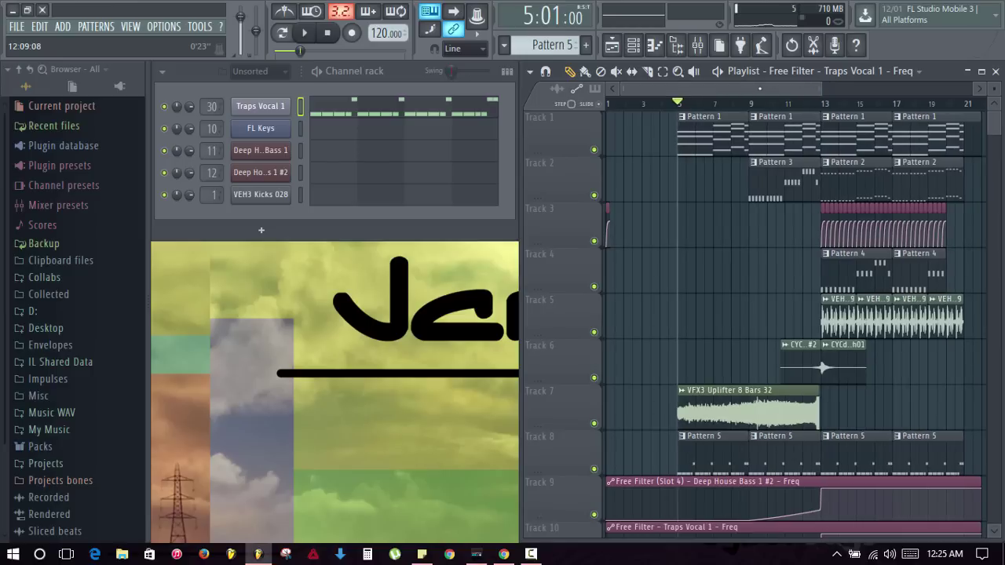
mouse_move(760, 89)
mouse_down()
mouse_move(785, 89)
mouse_move(757, 88)
mouse_up()
scroll(746, 244, down, 3)
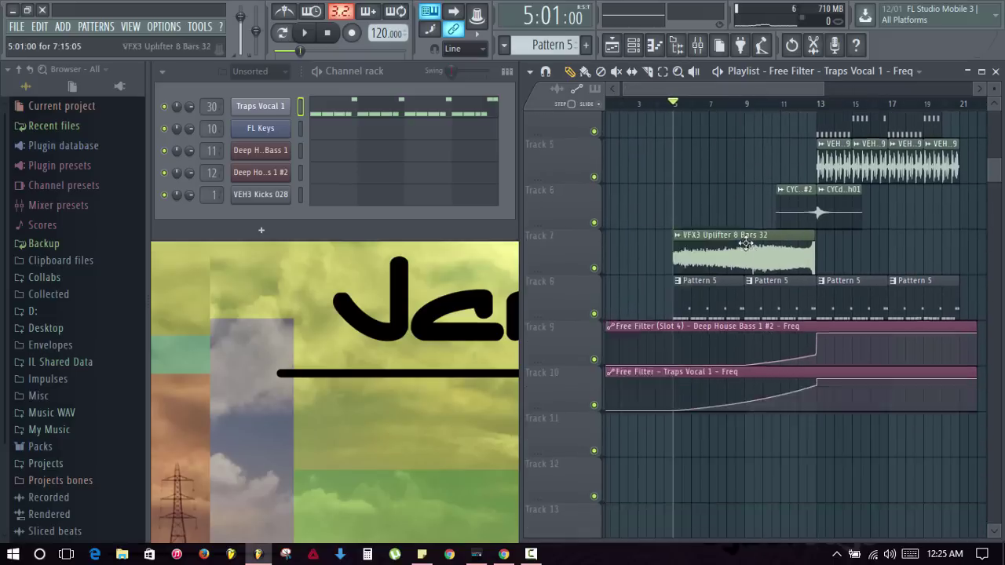
scroll(746, 244, up, 3)
scroll(750, 250, down, 3)
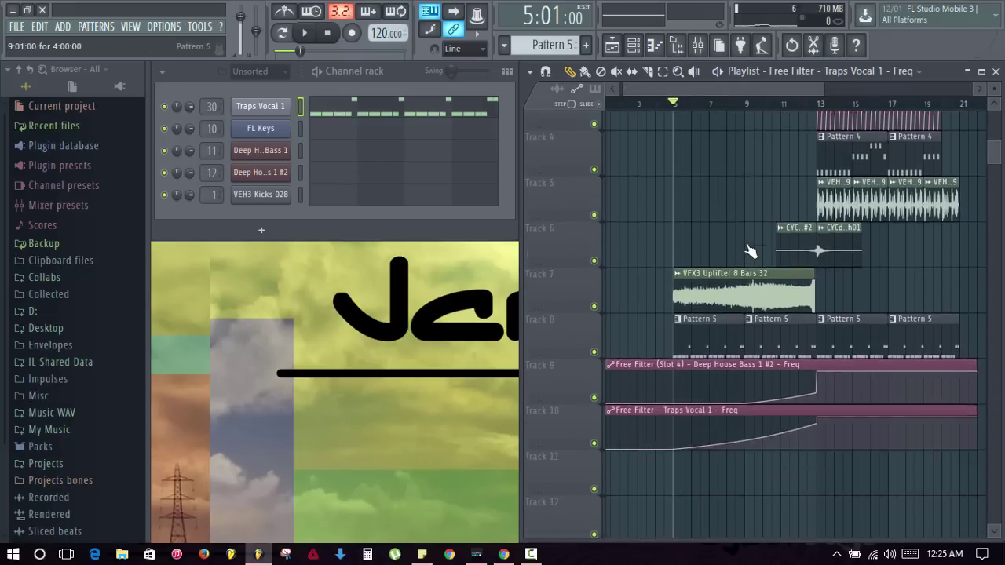
scroll(749, 249, up, 3)
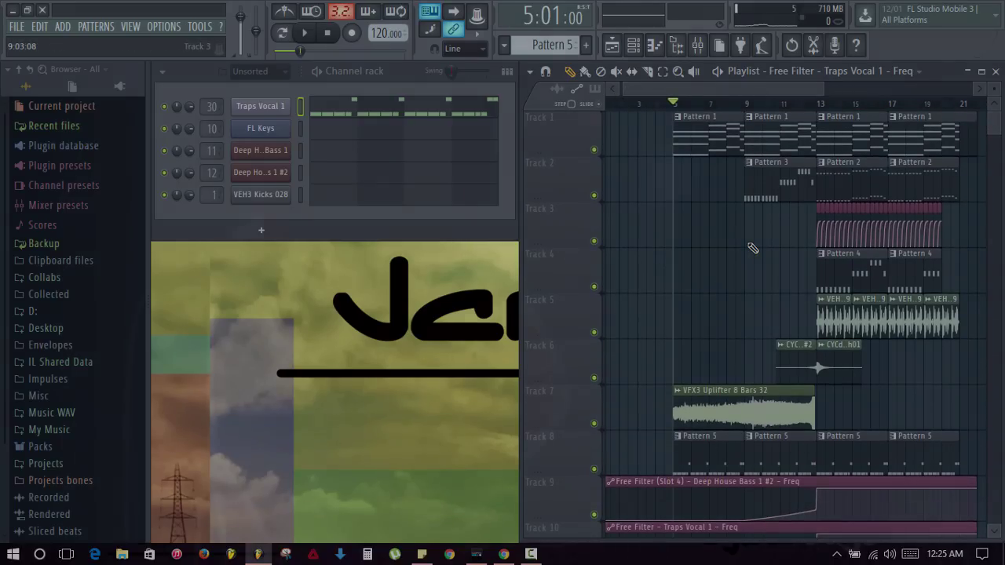